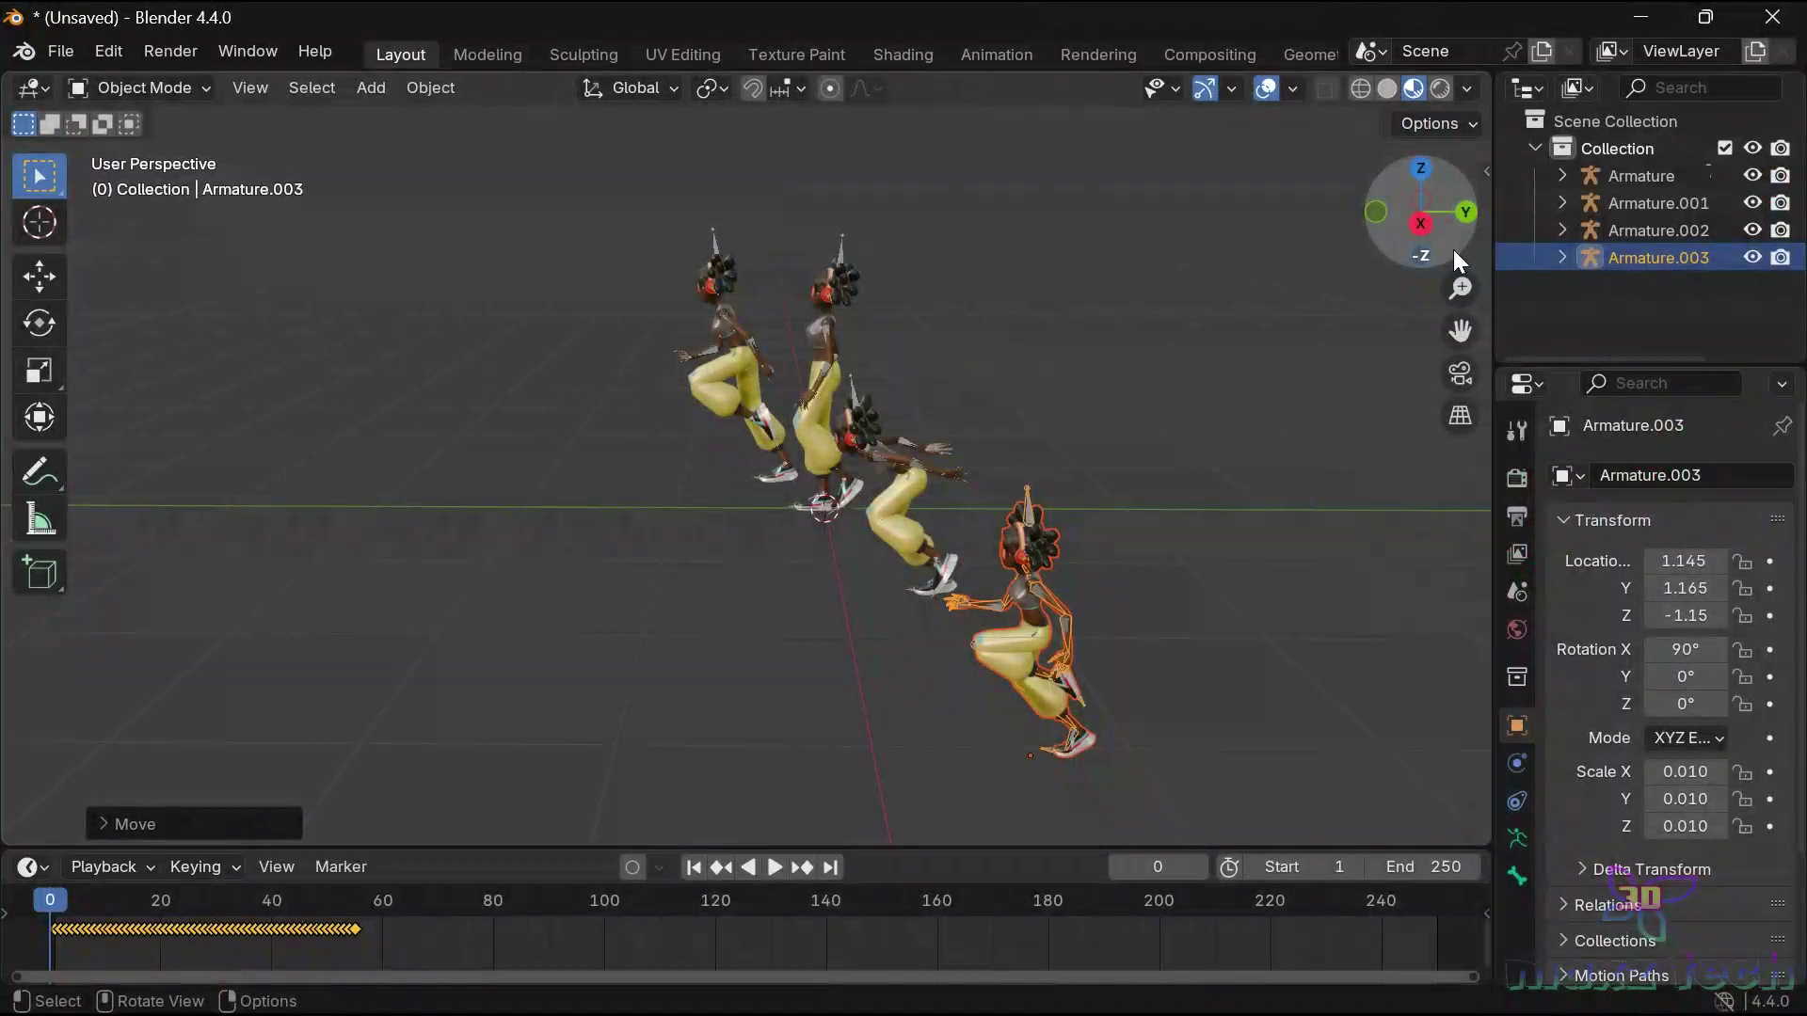
# Play and orbit the character previews, then close the Animations folder window.
pyautogui.press('space')
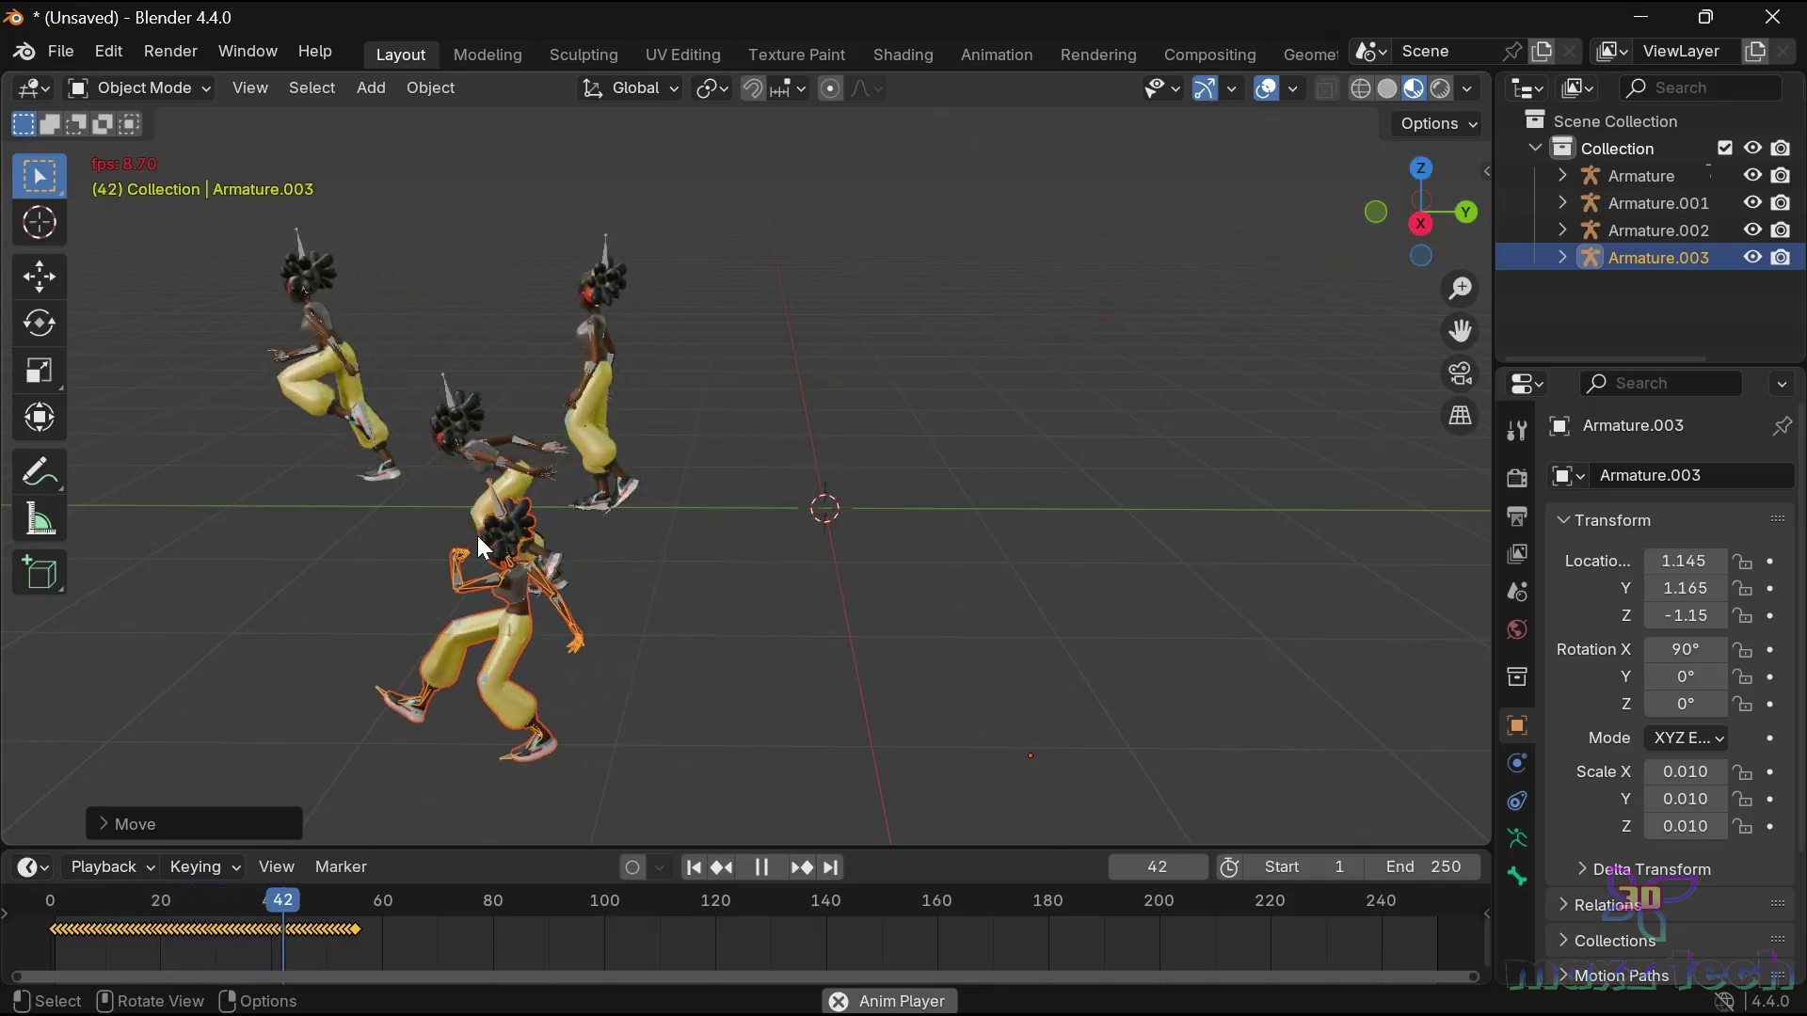
pyautogui.press('space')
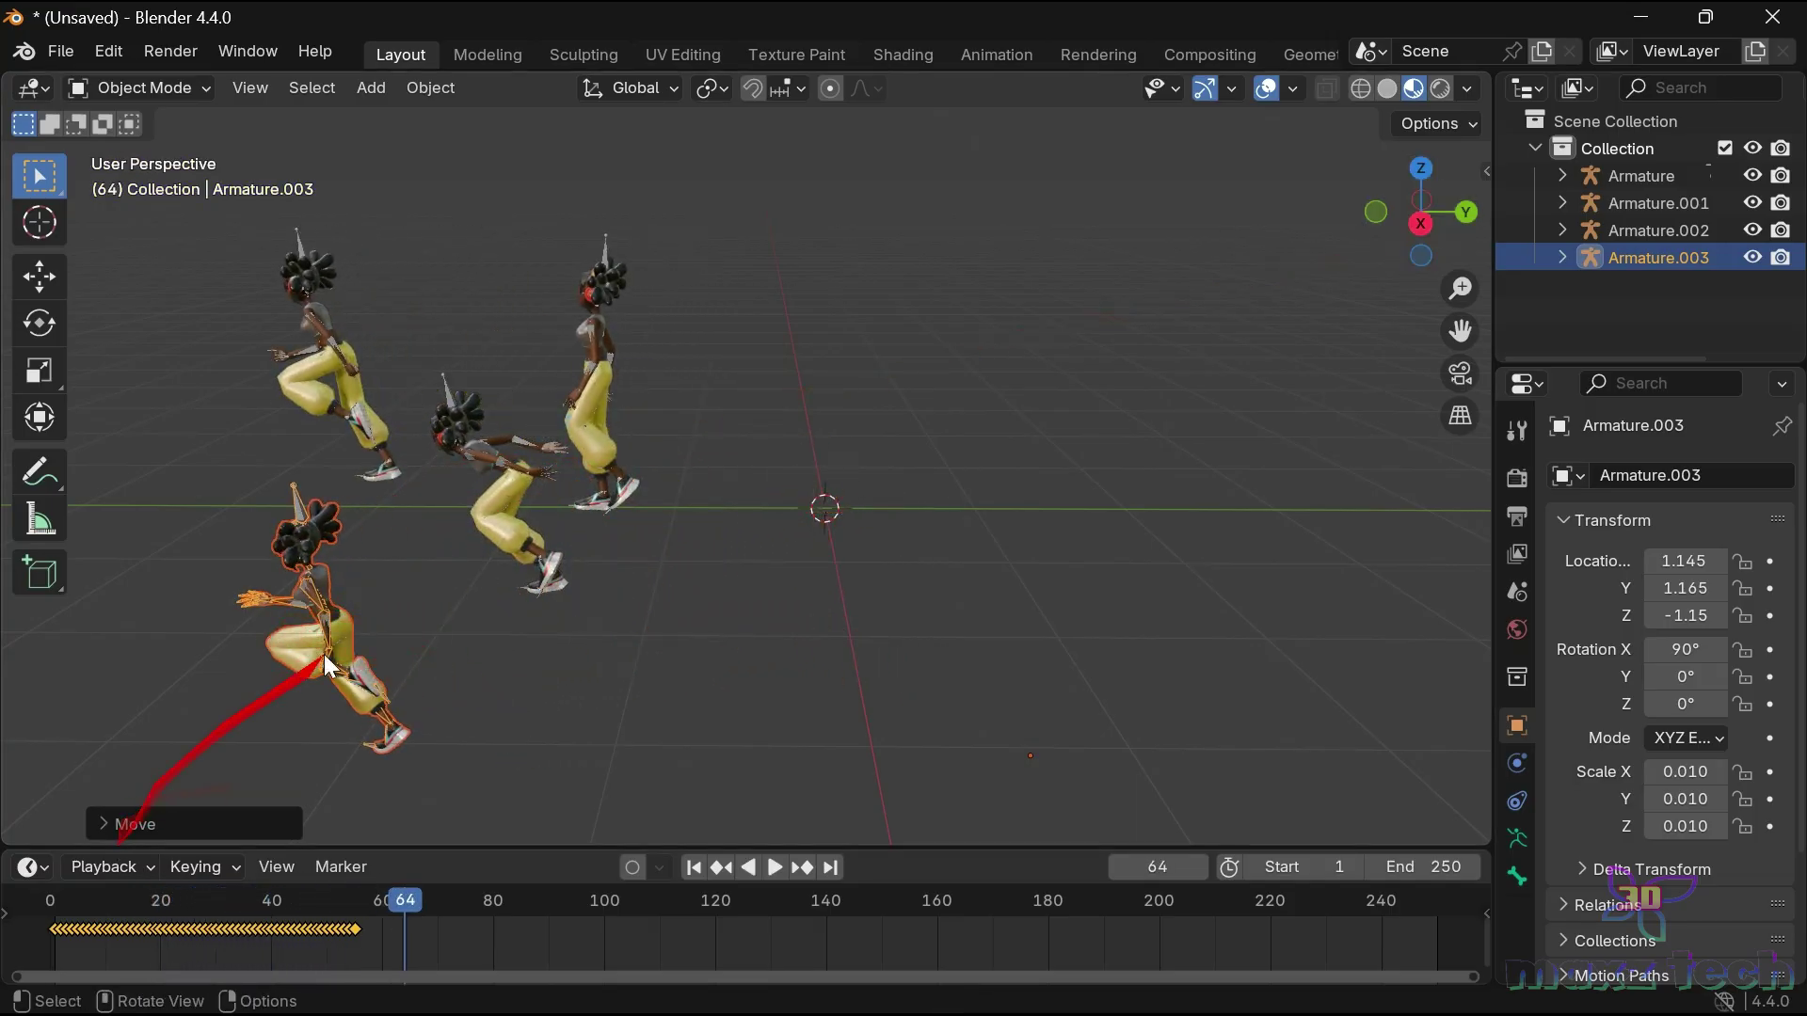
pyautogui.moveTo(1421, 212); pyautogui.dragTo(1379, 215)
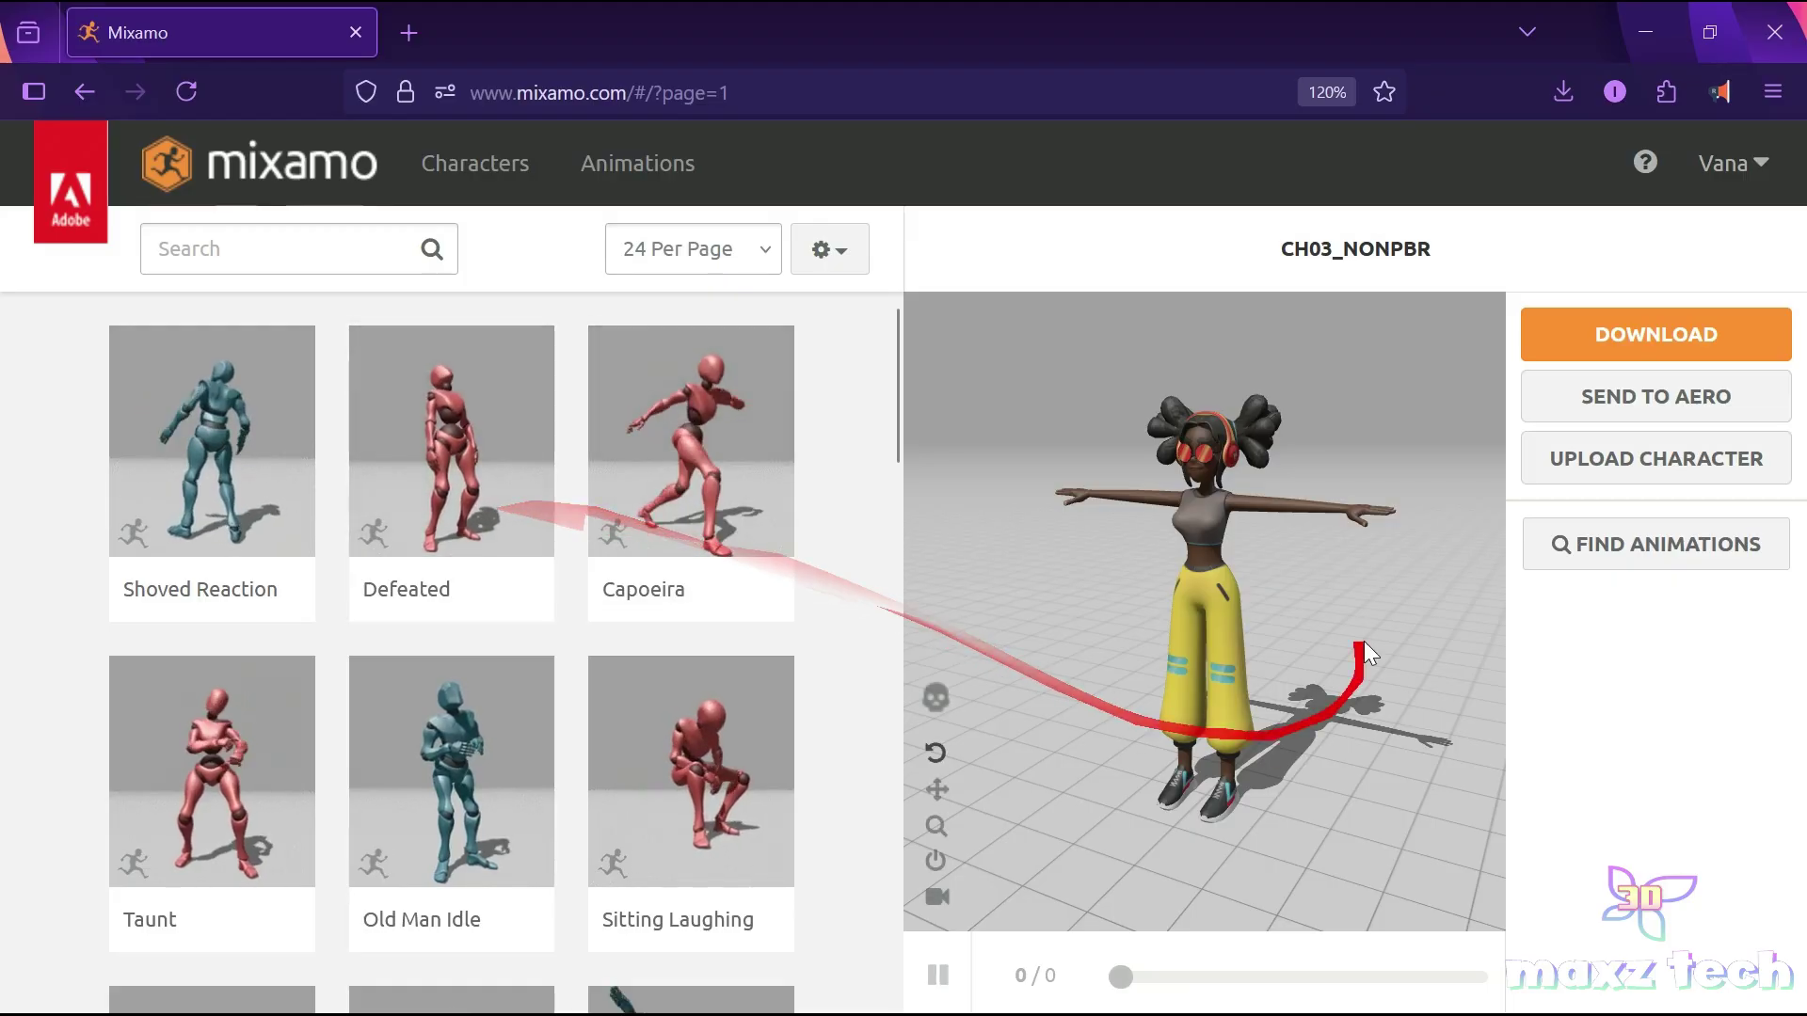
pyautogui.moveTo(1156, 533)
pyautogui.mouseDown()
pyautogui.moveTo(1384, 633)
pyautogui.moveTo(1189, 460)
pyautogui.mouseUp()
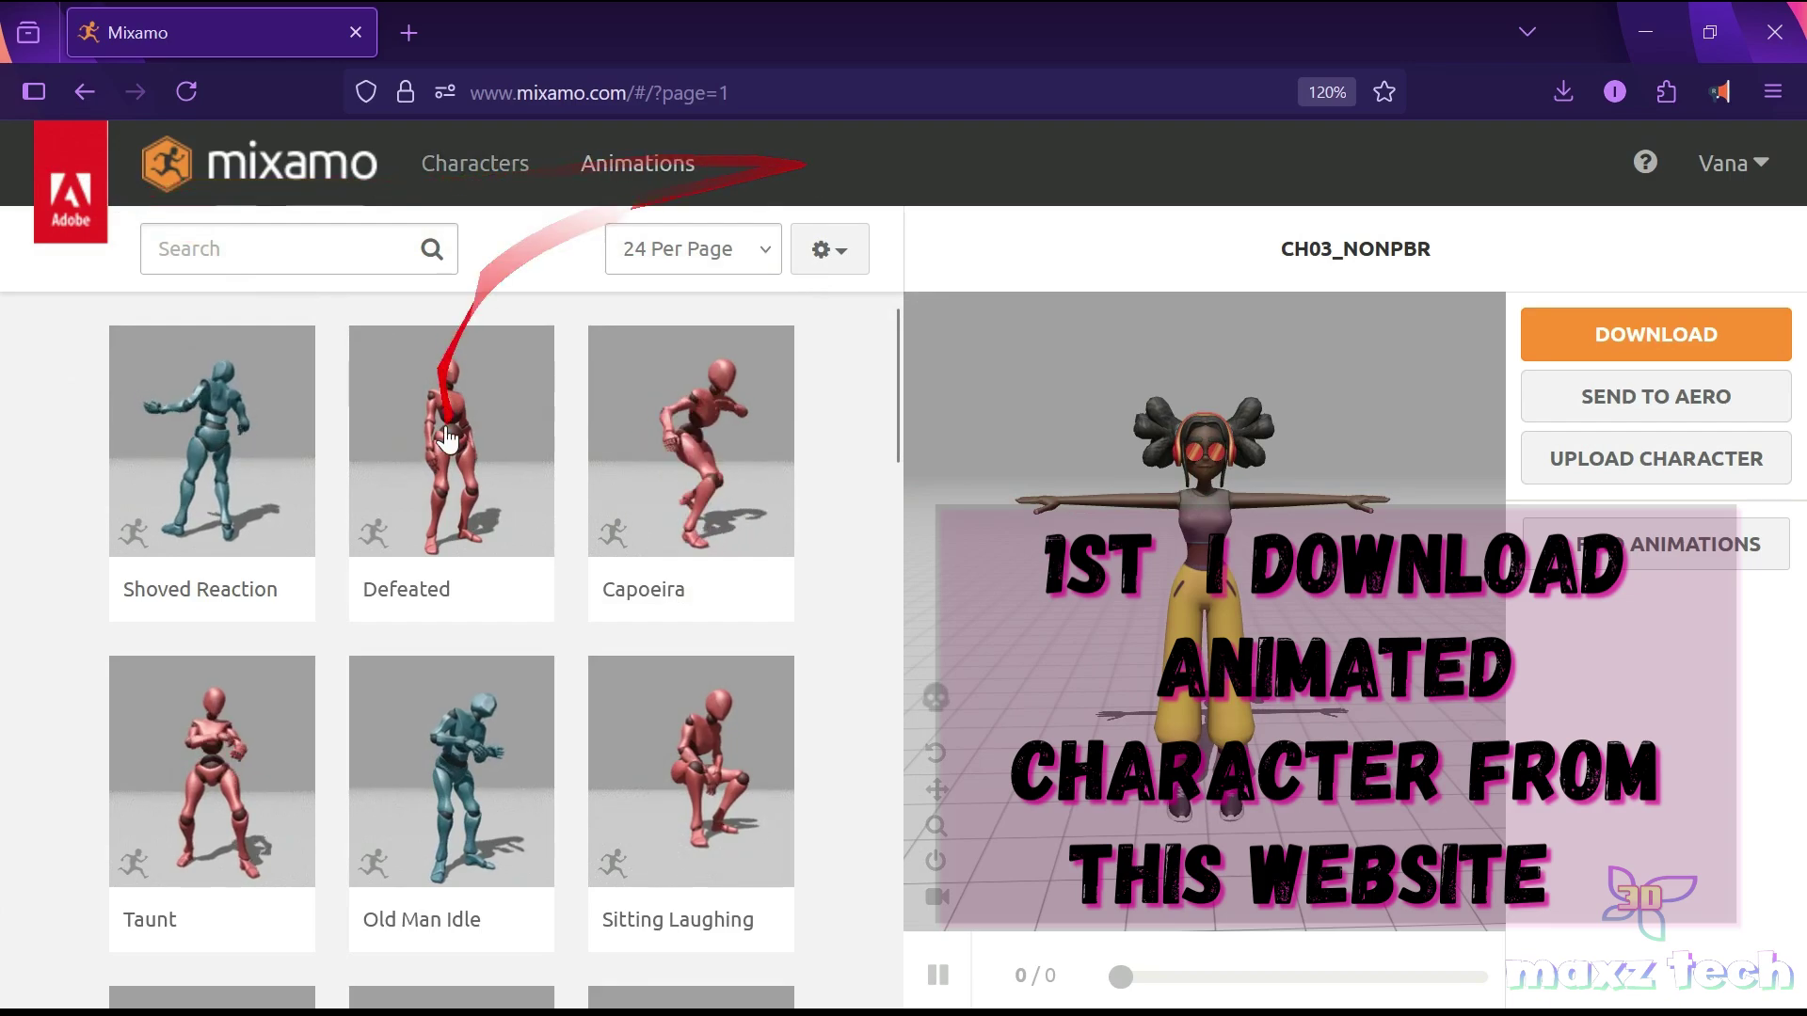
pyautogui.moveTo(1145, 579); pyautogui.dragTo(1226, 562)
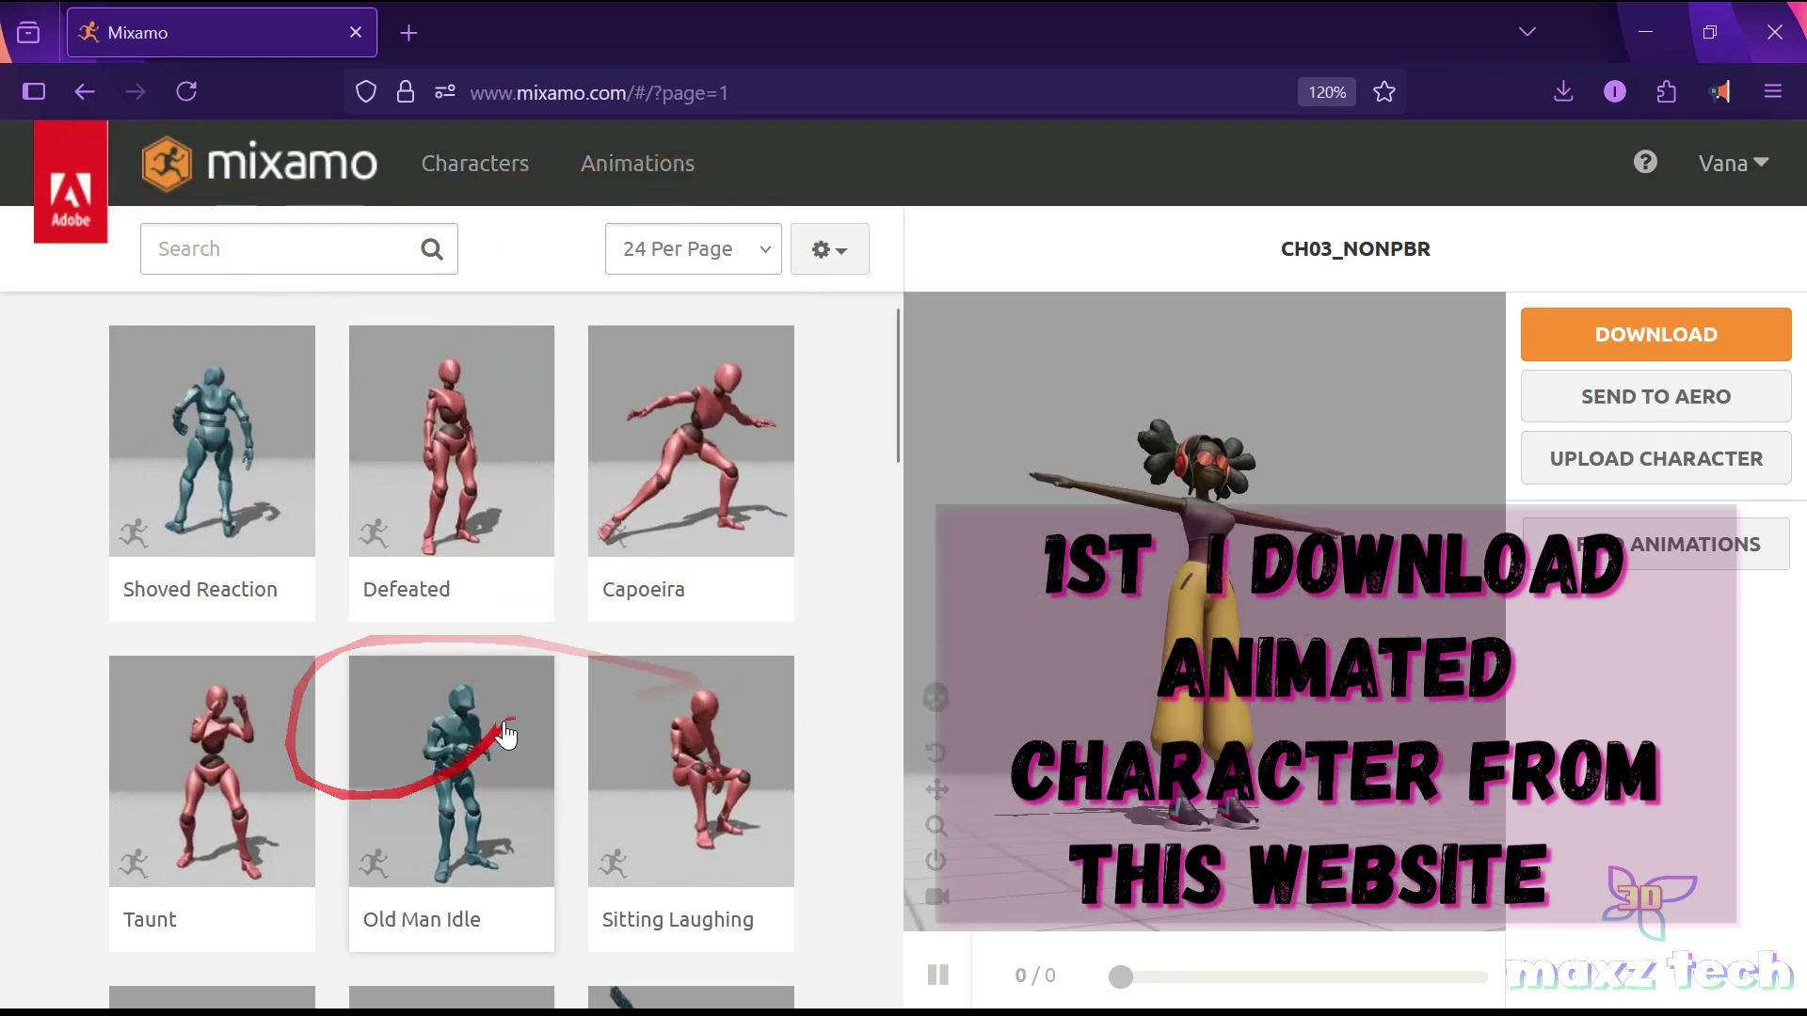
pyautogui.scroll(-3, 487, 725)
pyautogui.scroll(2, 487, 725)
pyautogui.scroll(-3, 487, 725)
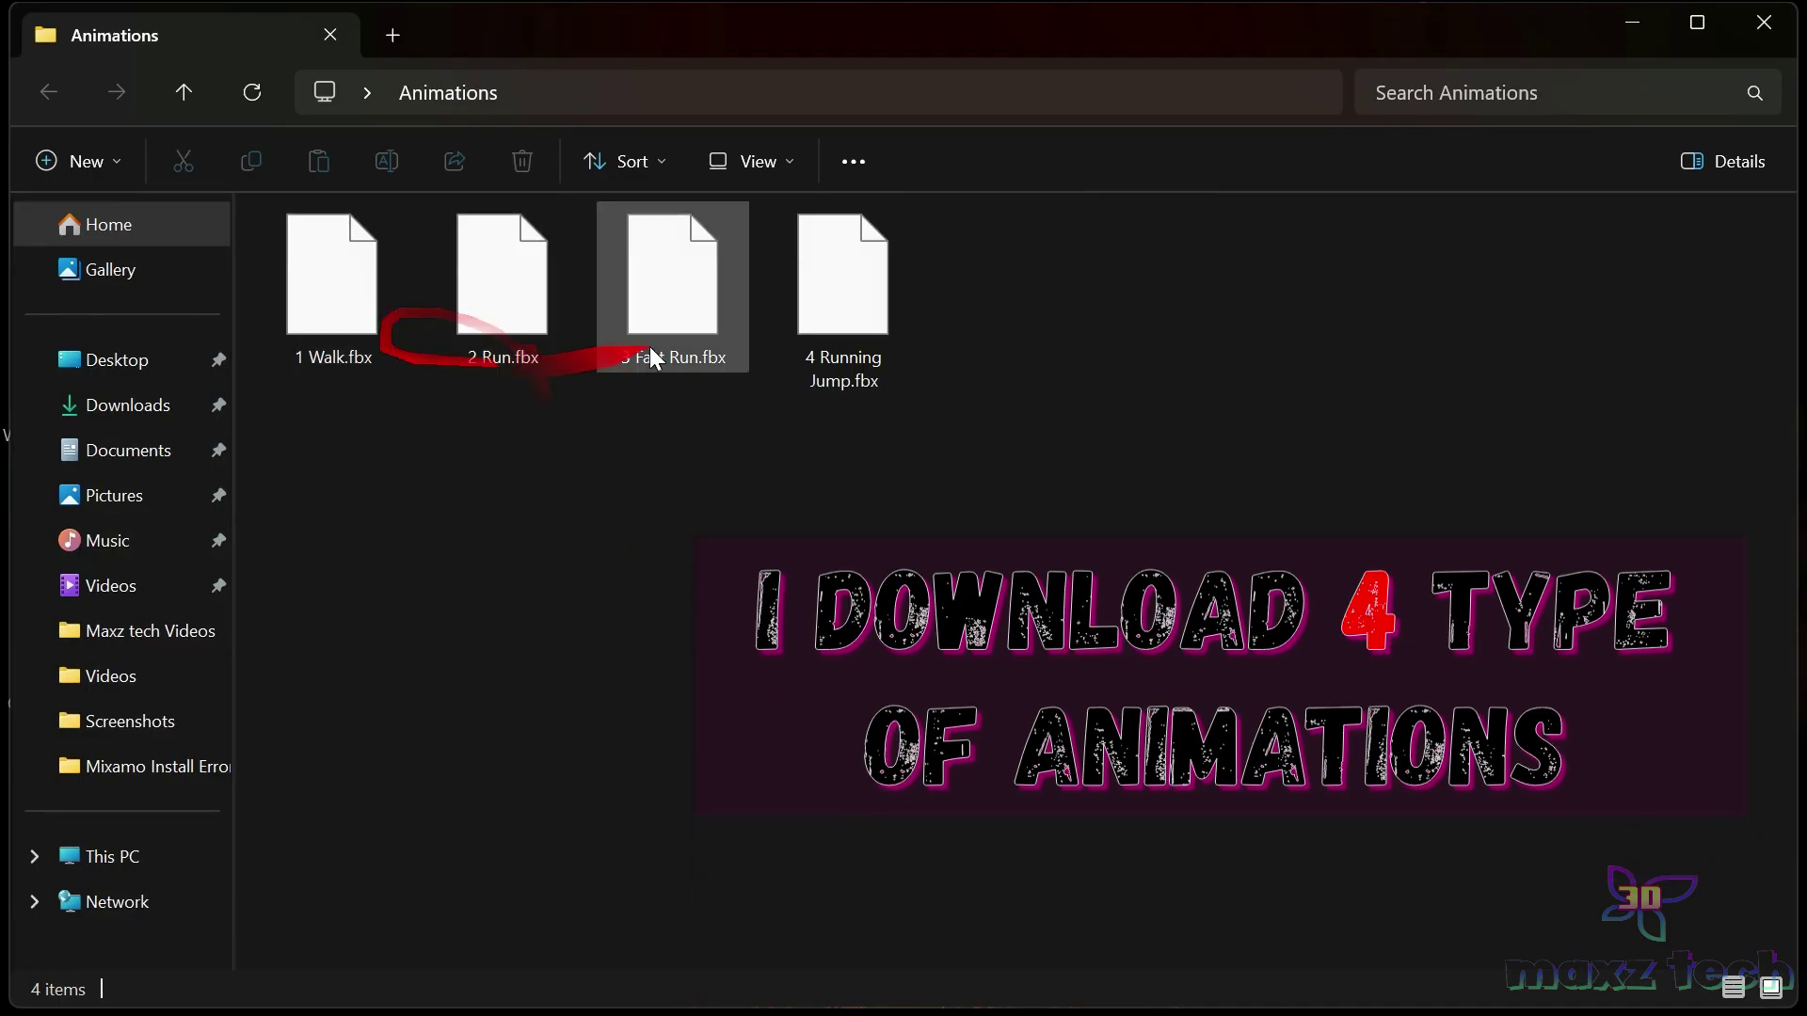
pyautogui.click(1757, 35)
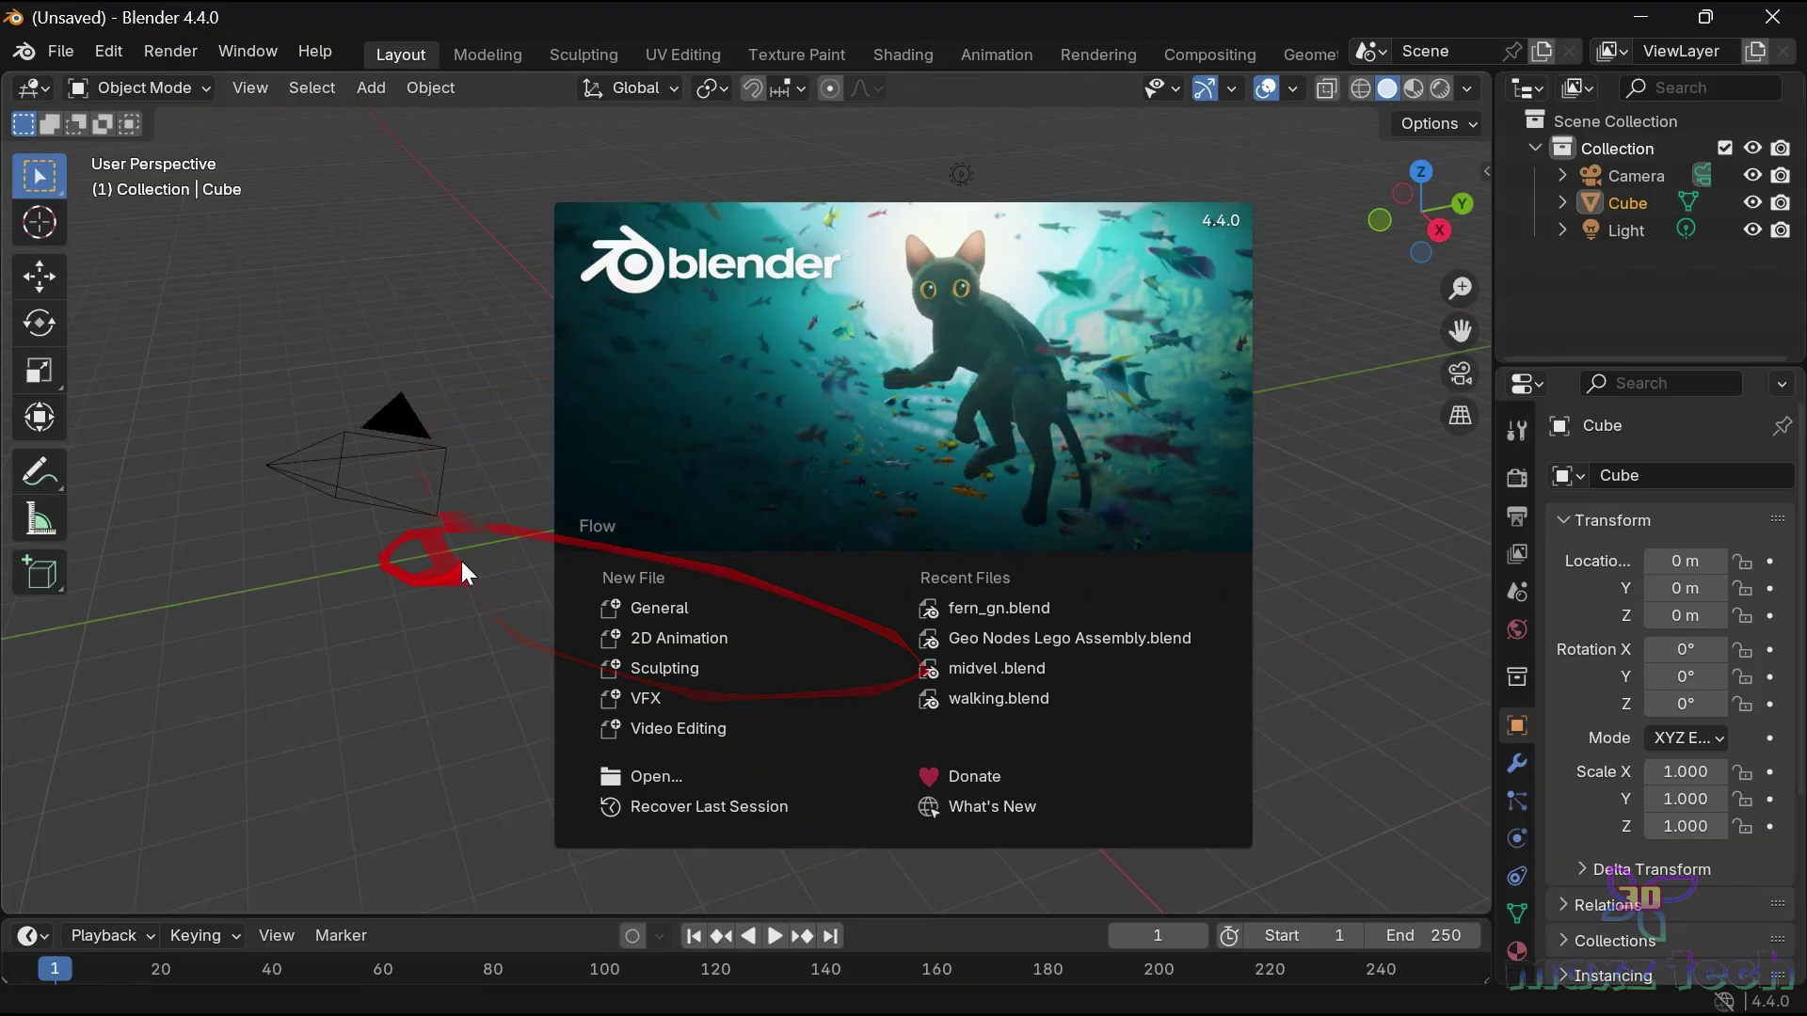
# Dismiss the splash and delete the default camera, cube and light.
pyautogui.click(464, 350)
pyautogui.moveTo(261, 334); pyautogui.dragTo(1188, 807)
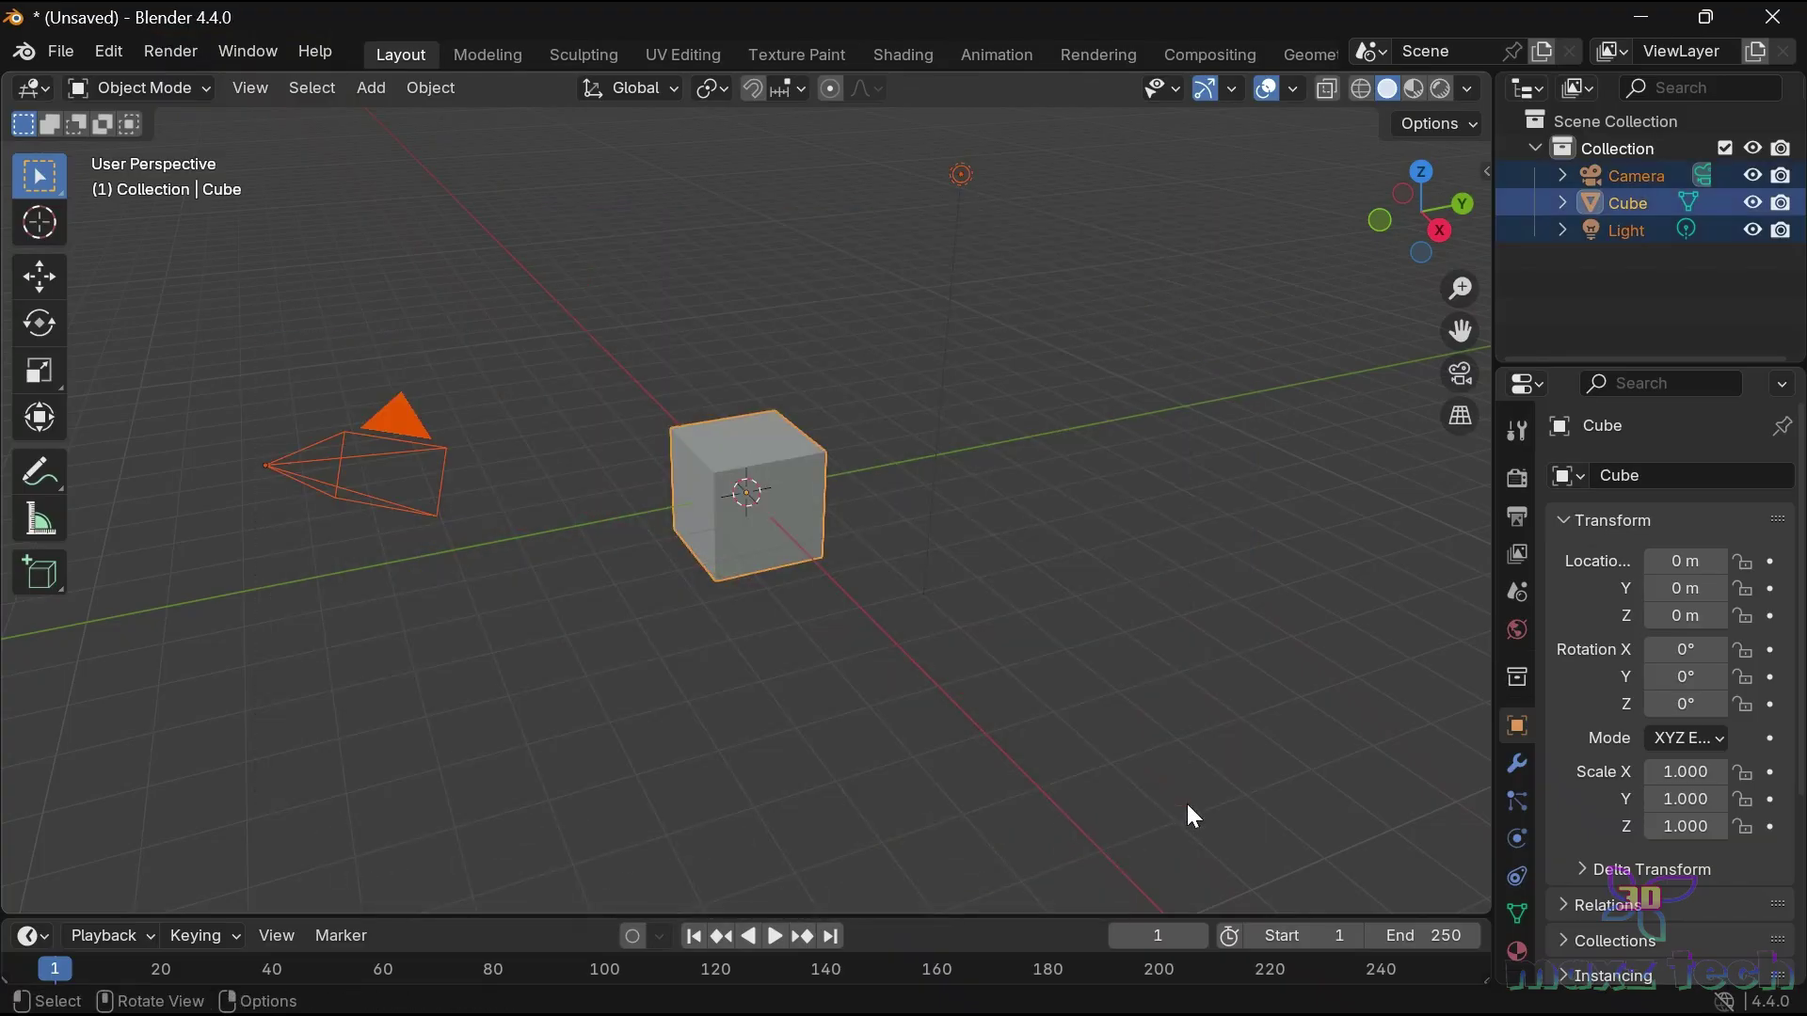
pyautogui.press('Delete')
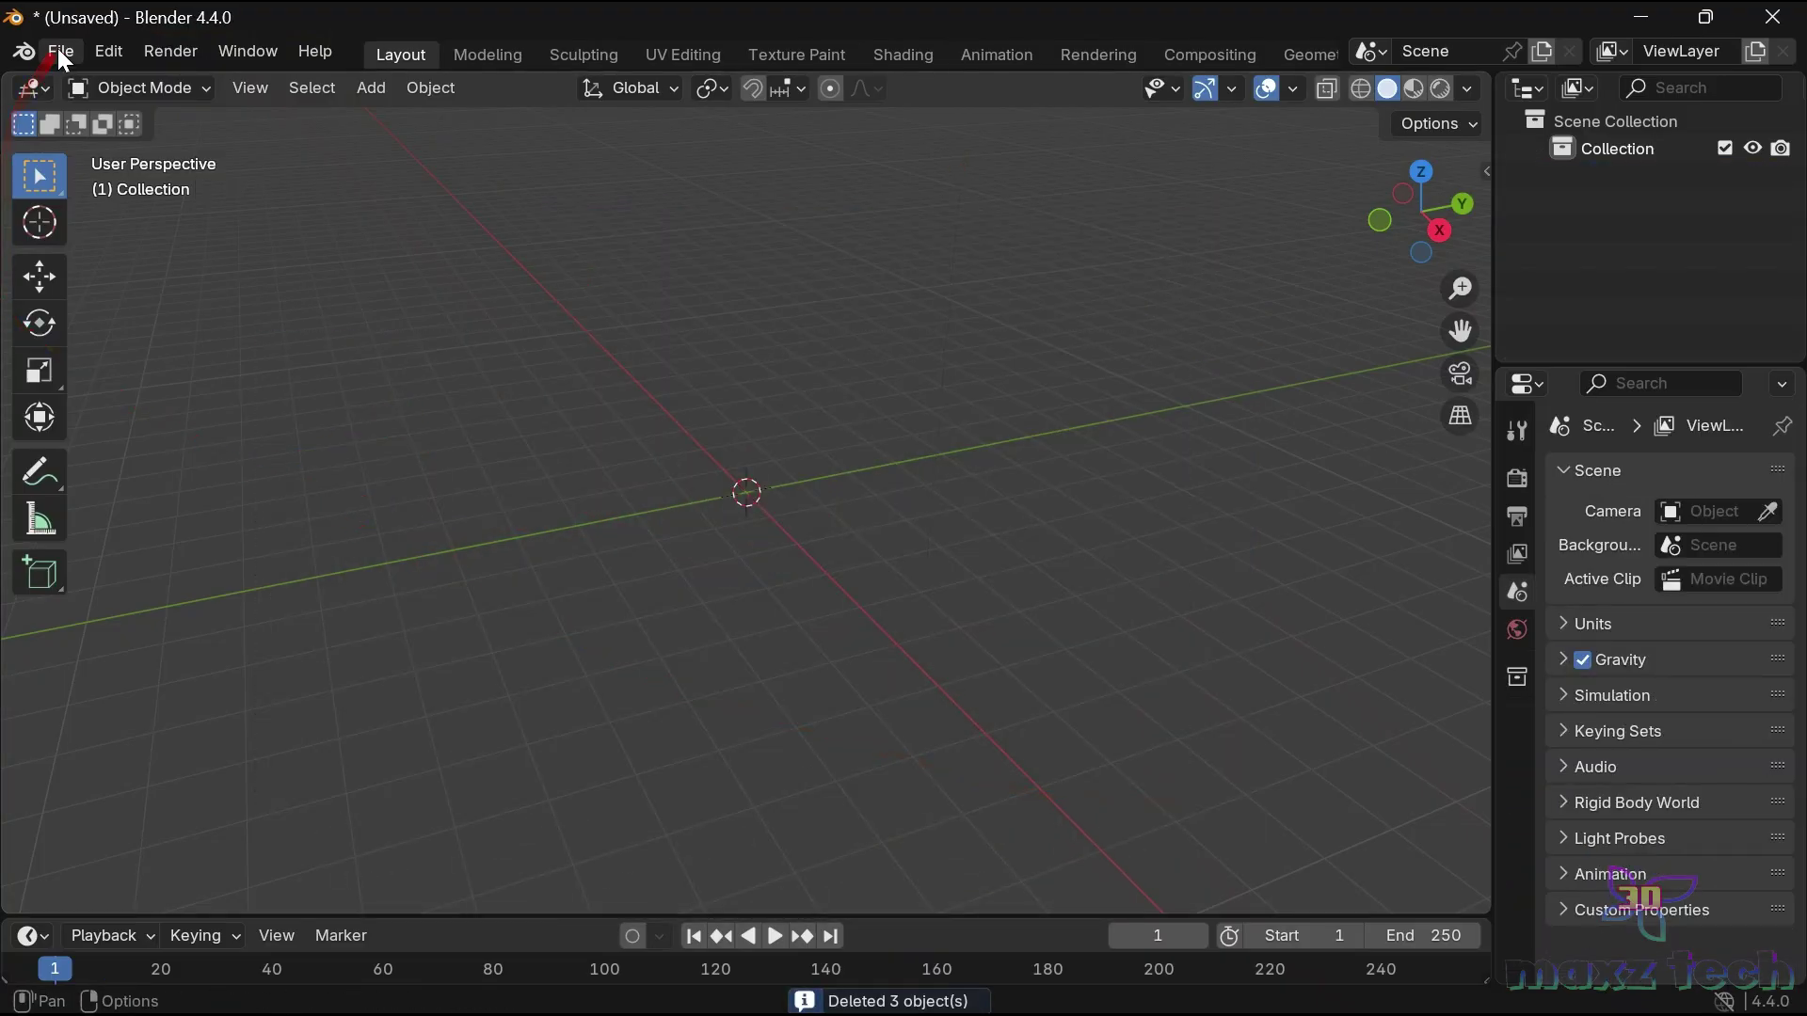
# Import 1 Walk.fbx as an FBX and check its walk animation playback.
pyautogui.click(52, 52)
pyautogui.moveTo(105, 438)
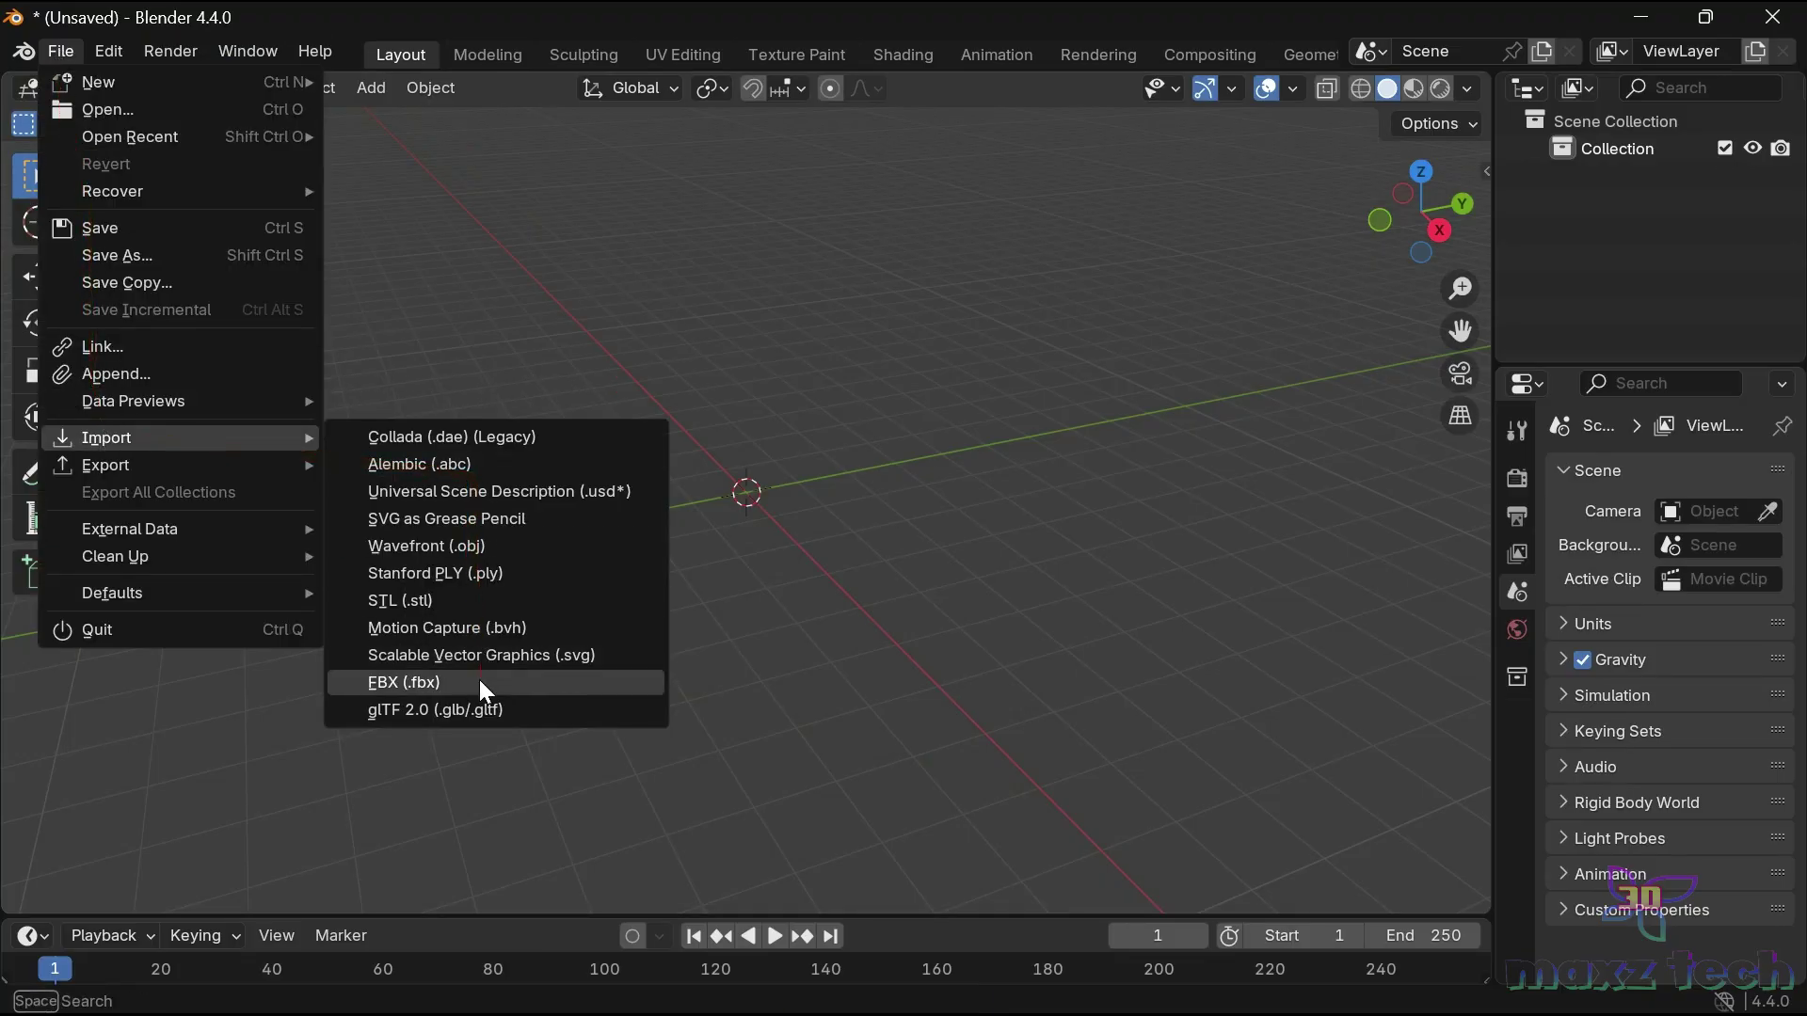
pyautogui.click(479, 680)
pyautogui.click(574, 333)
pyautogui.click(1423, 848)
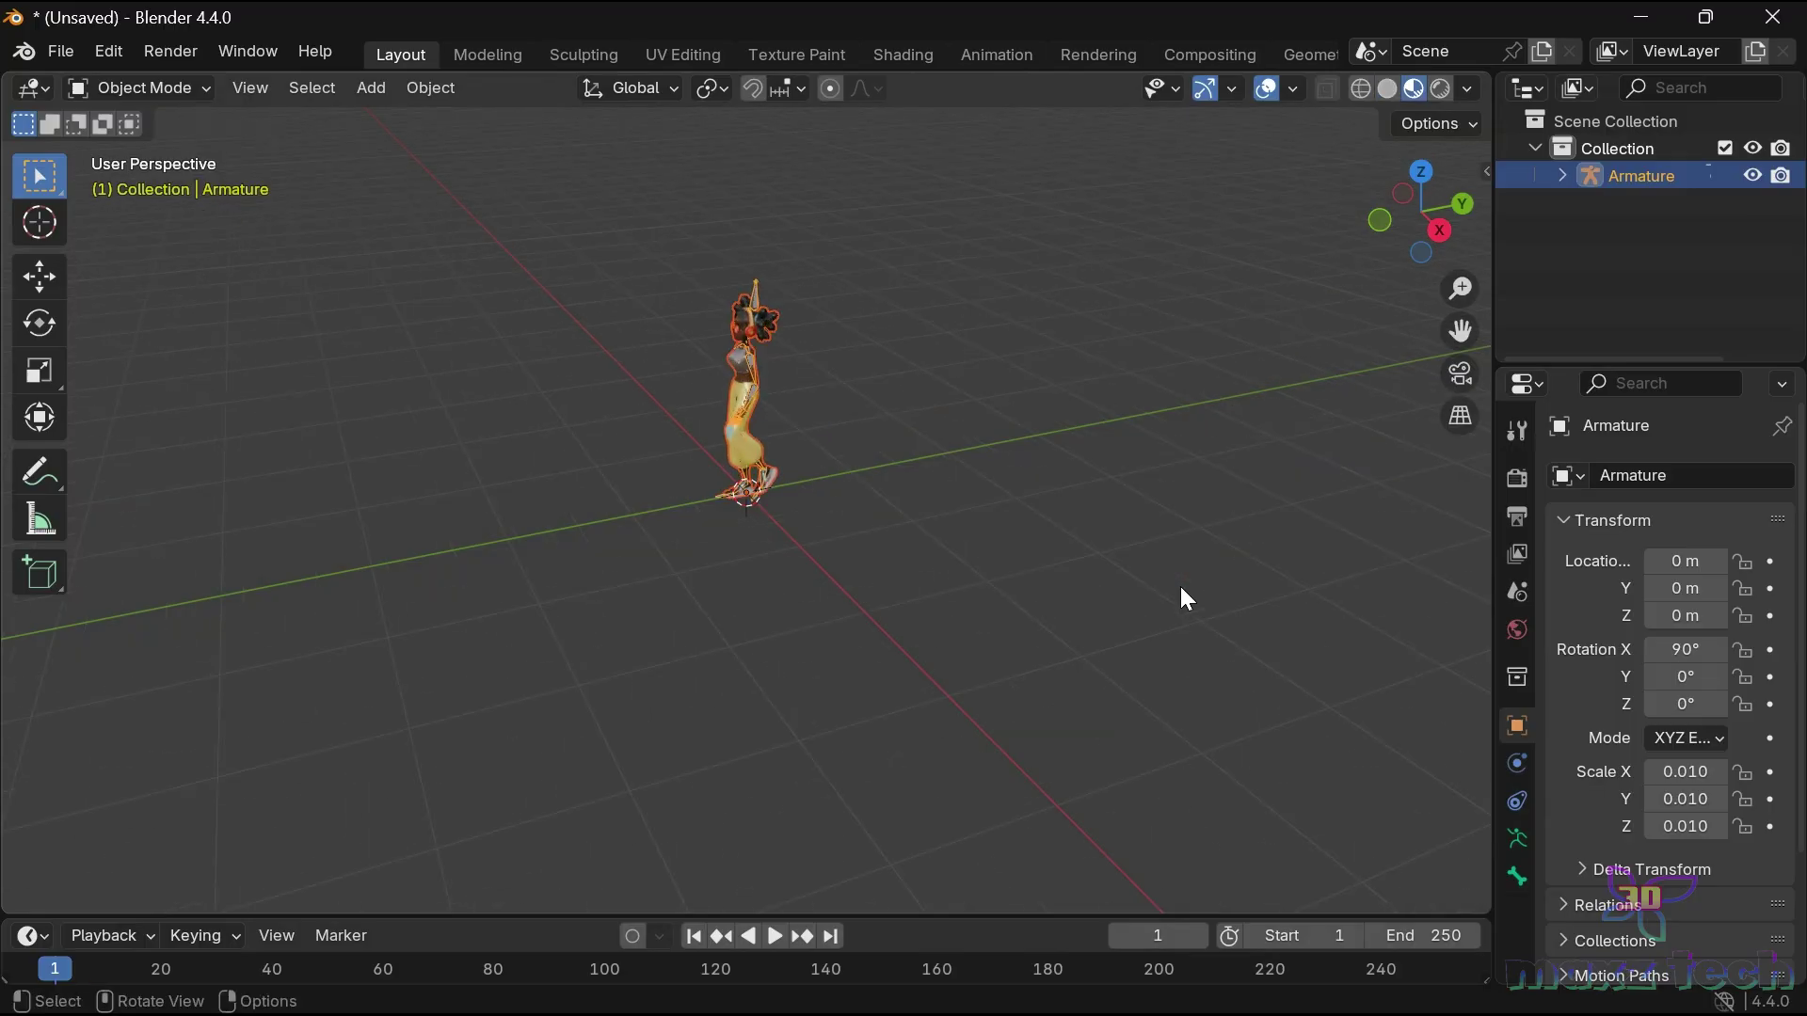
pyautogui.moveTo(1460, 331); pyautogui.dragTo(1449, 328)
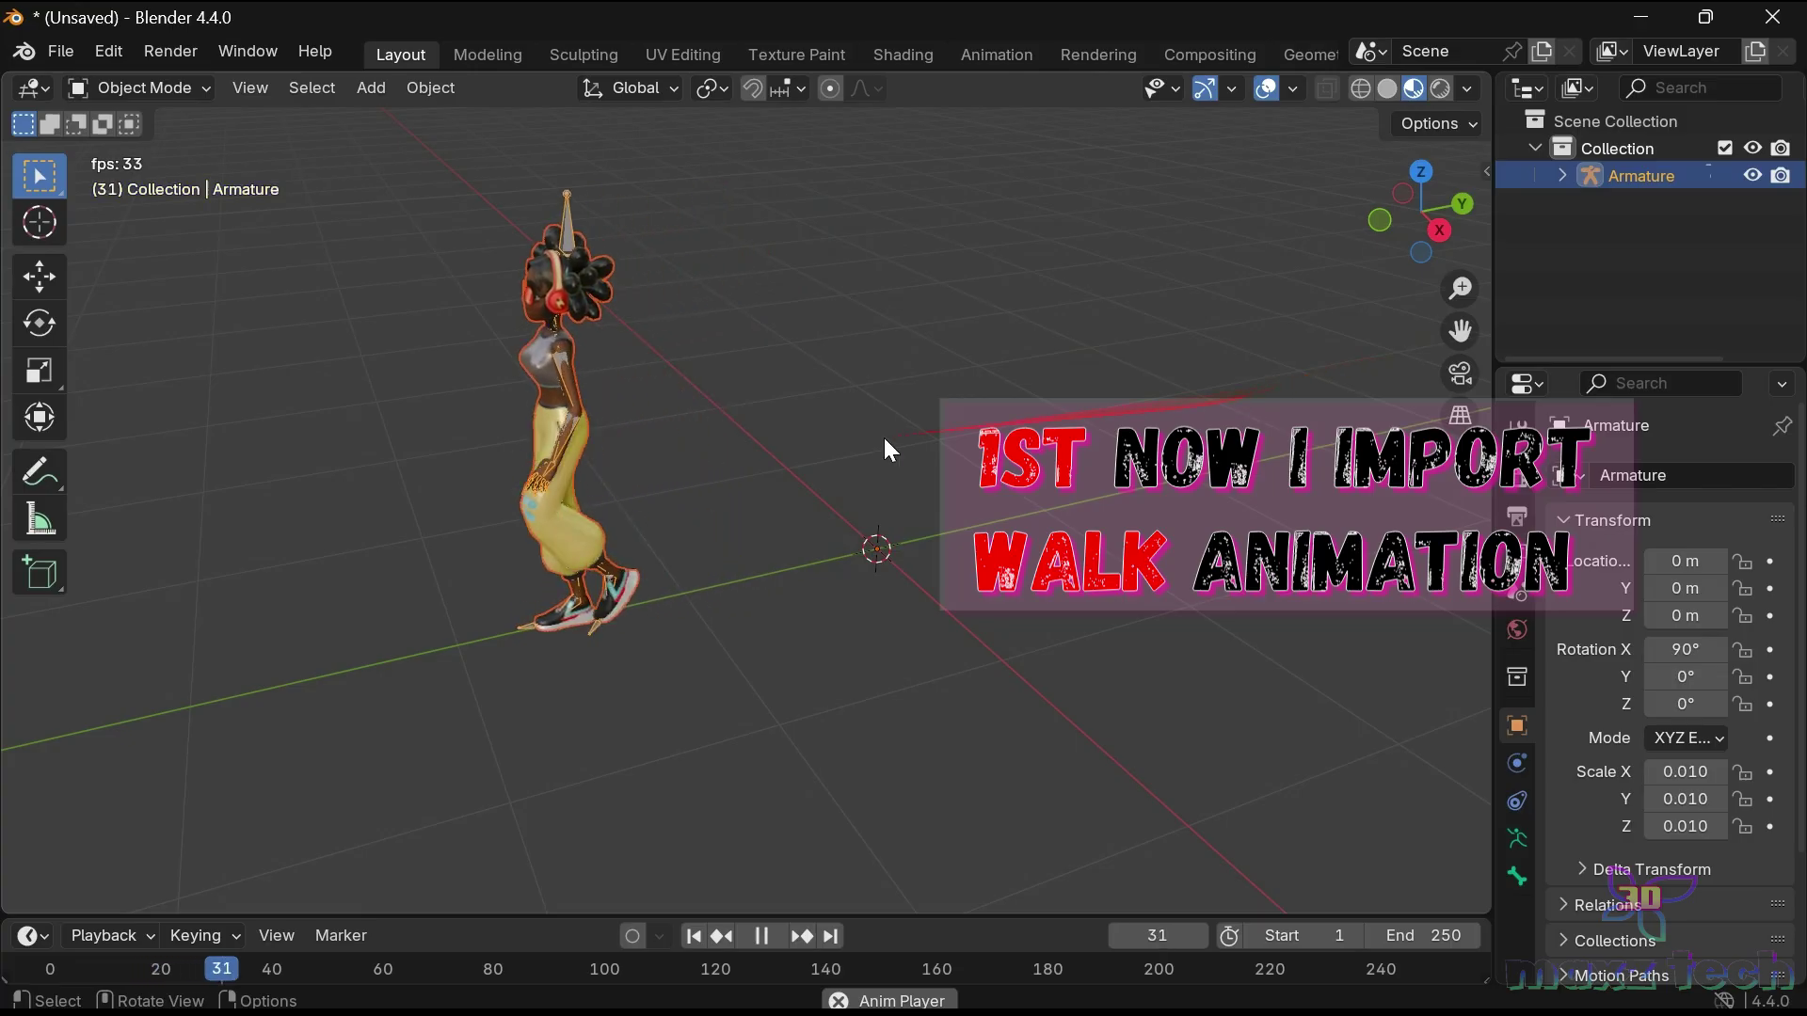
pyautogui.press('space')
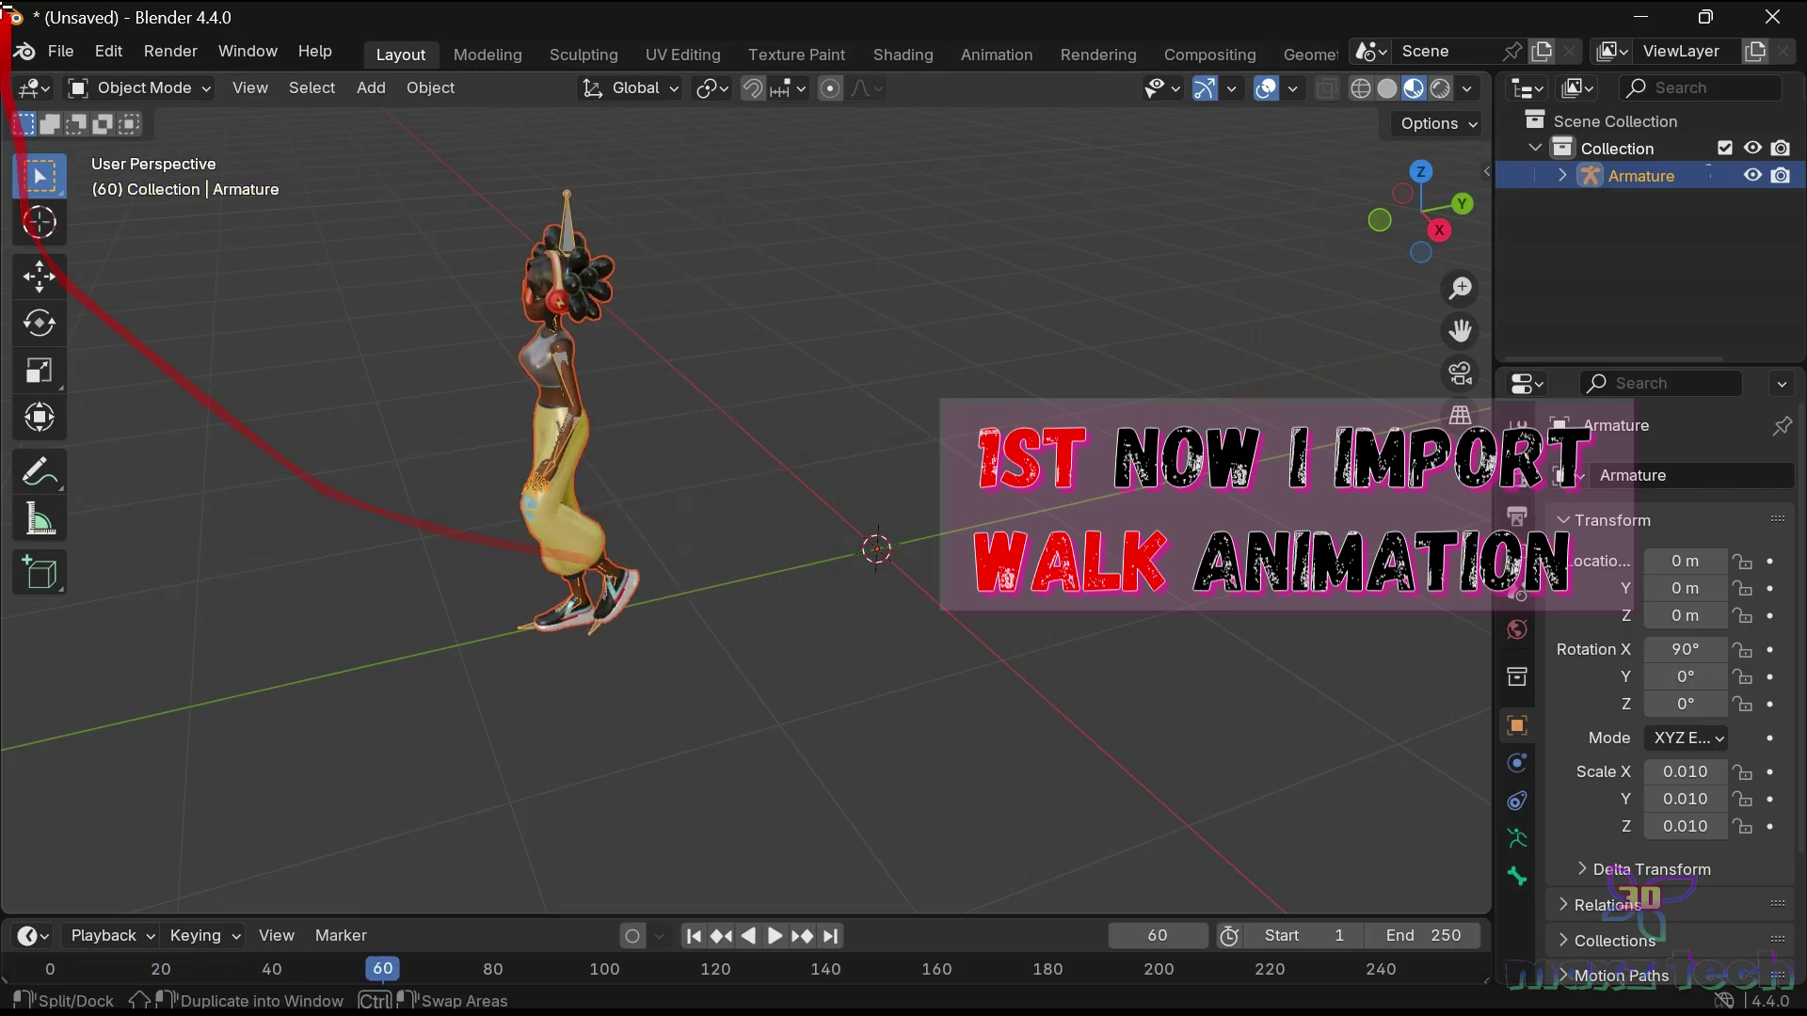
pyautogui.click(49, 53)
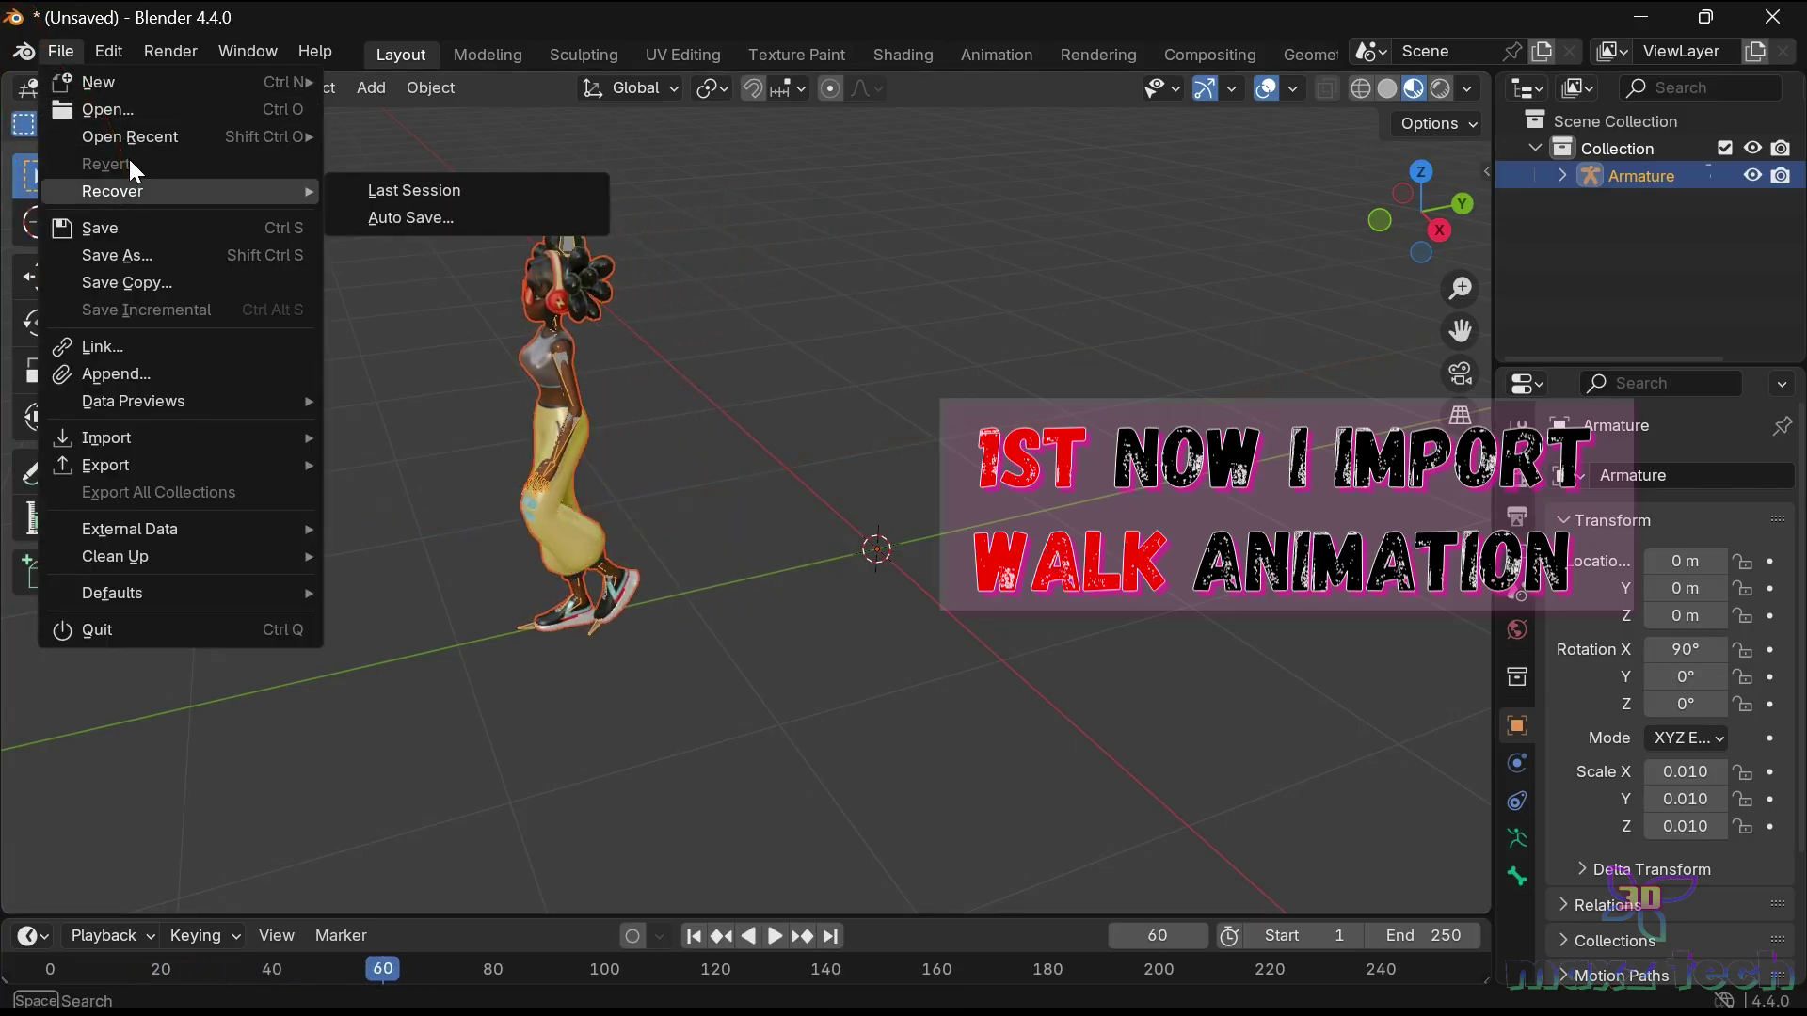
pyautogui.moveTo(105, 437)
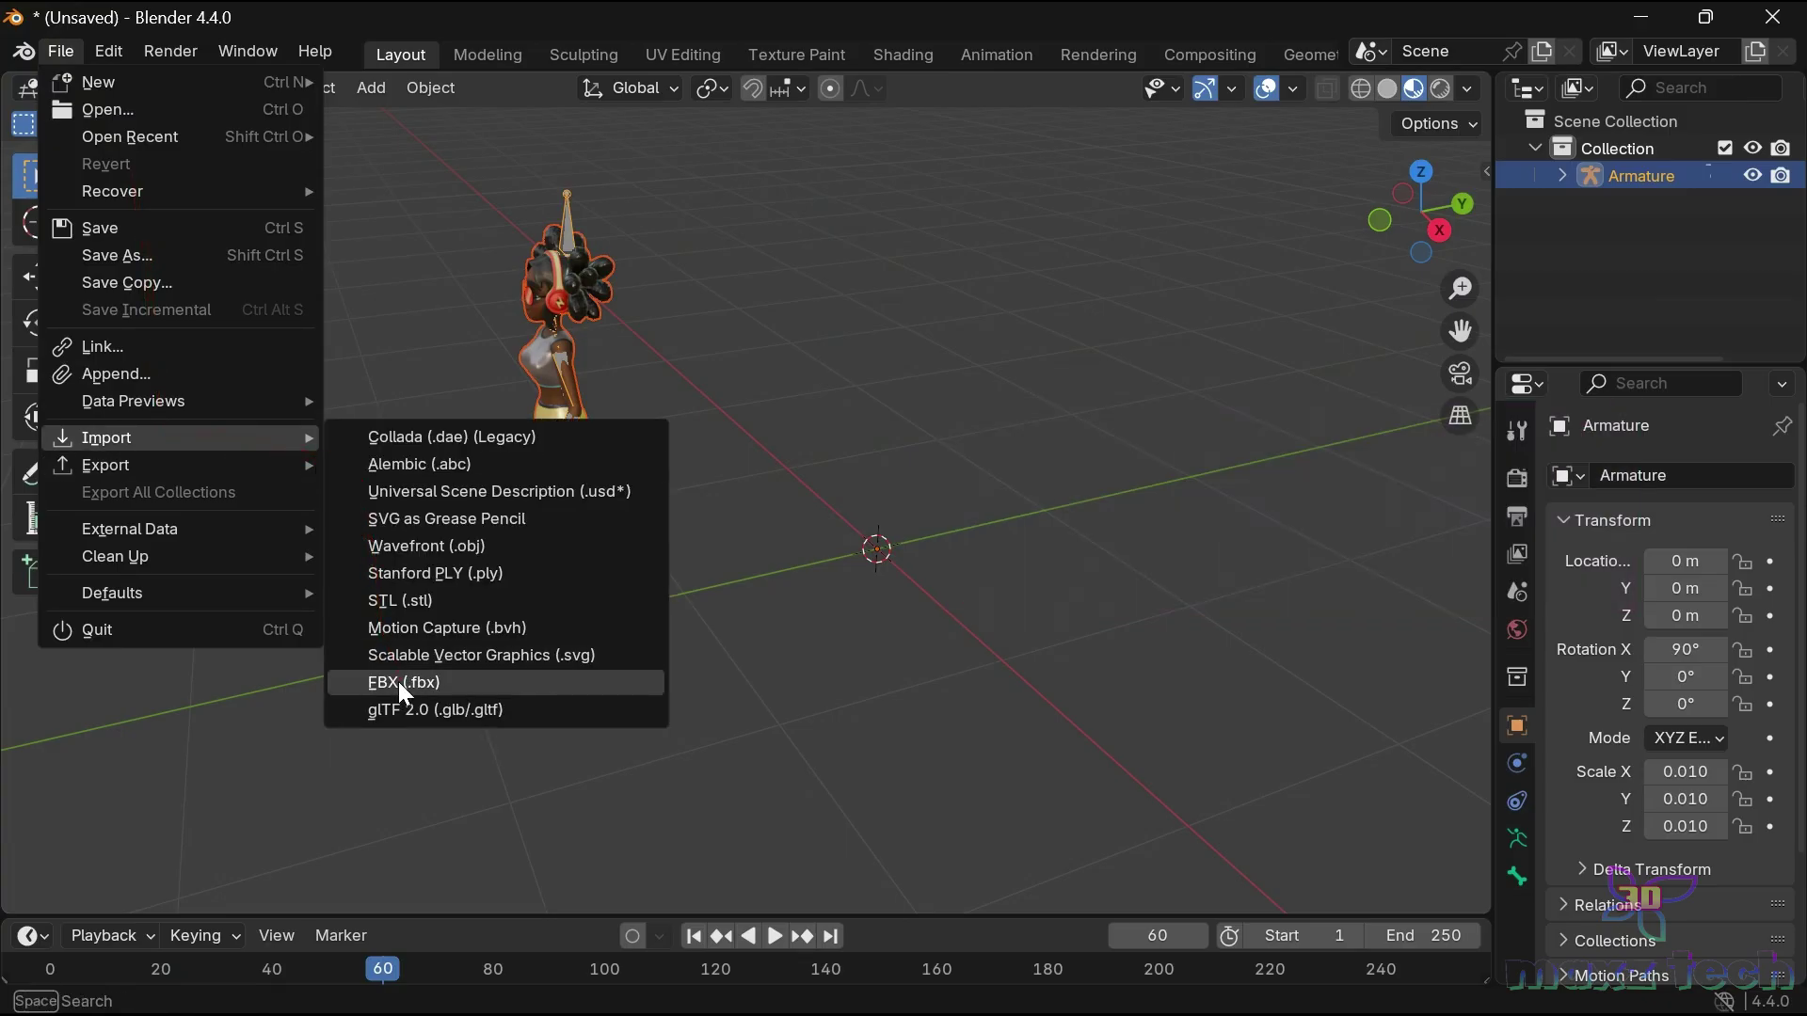
# Import 2 Run.fbx, move the running armature aside with G, and play it back.
pyautogui.click(399, 682)
pyautogui.click(579, 311)
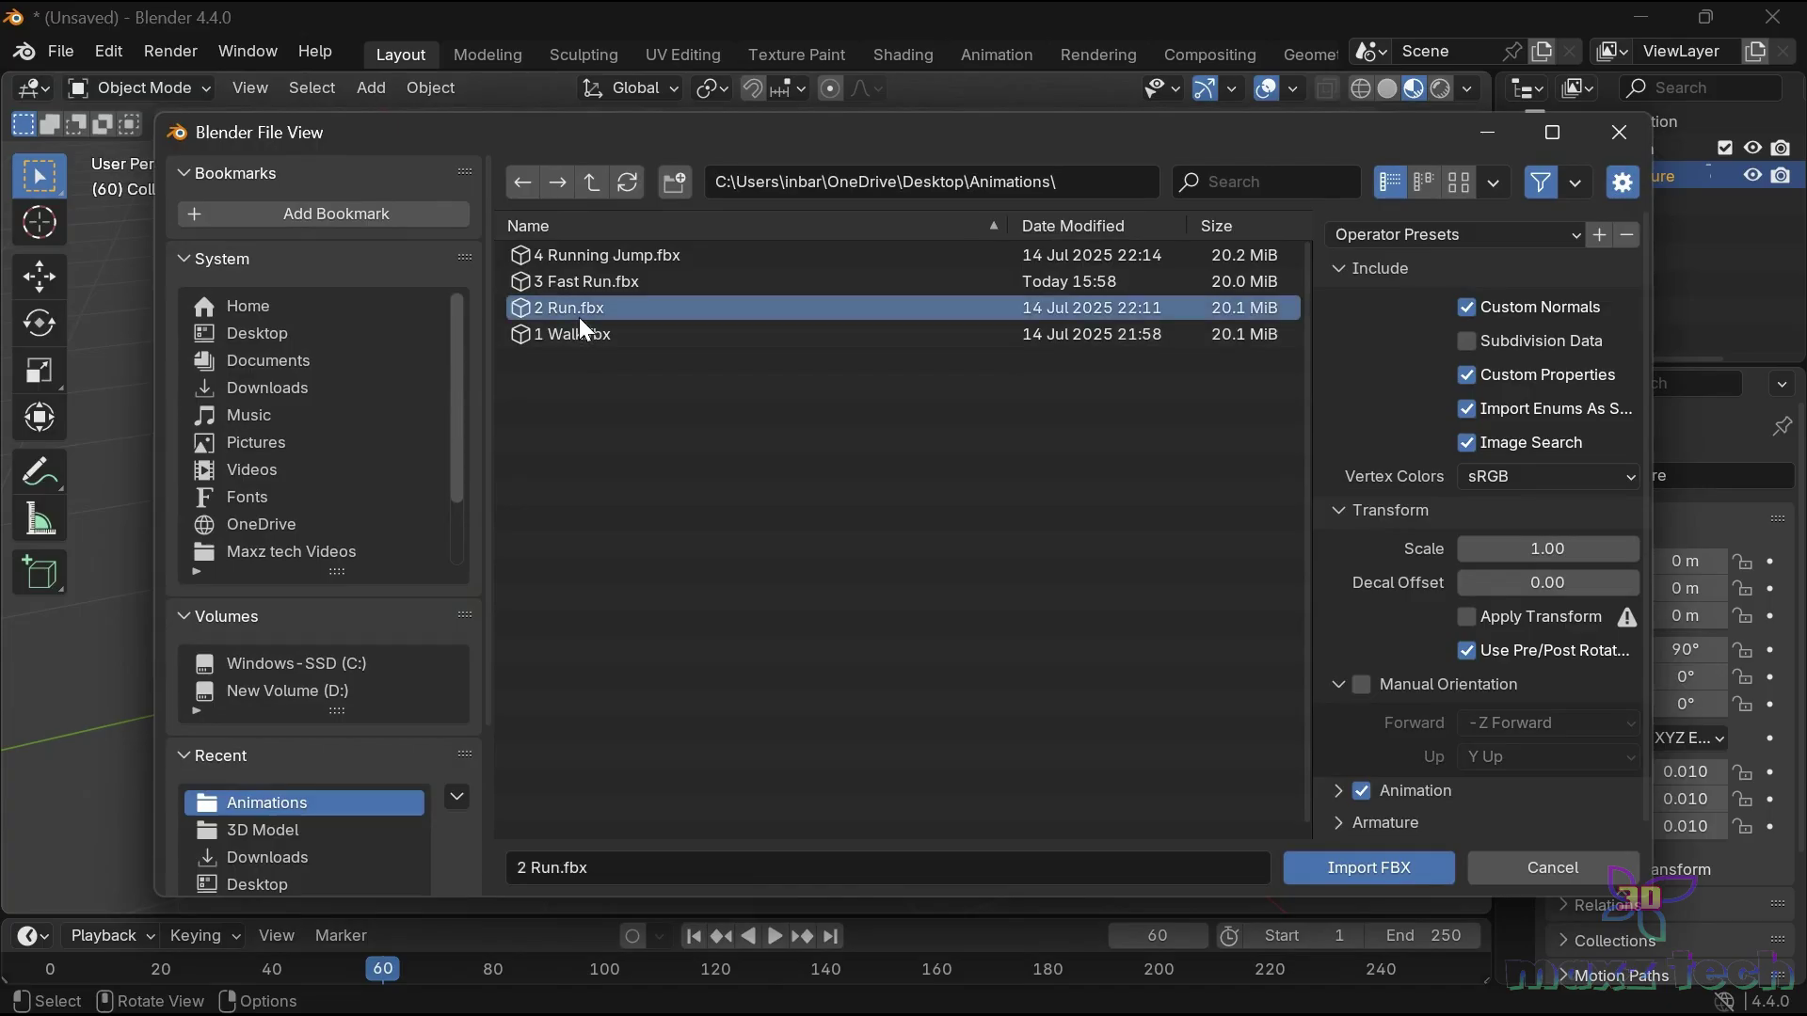
pyautogui.click(1308, 864)
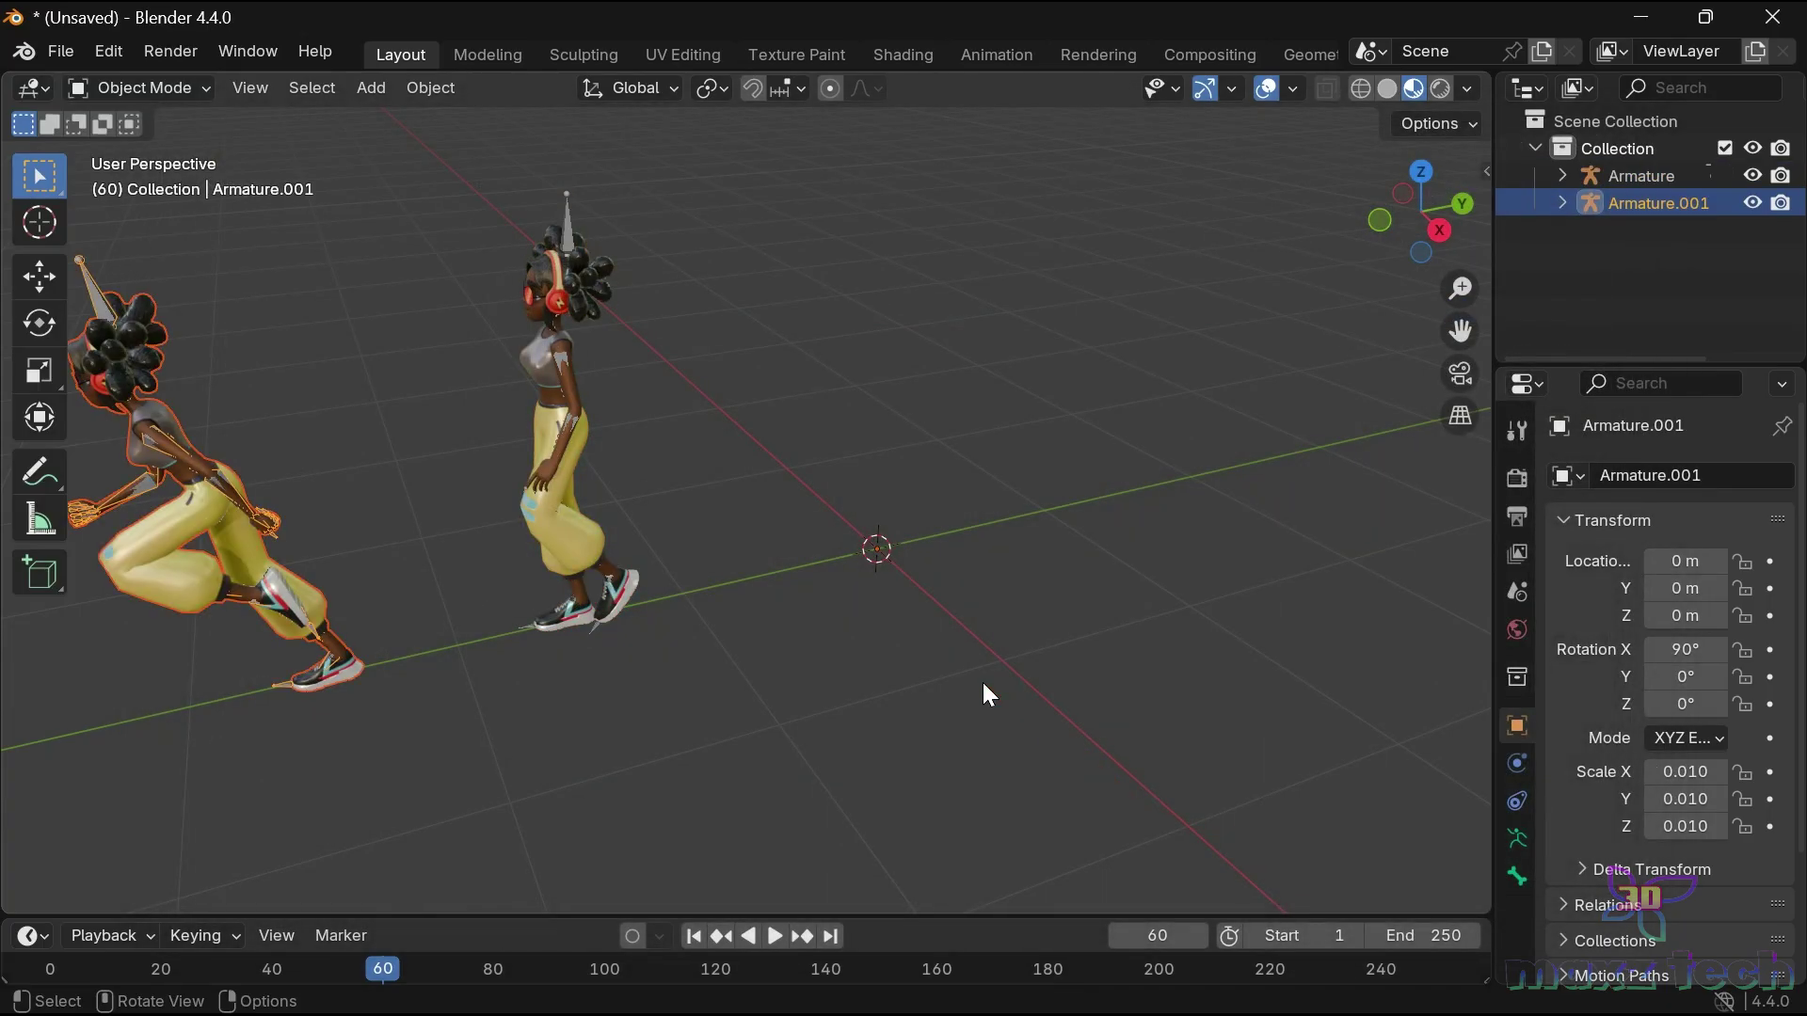
pyautogui.click(55, 964)
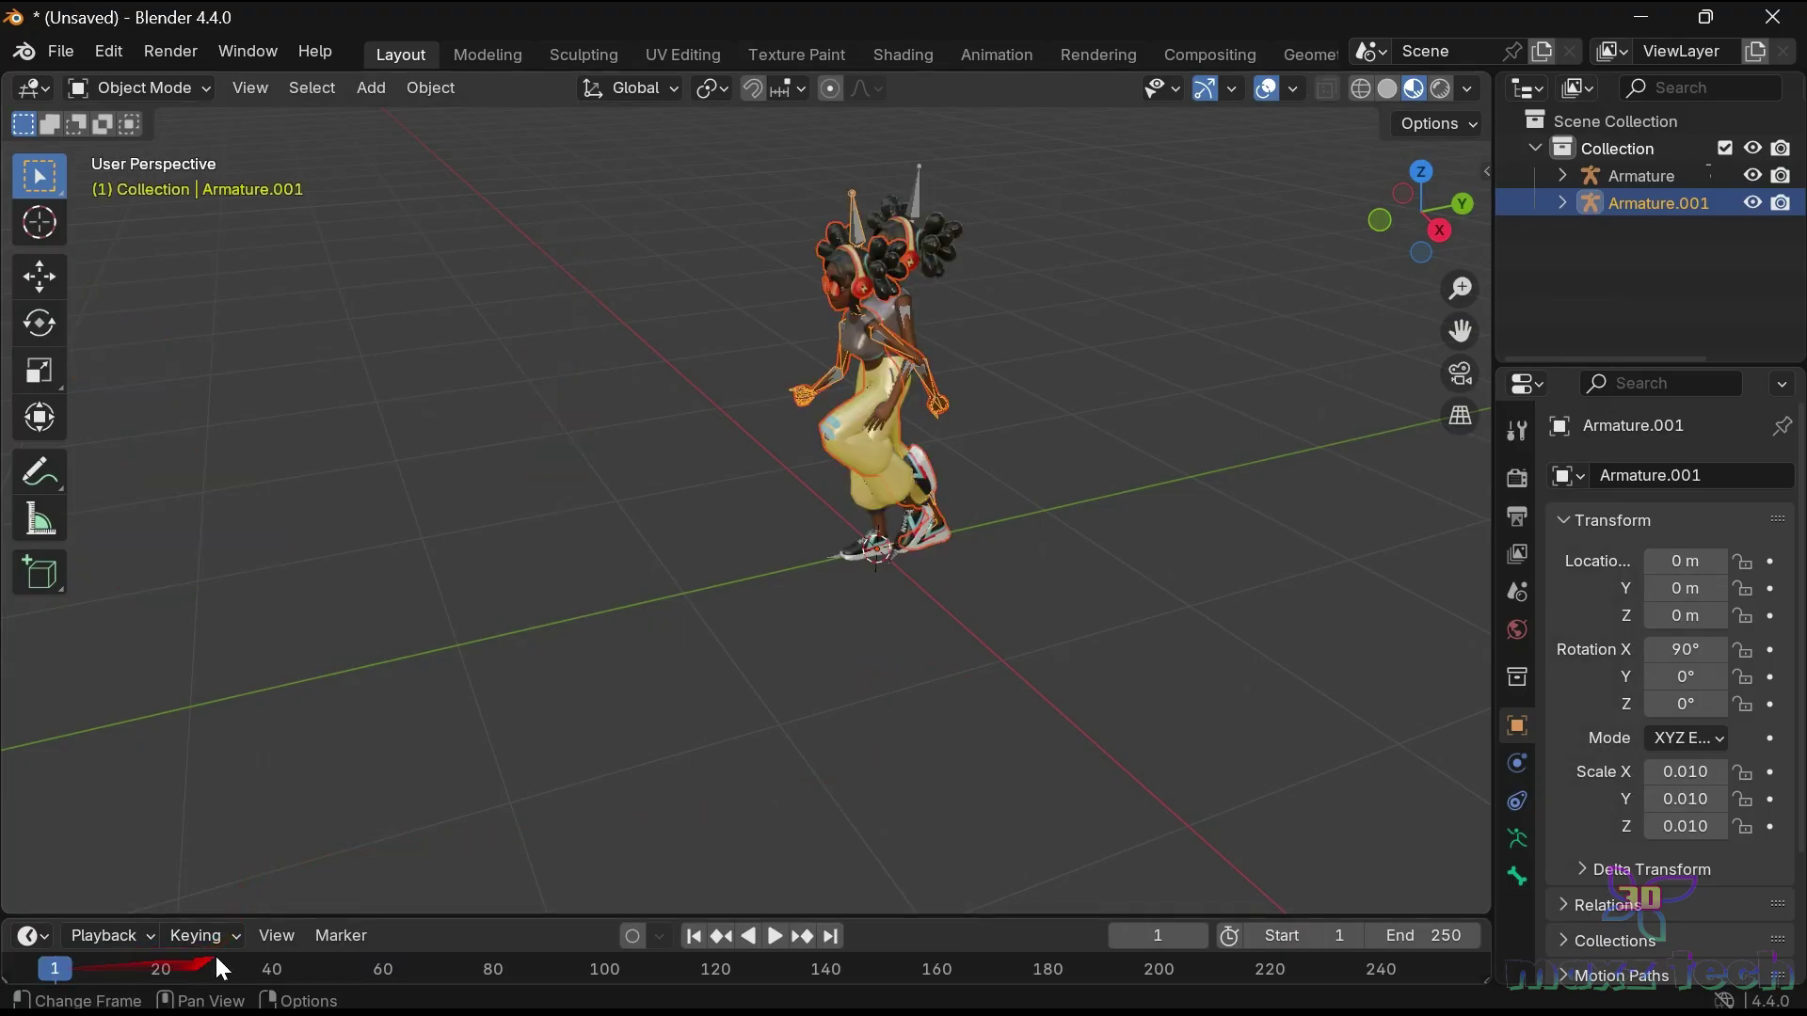
pyautogui.press('g')
pyautogui.click(750, 317)
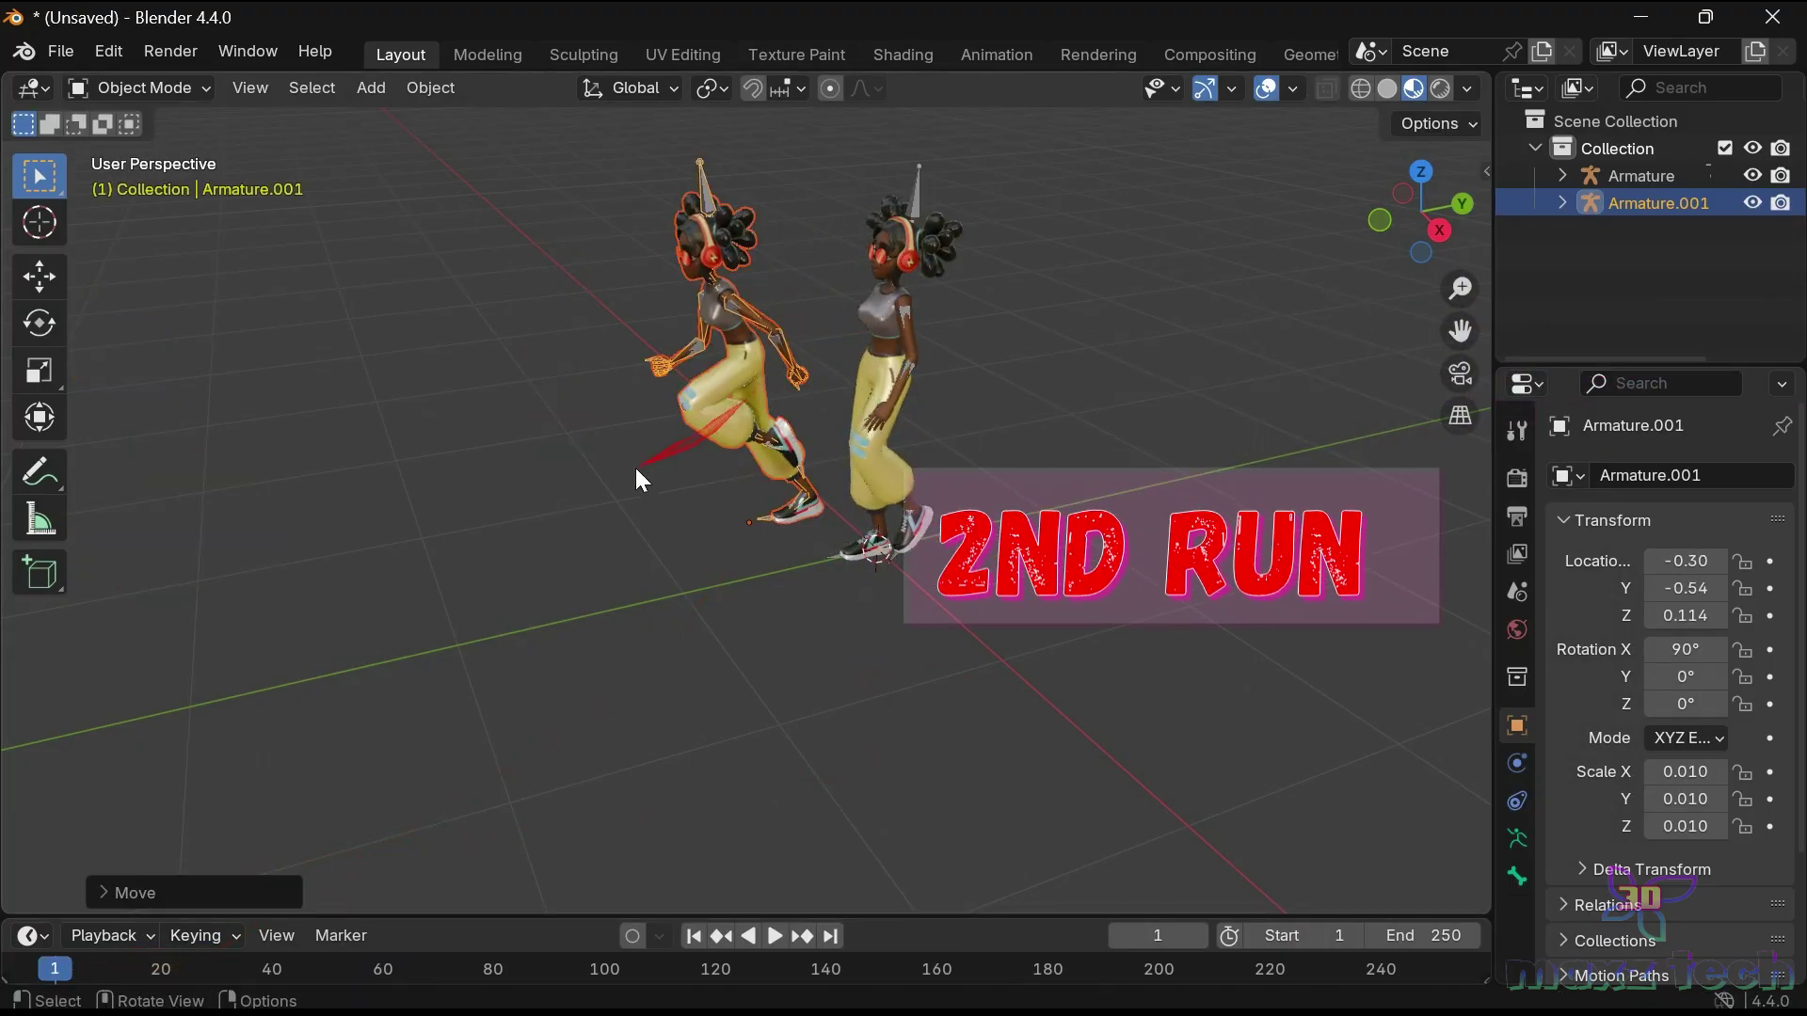
pyautogui.press('space')
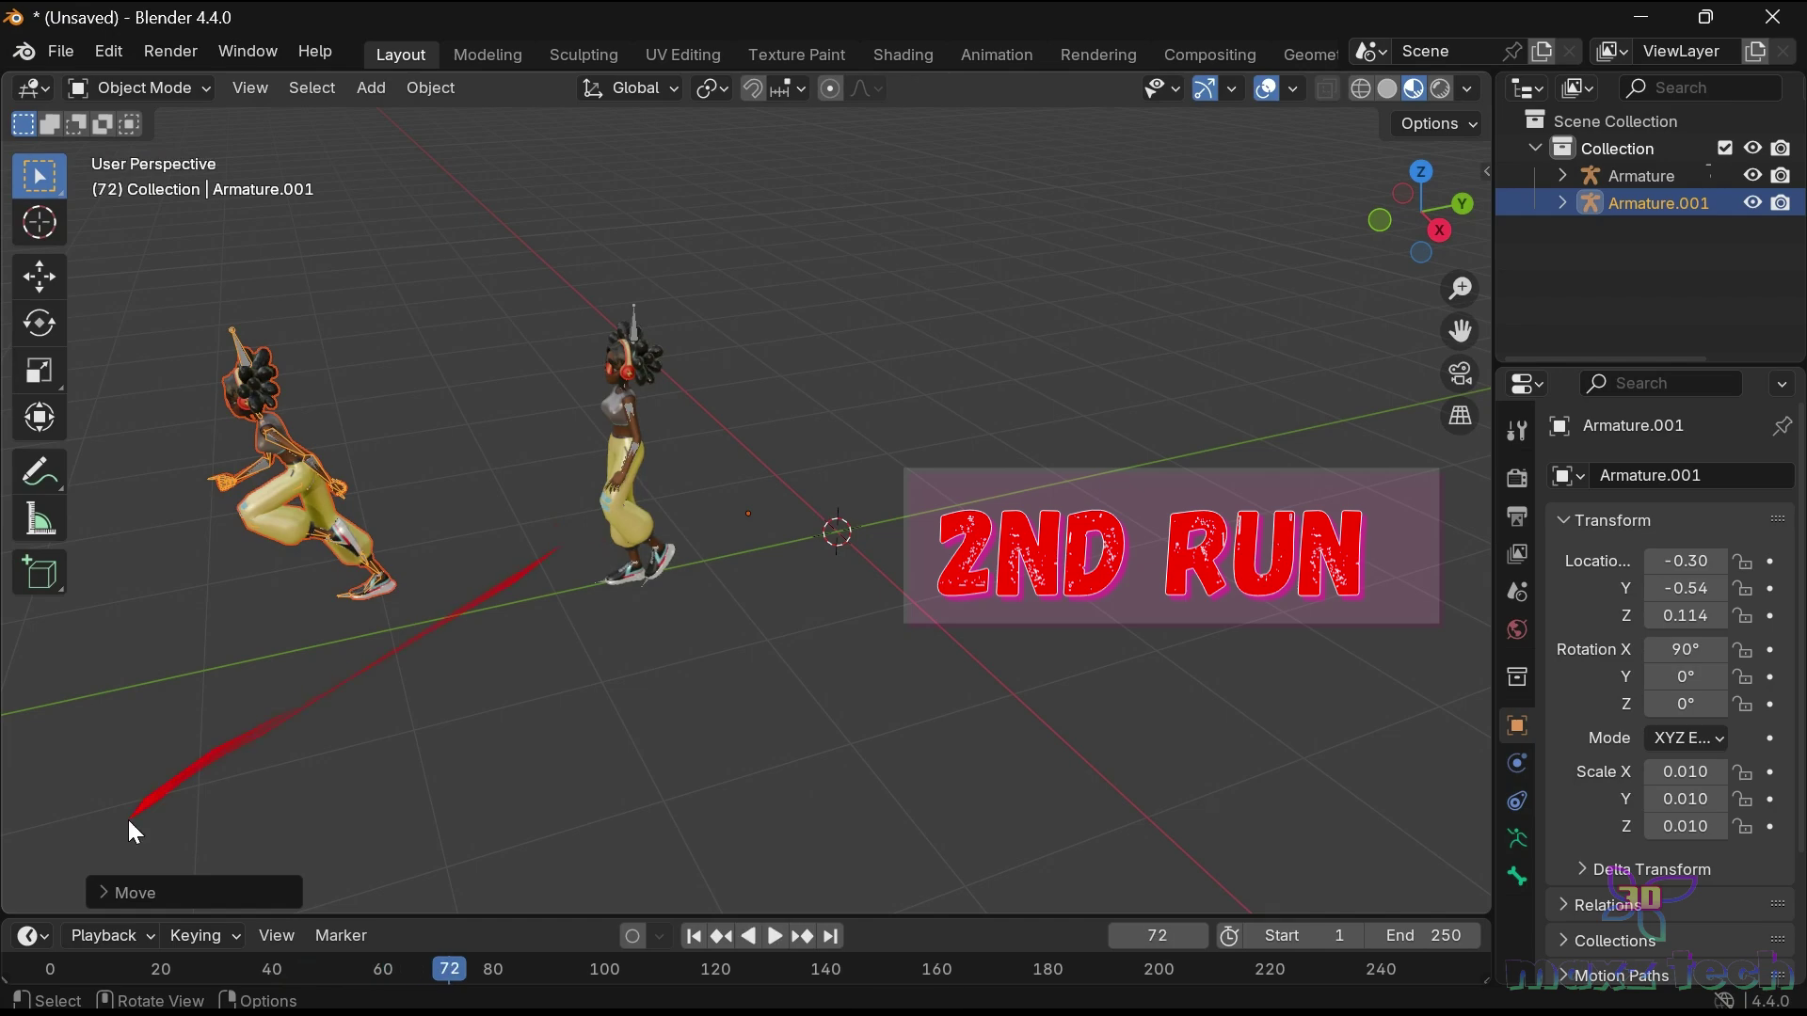
pyautogui.moveTo(223, 919); pyautogui.dragTo(223, 847)
pyautogui.click(55, 900)
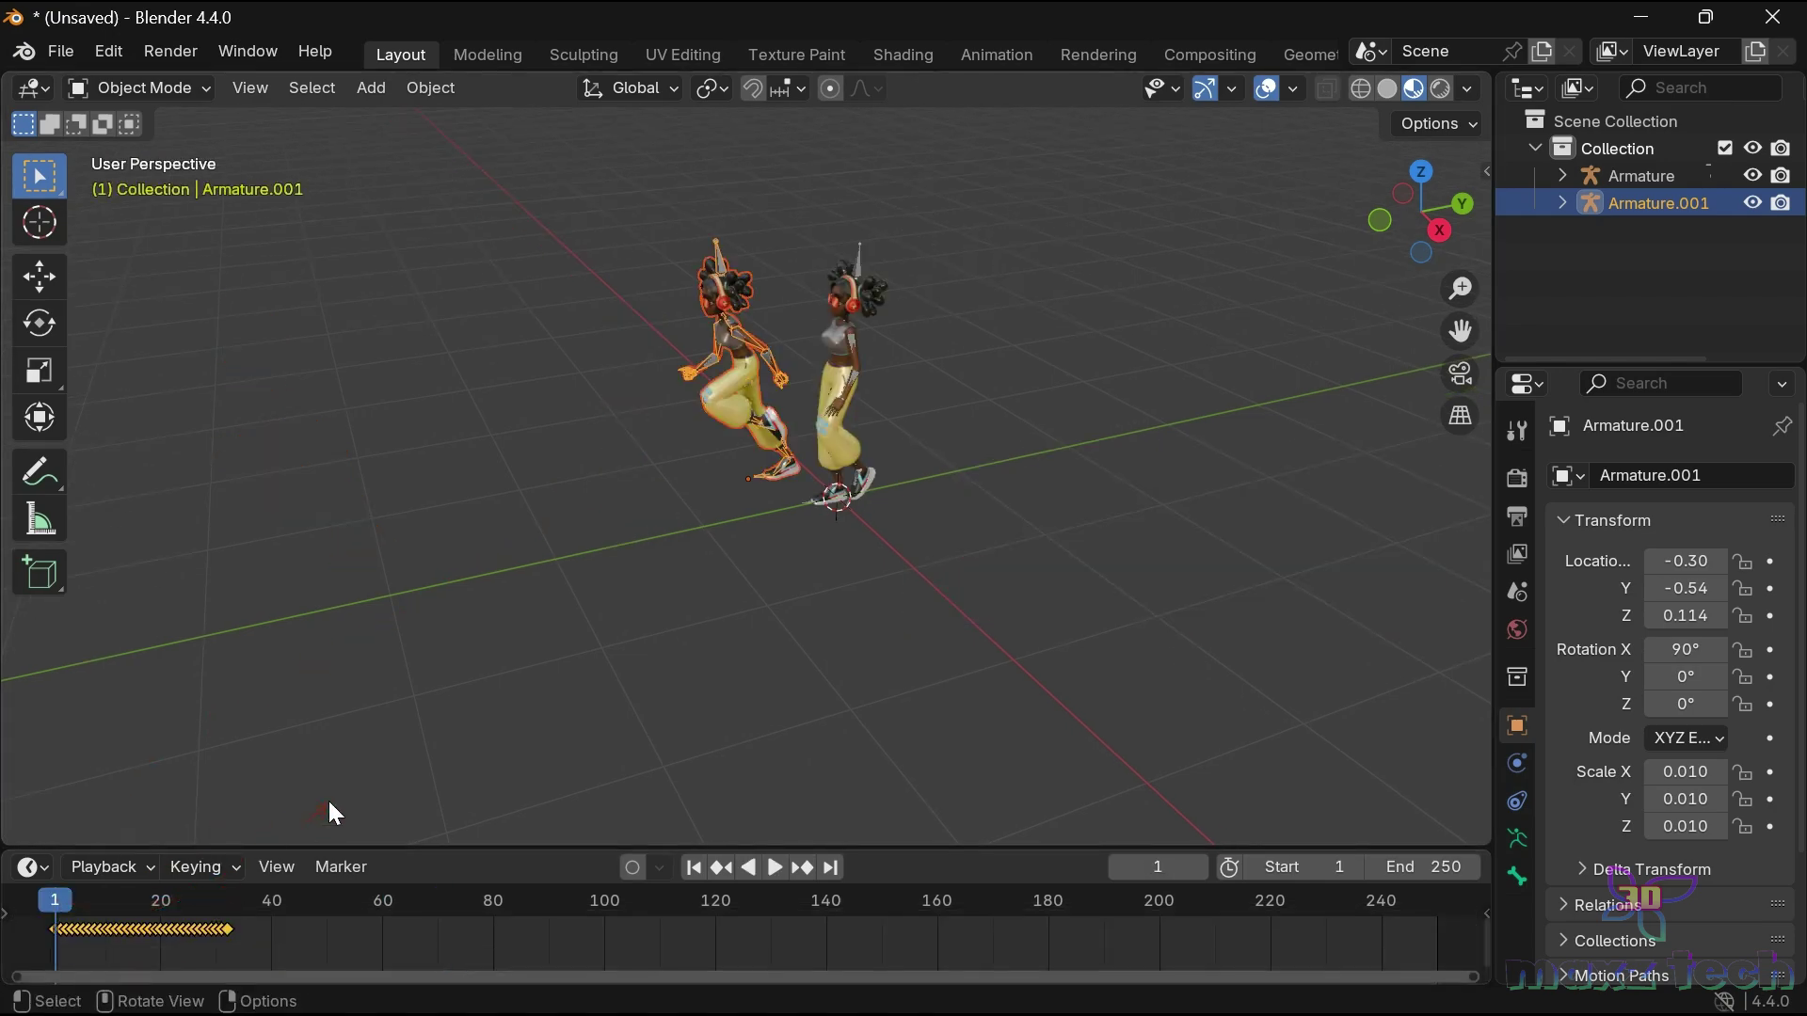
# Import 3 Fast Run.fbx and drag the fast-running character away from the others.
pyautogui.click(62, 51)
pyautogui.moveTo(107, 438)
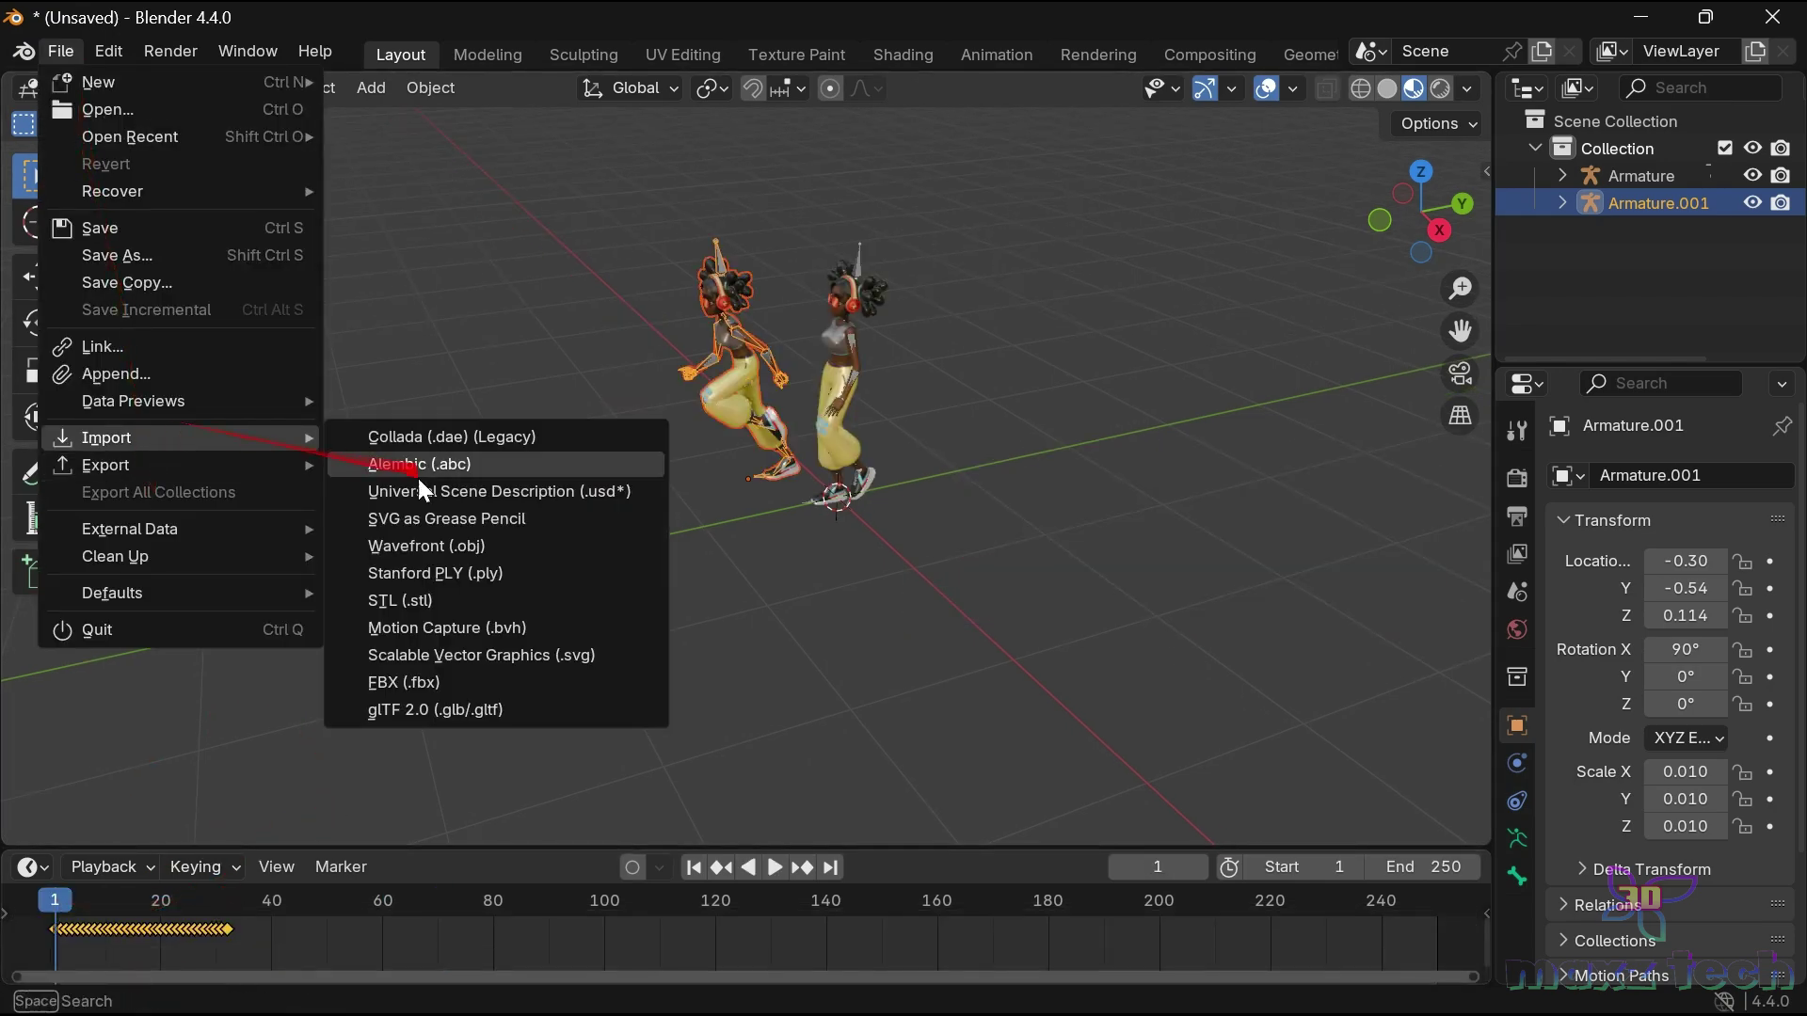
pyautogui.click(444, 674)
pyautogui.click(565, 280)
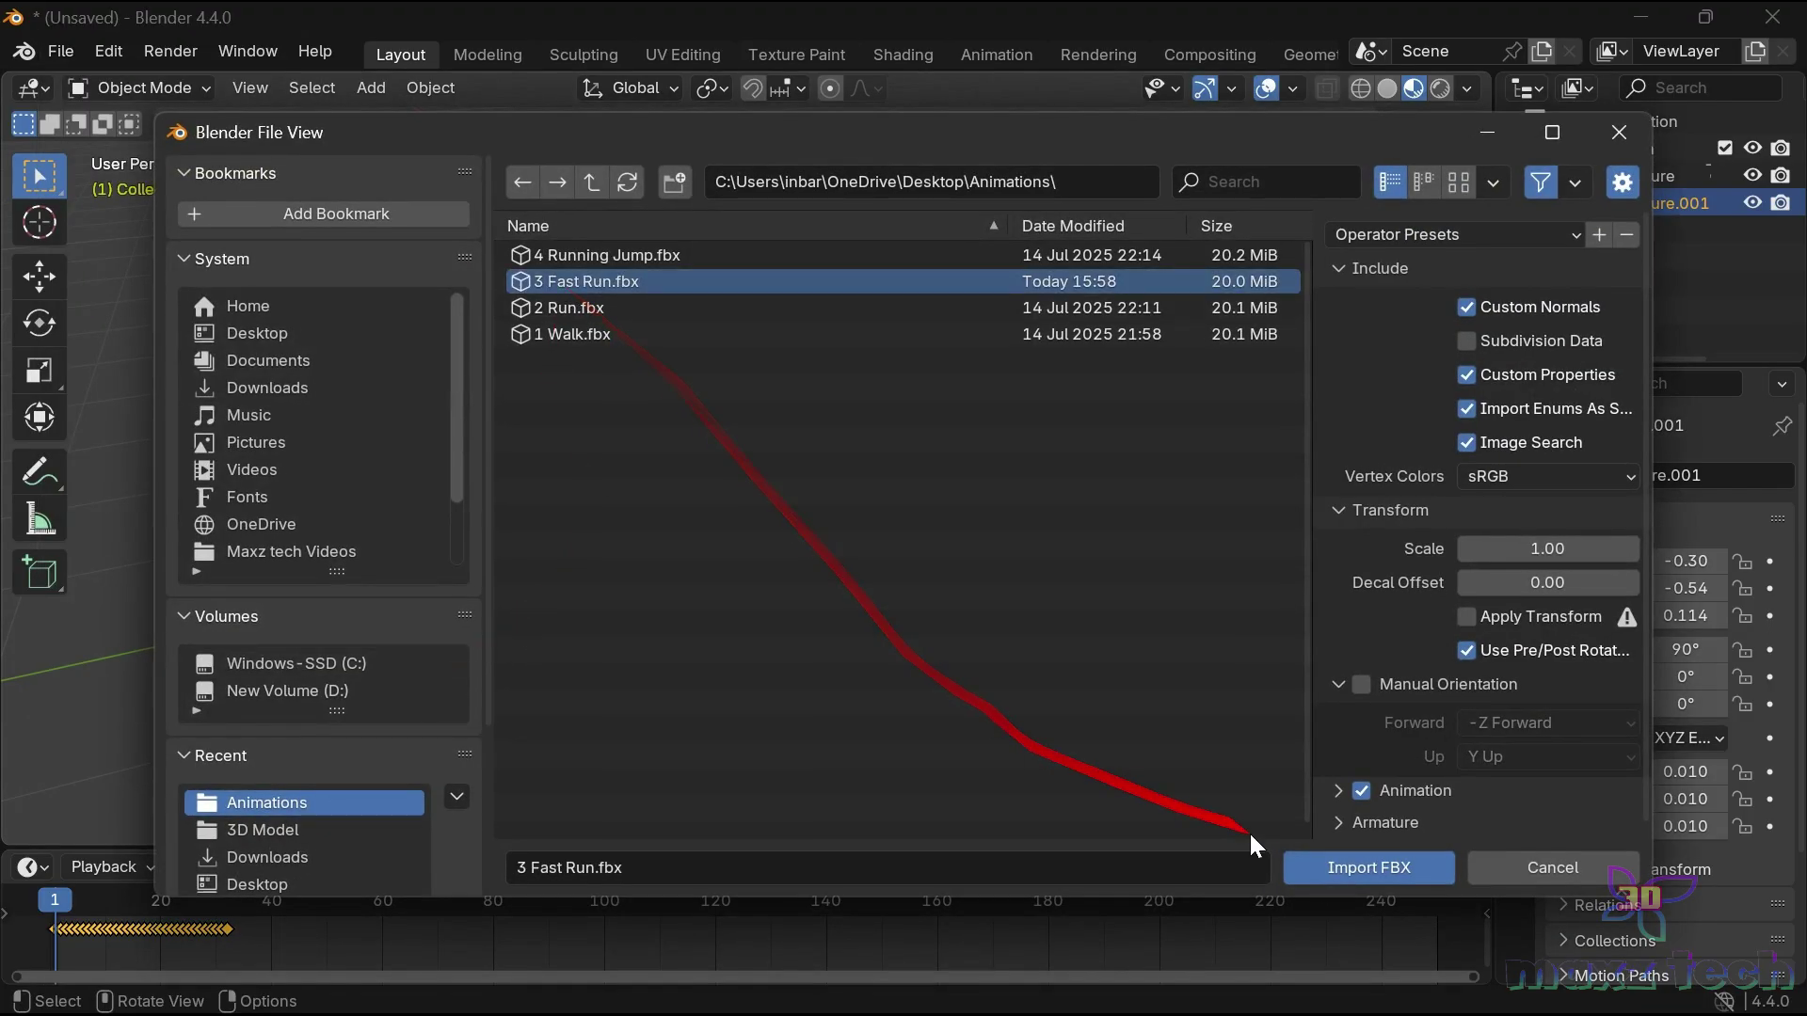
pyautogui.click(1261, 858)
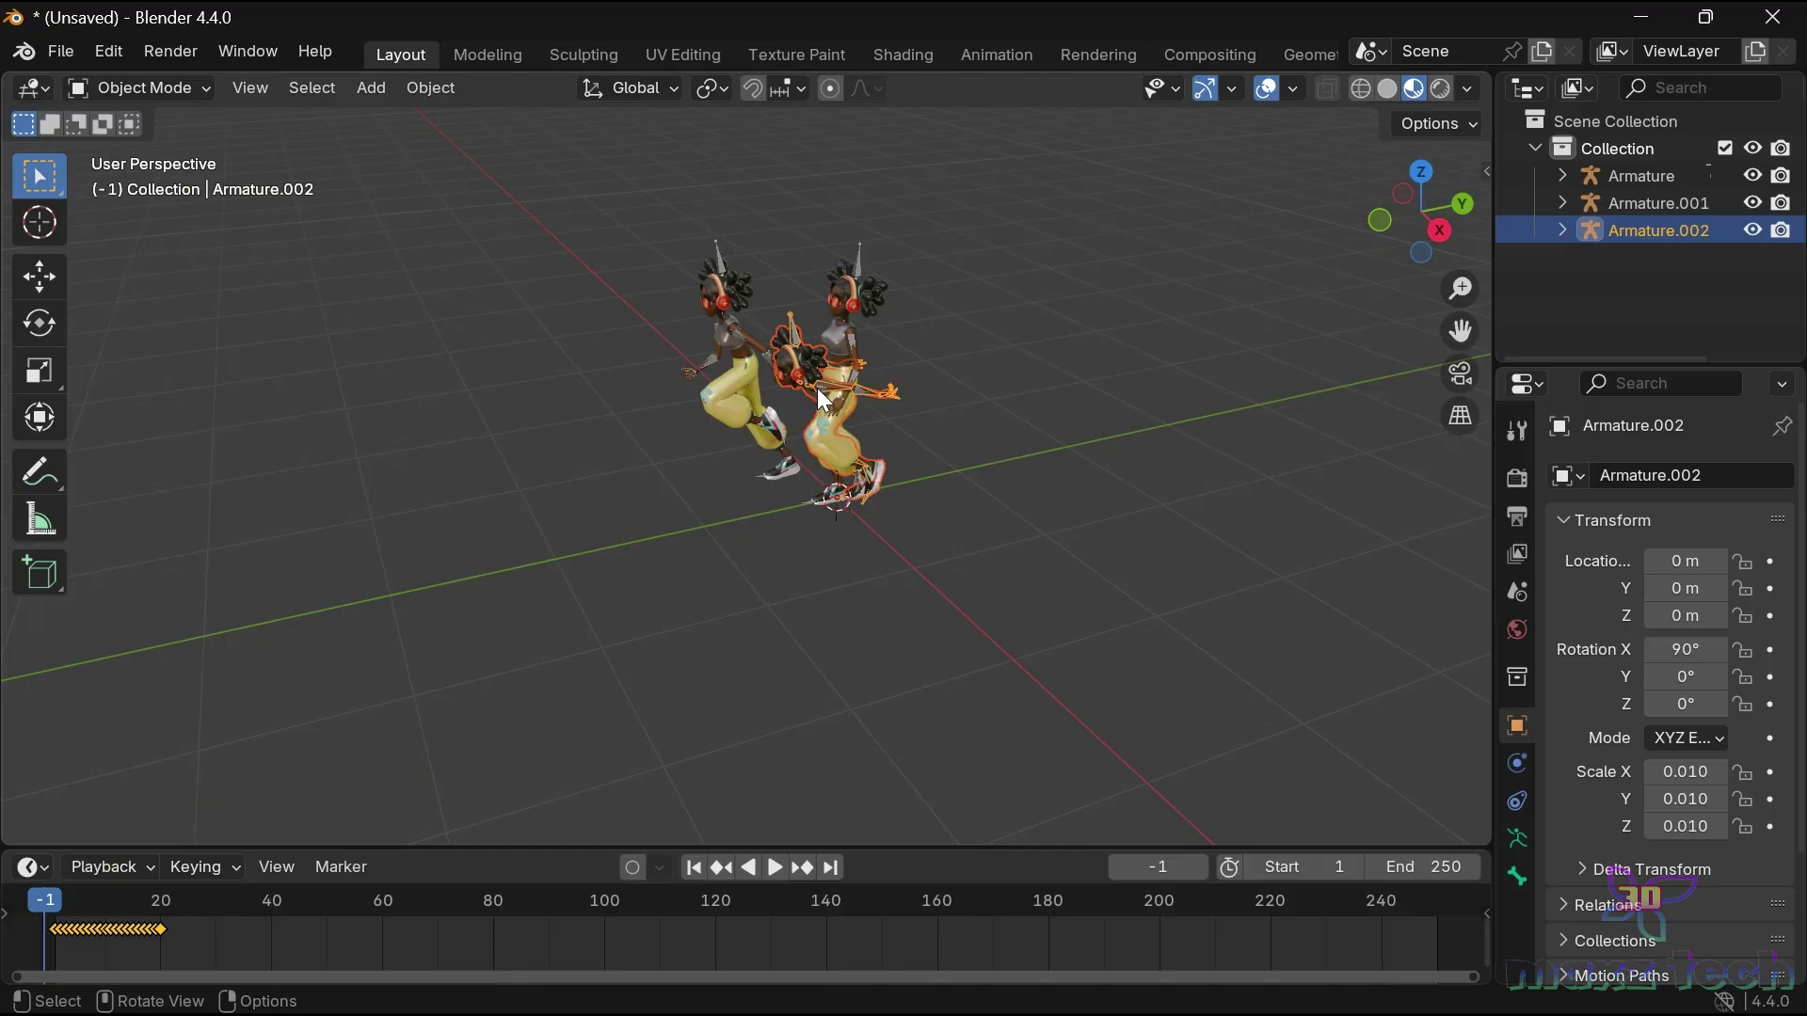
pyautogui.moveTo(817, 388); pyautogui.dragTo(465, 715)
pyautogui.press('space')
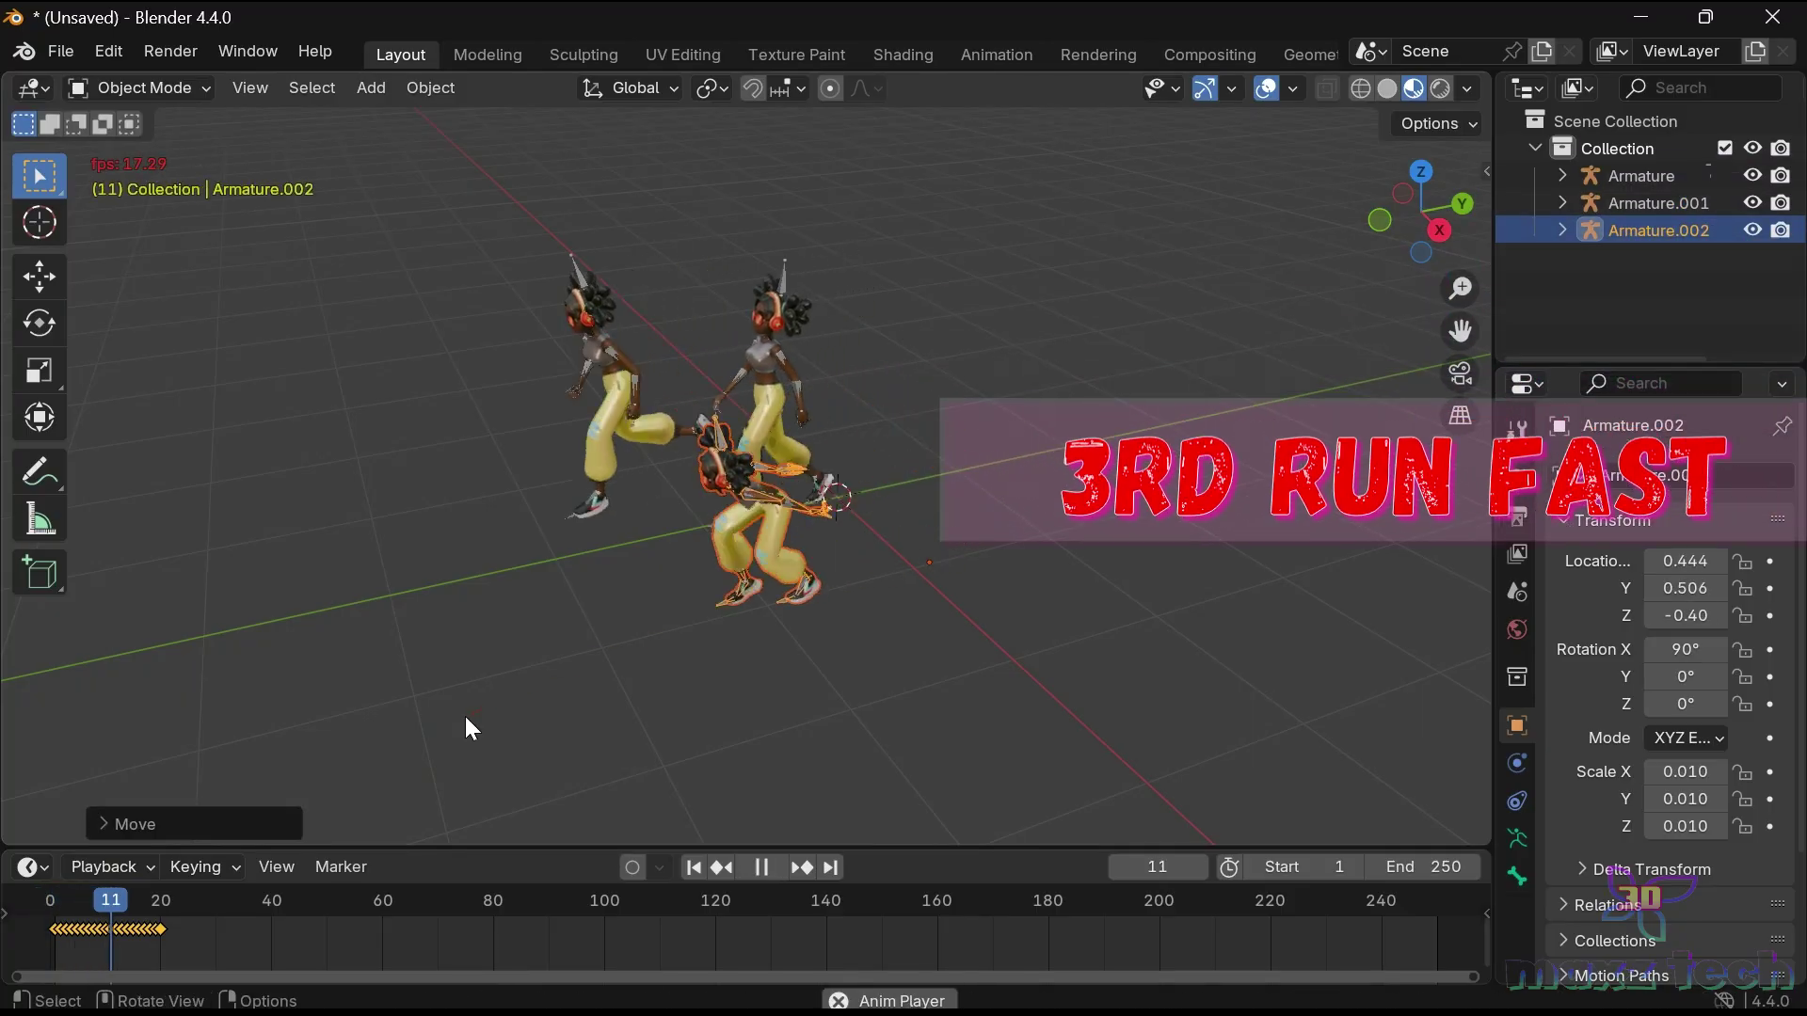
pyautogui.press('space')
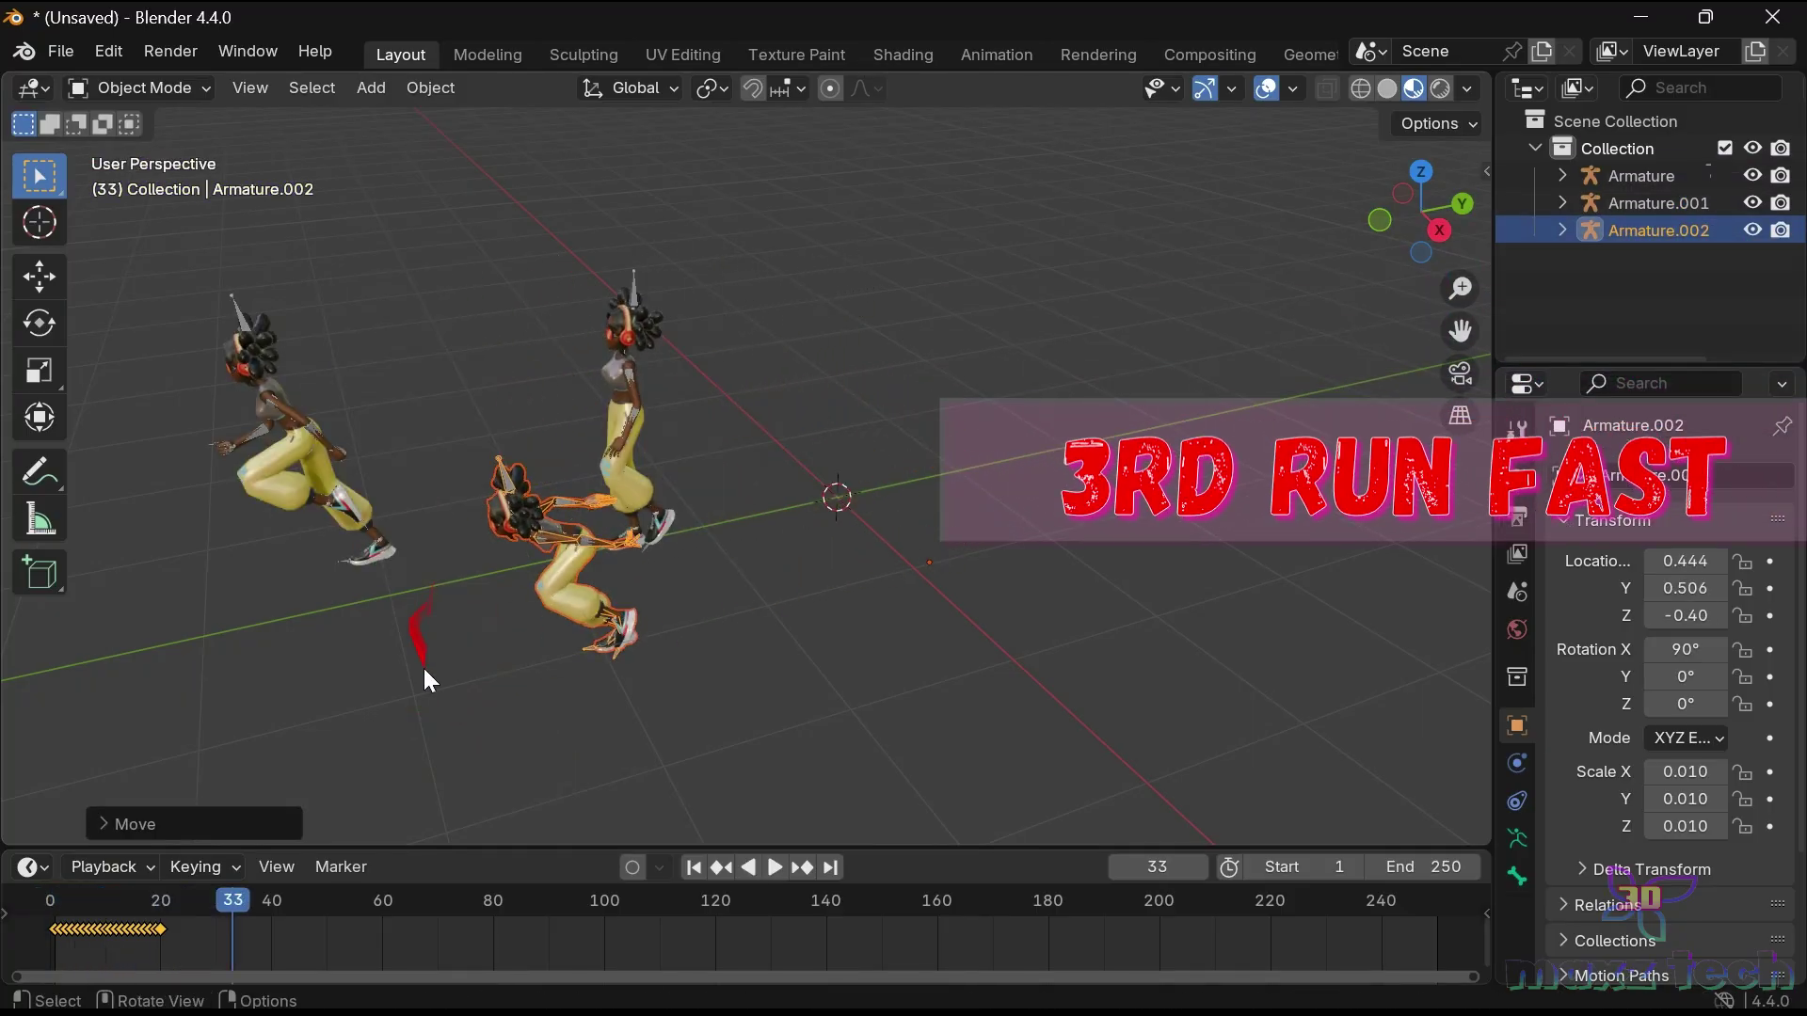
pyautogui.click(51, 894)
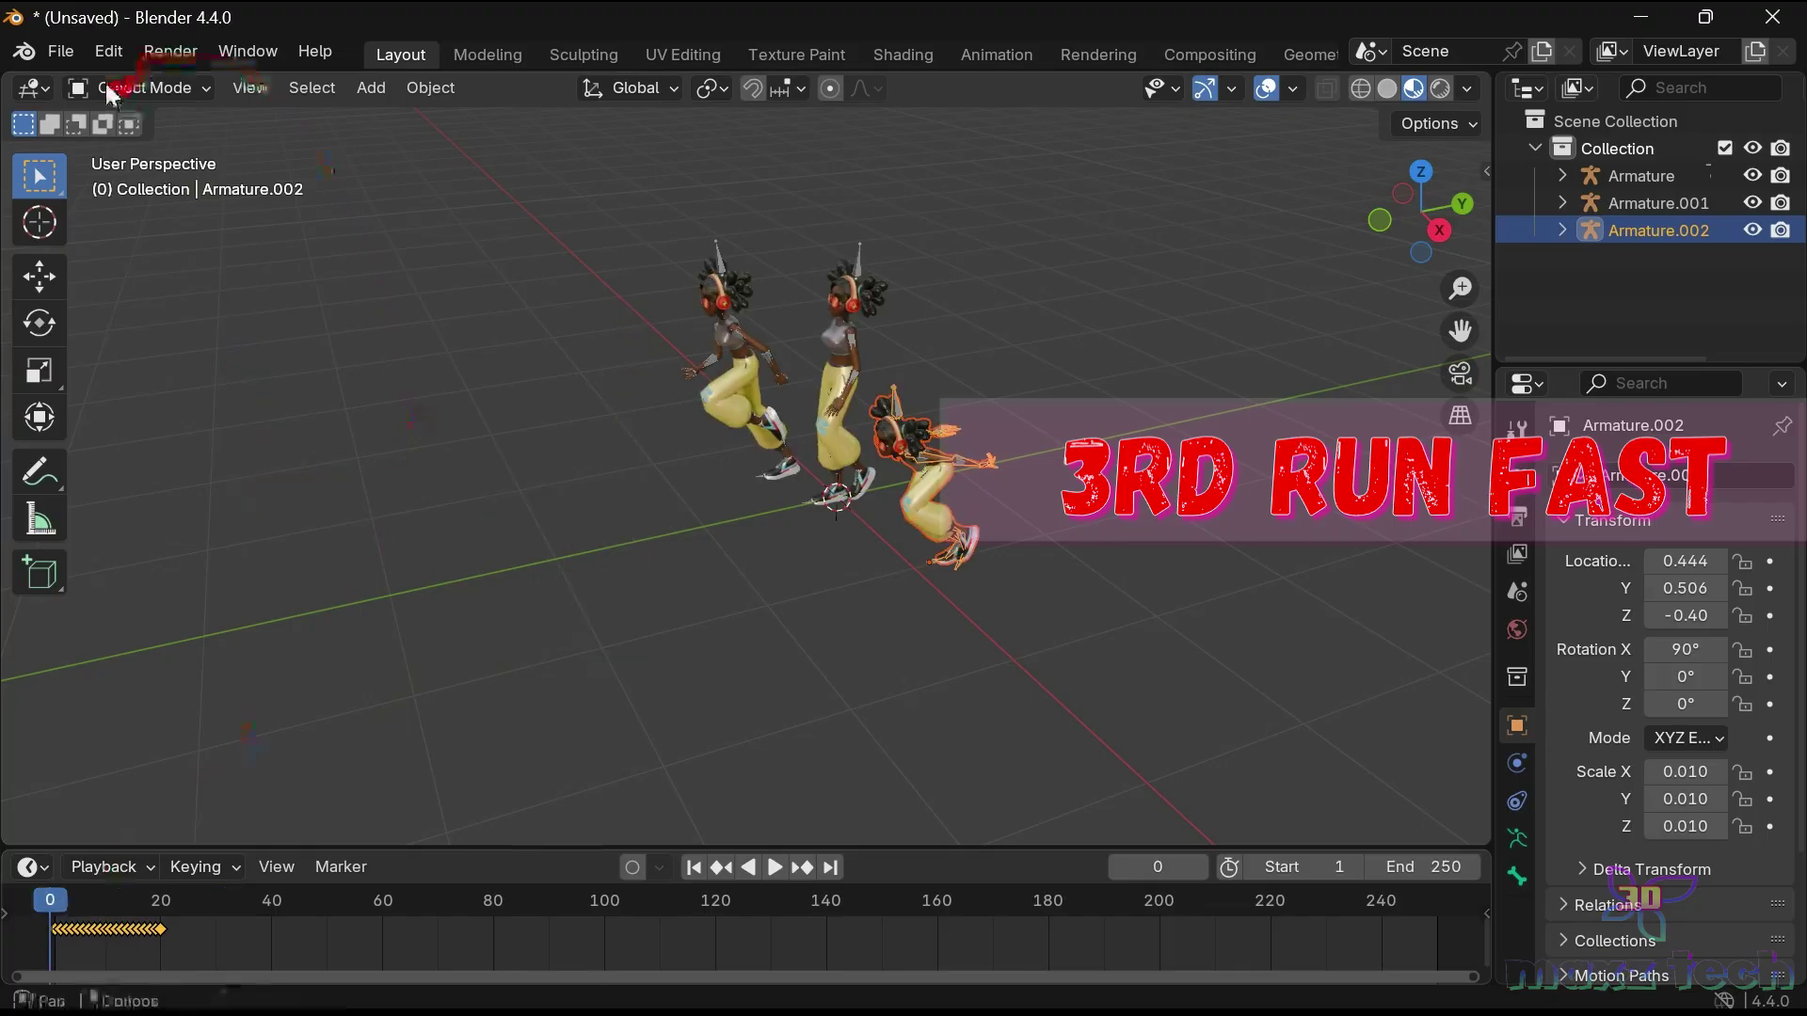
# Import 4 Running Jump.fbx, move it aside, and play all four characters together.
pyautogui.click(60, 50)
pyautogui.click(405, 602)
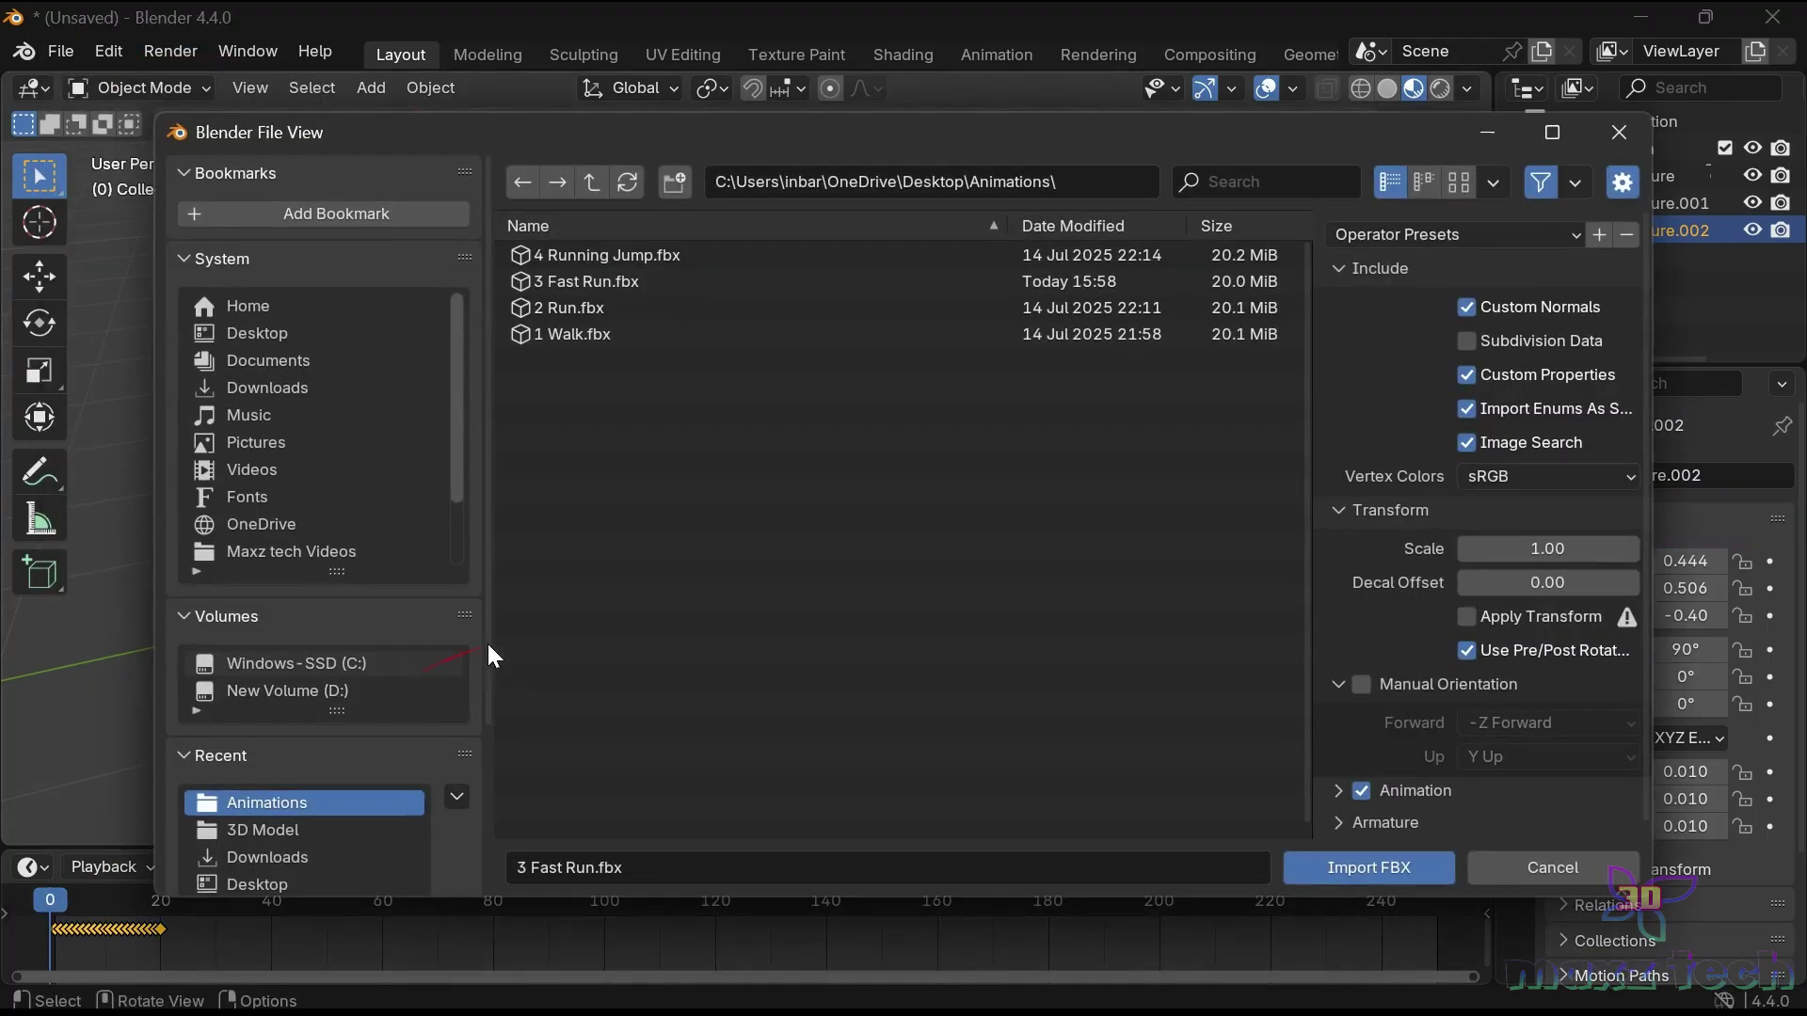
pyautogui.click(570, 261)
pyautogui.click(1327, 866)
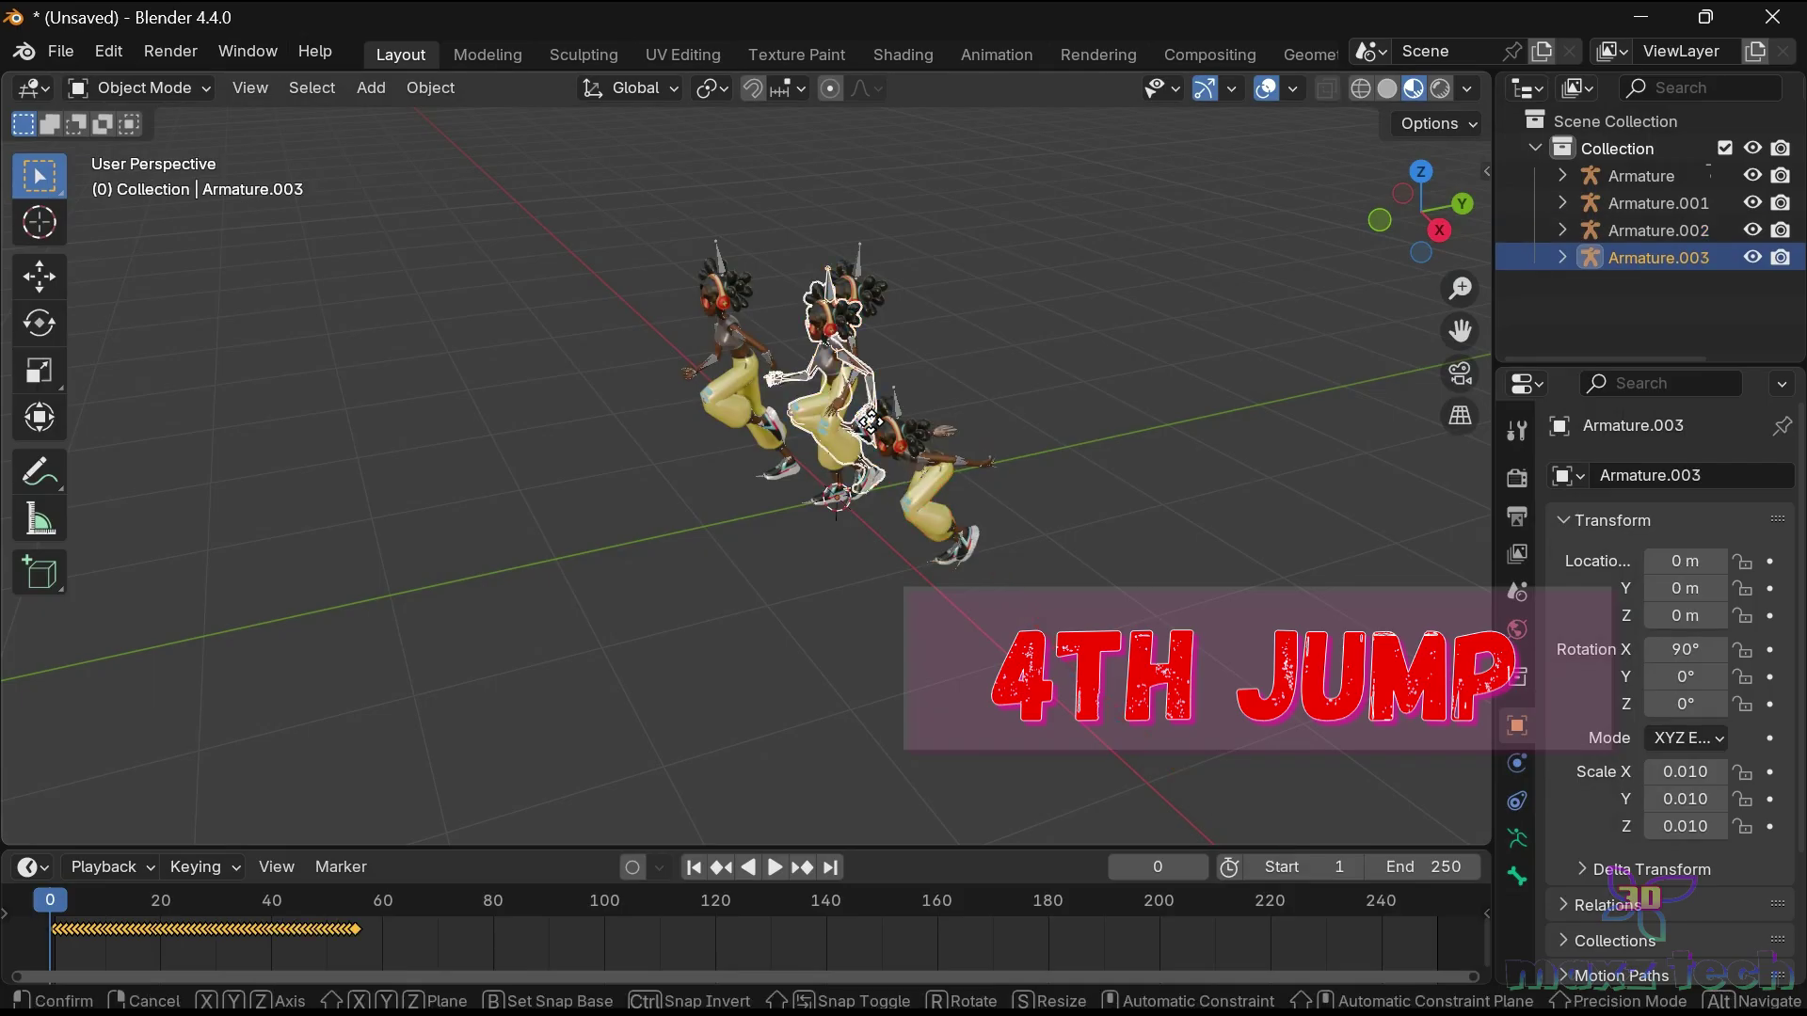
pyautogui.press('g')
pyautogui.press('Return')
pyautogui.moveTo(1417, 230); pyautogui.dragTo(1453, 247)
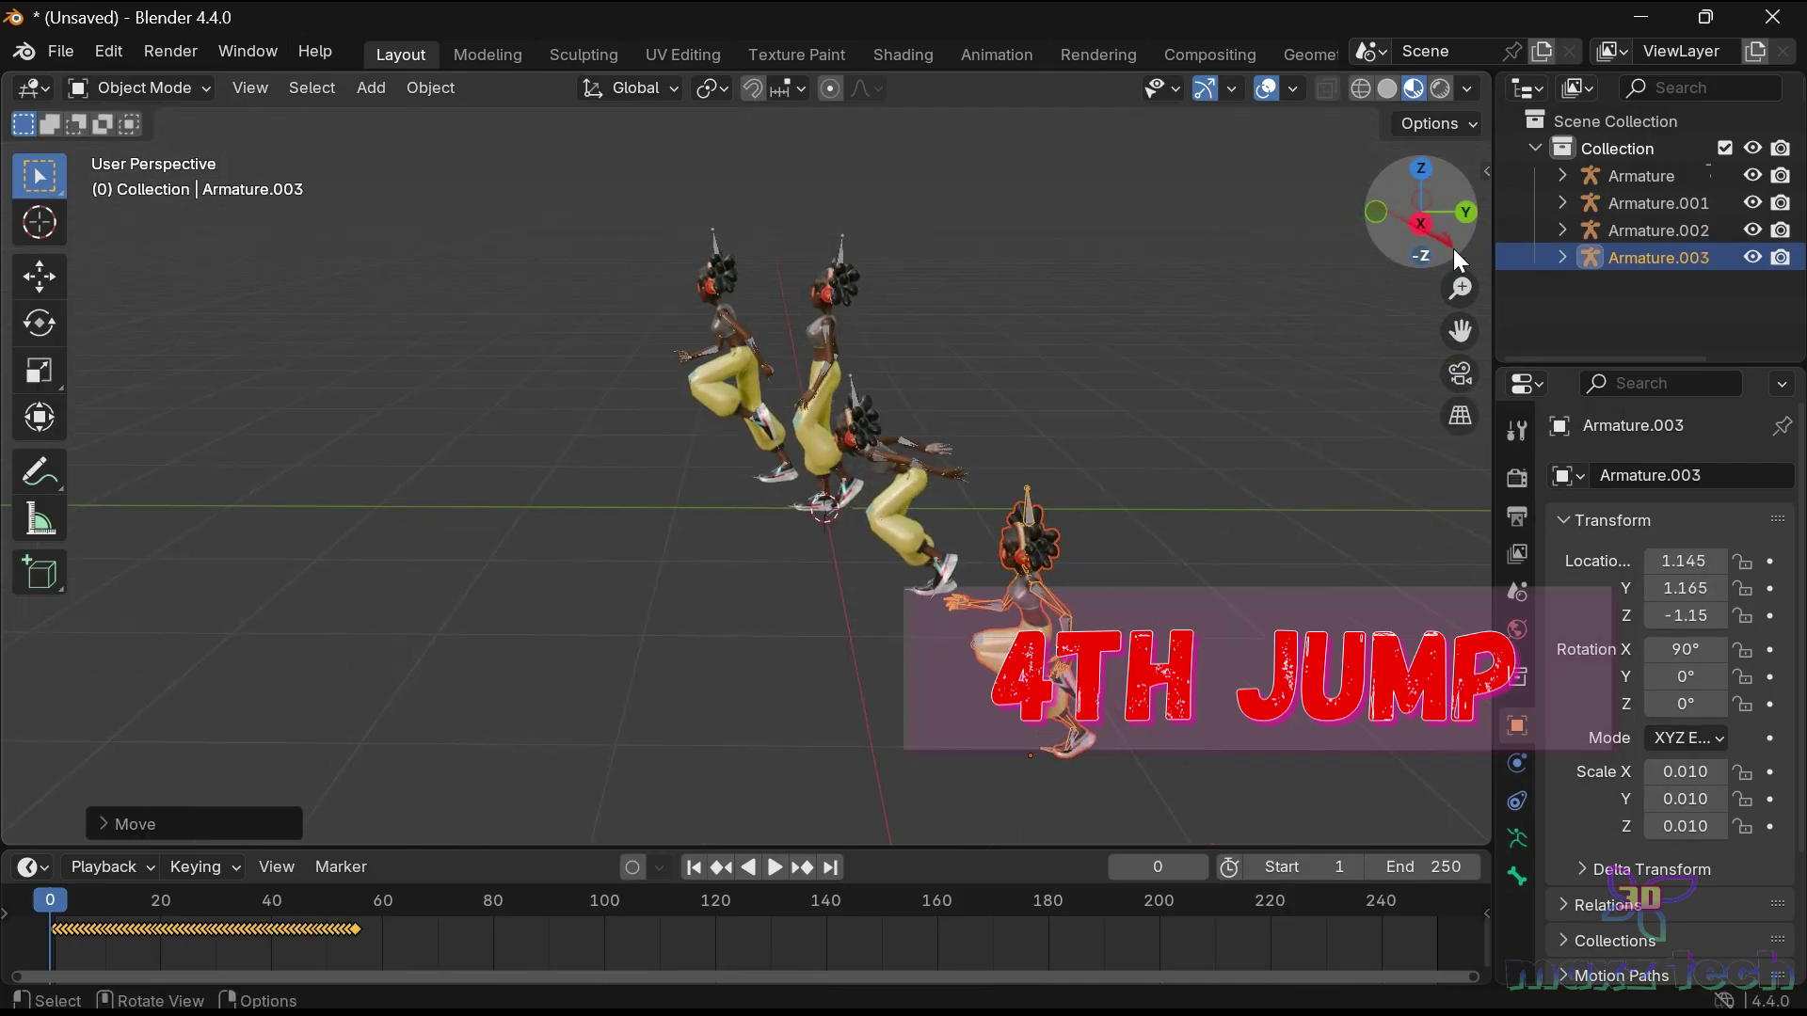
pyautogui.press('space')
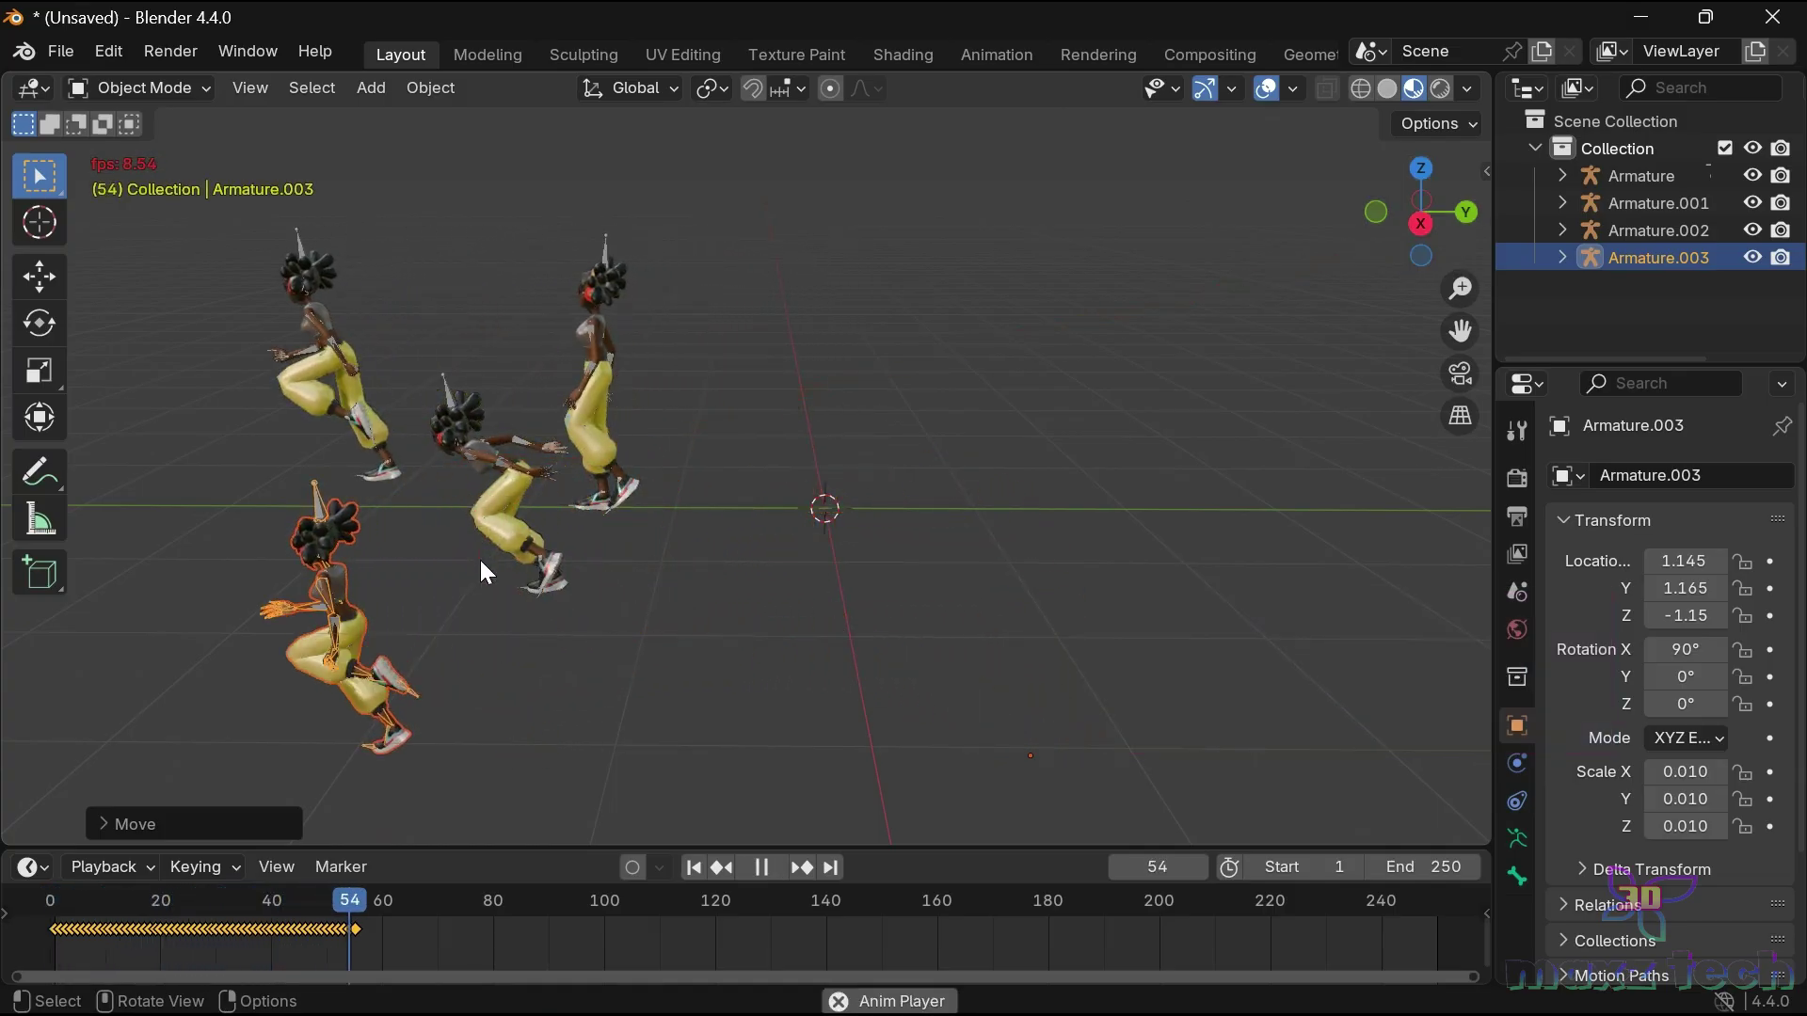
pyautogui.press('space')
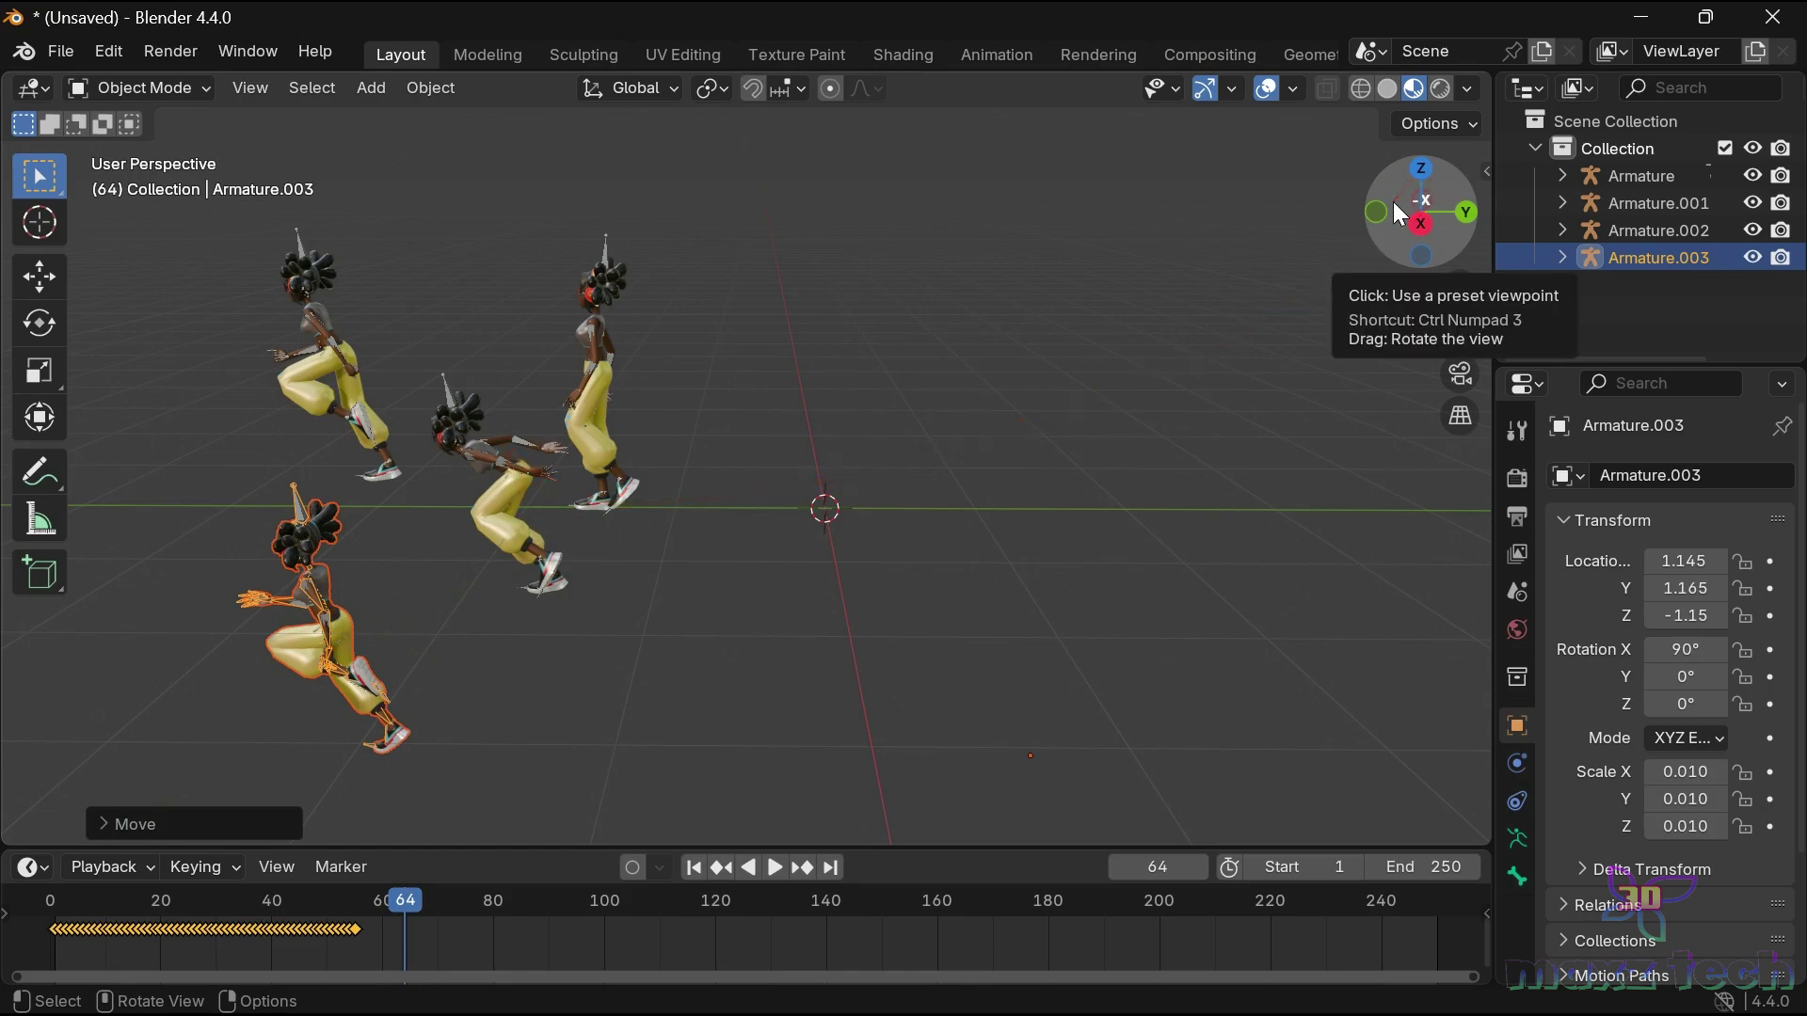
pyautogui.moveTo(1393, 202); pyautogui.dragTo(1422, 211)
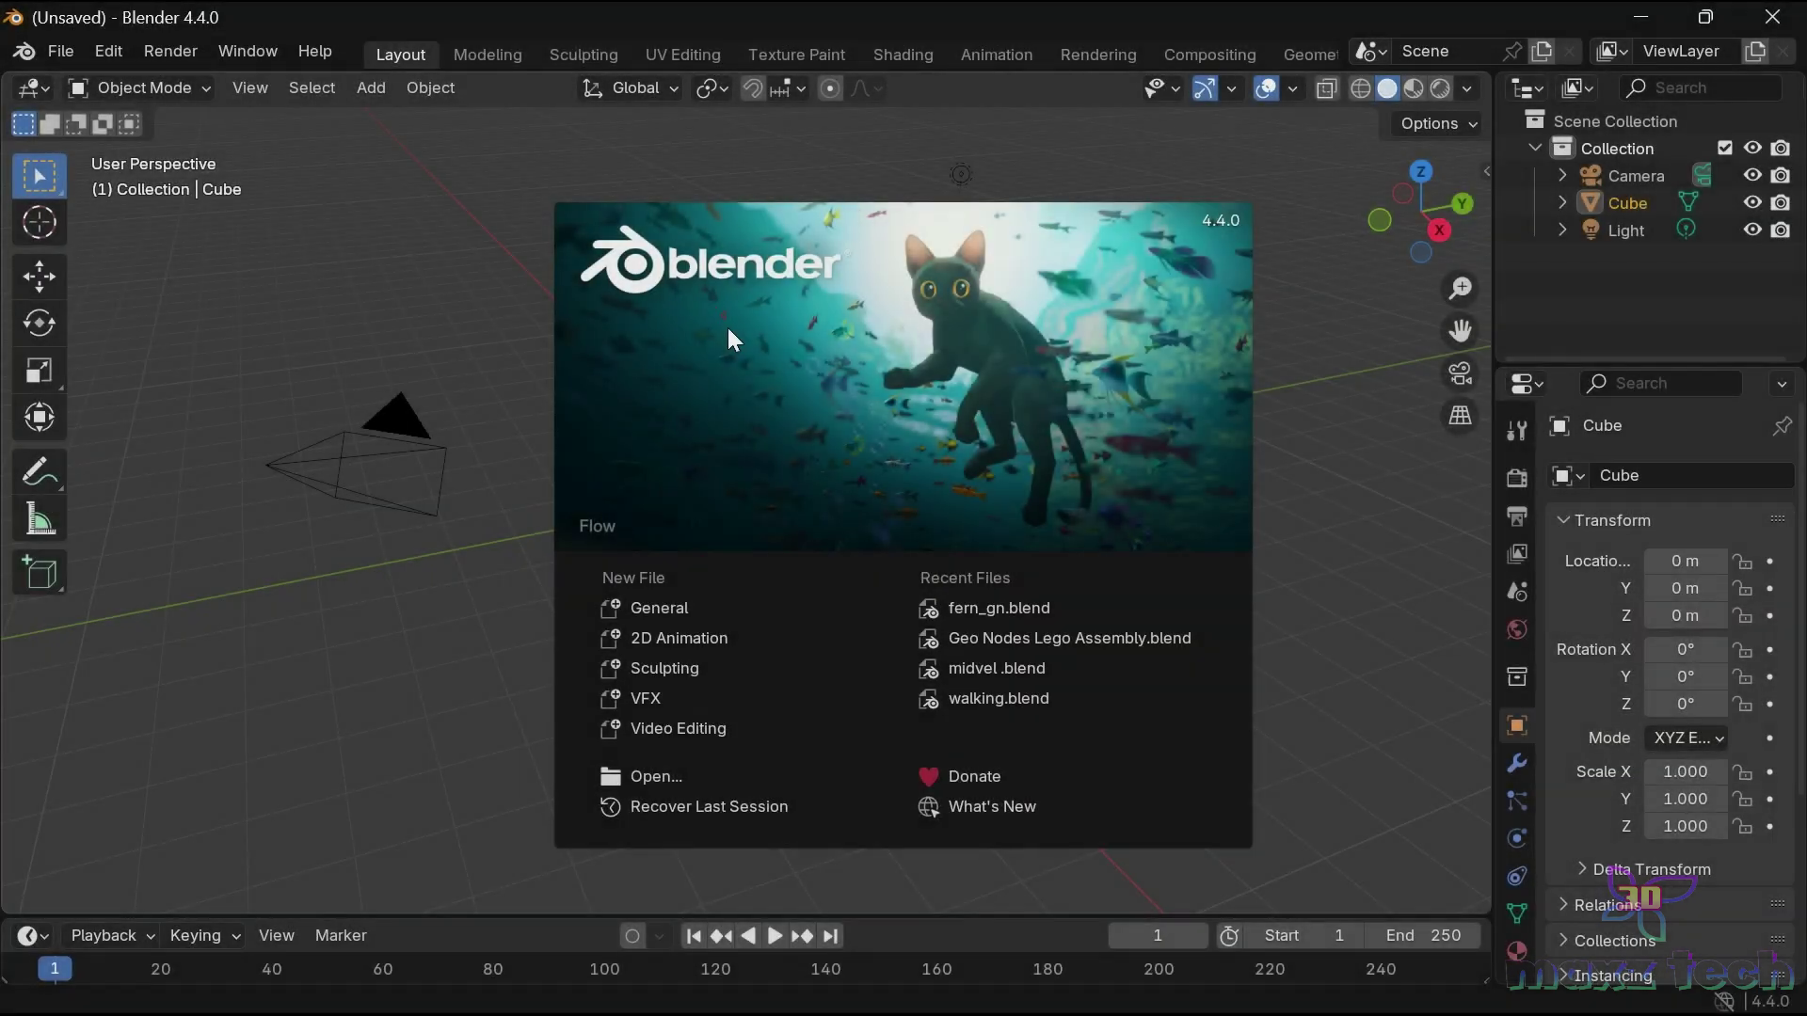
# Close the splash and remove the default camera, cube and light from the scene.
pyautogui.click(731, 338)
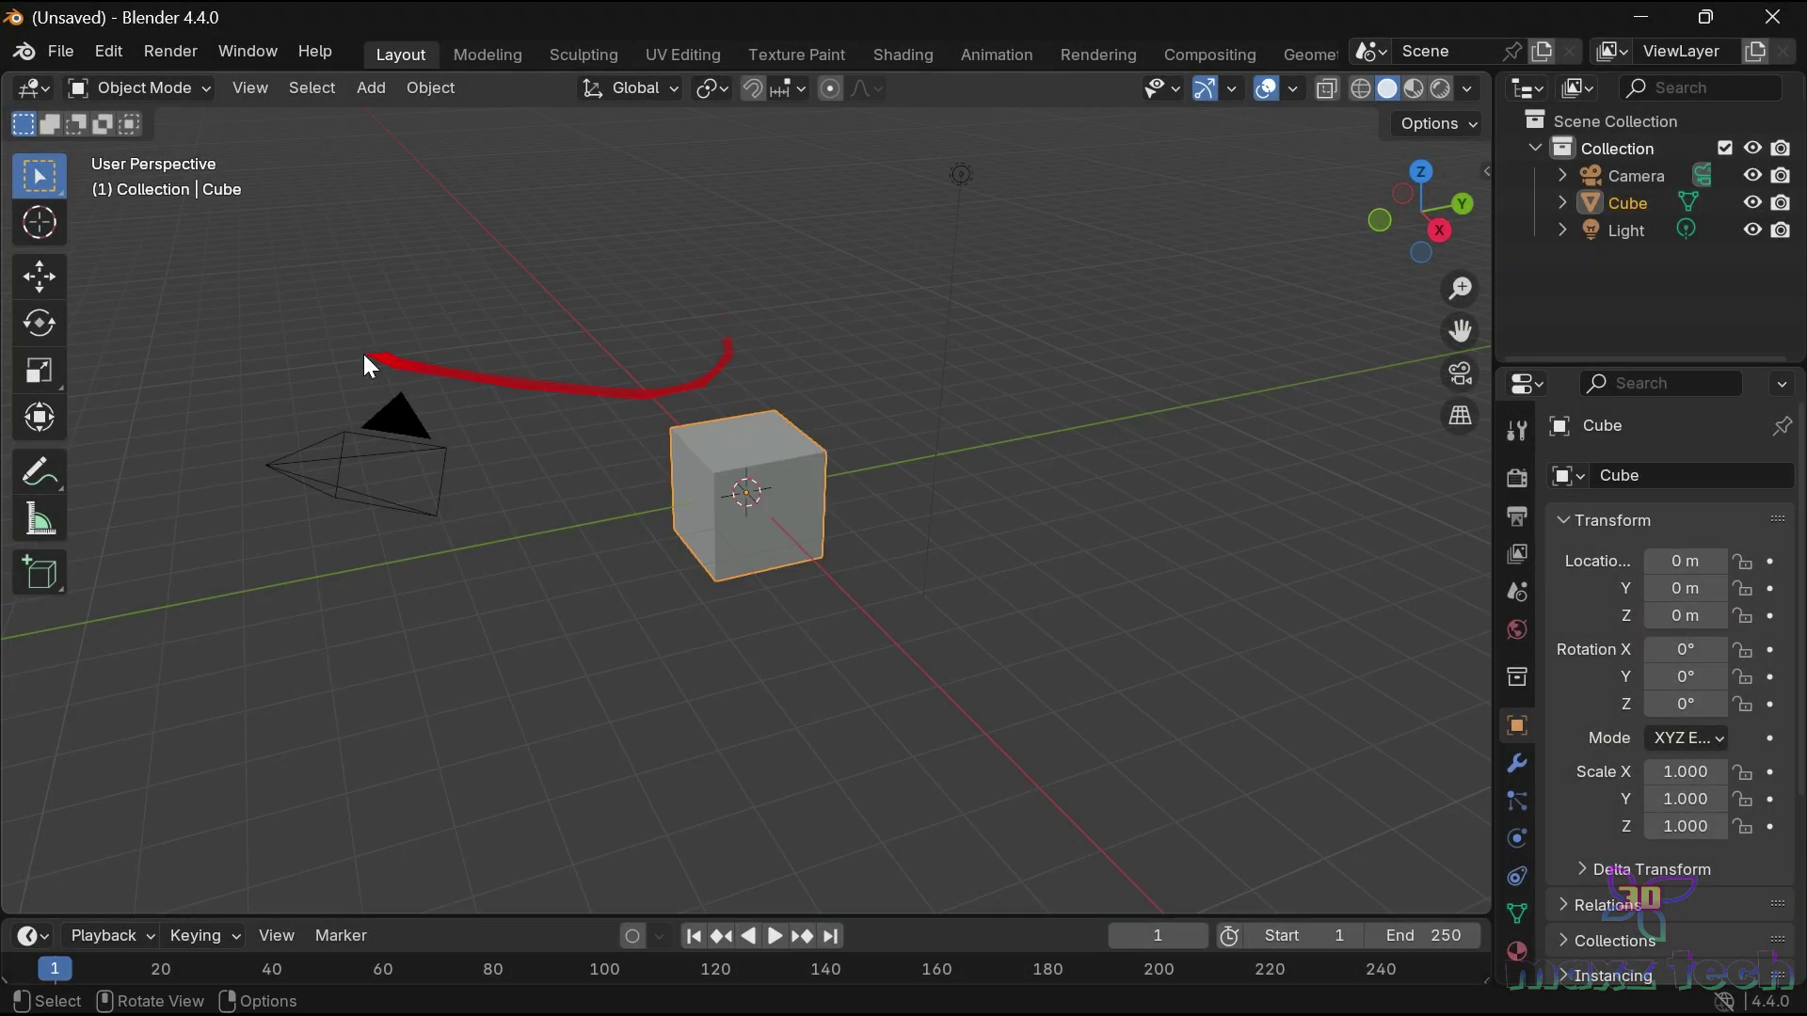
pyautogui.moveTo(268, 336); pyautogui.dragTo(1144, 753)
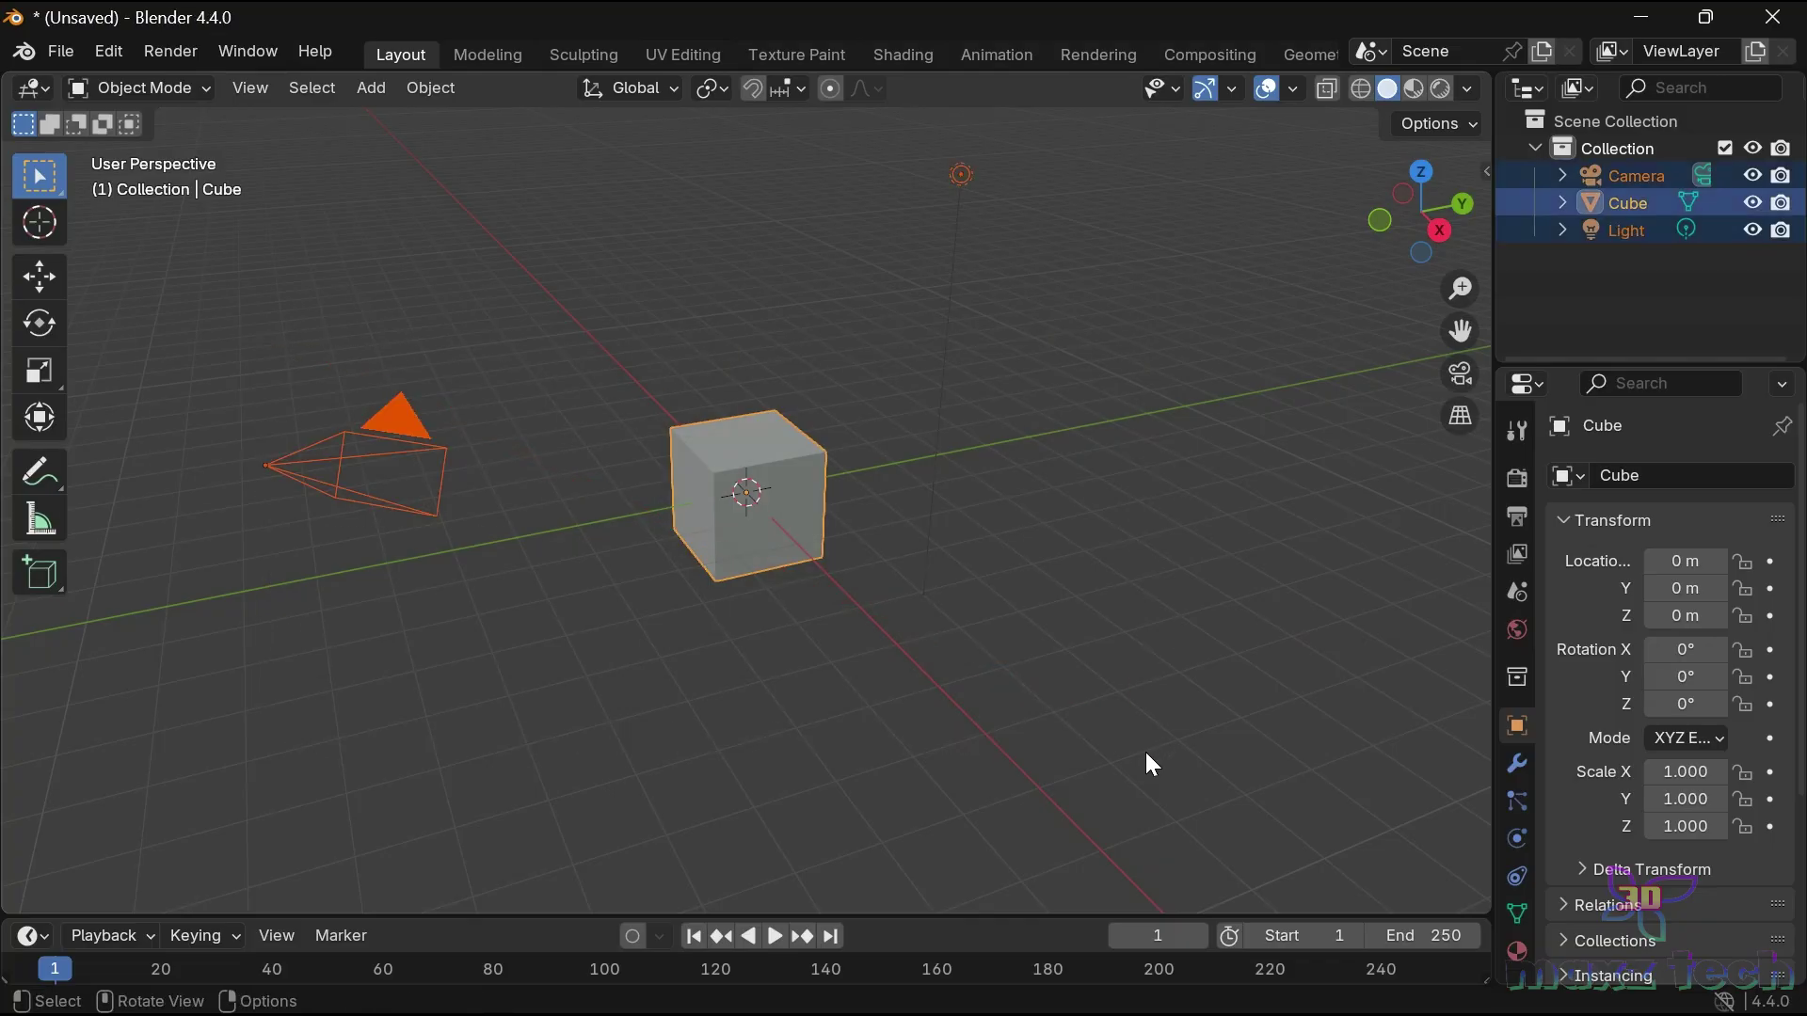
pyautogui.press('Delete')
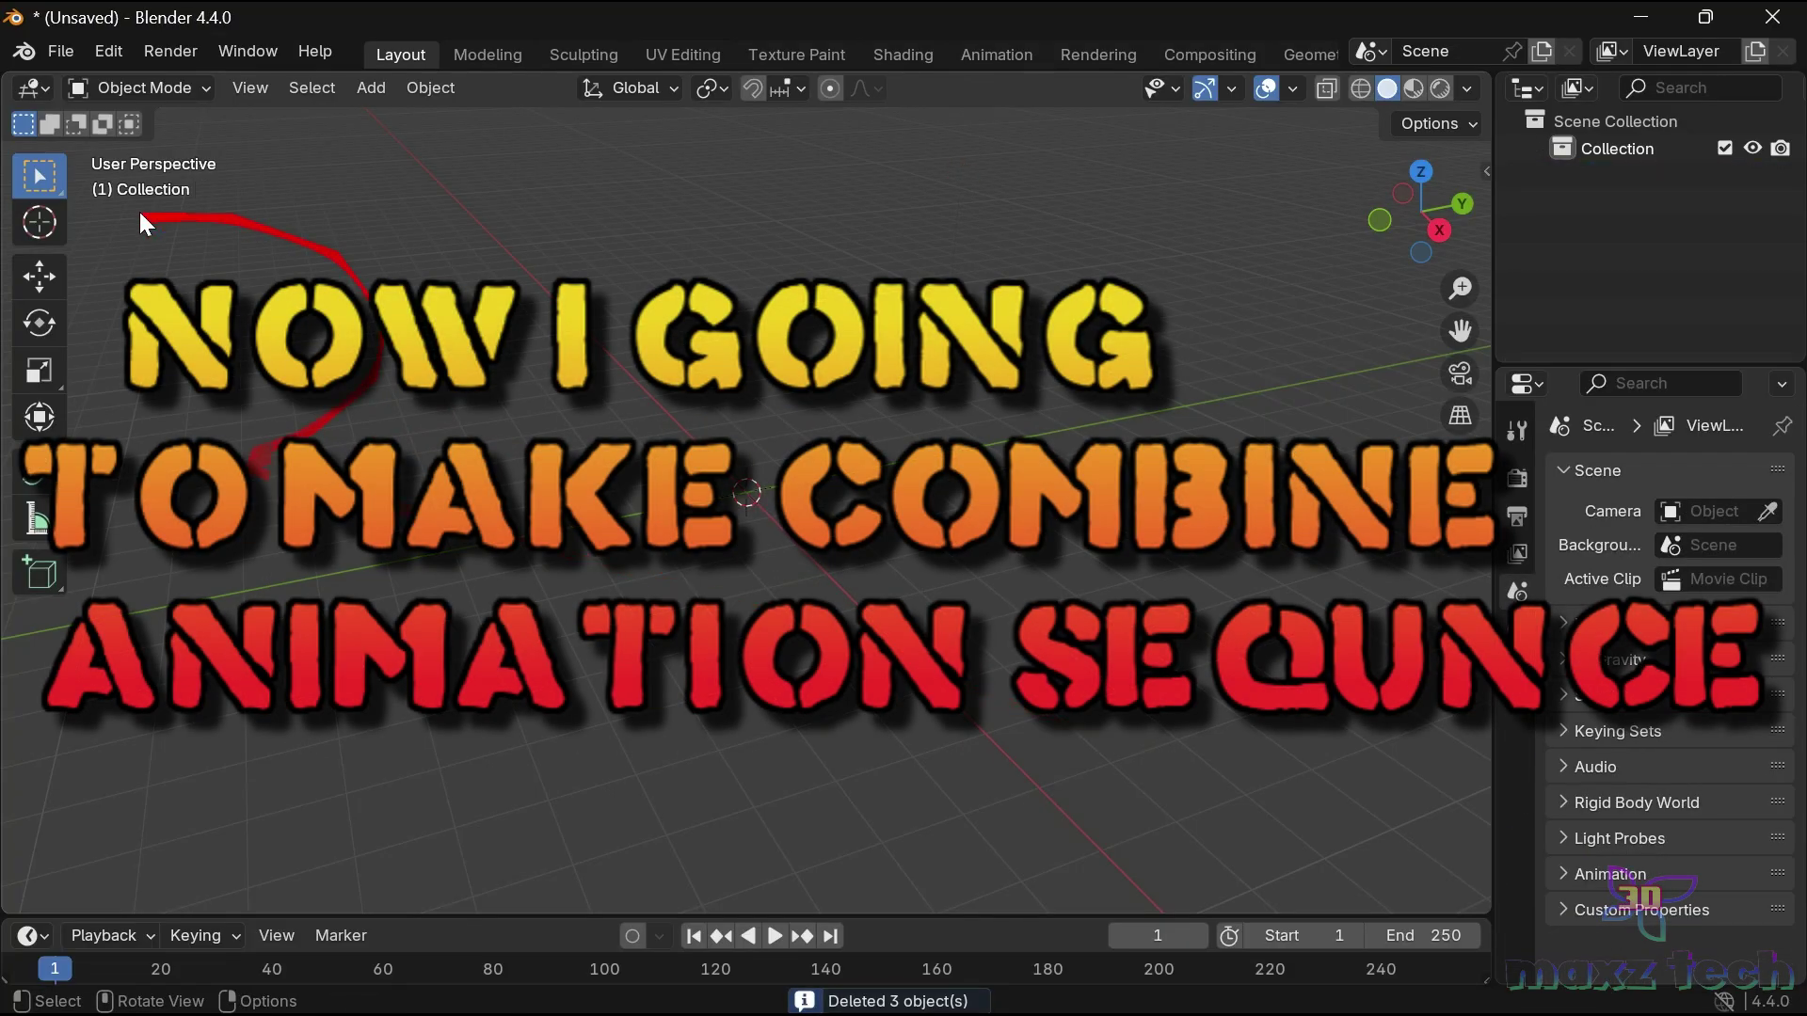
# Import 1 Walk.fbx through the FBX importer as a lone Armature.
pyautogui.click(56, 53)
pyautogui.moveTo(107, 437)
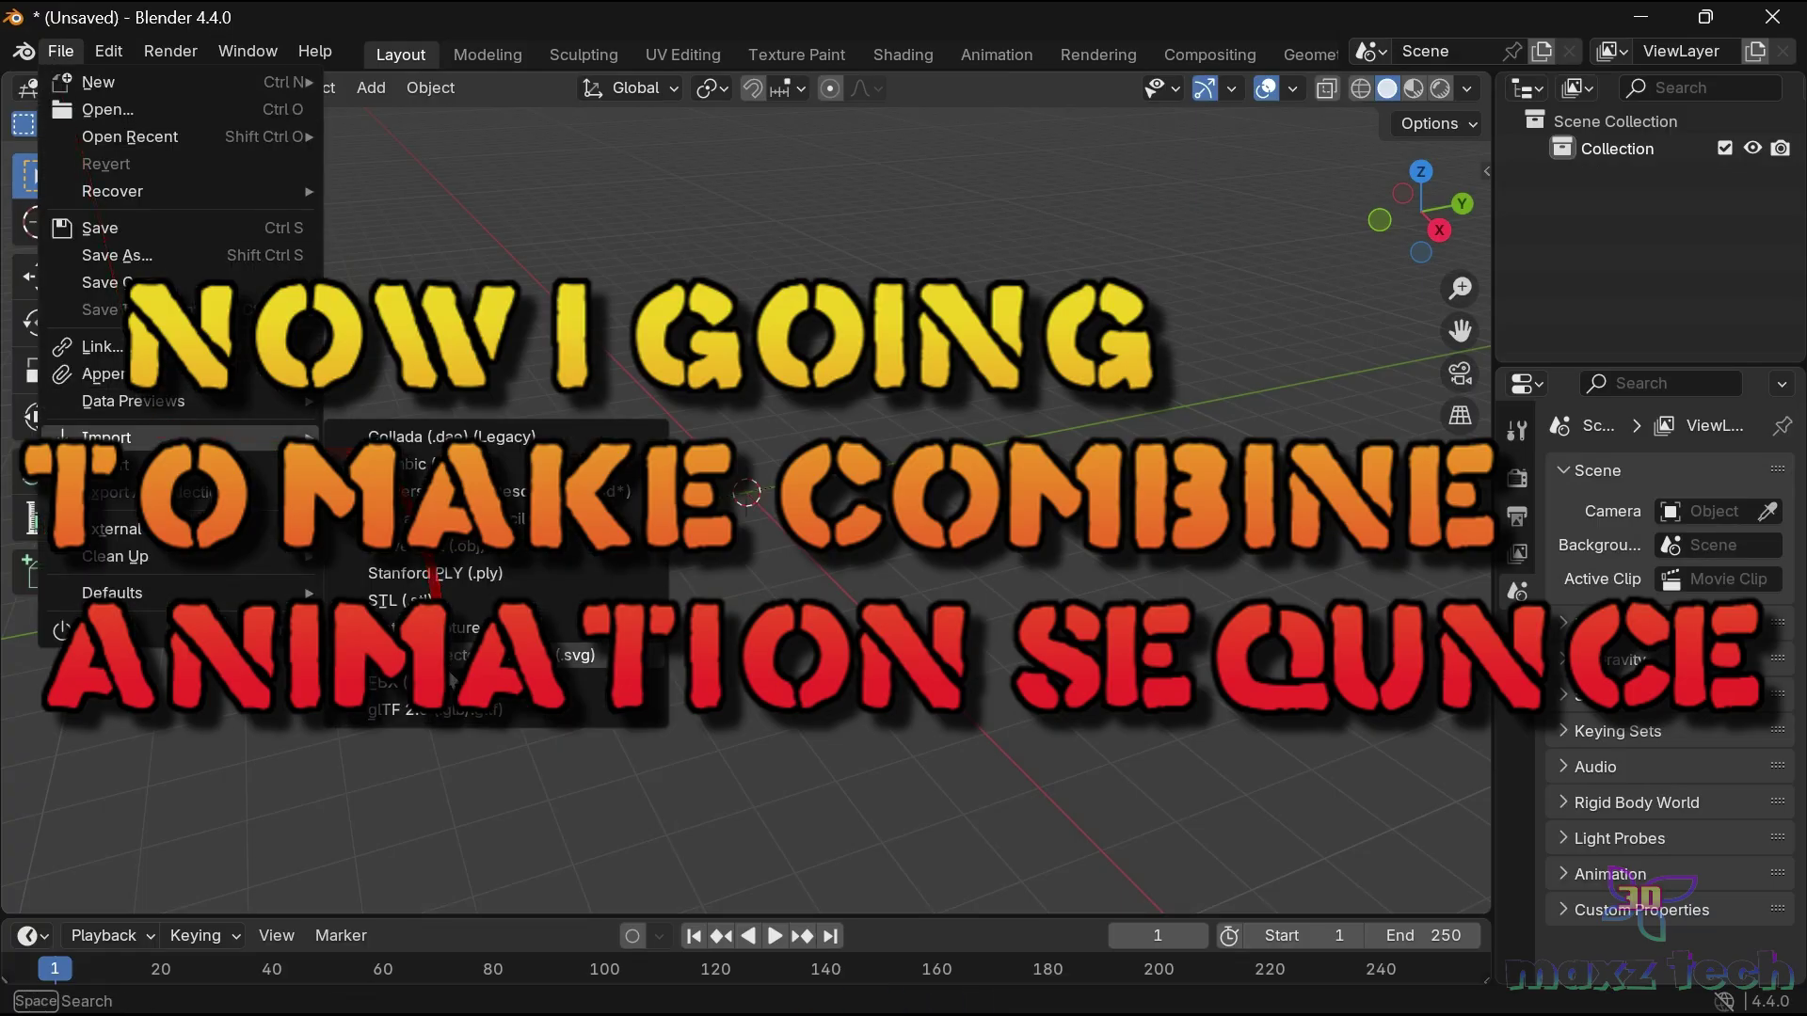
pyautogui.click(454, 682)
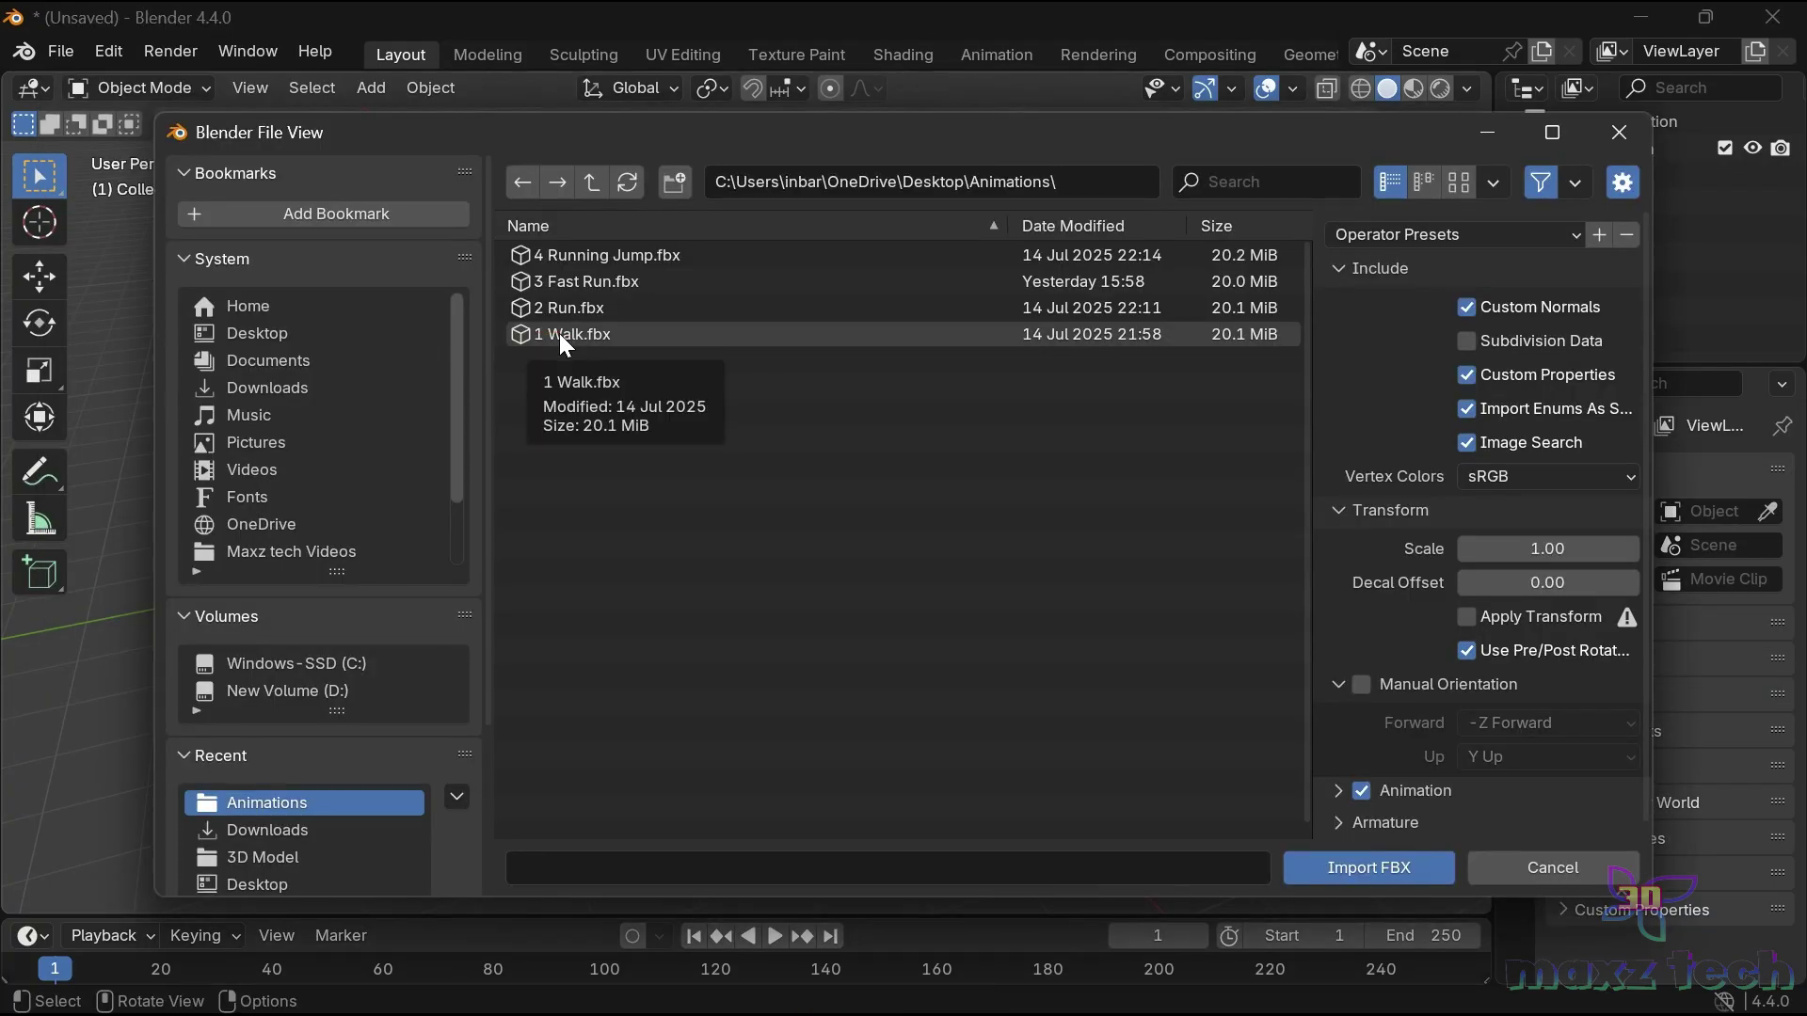
pyautogui.click(559, 333)
pyautogui.click(1394, 872)
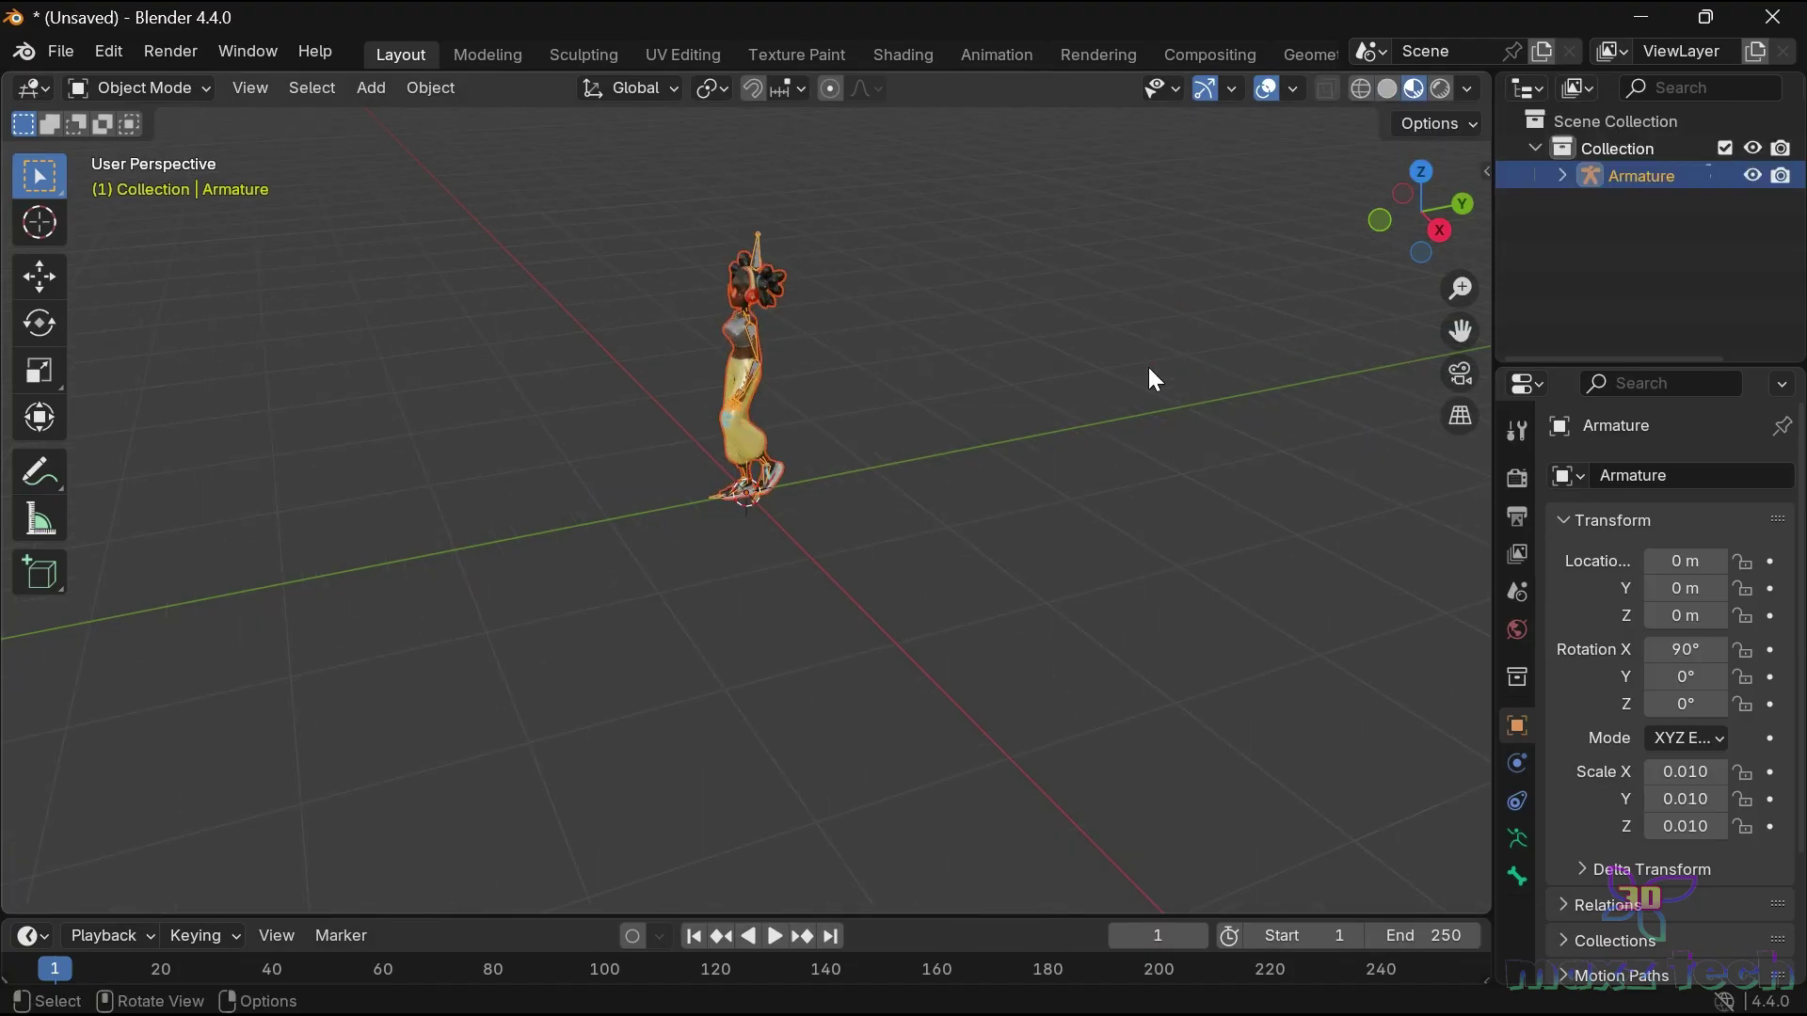
# Select the character's armature and turn the enlarged bottom area into the Graph Editor.
pyautogui.moveTo(976, 913); pyautogui.dragTo(960, 597)
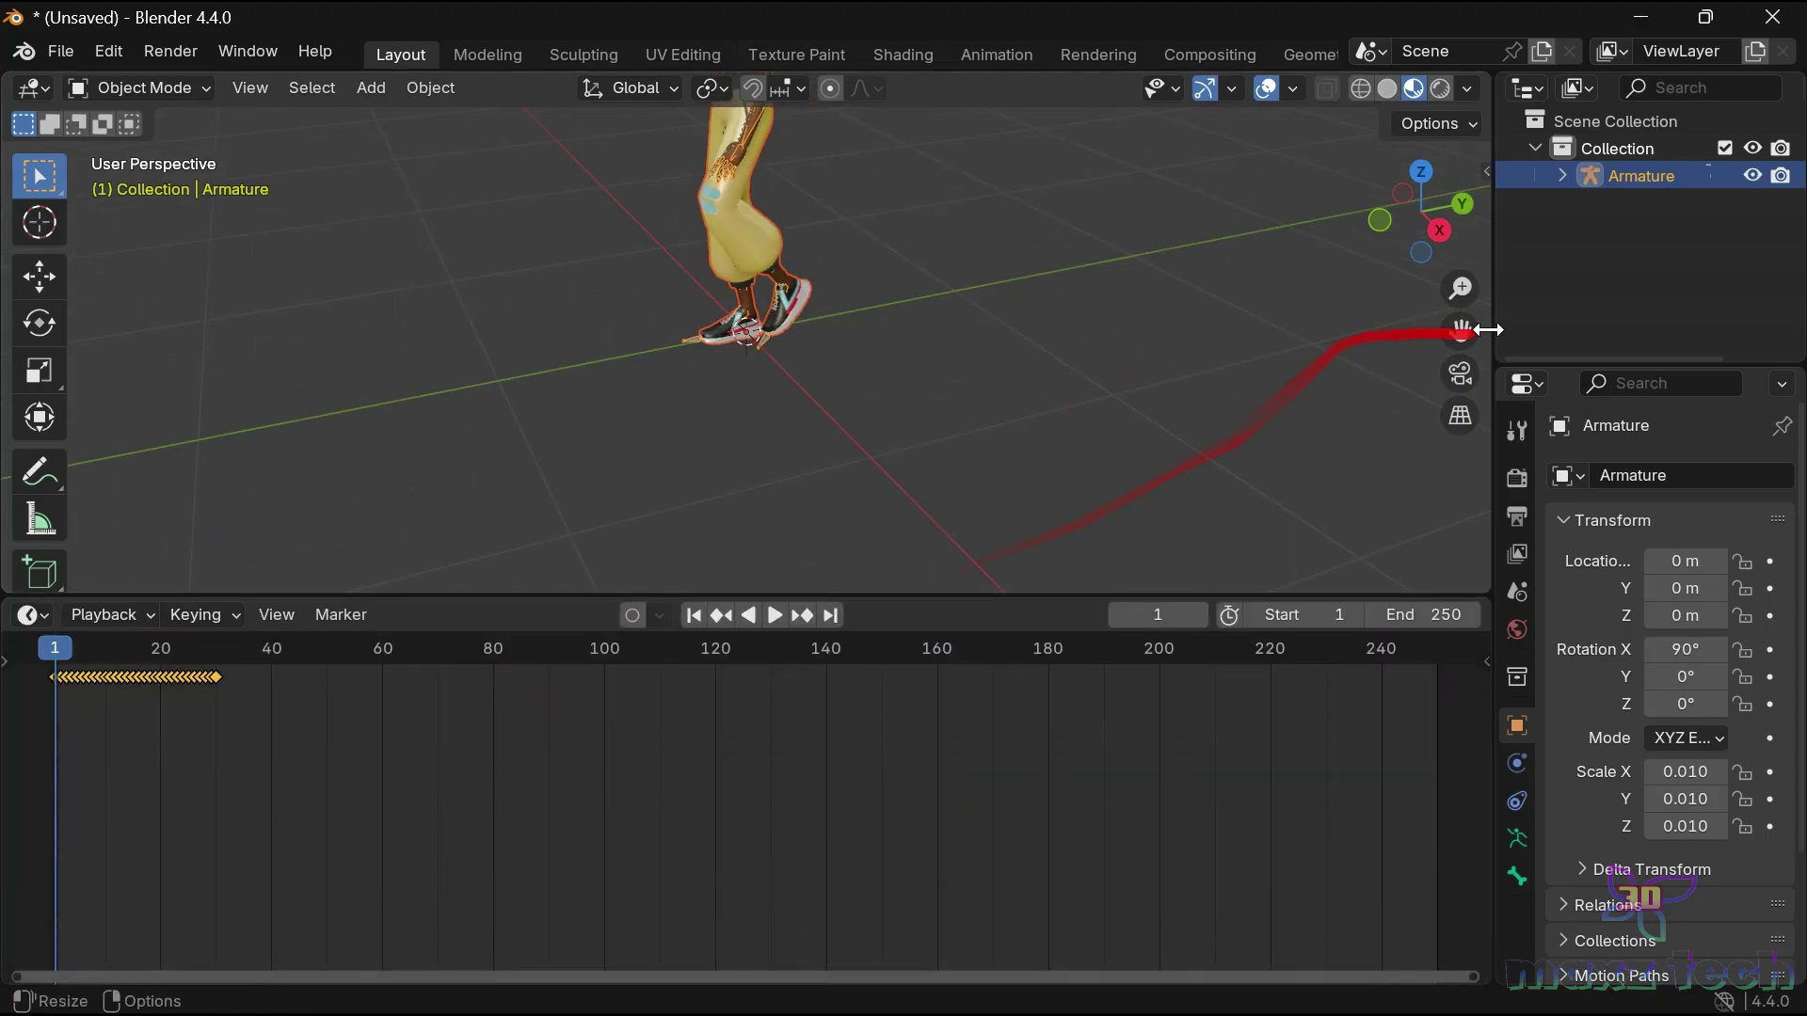
pyautogui.moveTo(1465, 332); pyautogui.dragTo(1048, 427)
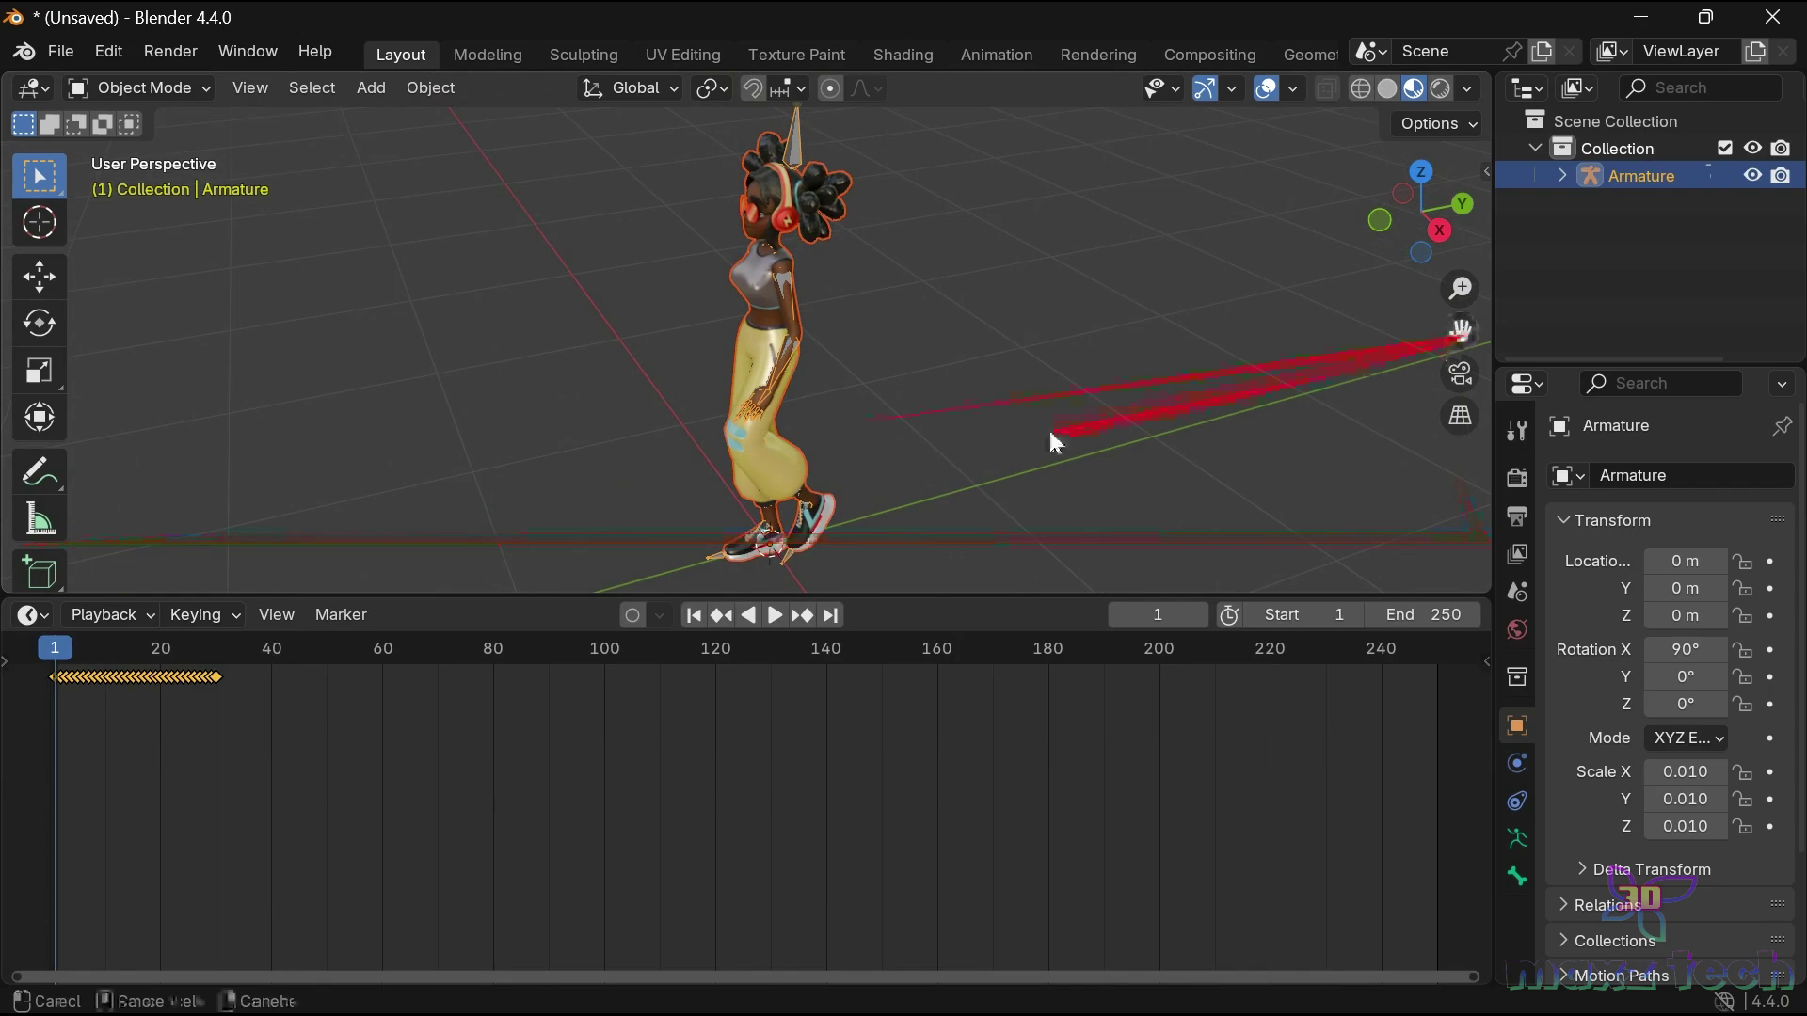
pyautogui.click(795, 134)
pyautogui.moveTo(664, 200); pyautogui.dragTo(696, 318)
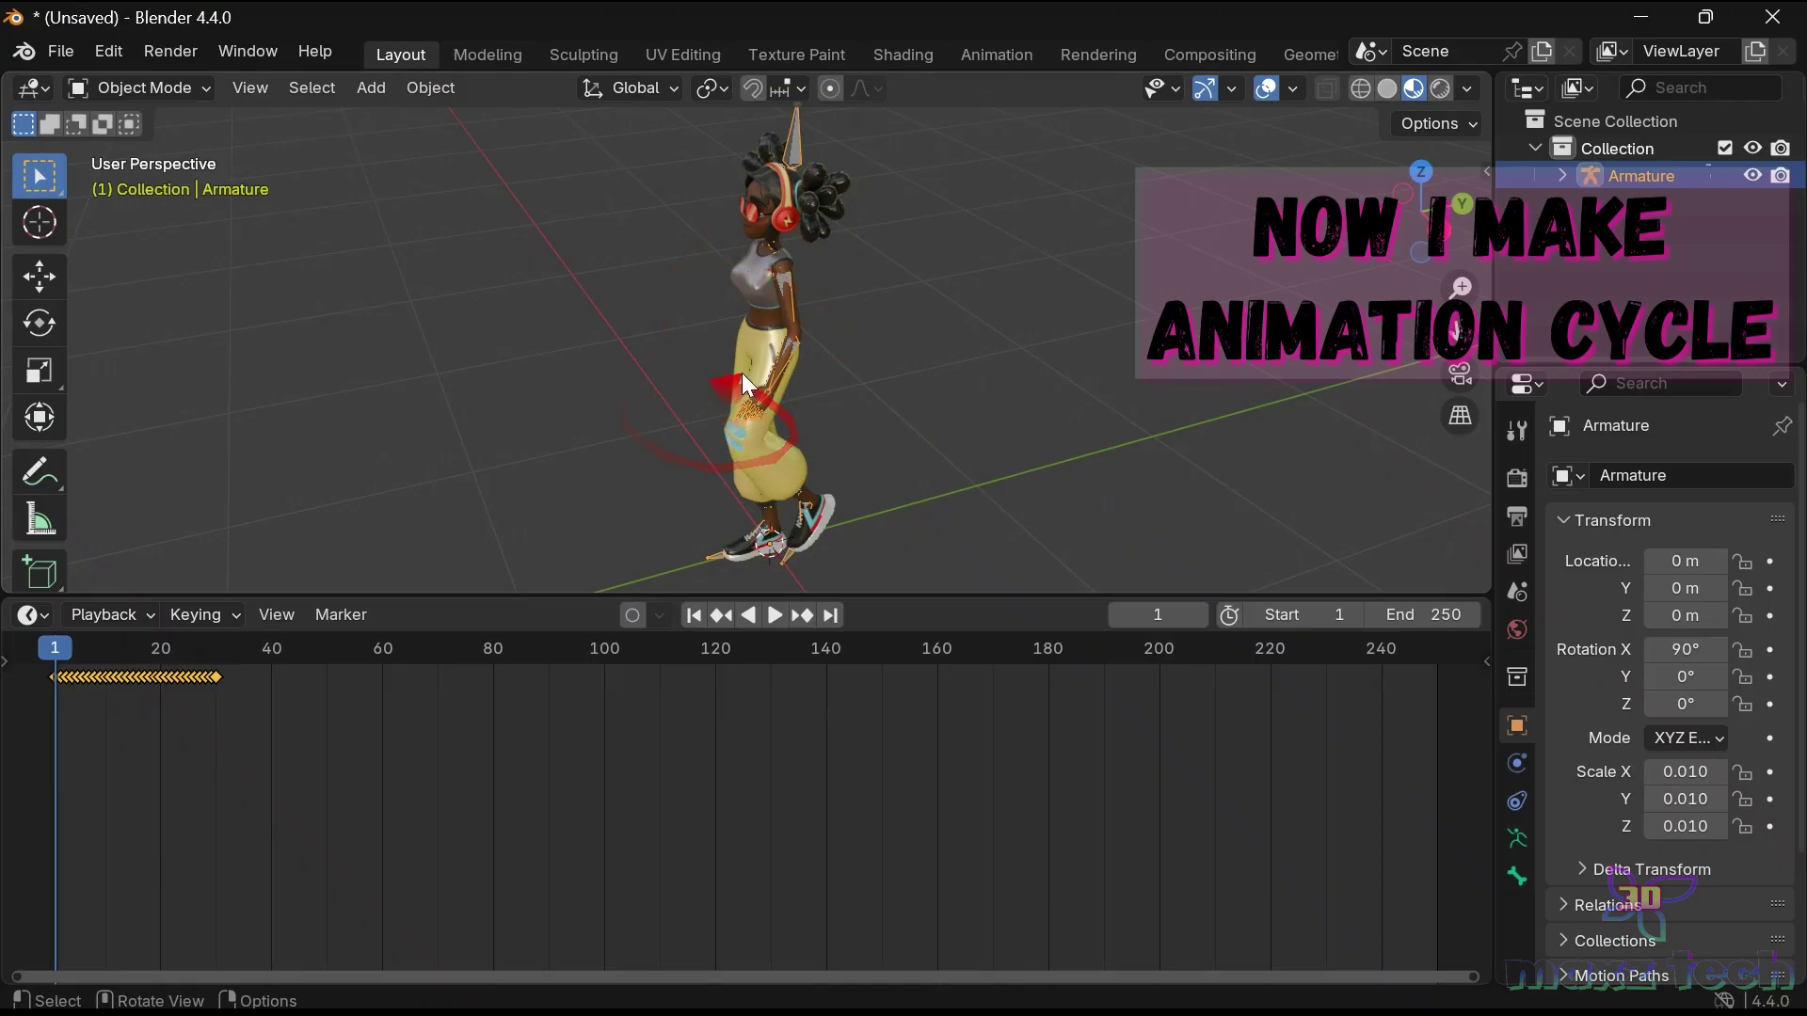
pyautogui.click(40, 617)
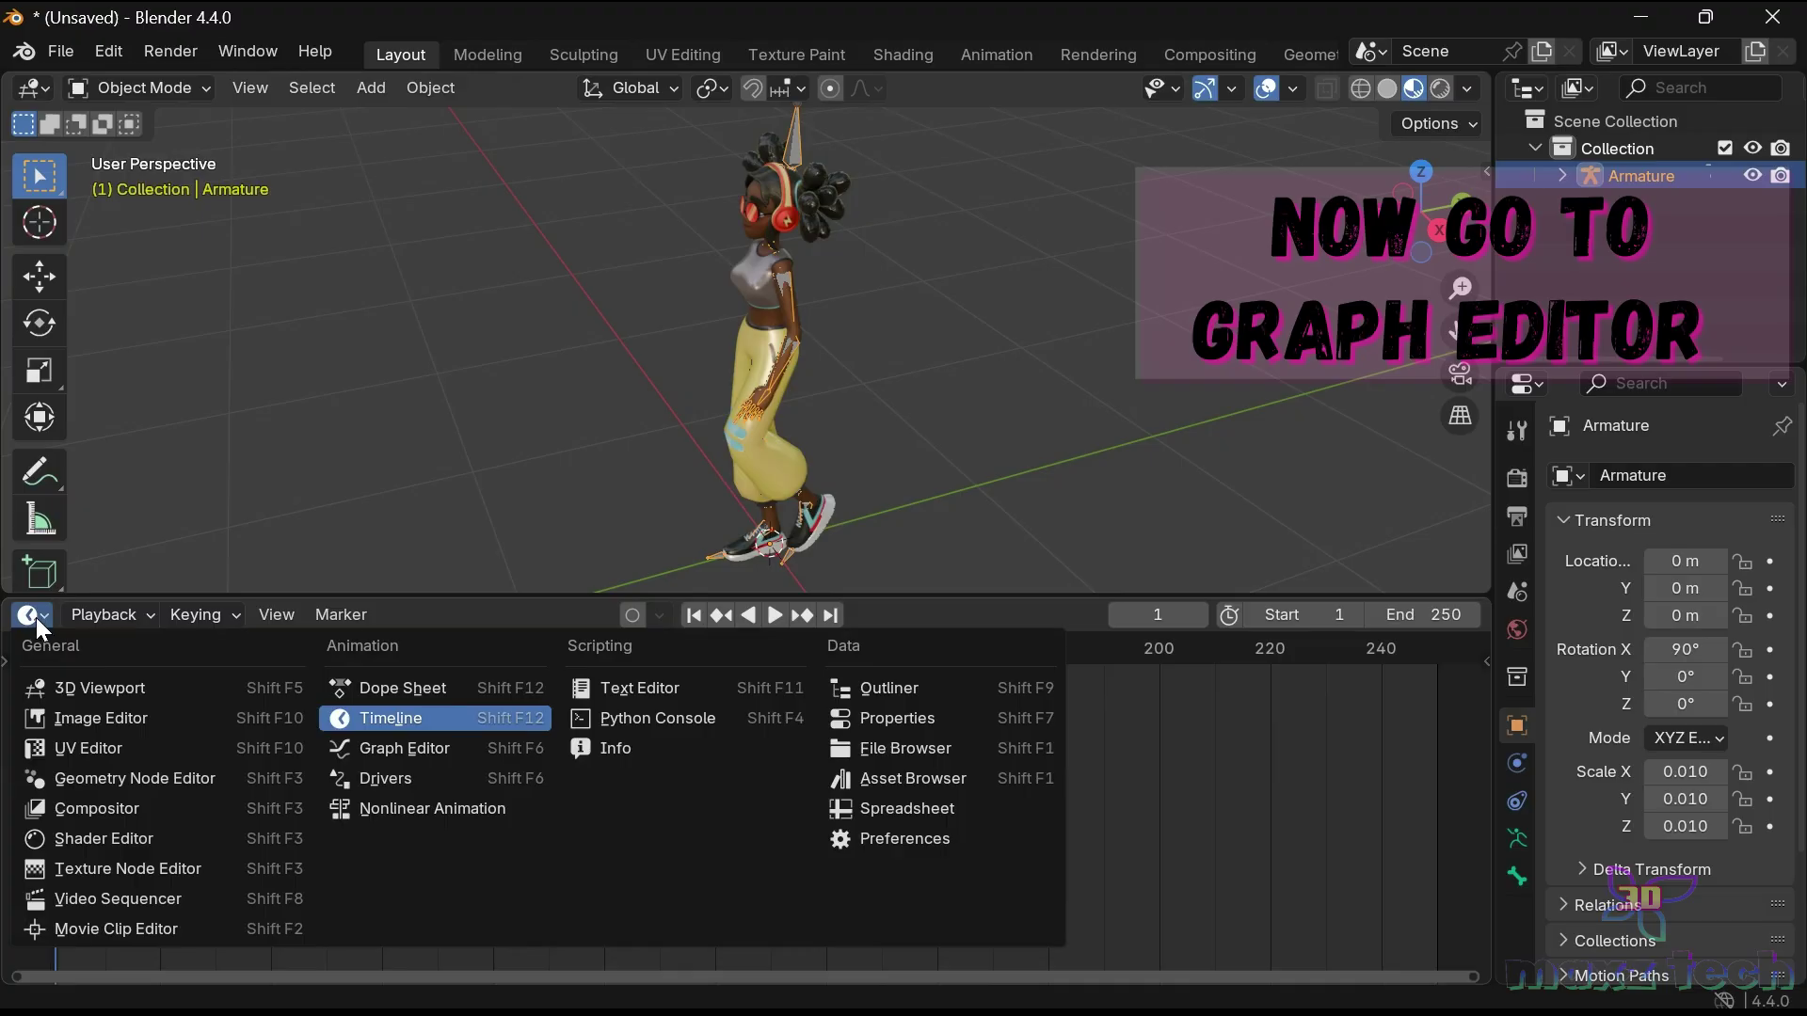
pyautogui.click(388, 748)
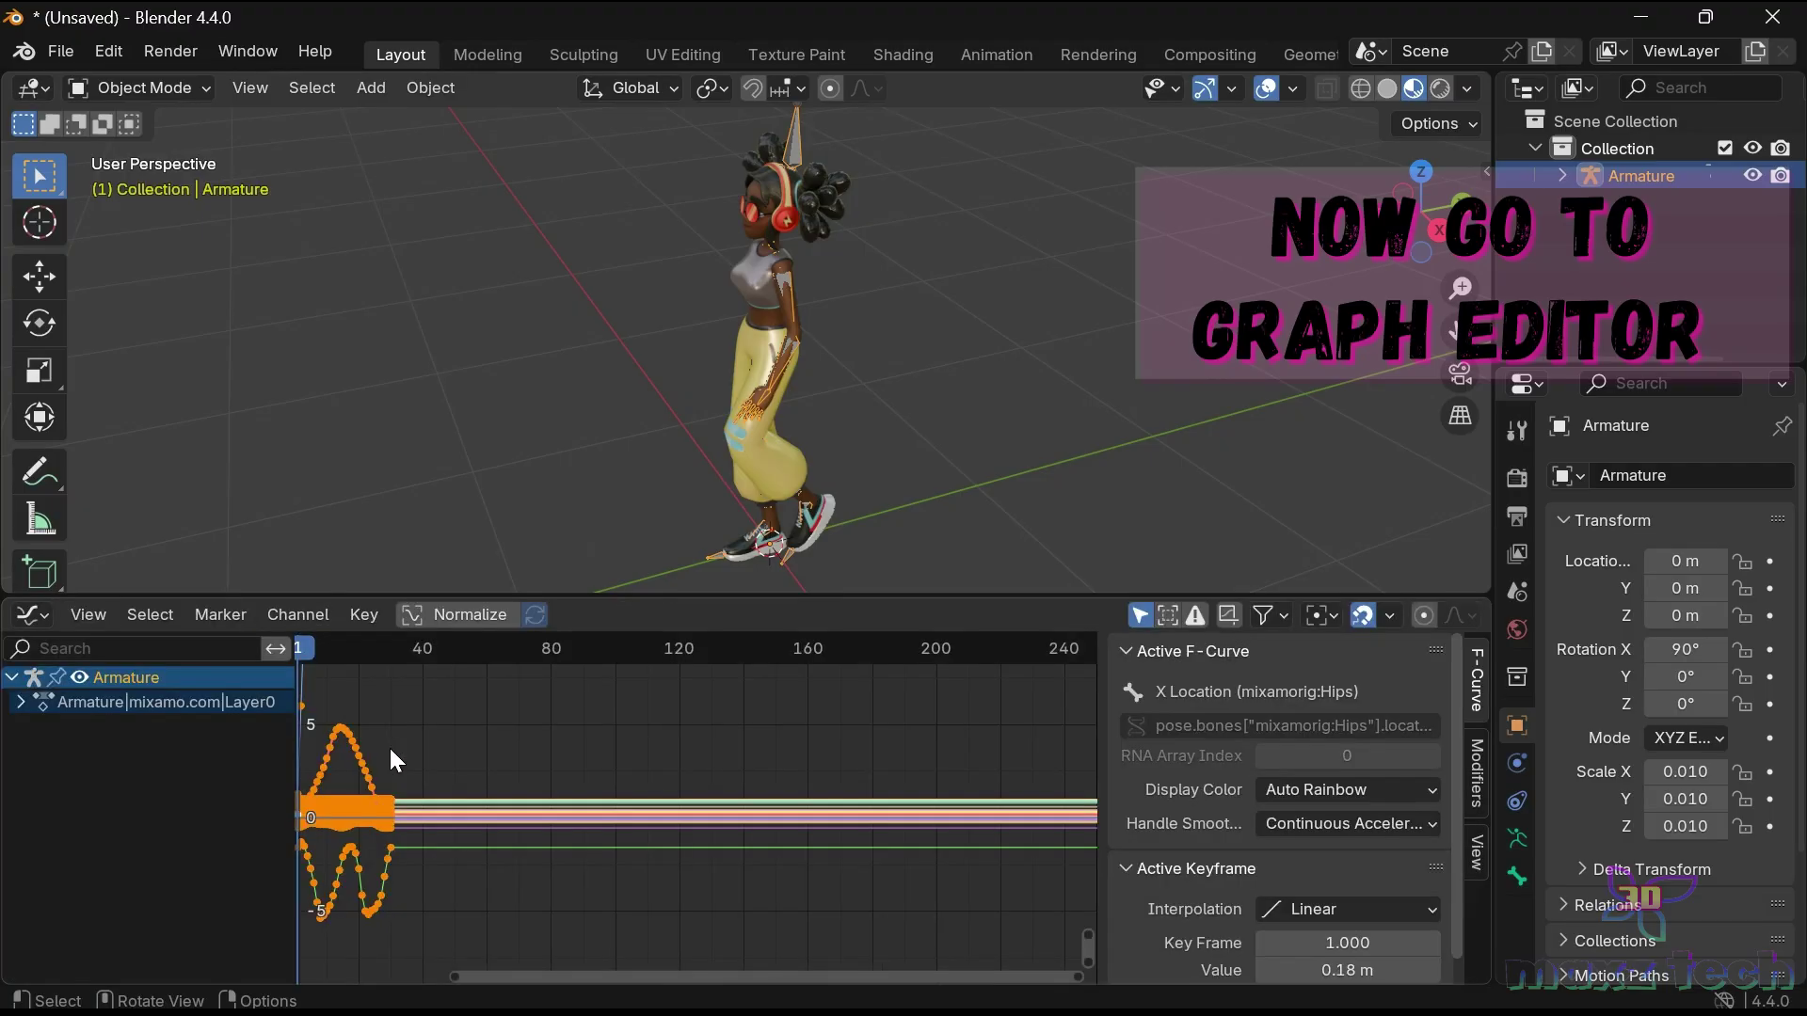
# Make the walk curves cyclic via Shift+E, then apply linear extrapolation.
pyautogui.scroll(-3, 432, 738)
pyautogui.scroll(-3, 431, 726)
pyautogui.scroll(-3, 431, 726)
pyautogui.scroll(-2, 432, 732)
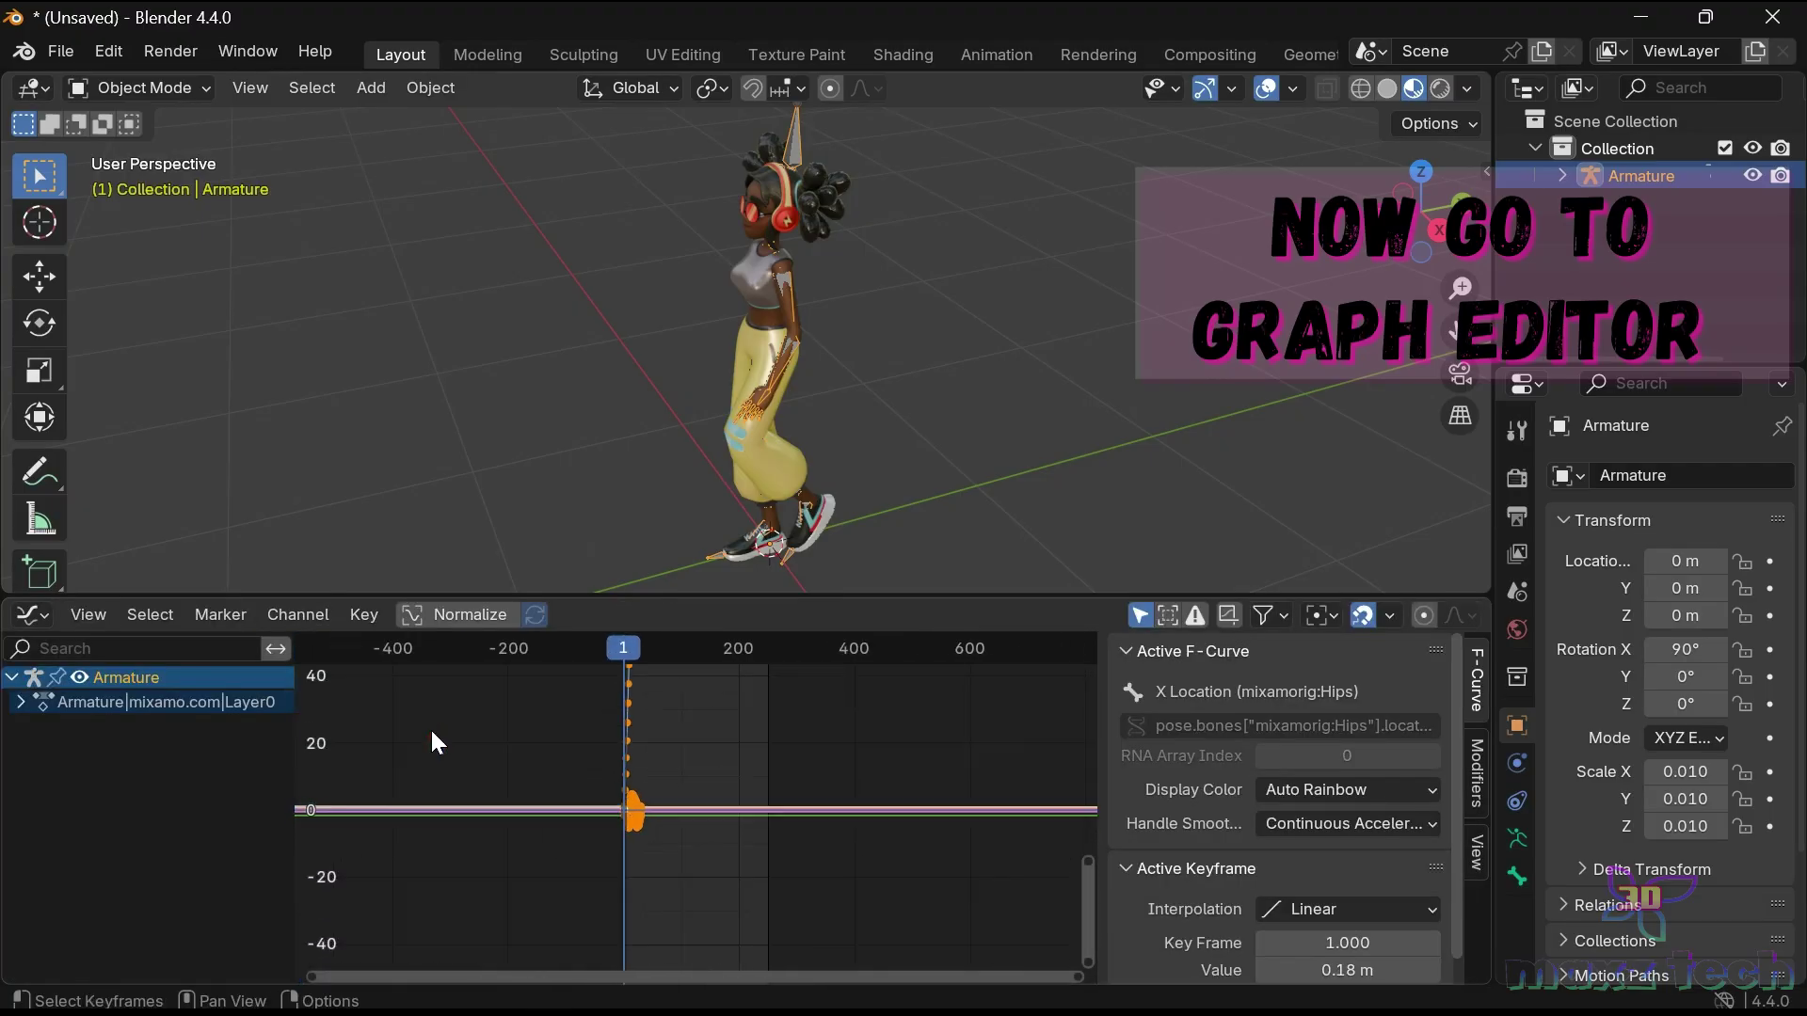
pyautogui.scroll(-2, 432, 732)
pyautogui.scroll(-2, 432, 732)
pyautogui.scroll(-2, 432, 732)
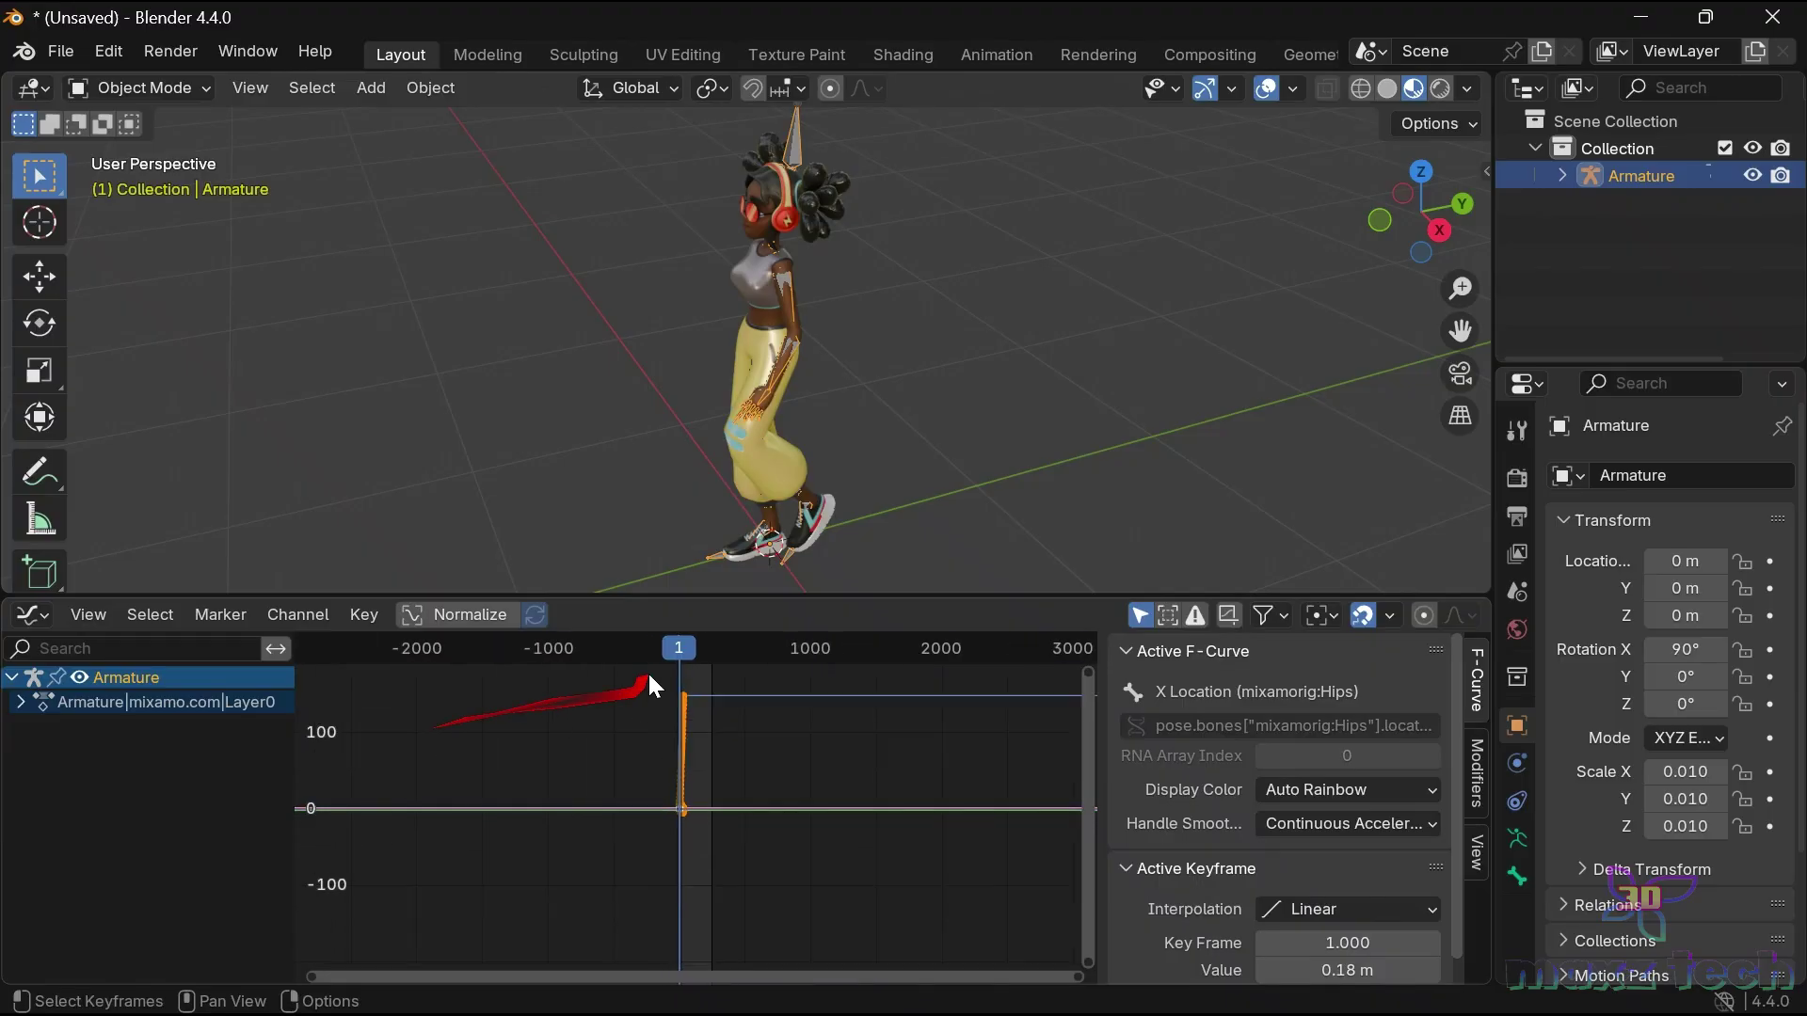
pyautogui.hotkey('shift', 'e')
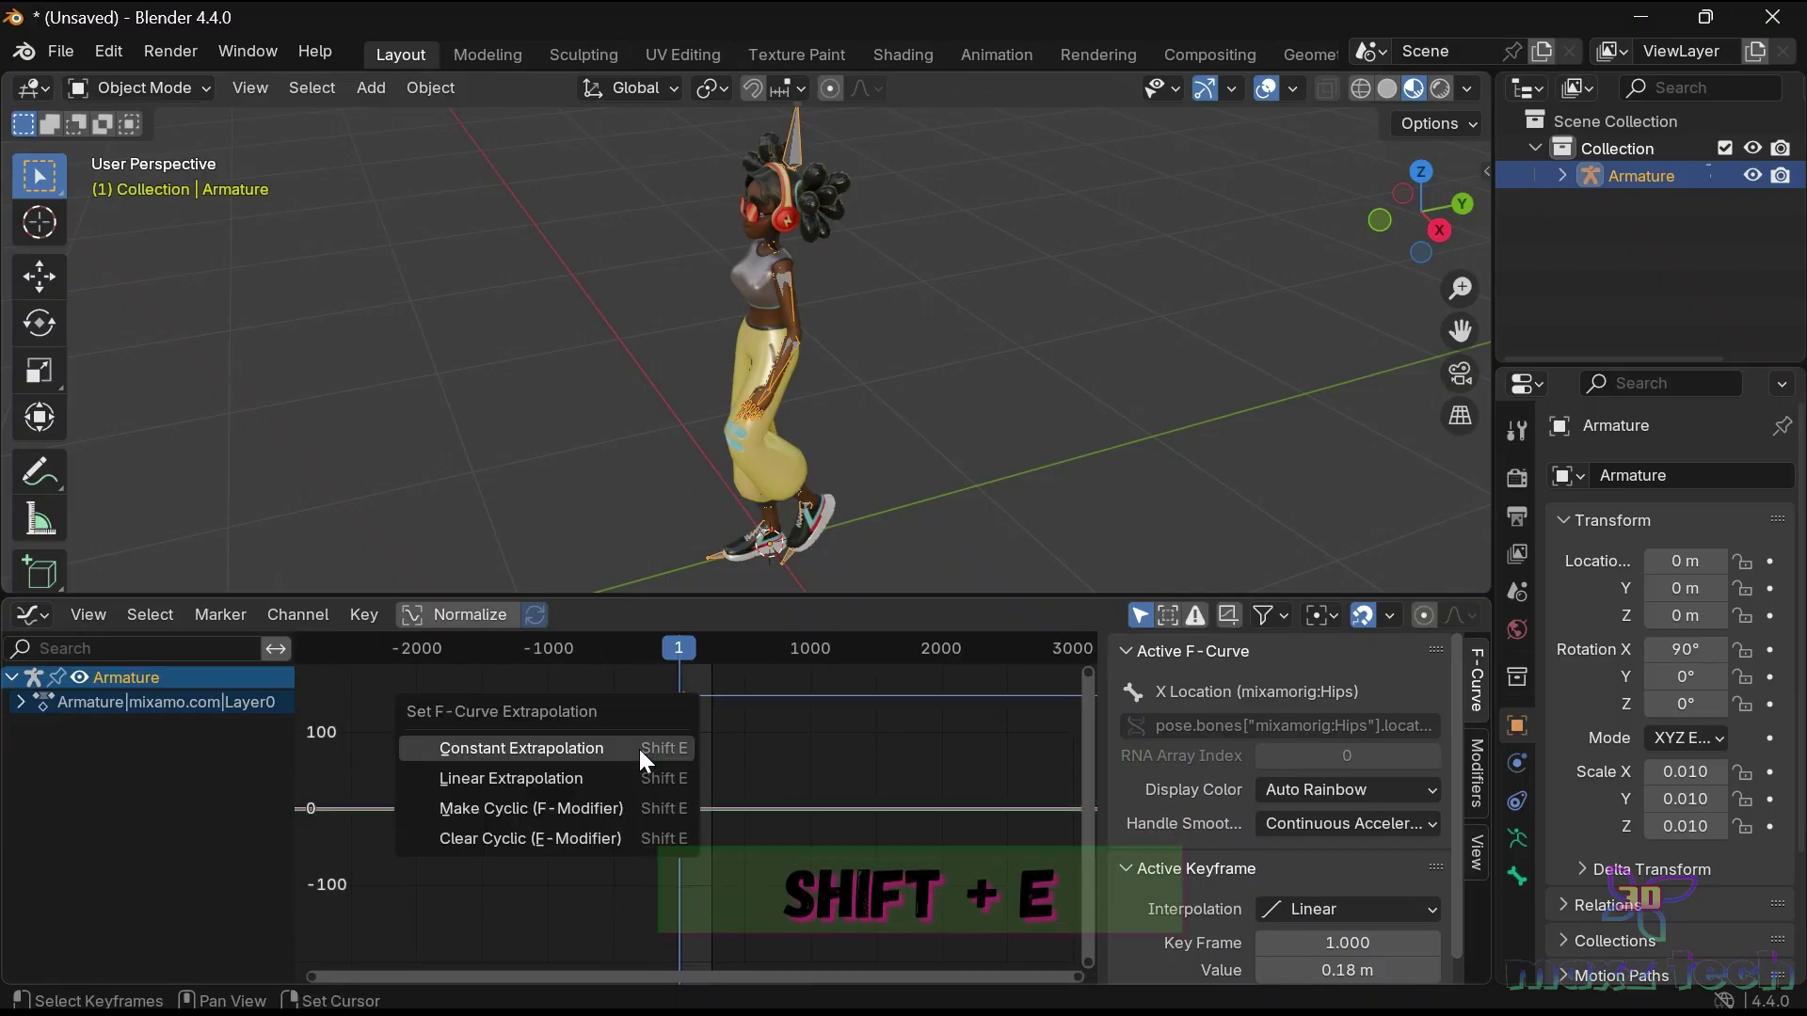
pyautogui.click(485, 809)
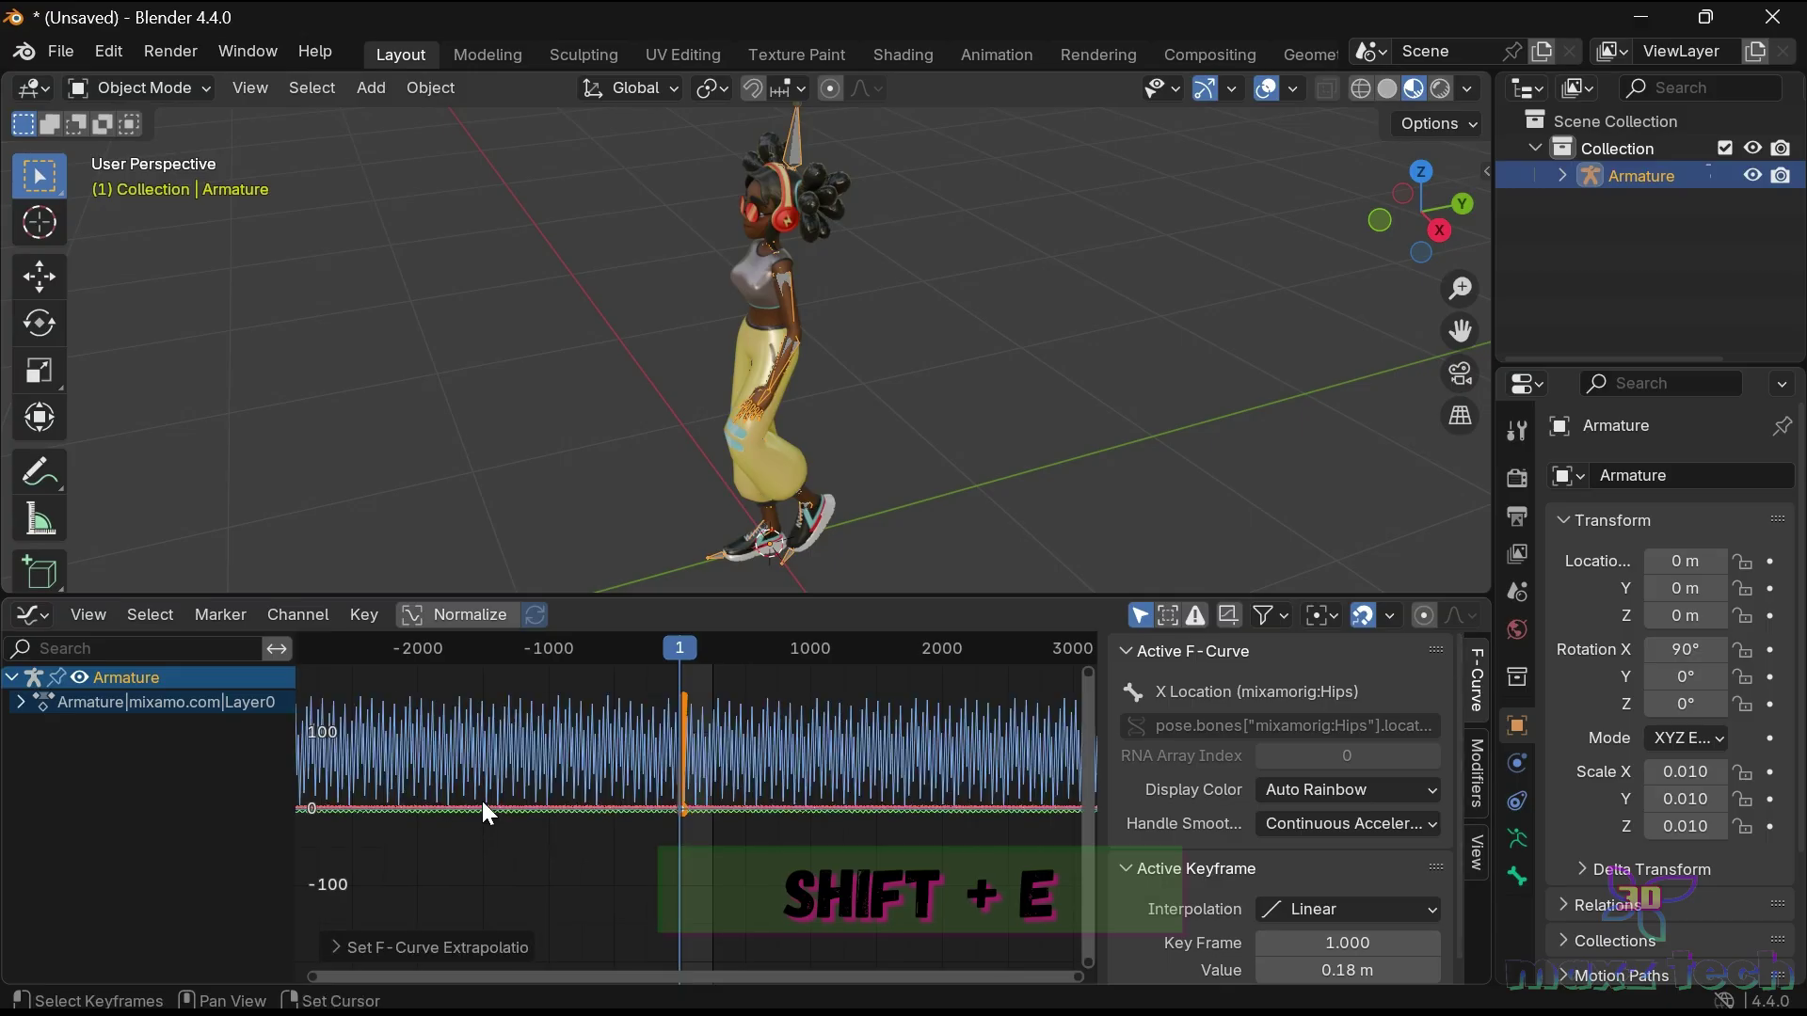
pyautogui.hotkey('shift', 'e')
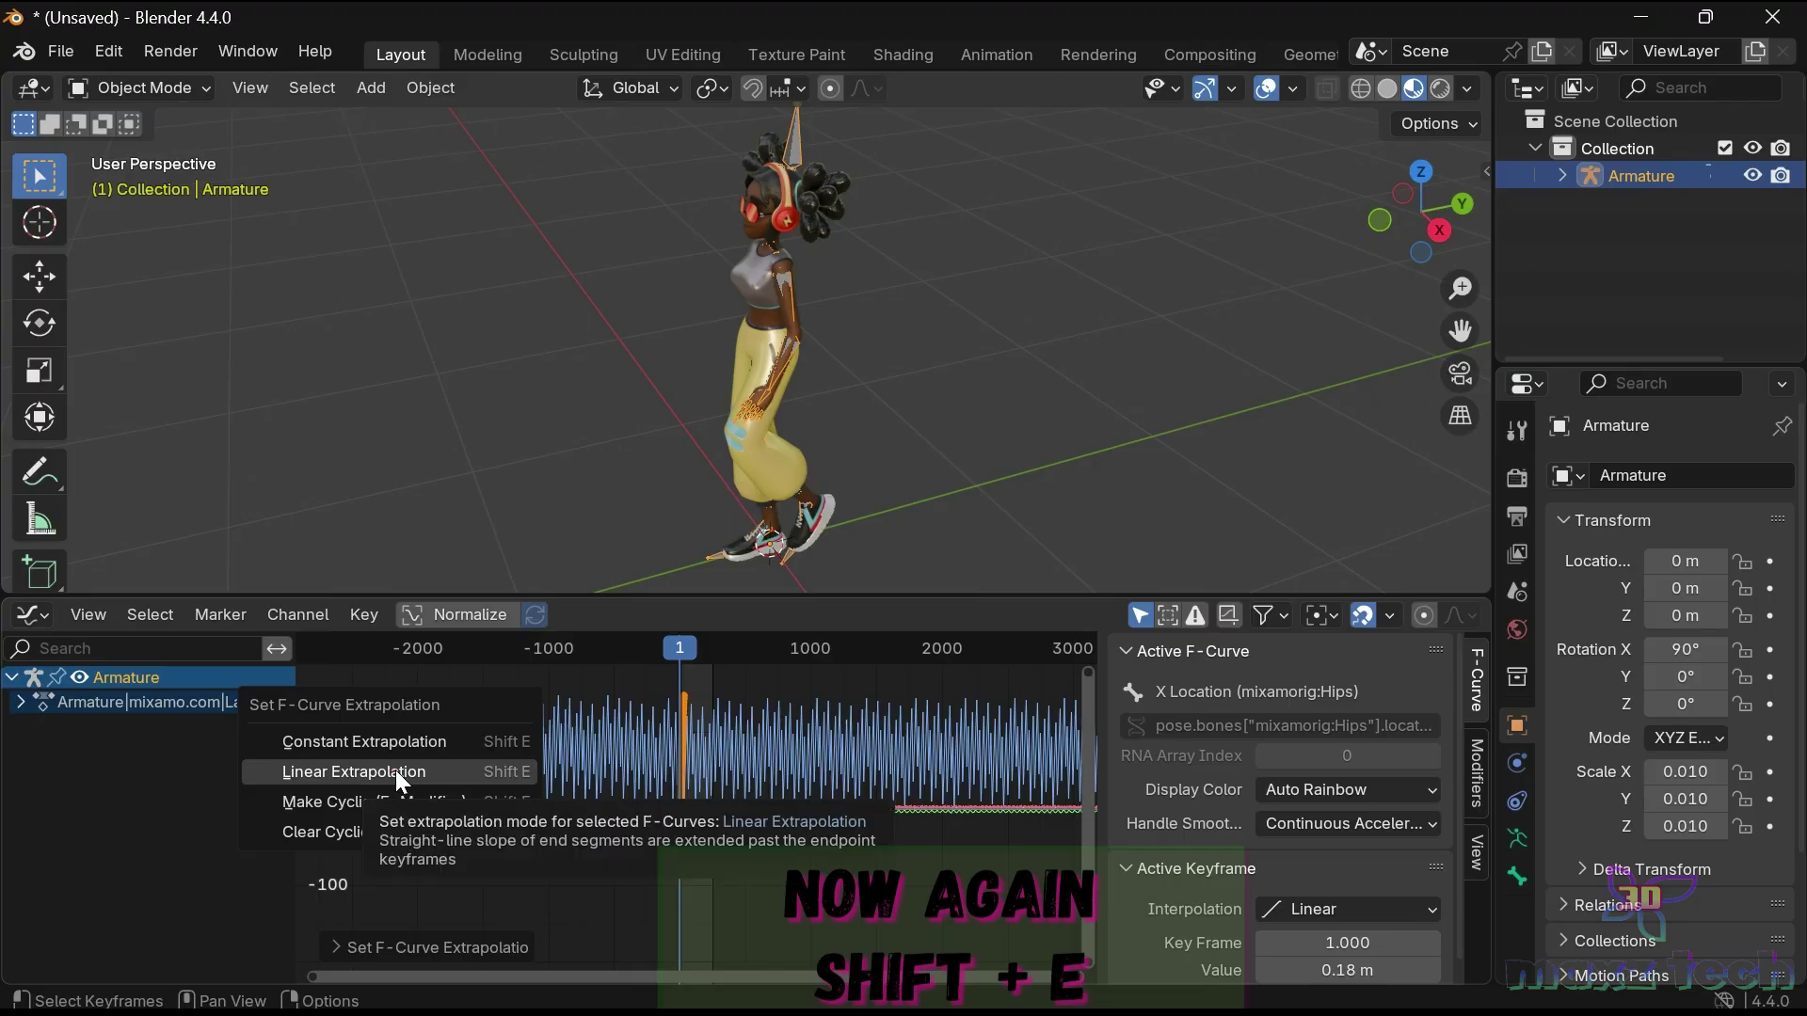
pyautogui.click(396, 770)
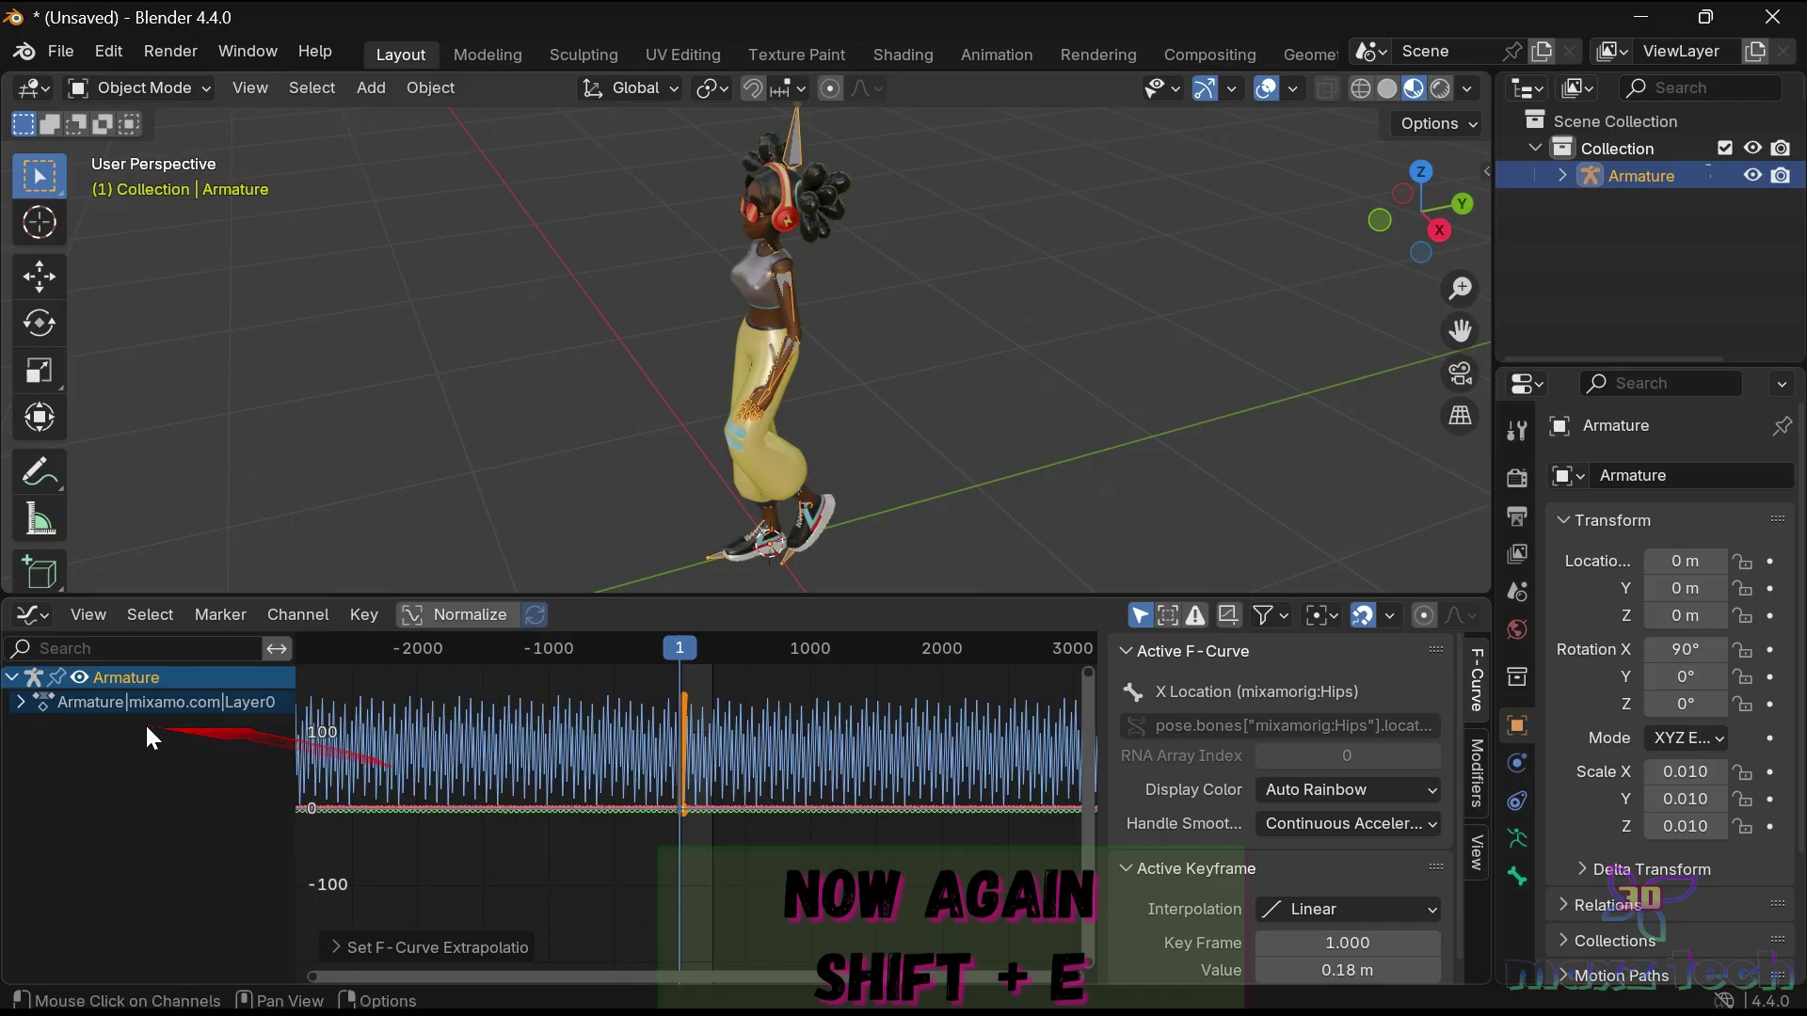
# Disable the repeating modifier on the mixamorig:Hips Z Location curve and restore the Timeline.
pyautogui.click(20, 702)
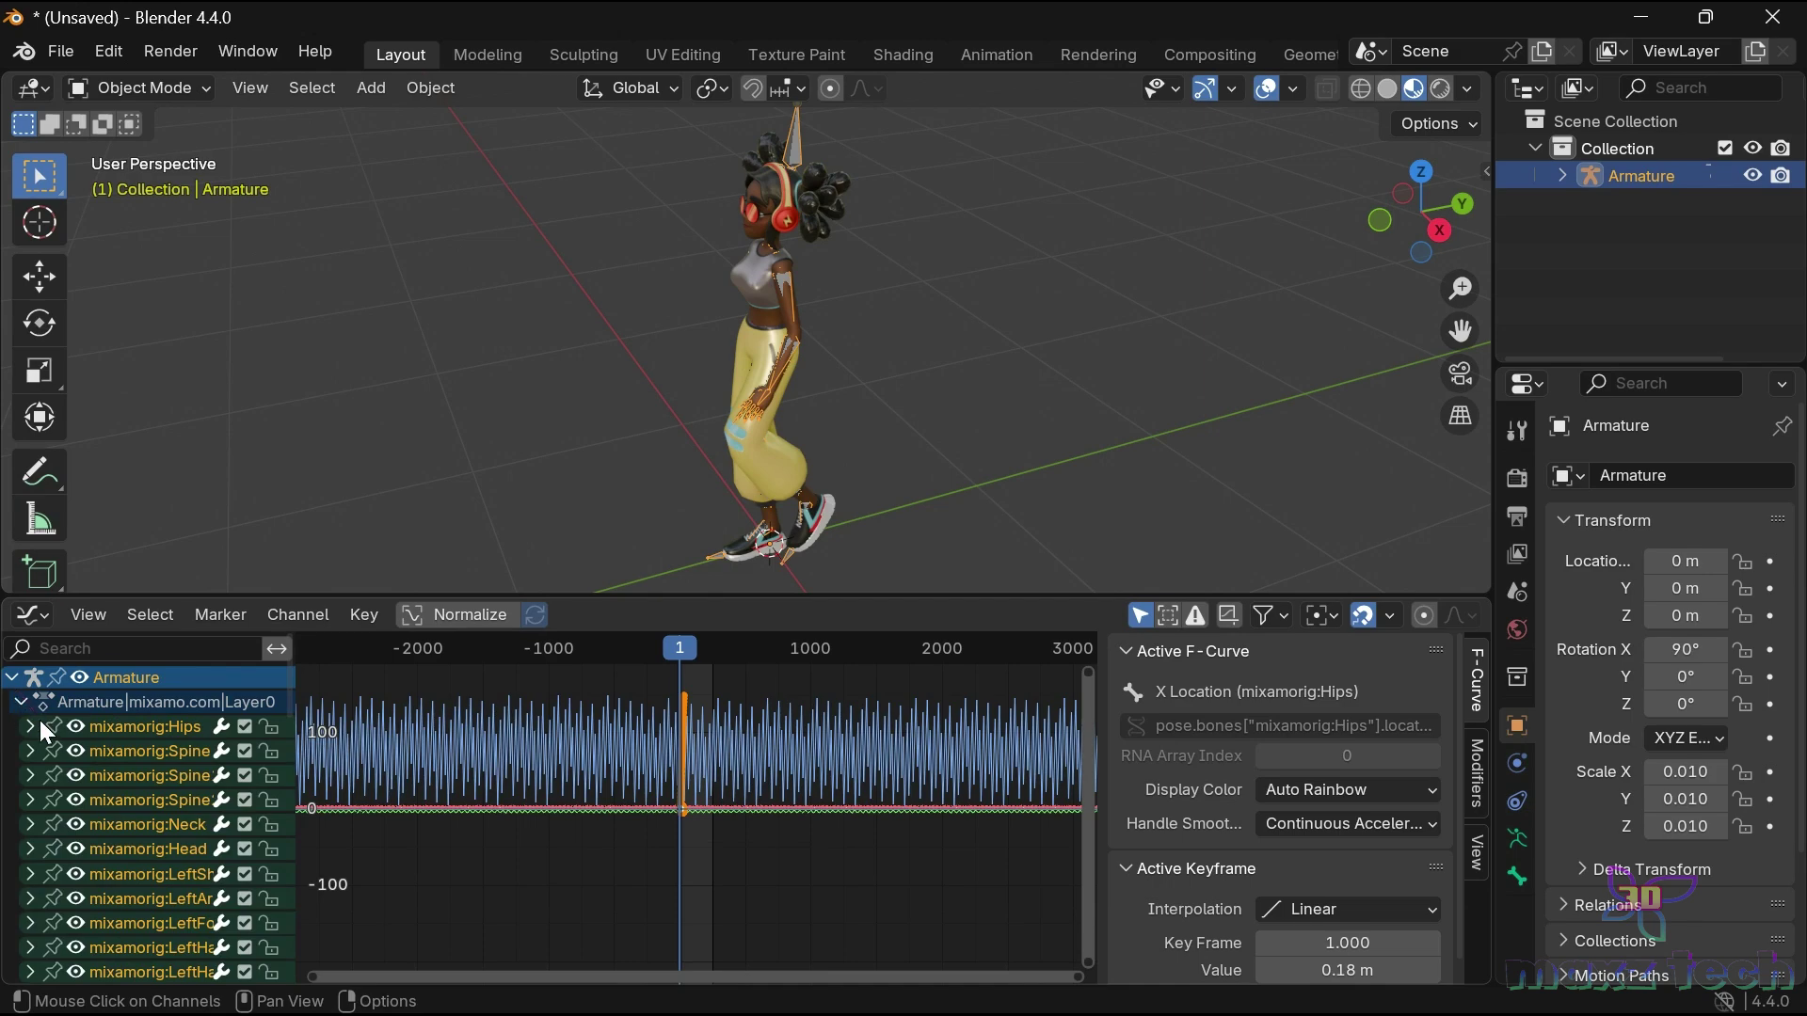
pyautogui.click(30, 727)
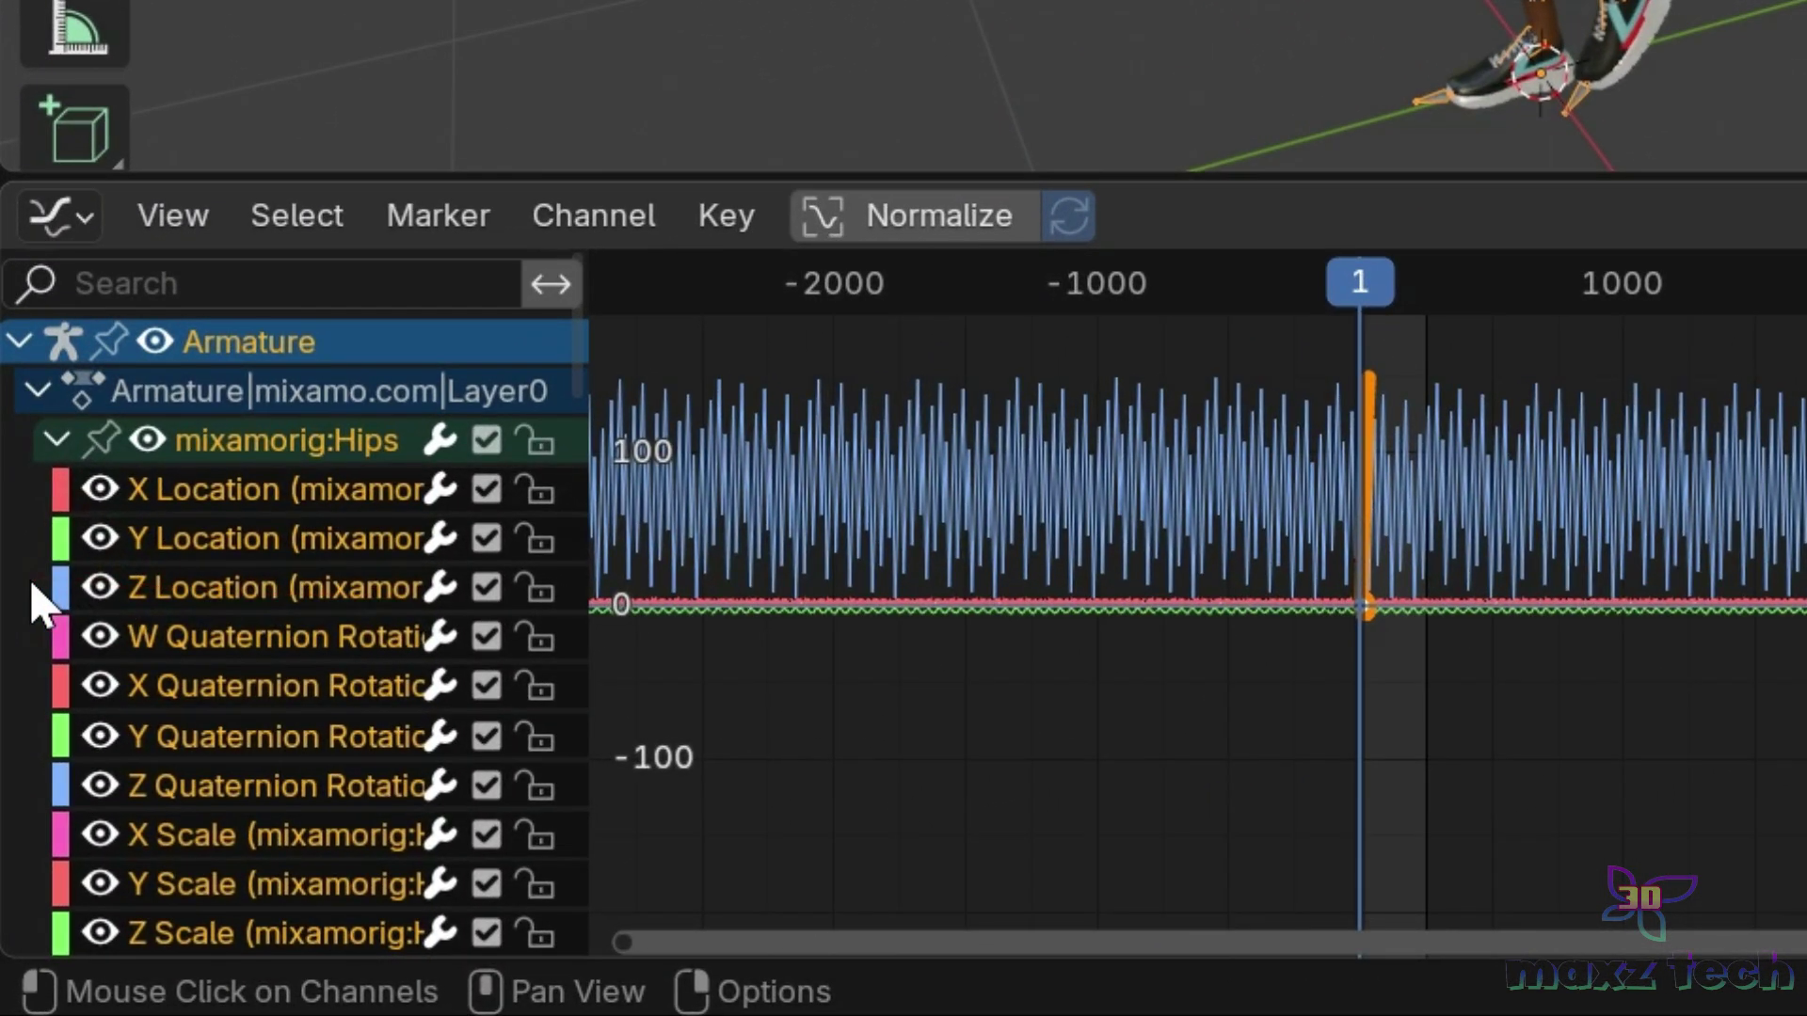
pyautogui.click(33, 602)
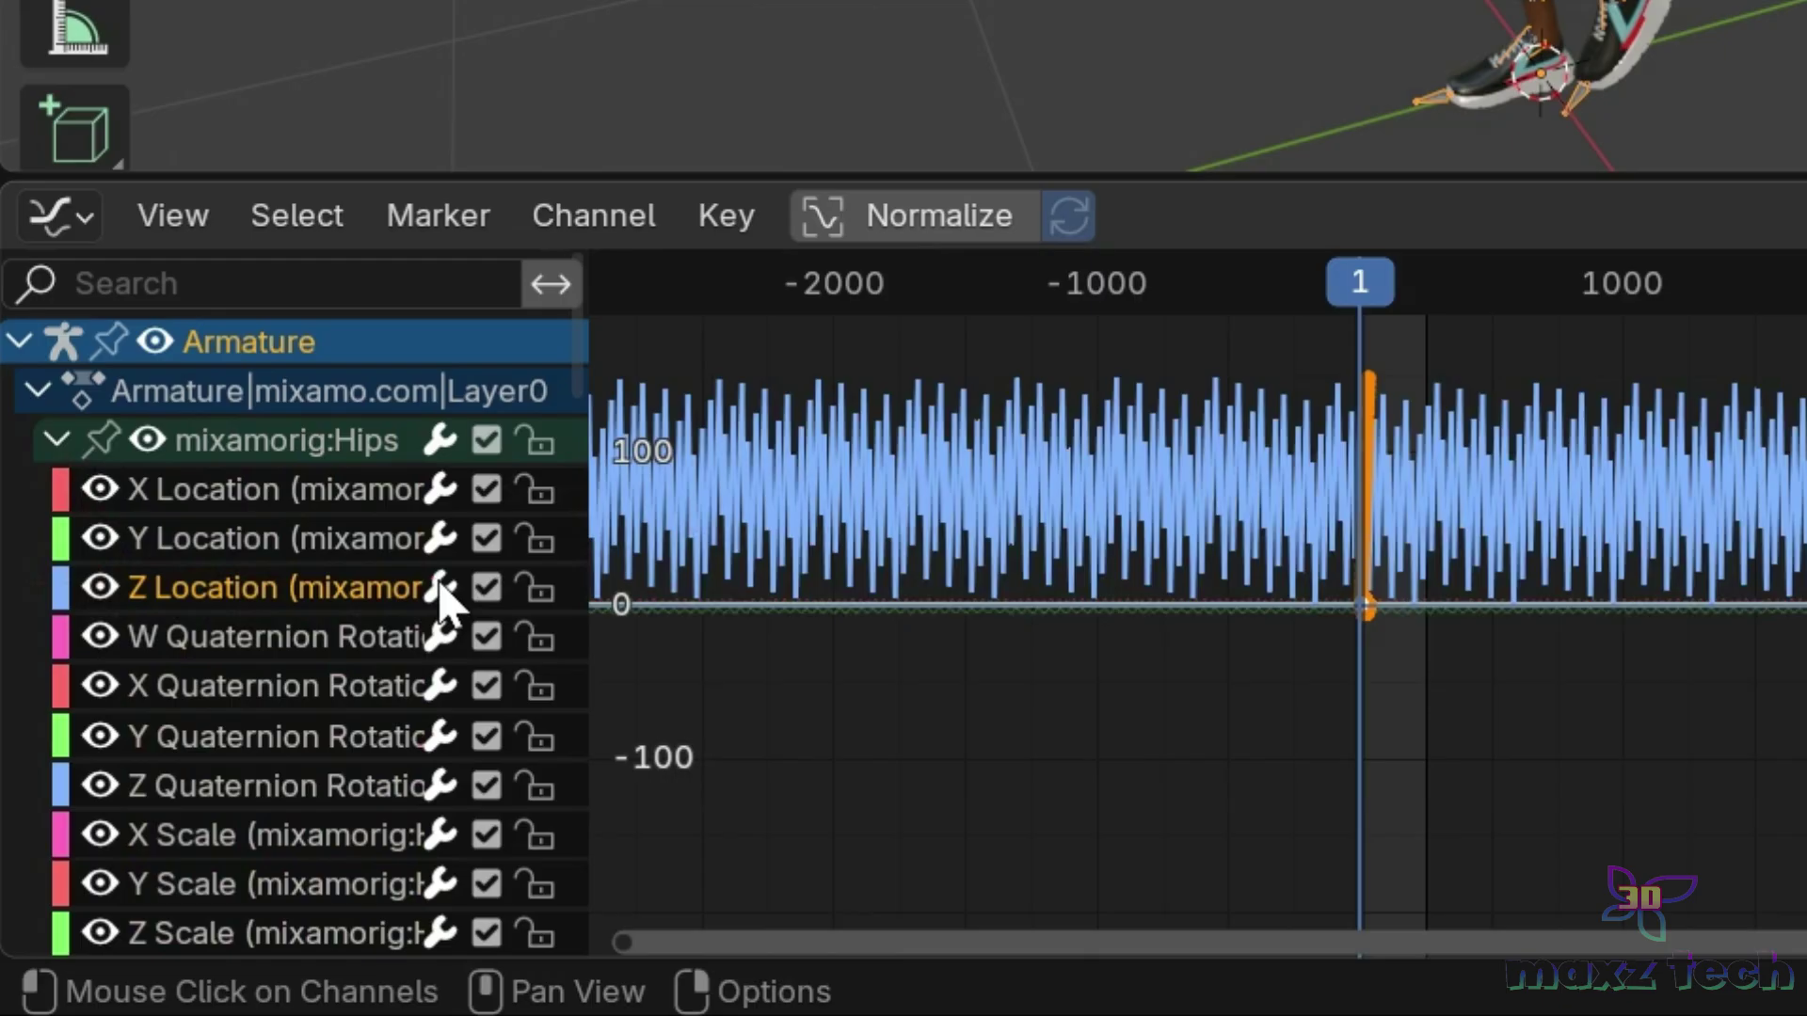
pyautogui.click(440, 587)
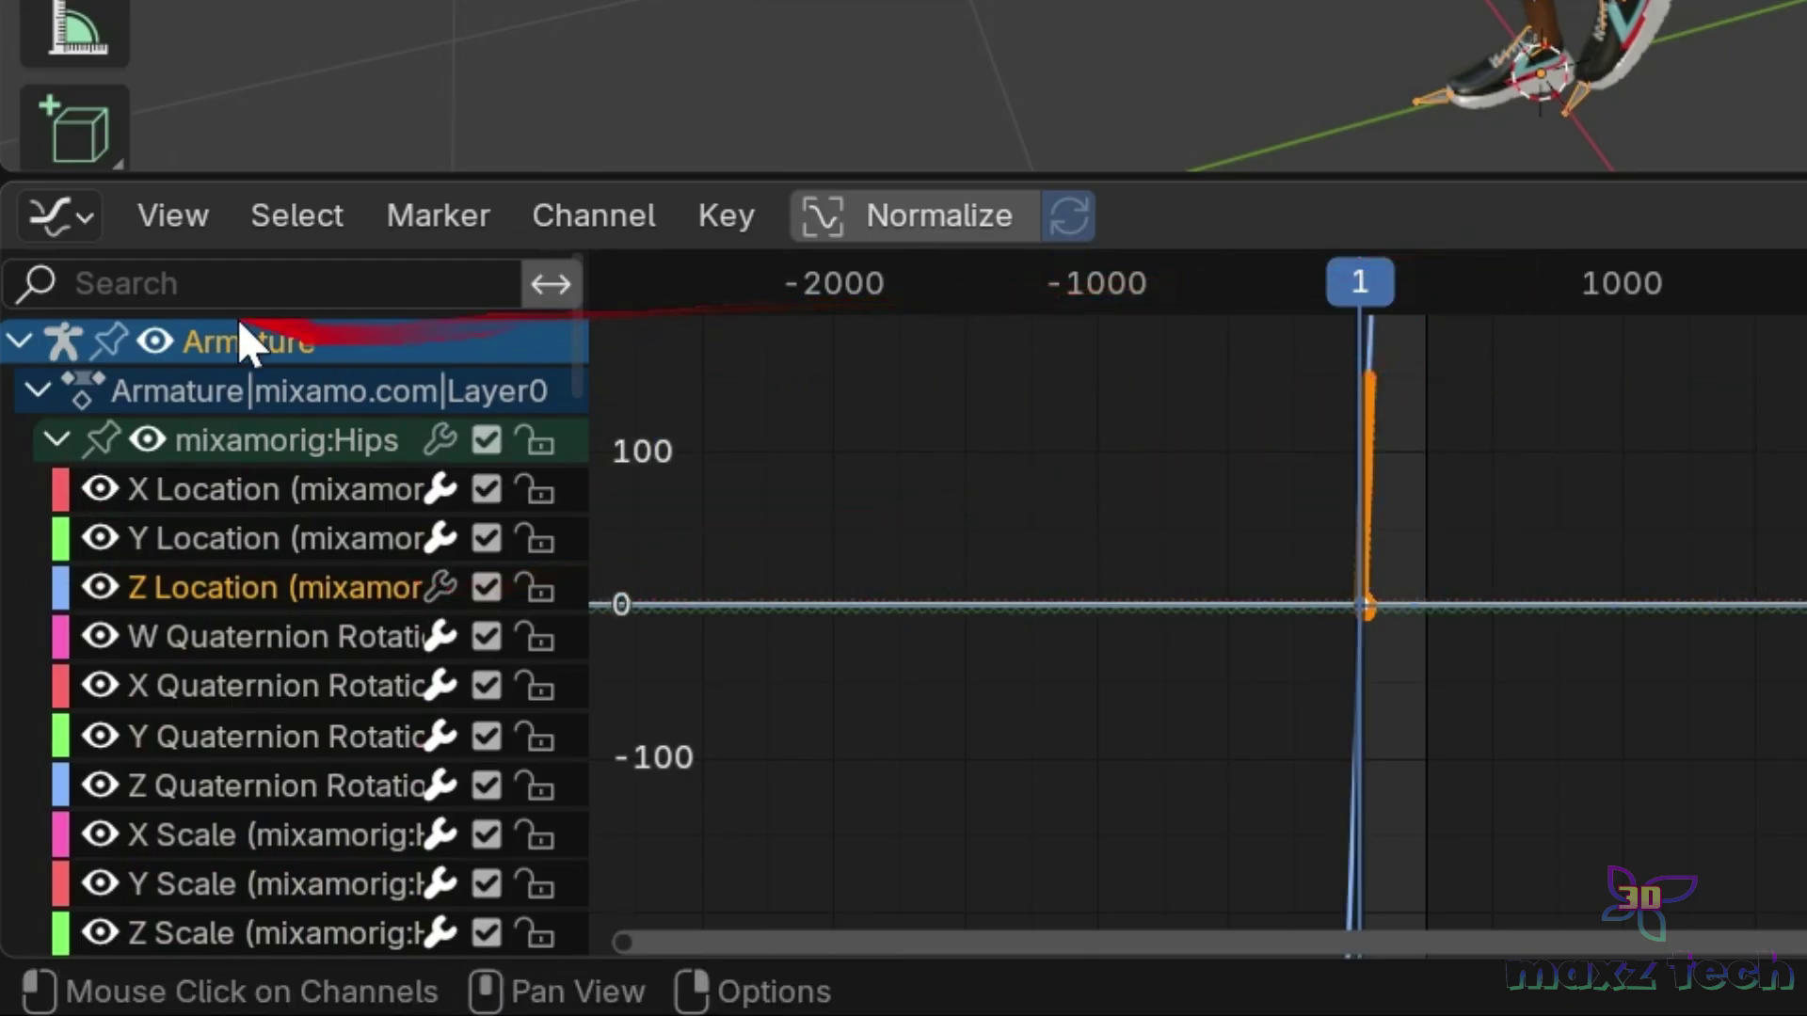
pyautogui.click(56, 215)
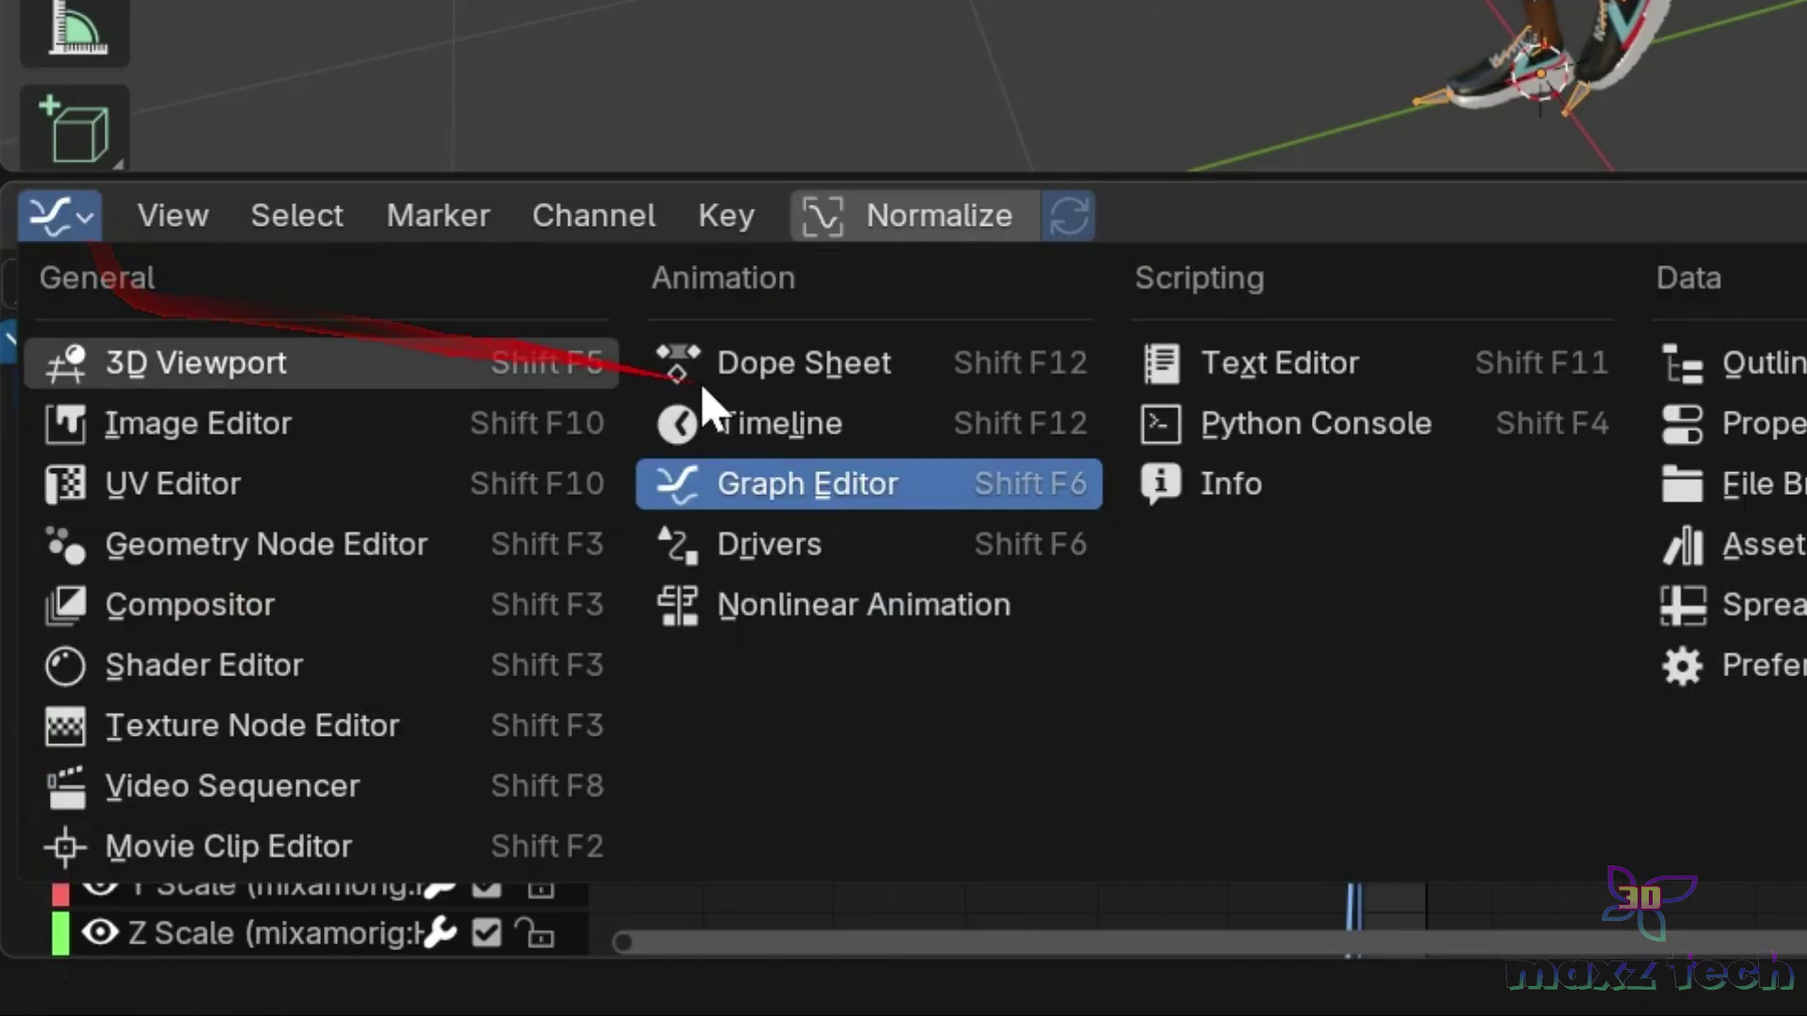
pyautogui.click(767, 441)
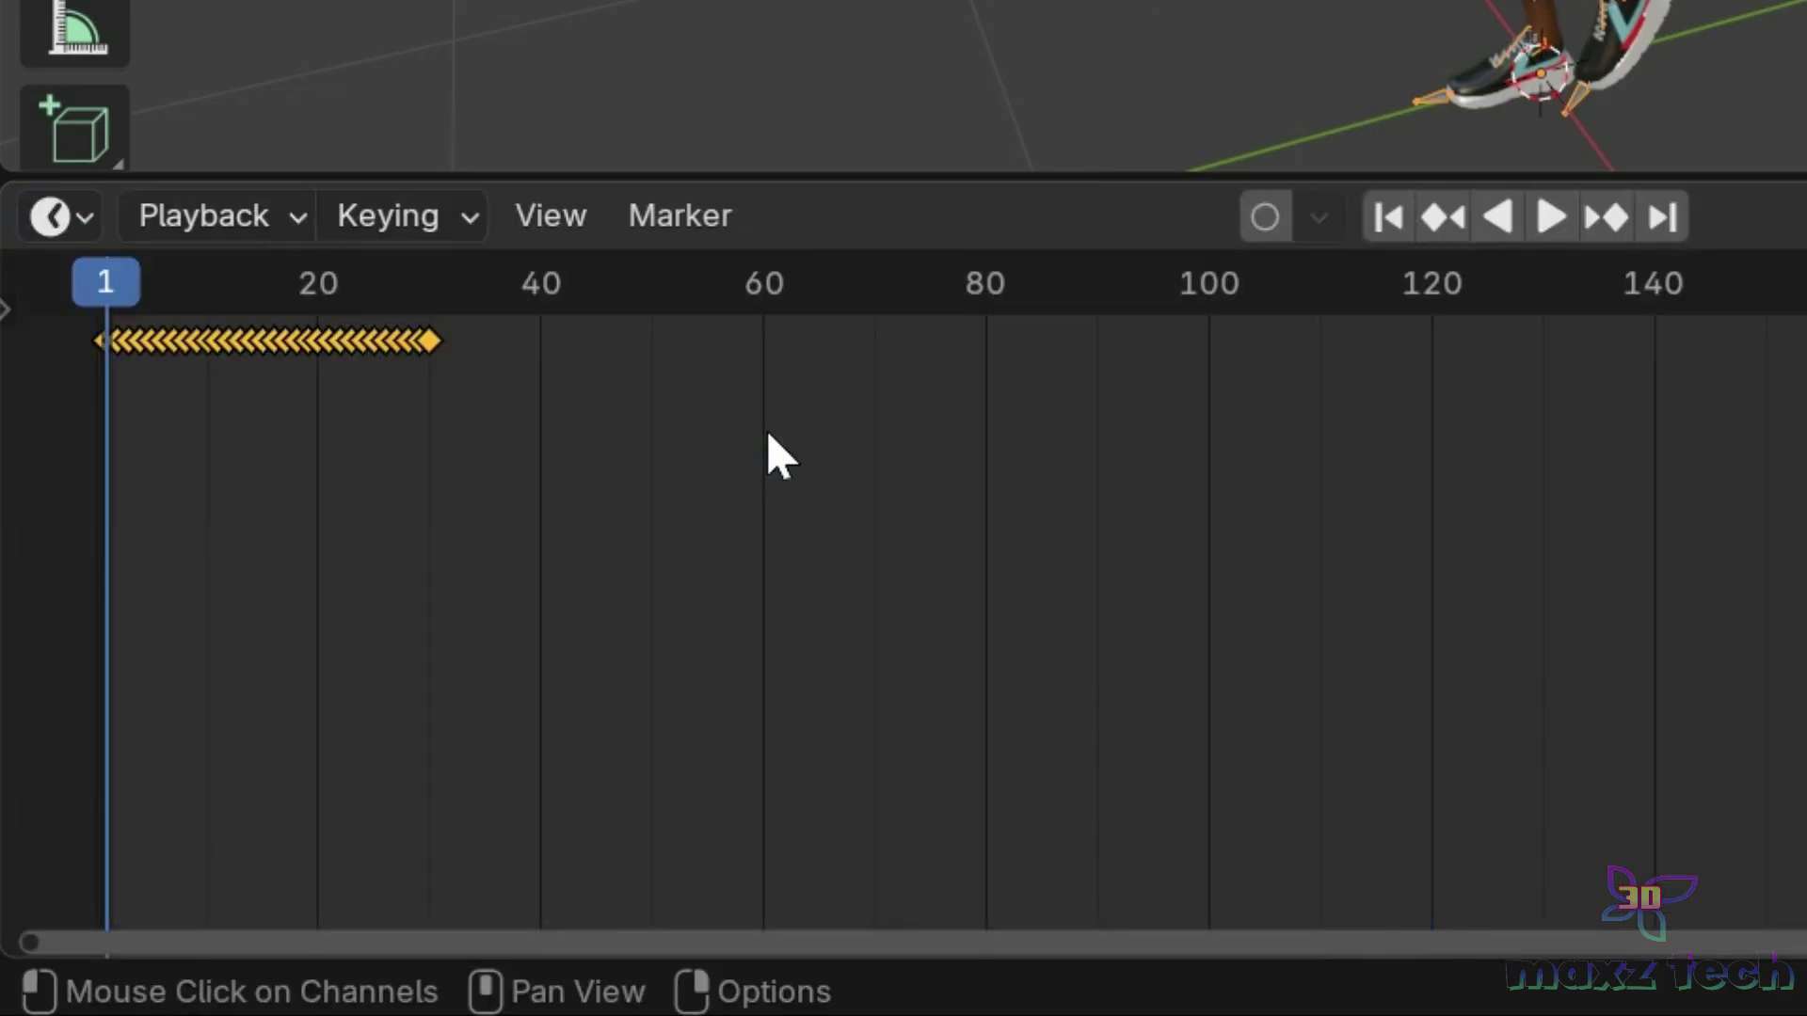
# Start playback and rearrange the 3D view and timeline heights.
pyautogui.press('space')
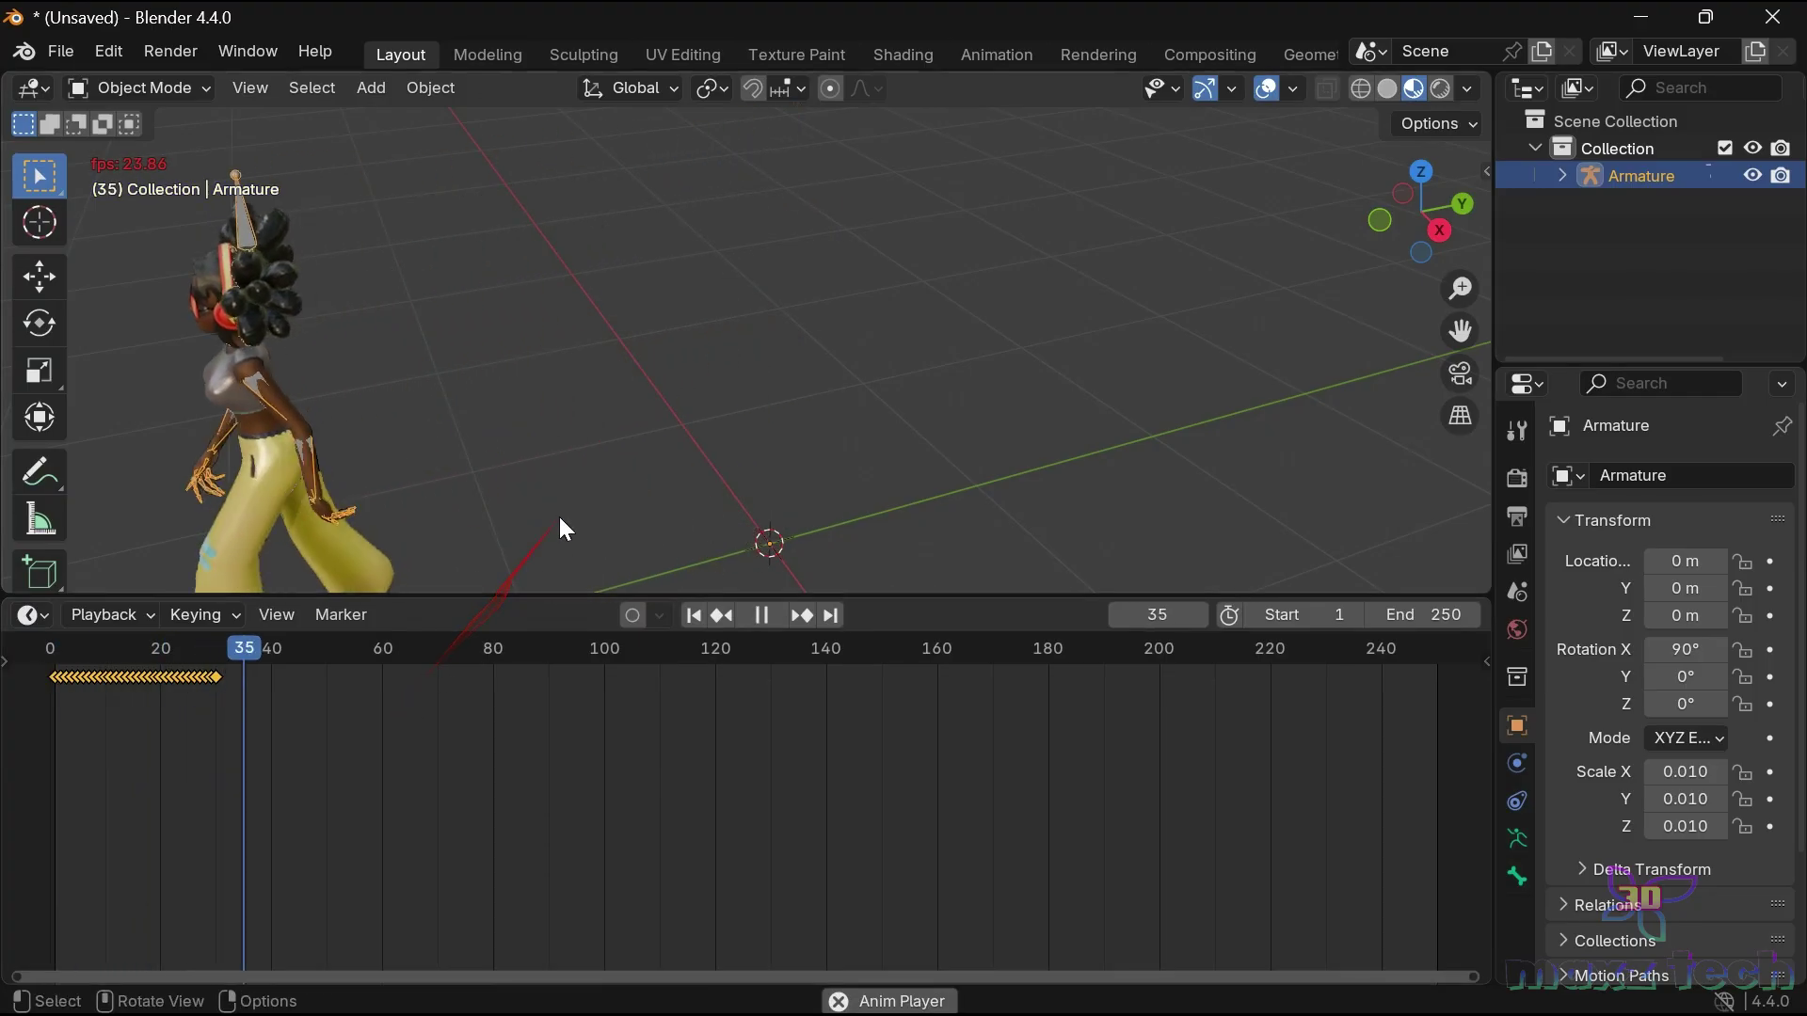
pyautogui.press('space')
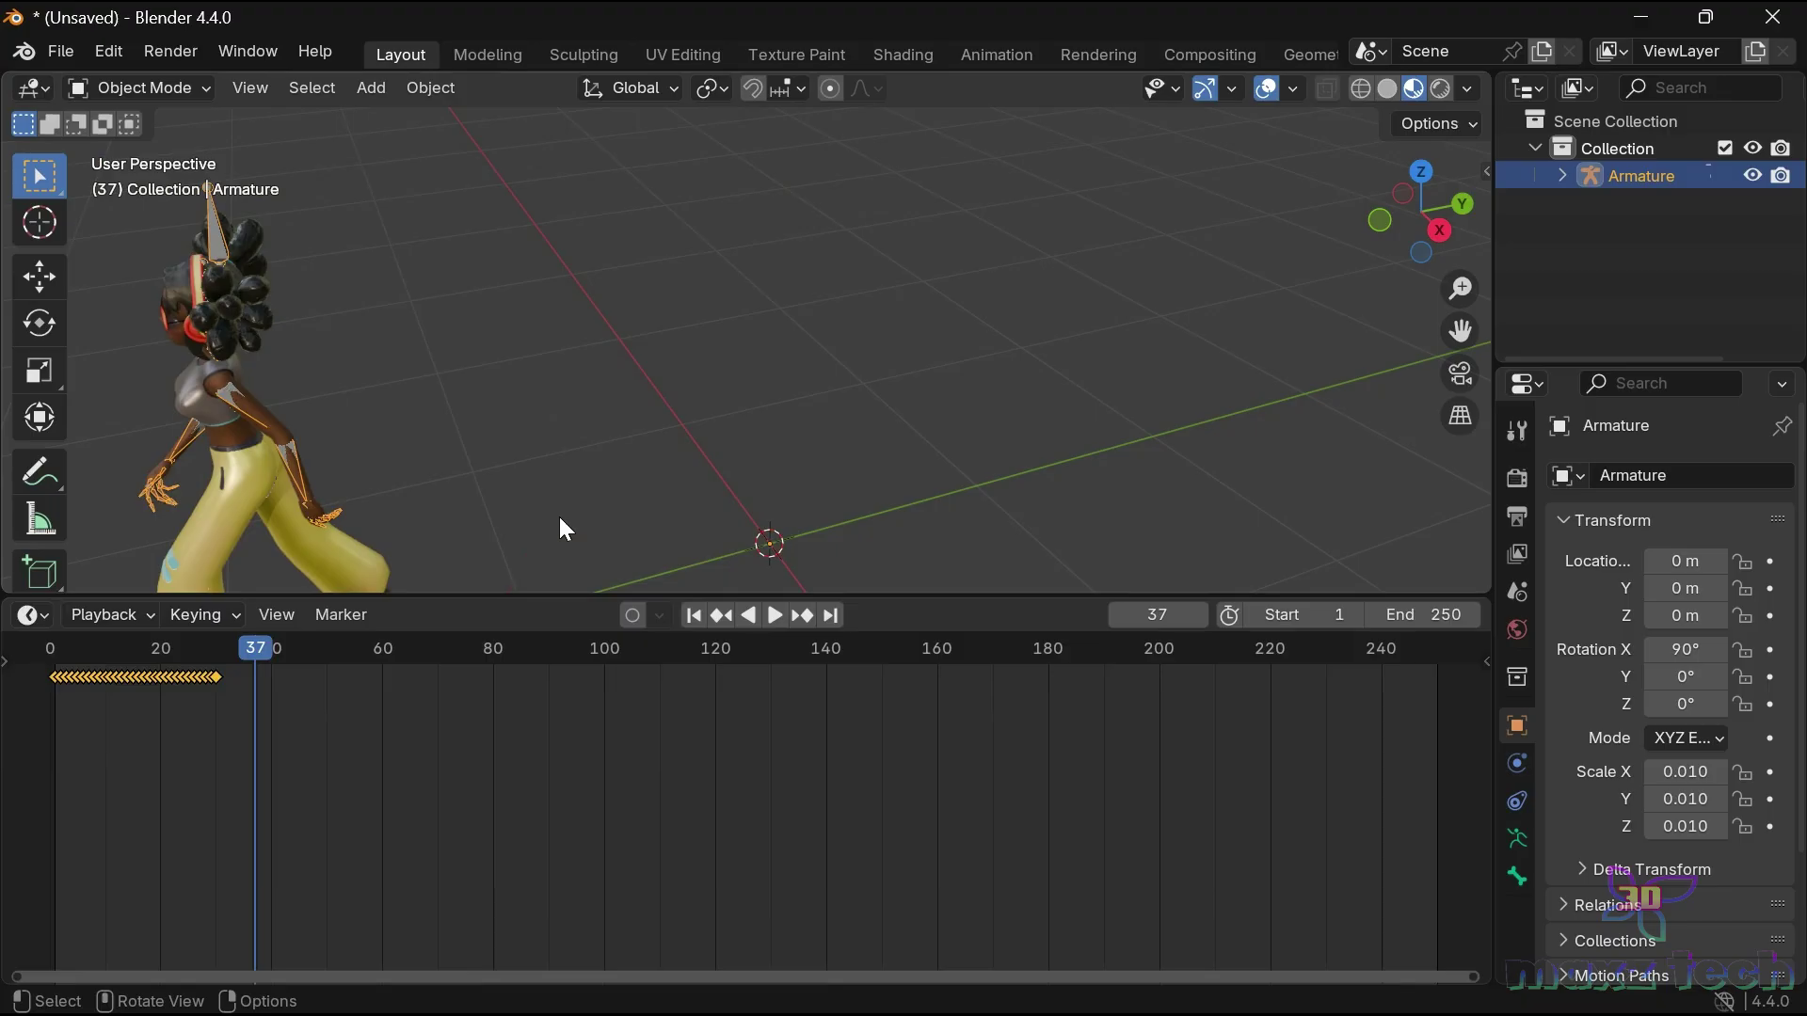
pyautogui.scroll(-2, 559, 517)
pyautogui.moveTo(629, 596); pyautogui.dragTo(725, 902)
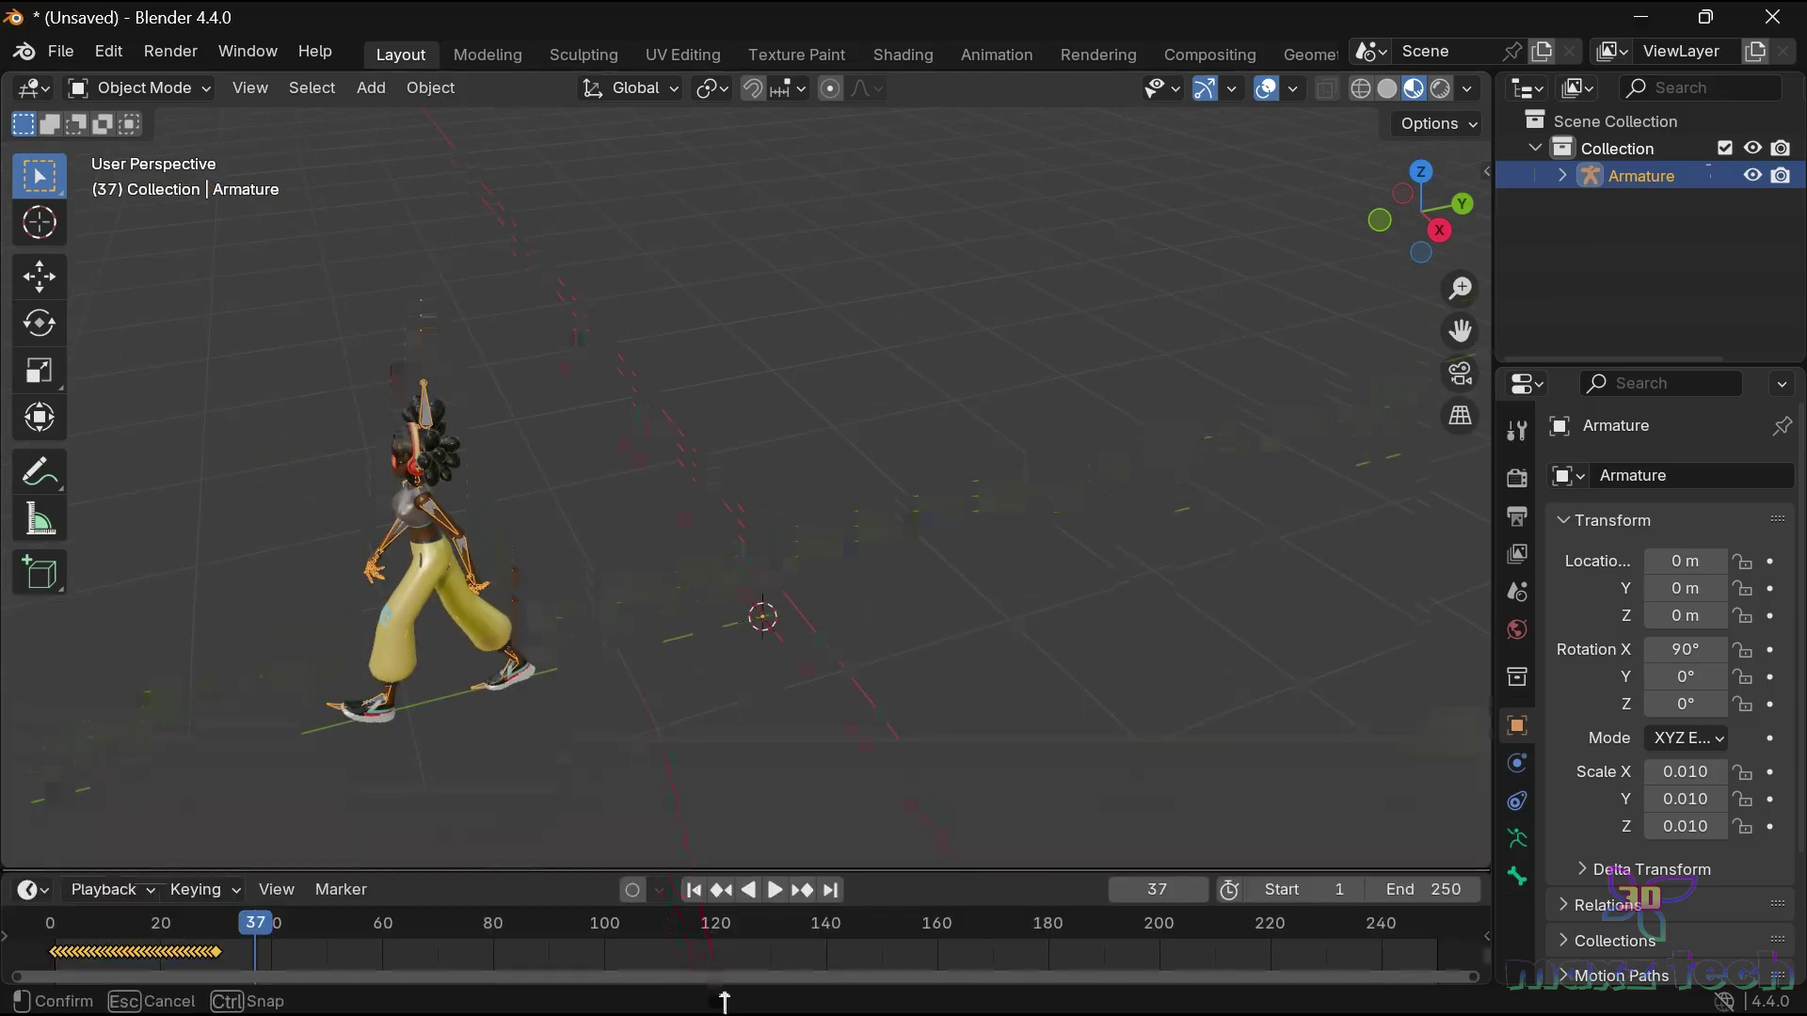
pyautogui.scroll(-5, 758, 686)
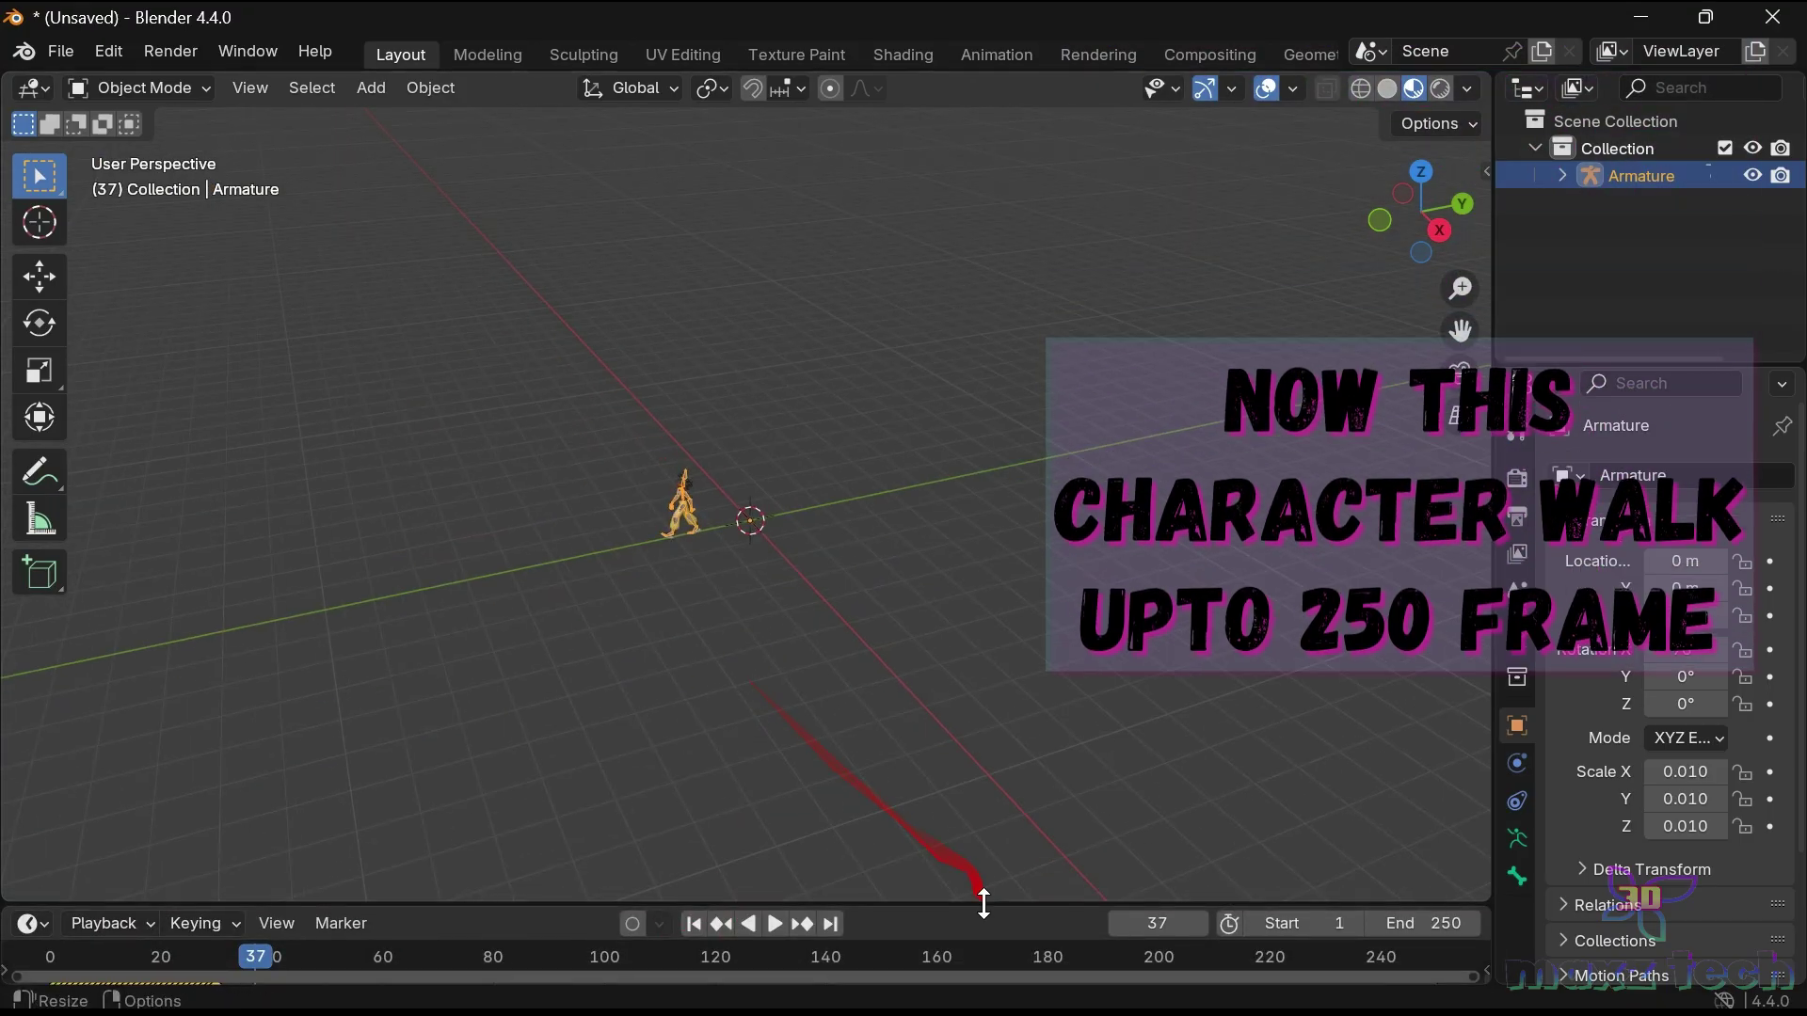
pyautogui.moveTo(983, 903); pyautogui.dragTo(962, 769)
# Play the looping walk across frames 1–250, stop, and shrink the timeline.
pyautogui.press('space')
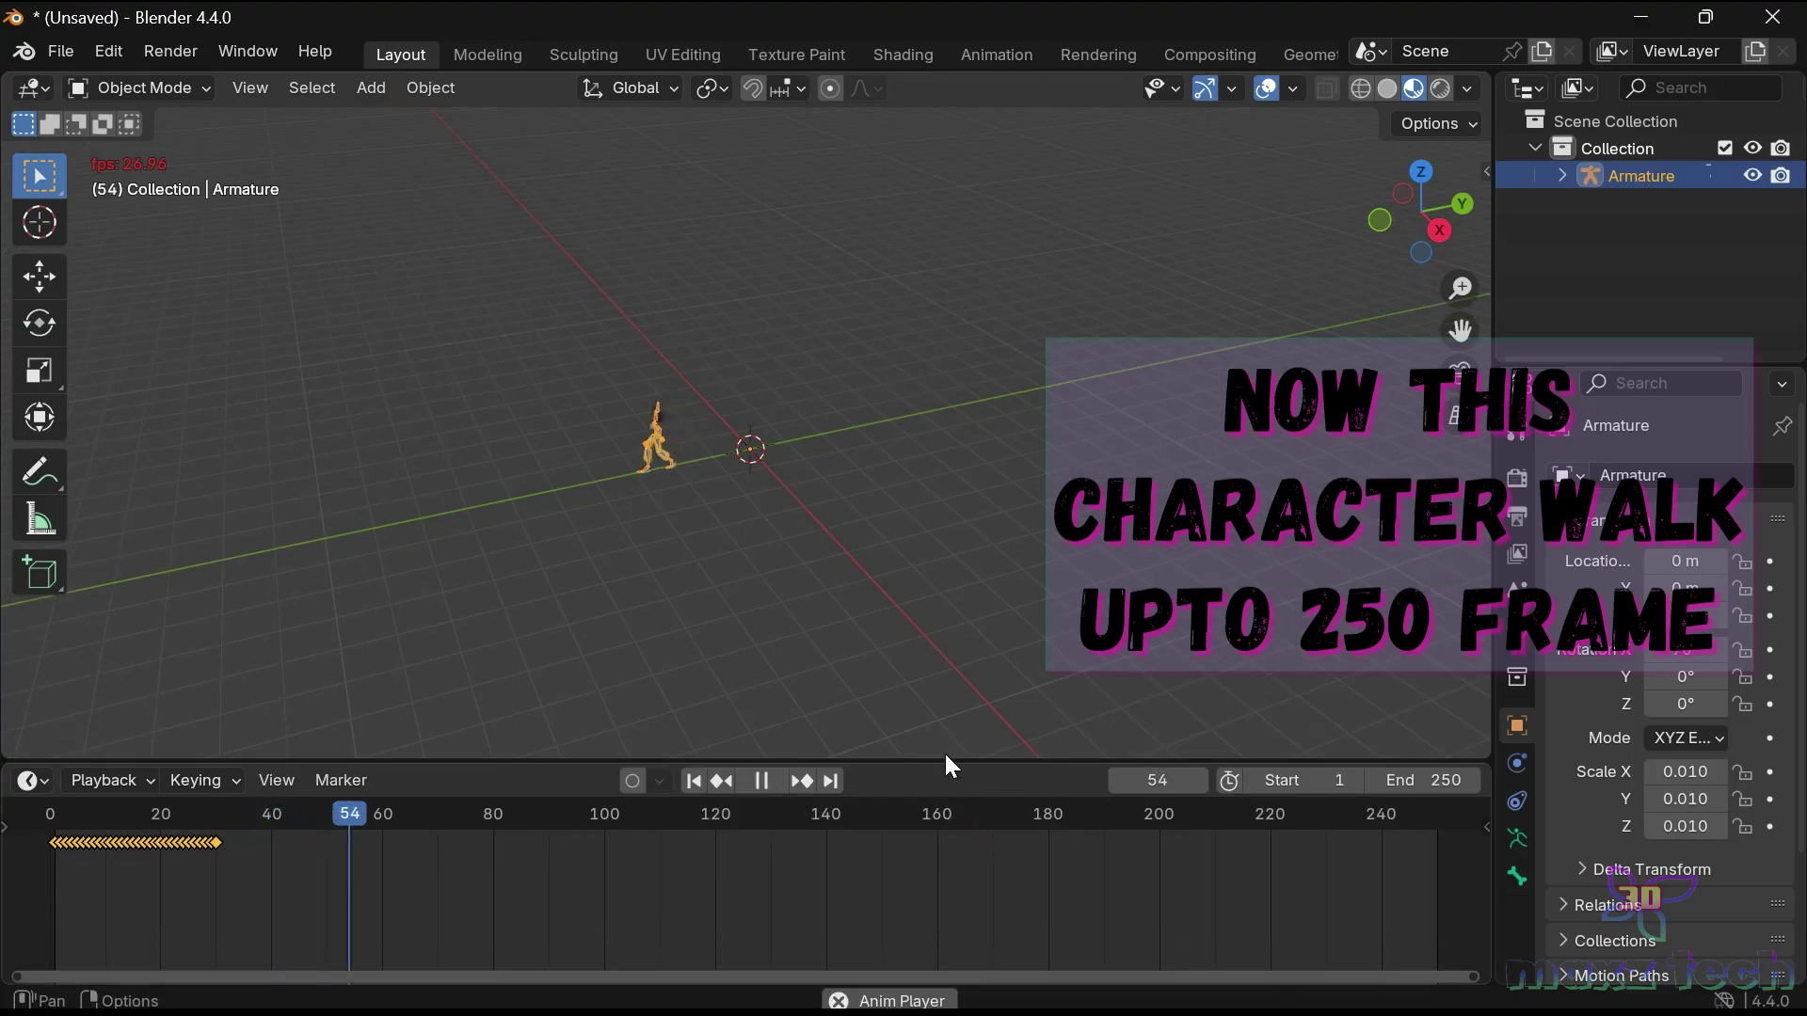
pyautogui.scroll(-1, 710, 589)
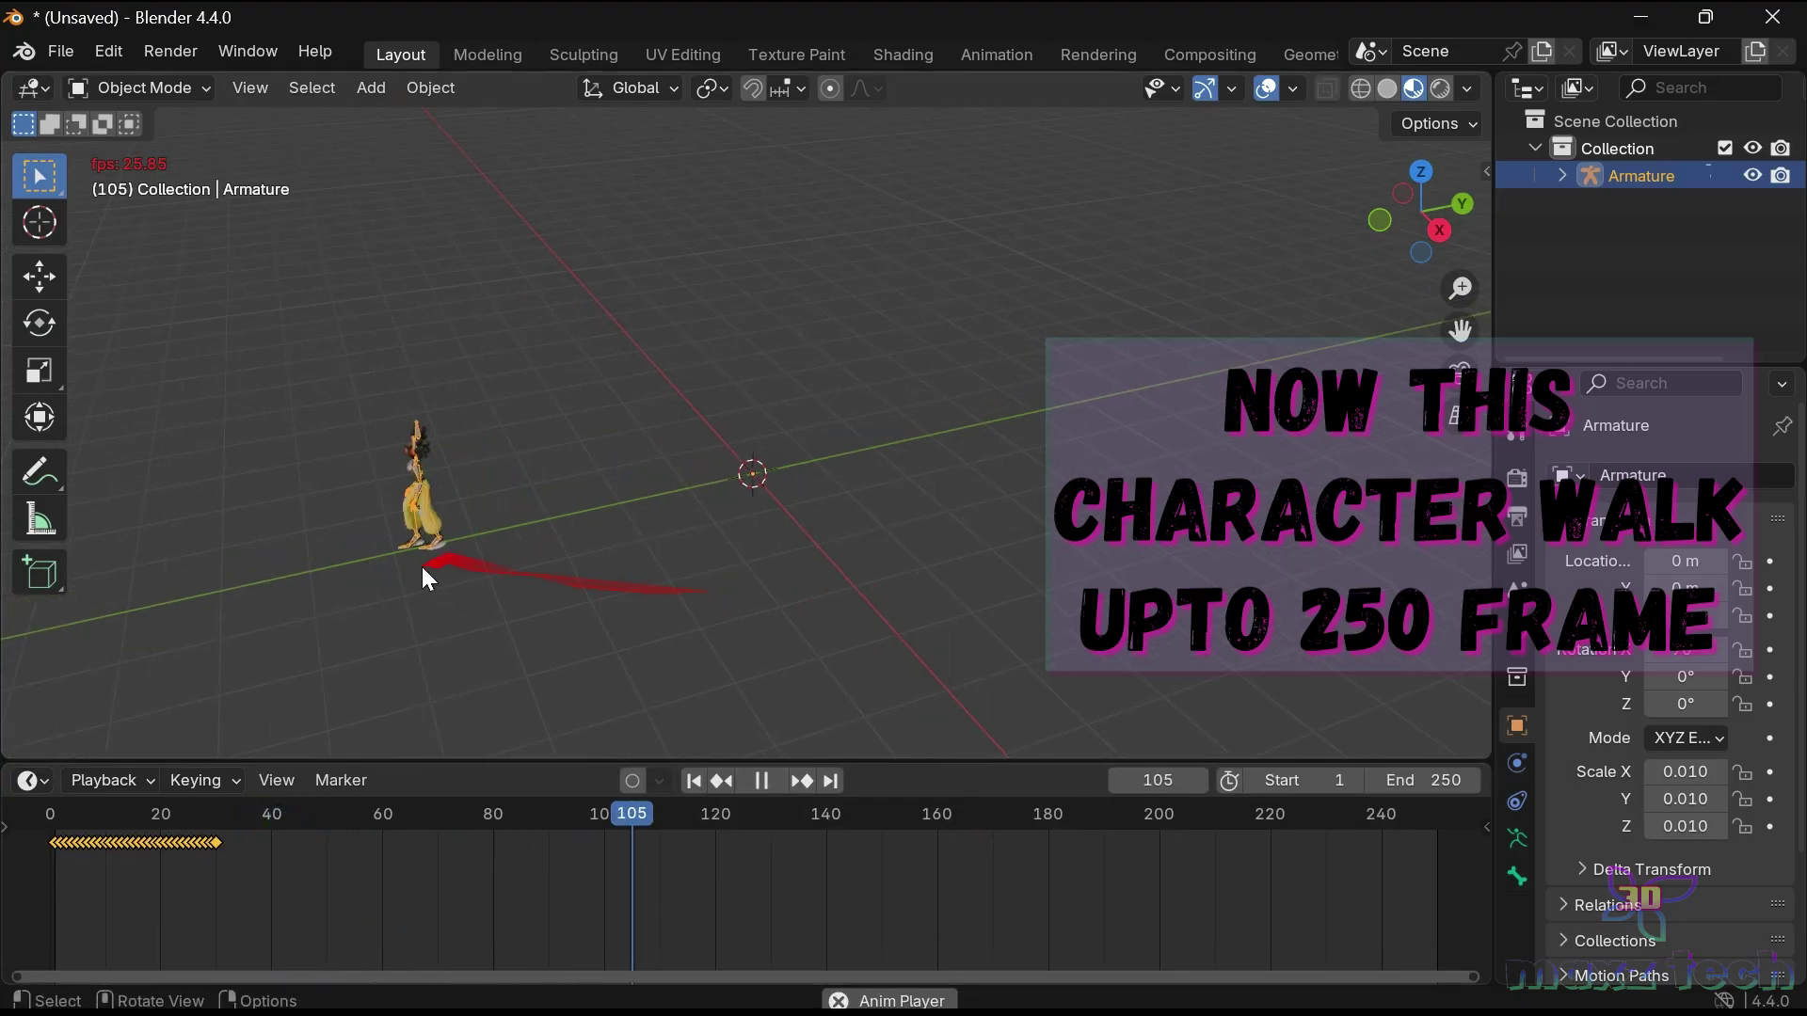
pyautogui.scroll(-1, 1147, 627)
pyautogui.scroll(-1, 1146, 627)
pyautogui.scroll(-1, 1147, 627)
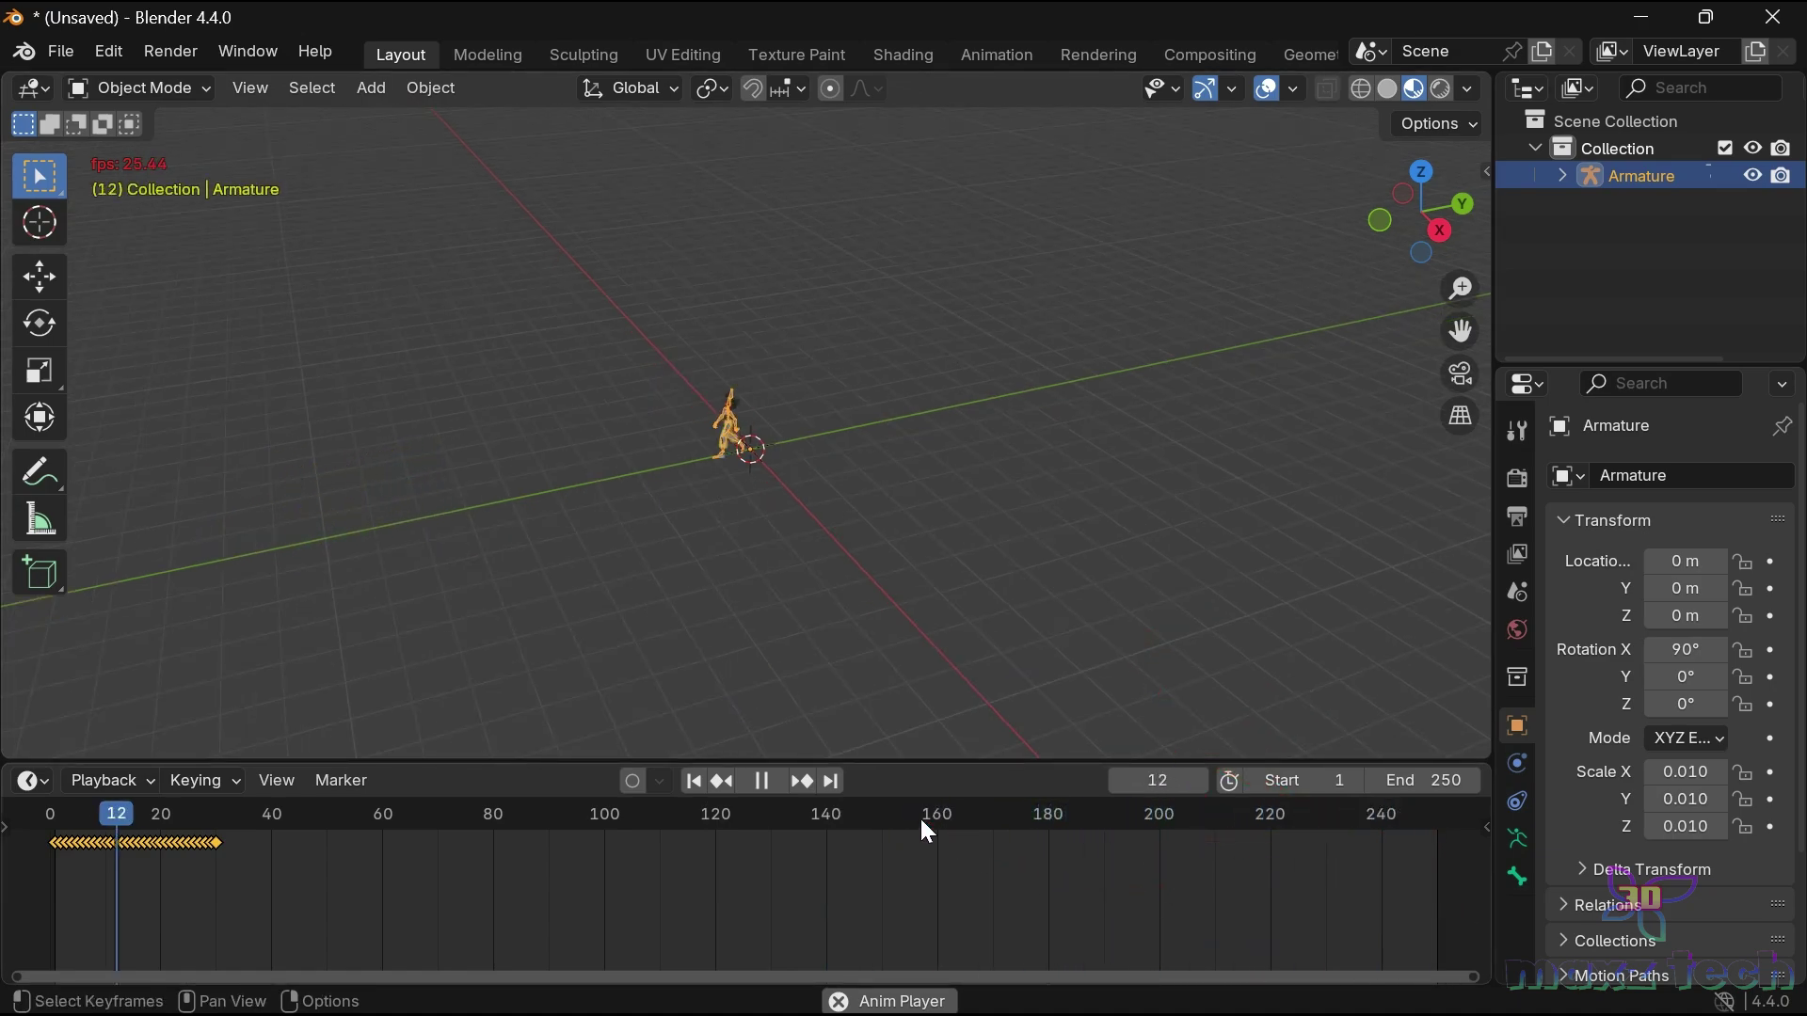
pyautogui.press('space')
pyautogui.moveTo(798, 761); pyautogui.dragTo(798, 712)
pyautogui.scroll(4, 896, 568)
pyautogui.moveTo(98, 798); pyautogui.dragTo(43, 772)
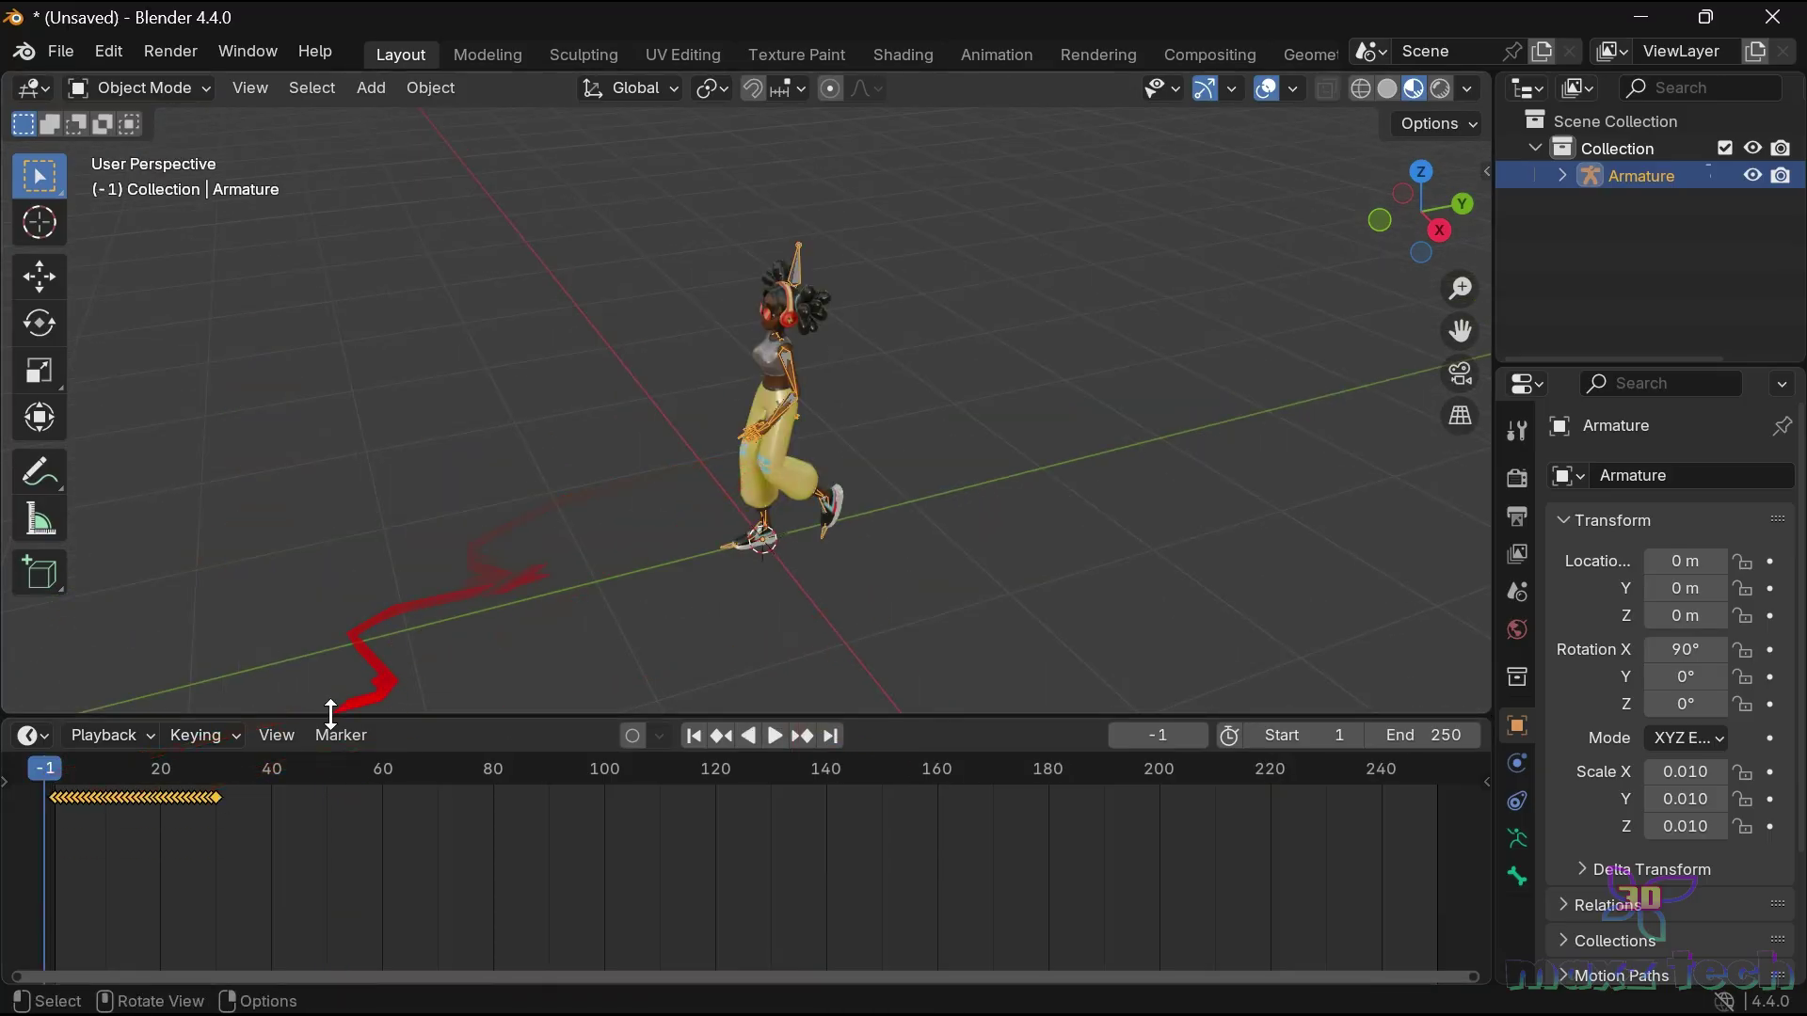
# Split the 3D view in two and turn the lower area into a Dope Sheet.
pyautogui.moveTo(9, 73); pyautogui.dragTo(89, 574)
pyautogui.moveTo(488, 718); pyautogui.dragTo(494, 789)
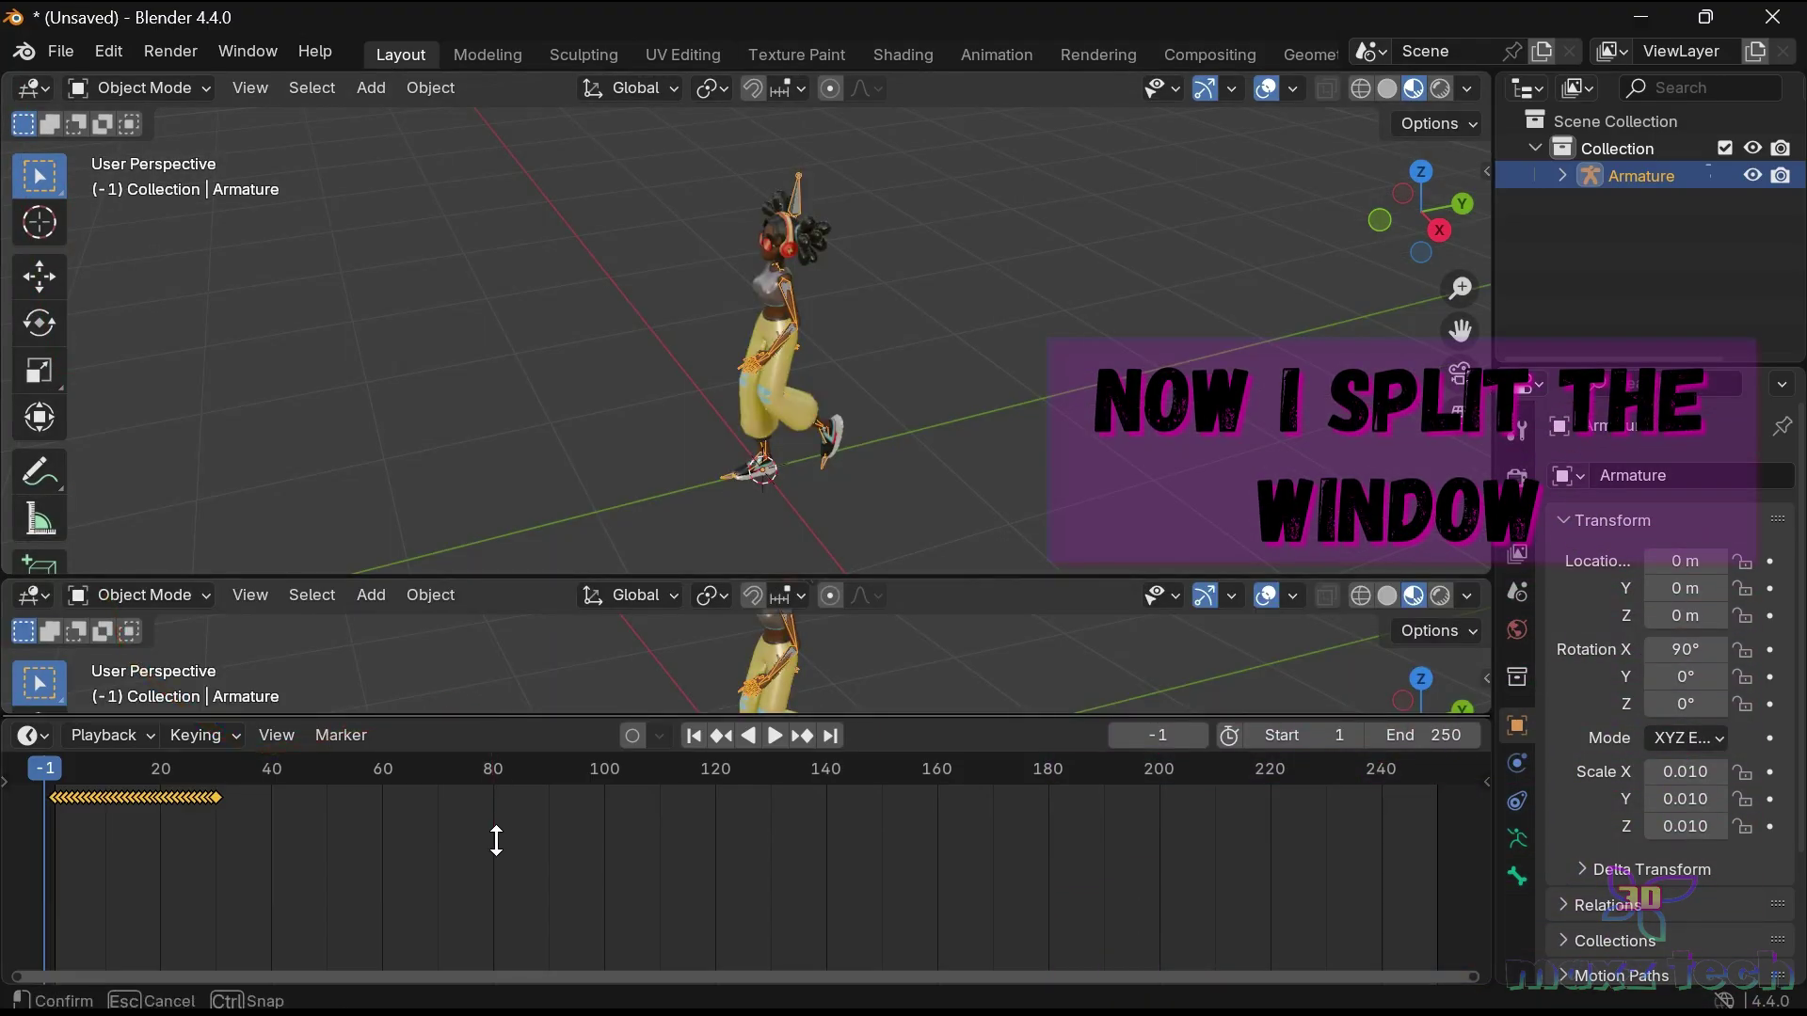
pyautogui.moveTo(707, 732)
pyautogui.mouseDown()
pyautogui.moveTo(712, 826)
pyautogui.moveTo(758, 798)
pyautogui.mouseUp()
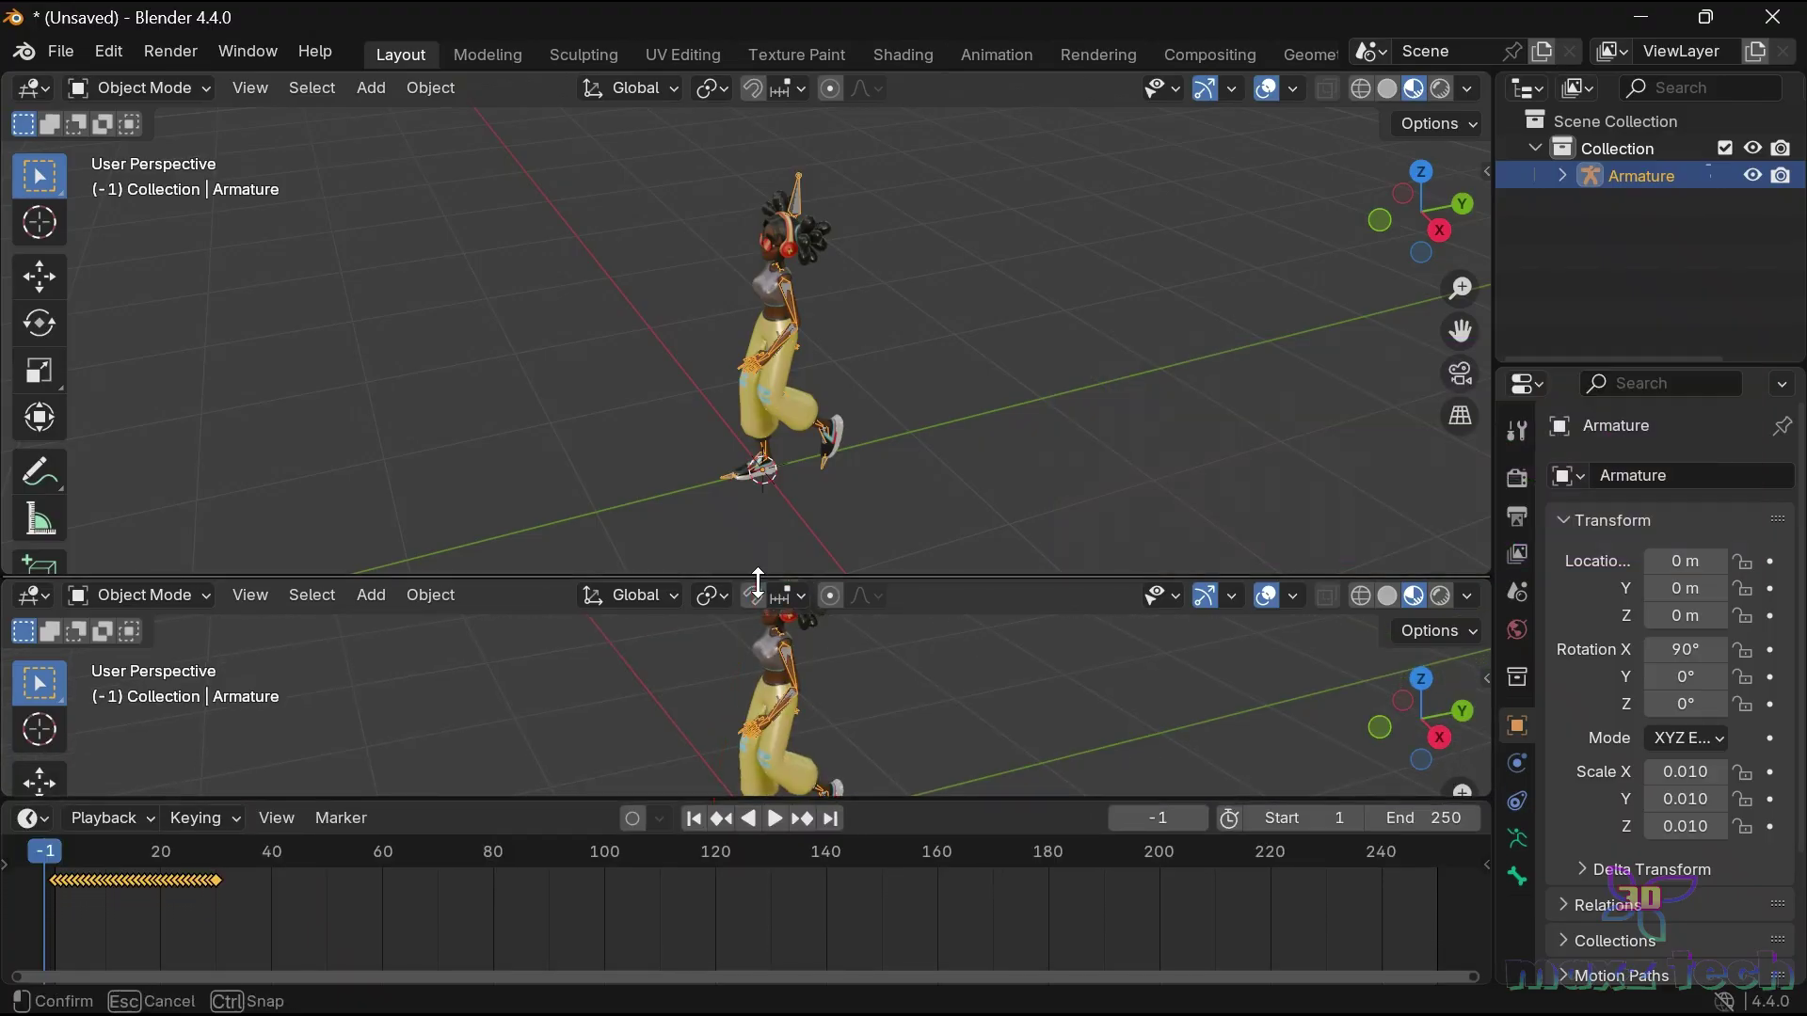
pyautogui.moveTo(130, 609)
pyautogui.mouseDown()
pyautogui.moveTo(37, 621)
pyautogui.moveTo(47, 608)
pyautogui.mouseUp()
pyautogui.click(47, 608)
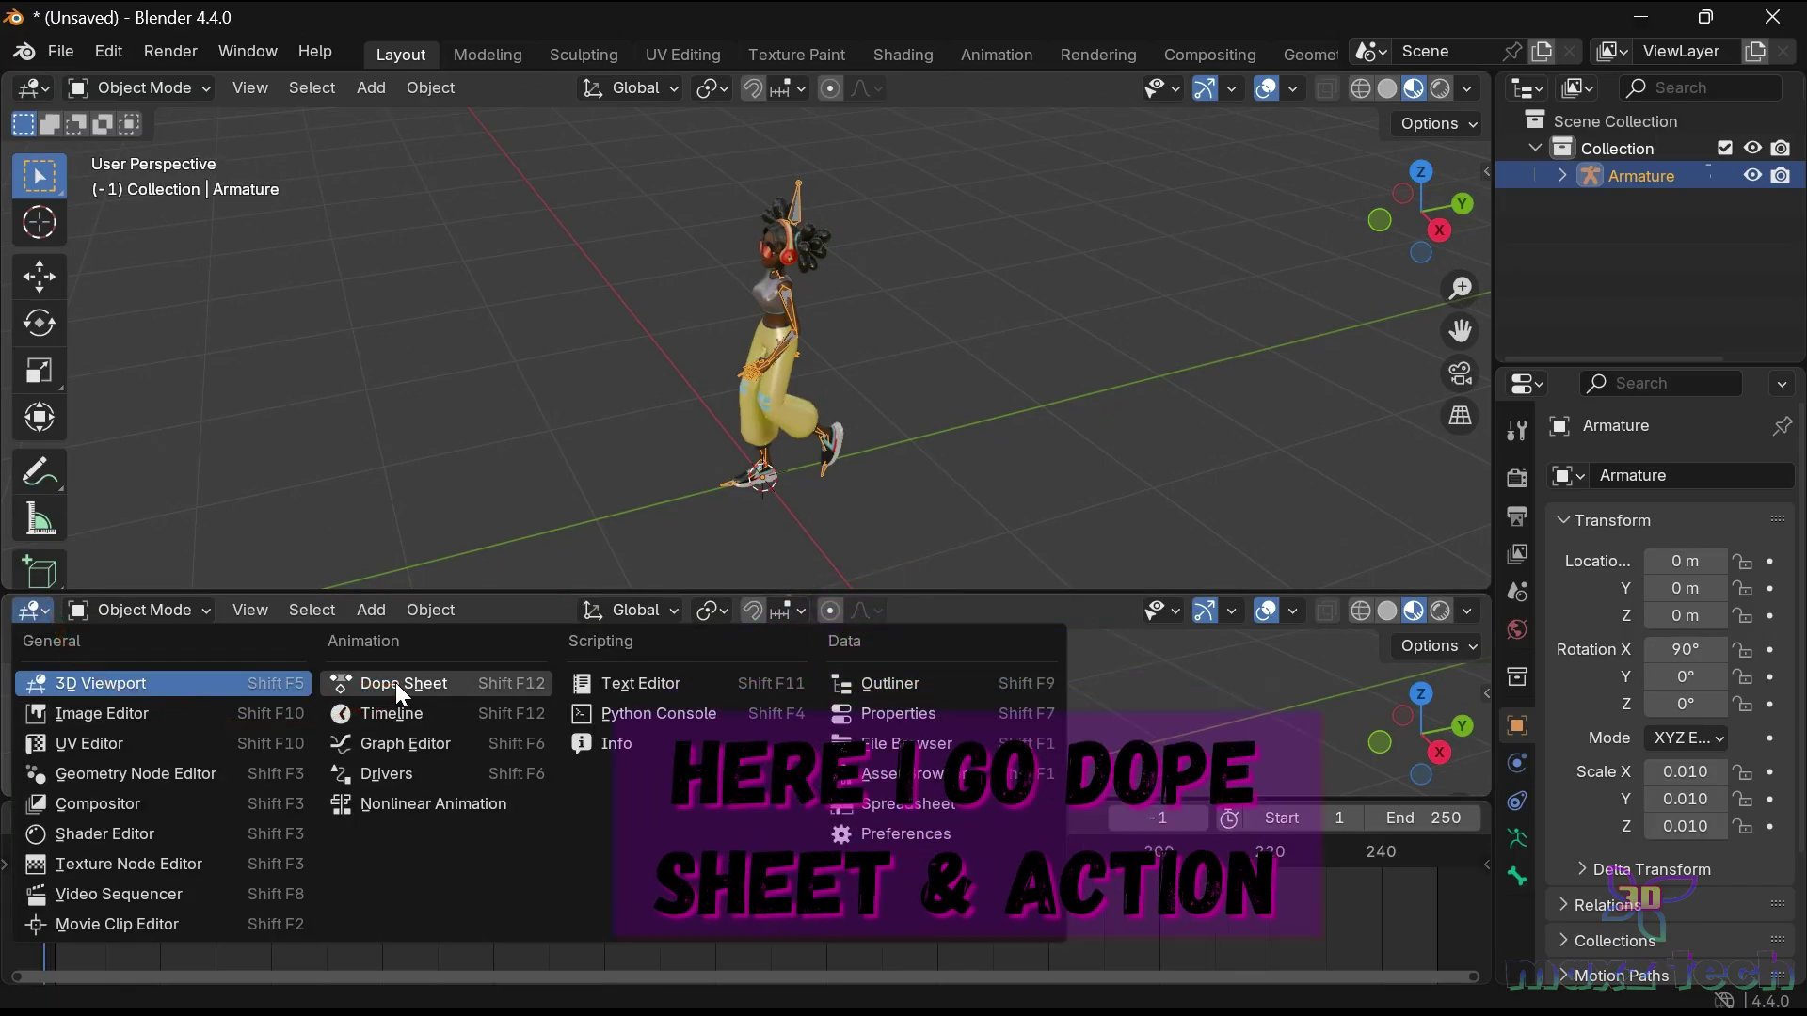
pyautogui.click(396, 681)
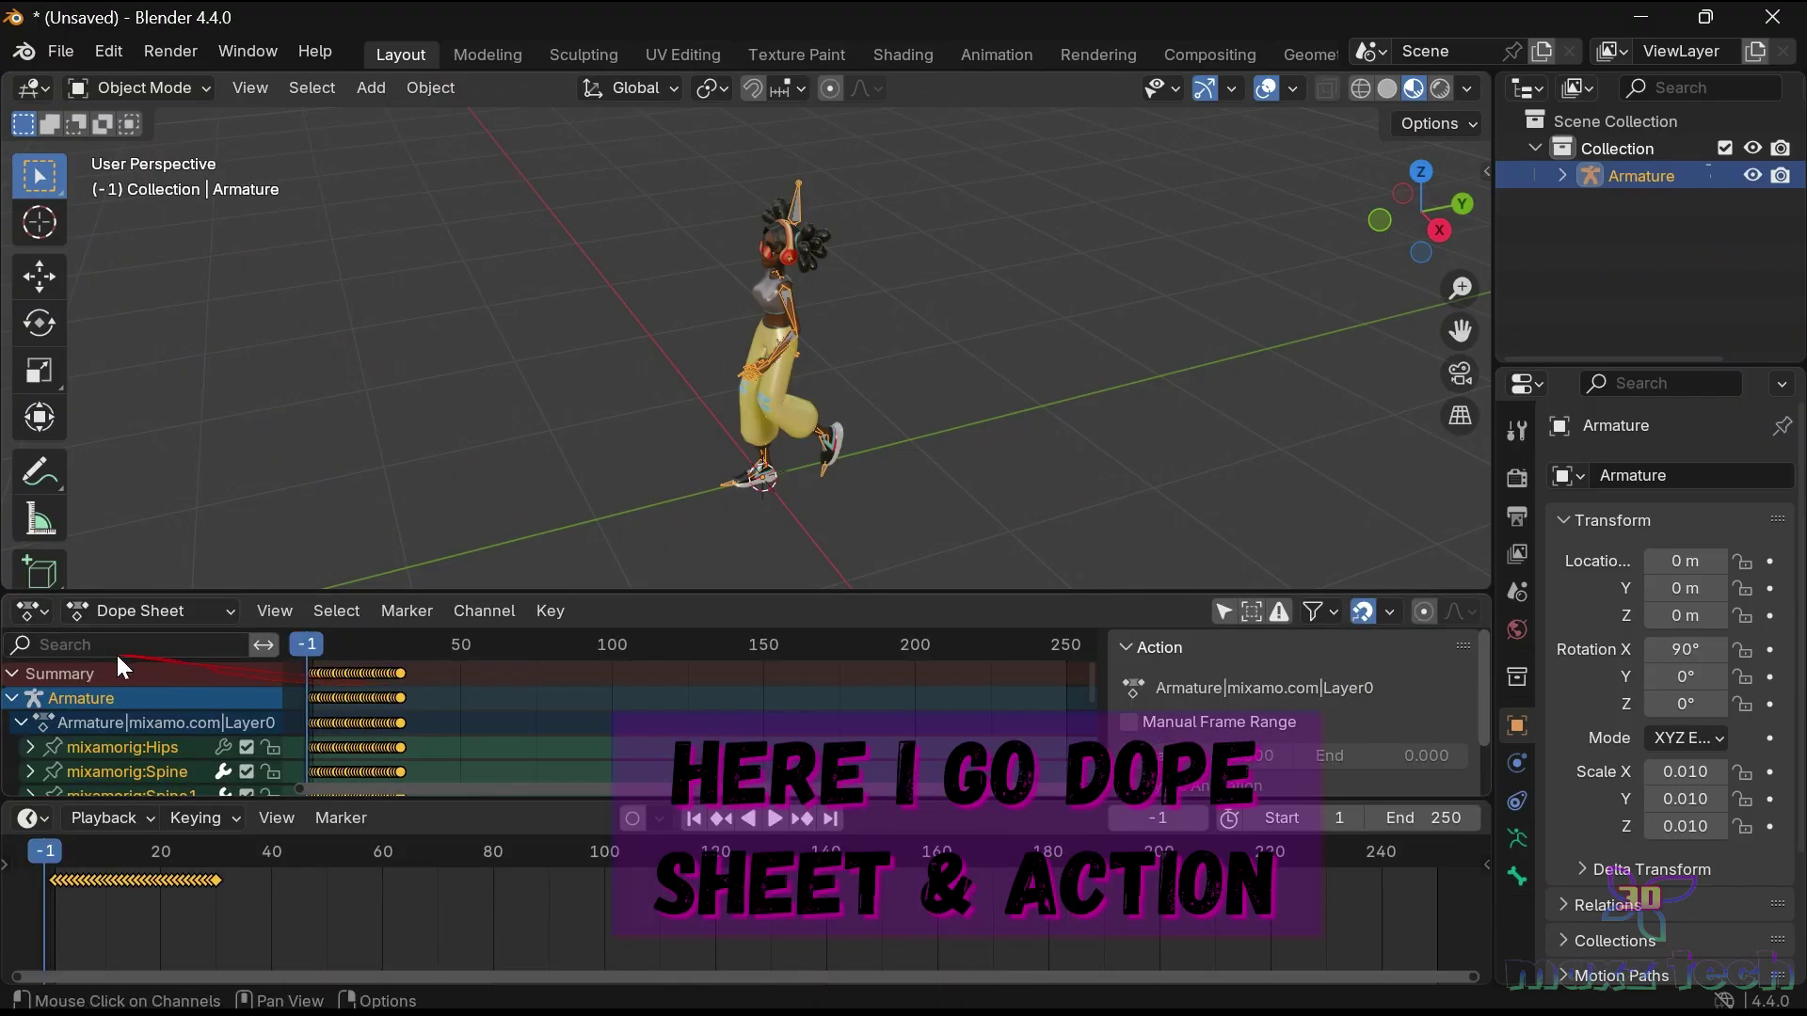
# In the Action Editor, rename the armature's action to Walk and give it a fake user.
pyautogui.click(148, 613)
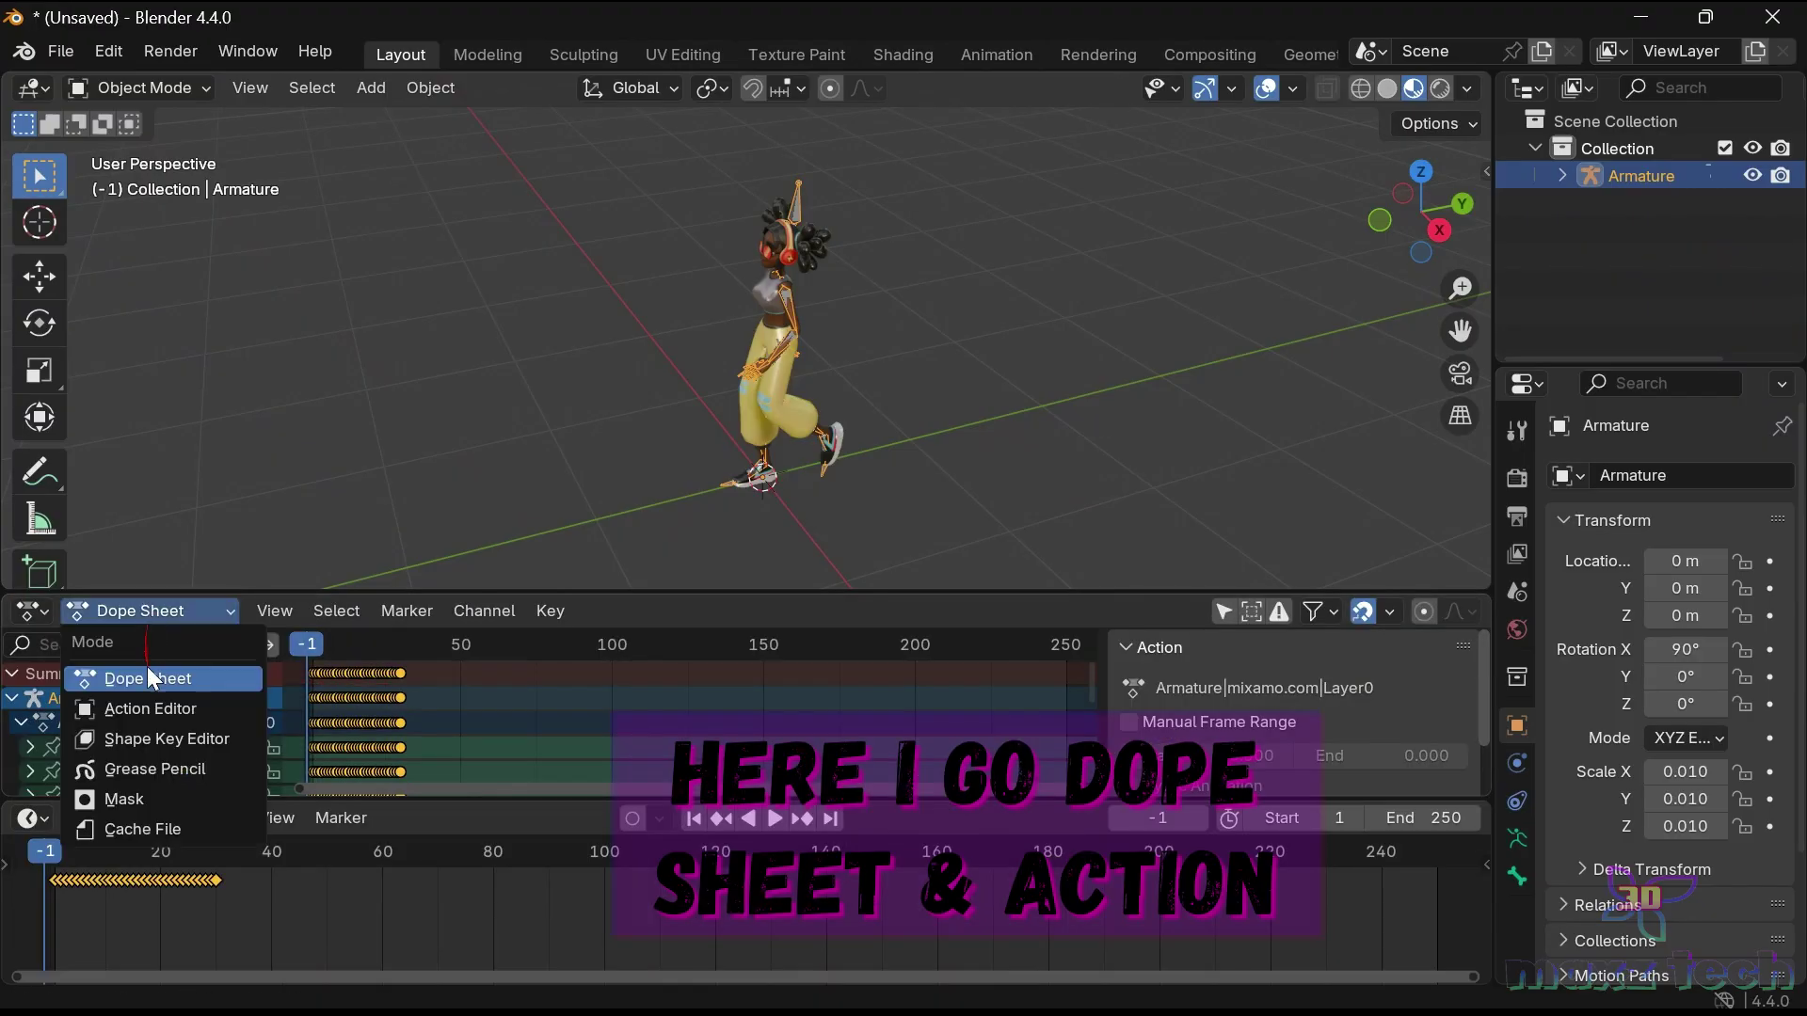
pyautogui.click(145, 715)
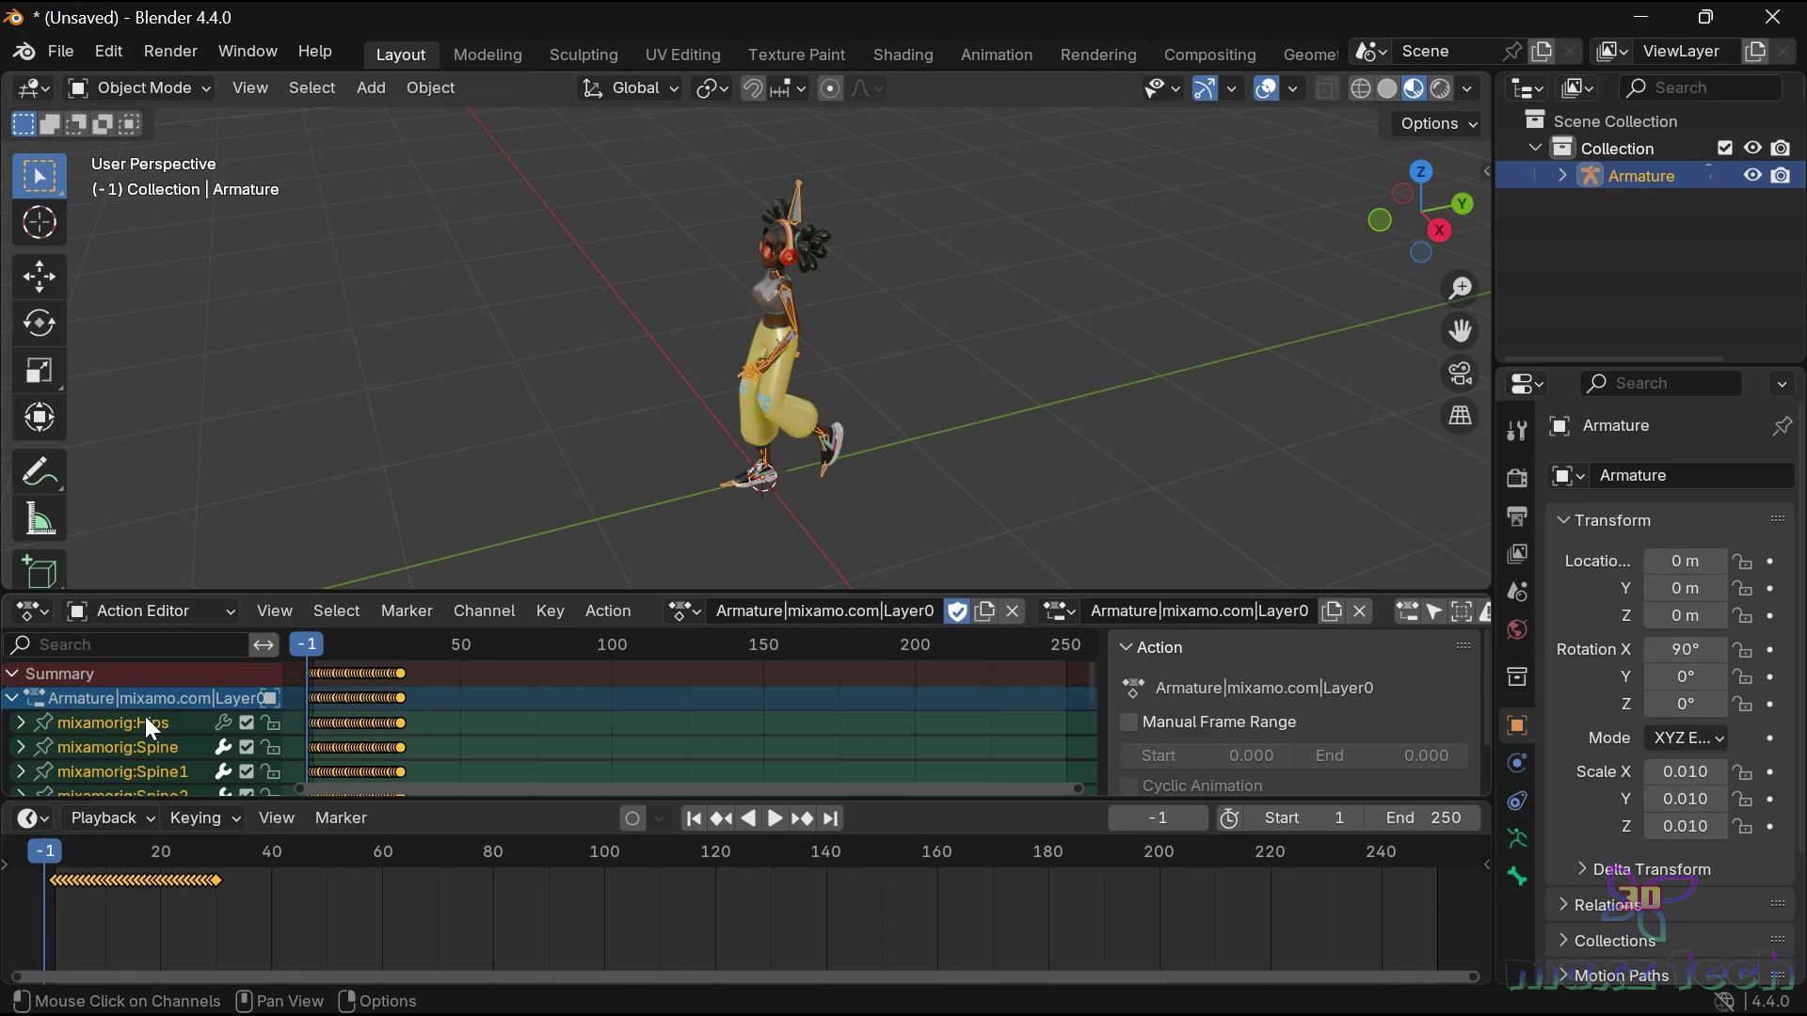
pyautogui.click(856, 199)
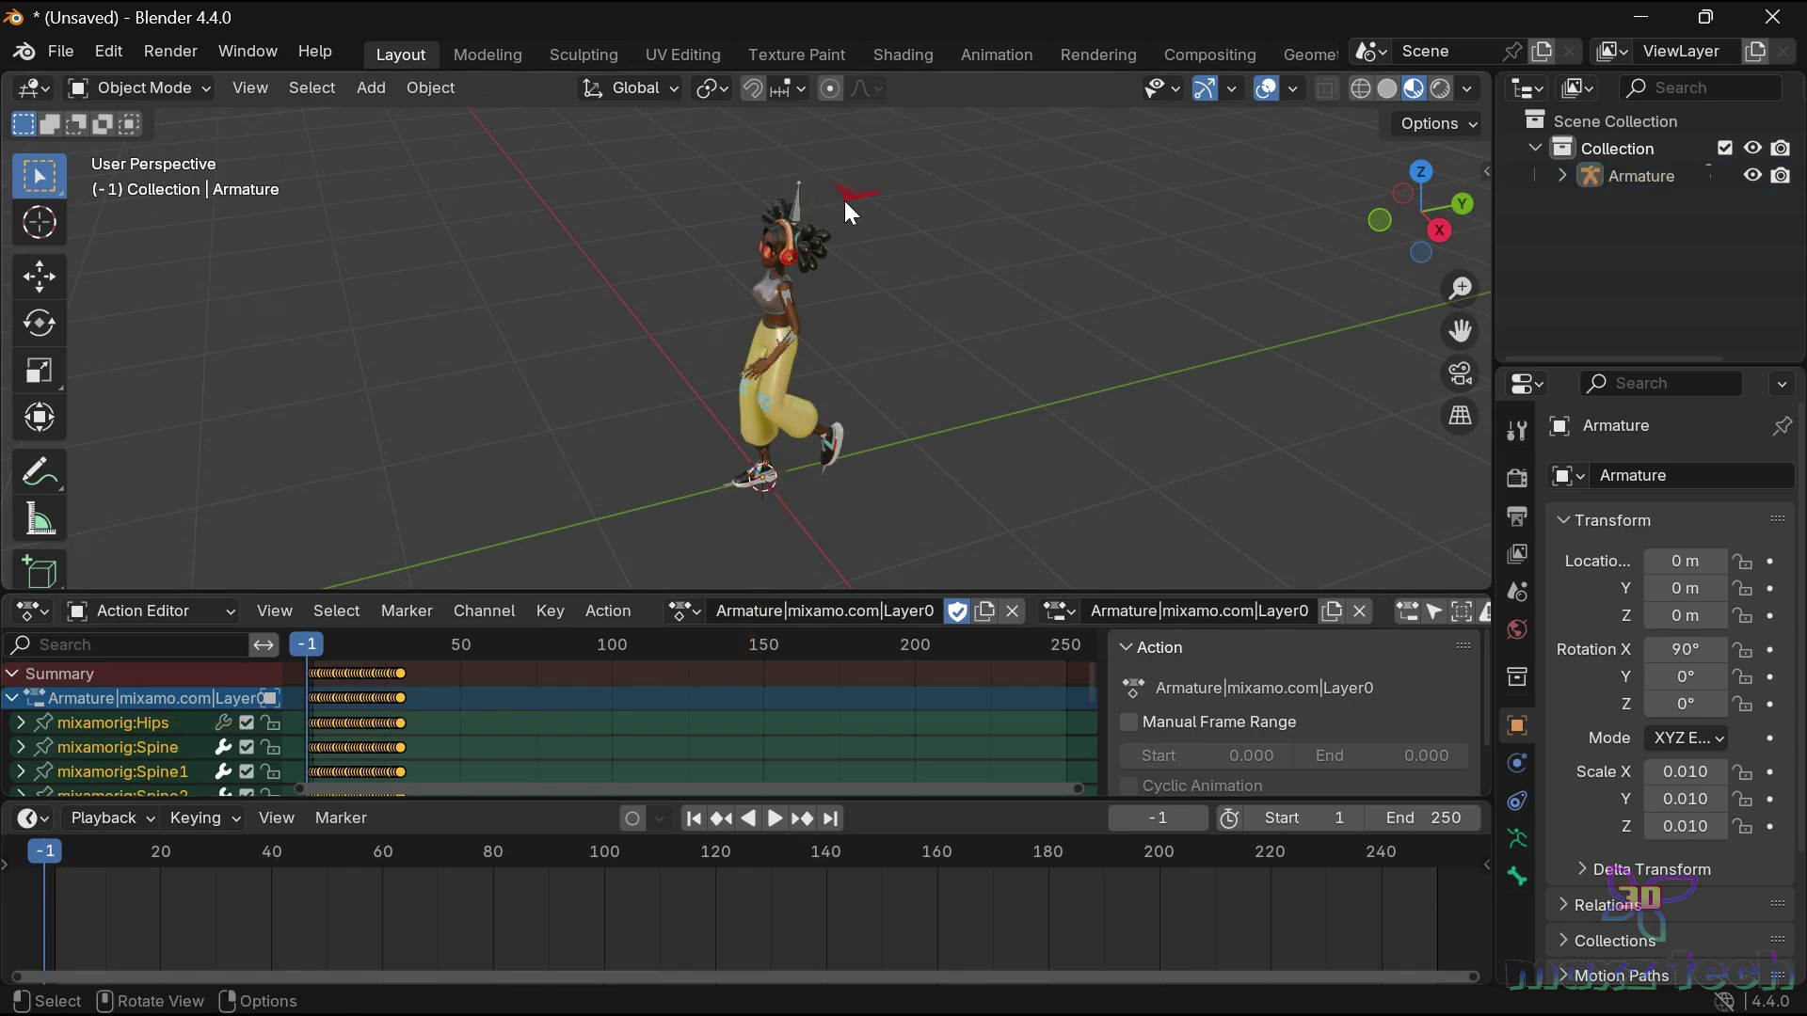
pyautogui.click(800, 205)
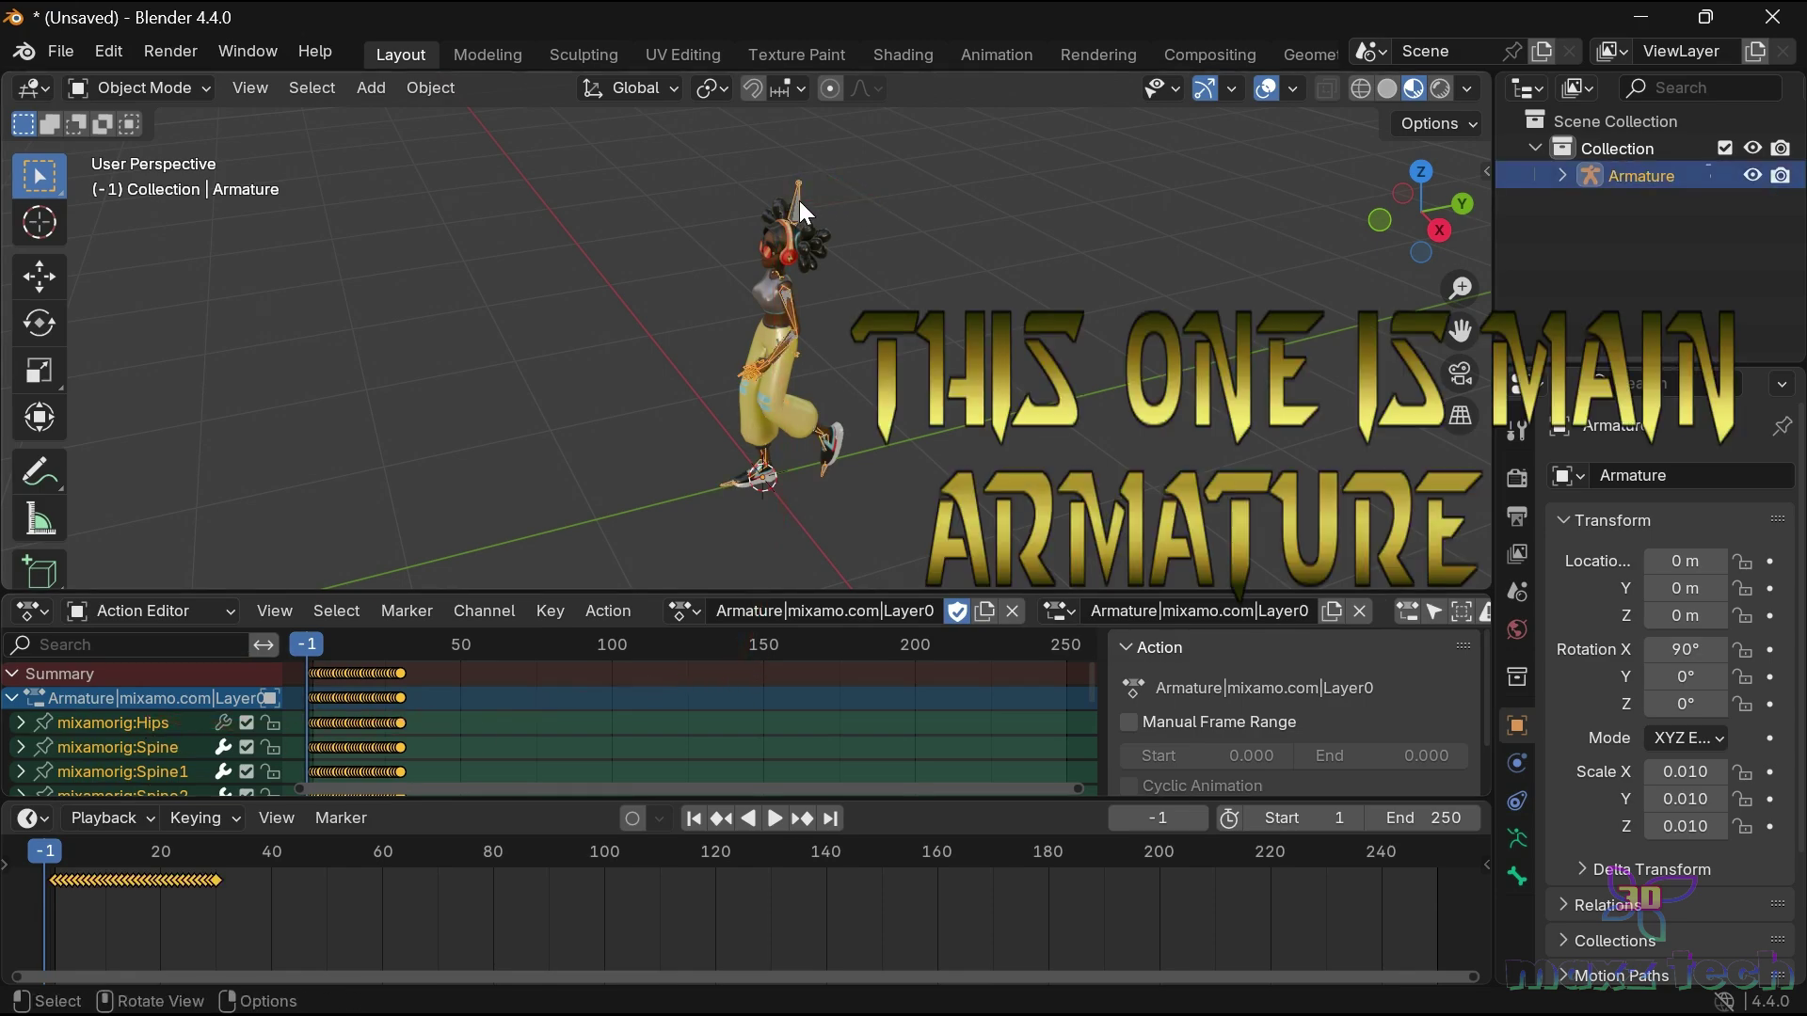
pyautogui.doubleClick(846, 607)
pyautogui.write('Walk')
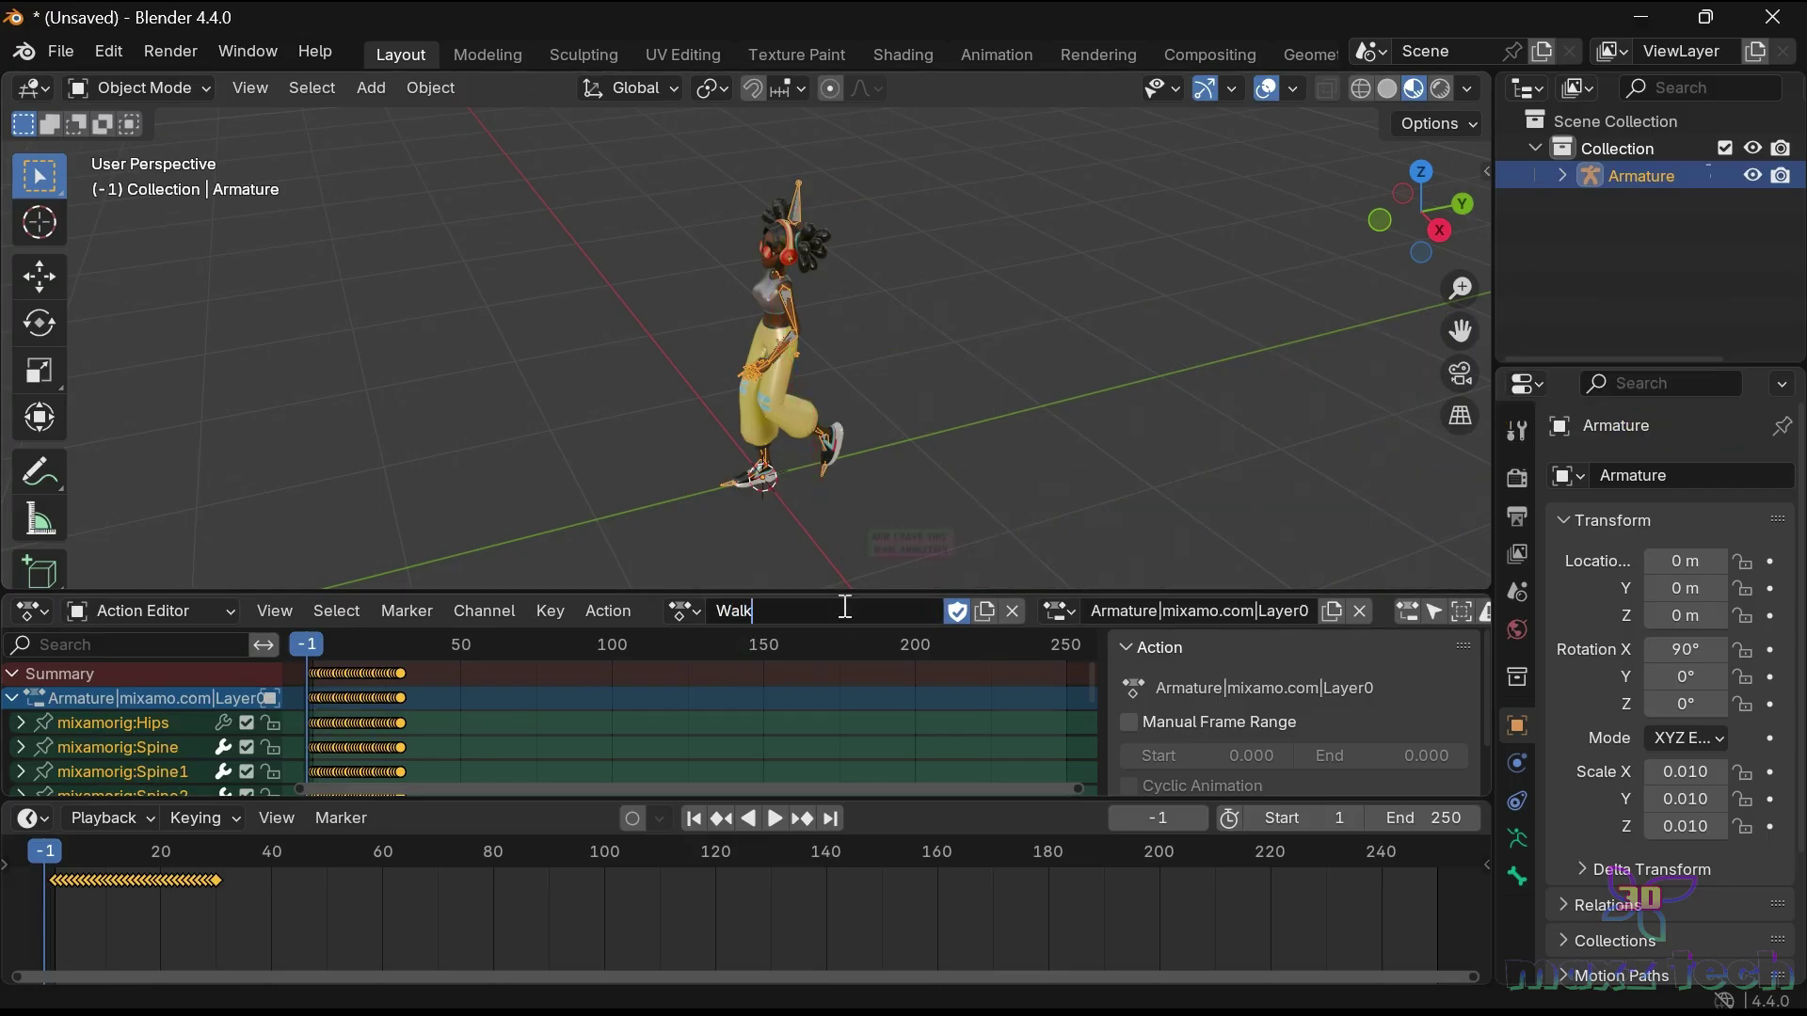
pyautogui.press('Return')
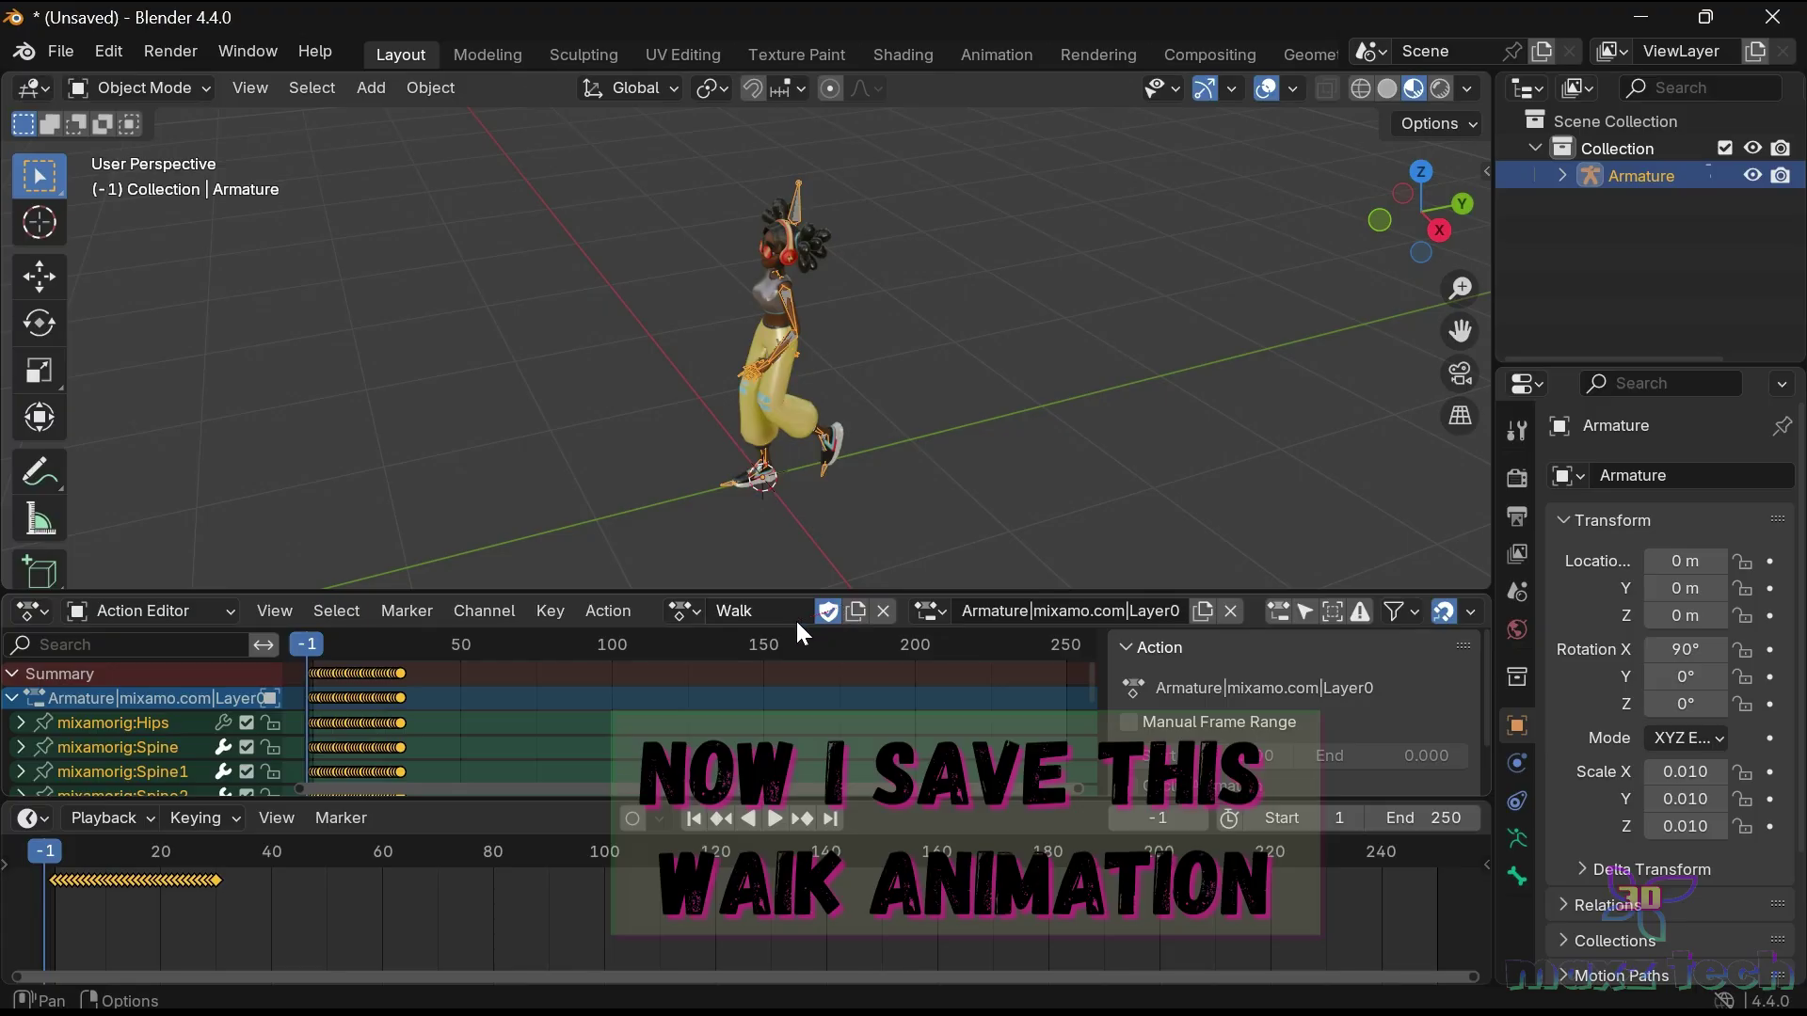
pyautogui.click(830, 611)
# Rename the armature object to Walk in the Outliner.
pyautogui.doubleClick(1658, 176)
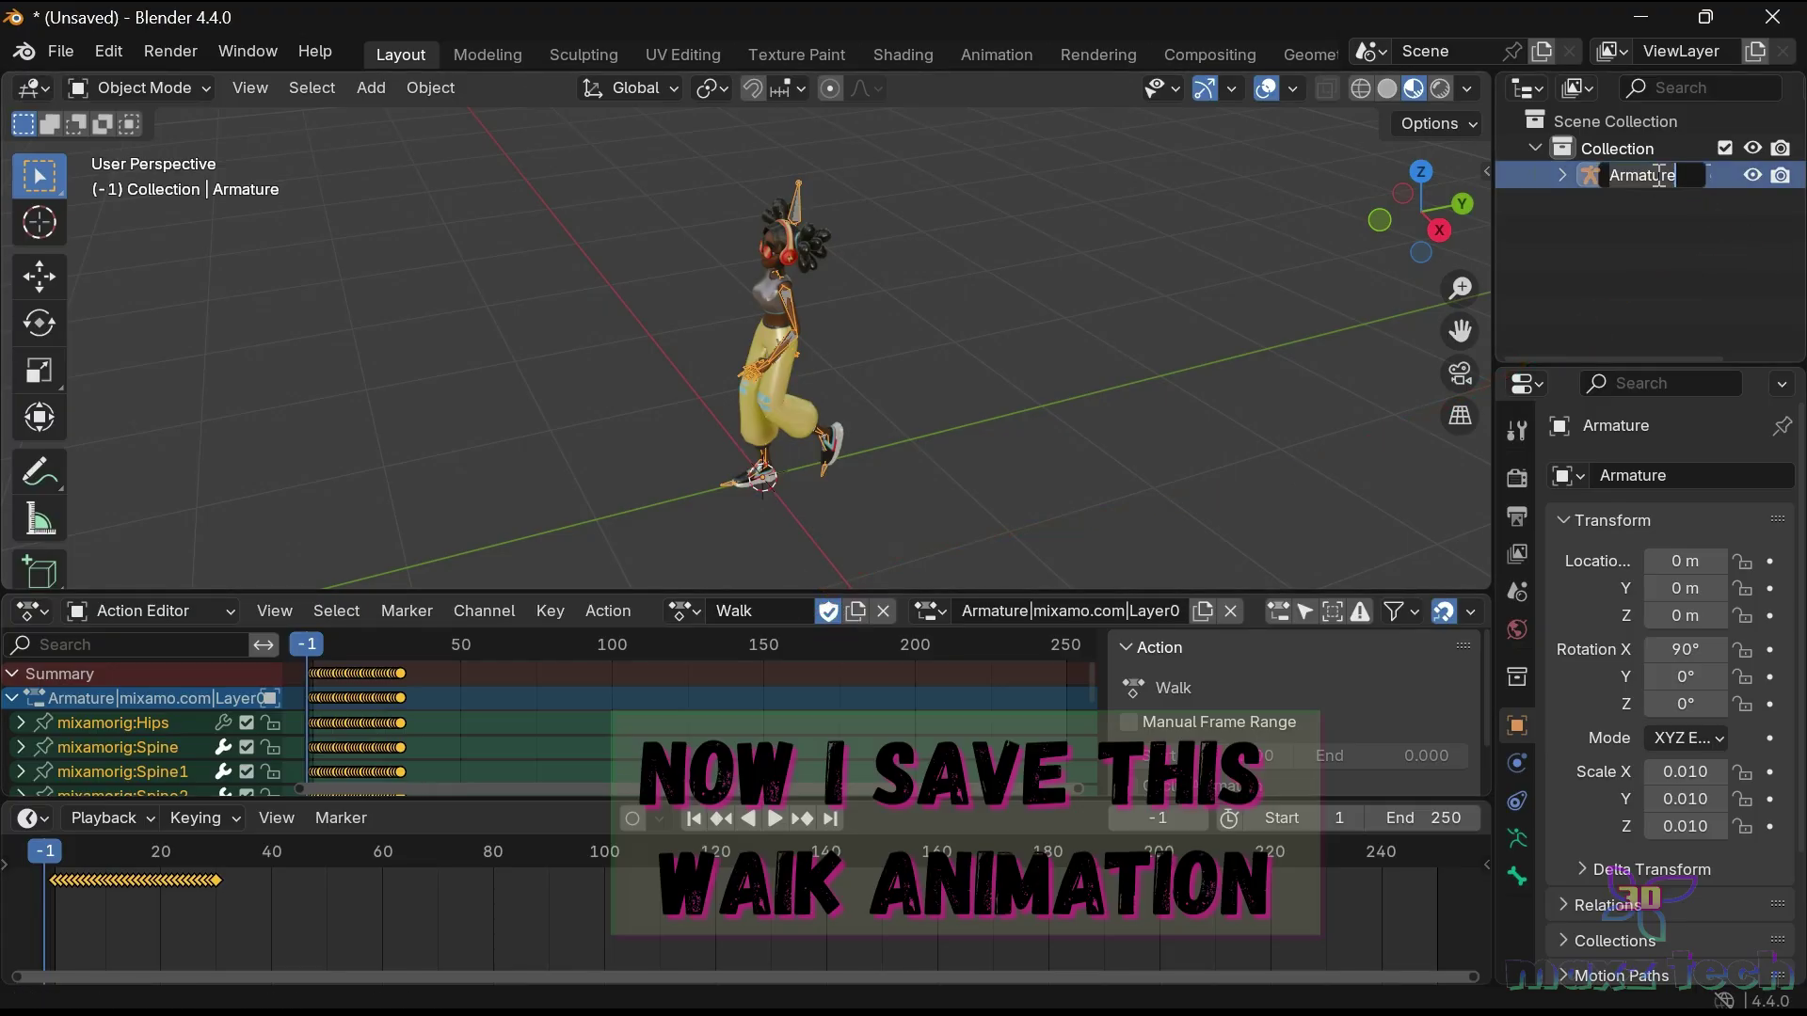
pyautogui.write('Walk')
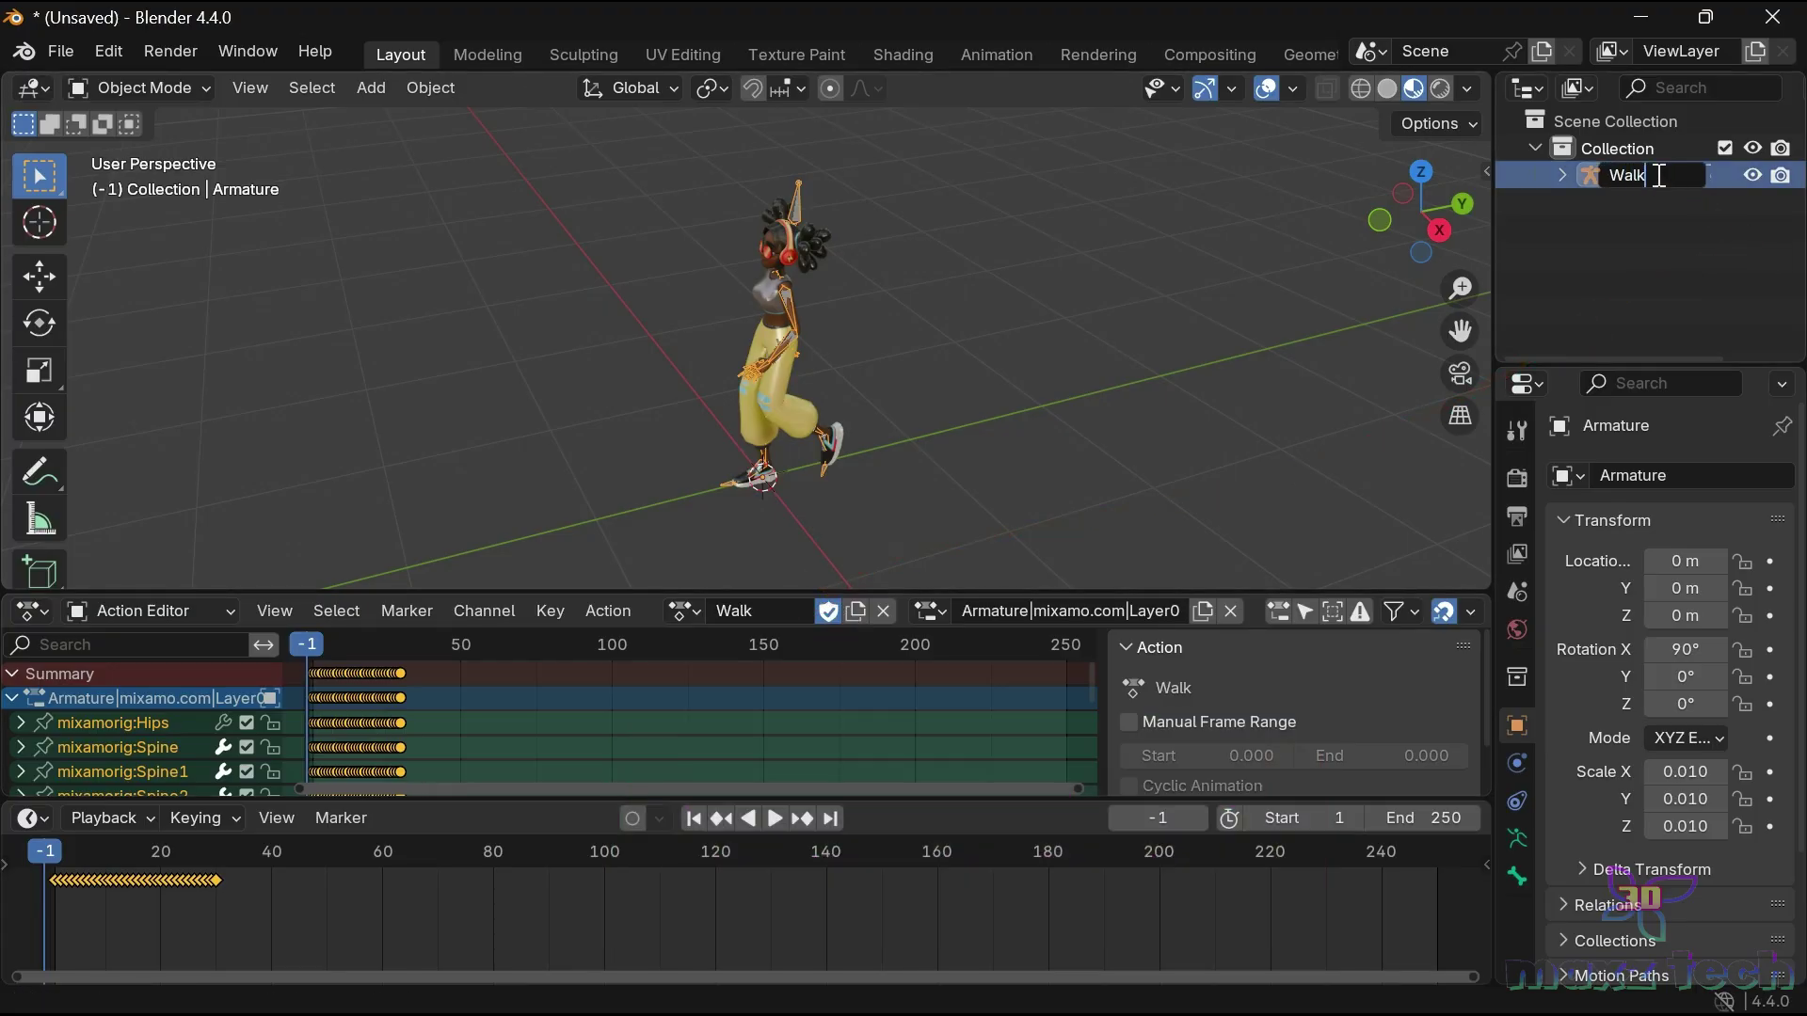
pyautogui.press('Return')
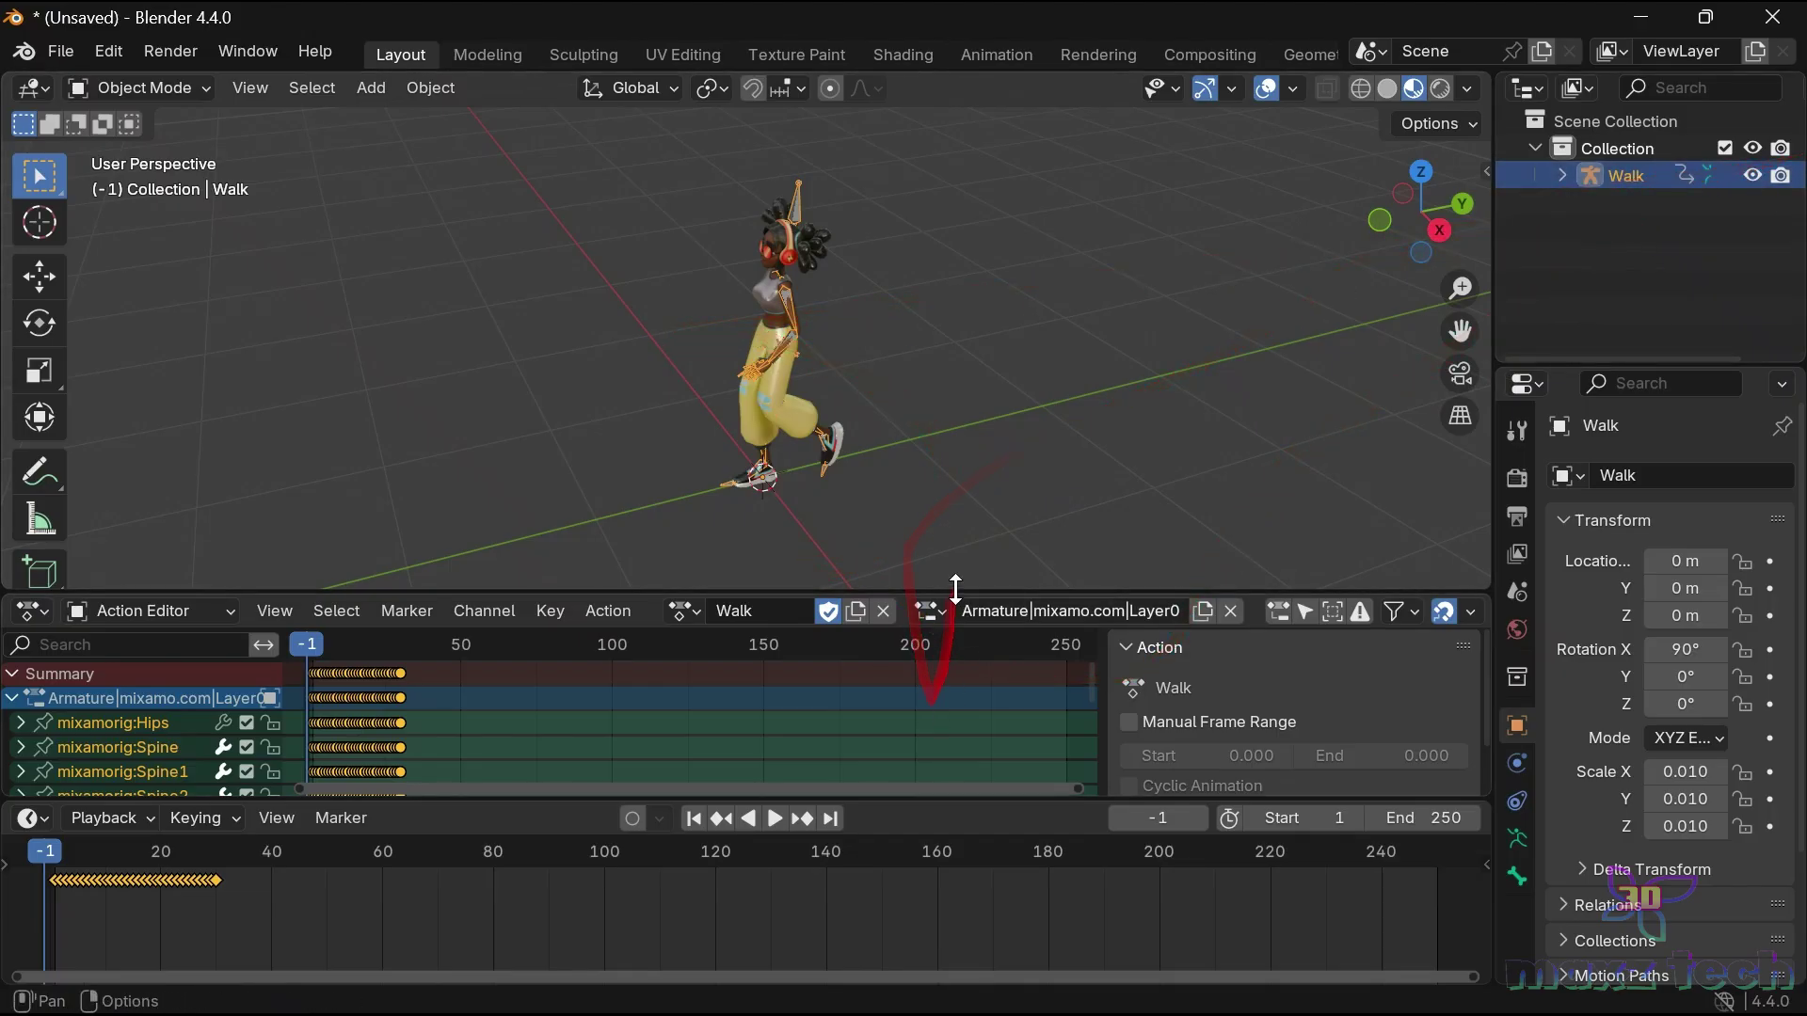
pyautogui.moveTo(958, 585); pyautogui.dragTo(958, 553)
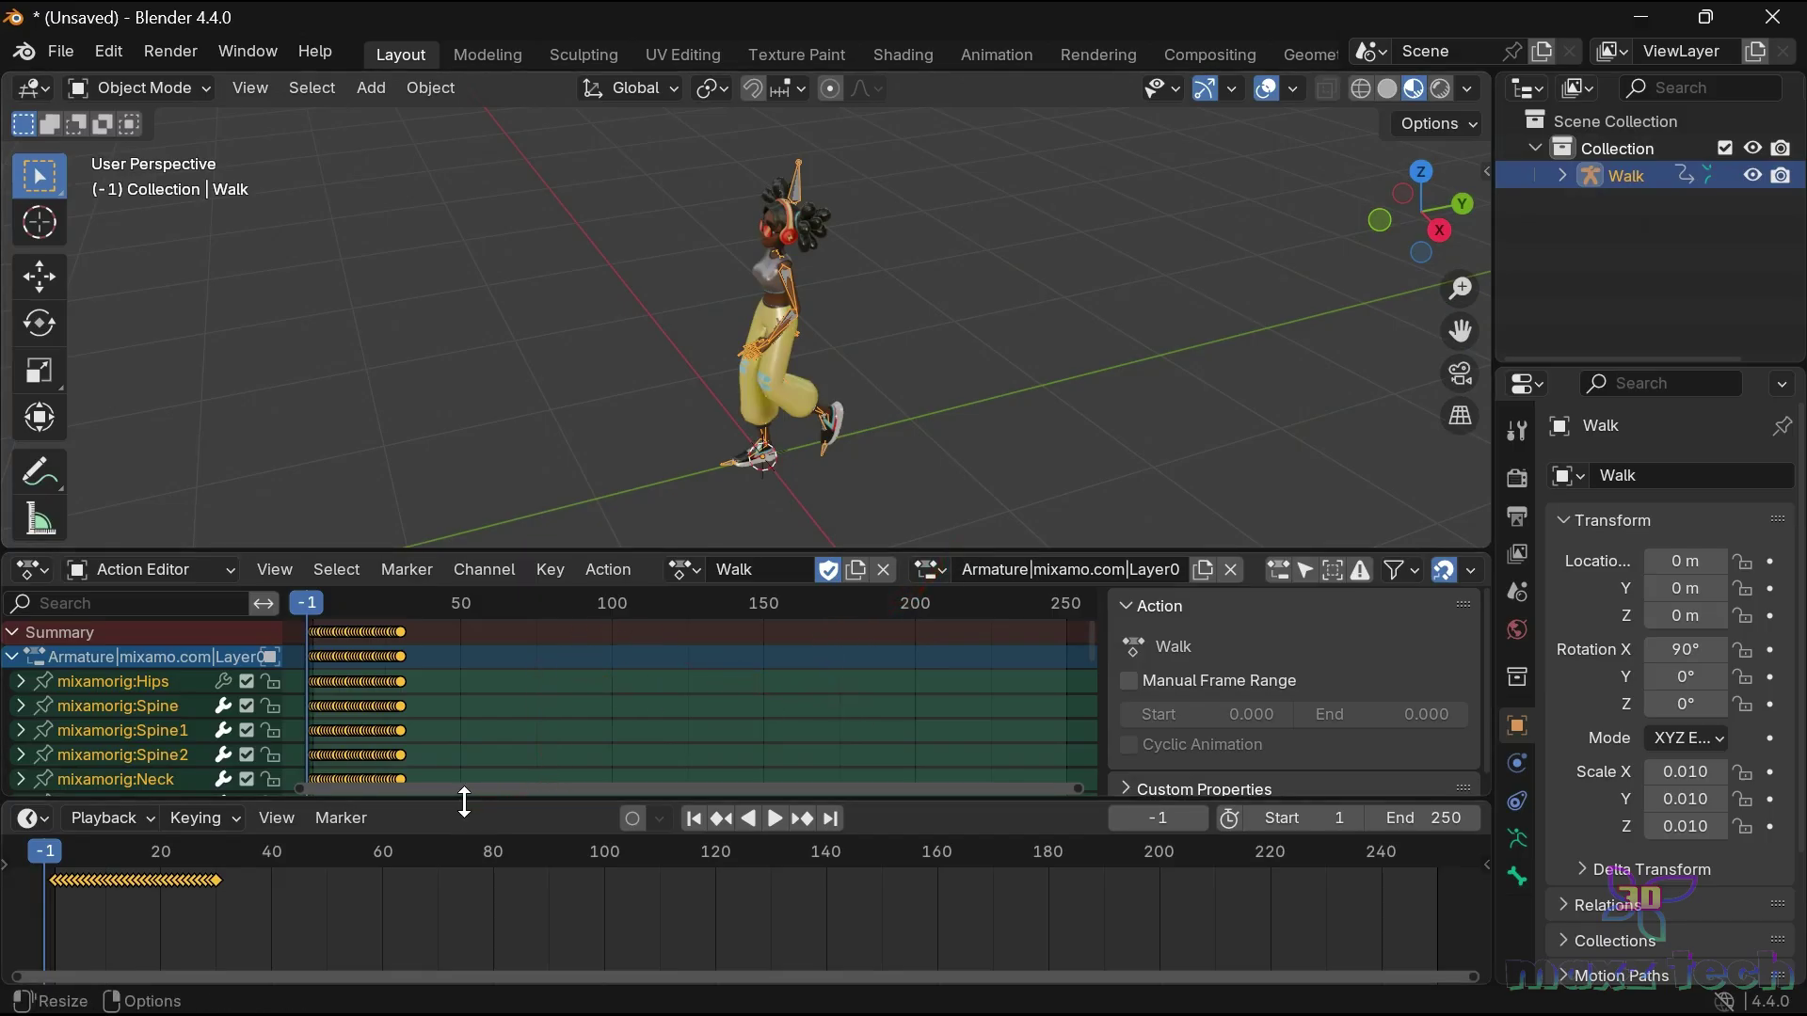
# Turn the timeline area into the Nonlinear Animation editor.
pyautogui.moveTo(464, 803); pyautogui.dragTo(452, 750)
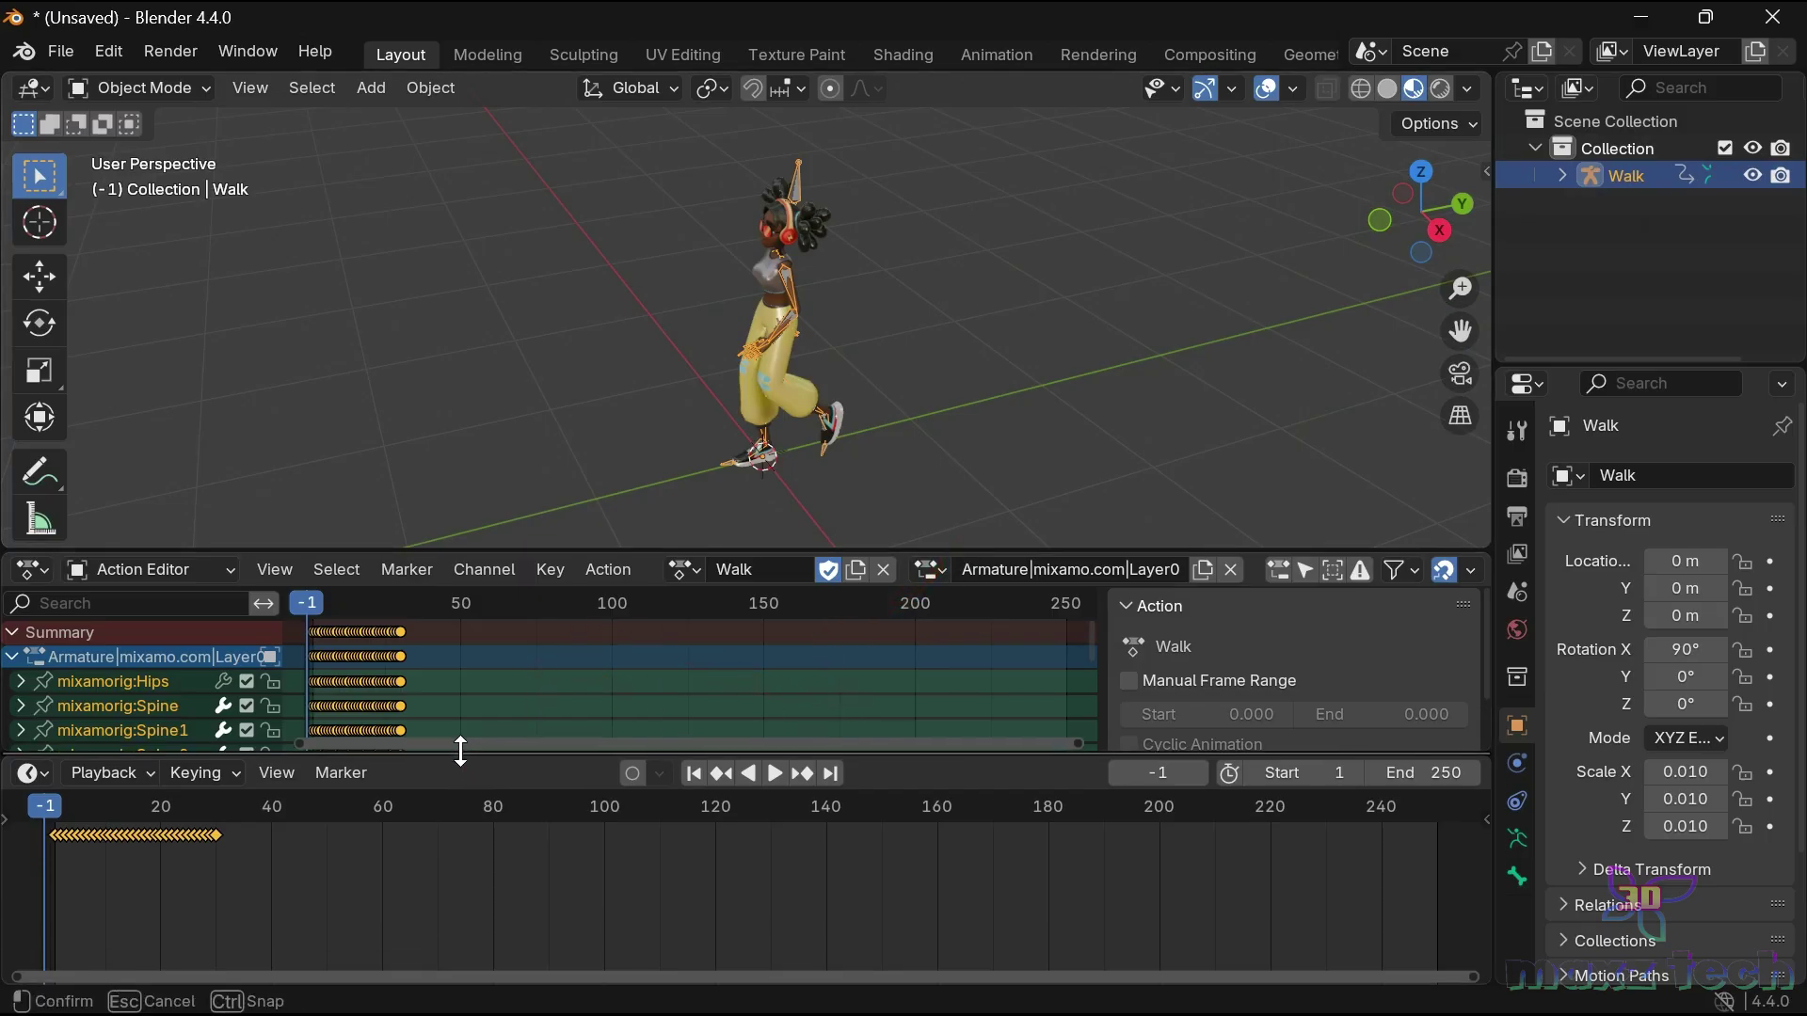
pyautogui.click(40, 772)
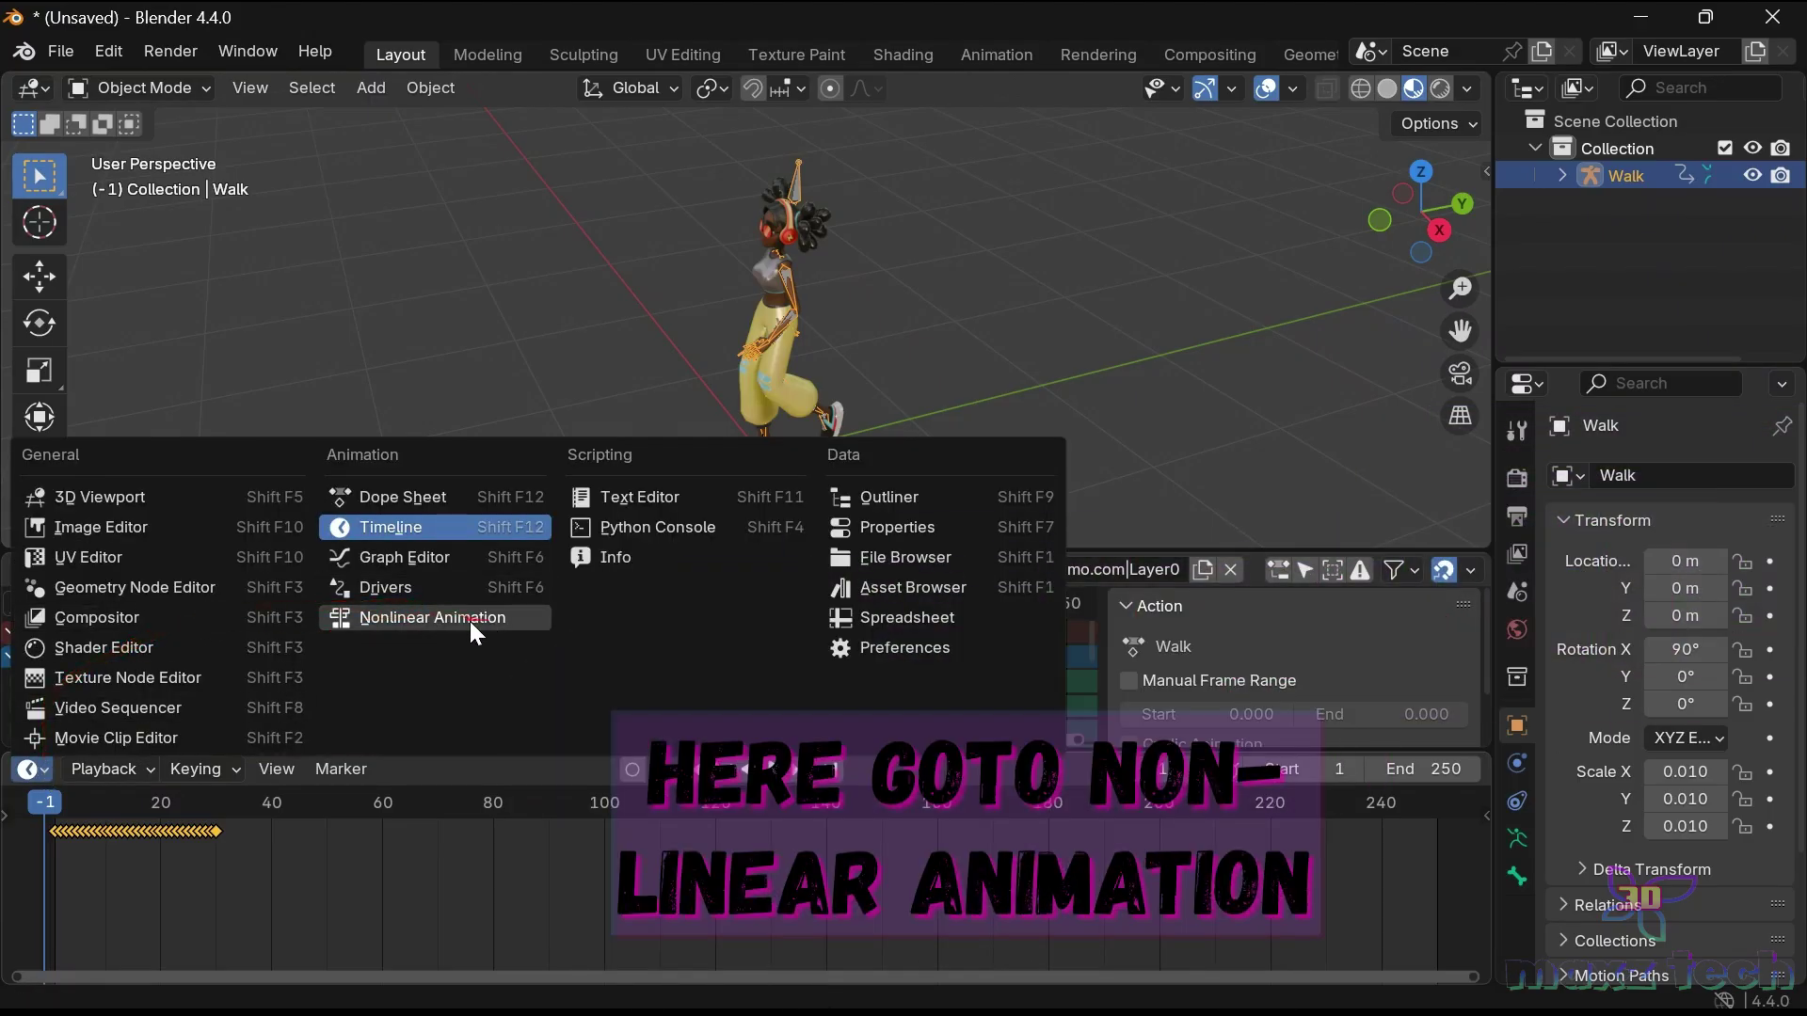
pyautogui.click(408, 616)
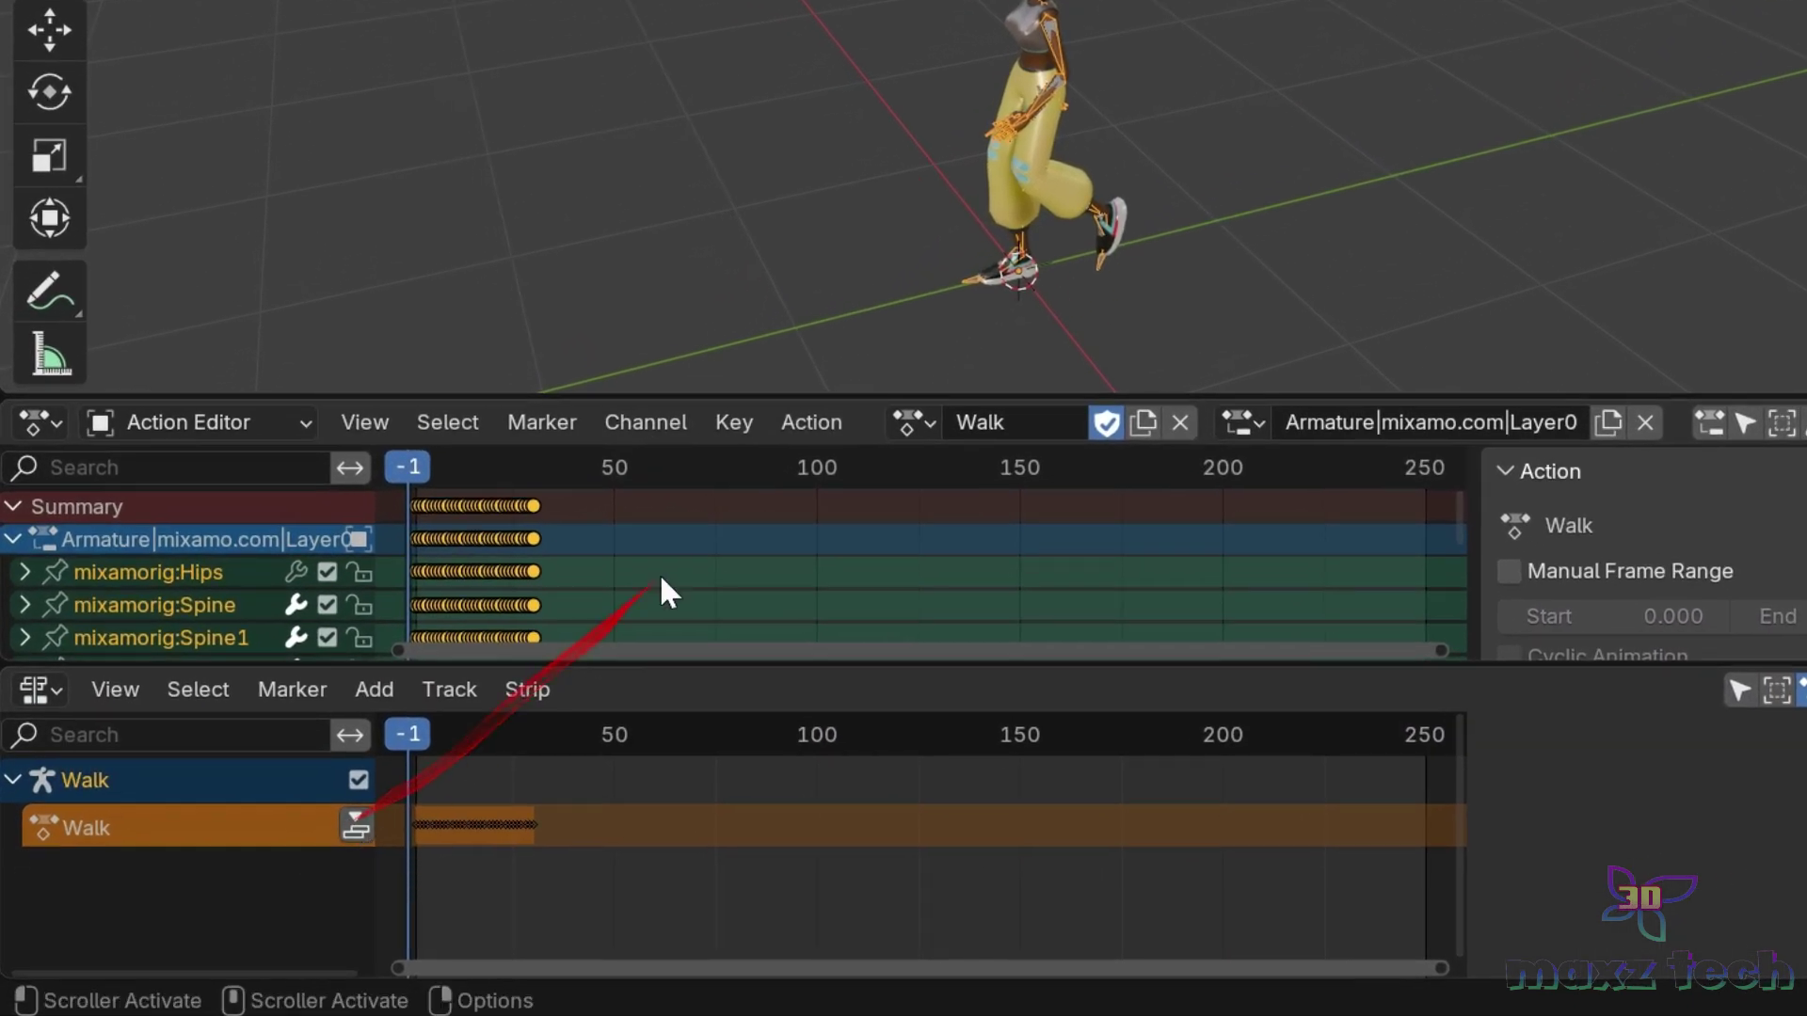
# Push the Walk action down into an NLA strip and play back to check it.
pyautogui.click(803, 426)
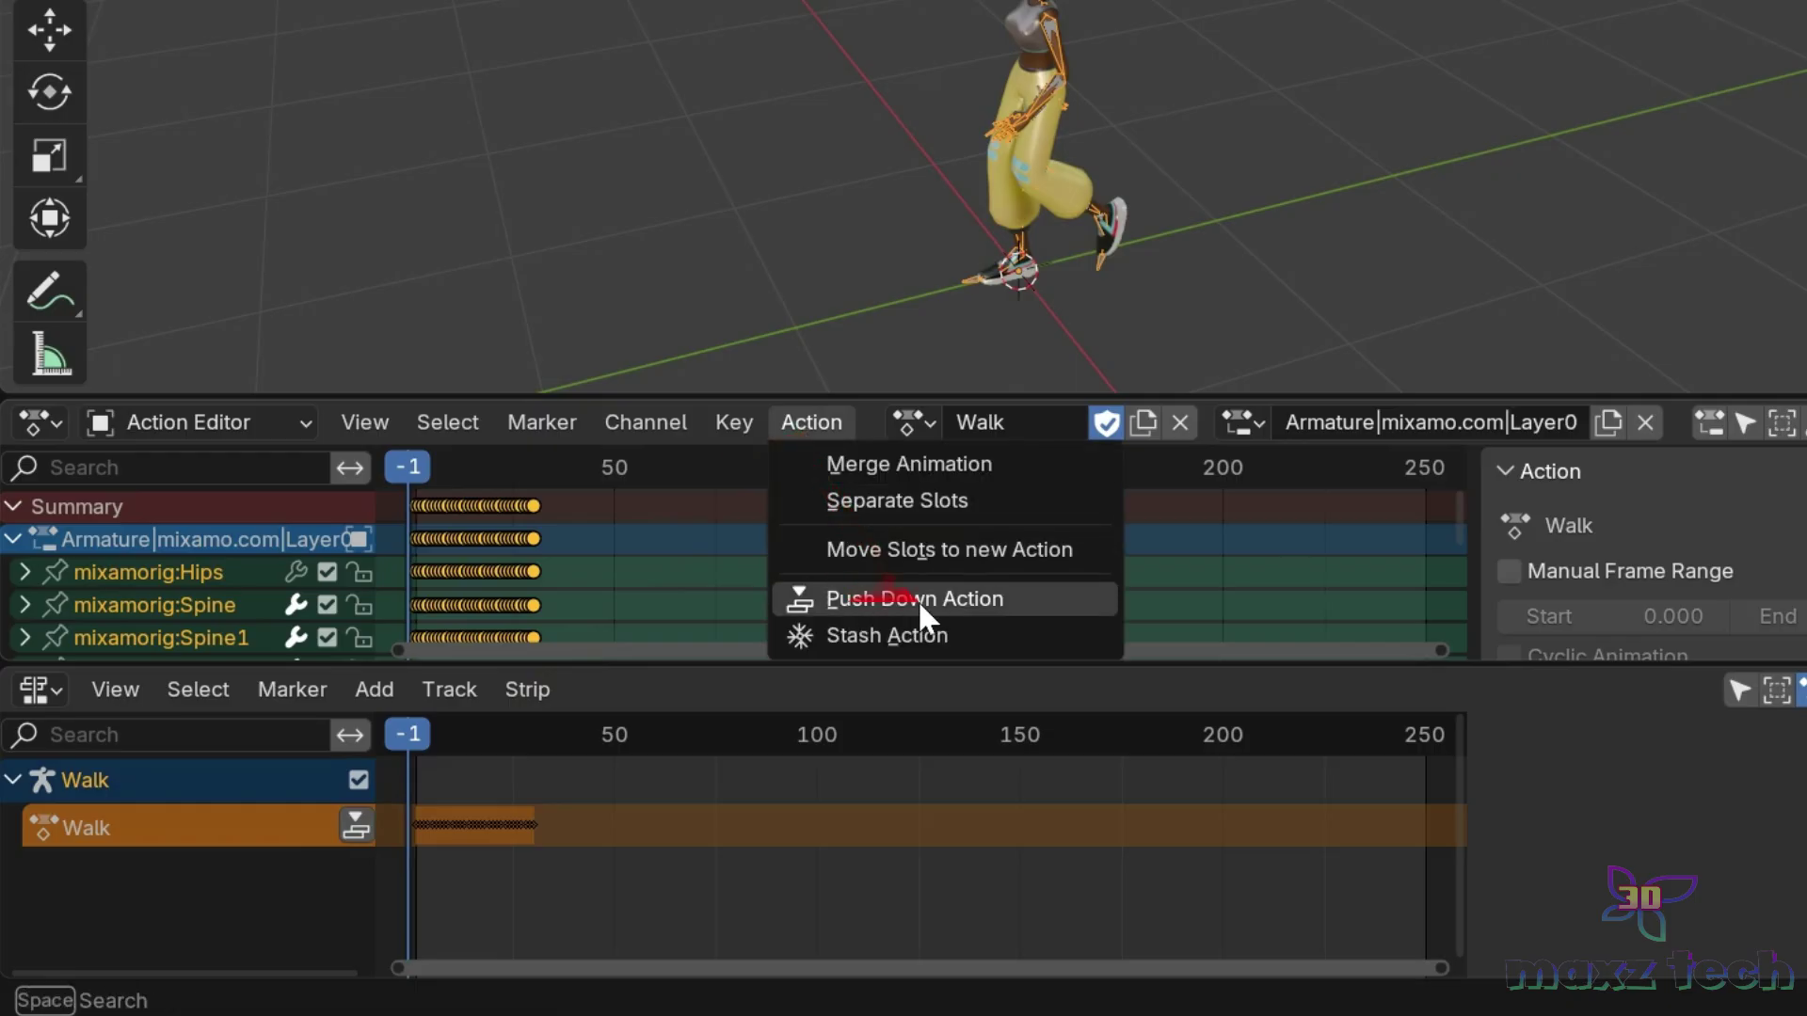
pyautogui.click(358, 828)
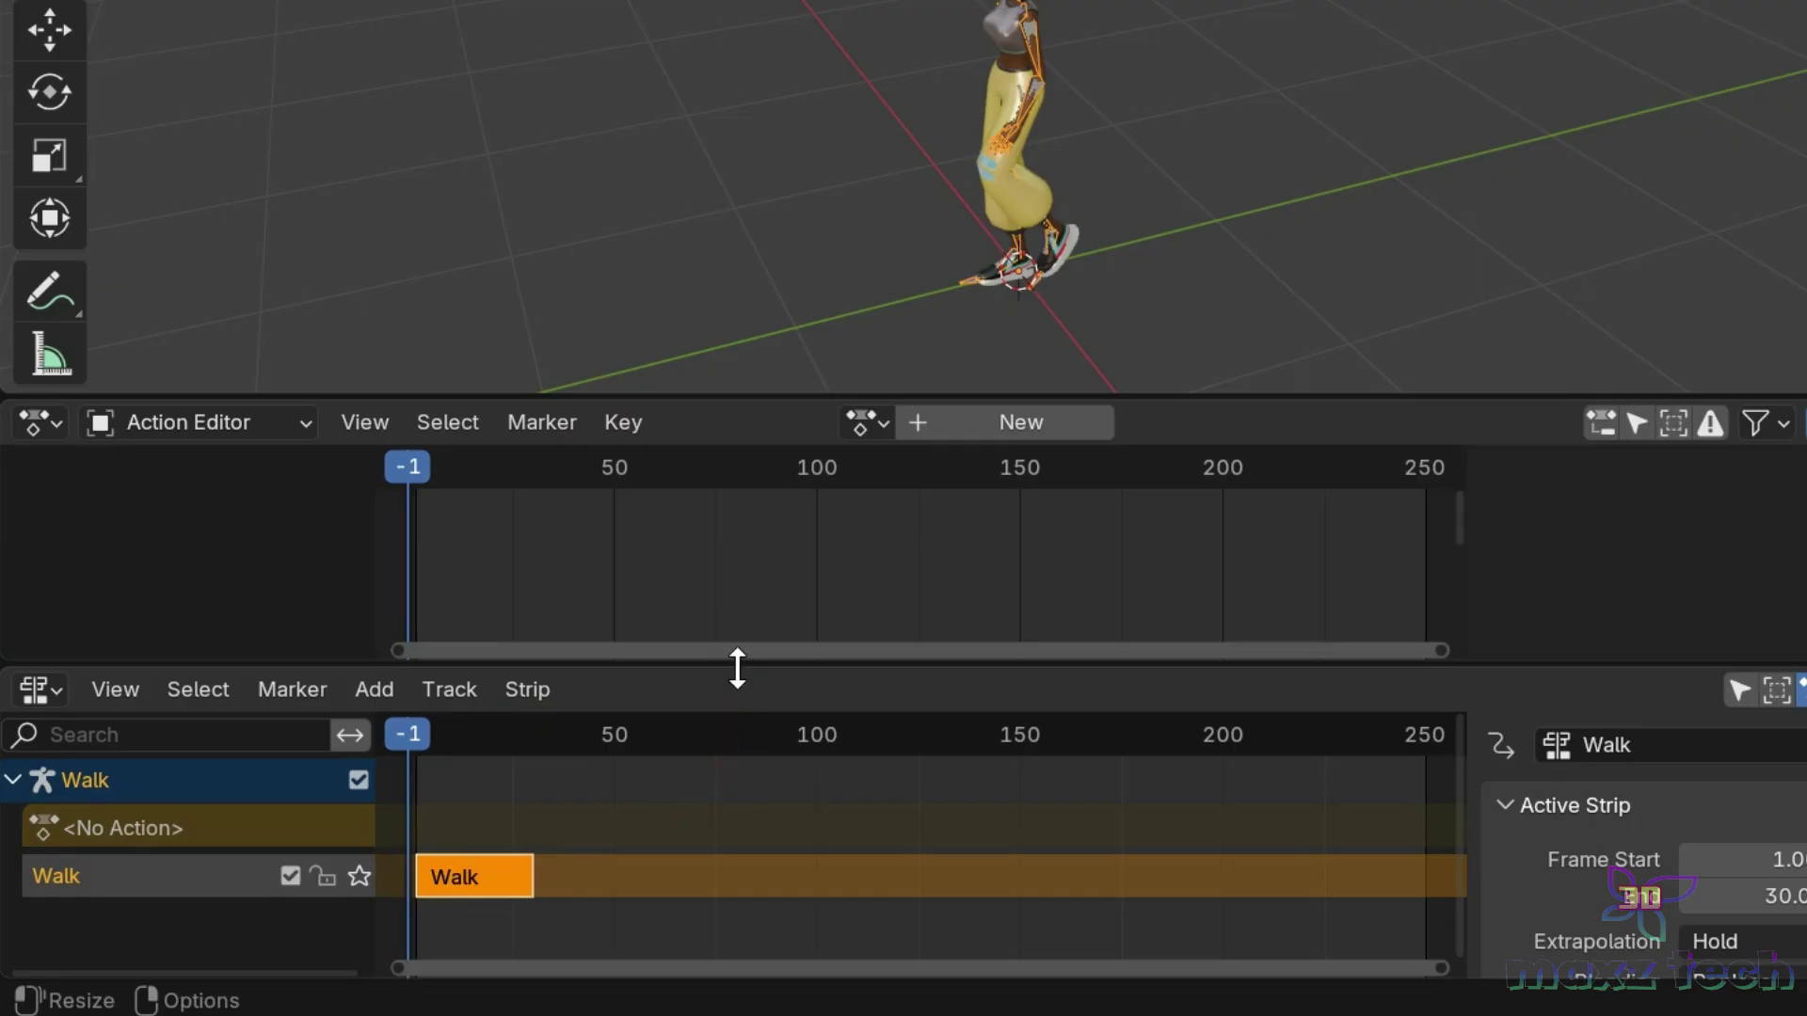
pyautogui.moveTo(738, 666); pyautogui.dragTo(722, 595)
pyautogui.press('space')
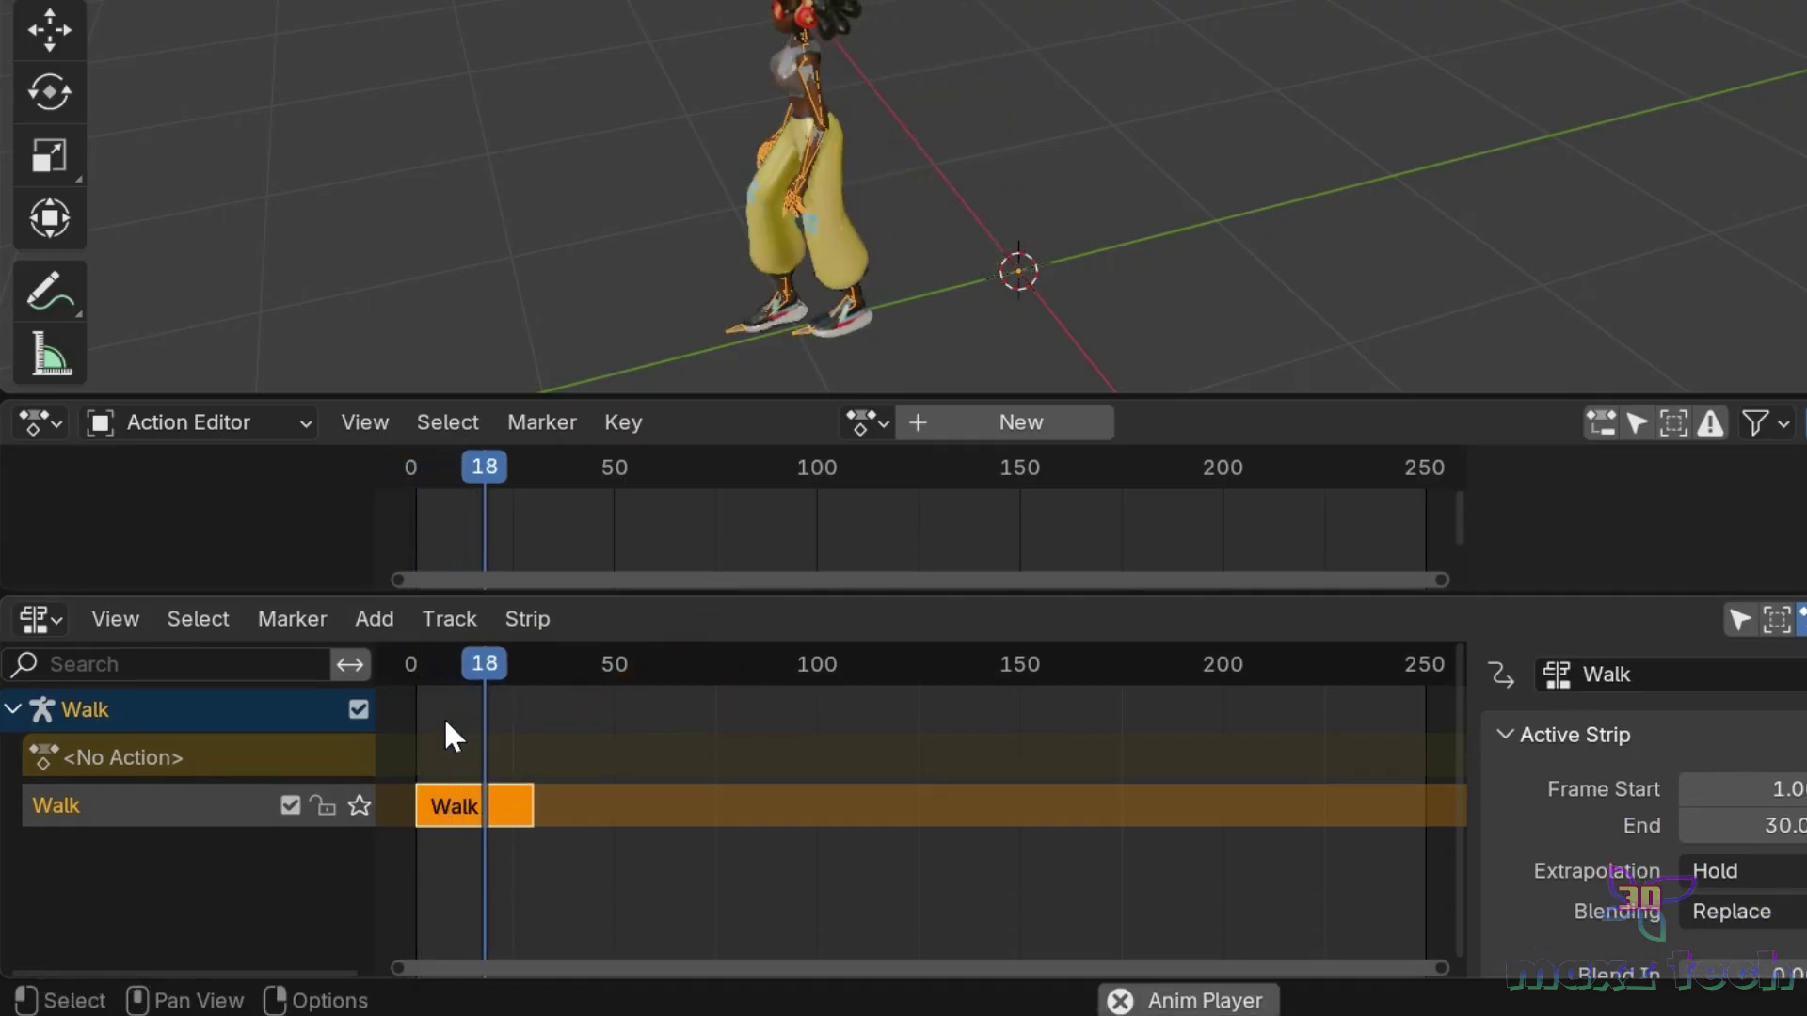
pyautogui.press('space')
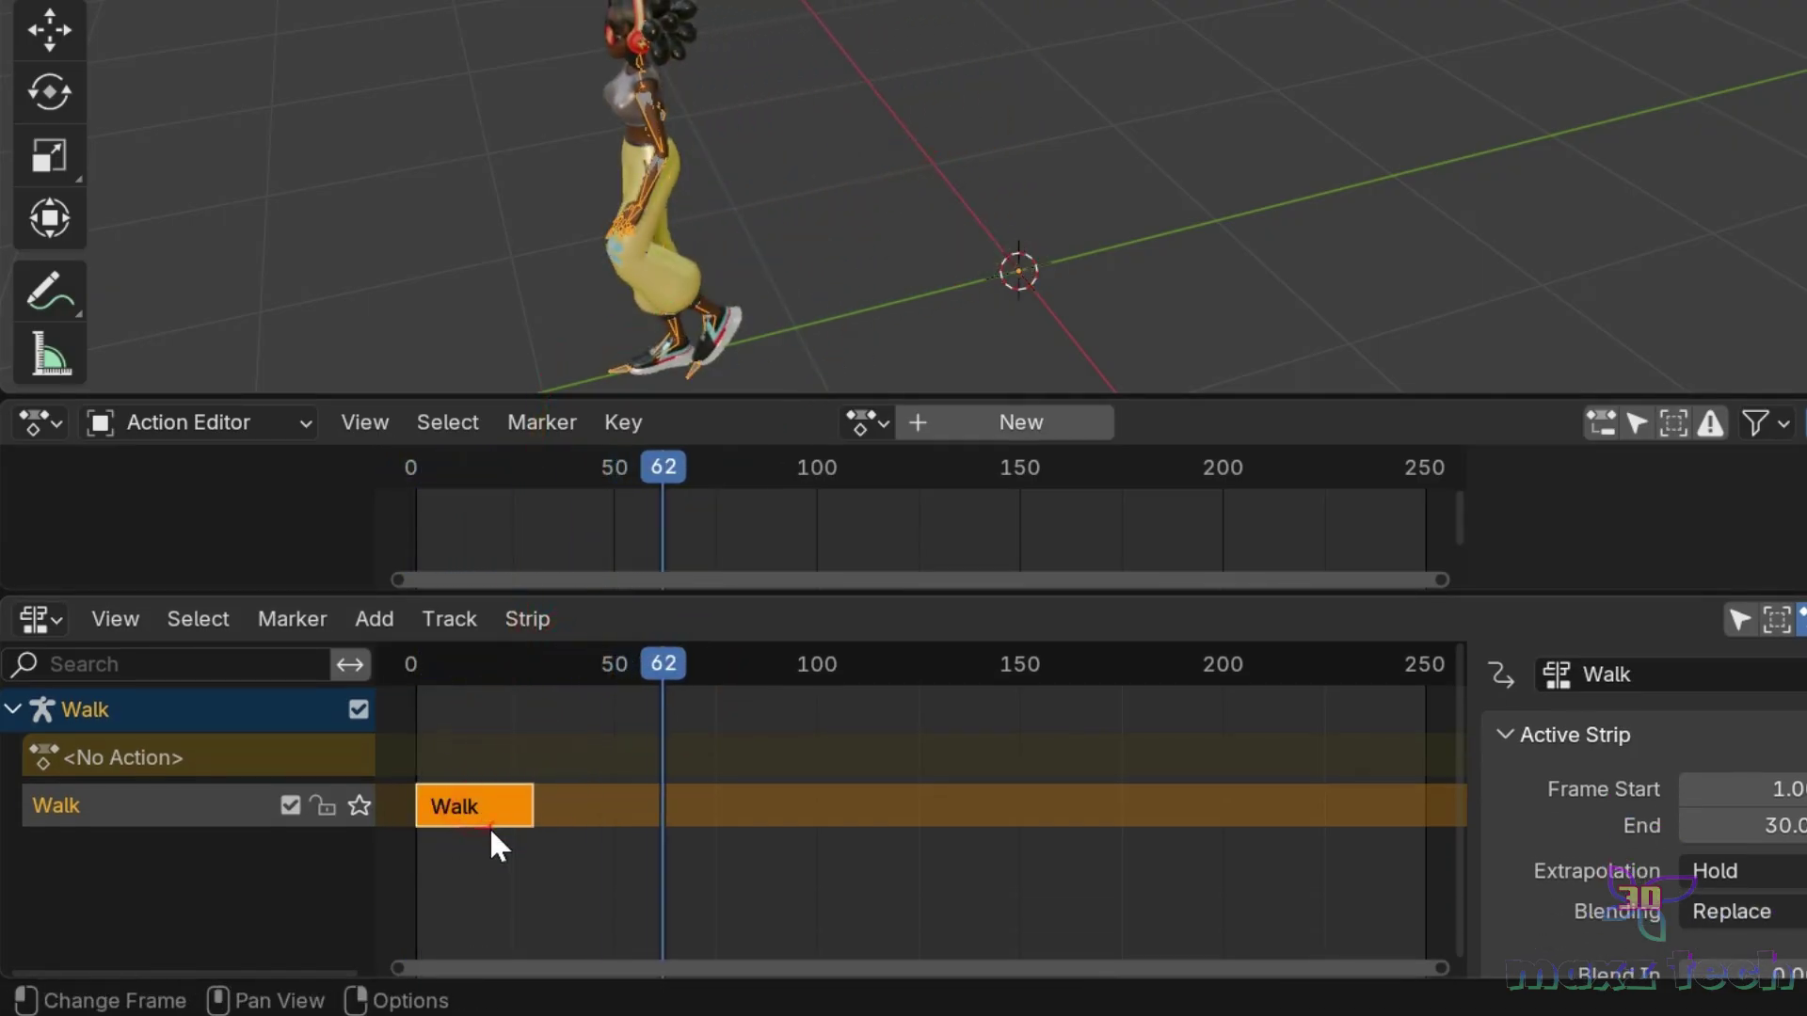
pyautogui.moveTo(520, 662); pyautogui.dragTo(543, 676)
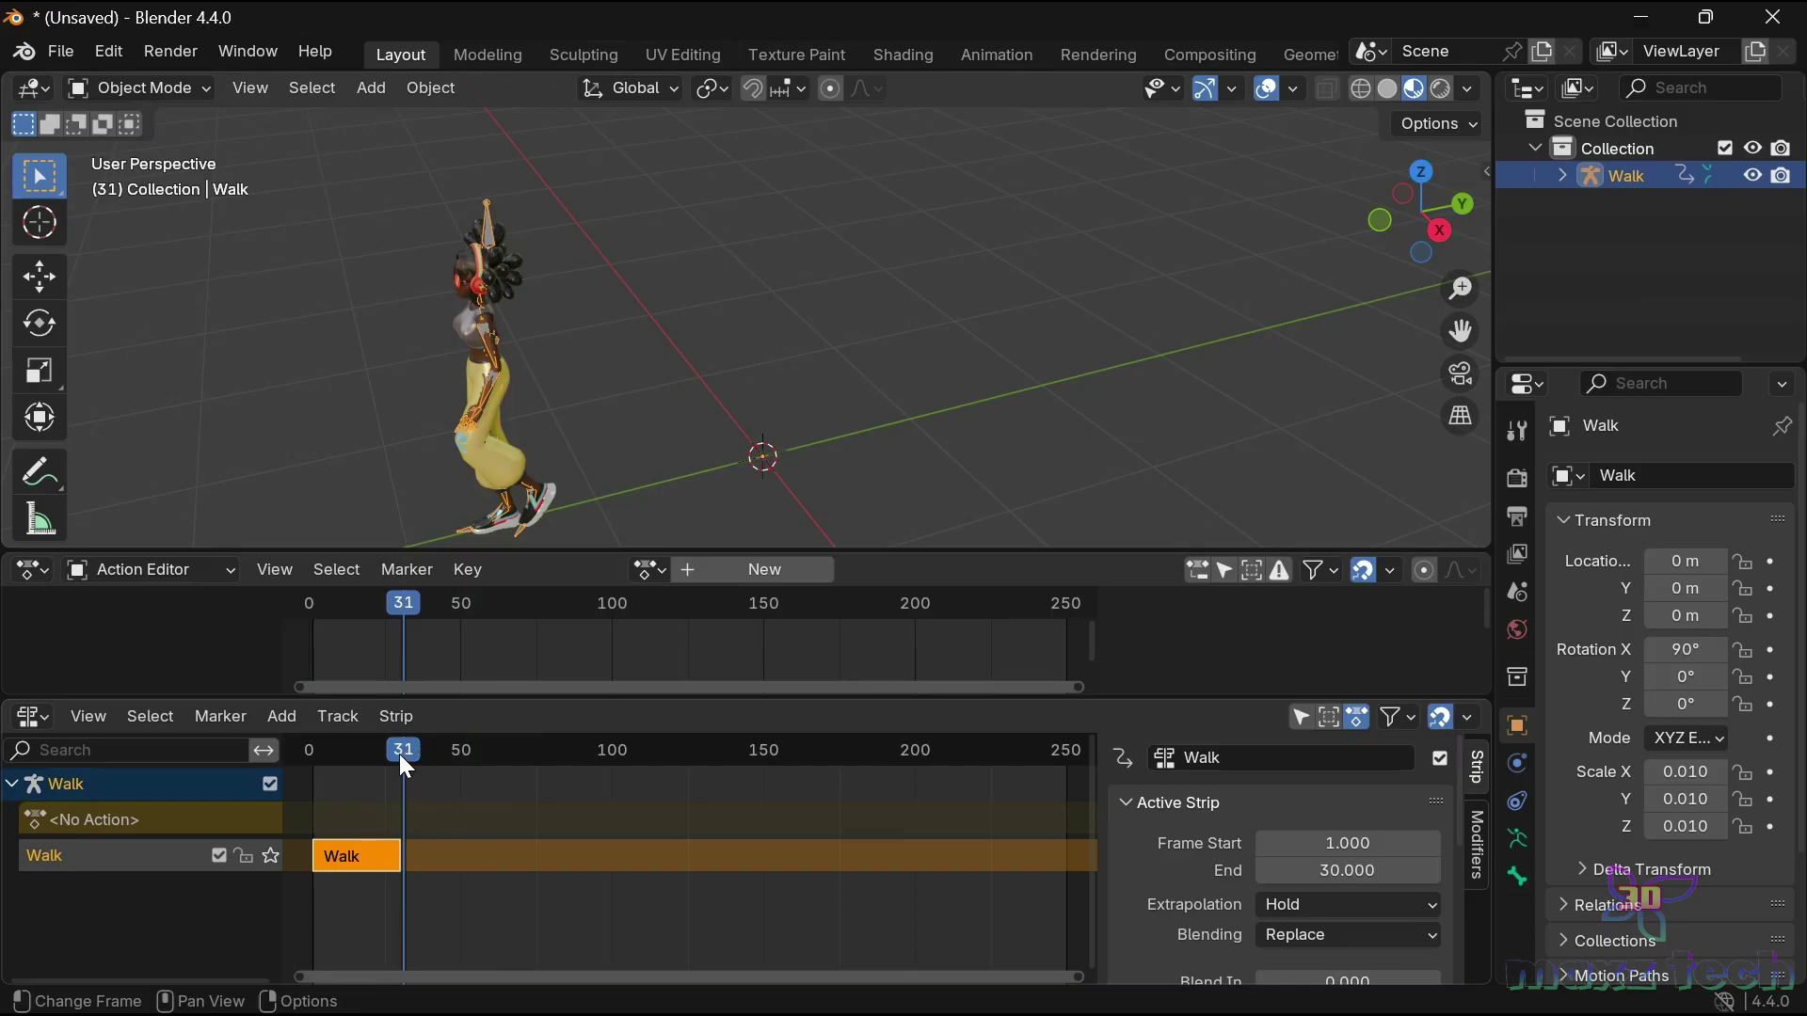
# Extend the Walk strip's Action Clip end to frame 50.
pyautogui.scroll(-2, 1095, 824)
pyautogui.scroll(-2, 1122, 838)
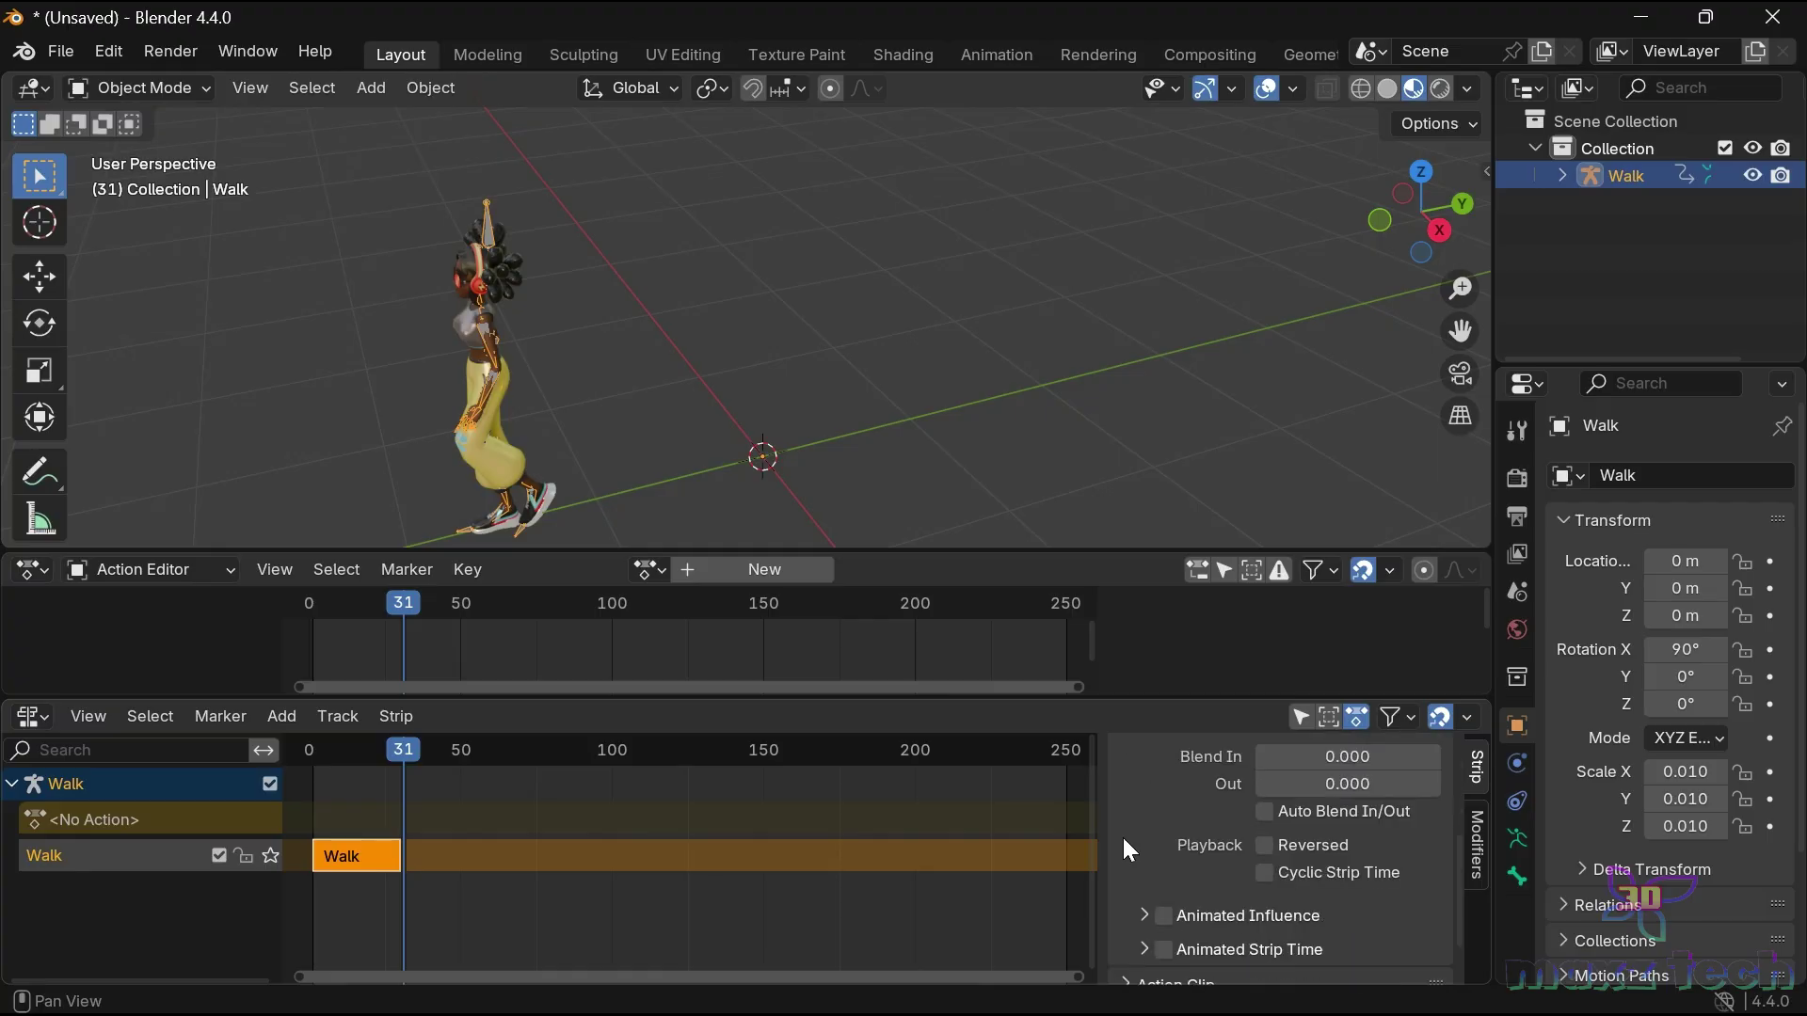
pyautogui.scroll(-2, 1122, 838)
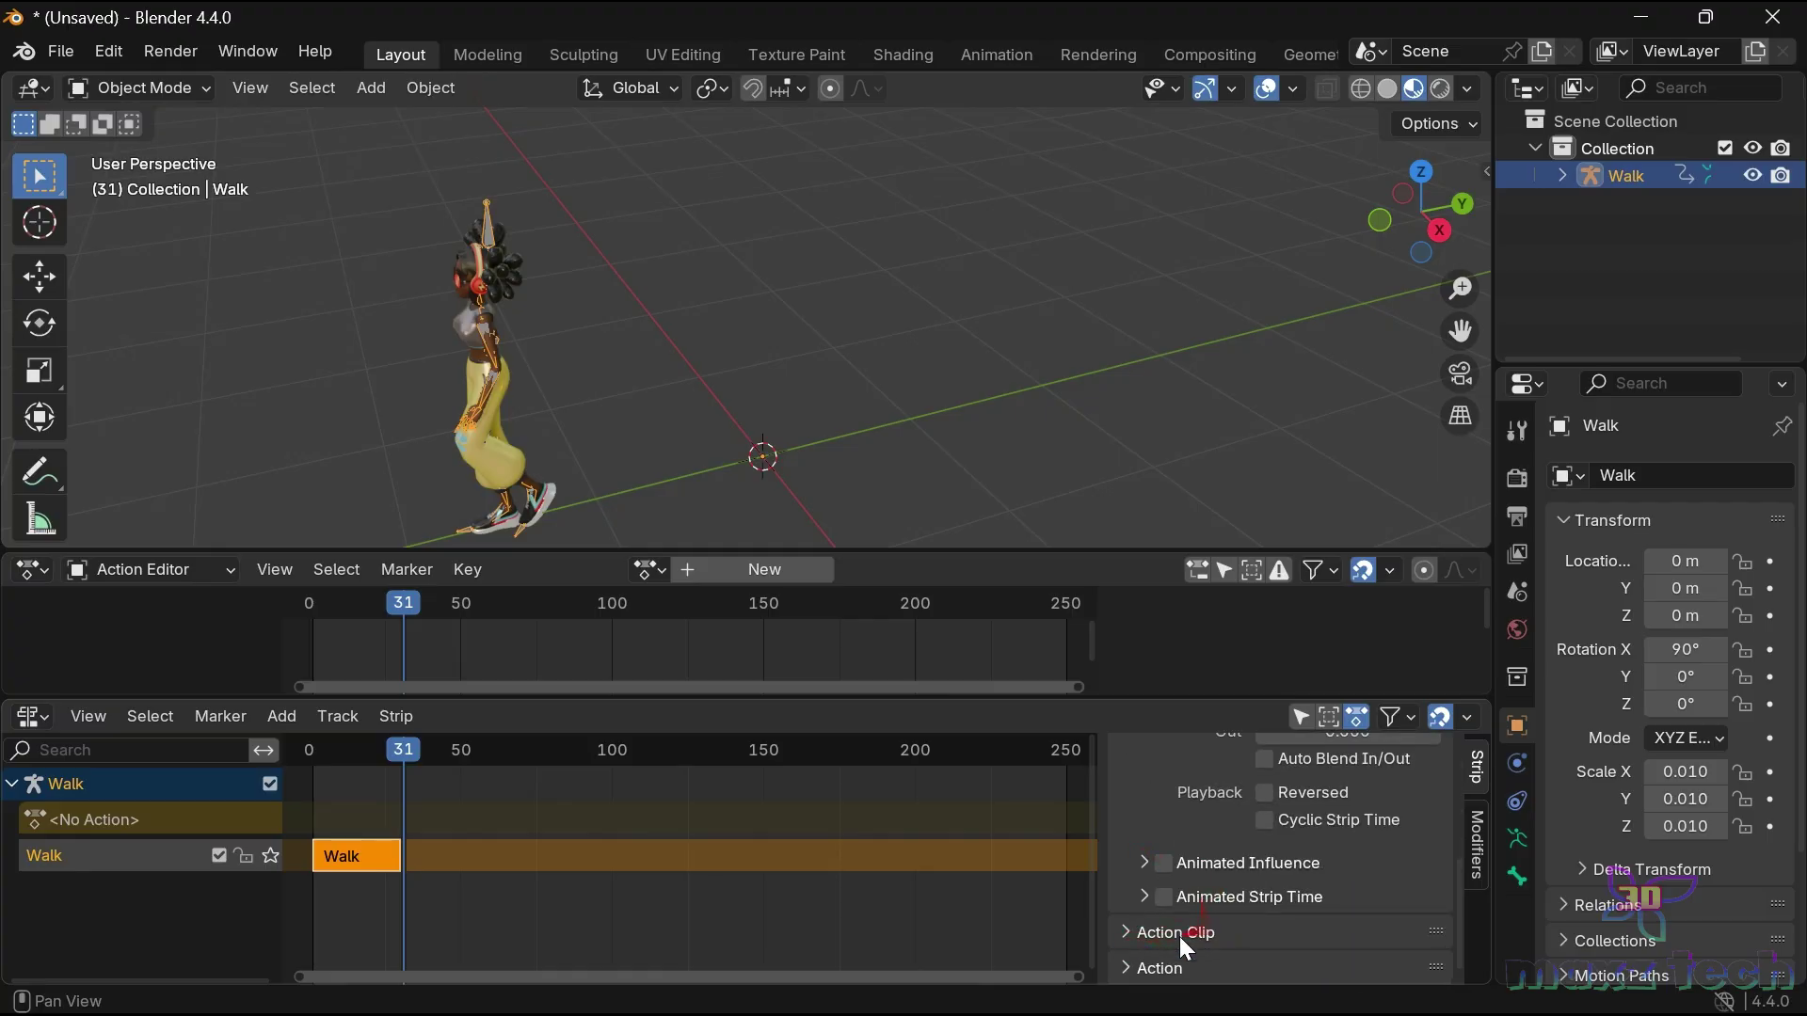
pyautogui.moveTo(1131, 700); pyautogui.dragTo(1132, 633)
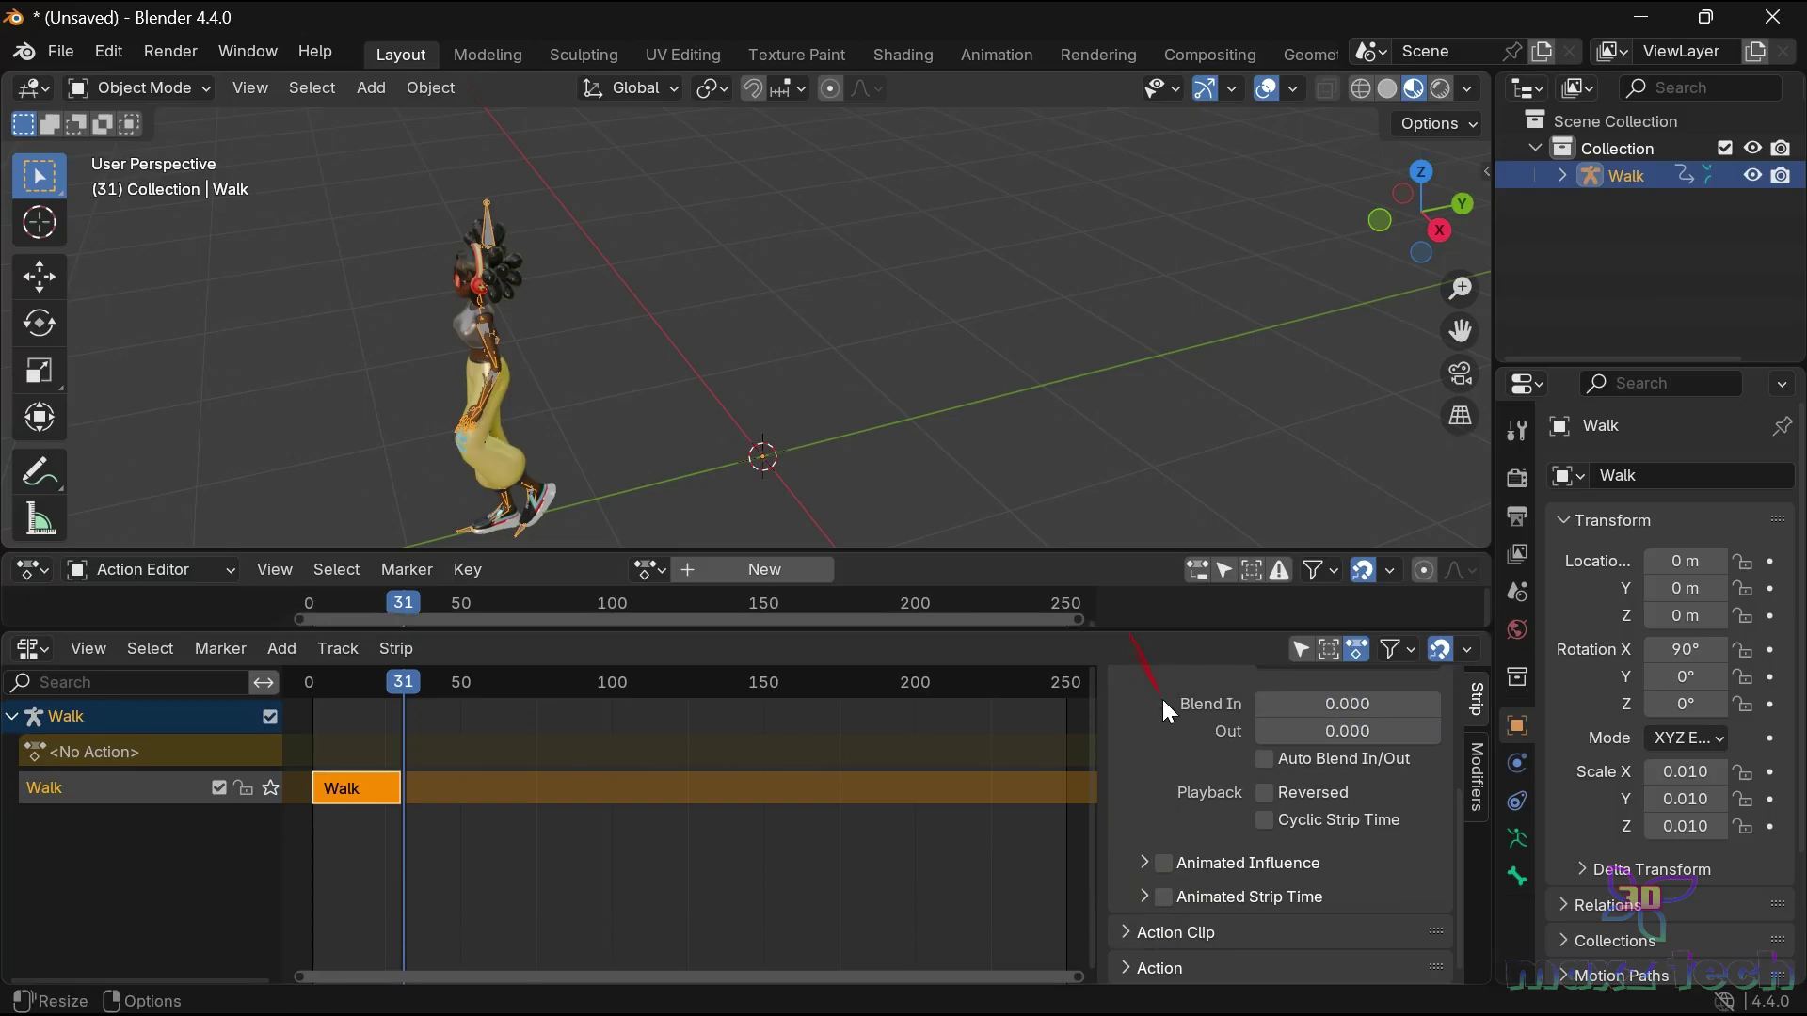
pyautogui.click(1132, 936)
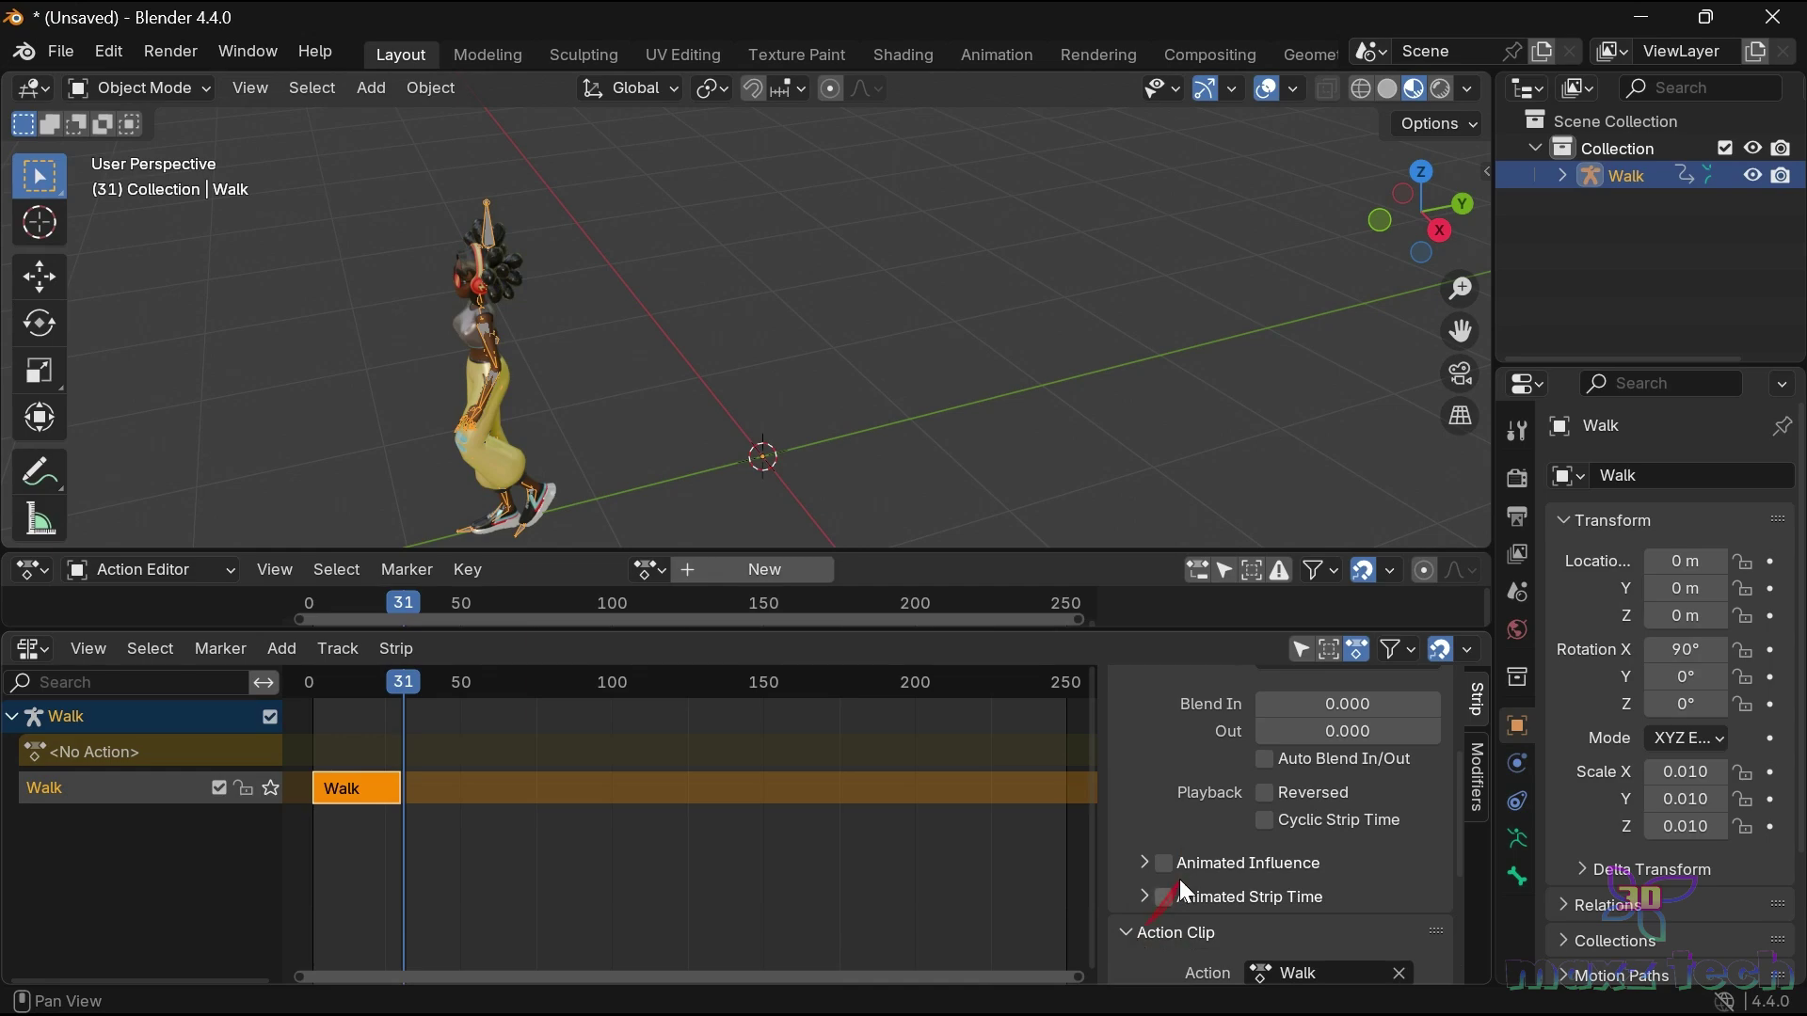
pyautogui.scroll(-5, 1178, 882)
pyautogui.moveTo(1308, 834); pyautogui.dragTo(1310, 850)
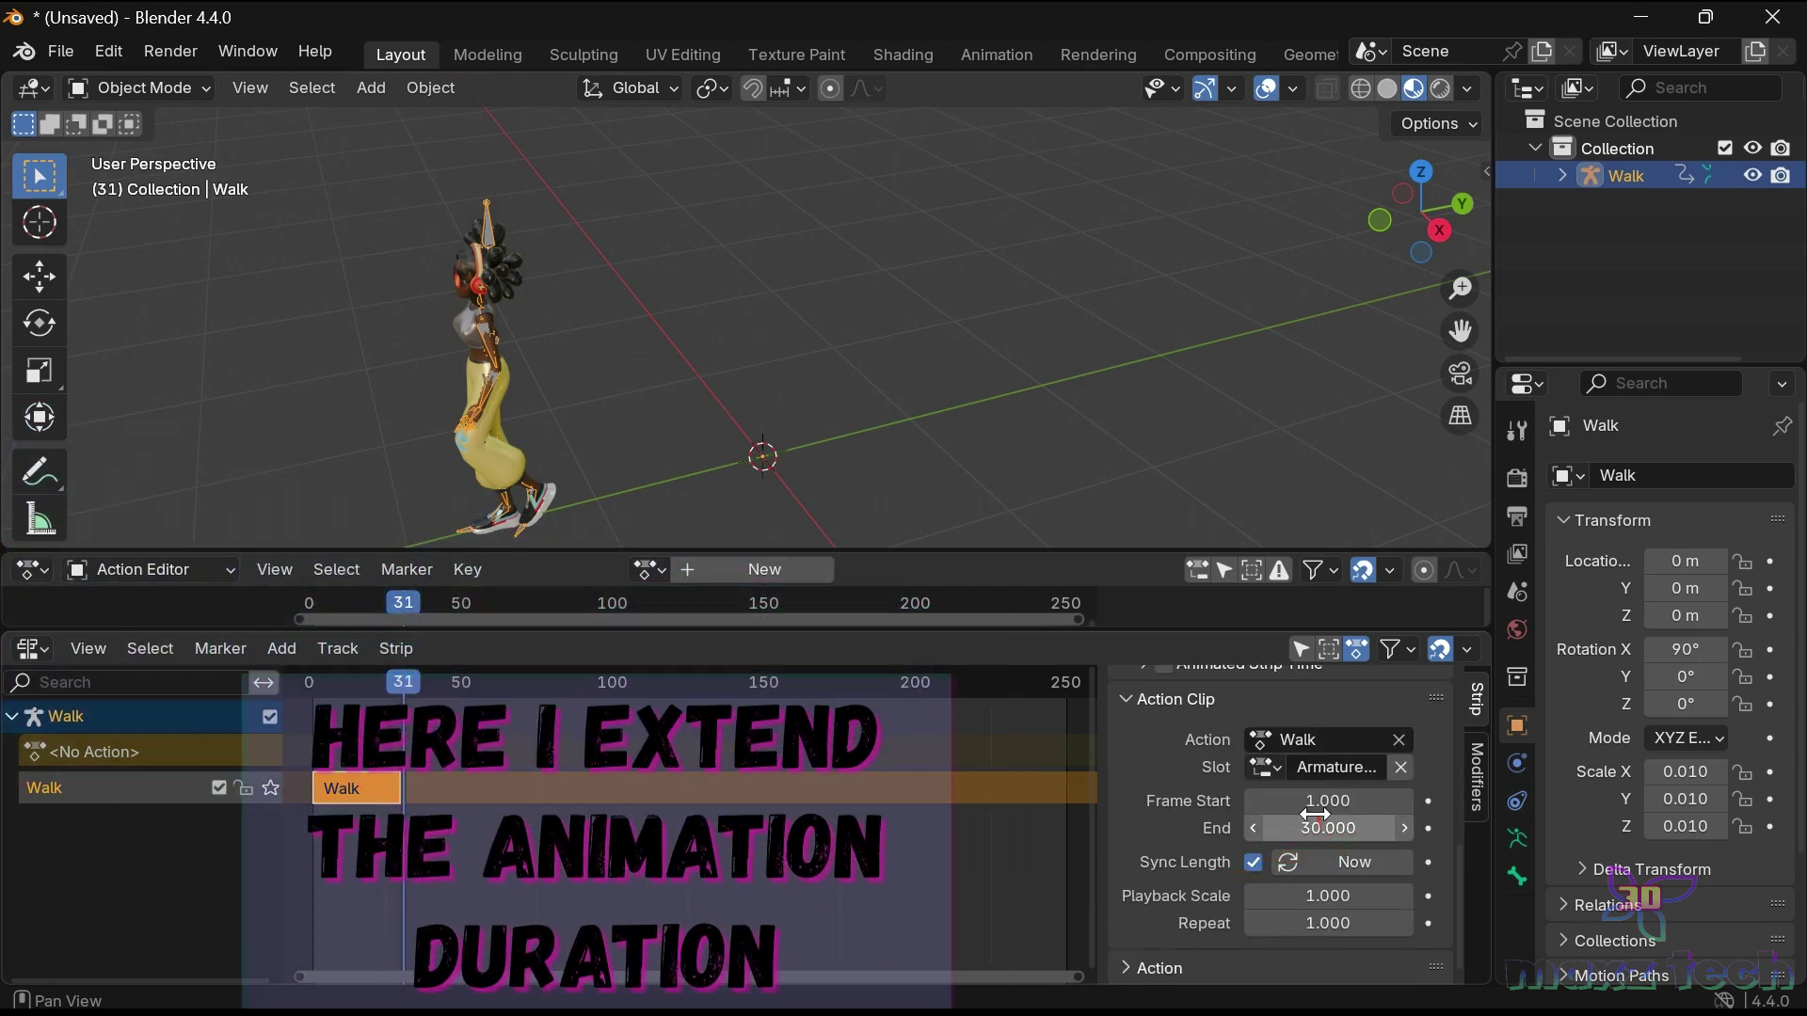
pyautogui.moveTo(1303, 834); pyautogui.dragTo(1335, 828)
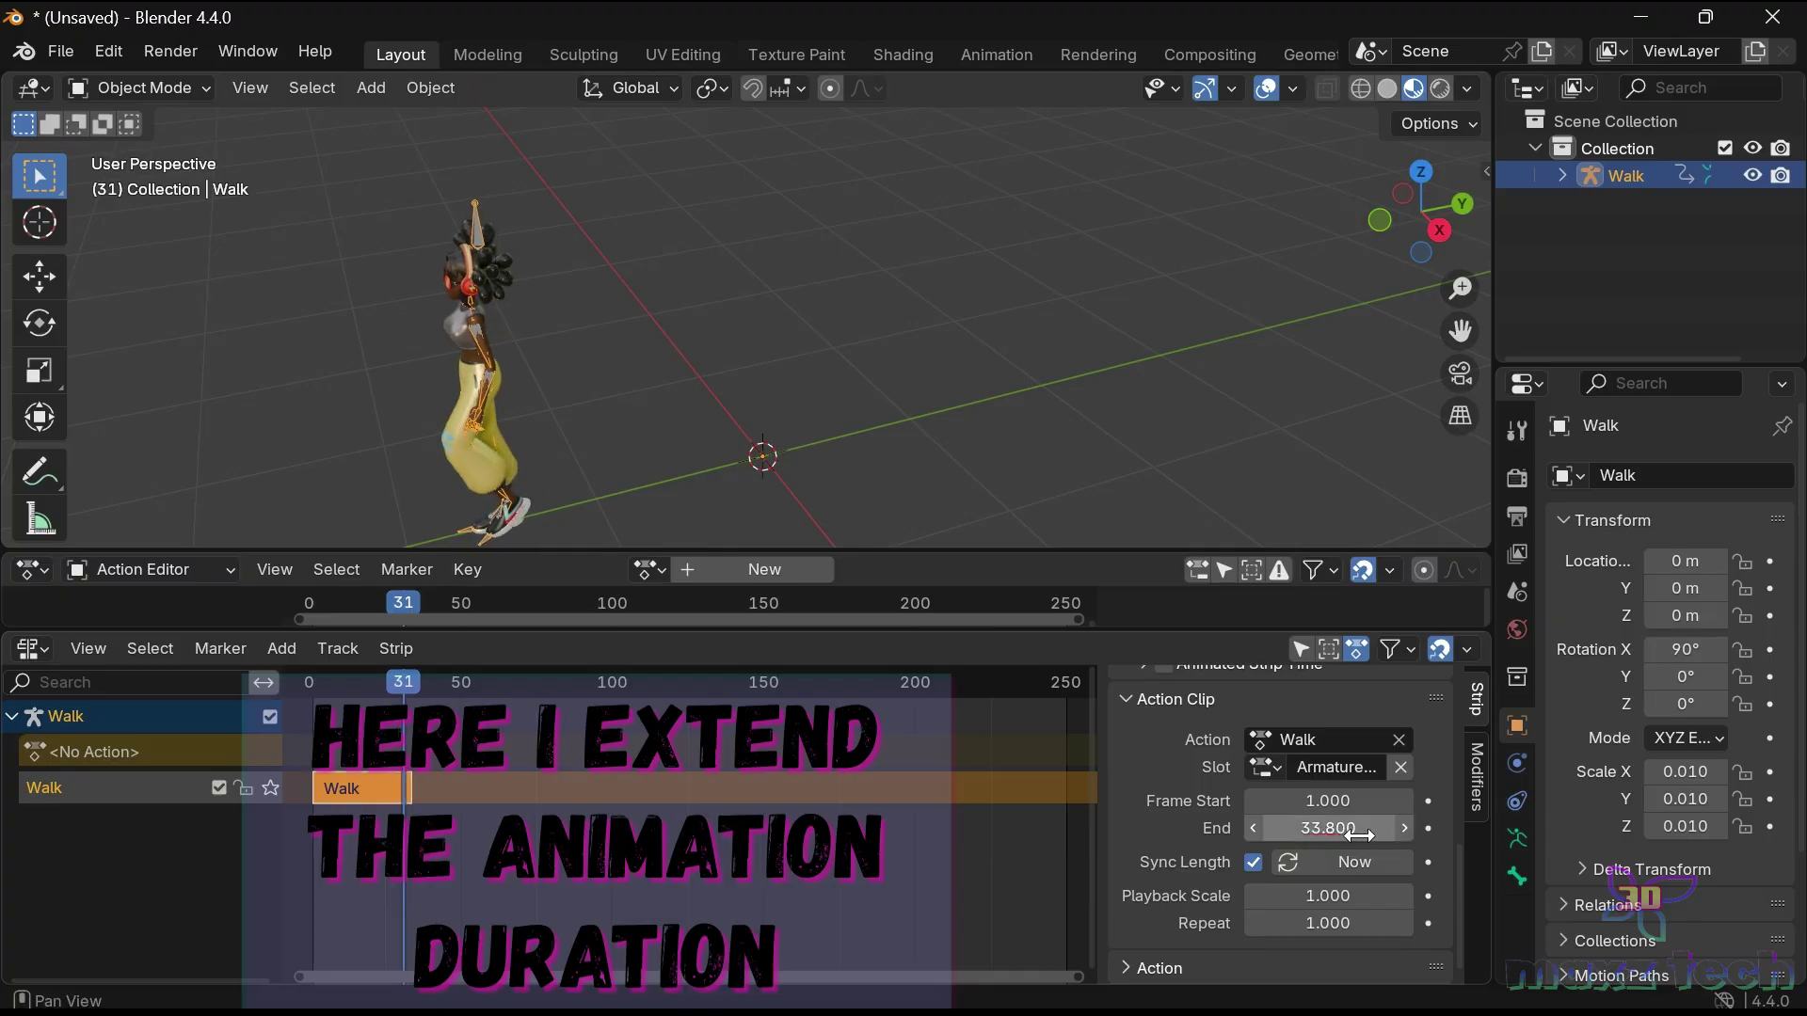
pyautogui.click(1336, 827)
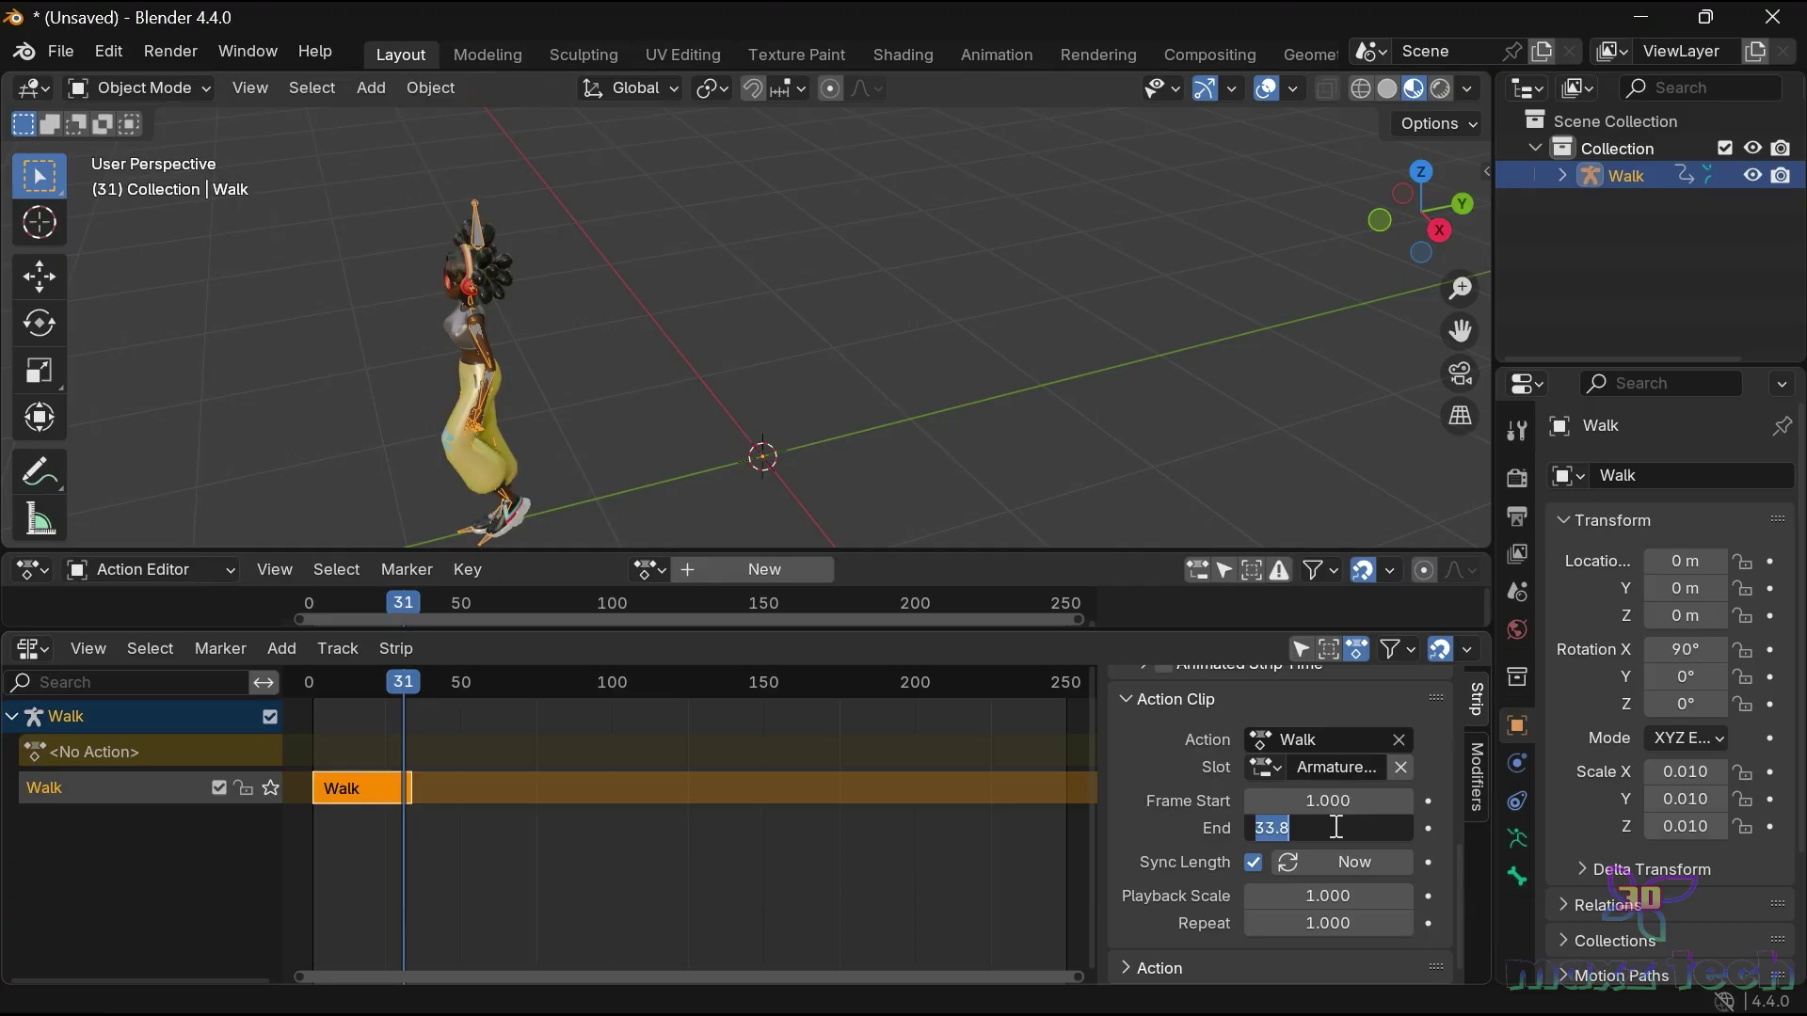
pyautogui.write('50')
pyautogui.press('Return')
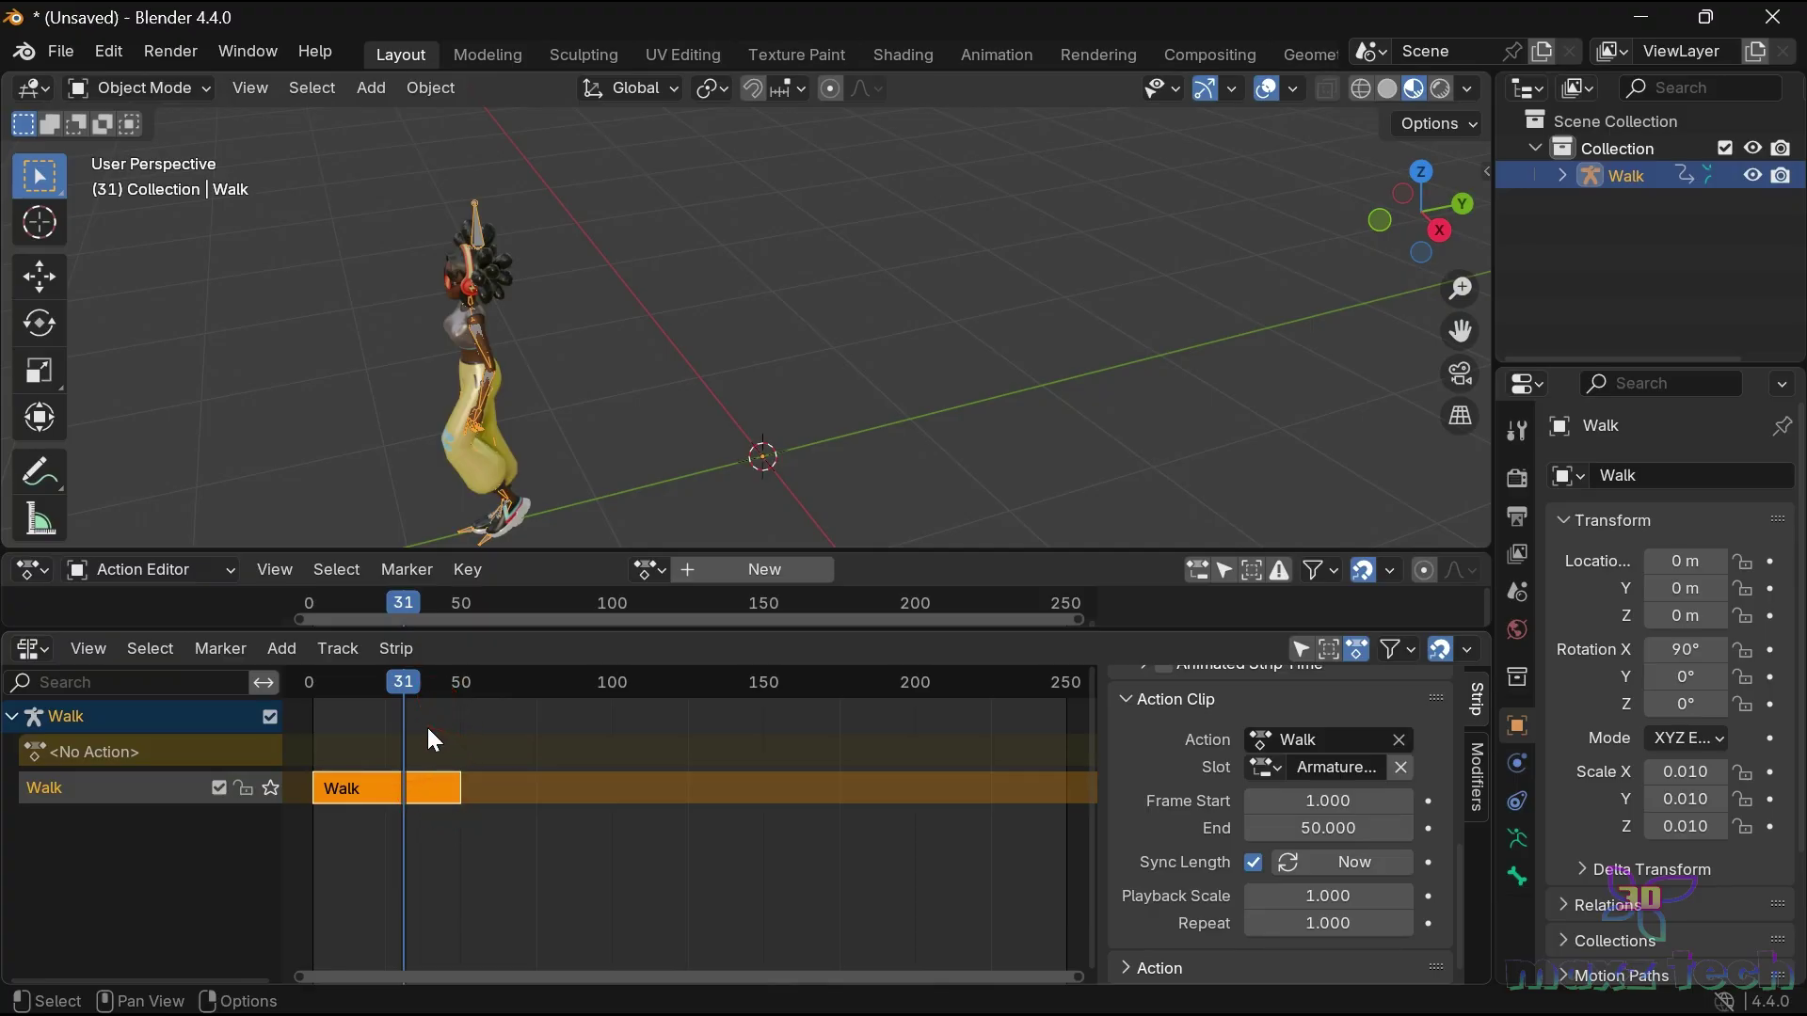
# Play the extended walk, then reset the playhead to frame -1 and resize the editors.
pyautogui.click(311, 688)
pyautogui.press('space')
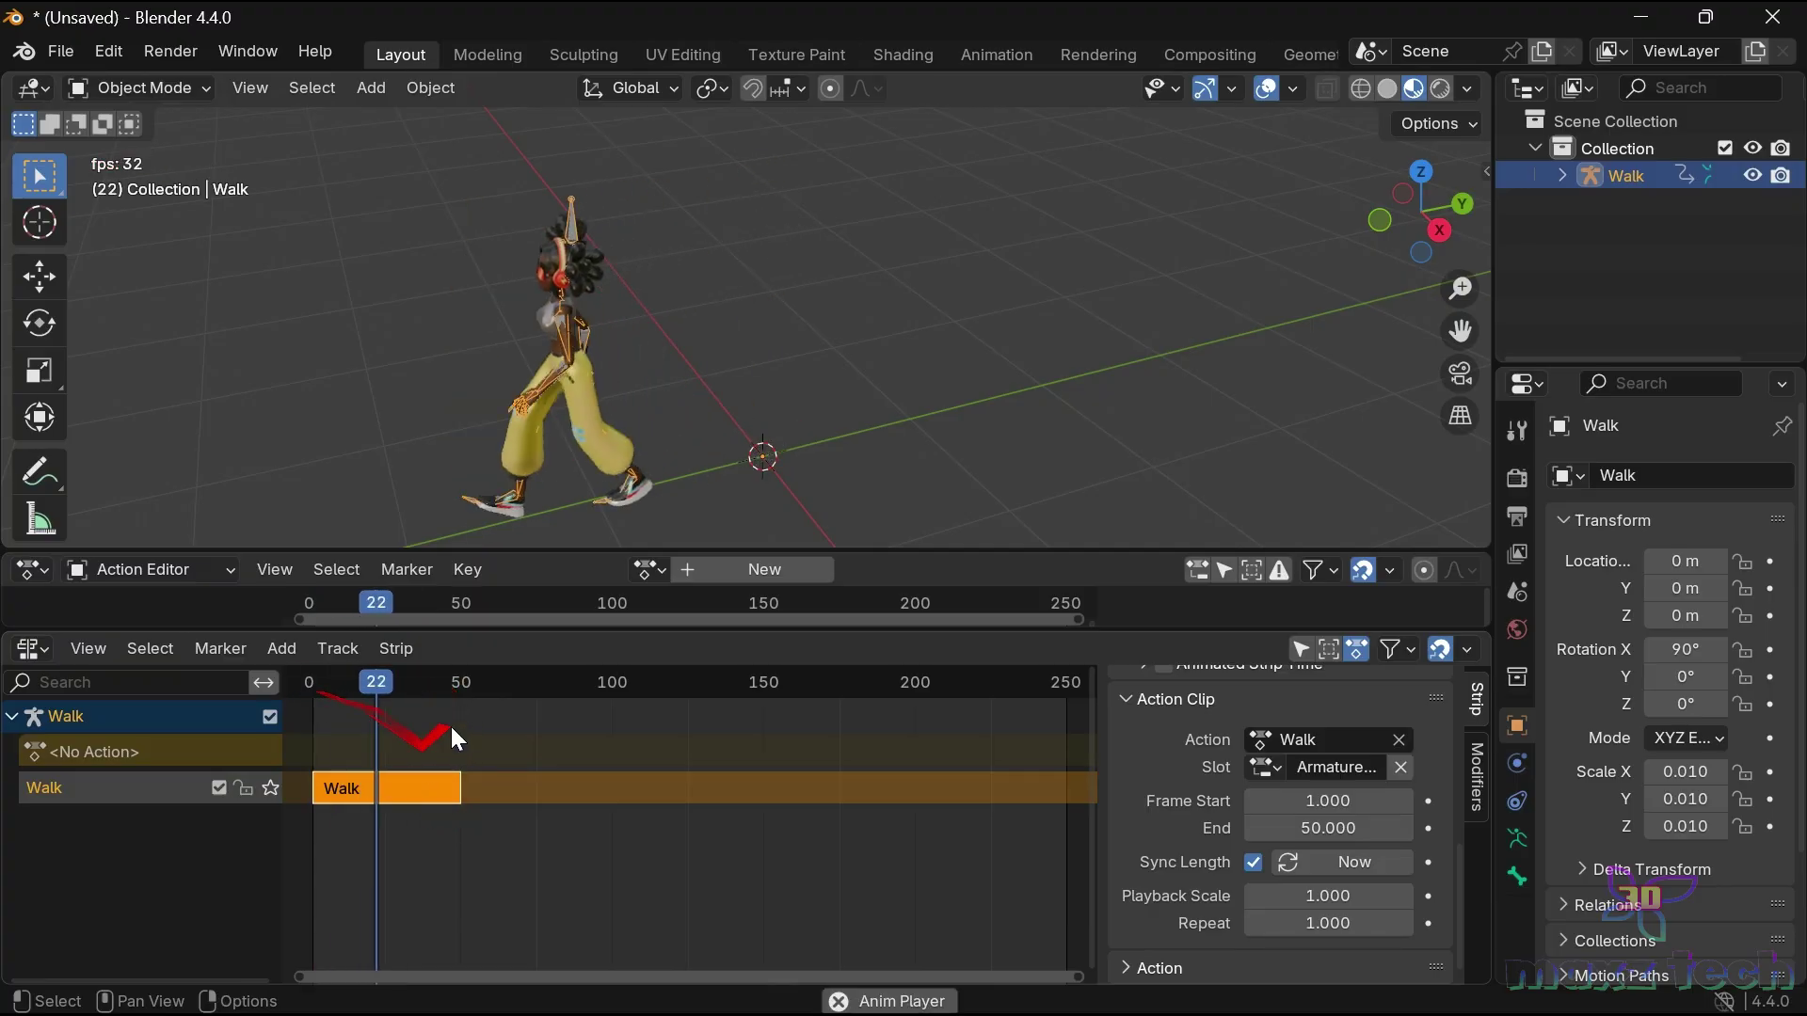
pyautogui.press('space')
pyautogui.moveTo(1016, 241); pyautogui.dragTo(420, 426, button='middle')
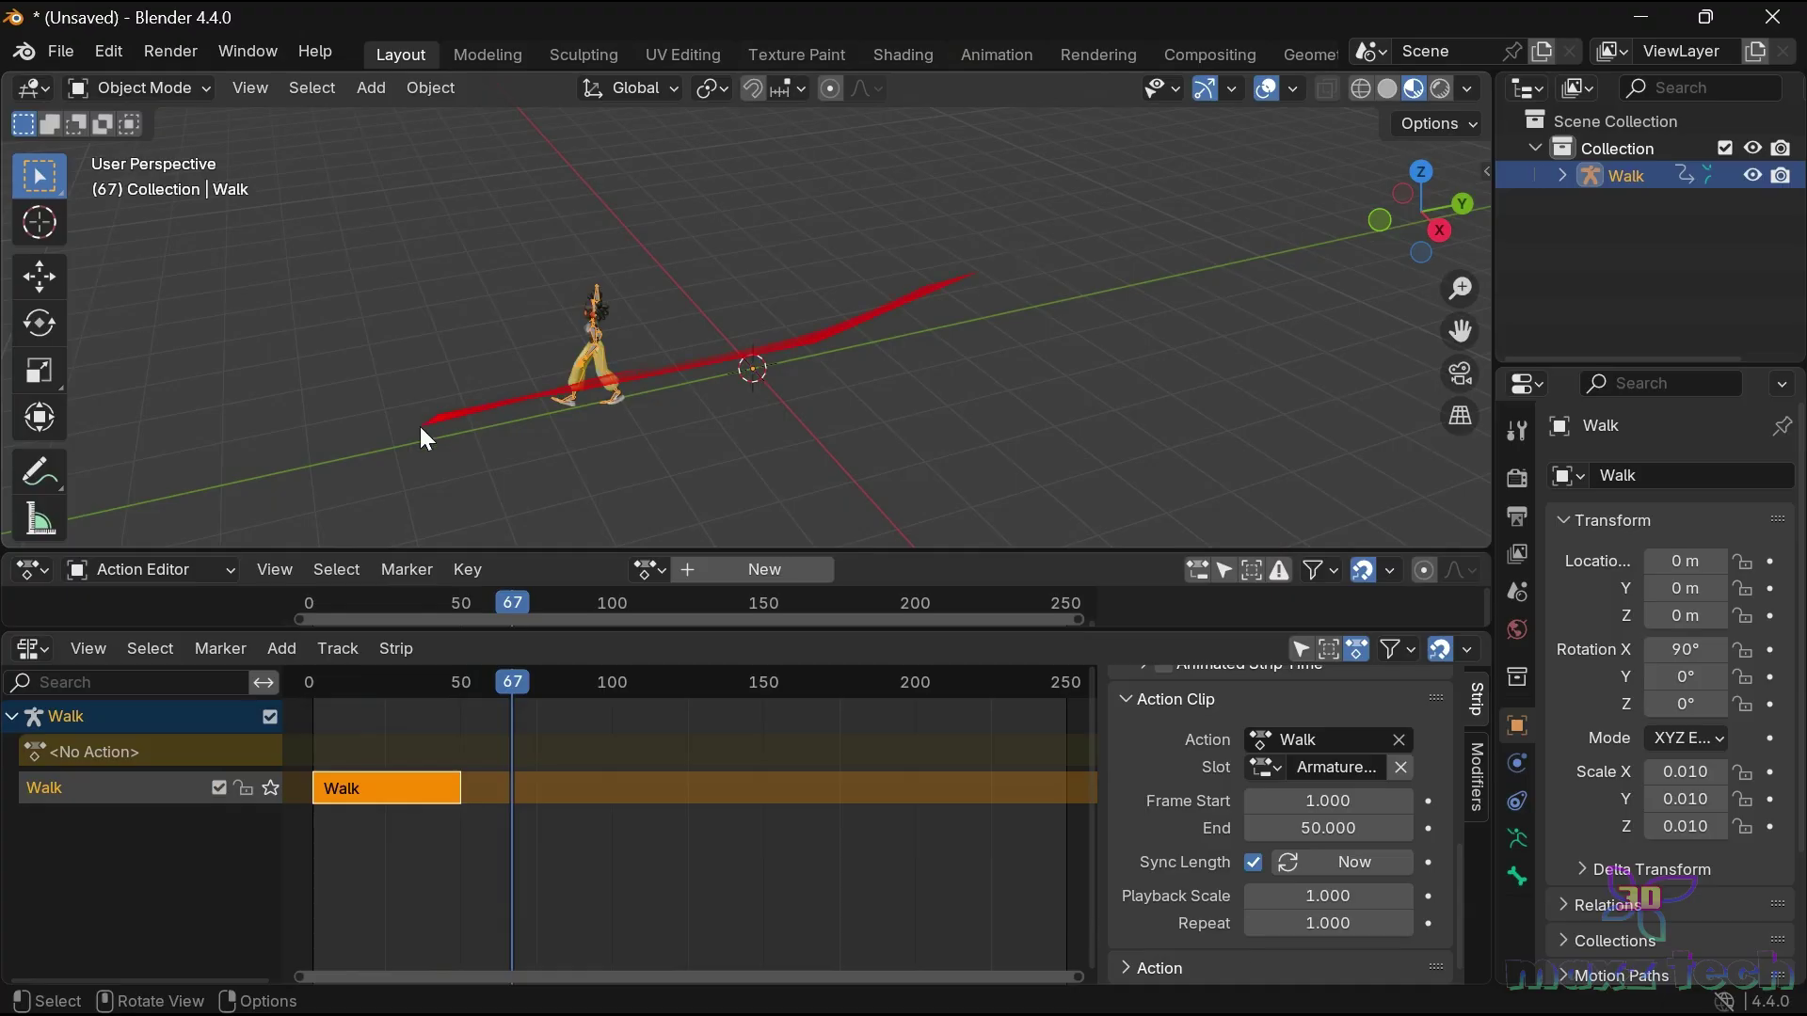
pyautogui.scroll(3, 811, 367)
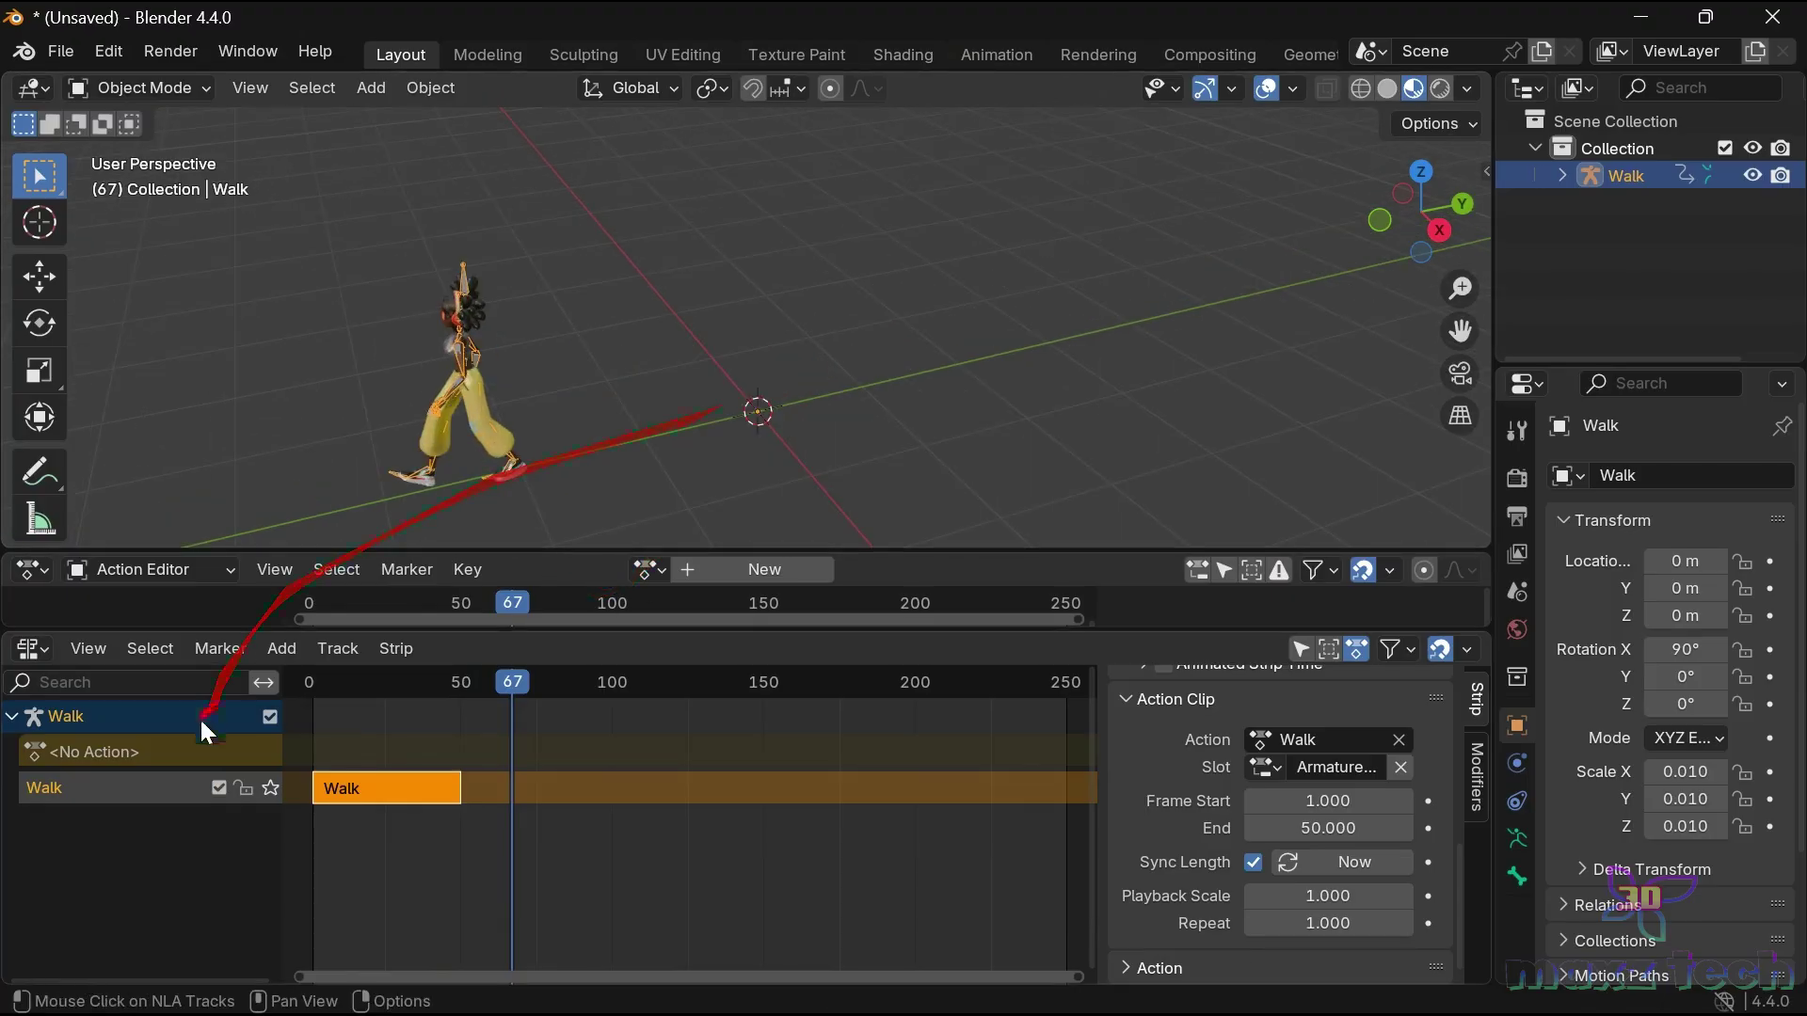
pyautogui.click(306, 679)
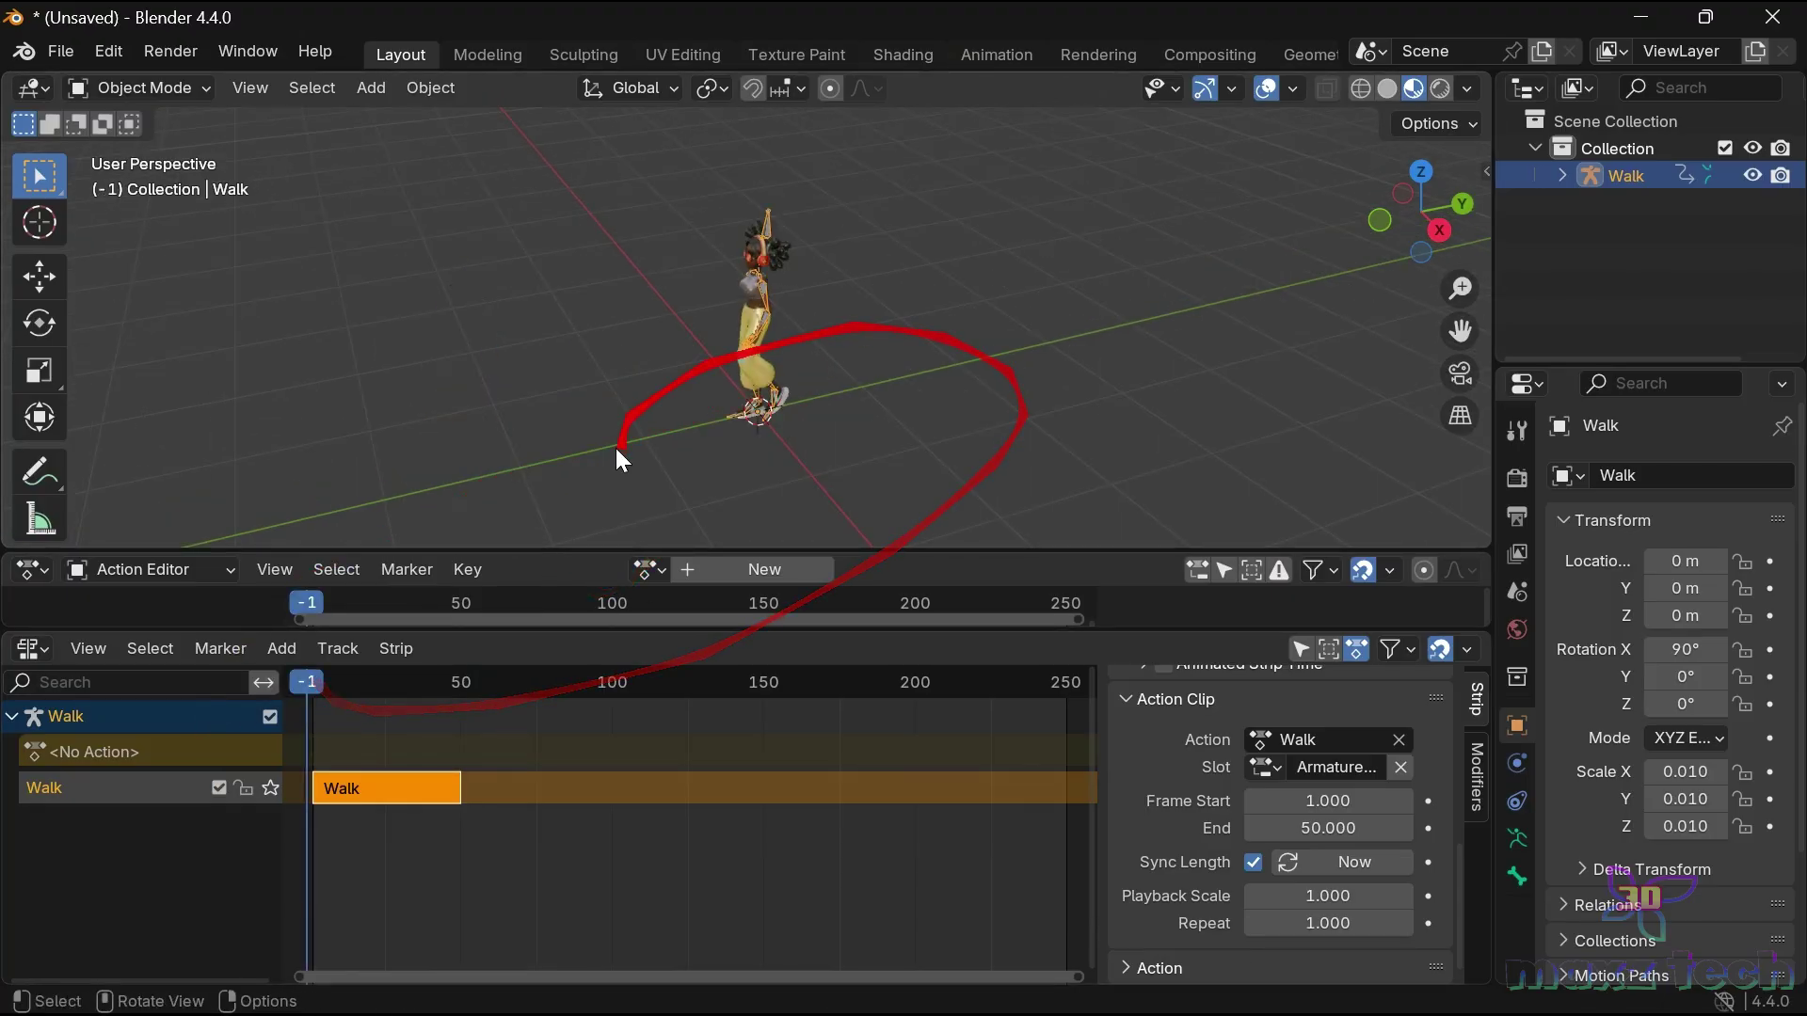
pyautogui.moveTo(766, 630)
pyautogui.mouseDown()
pyautogui.moveTo(767, 781)
pyautogui.moveTo(770, 765)
pyautogui.mouseUp()
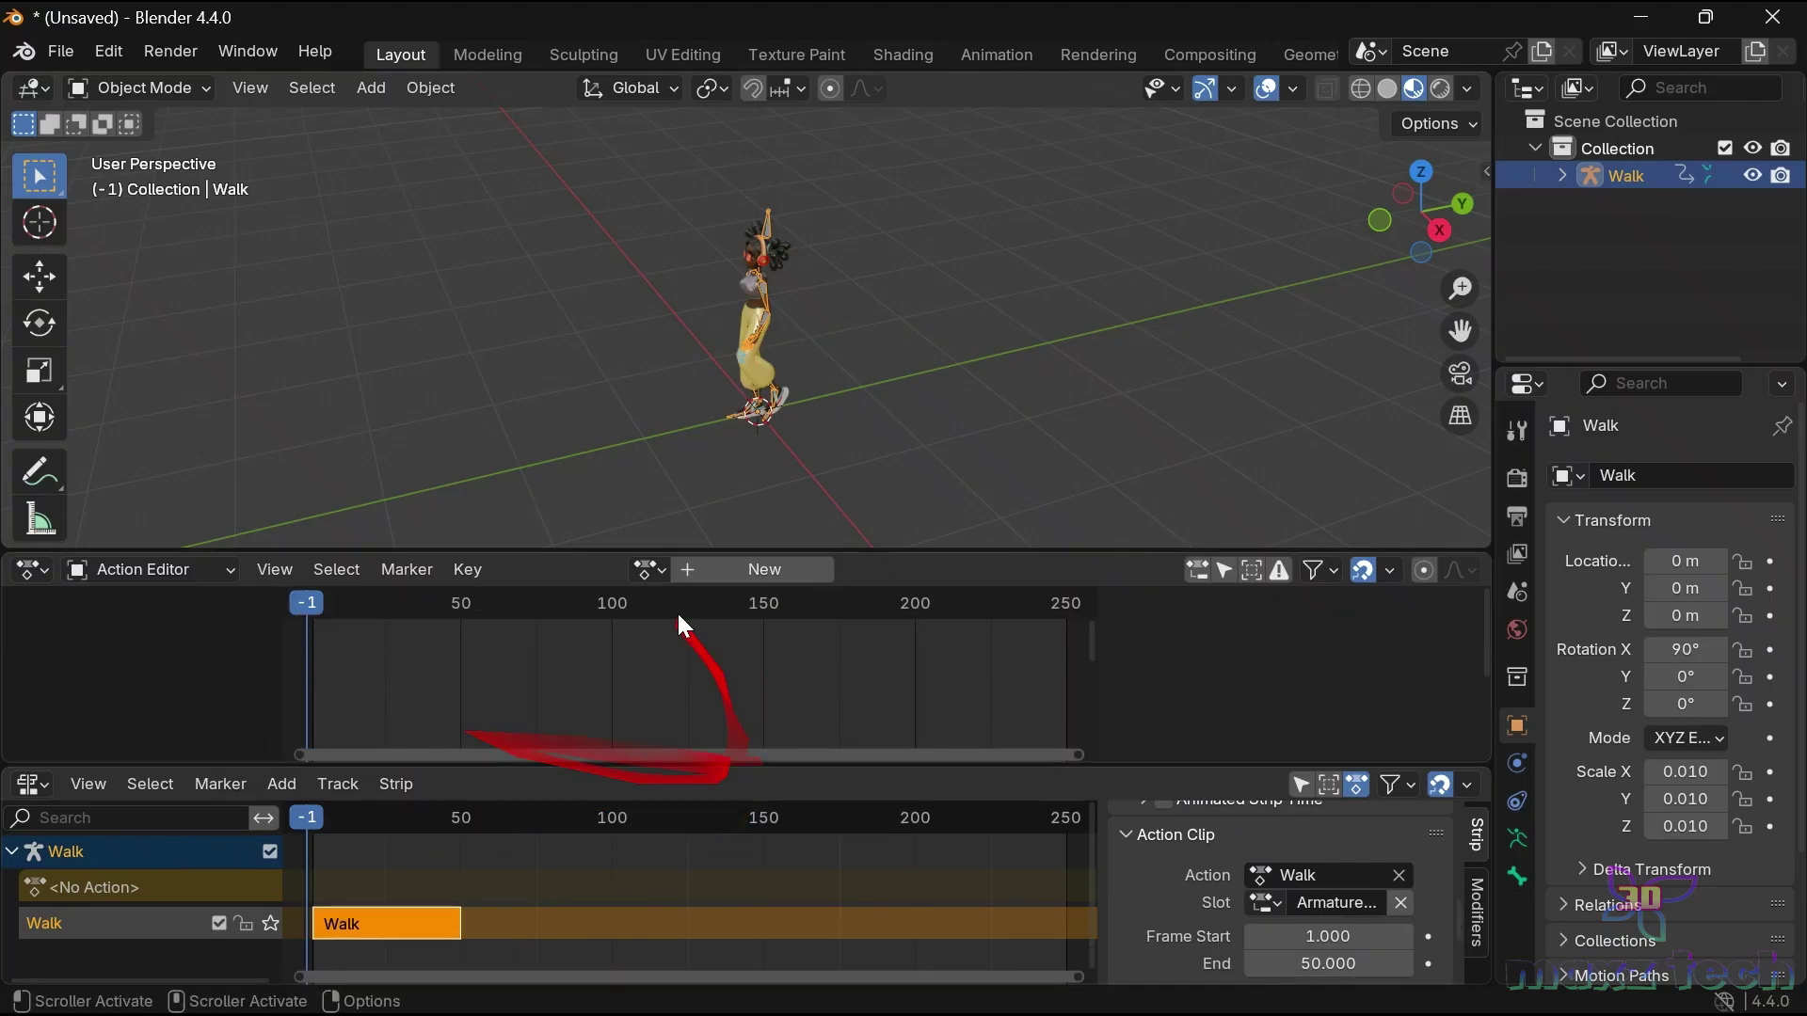
pyautogui.moveTo(880, 544)
pyautogui.mouseDown()
pyautogui.moveTo(875, 524)
pyautogui.moveTo(880, 551)
pyautogui.mouseUp()
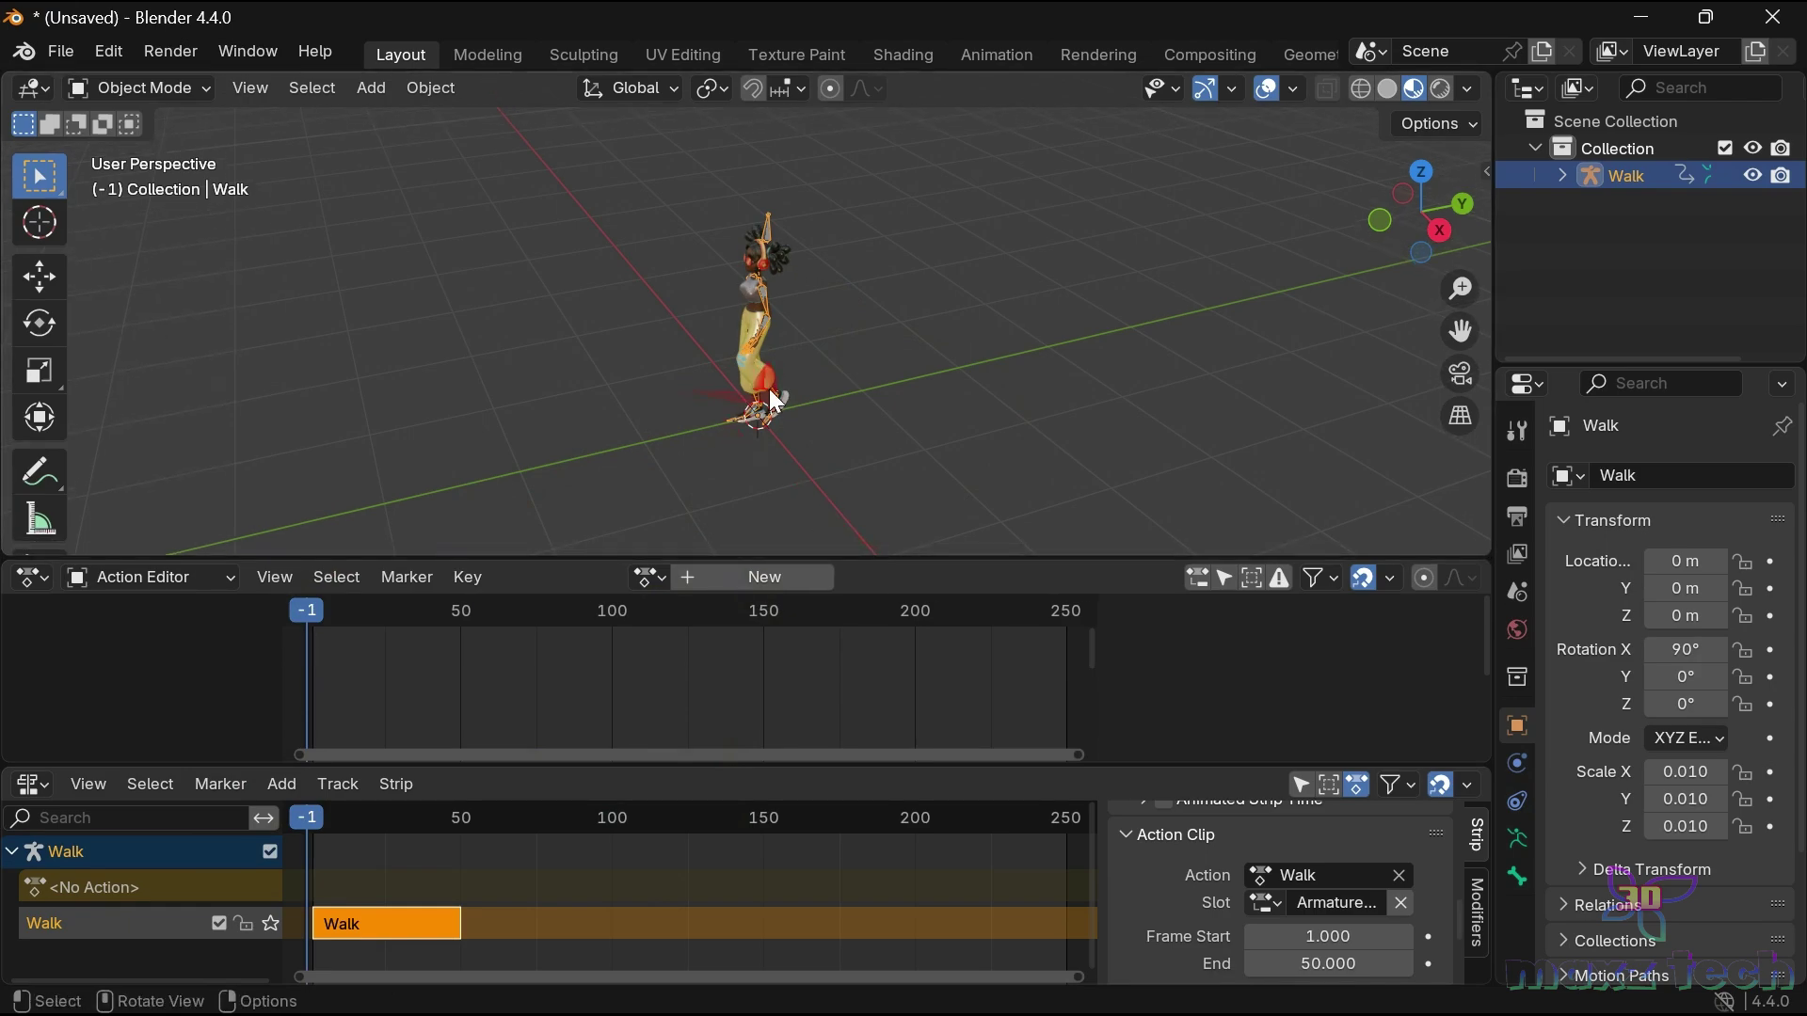
pyautogui.click(72, 50)
pyautogui.moveTo(107, 437)
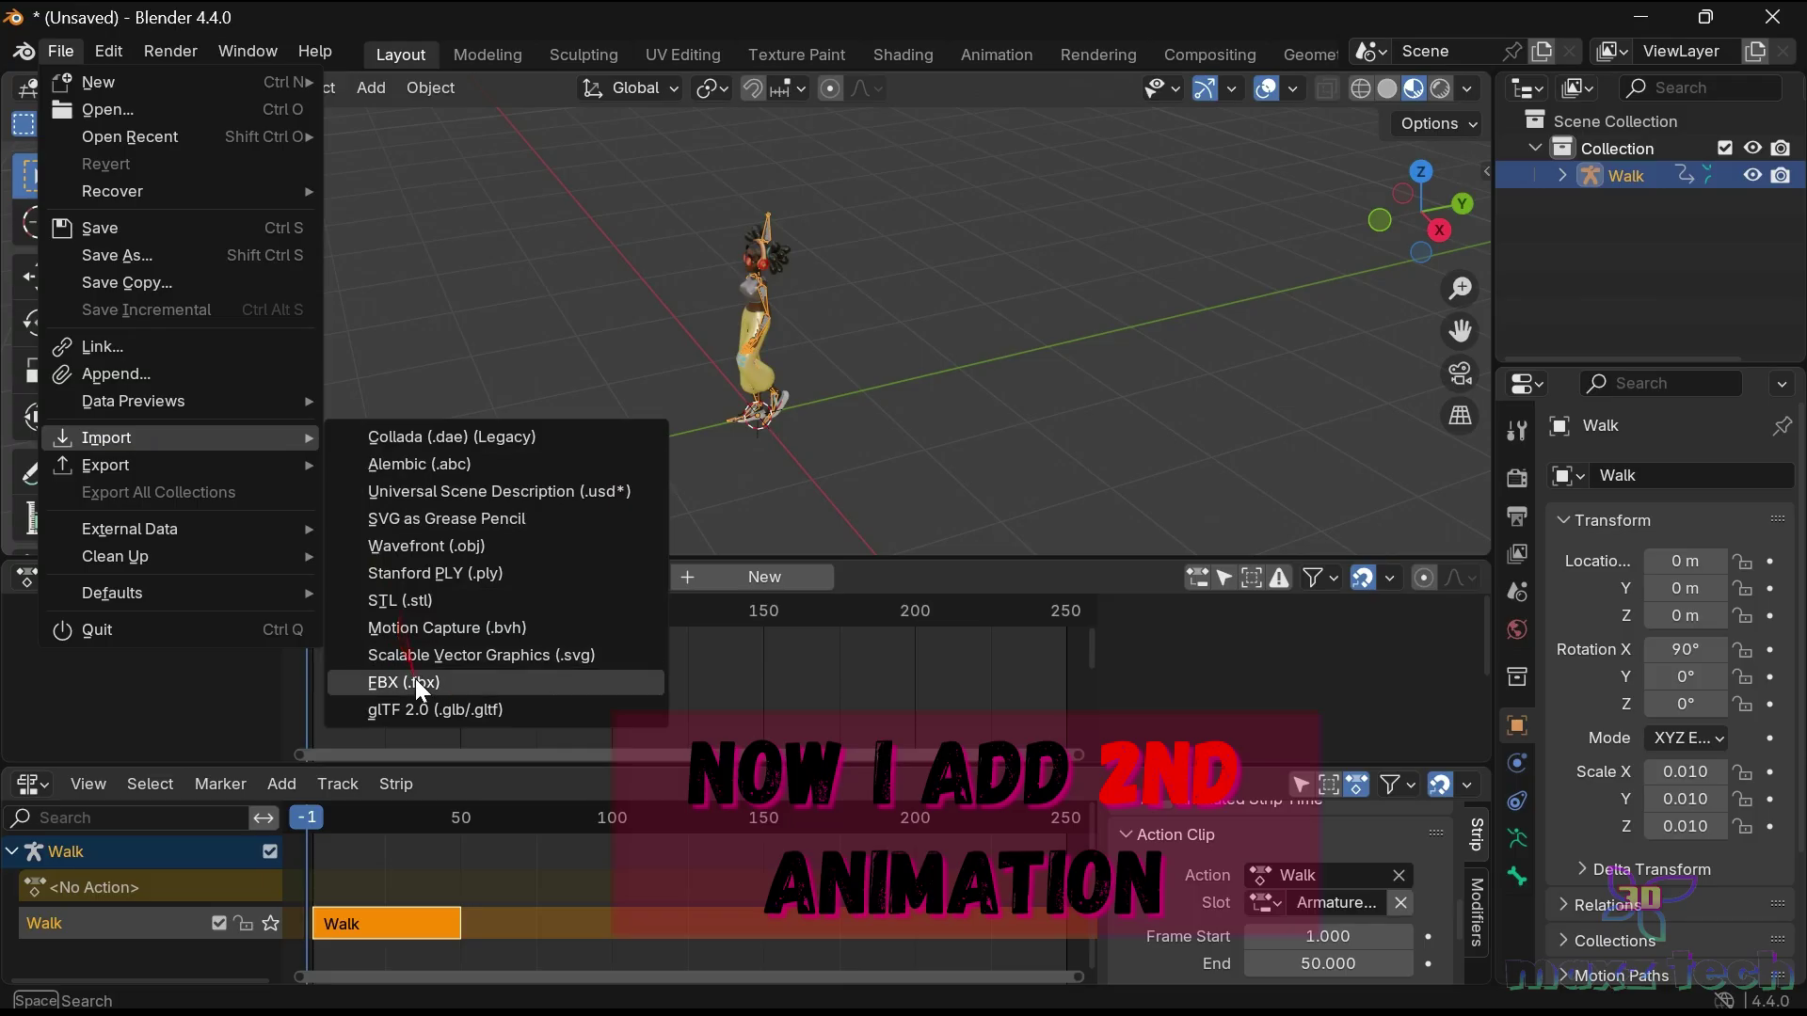
# Import 2 Run.fbx and move the new character to the left of the Walk character.
pyautogui.click(420, 685)
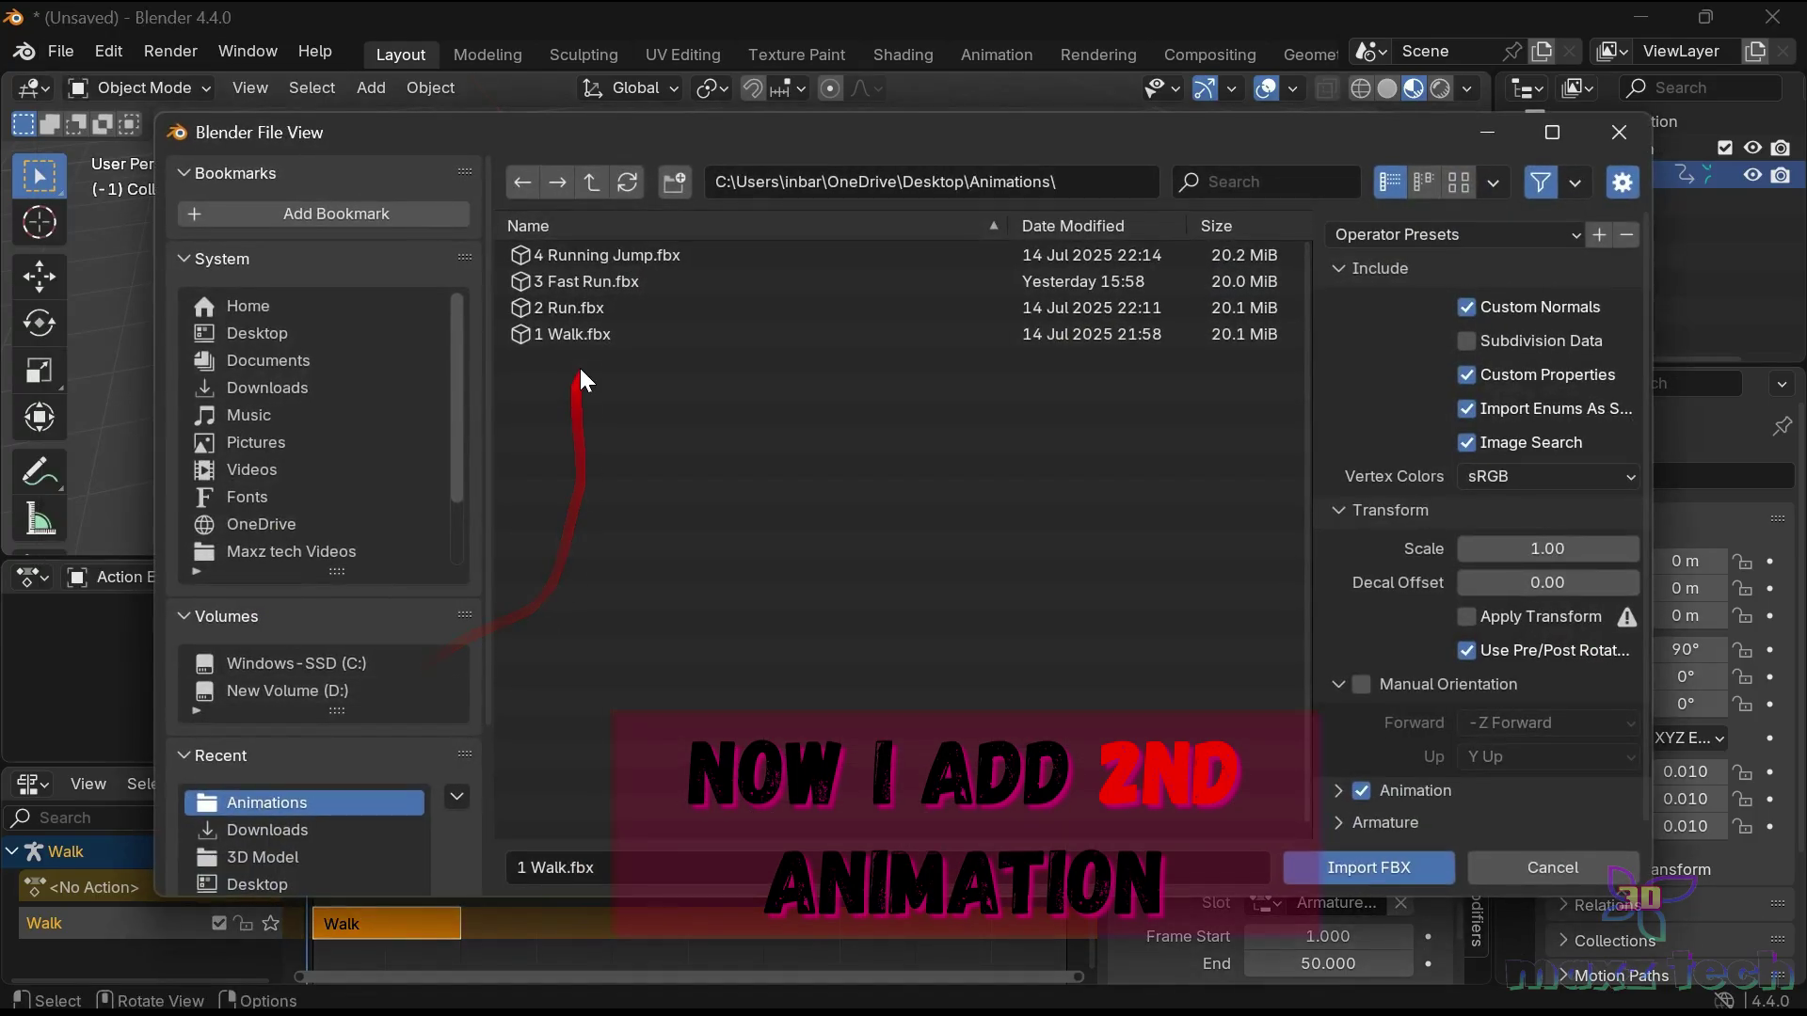
pyautogui.click(572, 314)
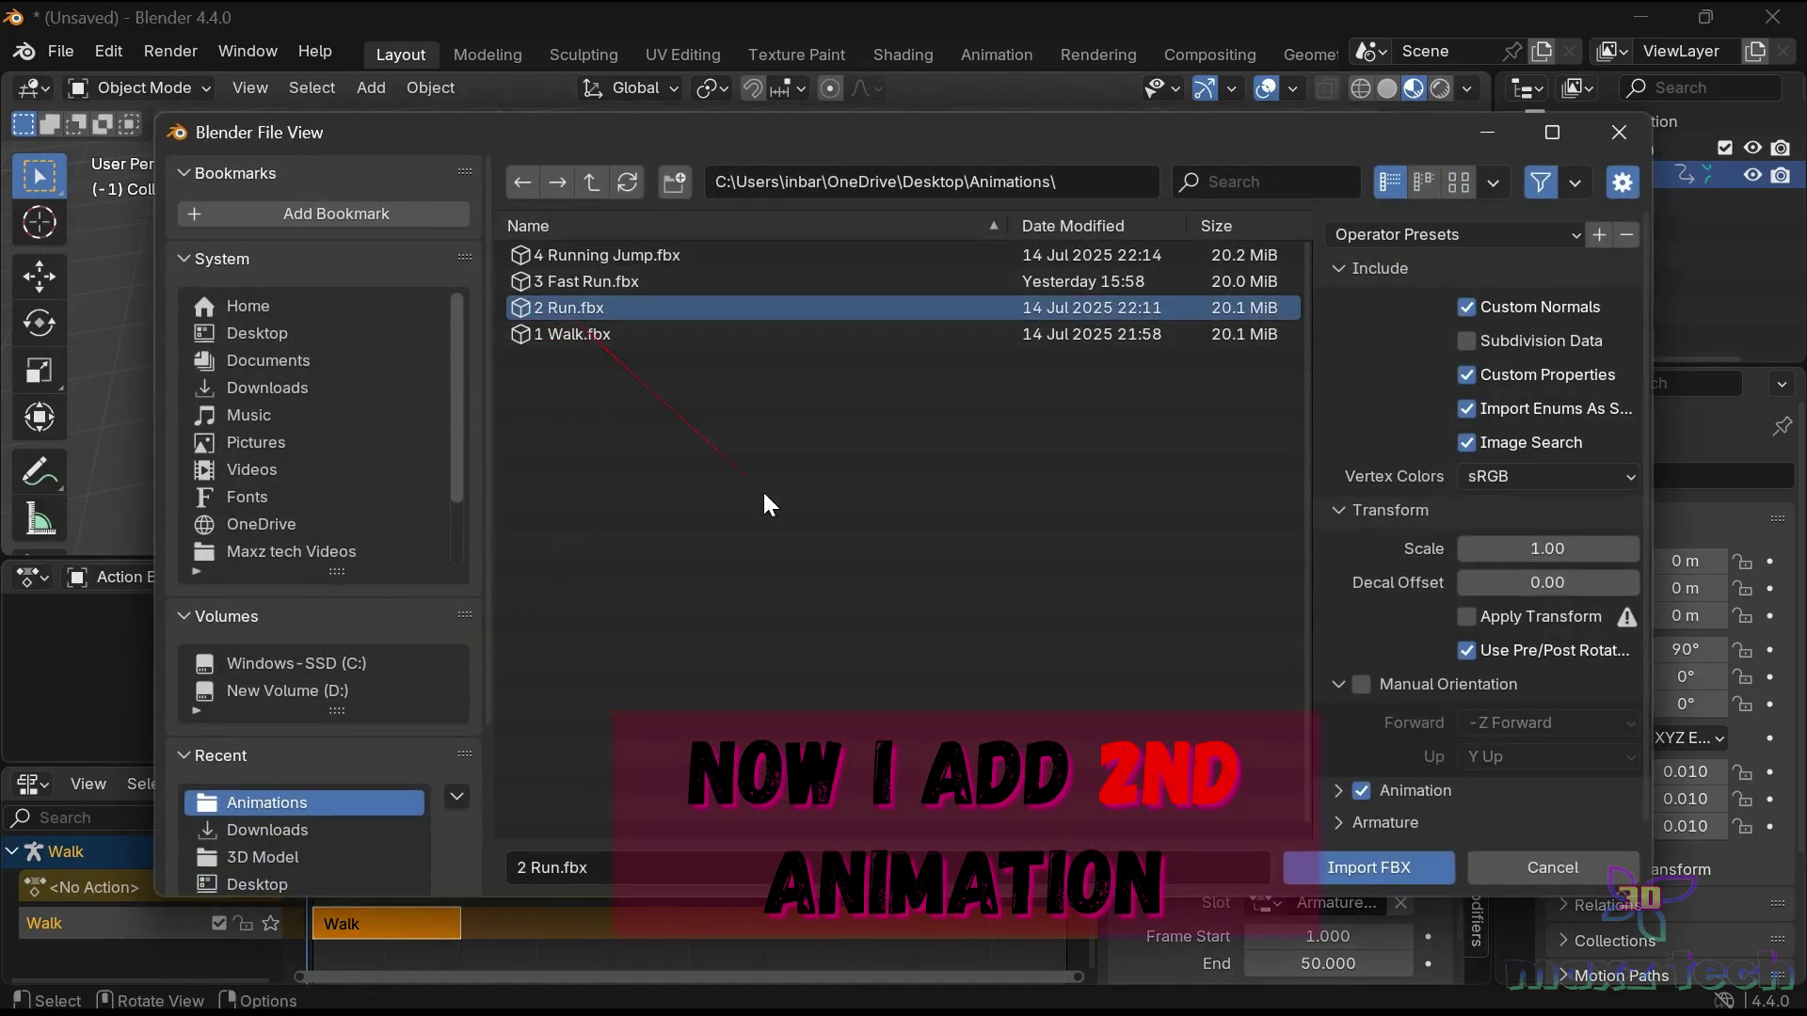
pyautogui.click(1335, 867)
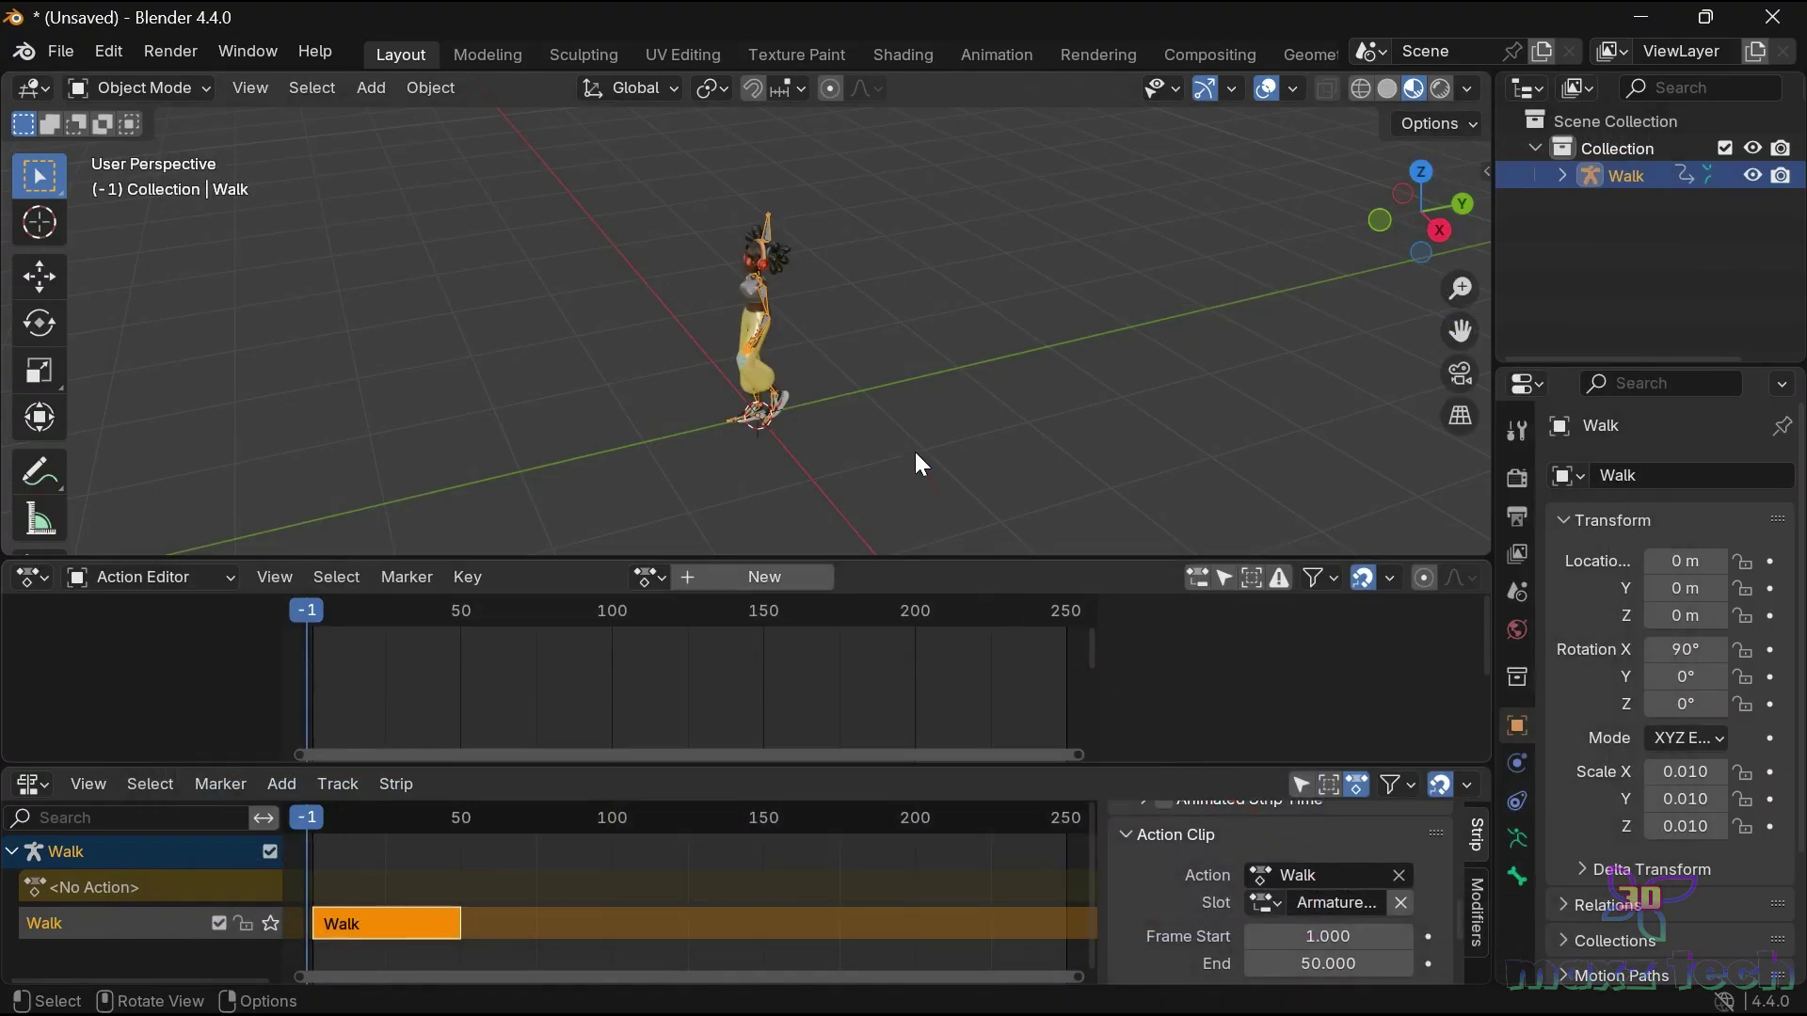
pyautogui.press('g')
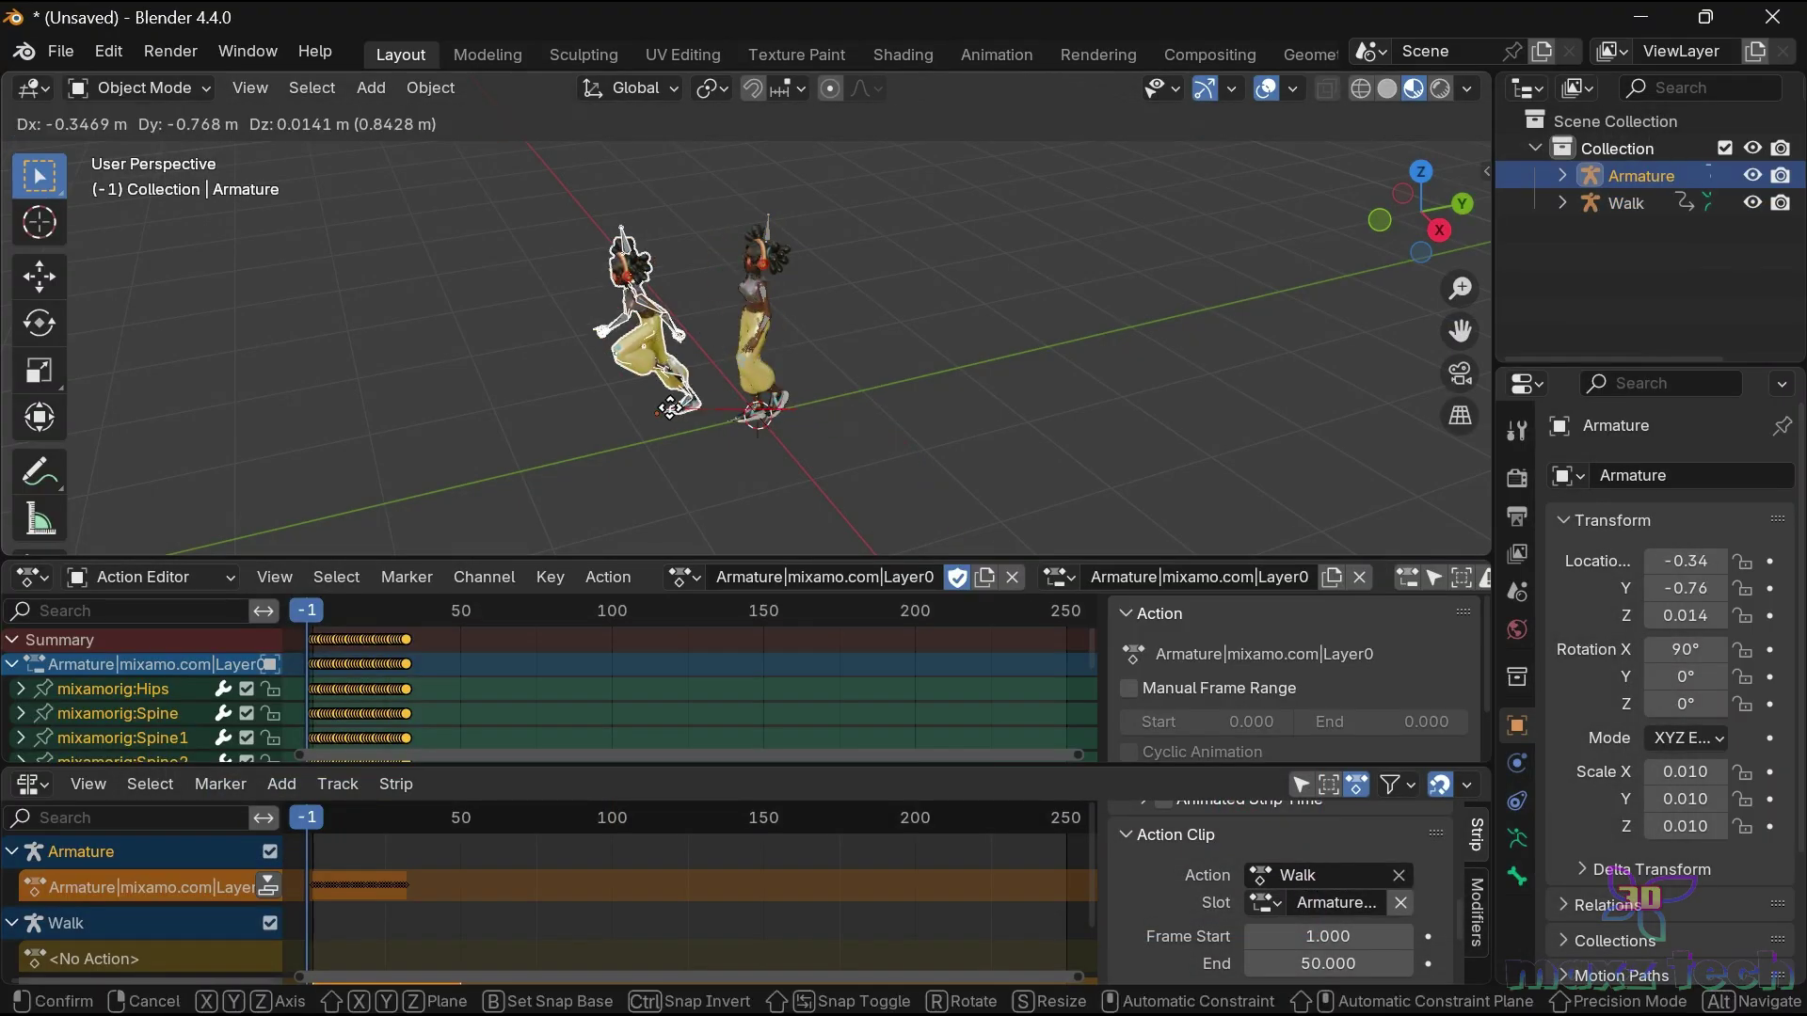
pyautogui.click(642, 408)
# Select only the imported run armature in the Outliner.
pyautogui.scroll(1, 621, 362)
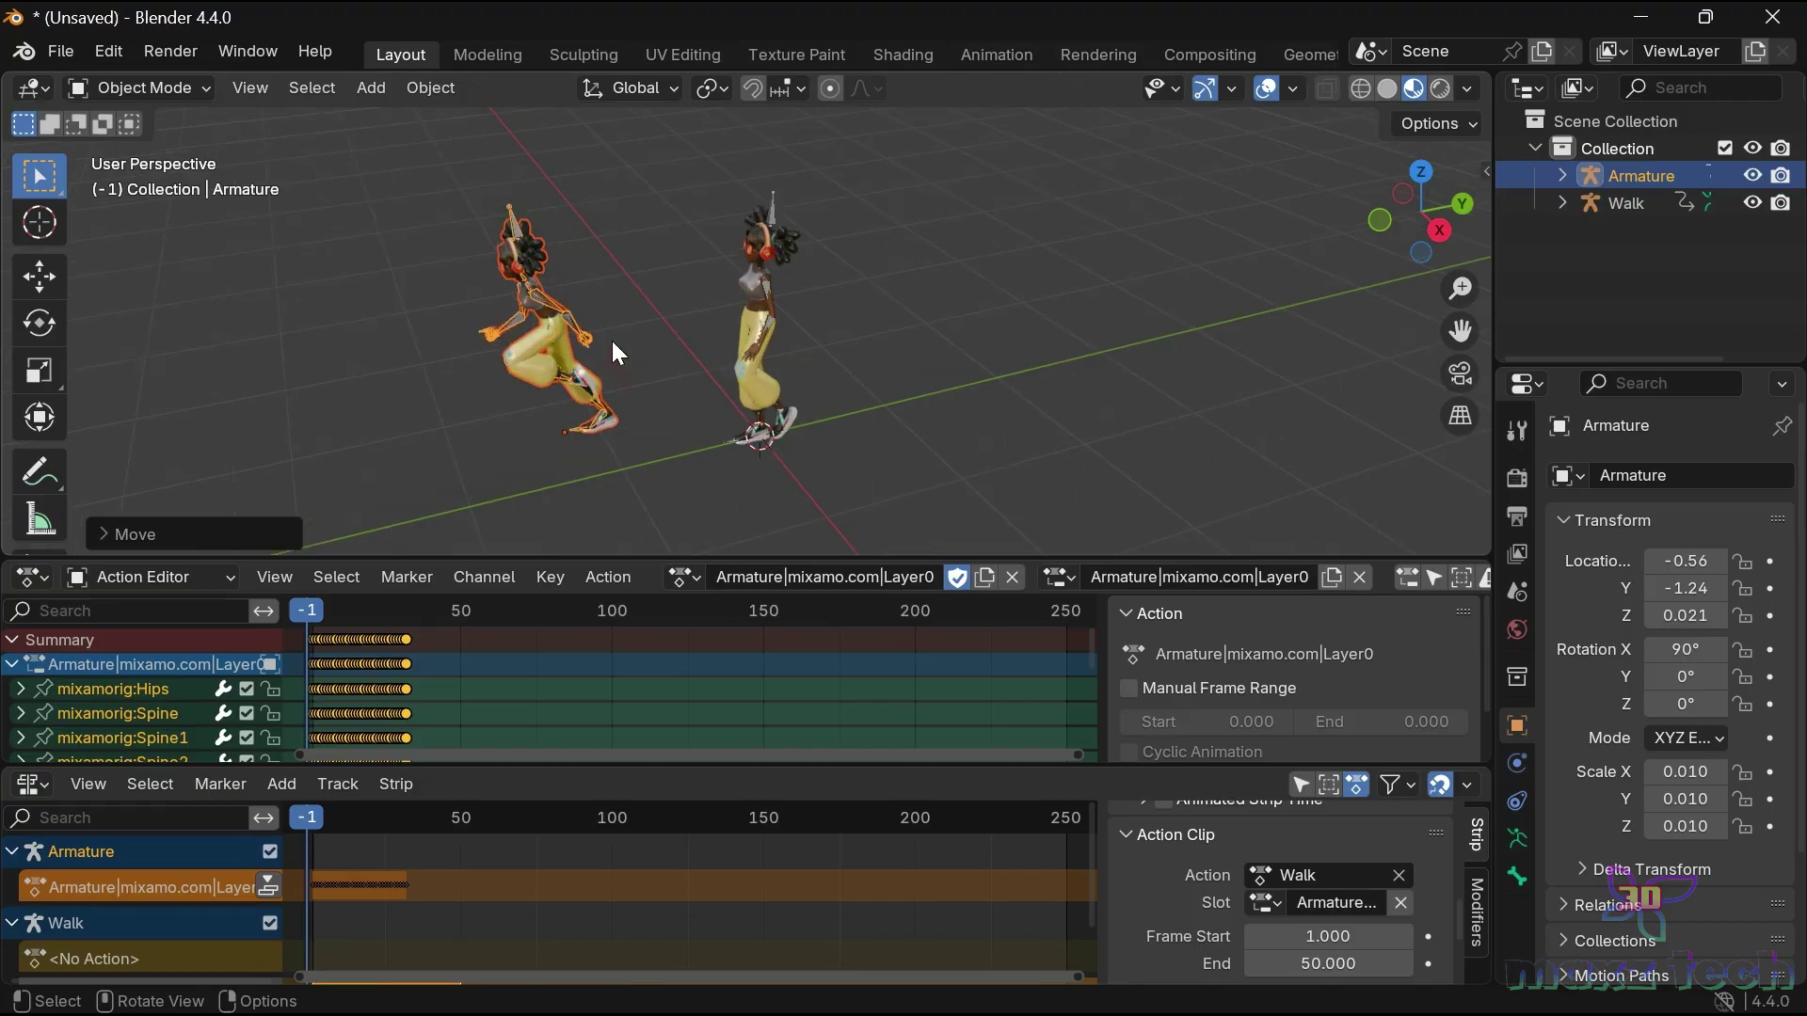
pyautogui.scroll(1, 603, 325)
pyautogui.click(552, 229)
pyautogui.click(465, 208)
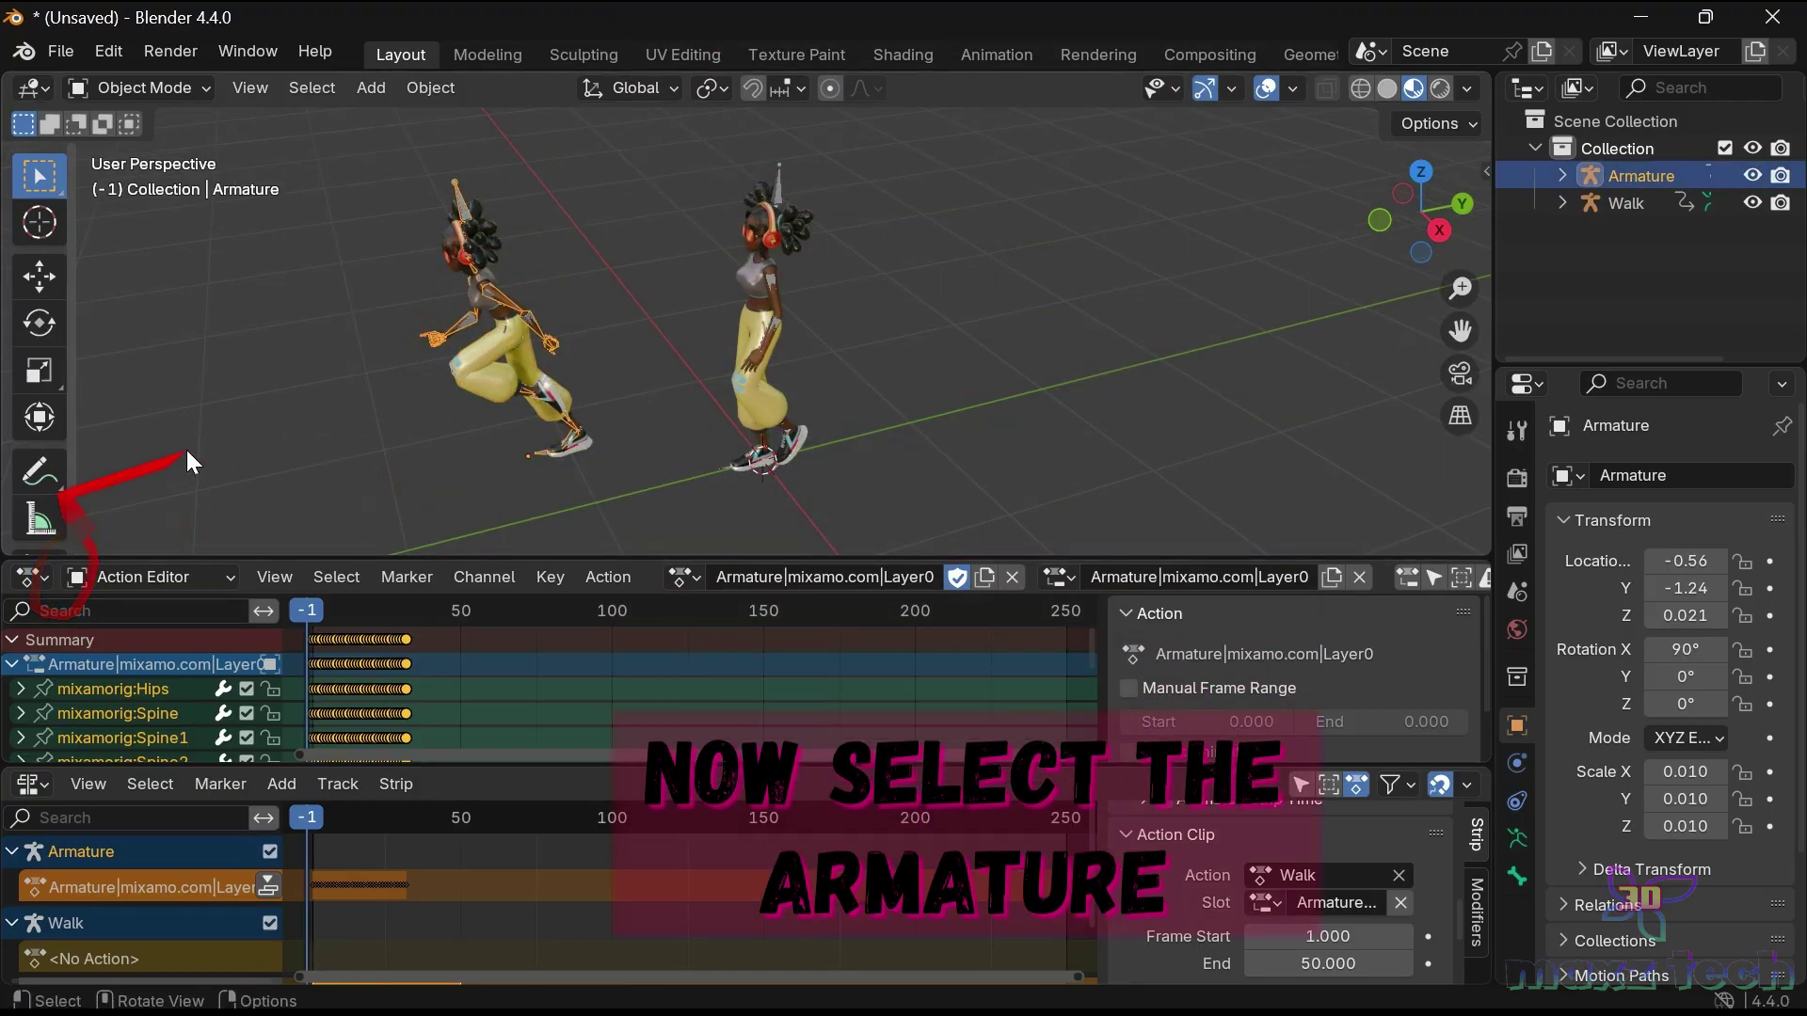
pyautogui.click(44, 575)
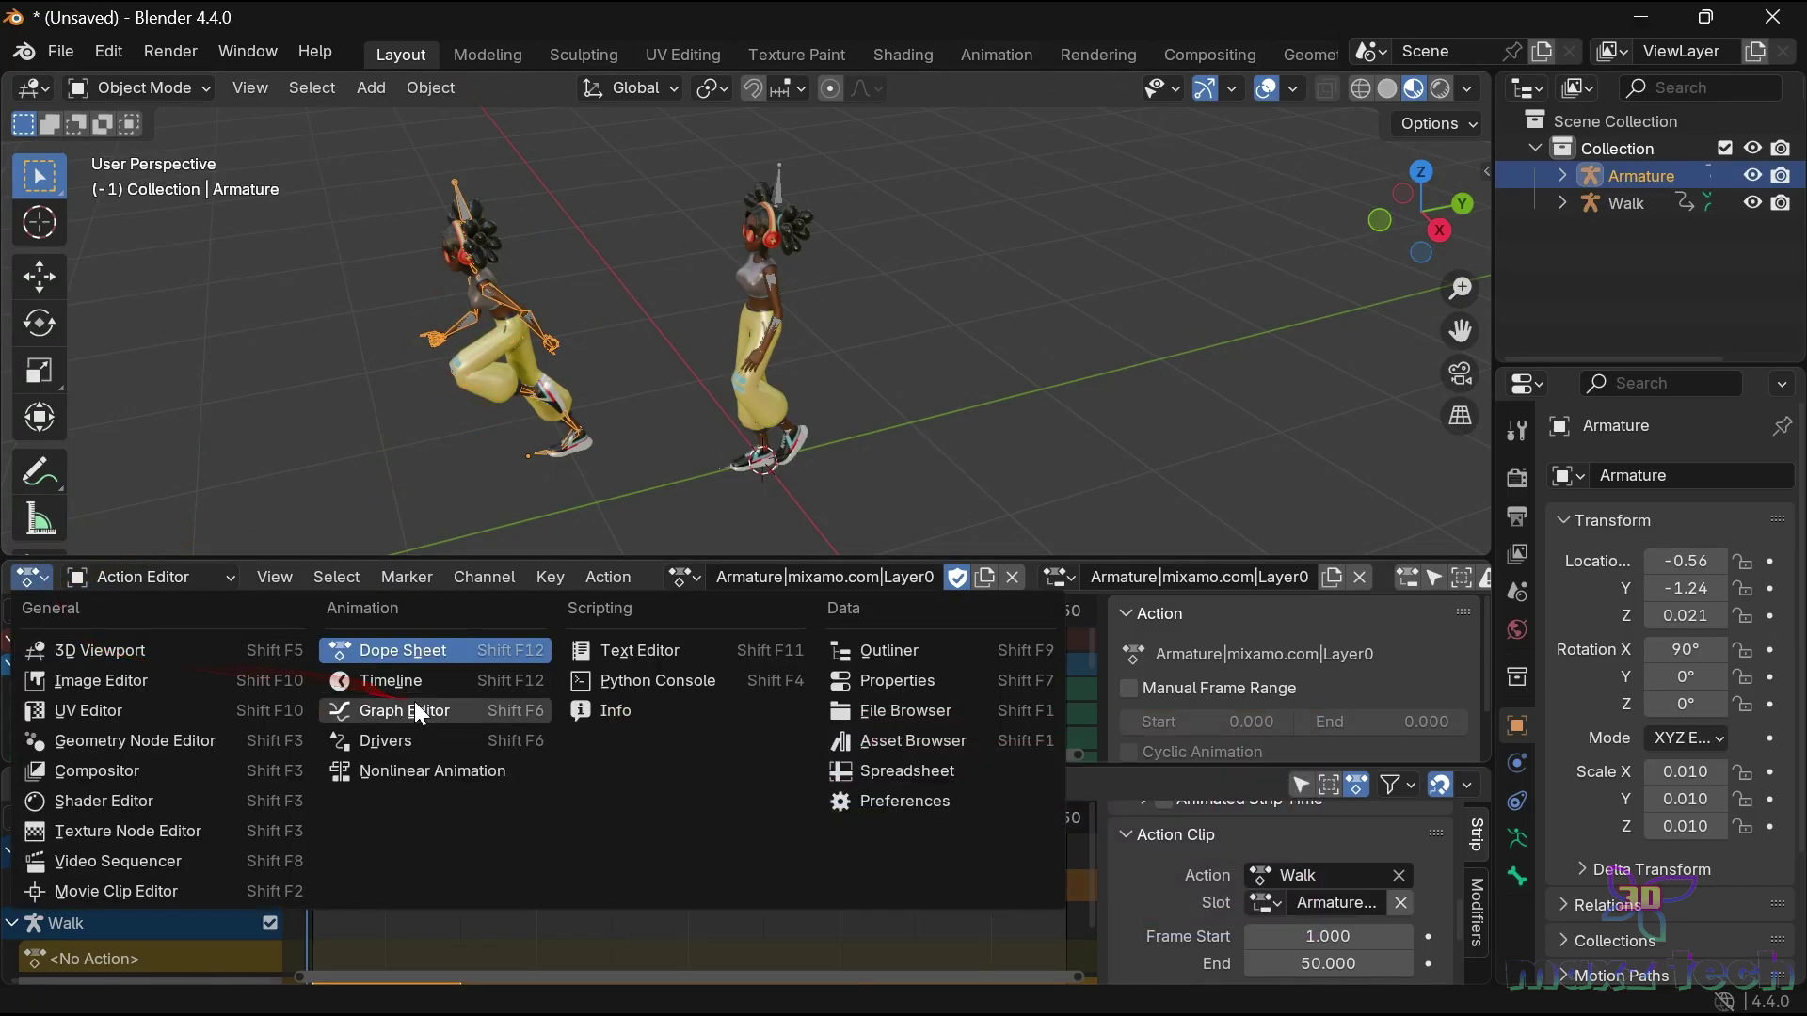
# In the Graph Editor, apply Make Cyclic (F-Modifier) to the run action's curves.
pyautogui.click(416, 710)
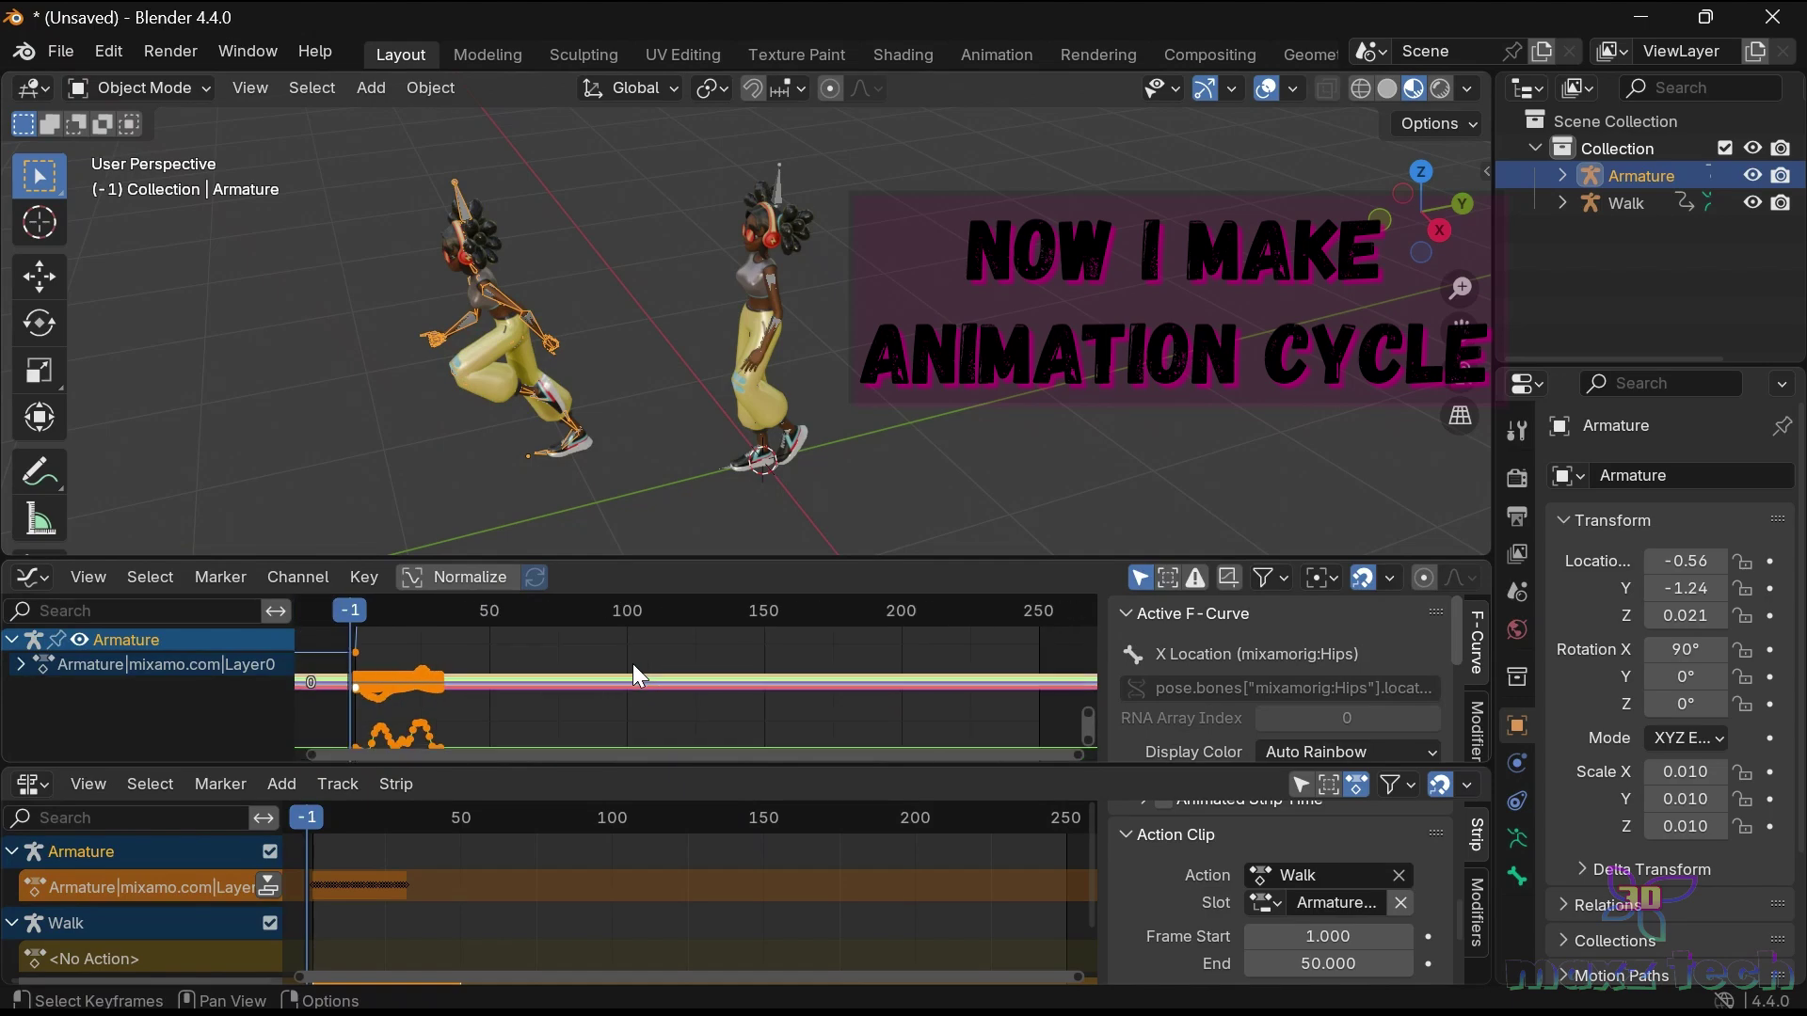
pyautogui.scroll(-2, 632, 664)
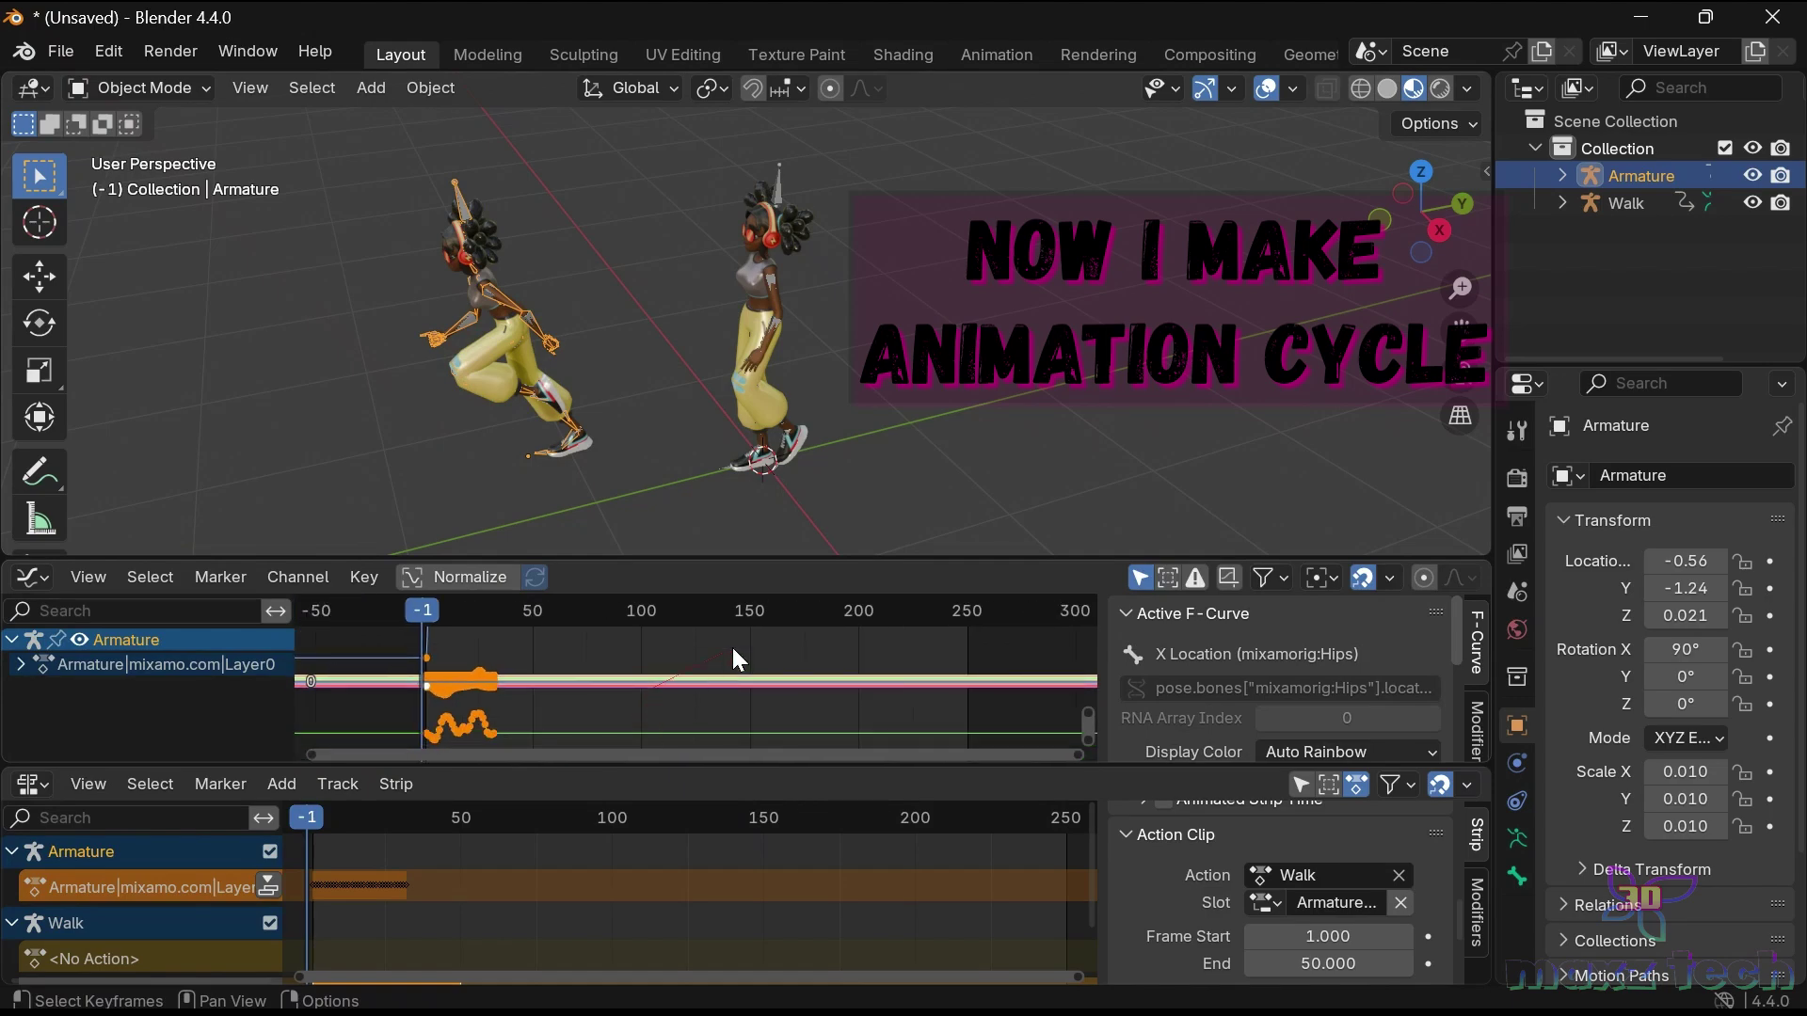
pyautogui.hotkey('shift', 'e')
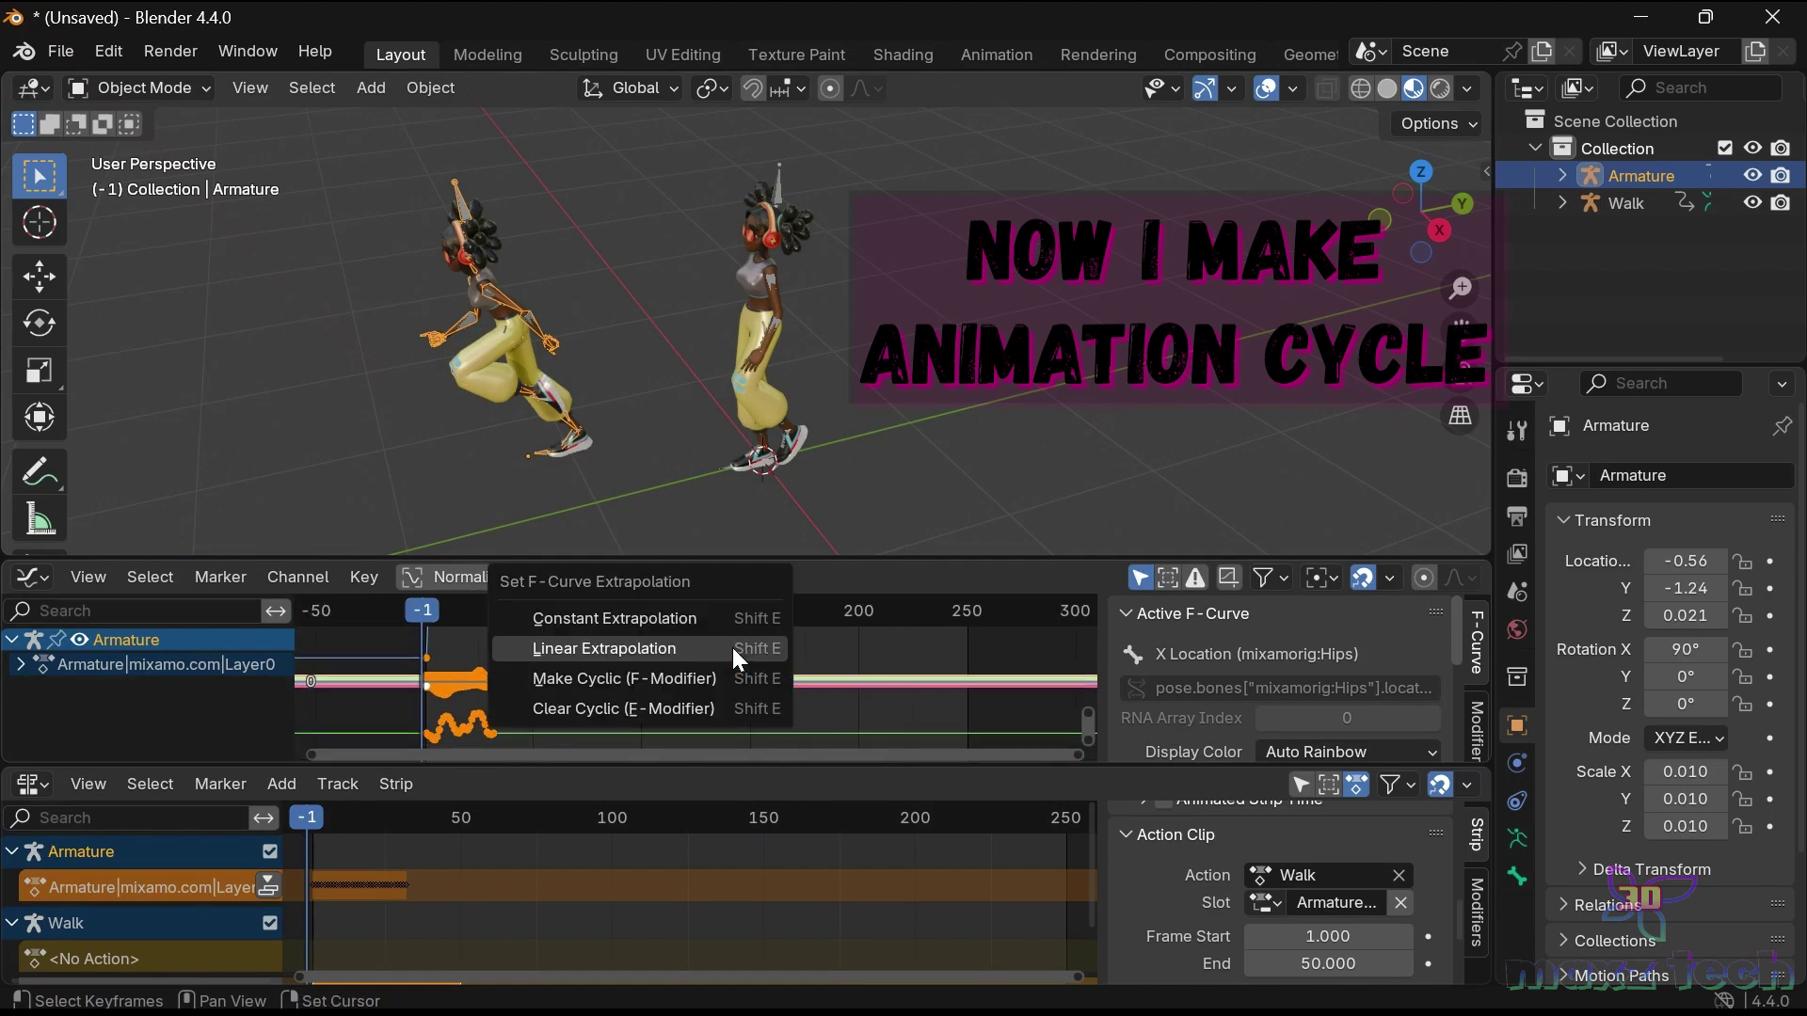
pyautogui.click(608, 681)
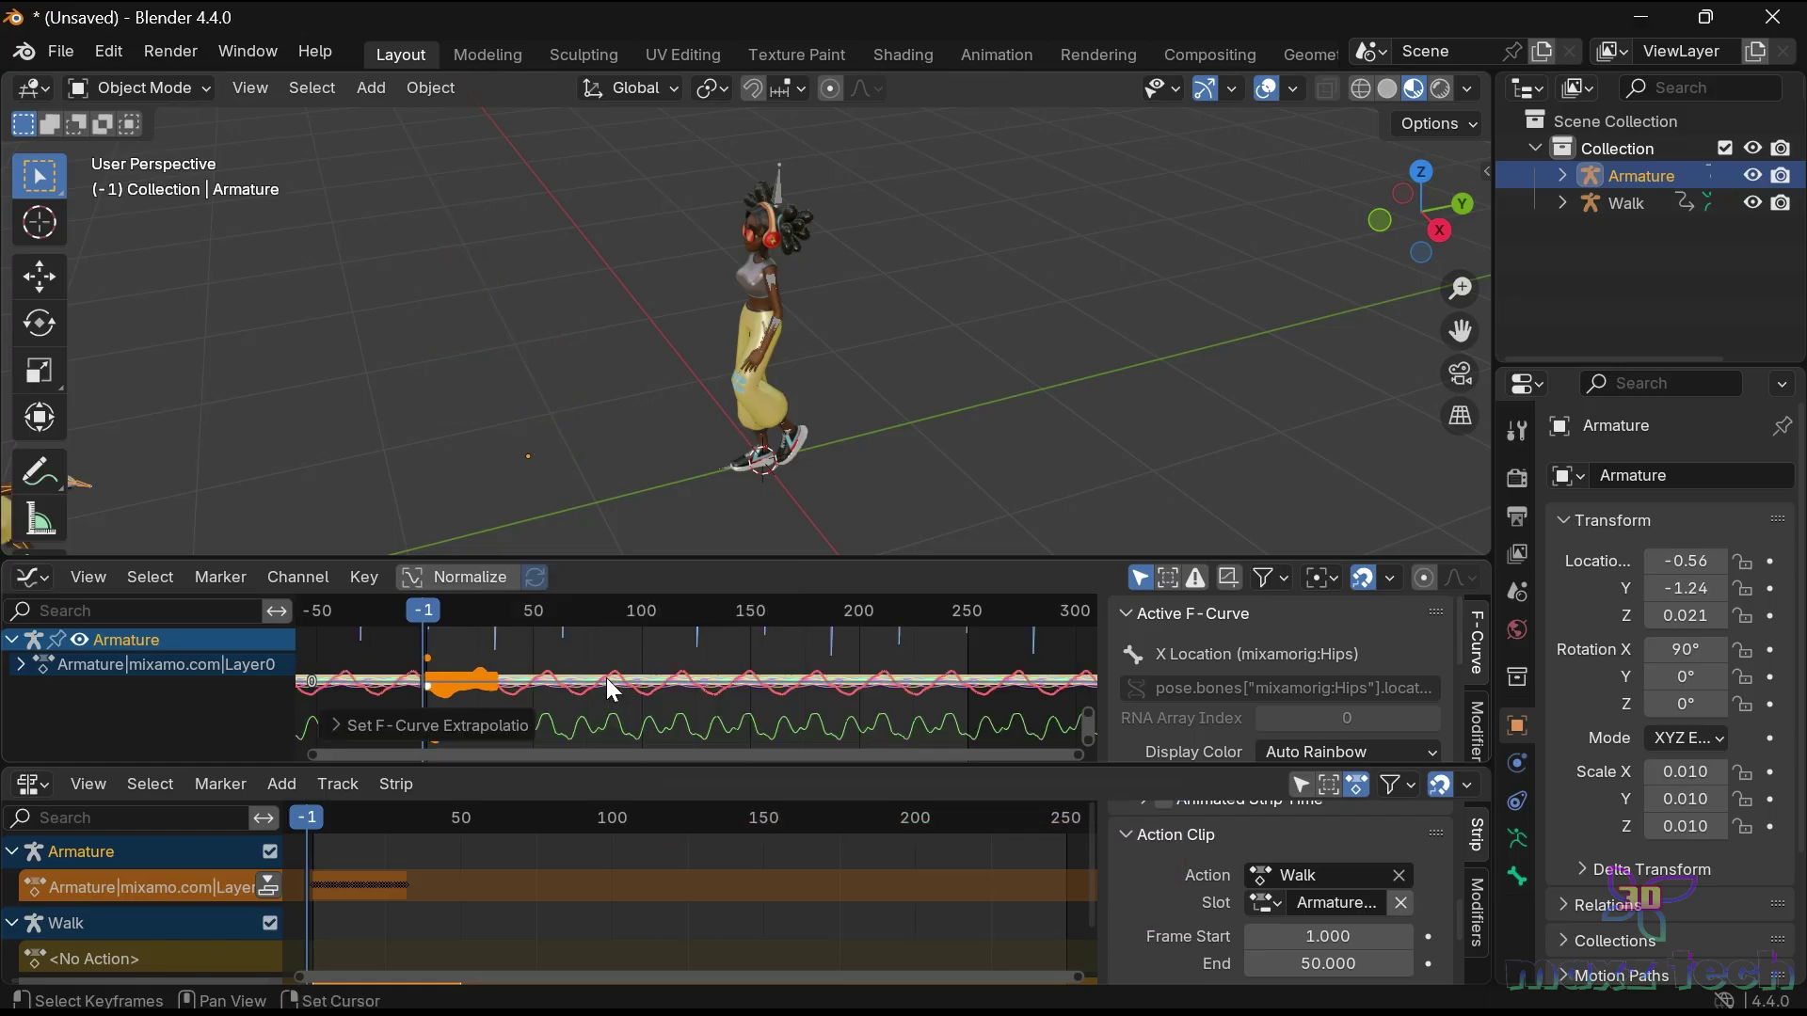
pyautogui.hotkey('shift', 'e')
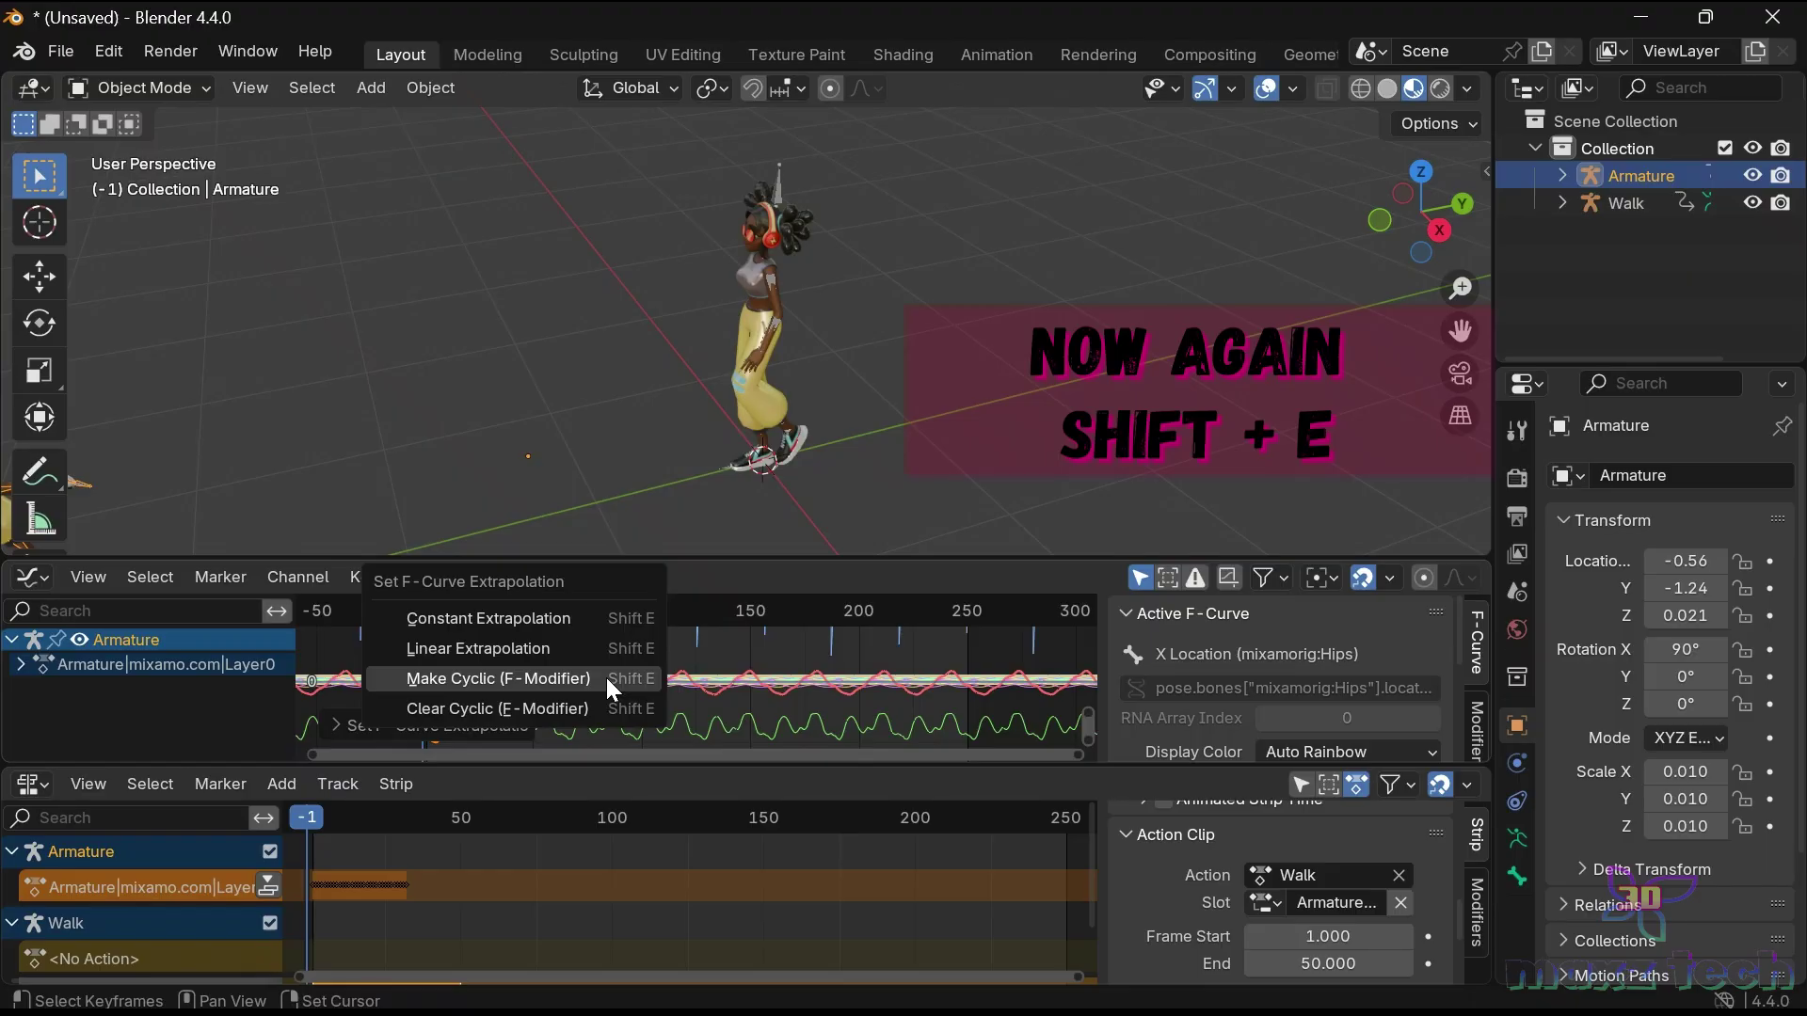
pyautogui.click(591, 648)
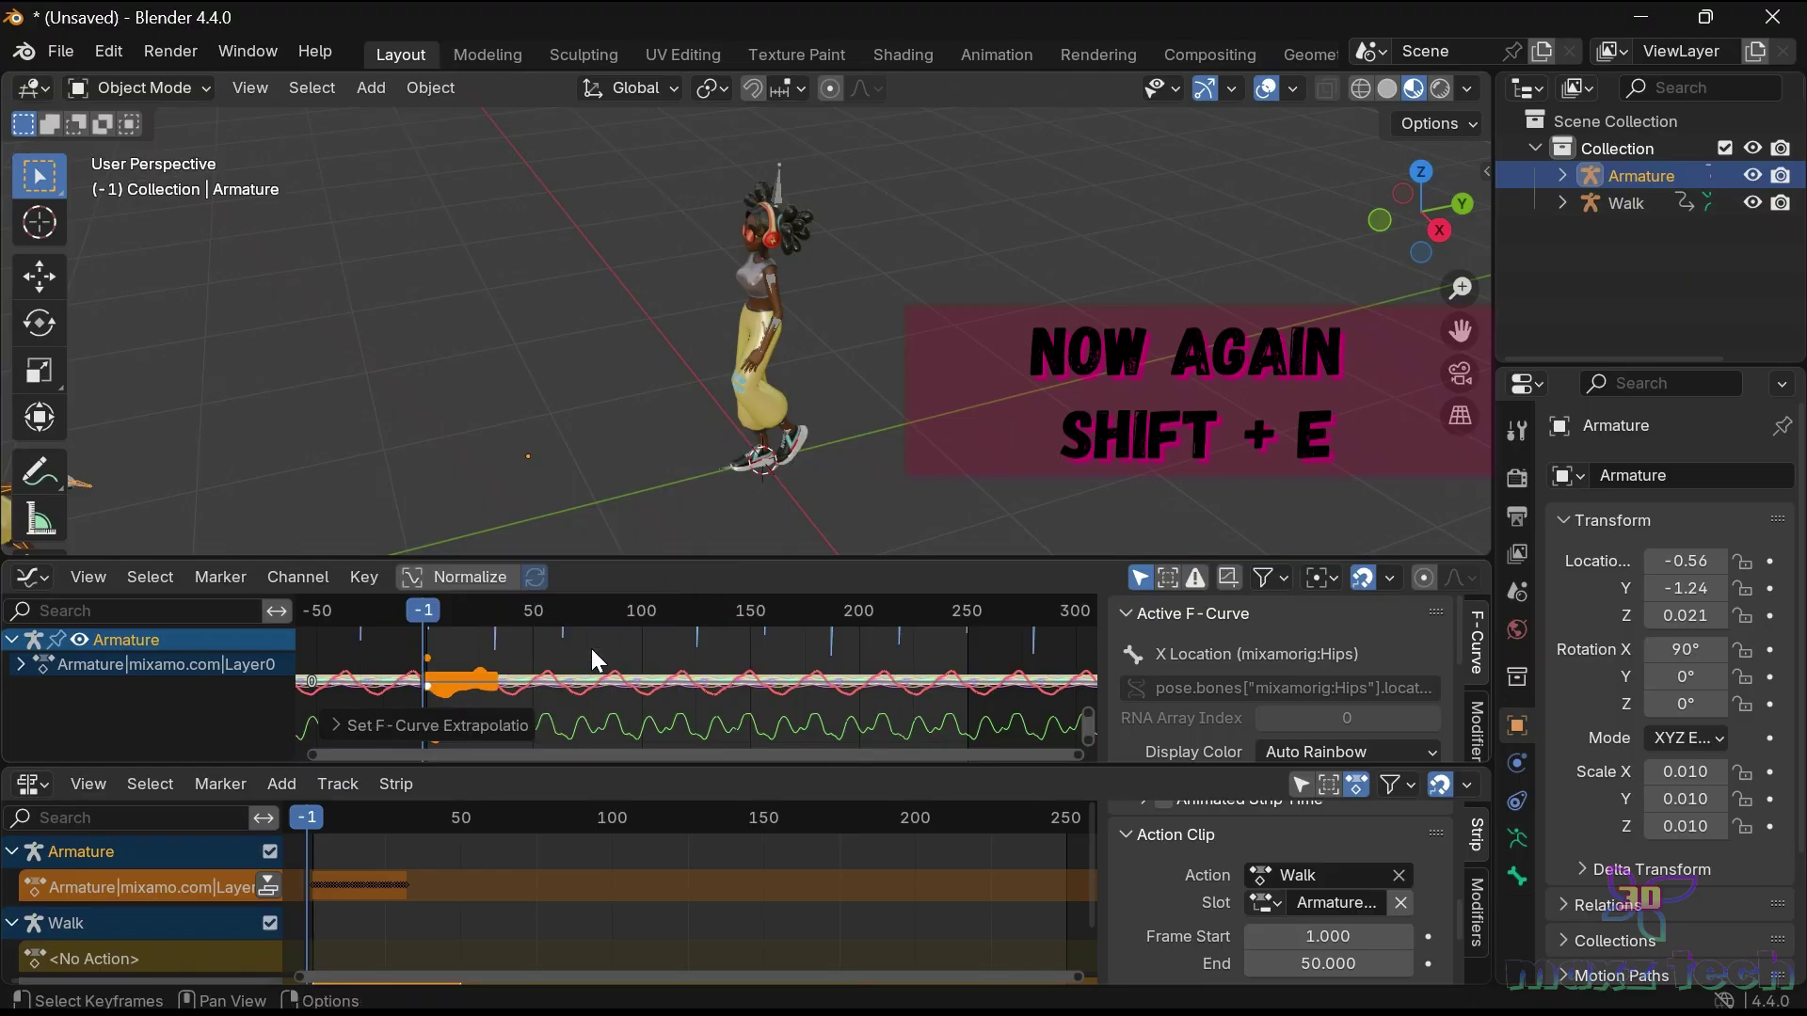
# Inspect the mixamorig:Hips location curves, then return to the Action Editor keyframe view.
pyautogui.click(21, 665)
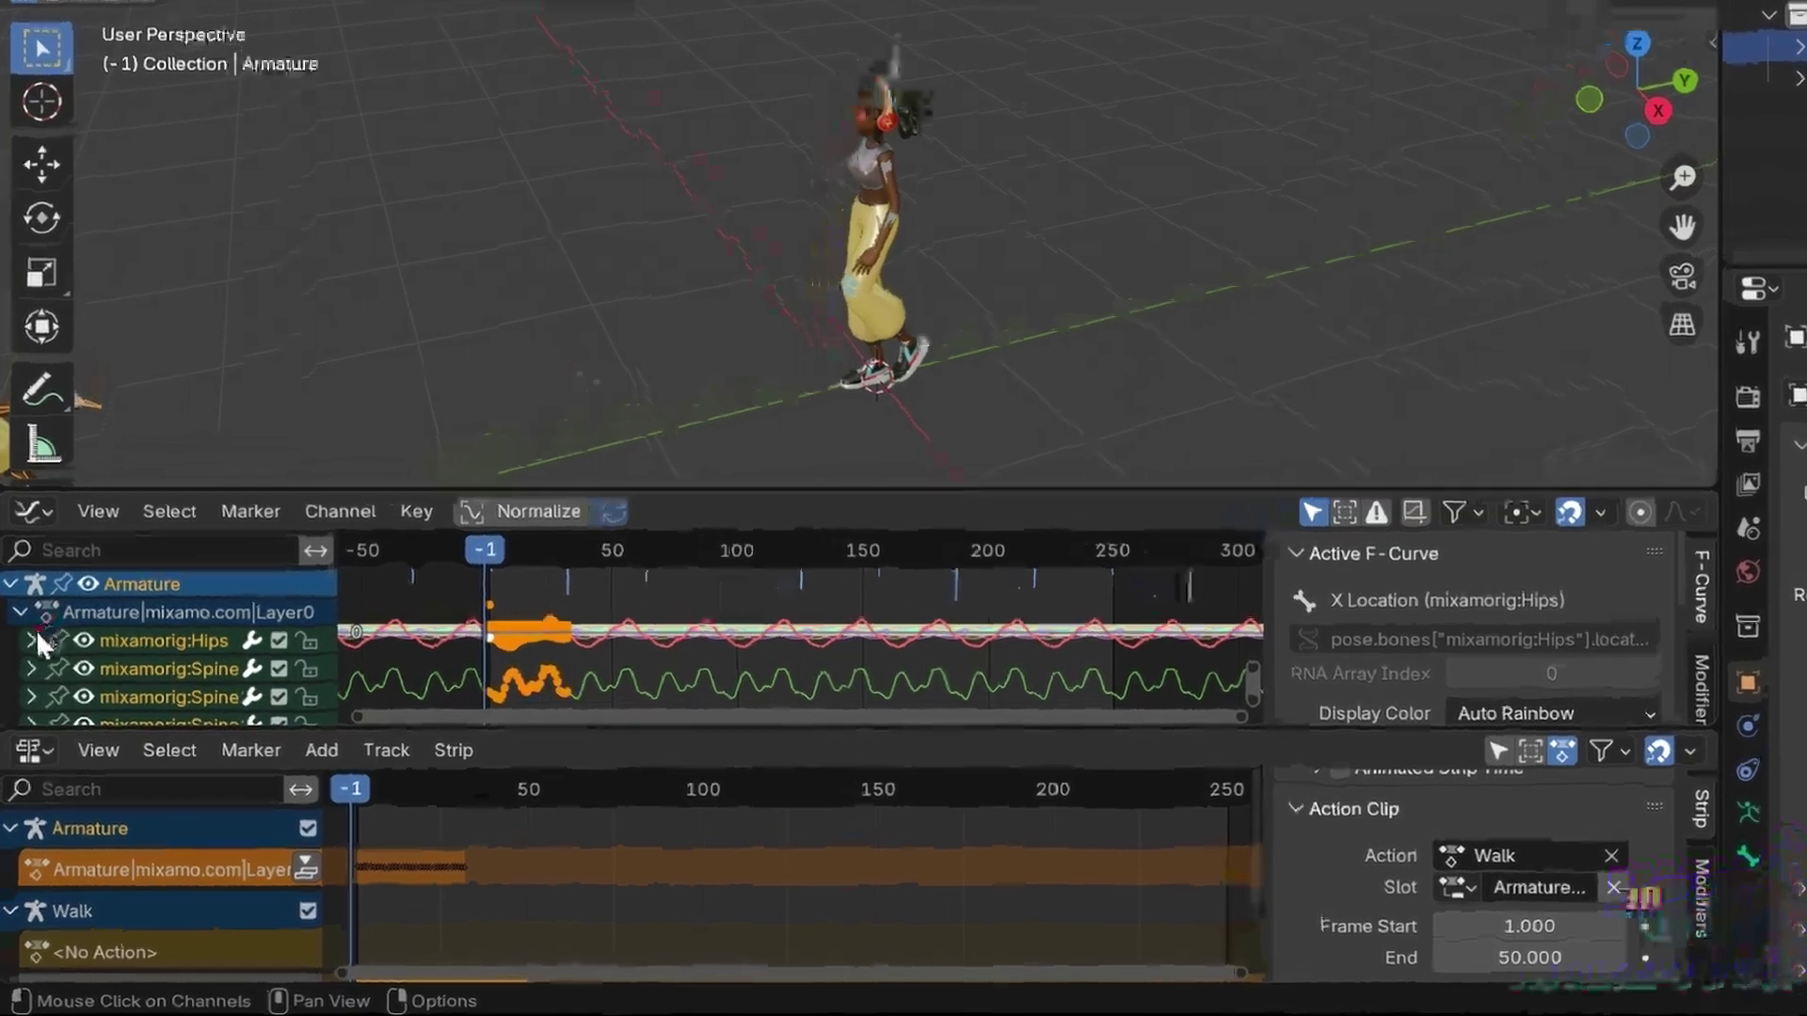
pyautogui.click(34, 639)
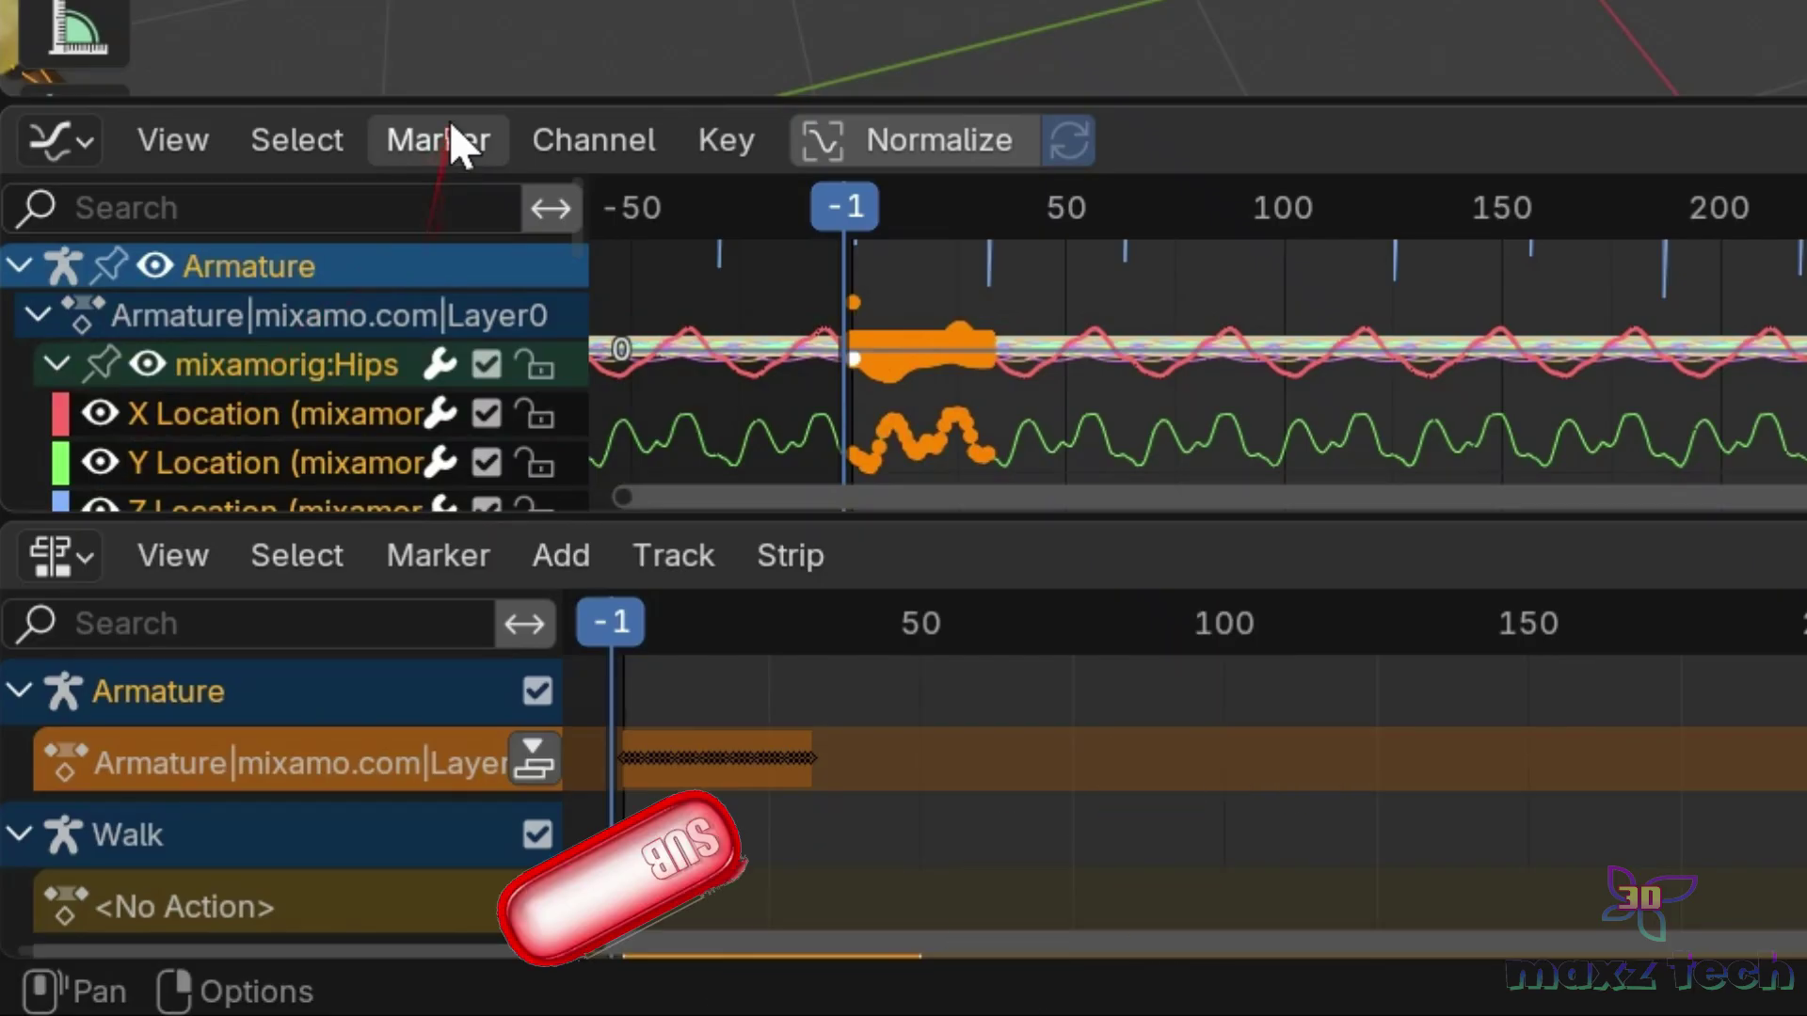
pyautogui.moveTo(447, 100)
pyautogui.mouseDown()
pyautogui.moveTo(442, 17)
pyautogui.moveTo(419, 0)
pyautogui.mouseUp()
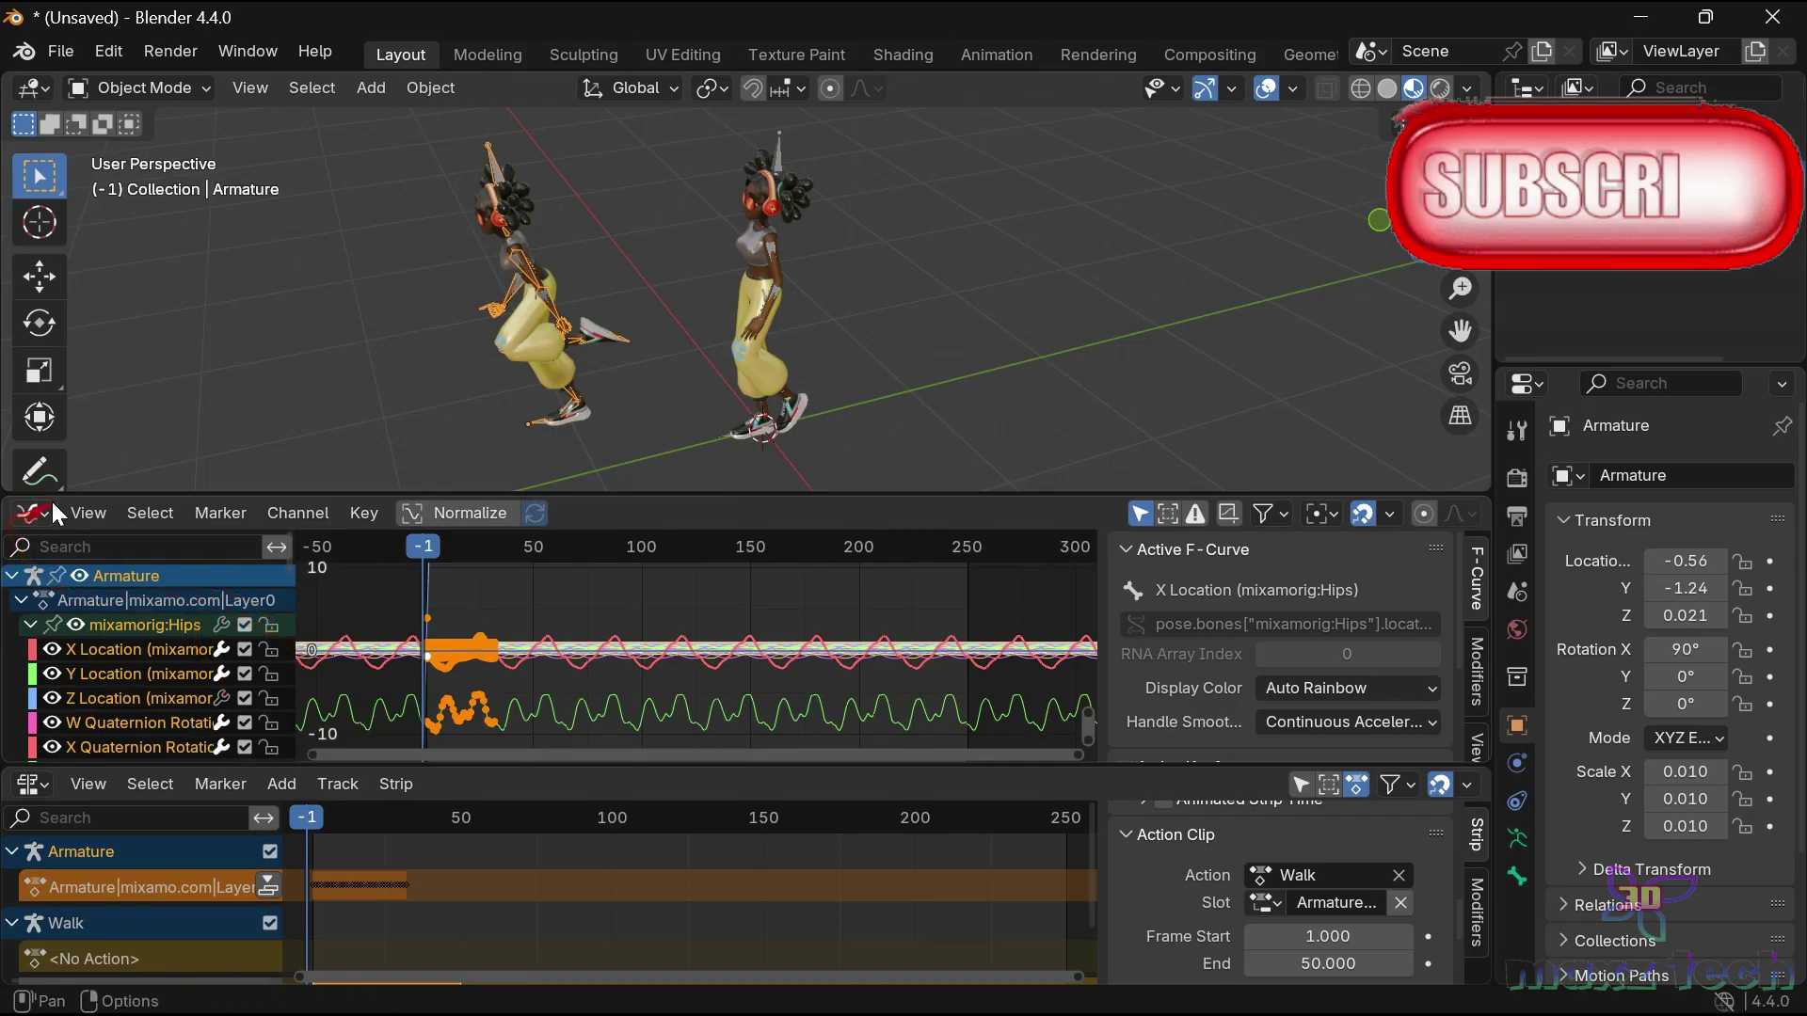
pyautogui.click(47, 506)
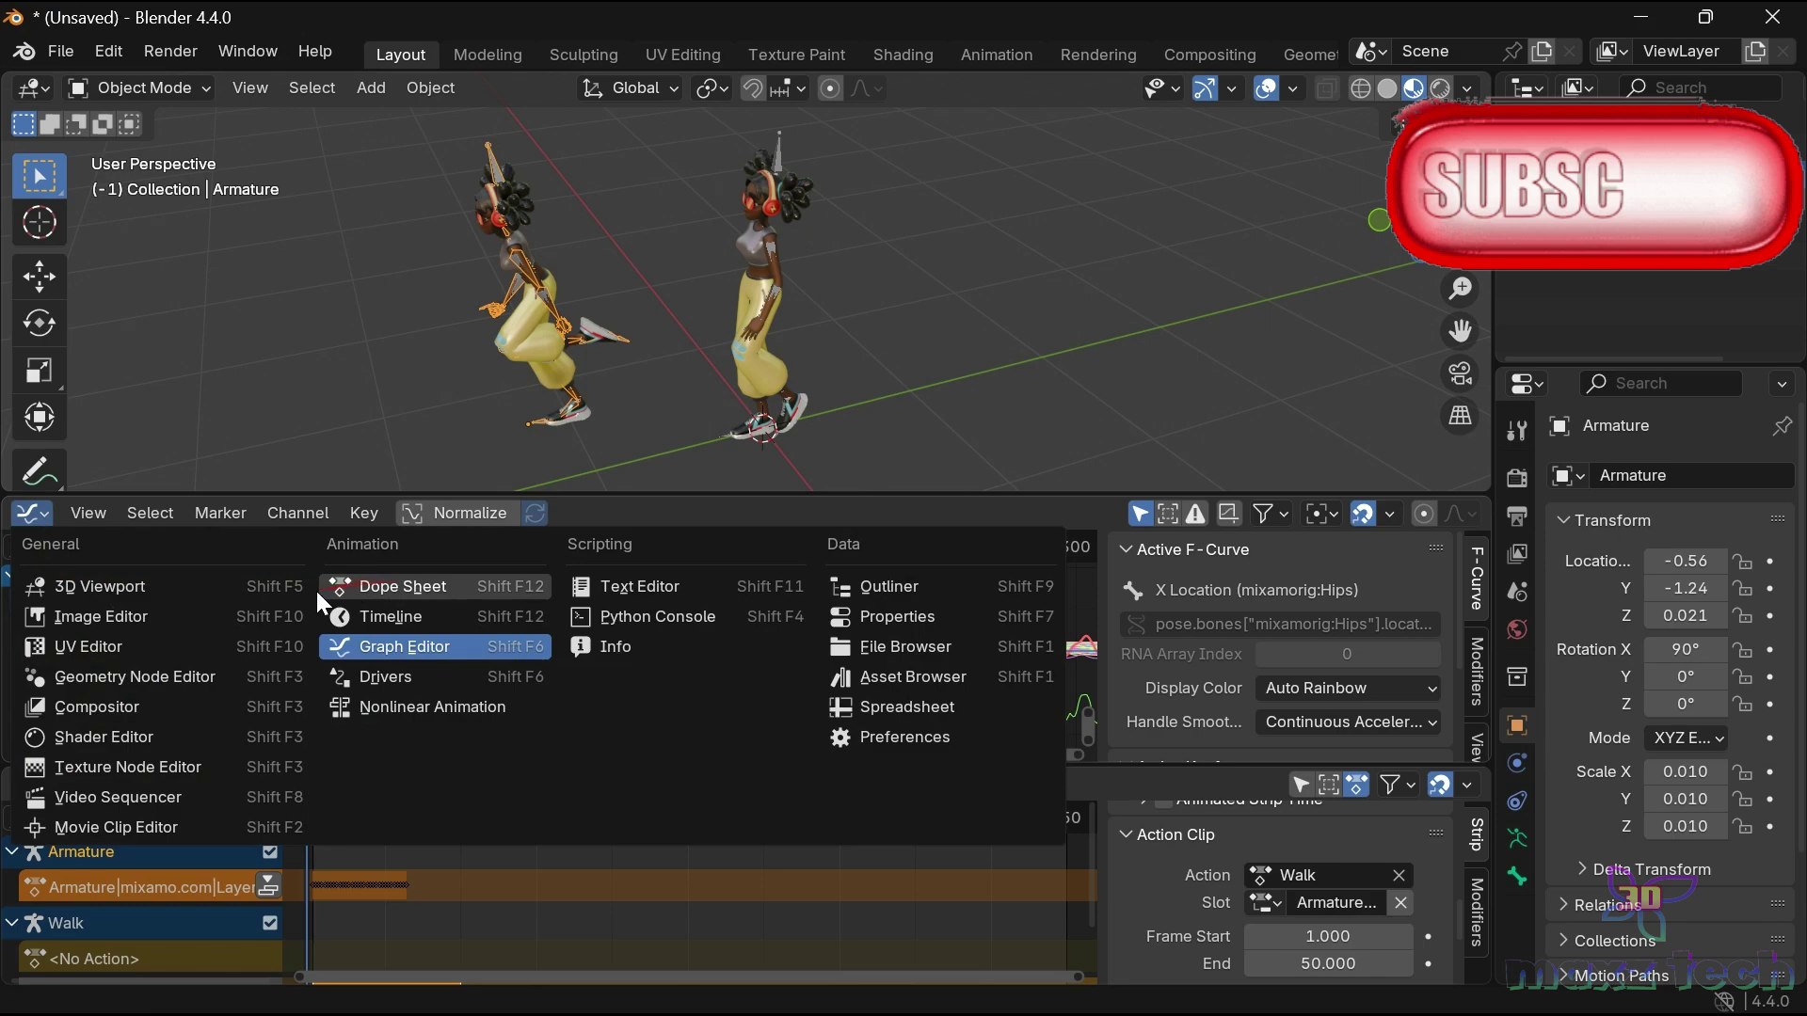
pyautogui.click(414, 580)
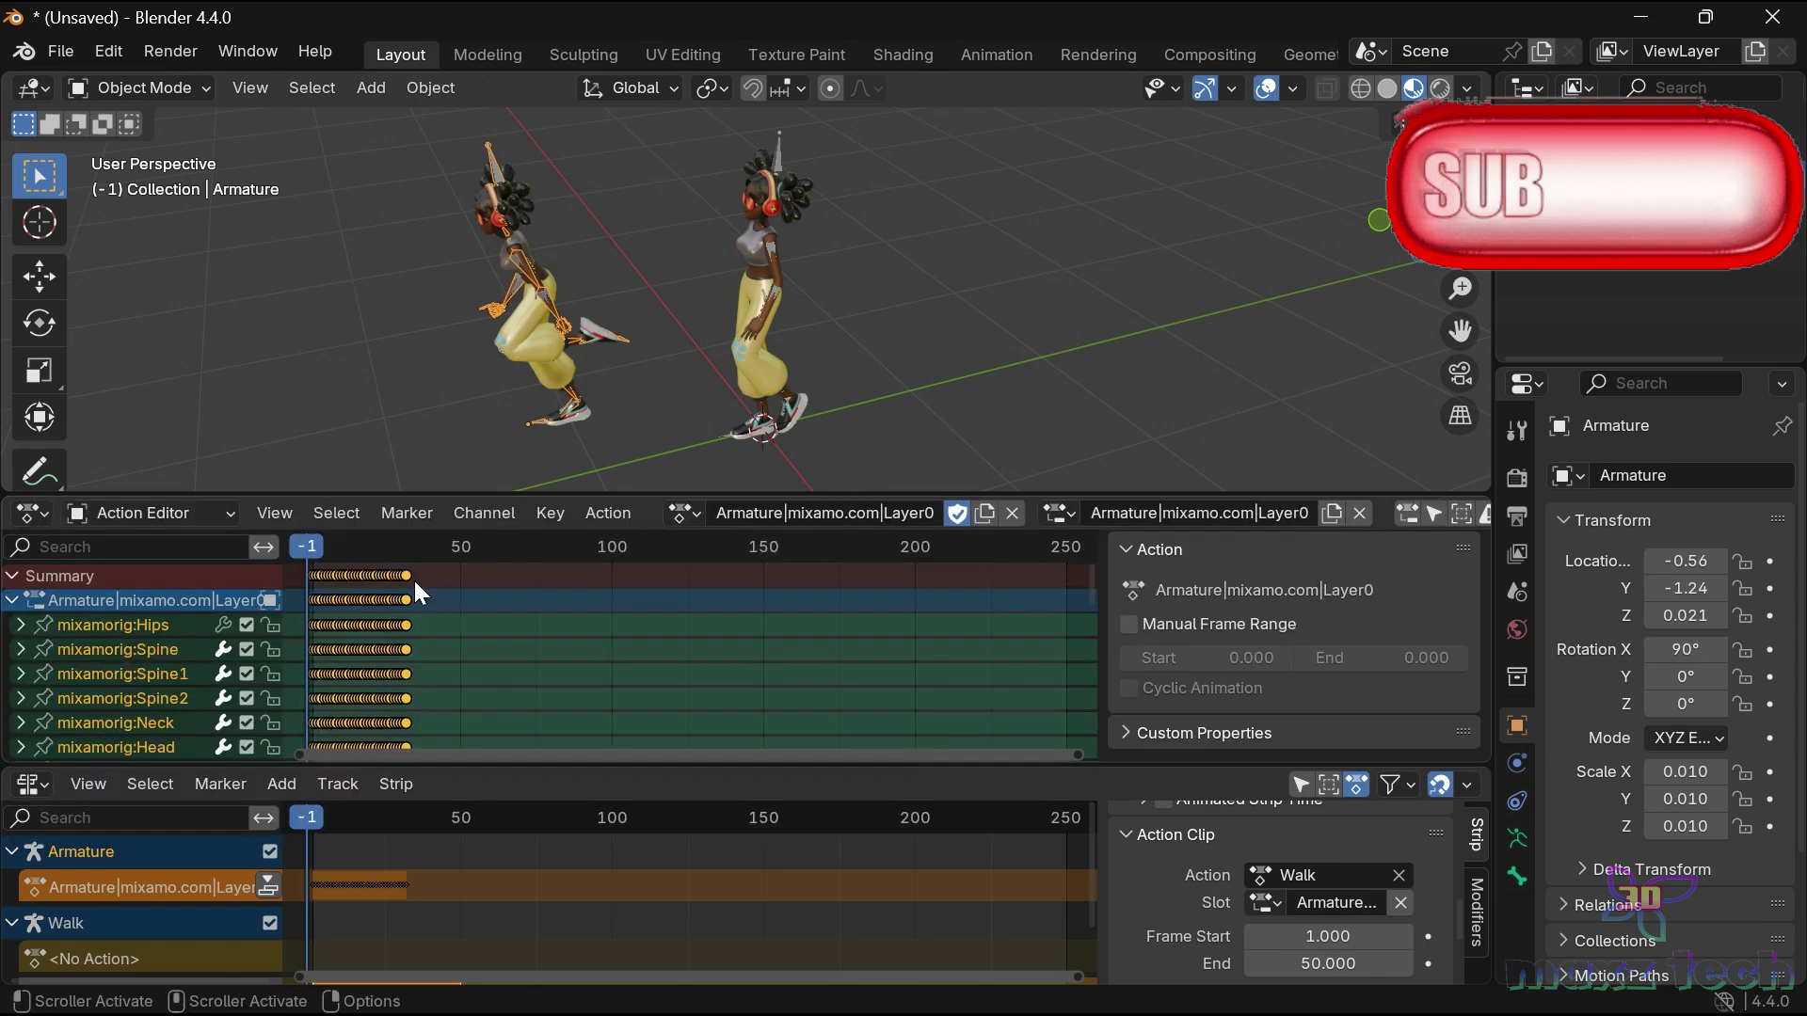
# Rename the imported action to Run in the Action Editor.
pyautogui.moveTo(382, 542)
pyautogui.mouseDown()
pyautogui.moveTo(410, 693)
pyautogui.moveTo(499, 443)
pyautogui.mouseUp()
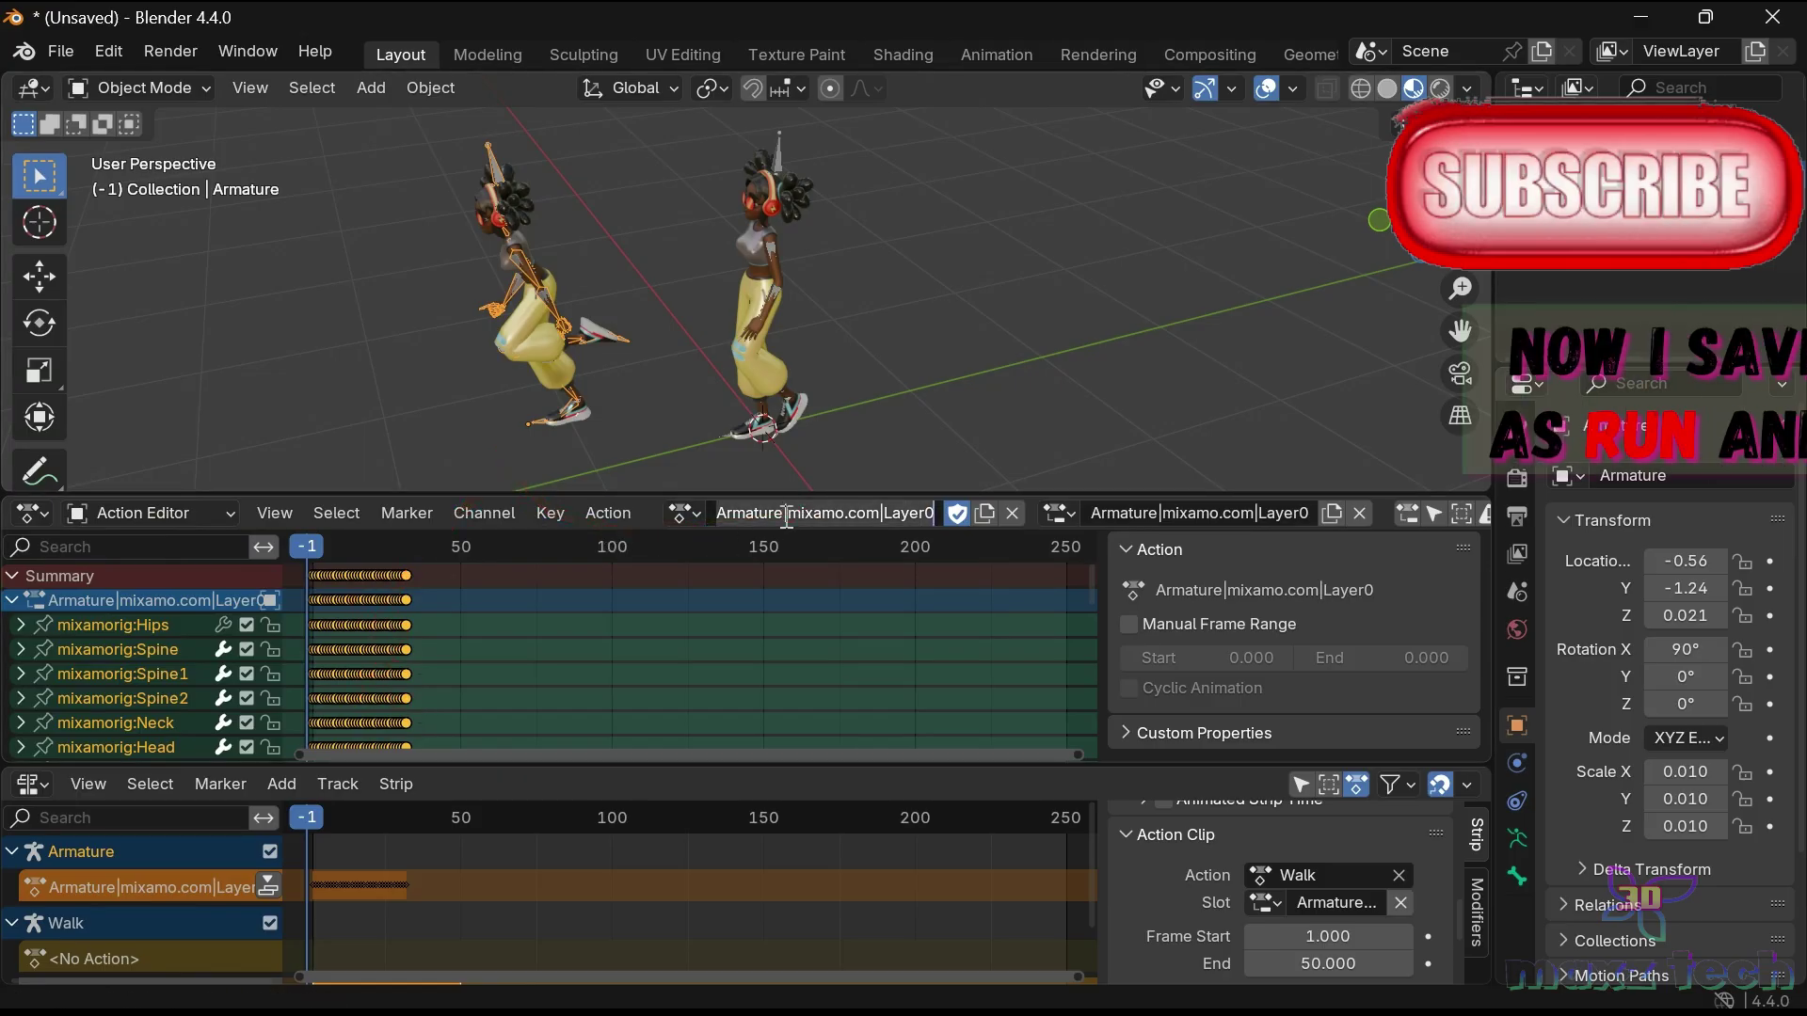
pyautogui.write('Run')
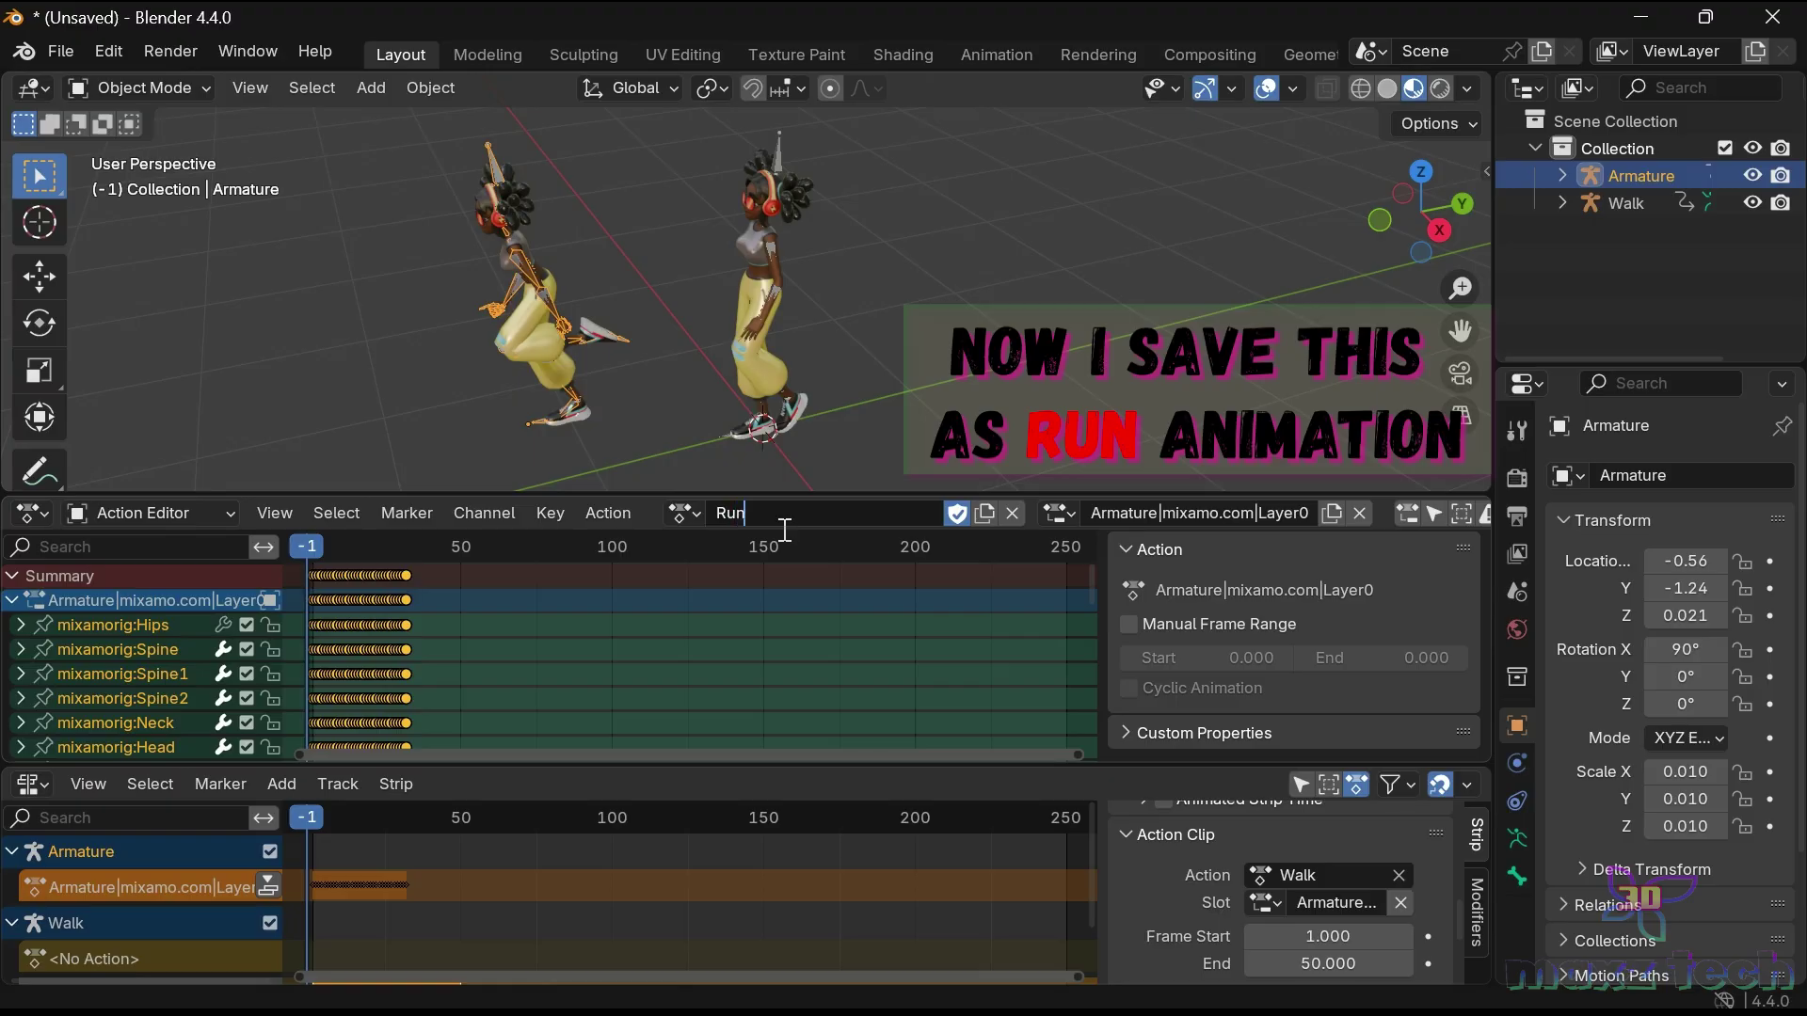
pyautogui.press('Return')
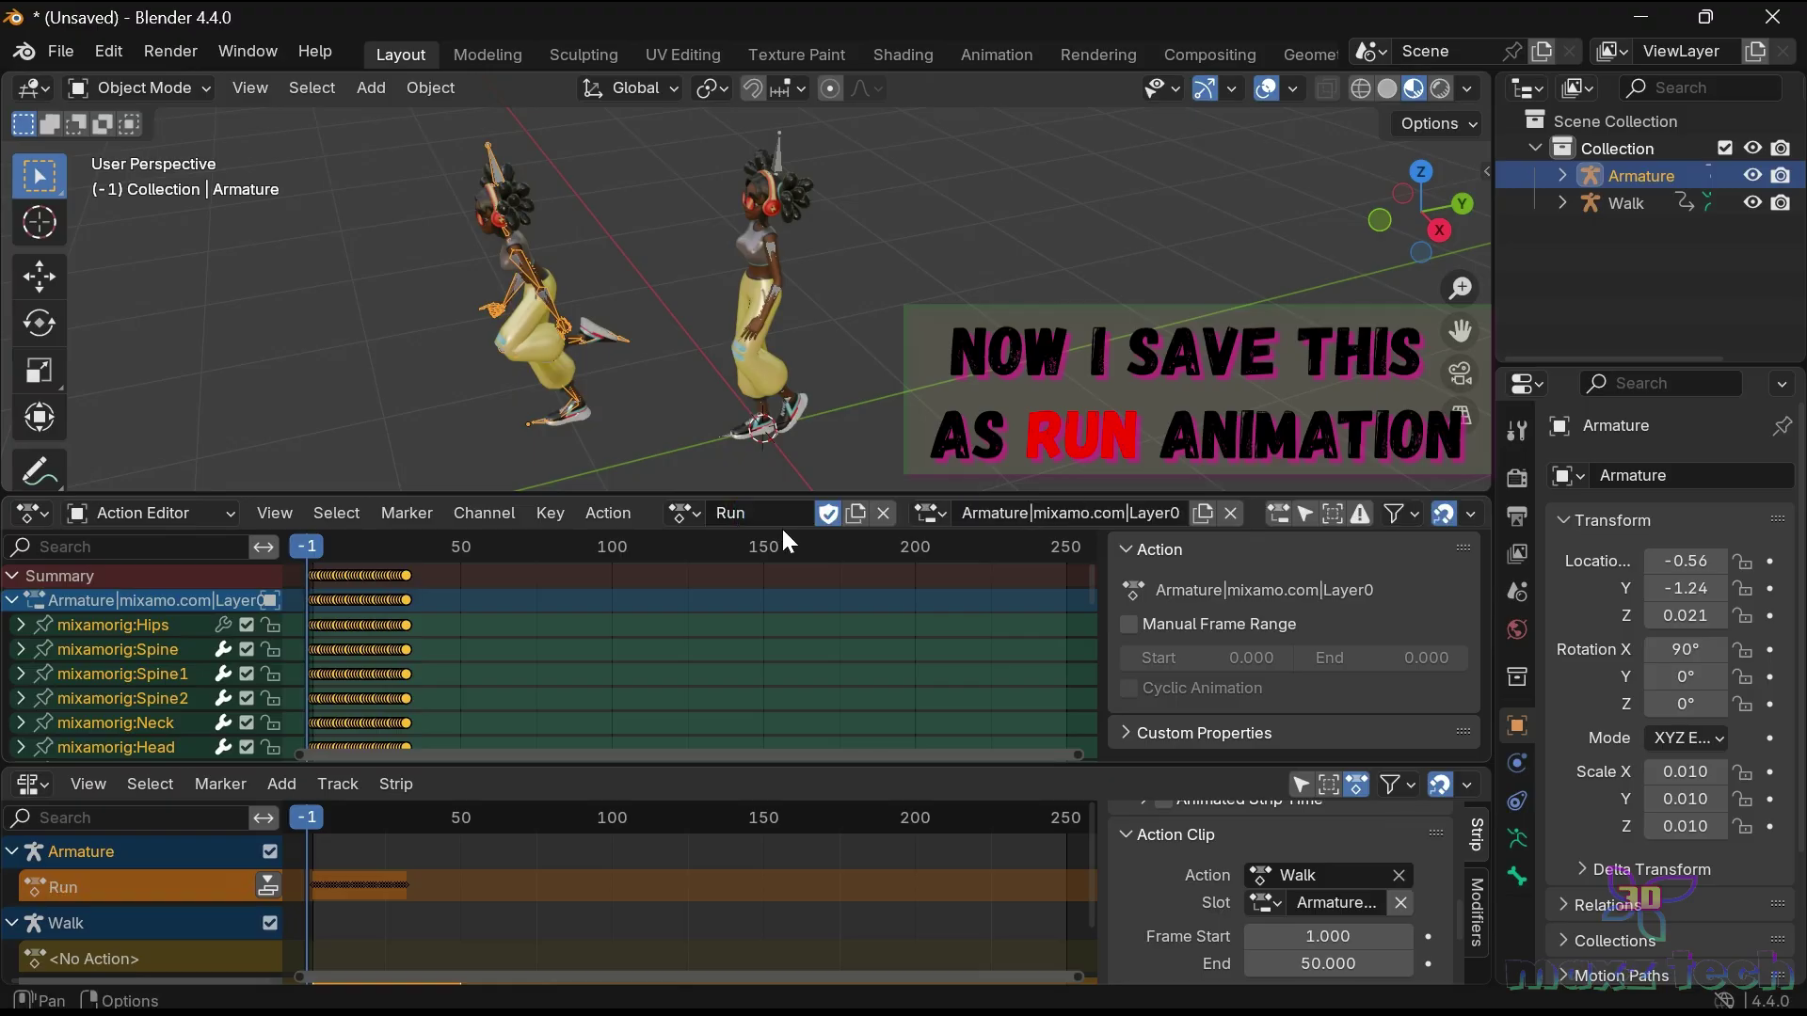
# Rename the imported armature object to Run in the Outliner.
pyautogui.doubleClick(1609, 177)
pyautogui.write('Run')
pyautogui.press('Return')
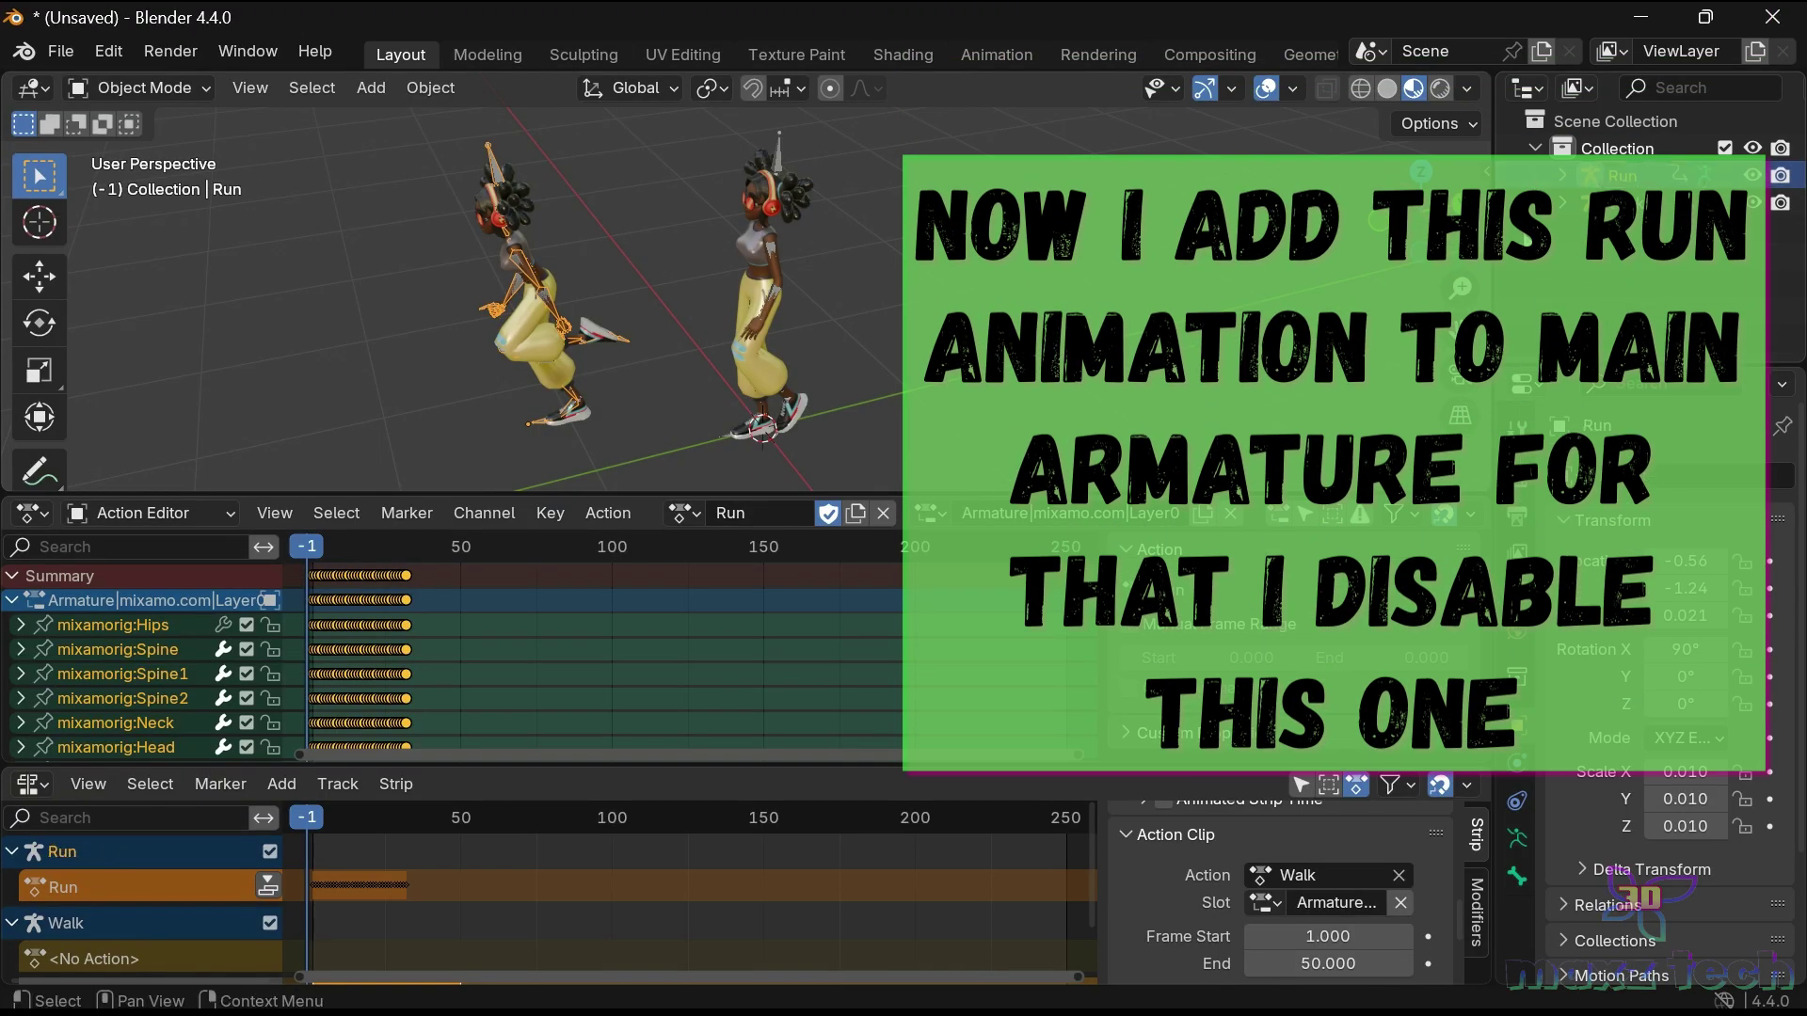
pyautogui.click(1564, 174)
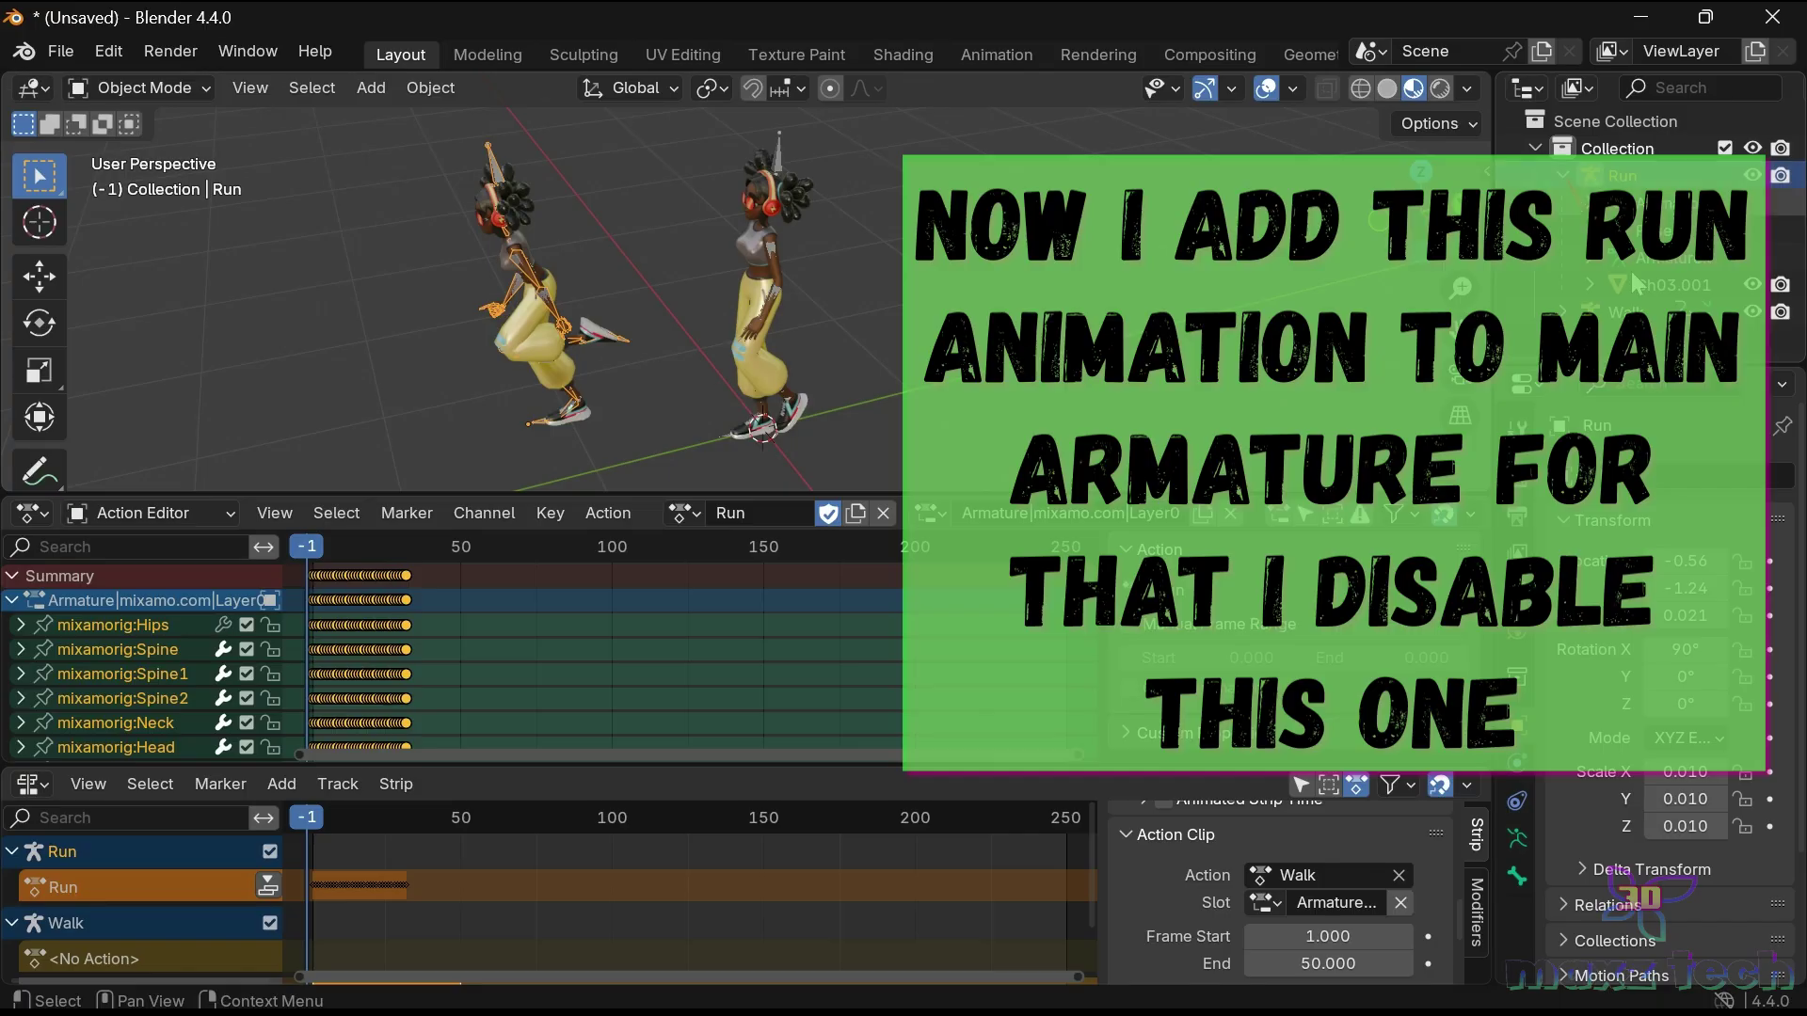
# Hide the Run armature and its mesh, collapse Run, and select the Walk armature.
pyautogui.click(1752, 284)
pyautogui.click(1752, 175)
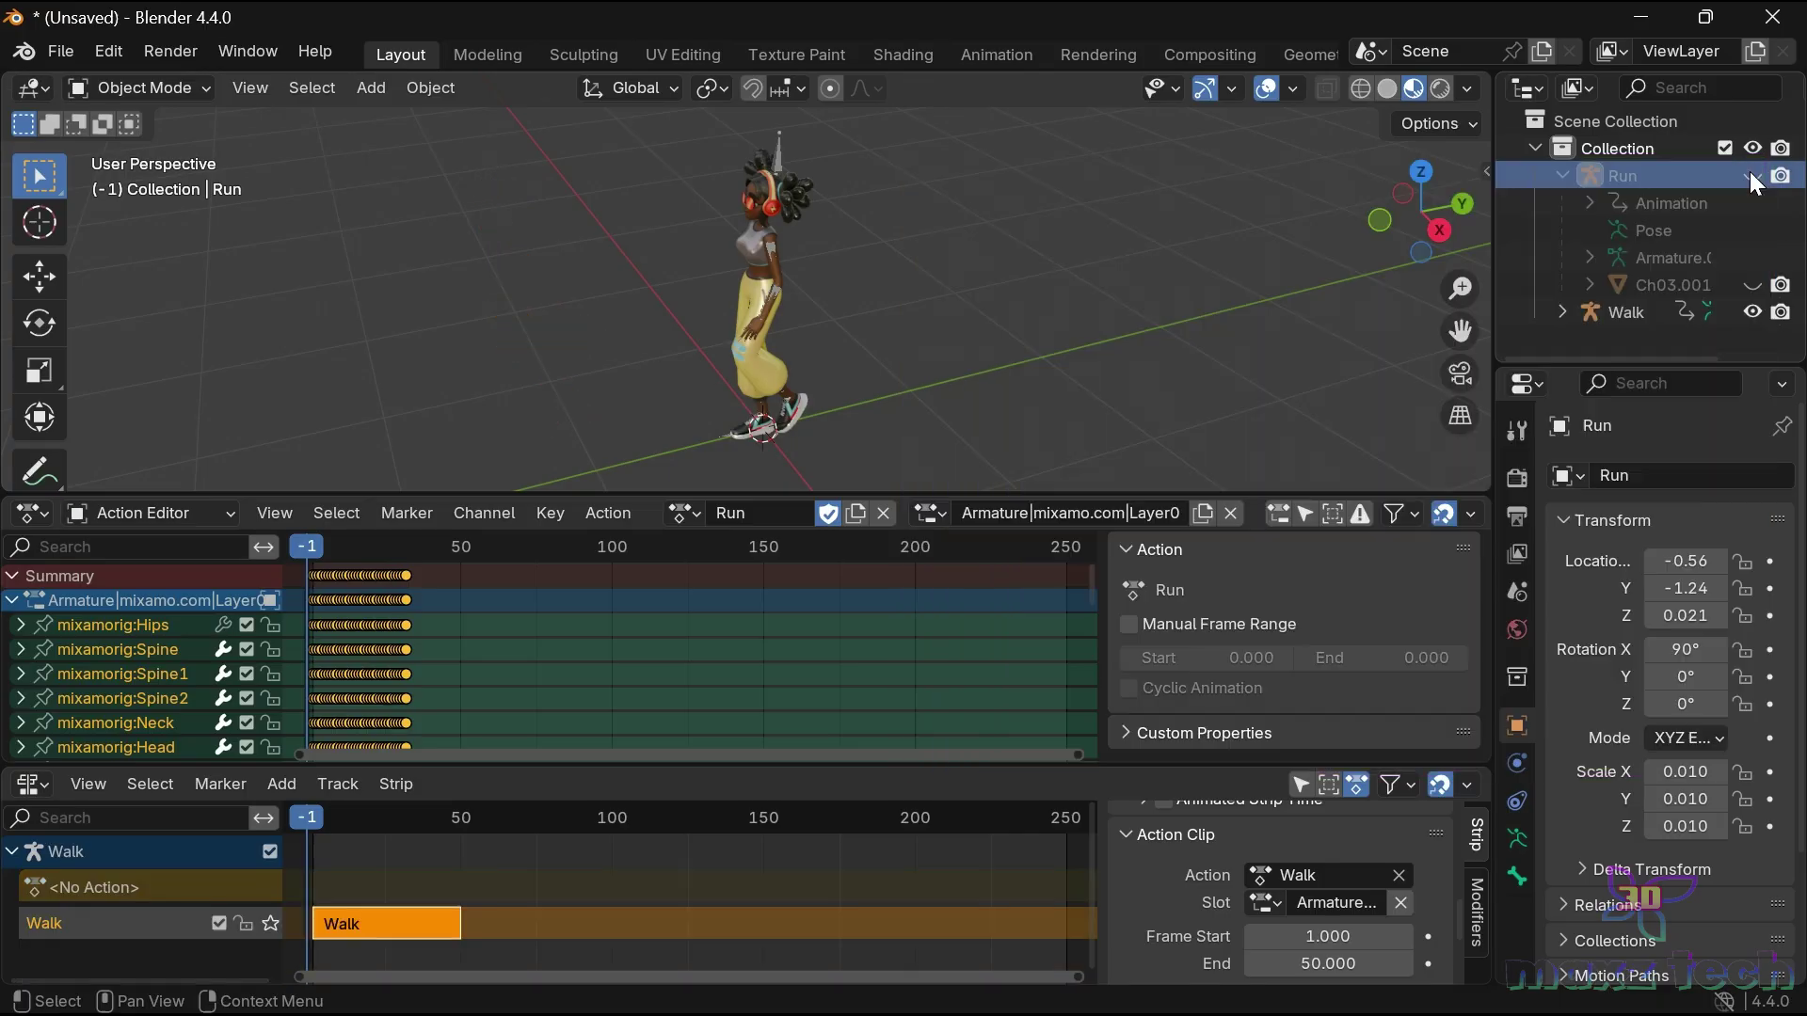
pyautogui.moveTo(920, 495); pyautogui.dragTo(875, 557)
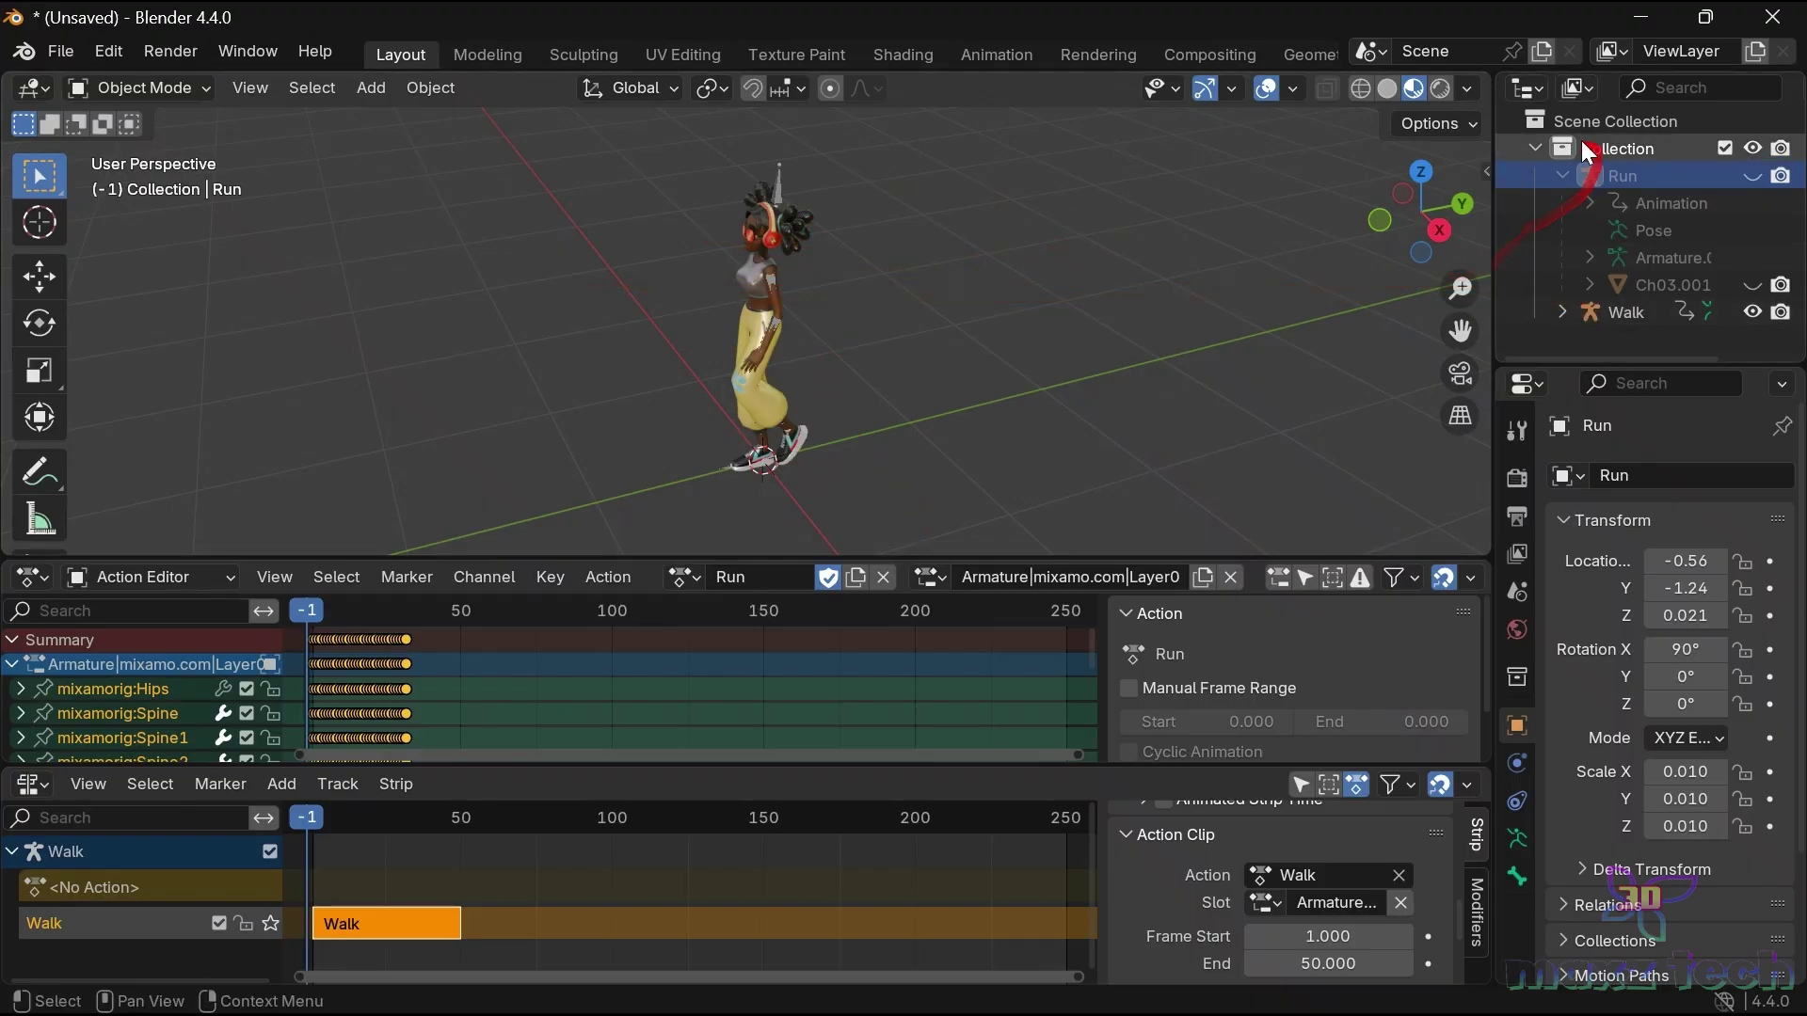
pyautogui.click(1544, 145)
pyautogui.click(1543, 148)
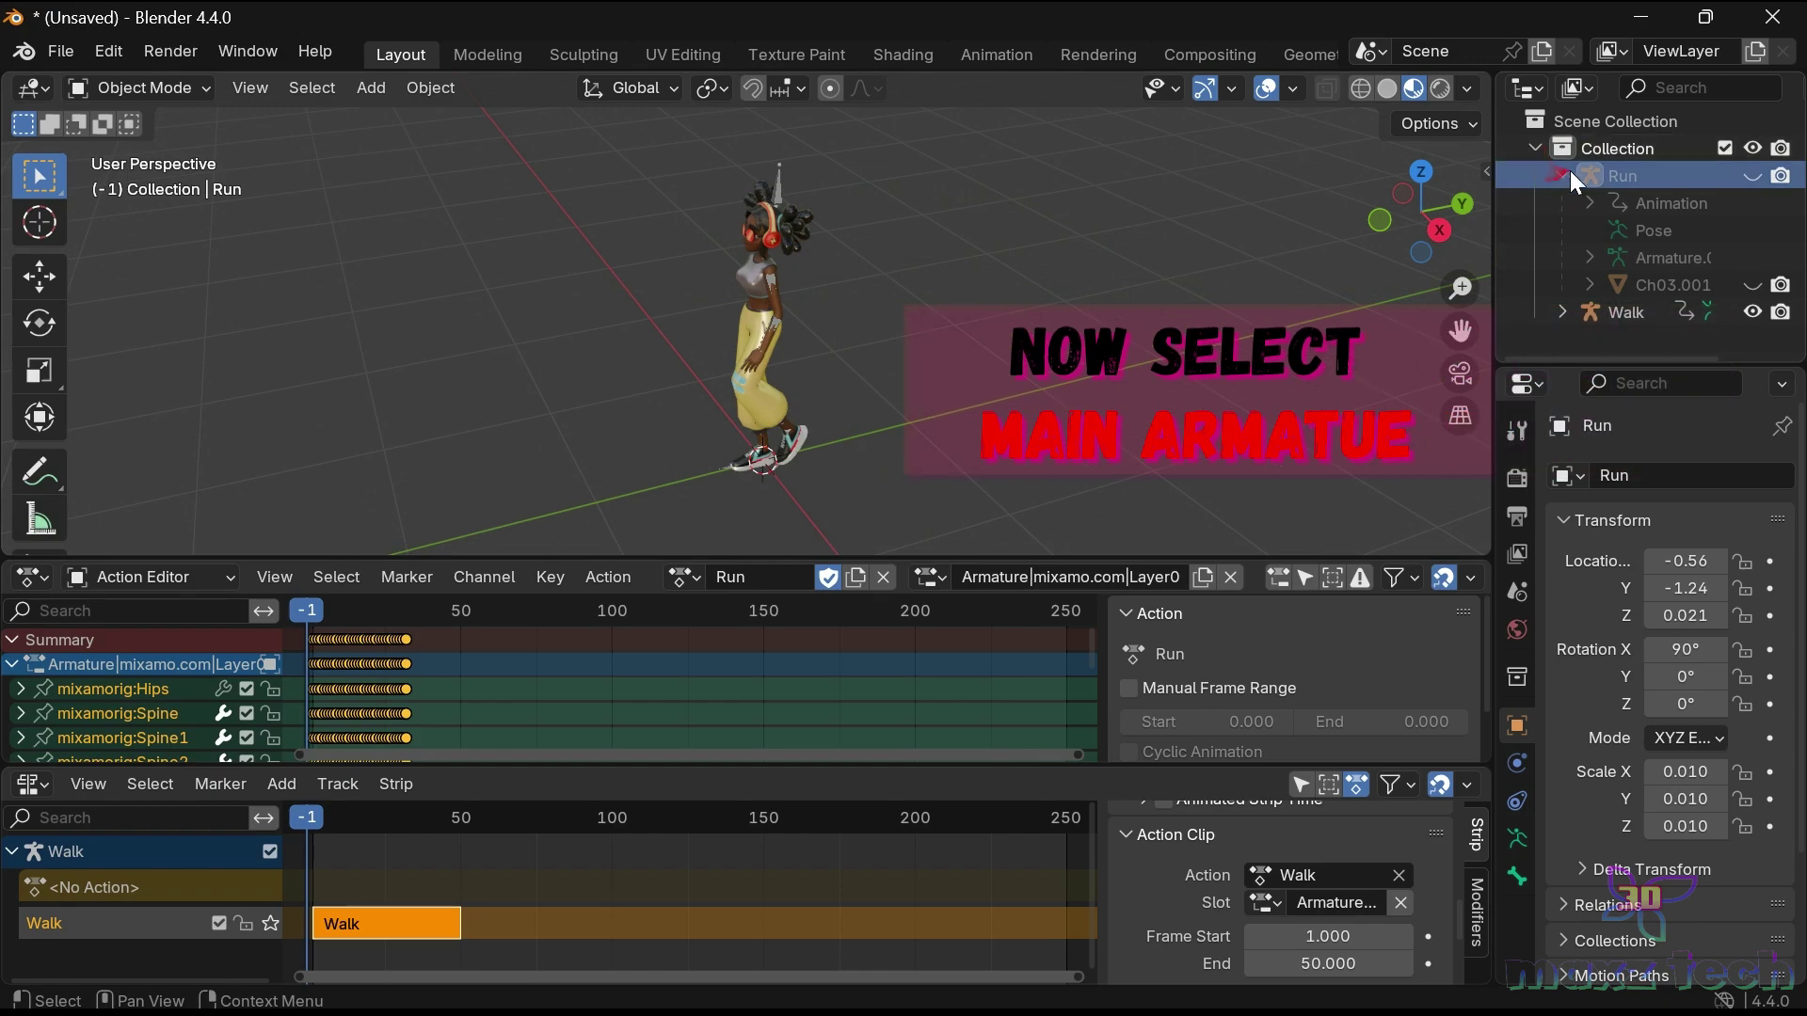
pyautogui.click(1570, 172)
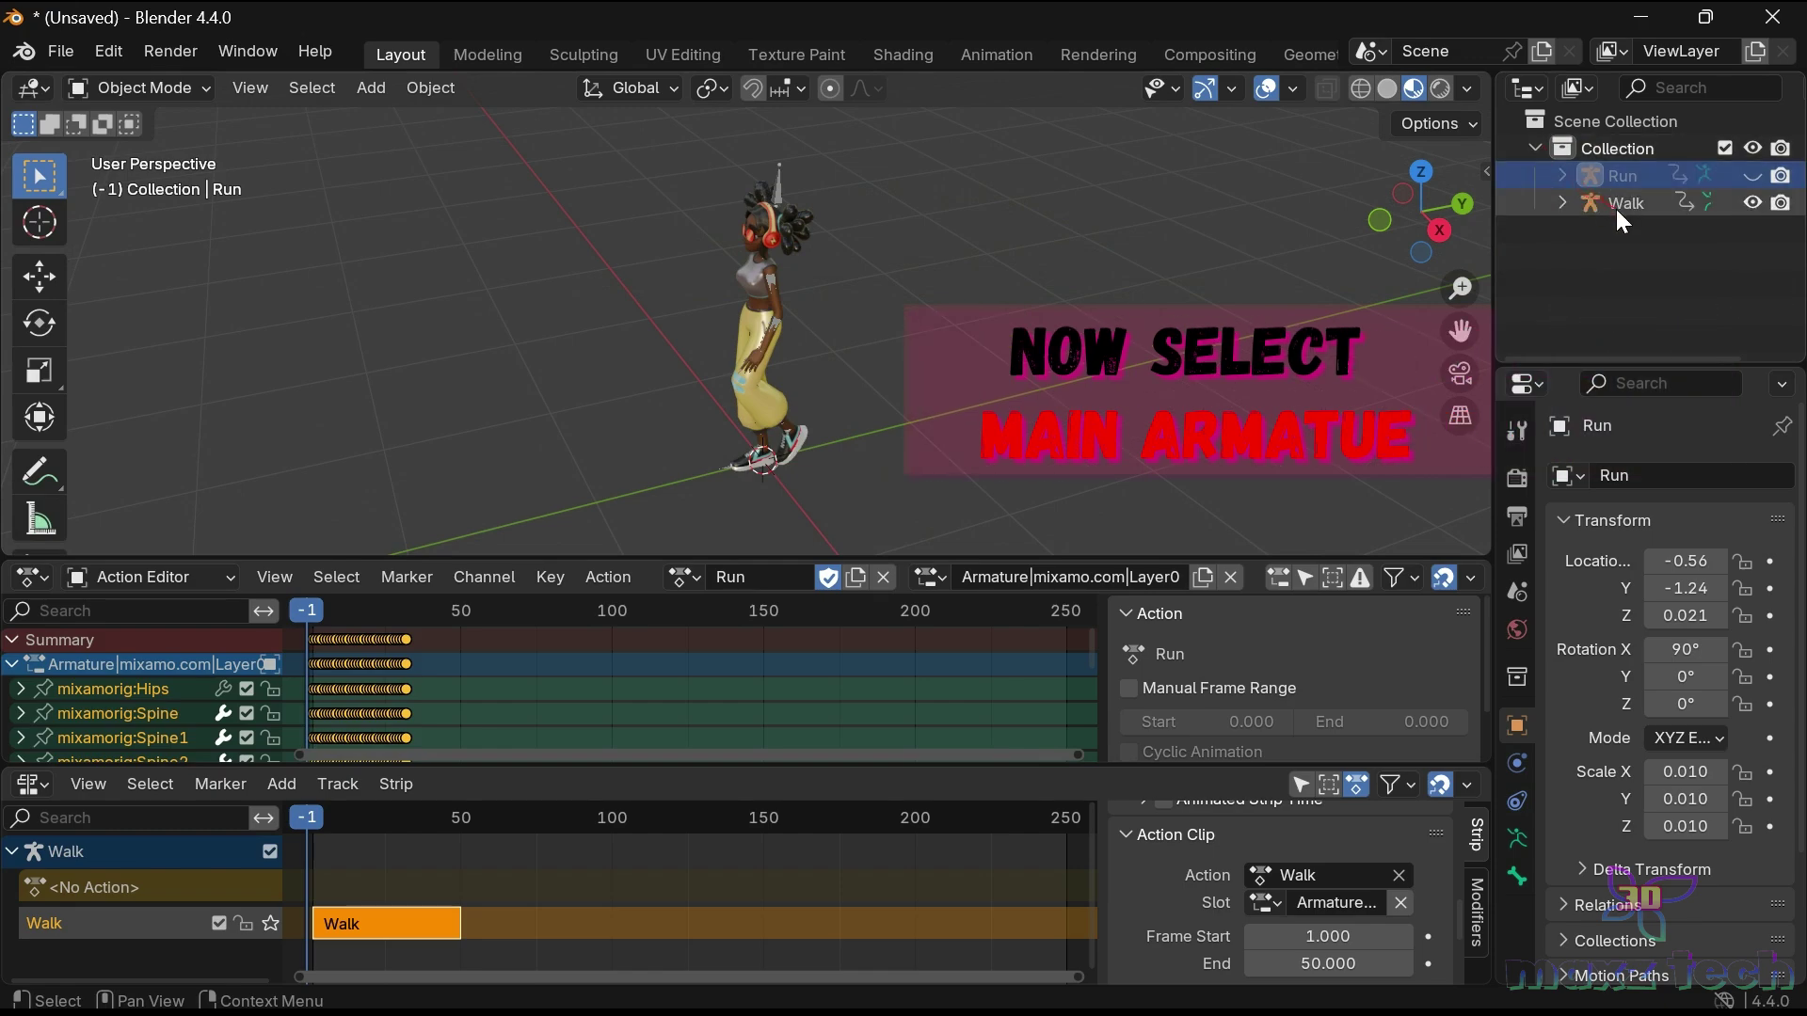
pyautogui.click(777, 184)
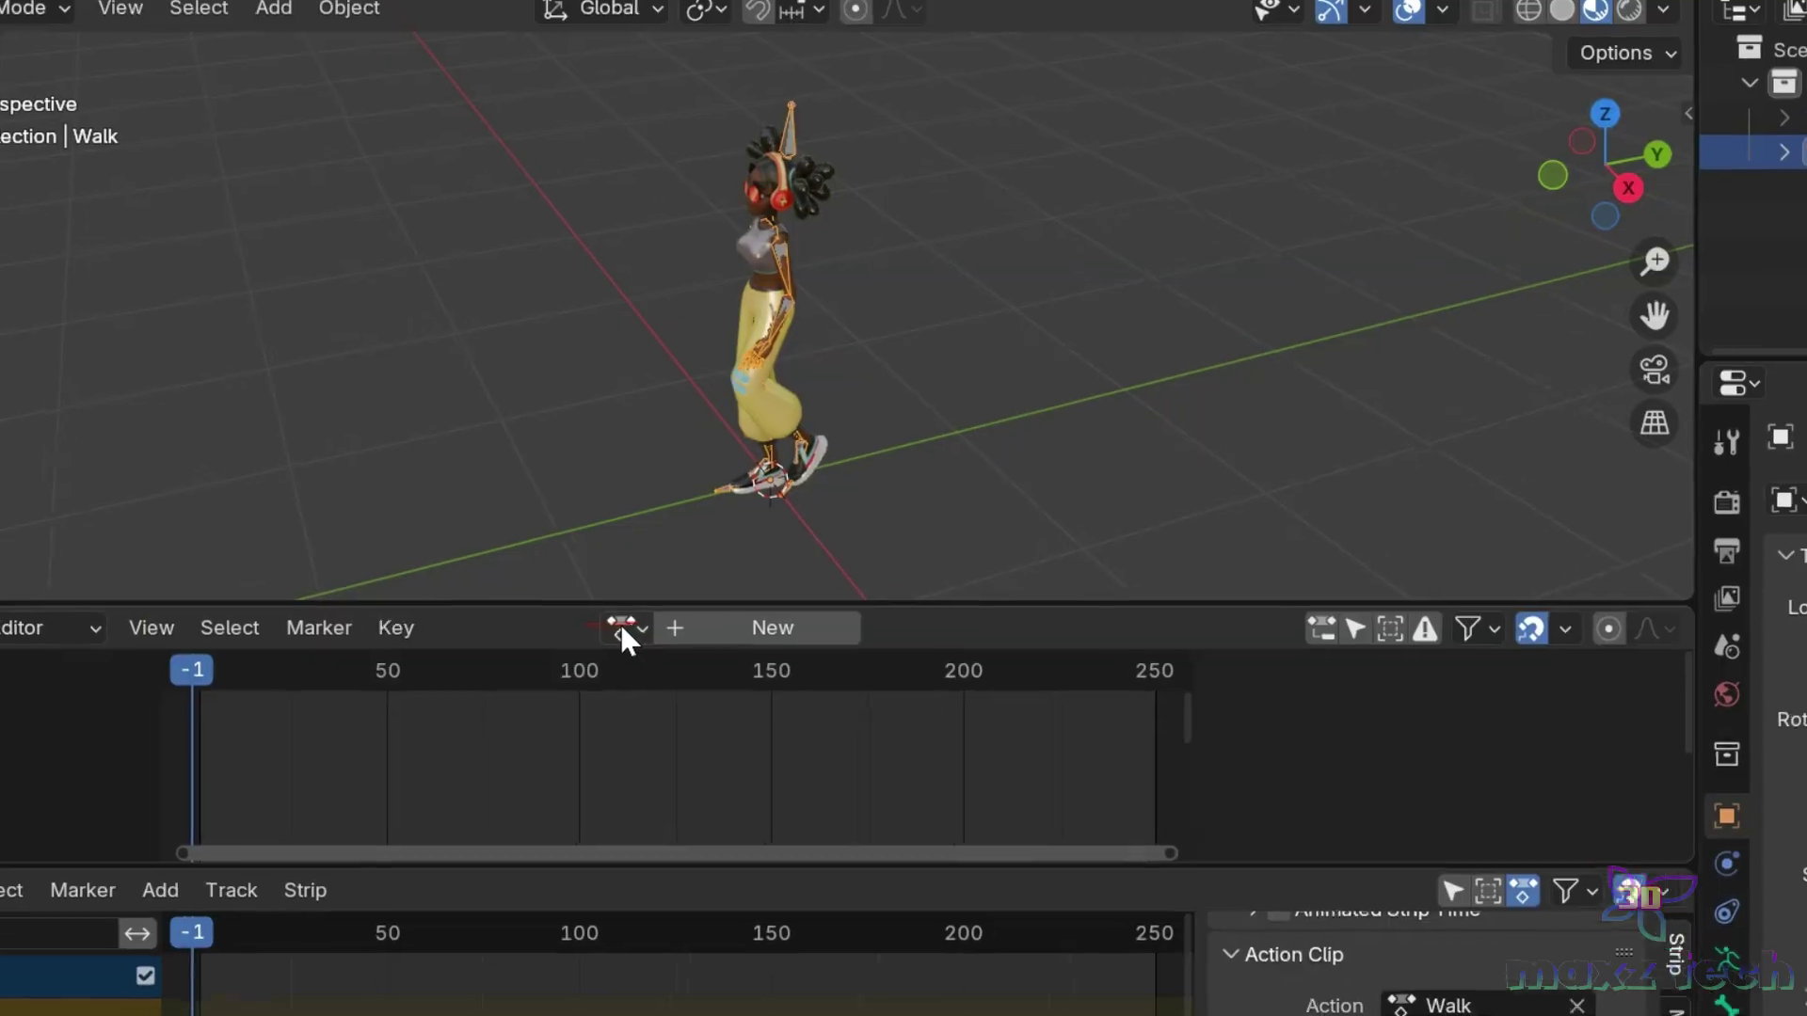
# Assign the Run action to the Walk armature and push it down into an NLA strip.
pyautogui.click(642, 598)
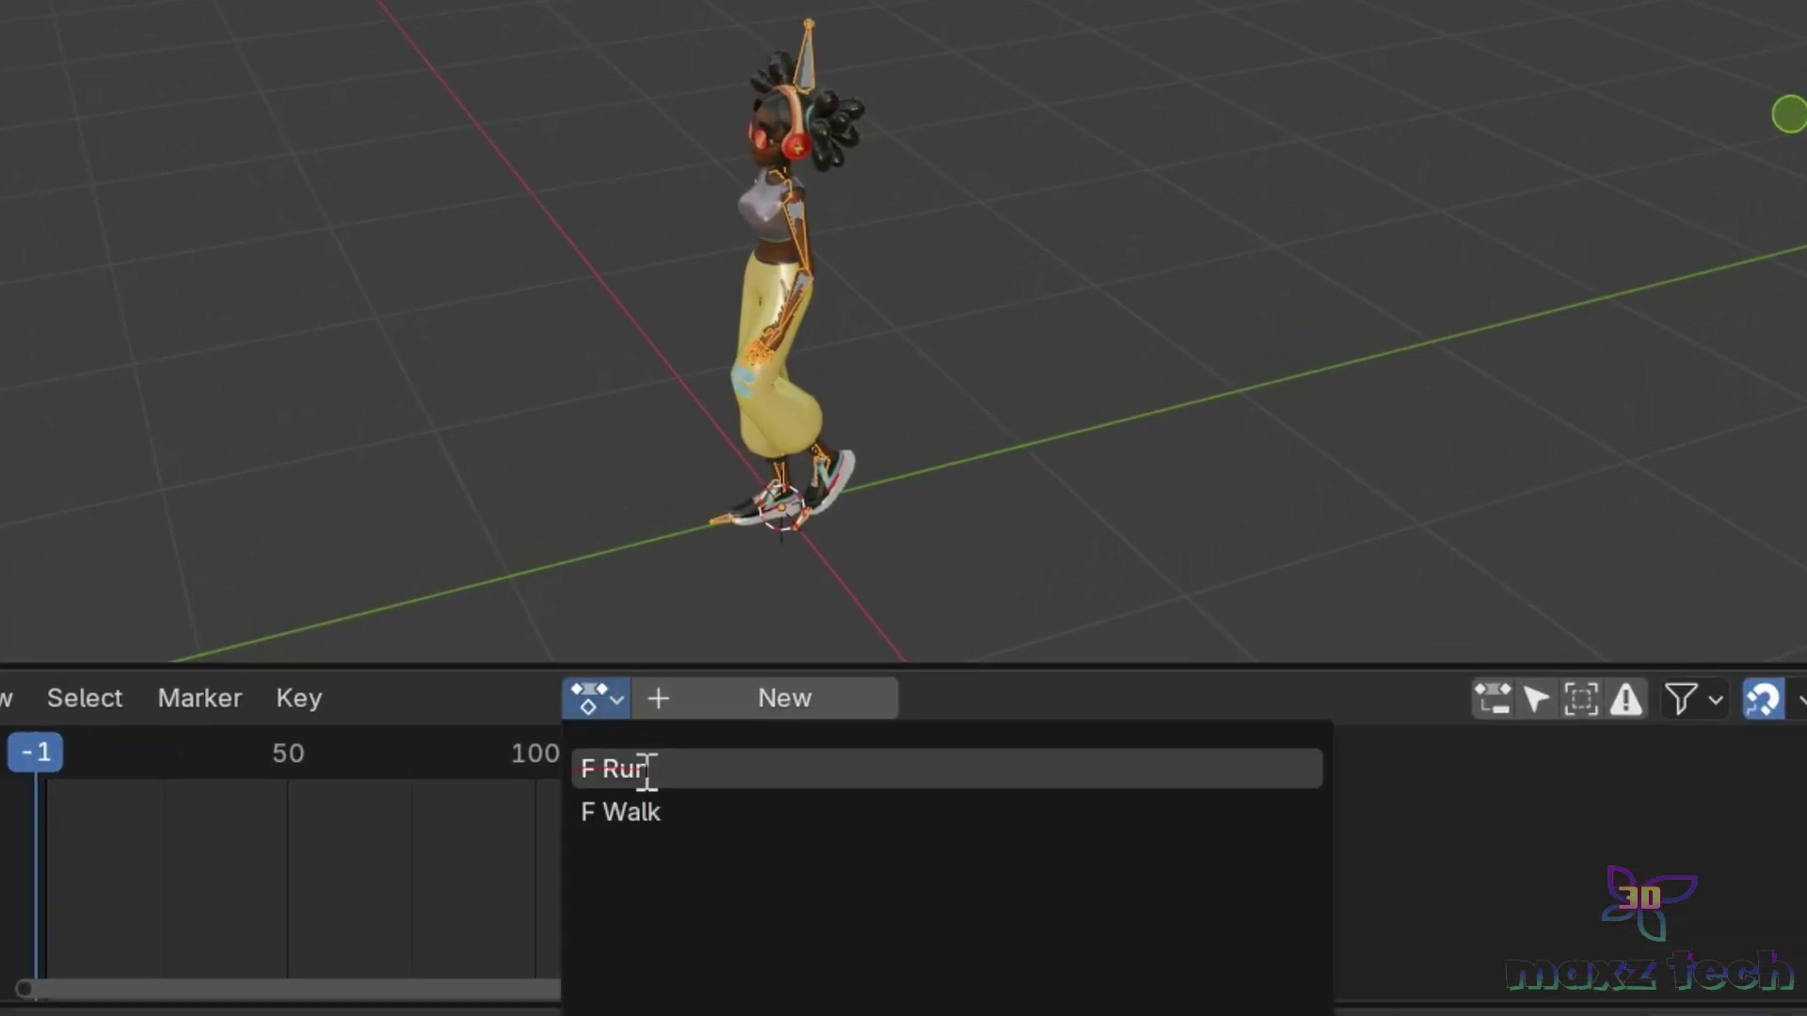
pyautogui.click(621, 768)
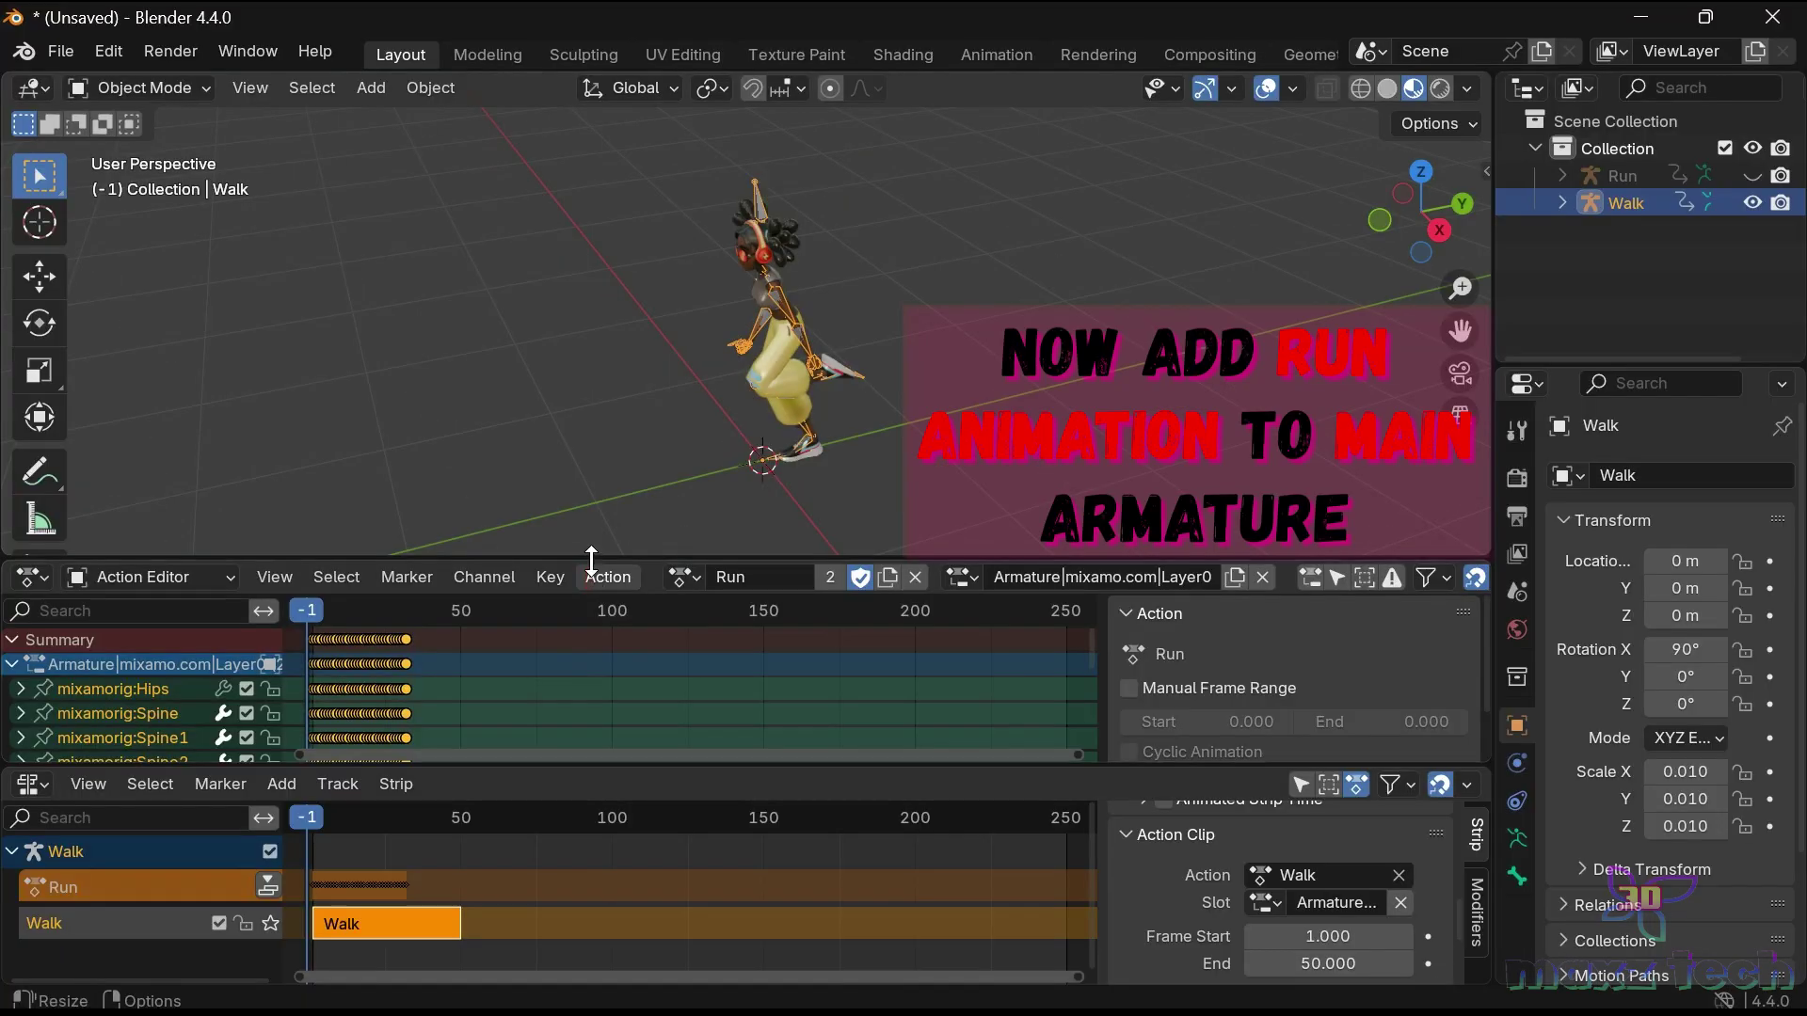
pyautogui.moveTo(593, 570); pyautogui.dragTo(589, 526)
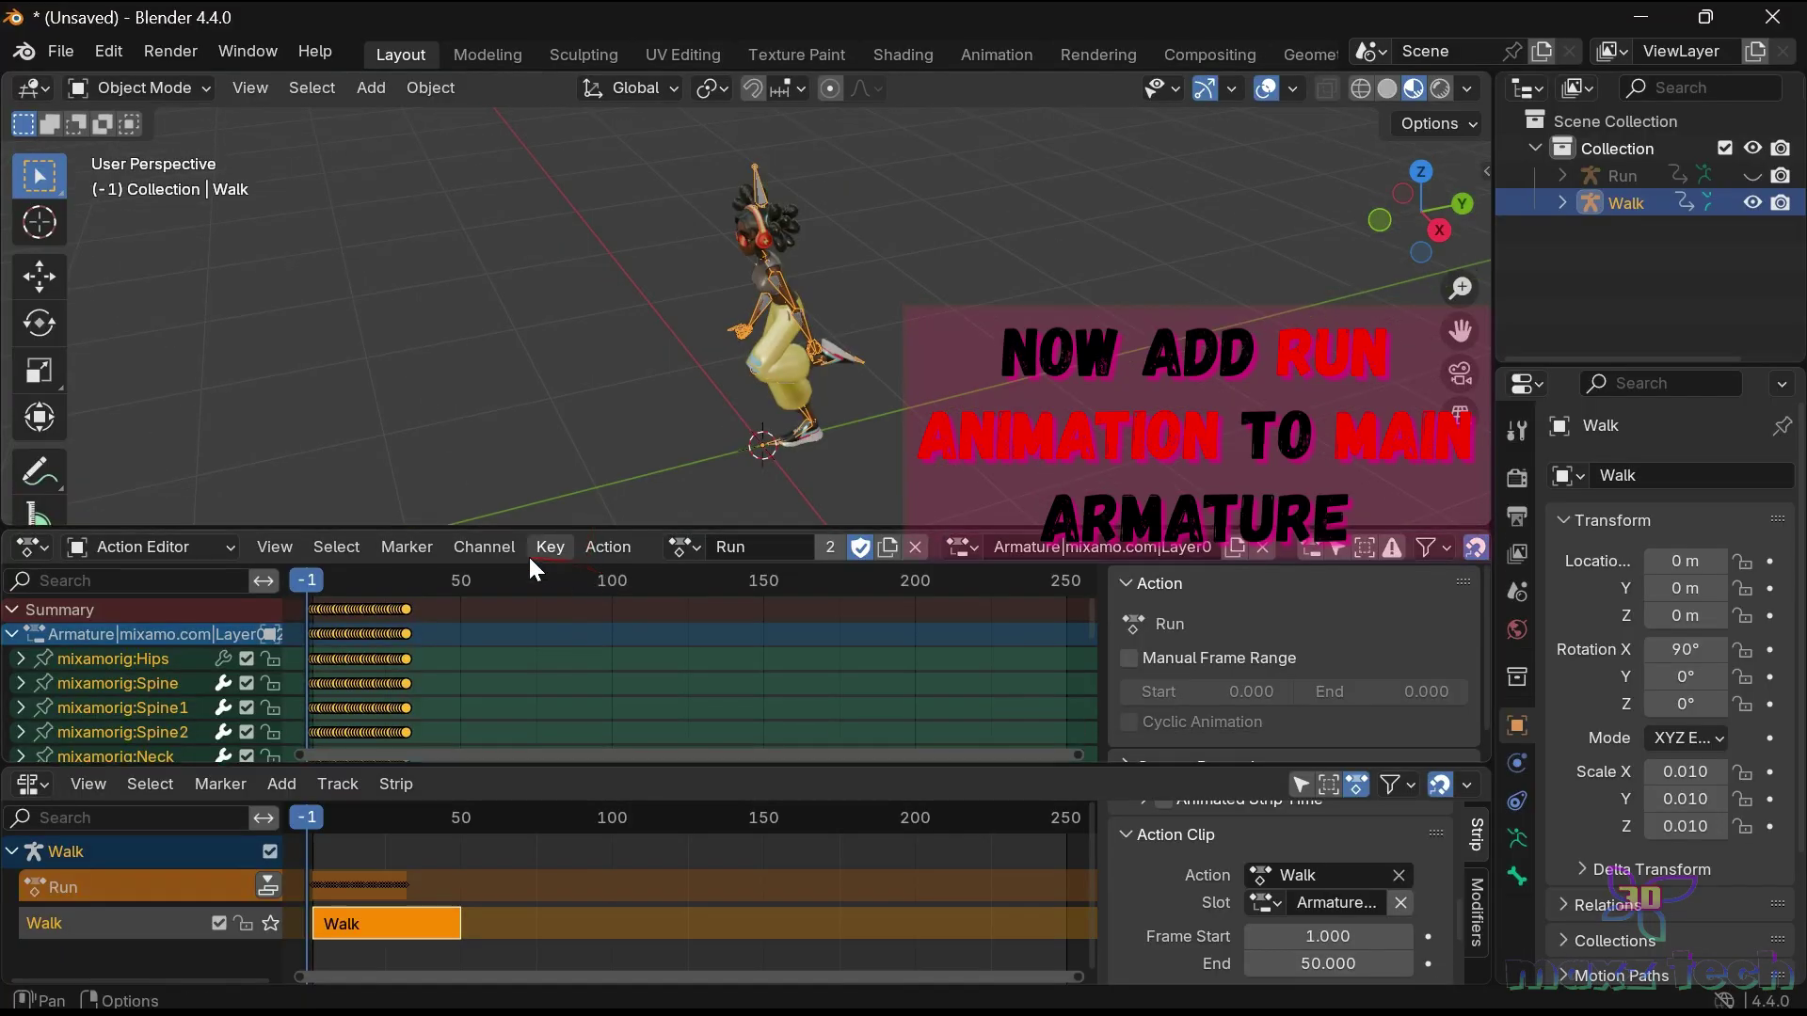
pyautogui.click(612, 544)
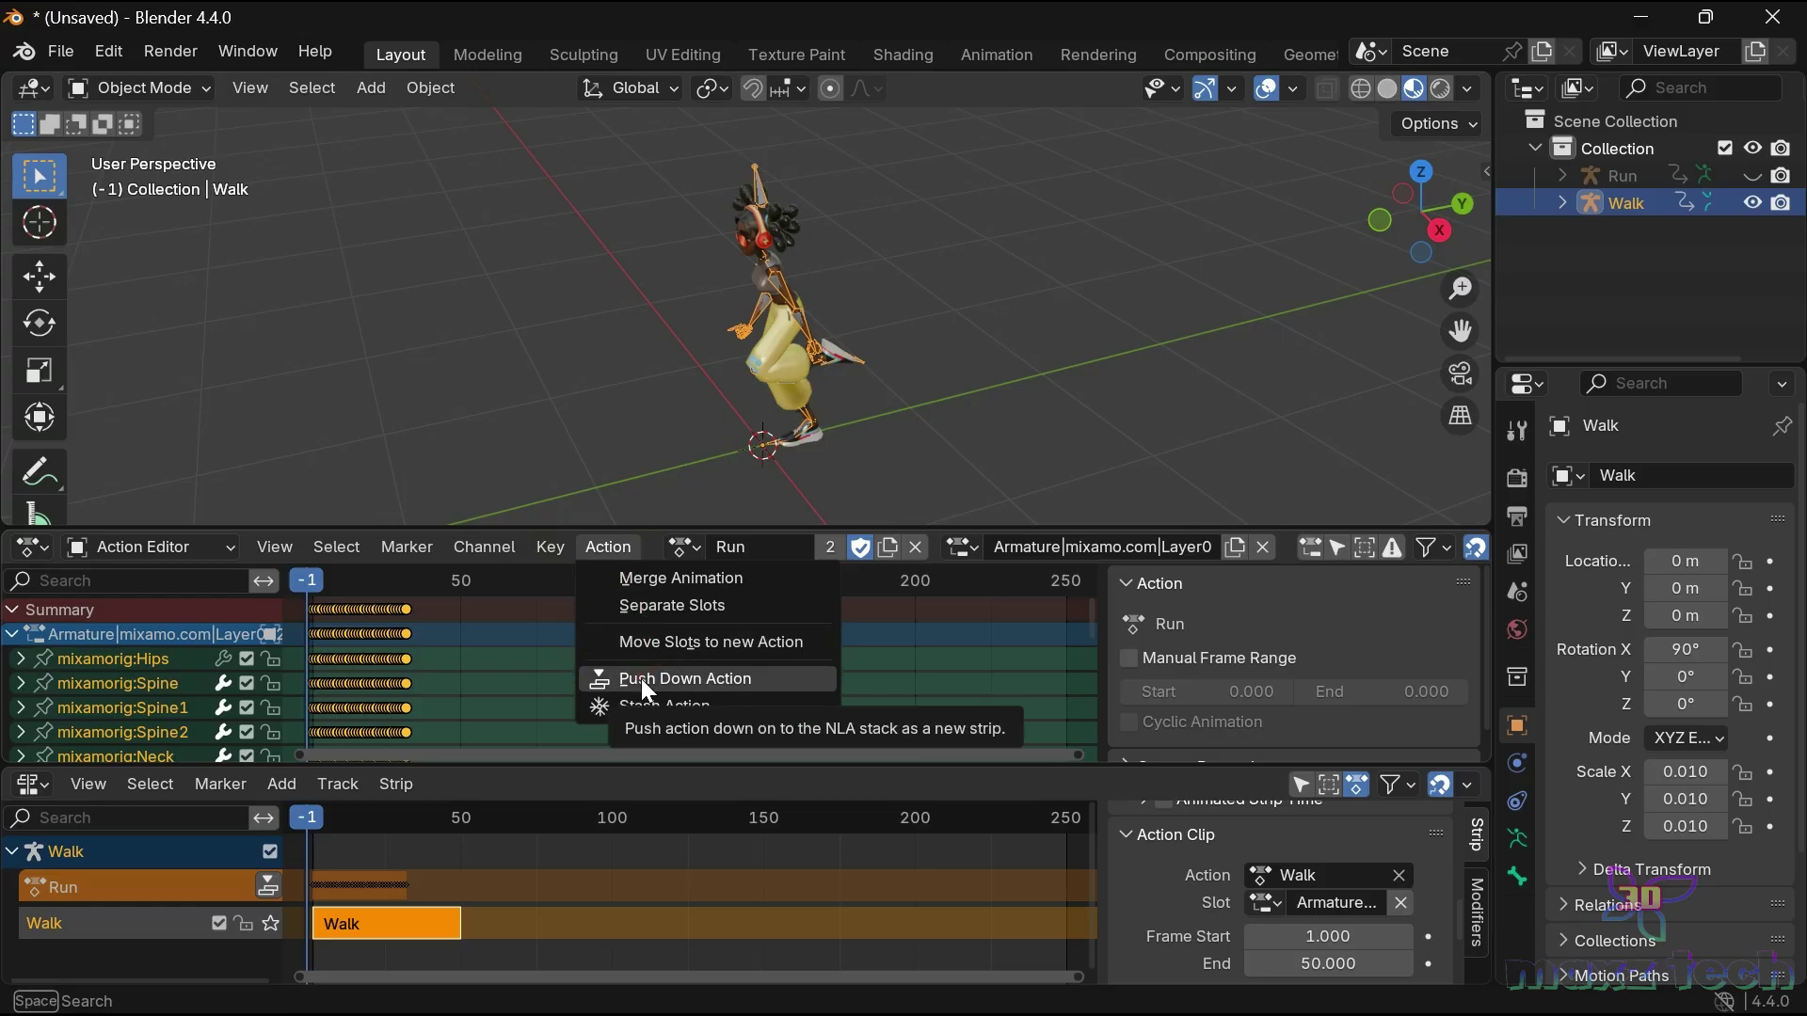
pyautogui.click(640, 680)
# Move the Run strip so it spans frames 37 to 68.
pyautogui.moveTo(640, 762); pyautogui.dragTo(648, 638)
pyautogui.click(410, 796)
pyautogui.moveTo(393, 789); pyautogui.dragTo(502, 815)
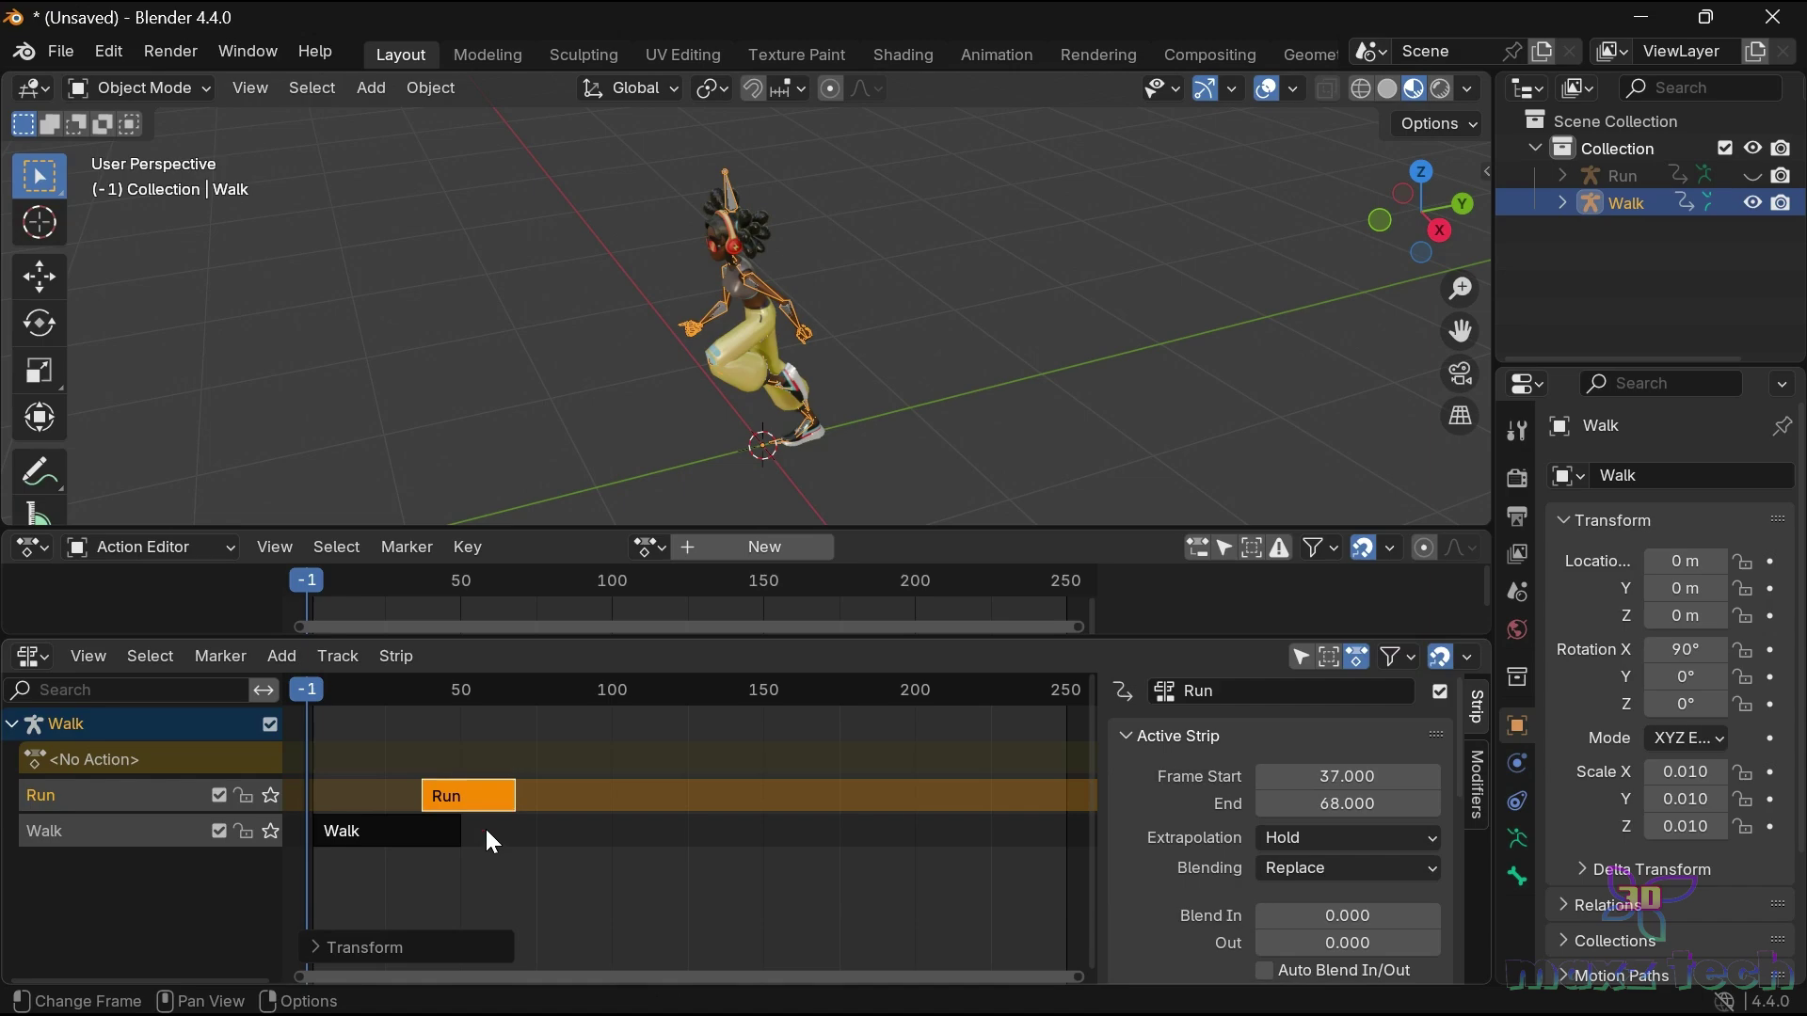
# Play the Walk-to-Run sequence from the start, then reselect the Run strip.
pyautogui.press('space')
pyautogui.moveTo(356, 527); pyautogui.dragTo(508, 901)
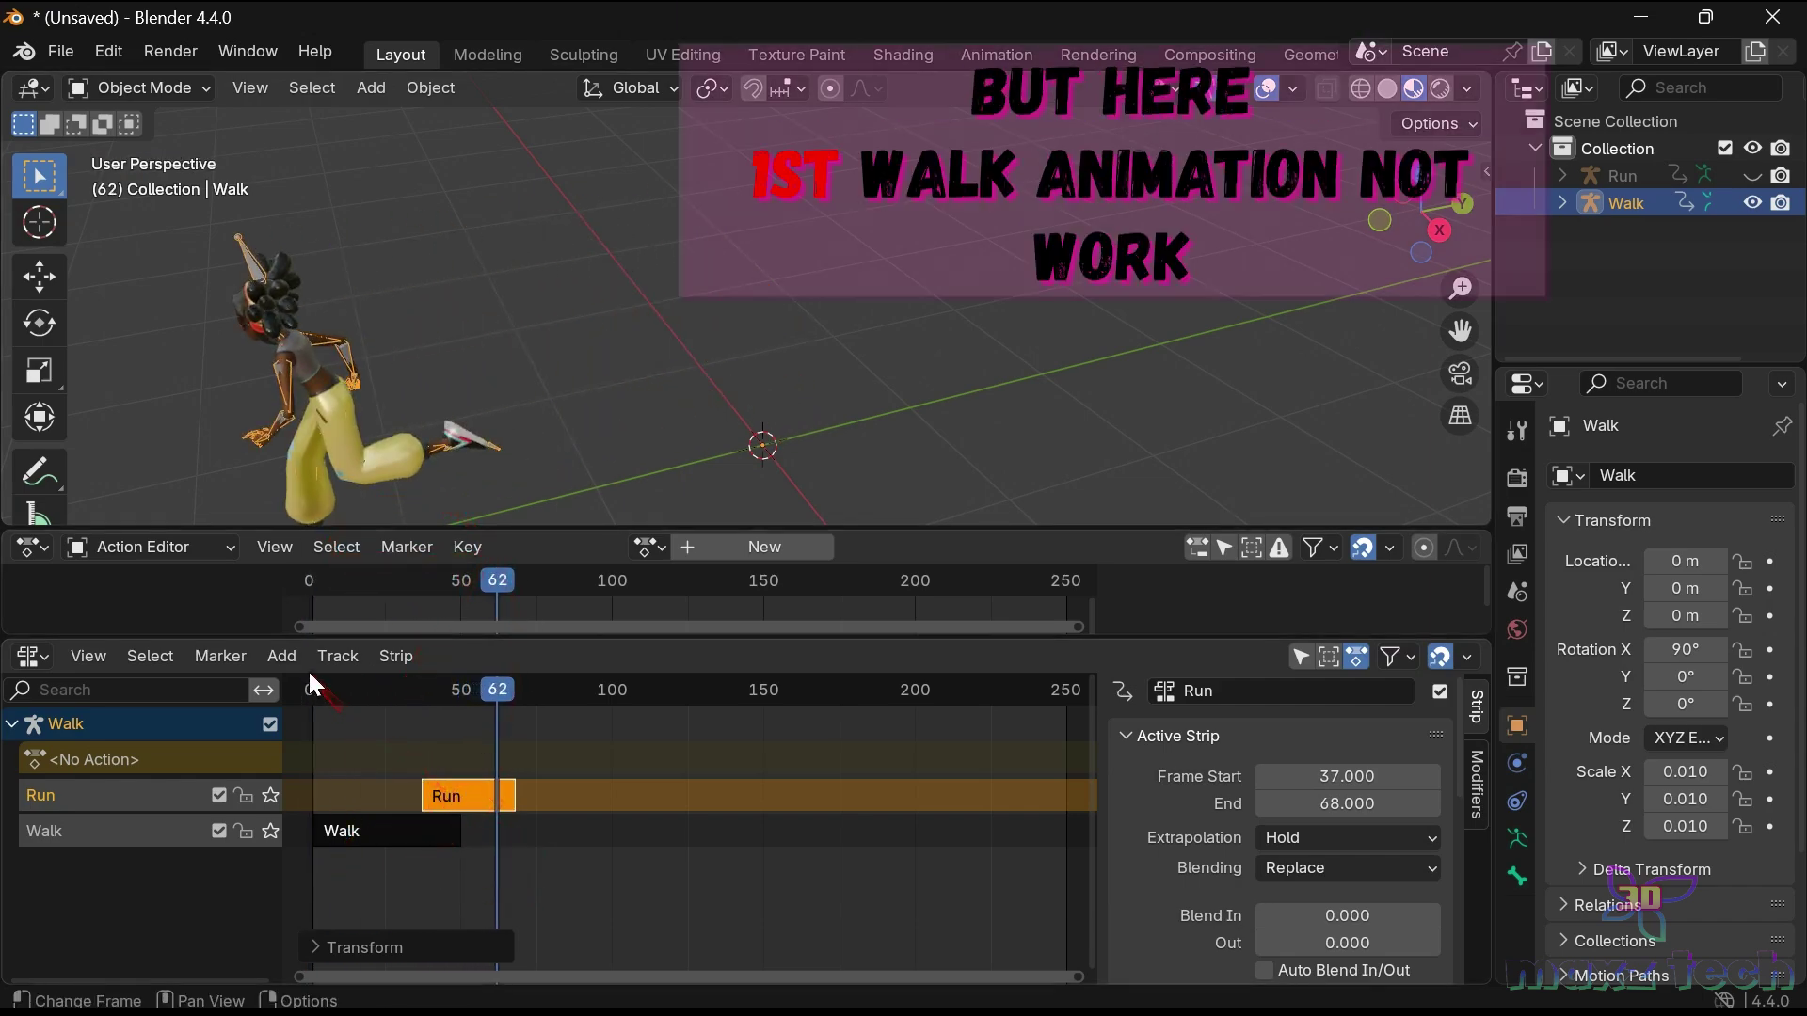
pyautogui.click(304, 687)
pyautogui.press('space')
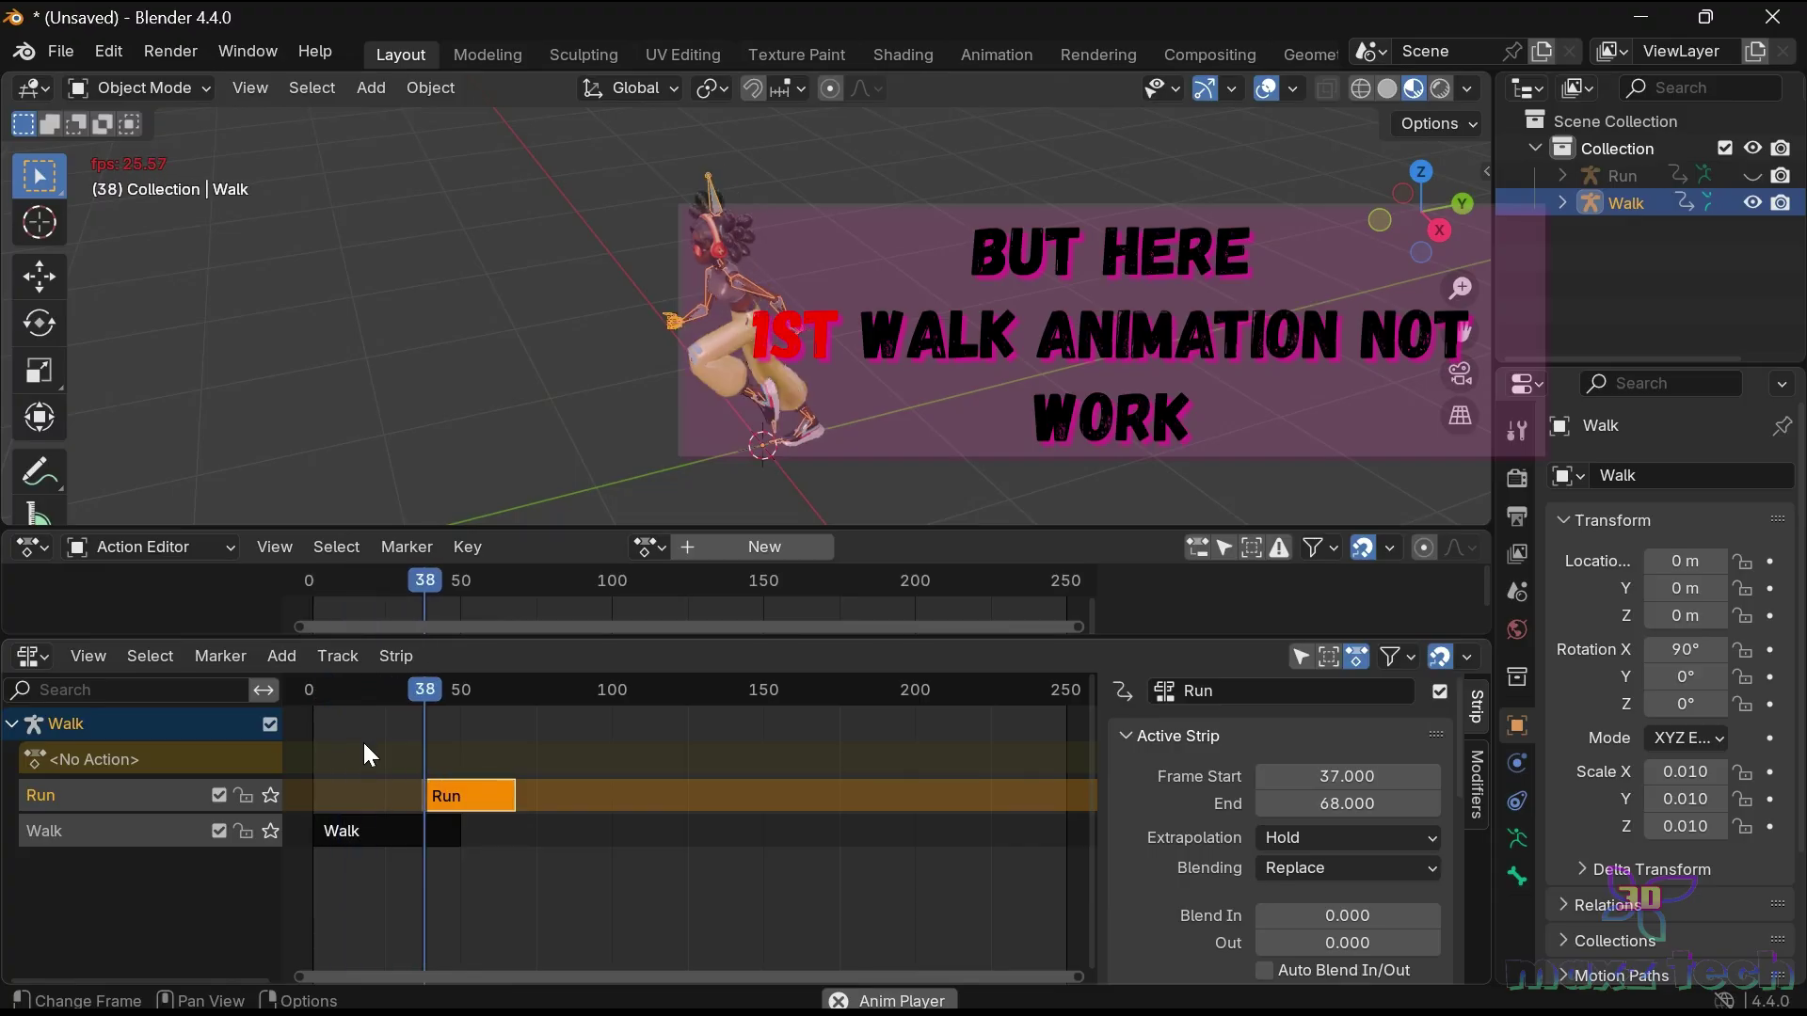
pyautogui.press('space')
pyautogui.click(487, 753)
pyautogui.click(485, 800)
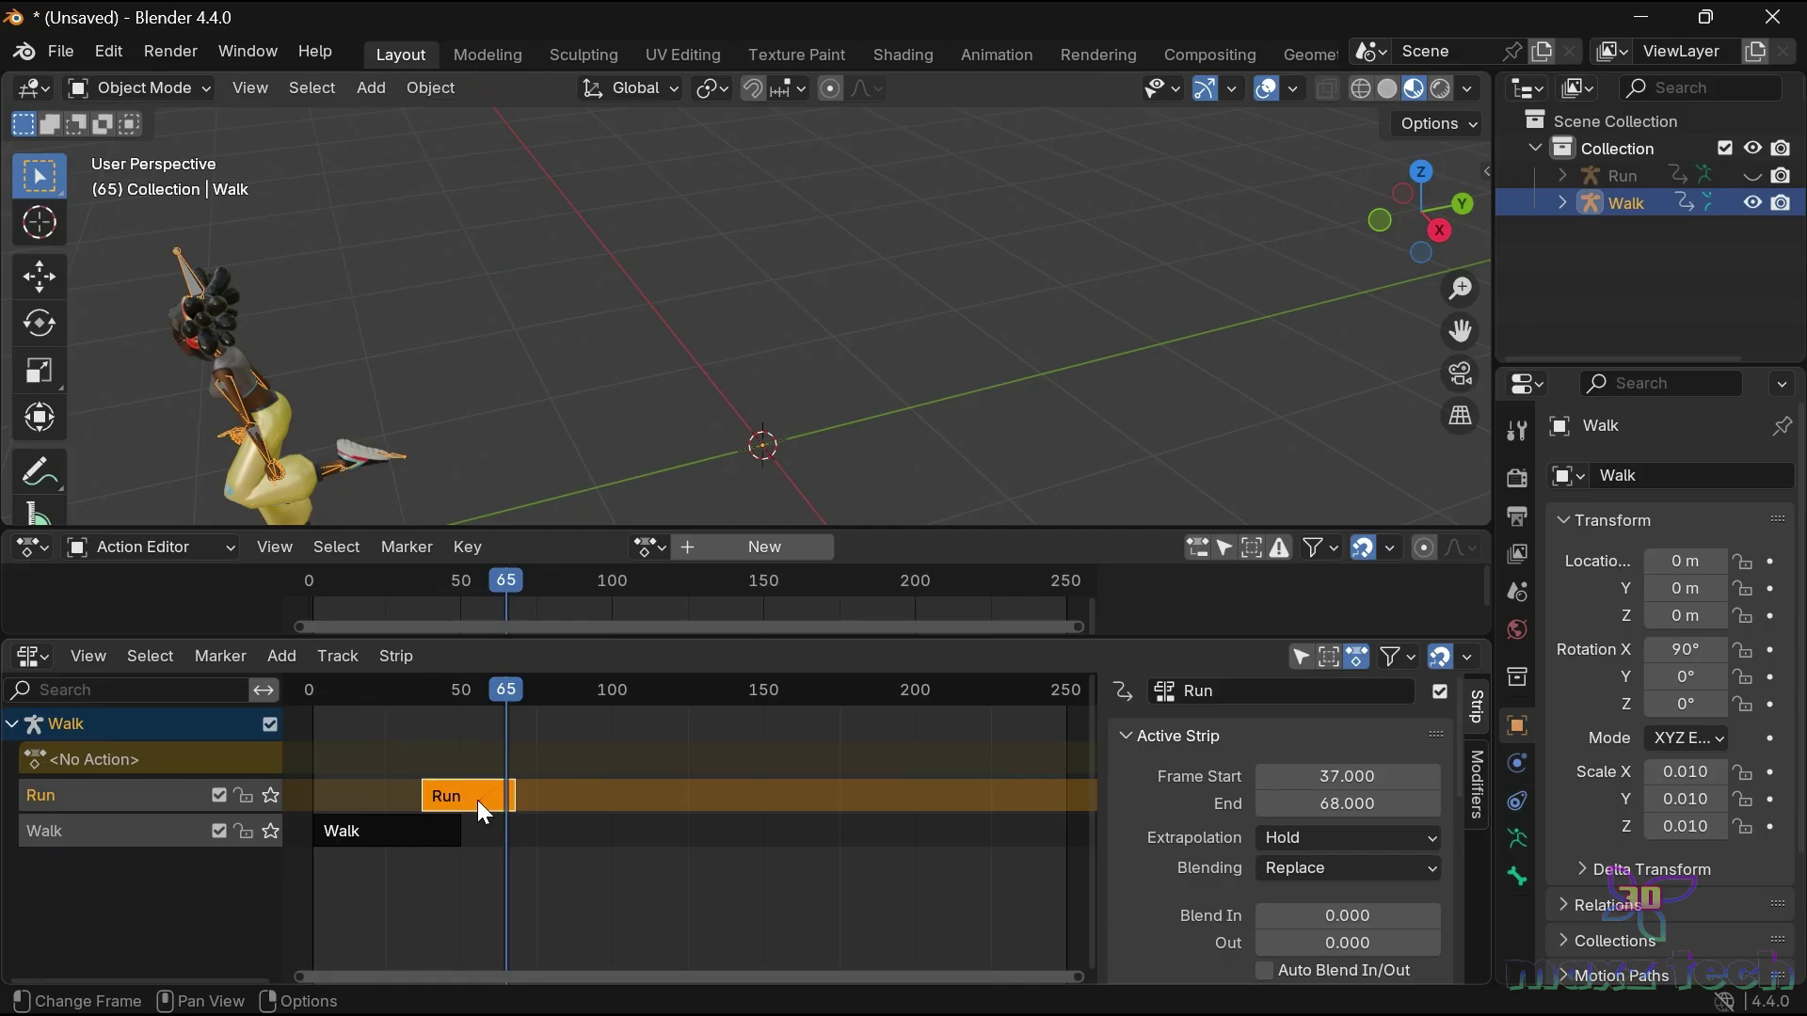
pyautogui.scroll(1, 1278, 815)
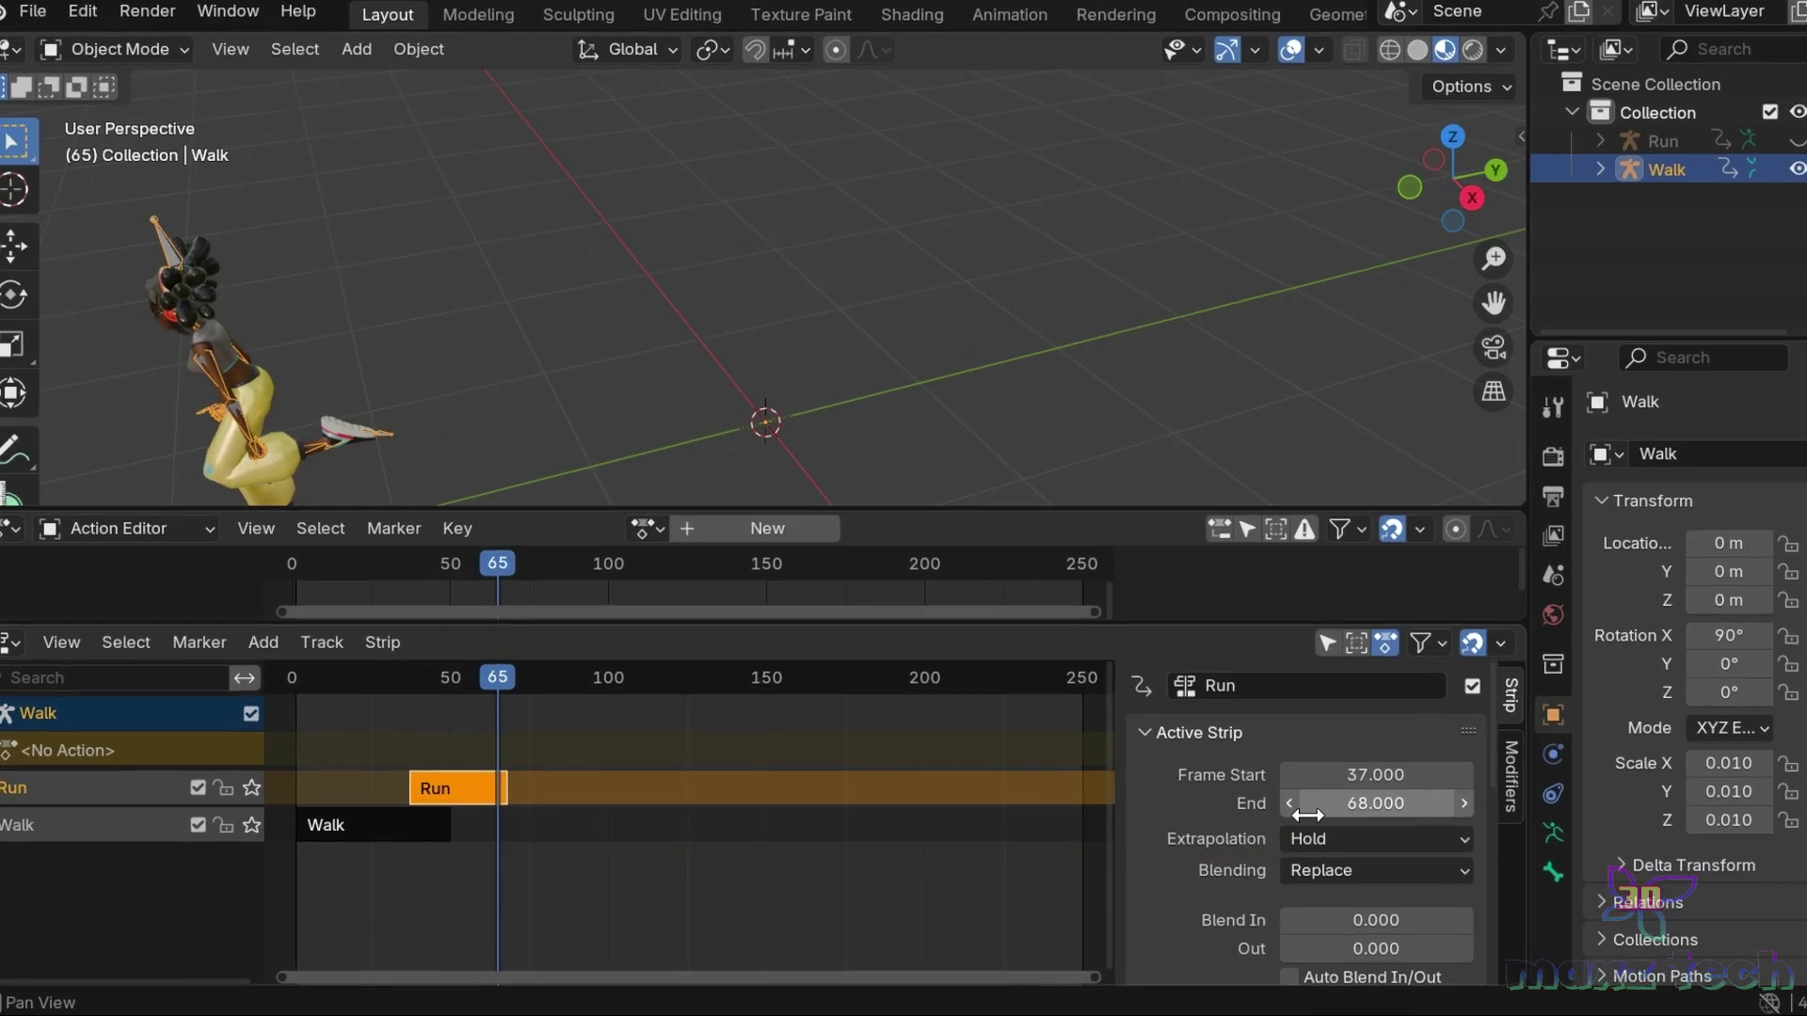
pyautogui.scroll(-3, 1278, 815)
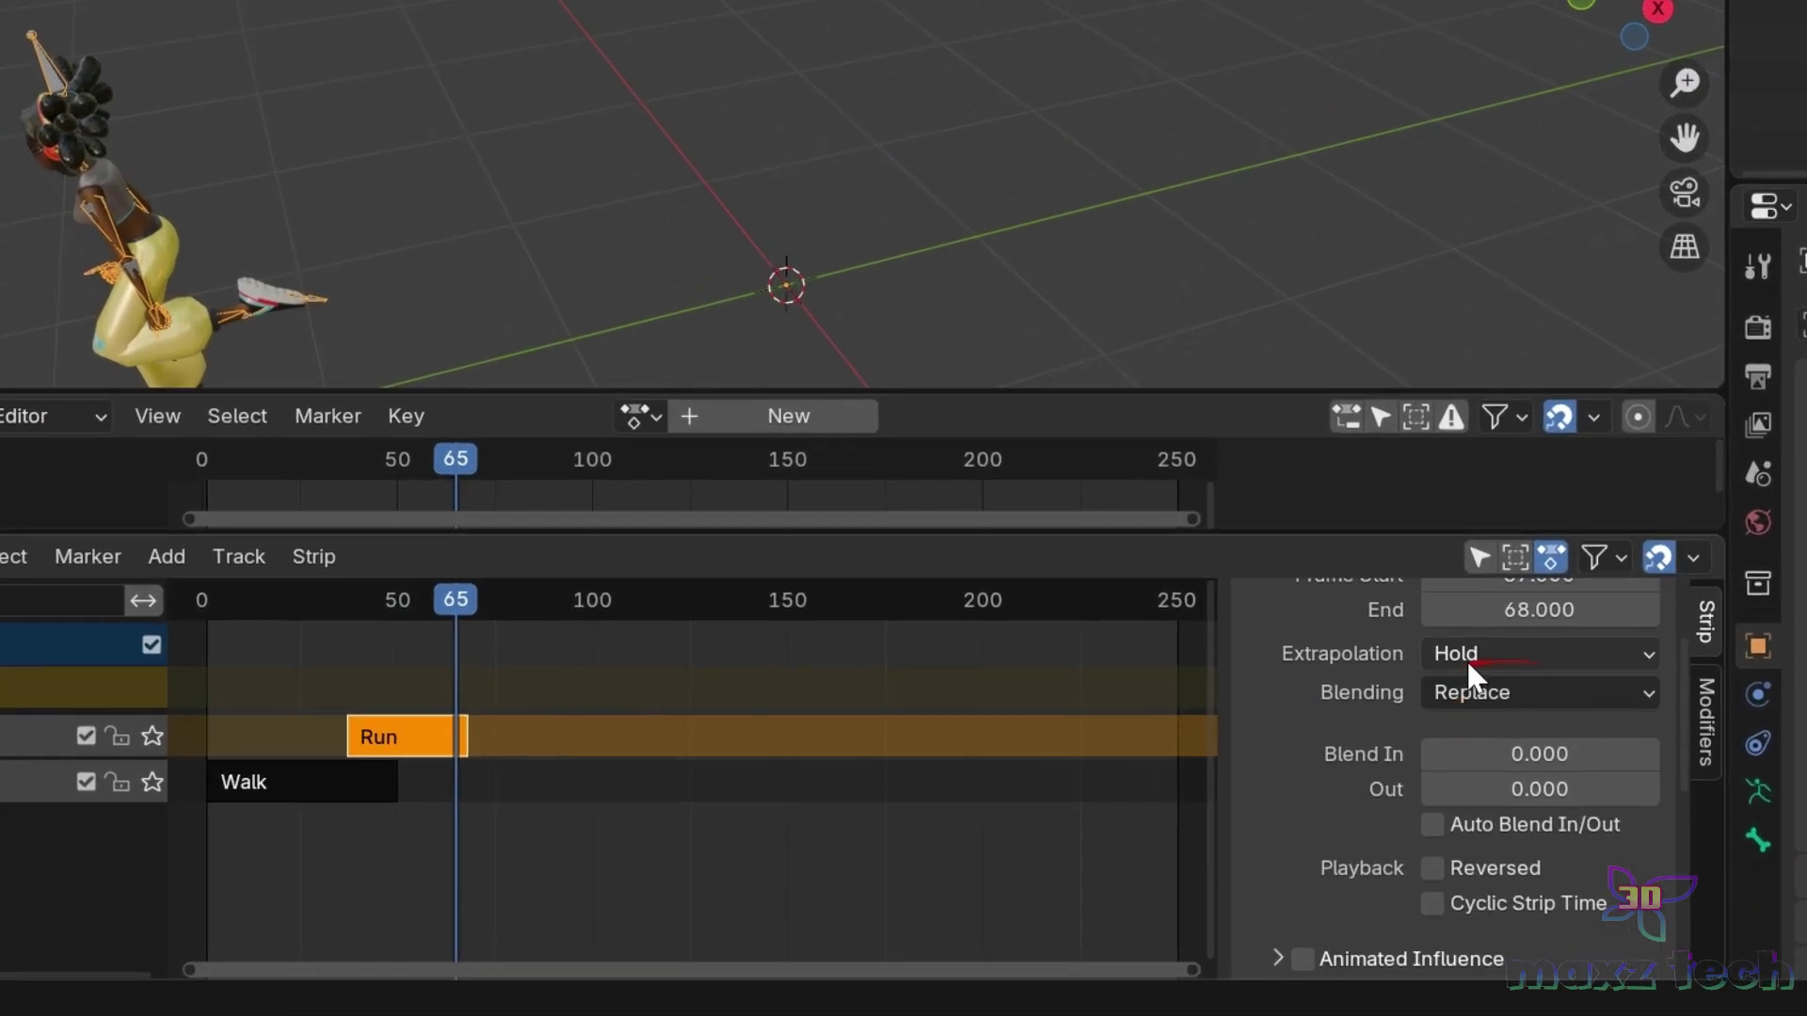
# Set the Run strip's extrapolation to Nothing and play back to check.
pyautogui.click(1487, 660)
pyautogui.click(1489, 702)
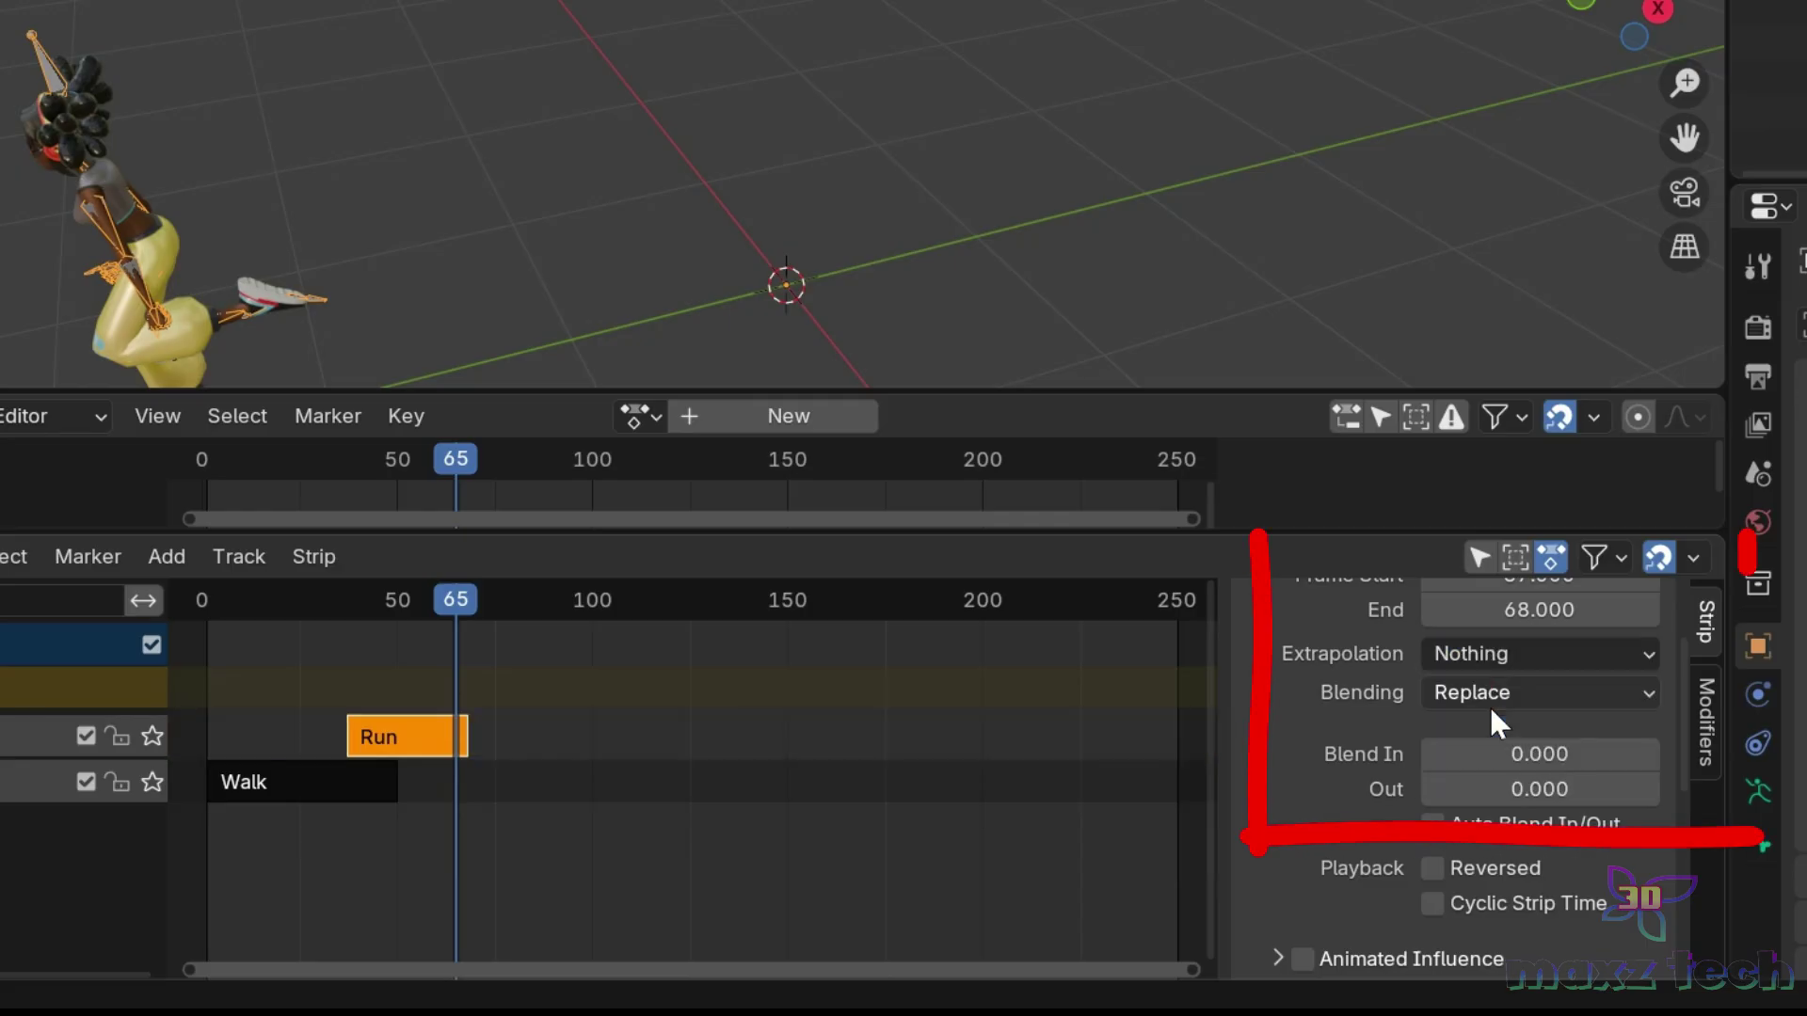
pyautogui.click(209, 597)
pyautogui.press('space')
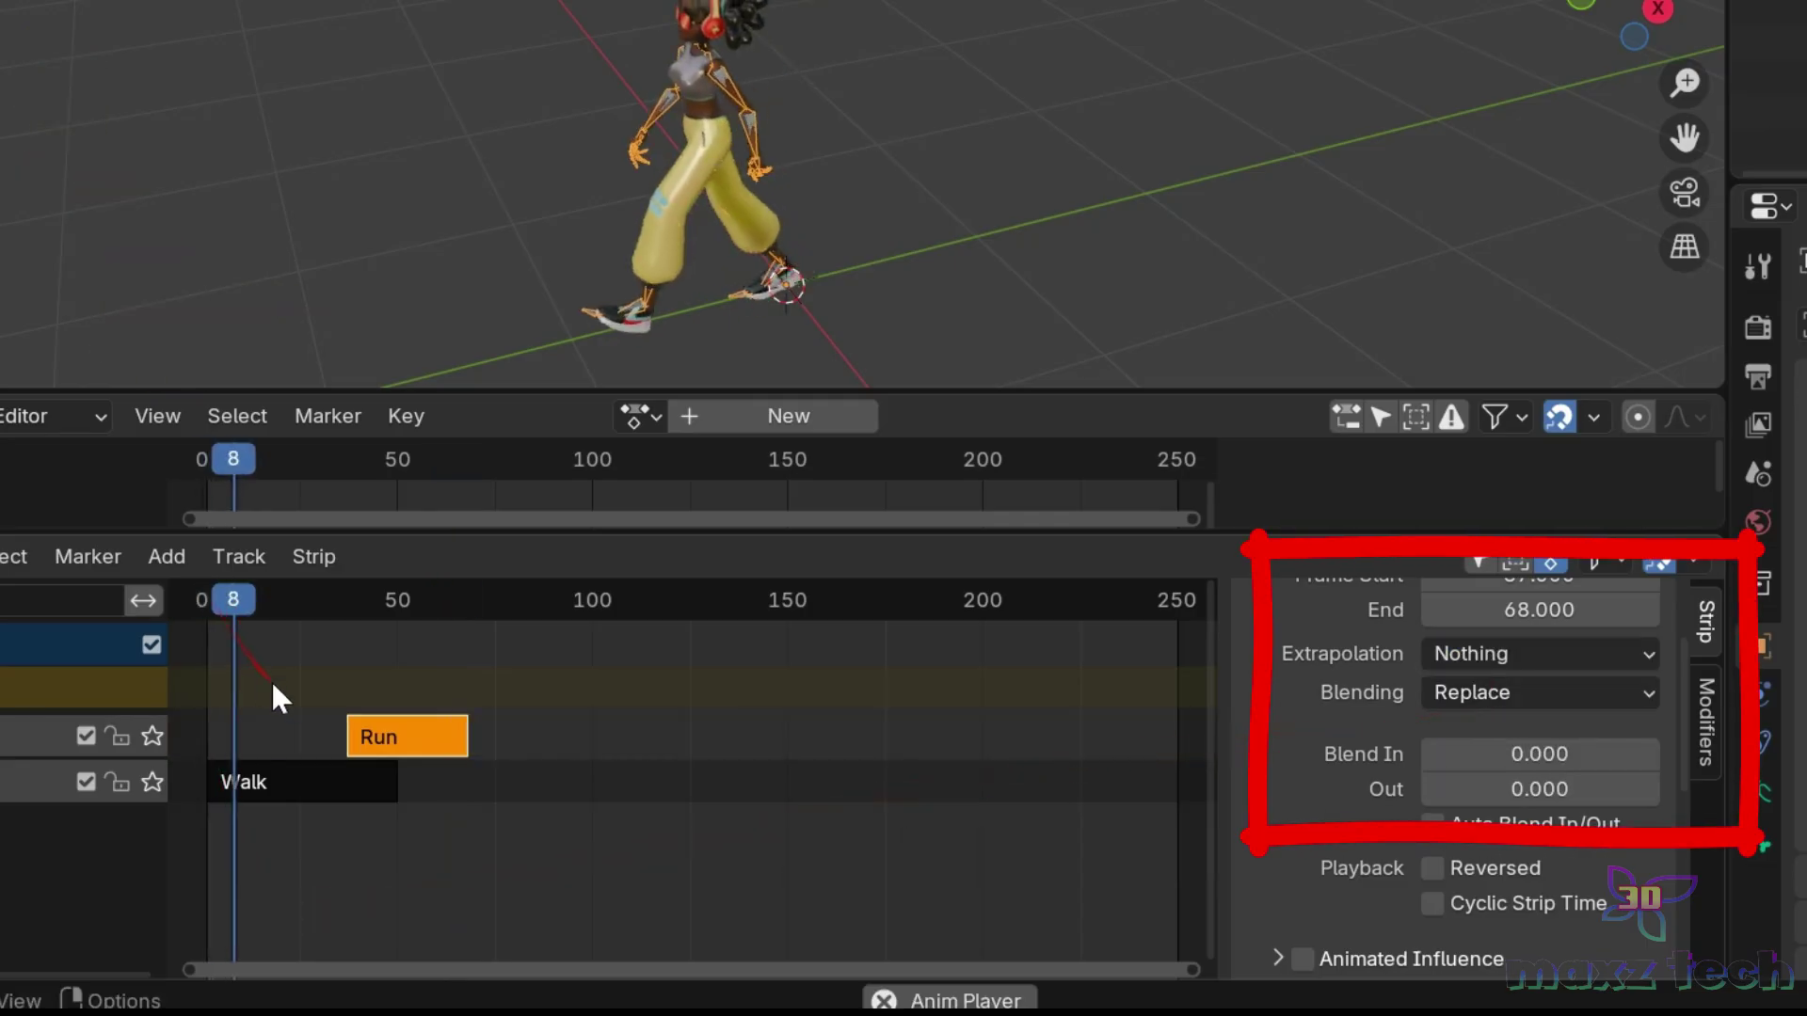
pyautogui.press('space')
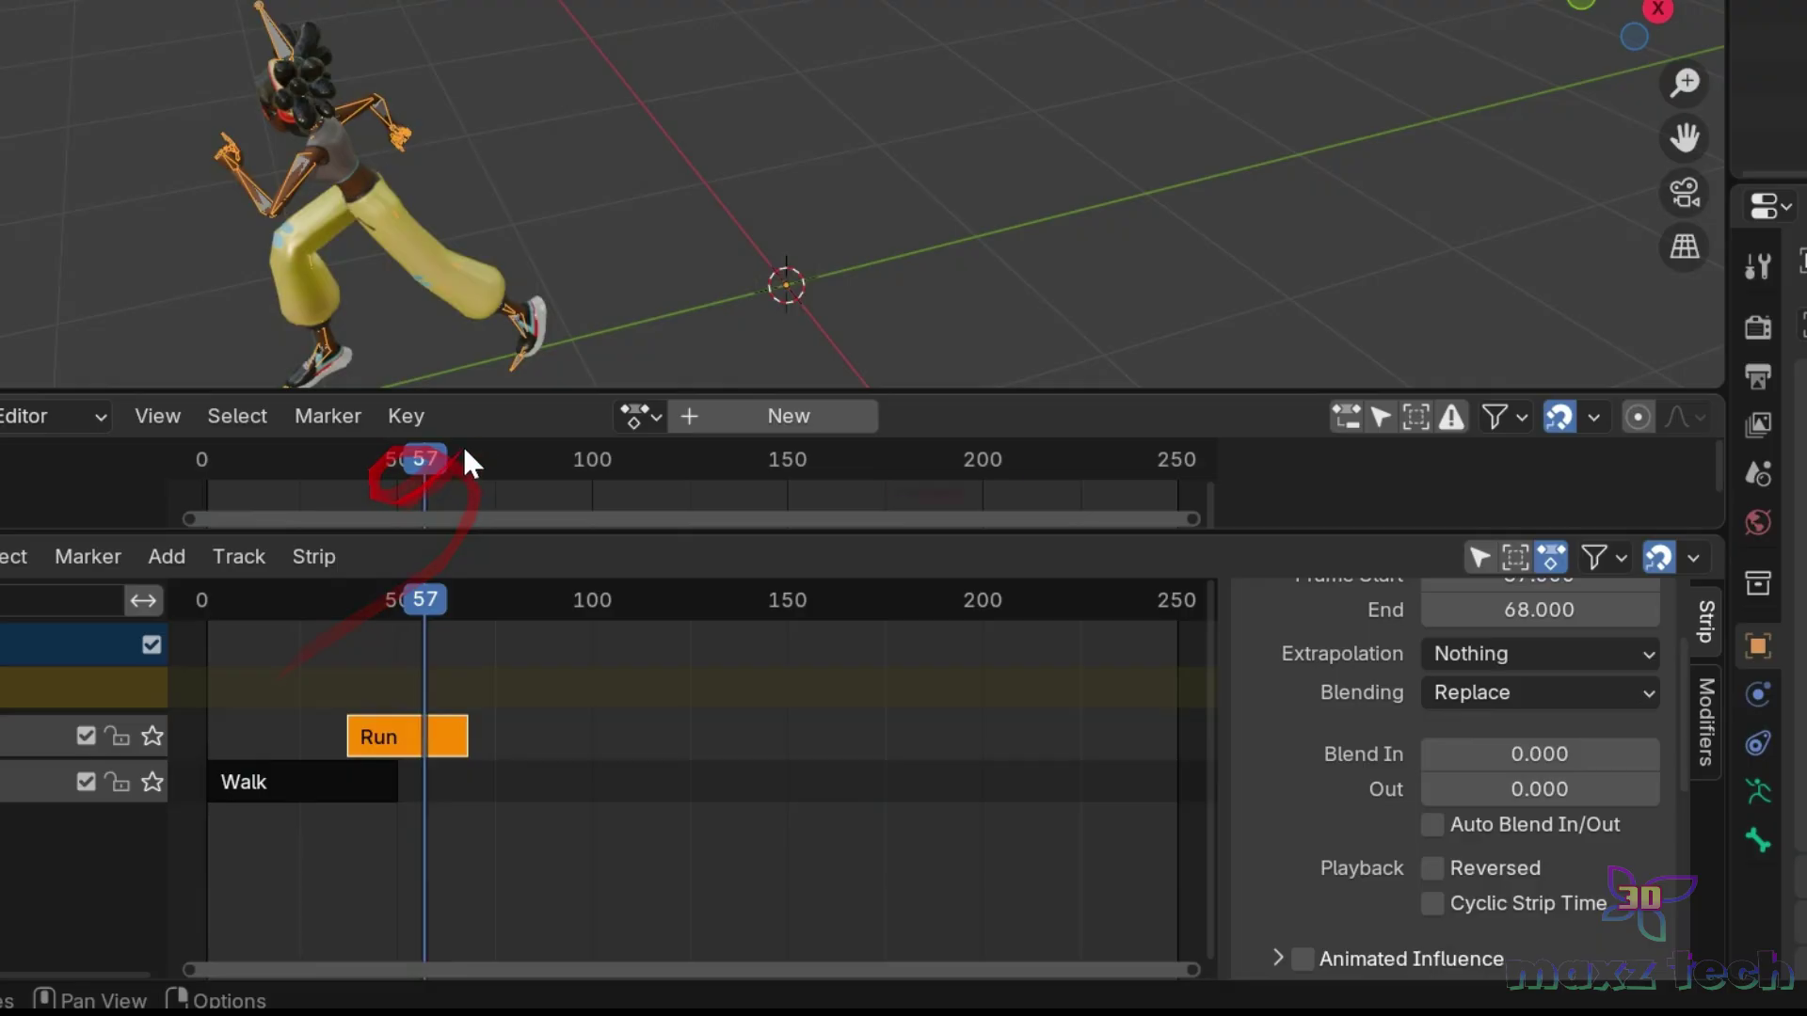
# Replay the animation, then shift the Run strip about 6 frames later to end at frame 74.
pyautogui.moveTo(508, 532); pyautogui.dragTo(525, 569)
pyautogui.moveTo(569, 393); pyautogui.dragTo(610, 645)
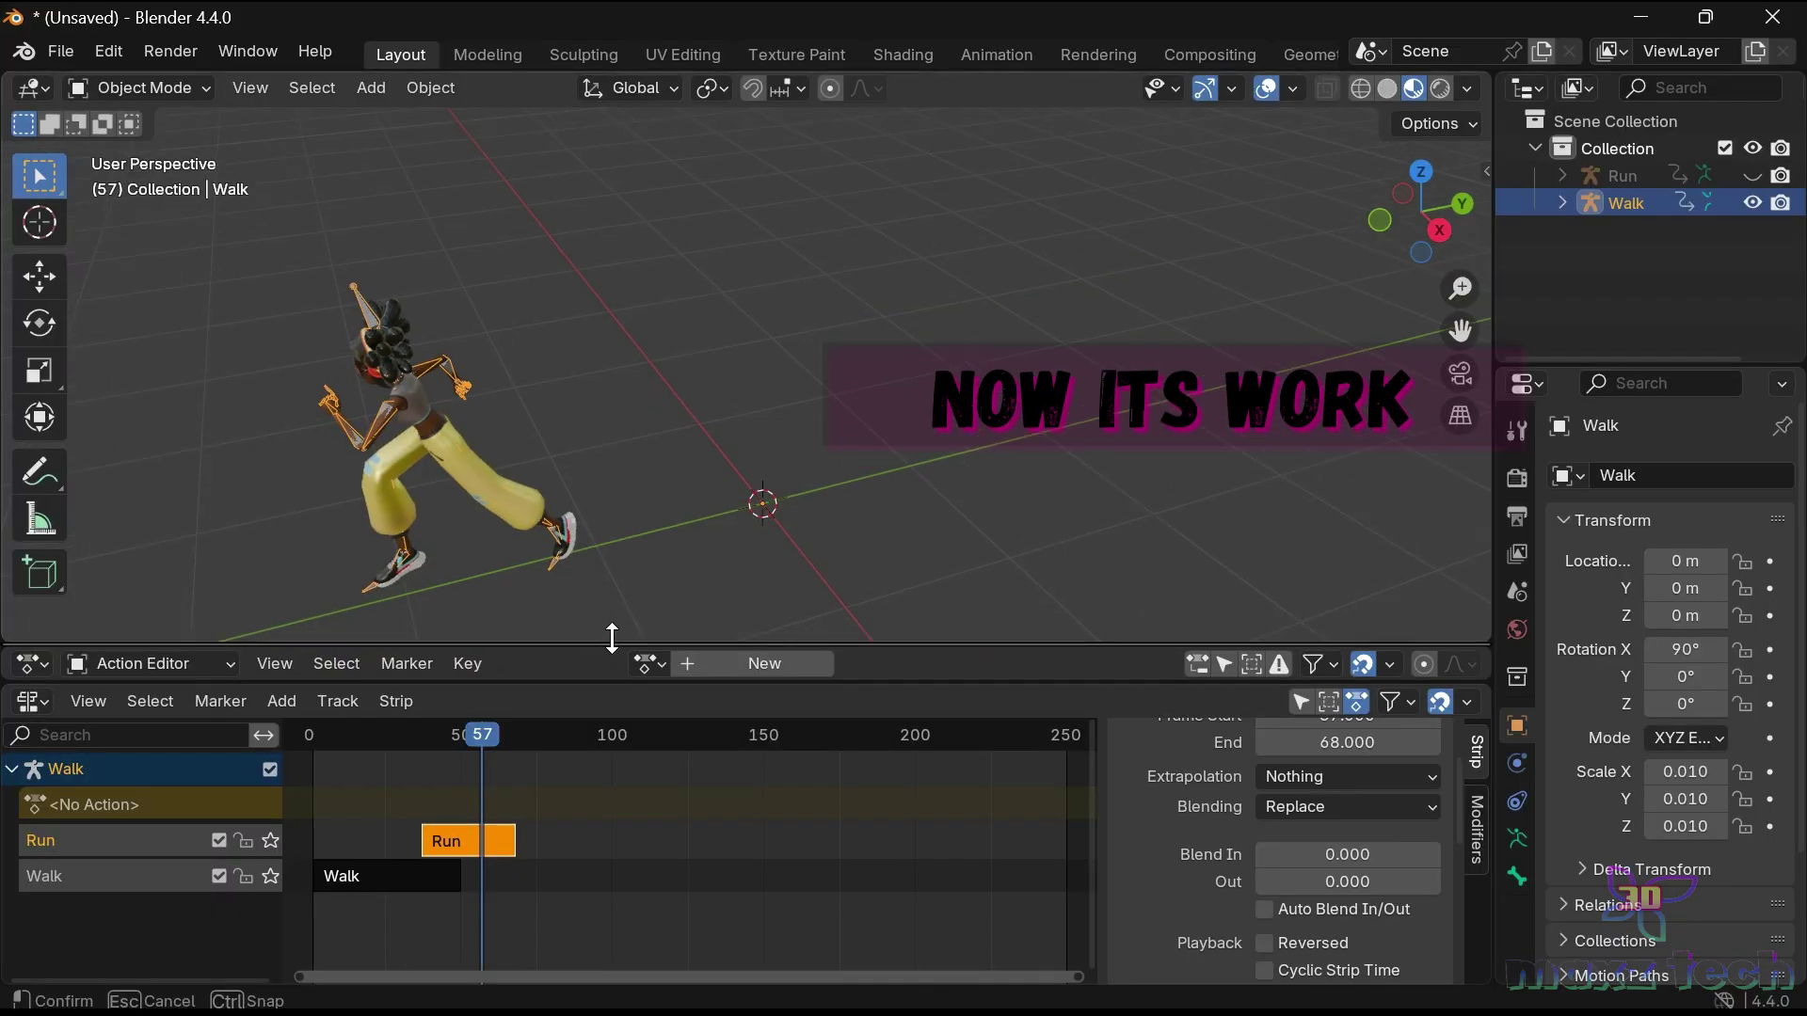
pyautogui.moveTo(1472, 347); pyautogui.dragTo(1211, 455)
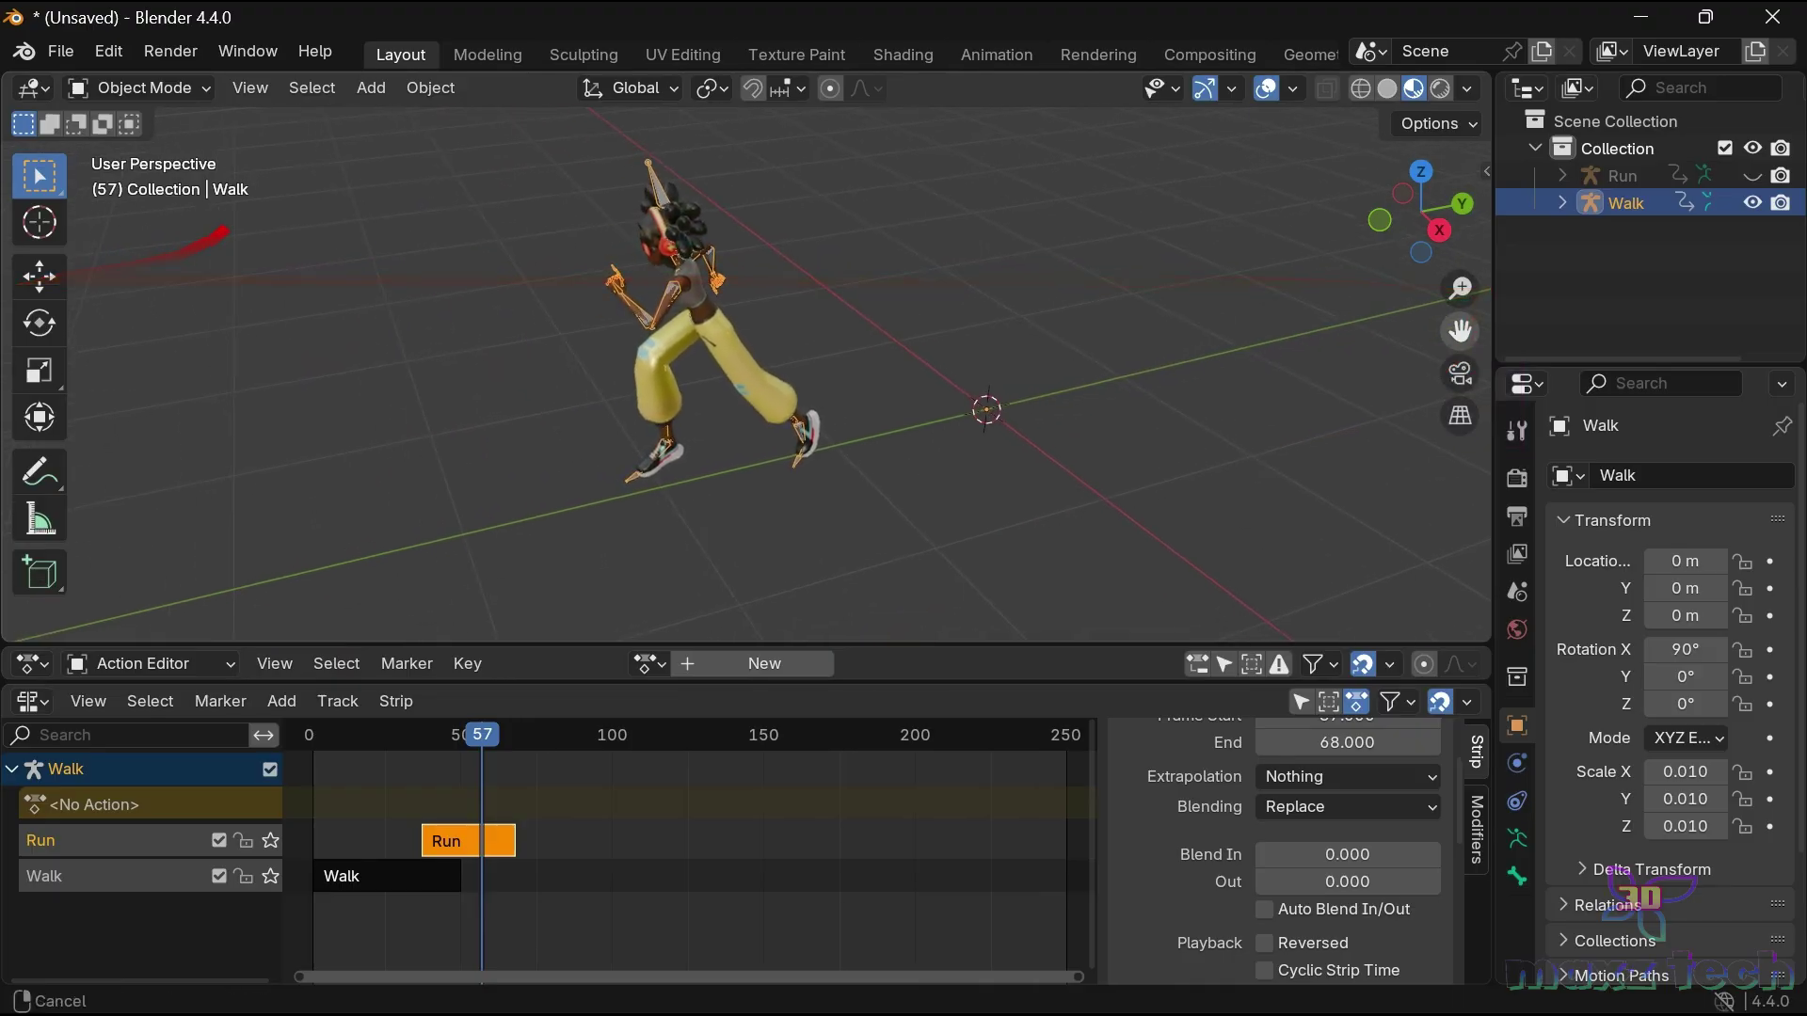
pyautogui.click(313, 734)
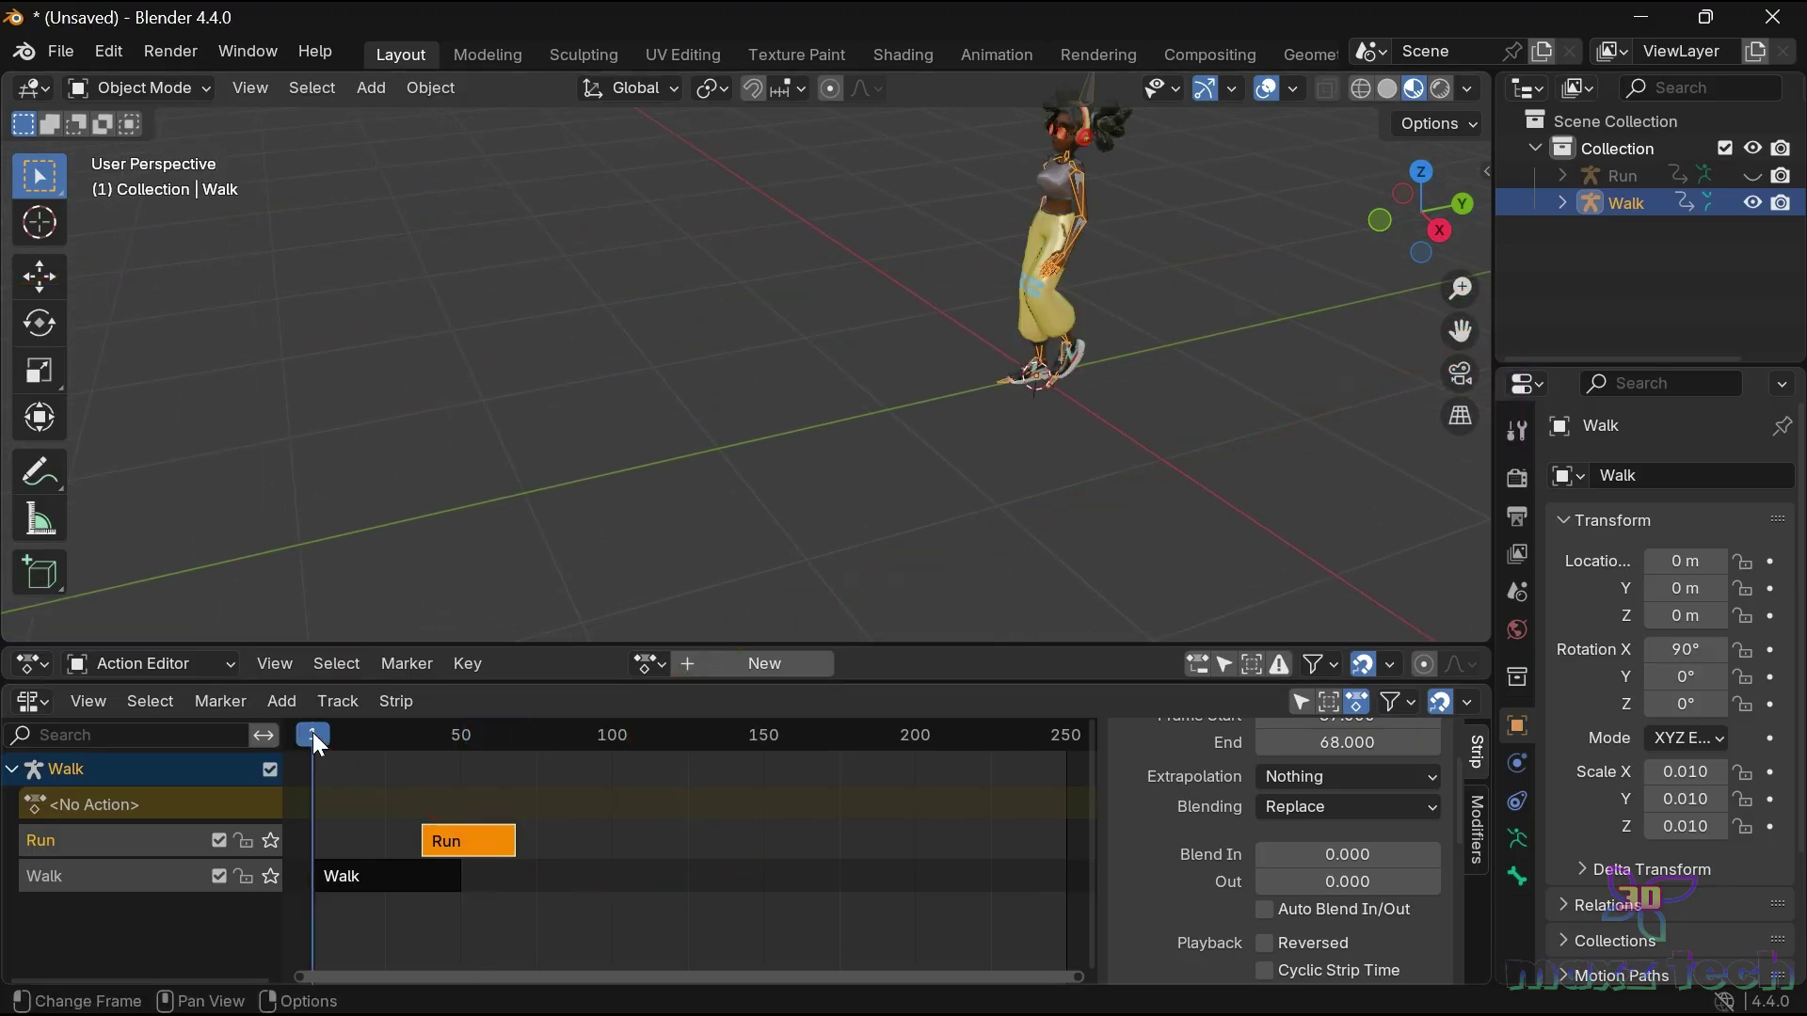
pyautogui.press('space')
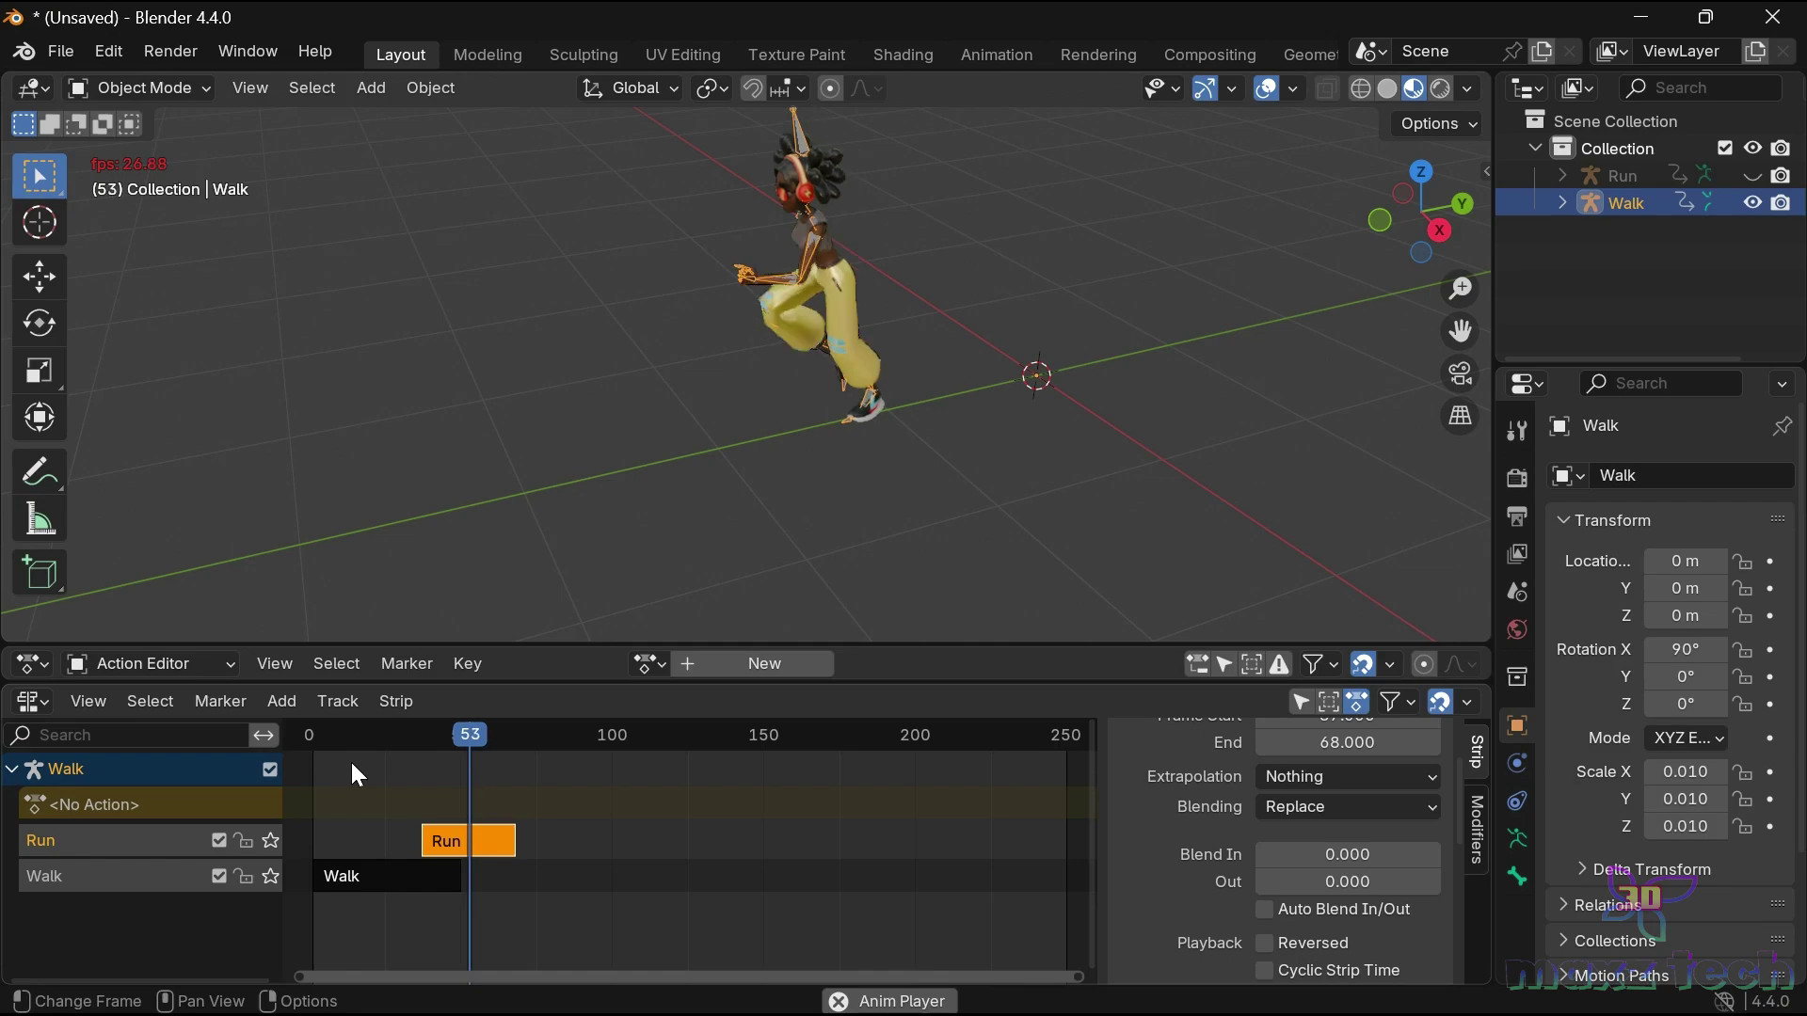
pyautogui.press('space')
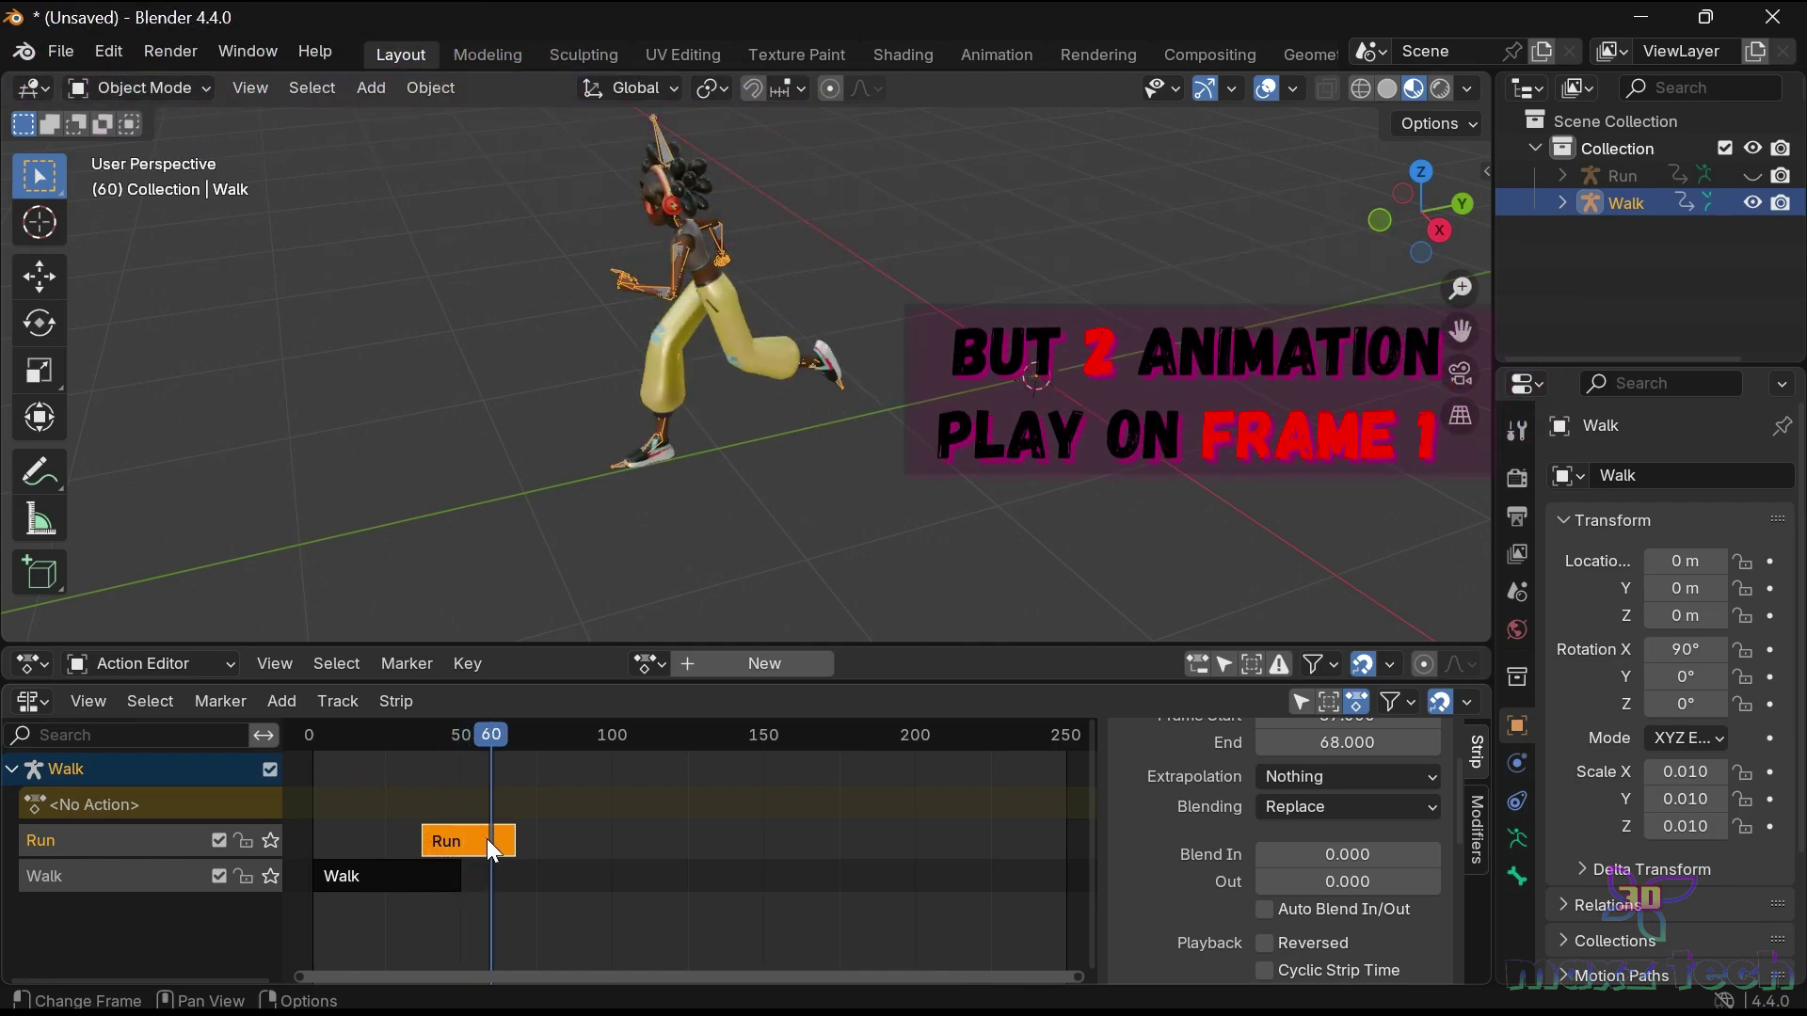
pyautogui.moveTo(490, 838); pyautogui.dragTo(507, 838)
pyautogui.moveTo(418, 732)
pyautogui.mouseDown()
pyautogui.moveTo(446, 736)
pyautogui.moveTo(431, 742)
pyautogui.mouseUp()
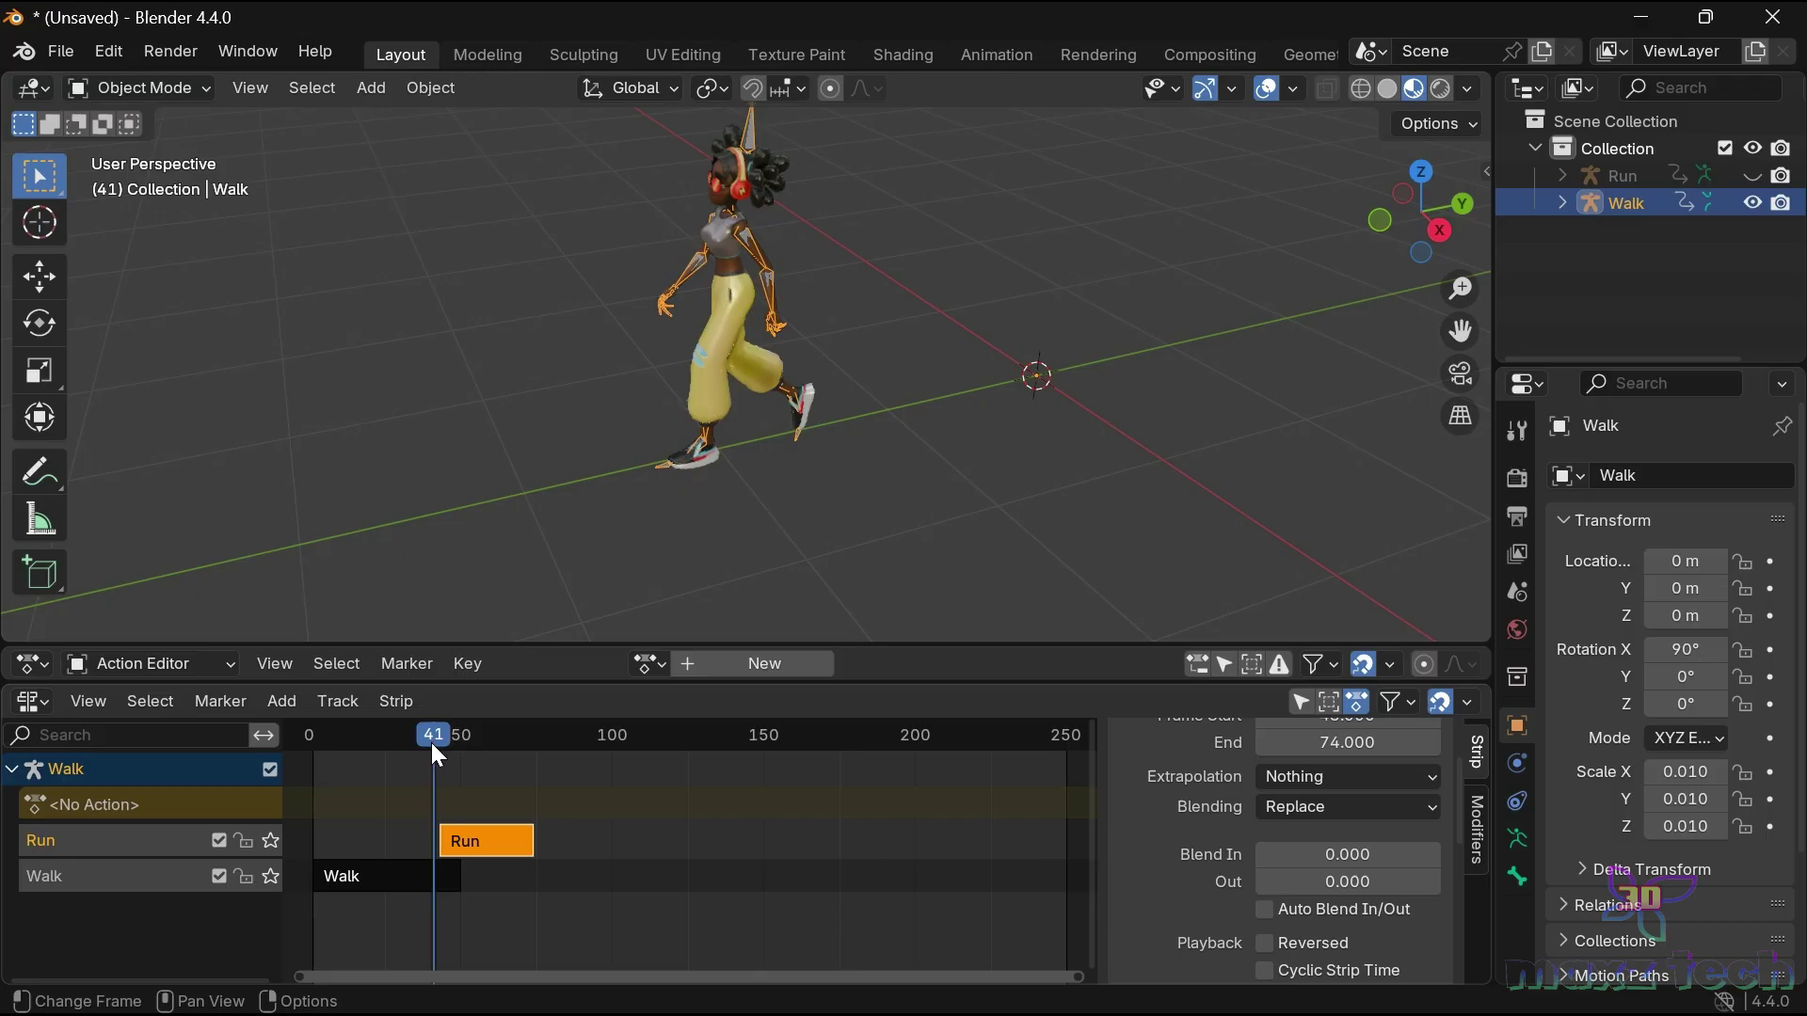
# Draw straight annotation lines at the character's feet where the run begins, then scrub to frame 45.
pyautogui.click(41, 477)
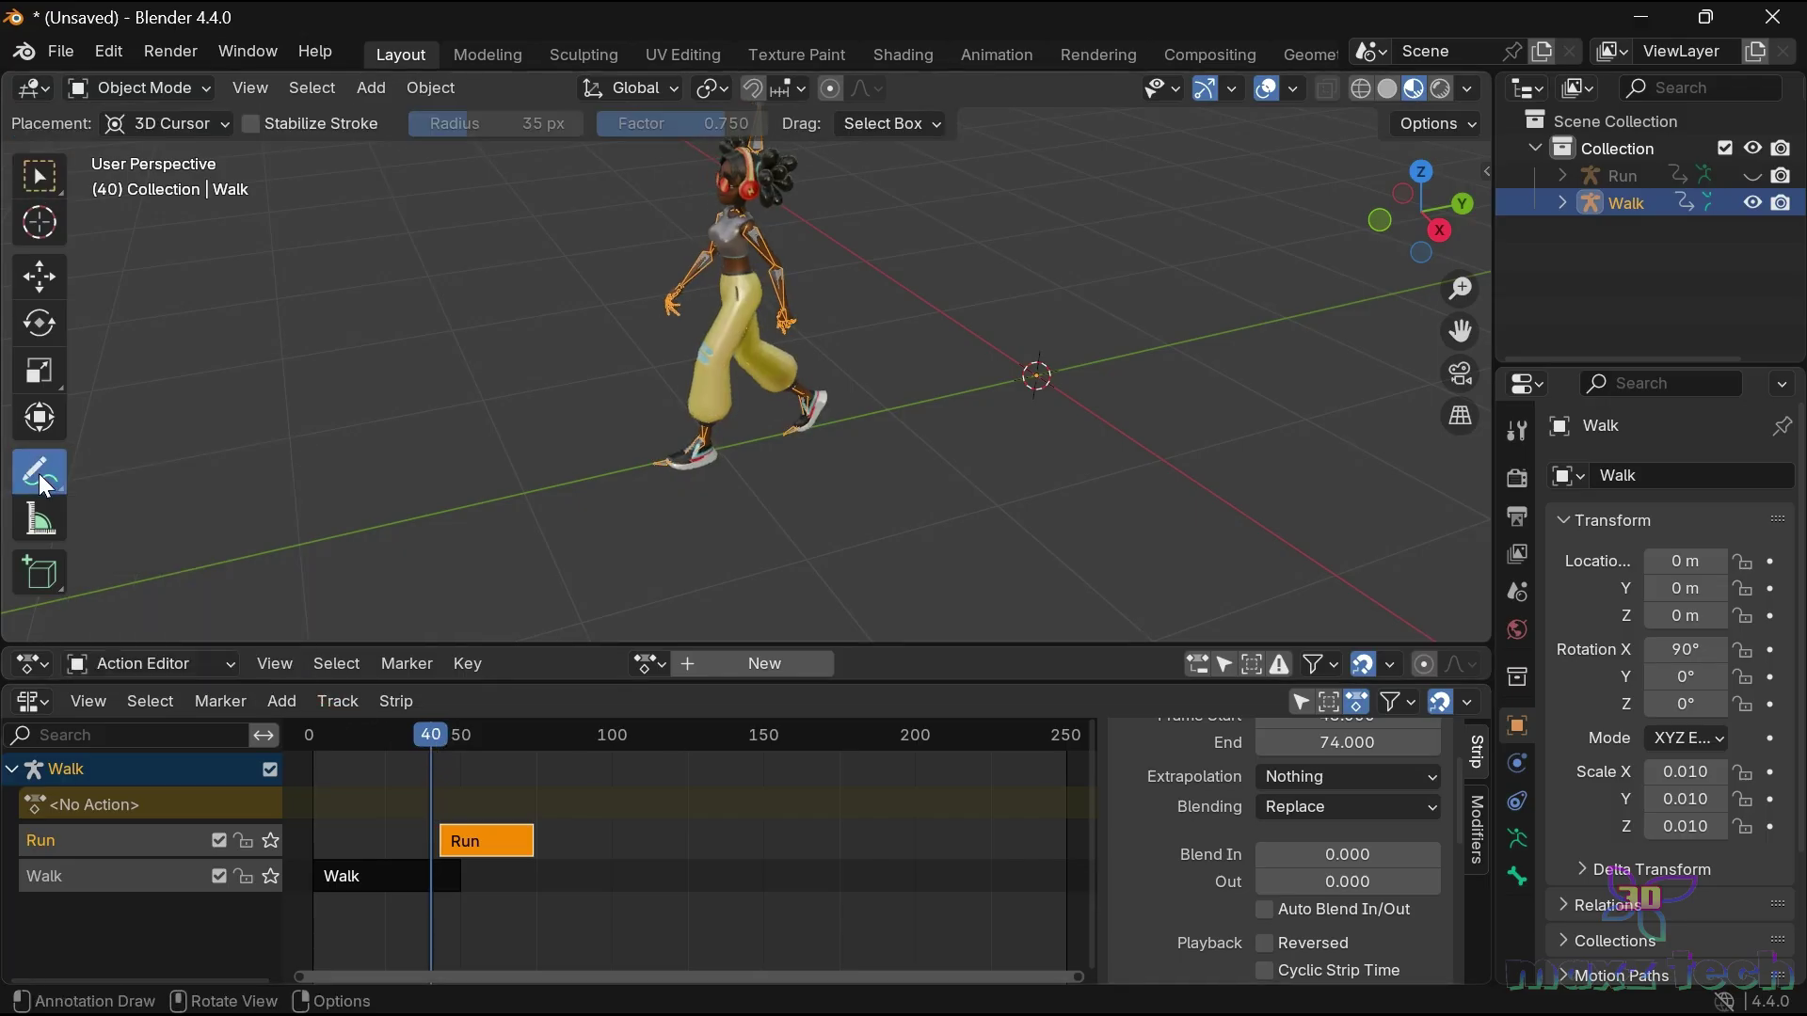
pyautogui.click(41, 486)
pyautogui.click(160, 546)
pyautogui.moveTo(130, 543); pyautogui.dragTo(778, 499)
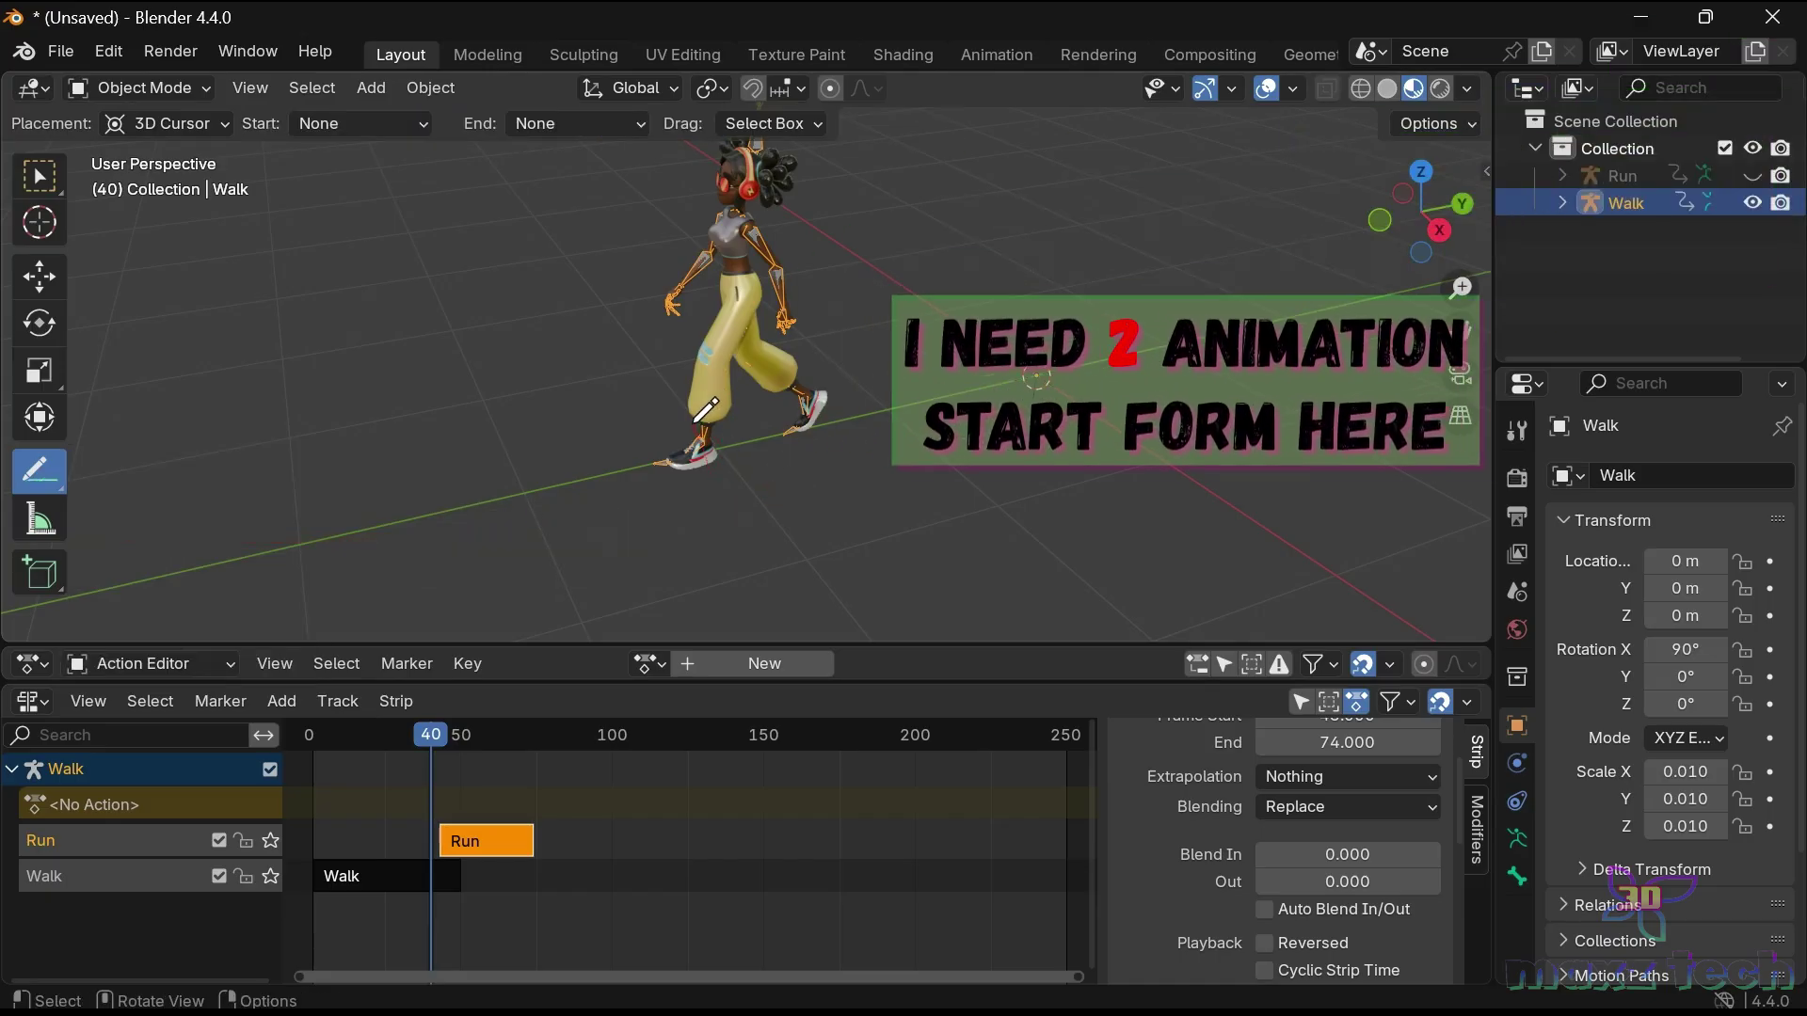
pyautogui.click(718, 442)
pyautogui.moveTo(730, 544); pyautogui.dragTo(677, 376)
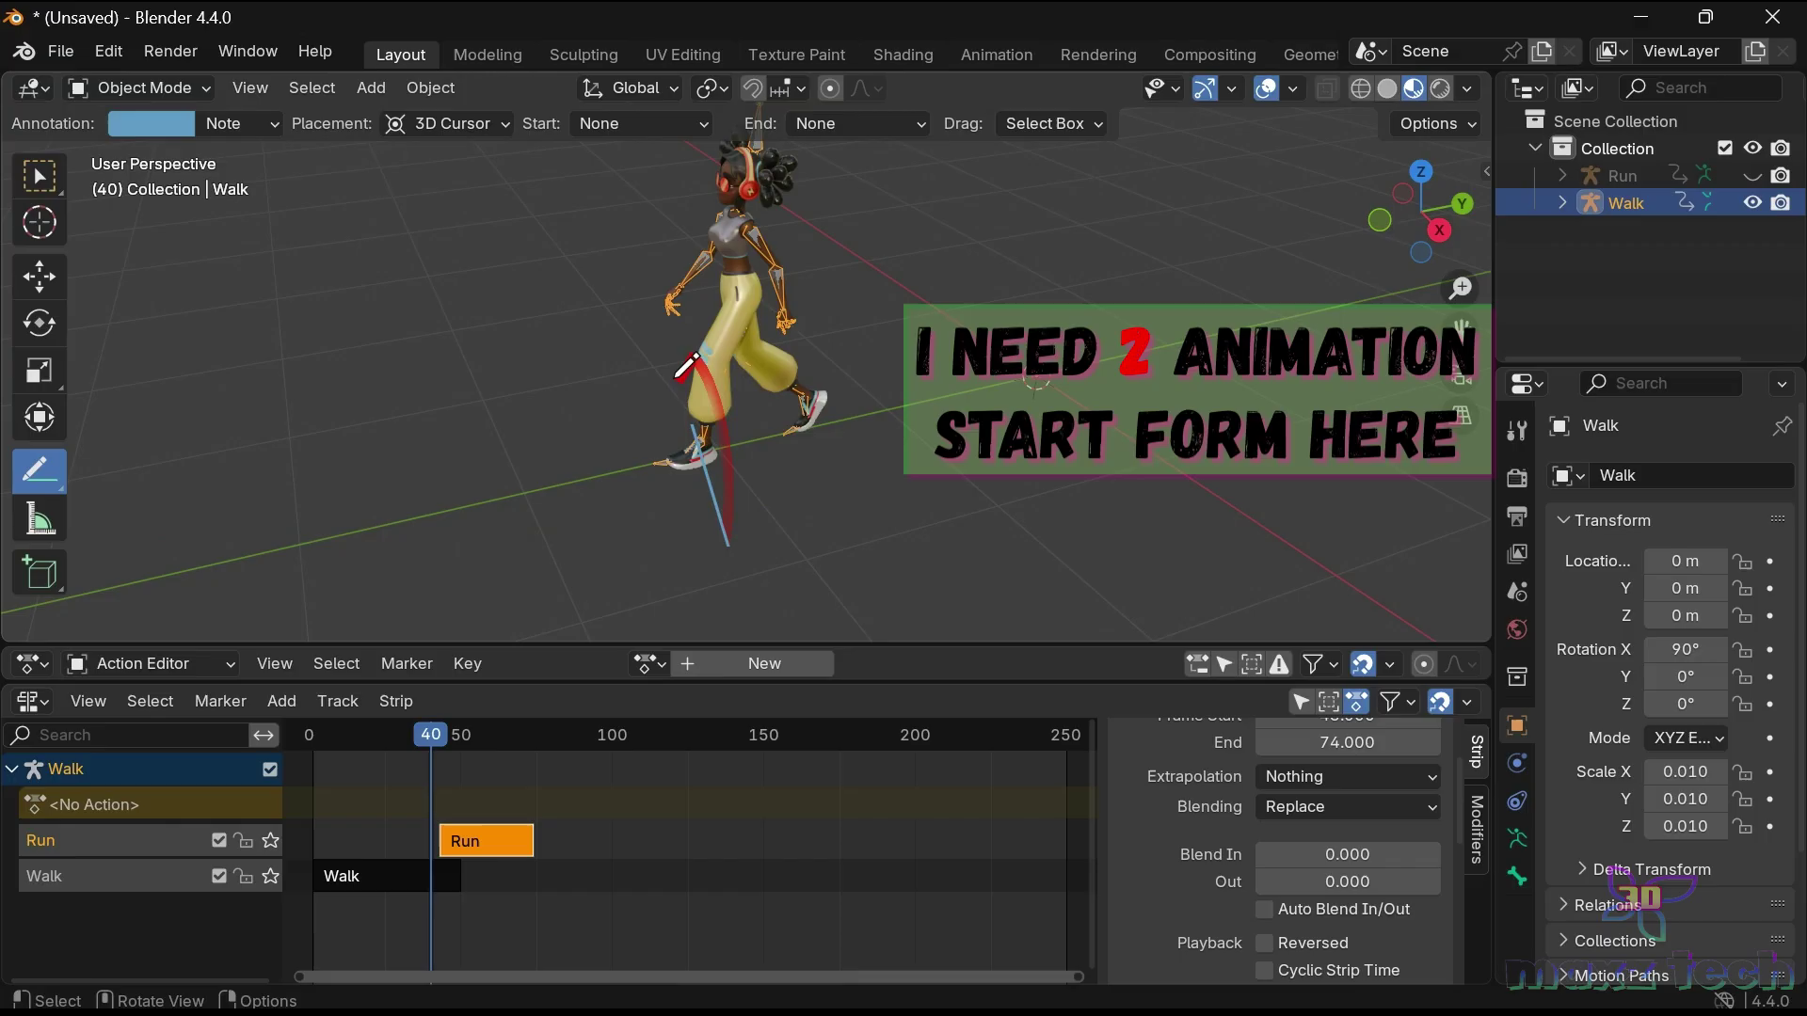
pyautogui.moveTo(423, 735); pyautogui.dragTo(447, 735)
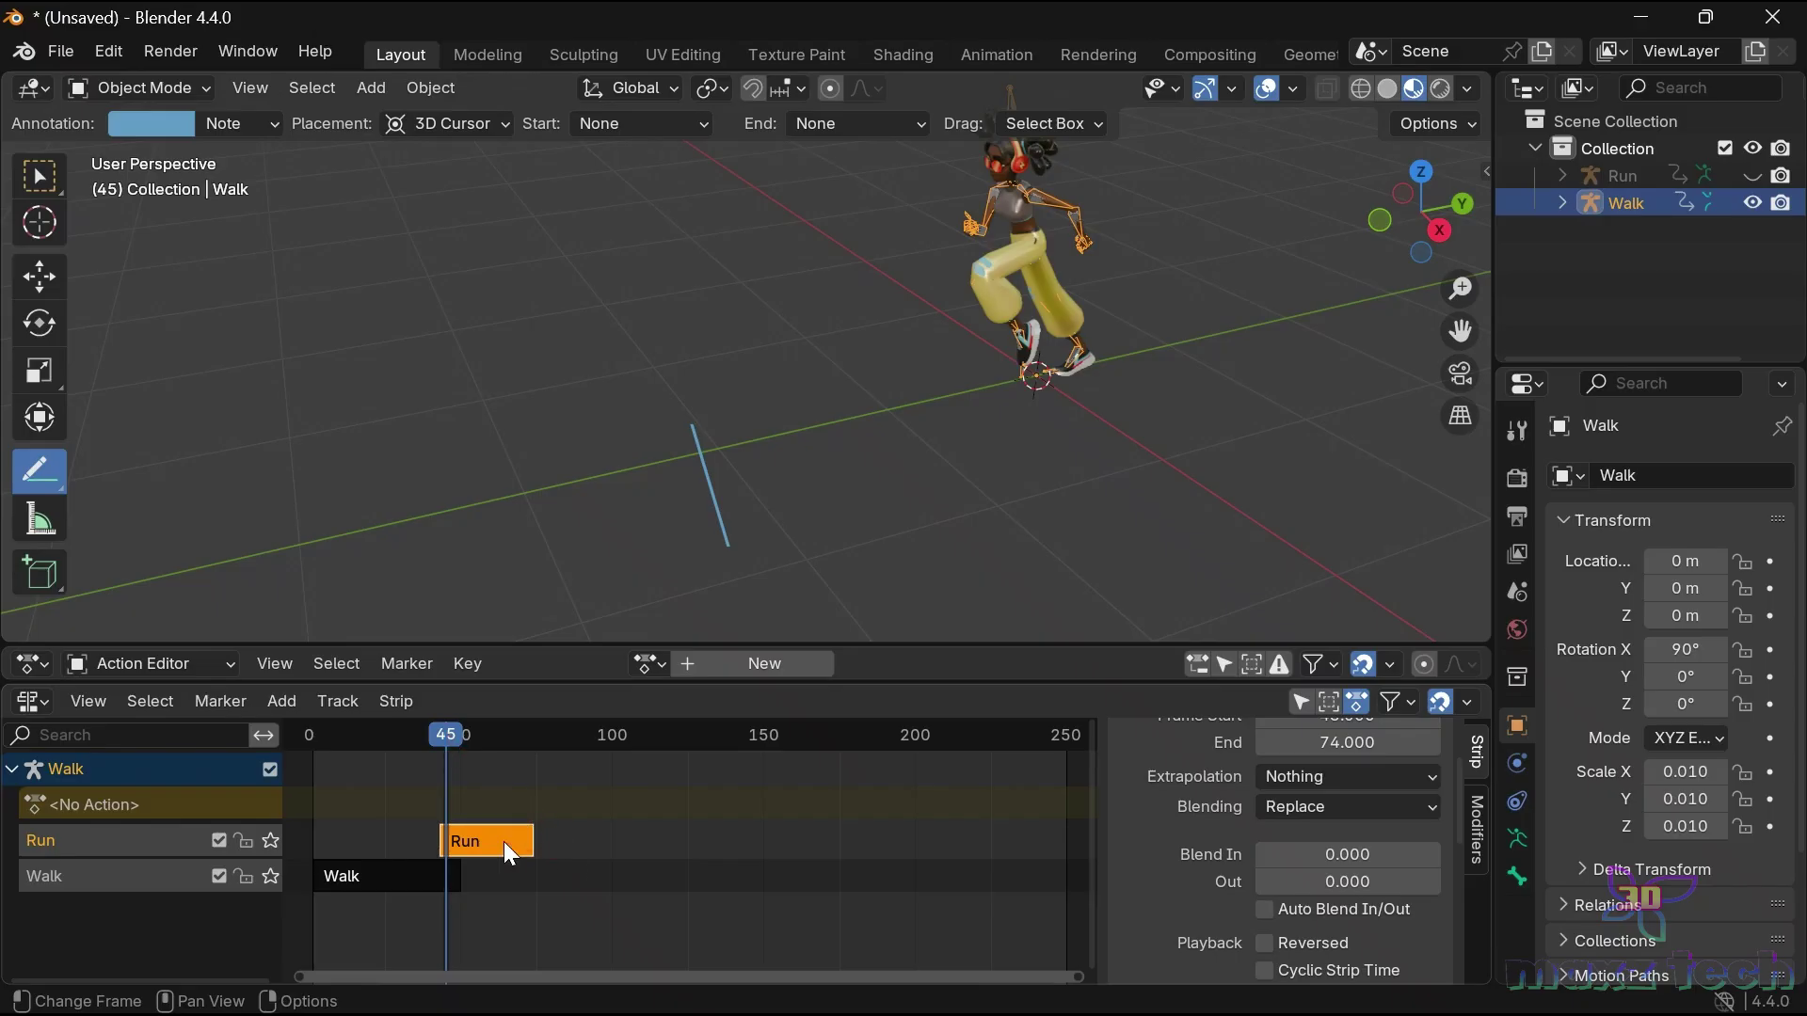
pyautogui.scroll(-3, 1295, 824)
pyautogui.scroll(-3, 1285, 821)
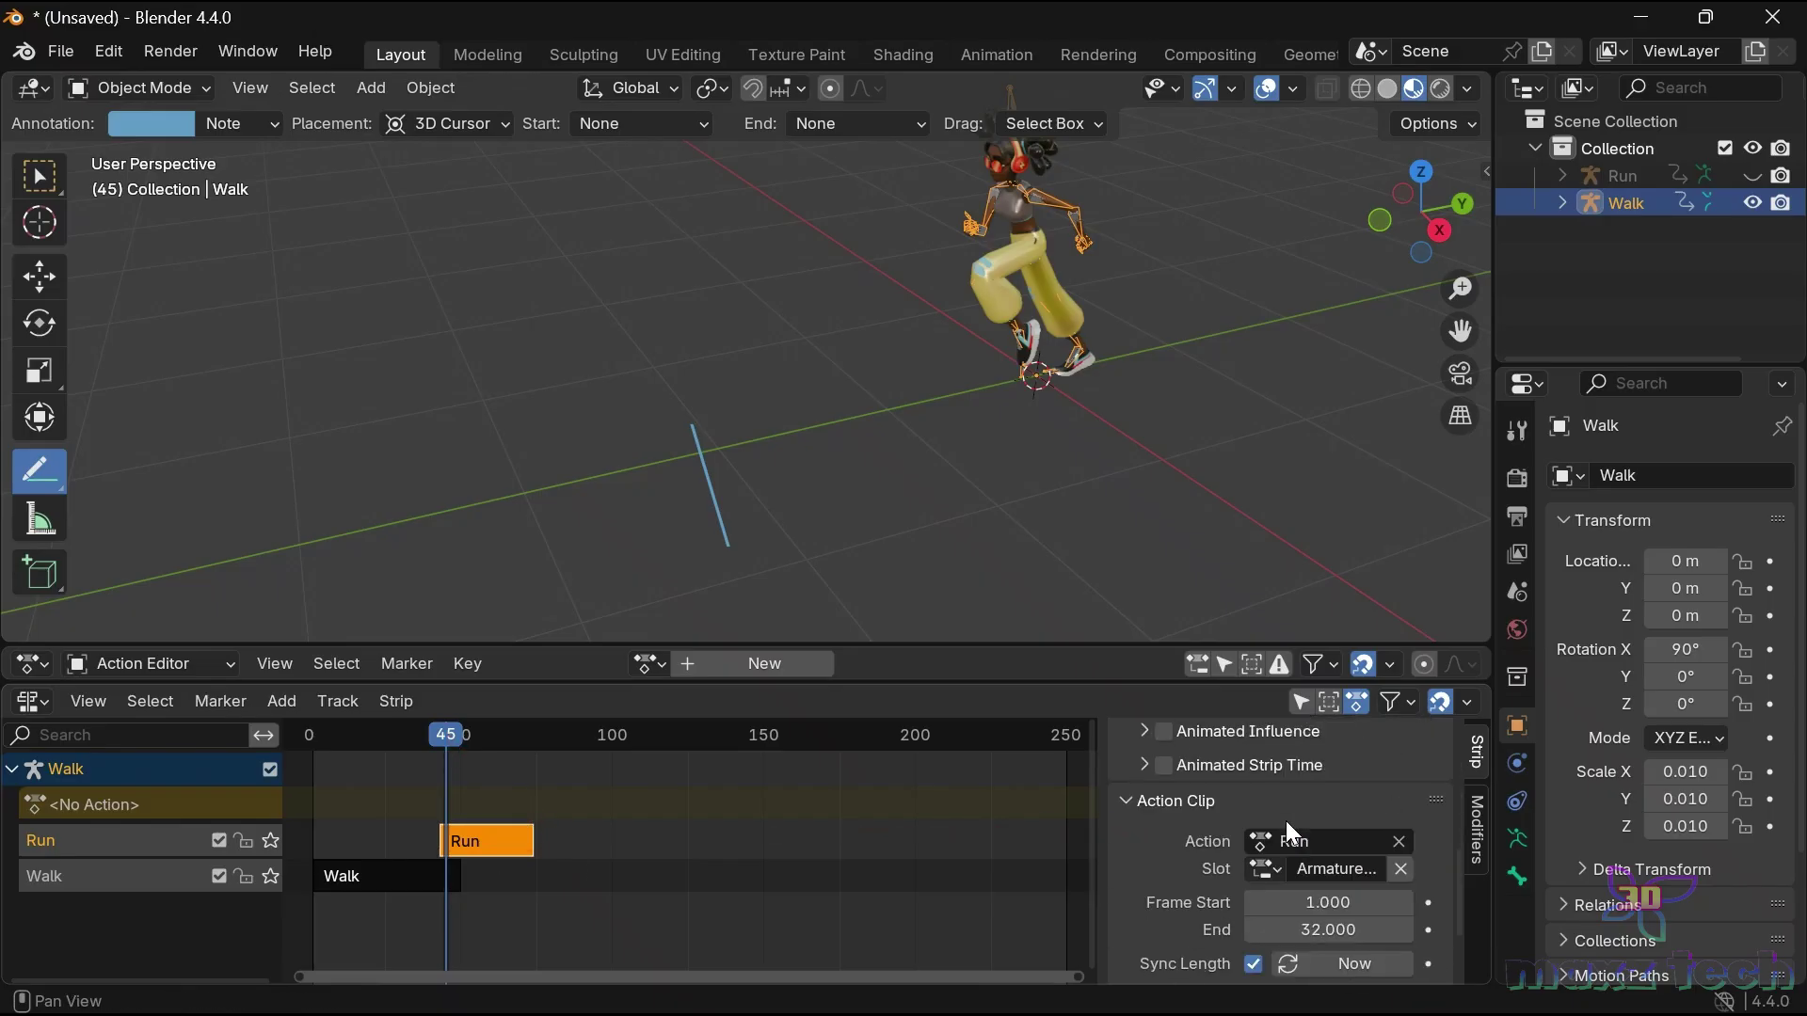
# Set the Run strip's Action Clip End from 32 to 59, extending the strip to frames 43–101.
pyautogui.scroll(-3, 1286, 821)
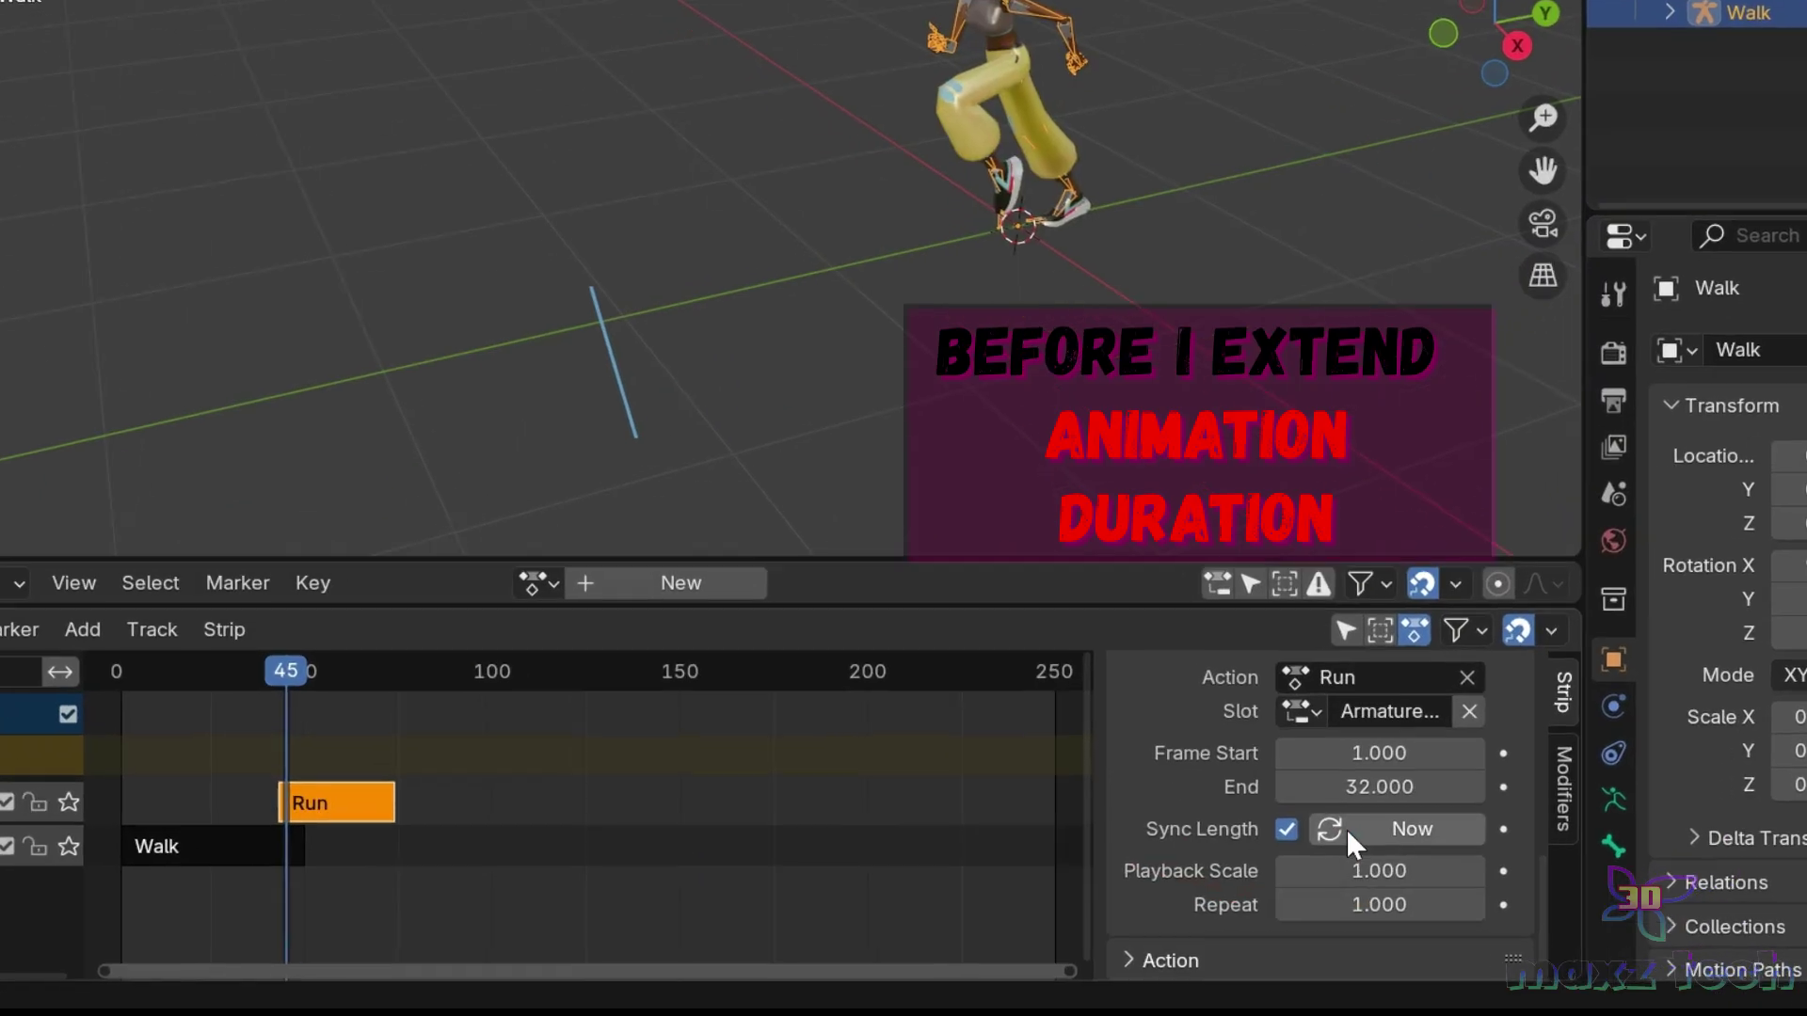
pyautogui.moveTo(178, 659); pyautogui.dragTo(273, 663)
pyautogui.press('Escape')
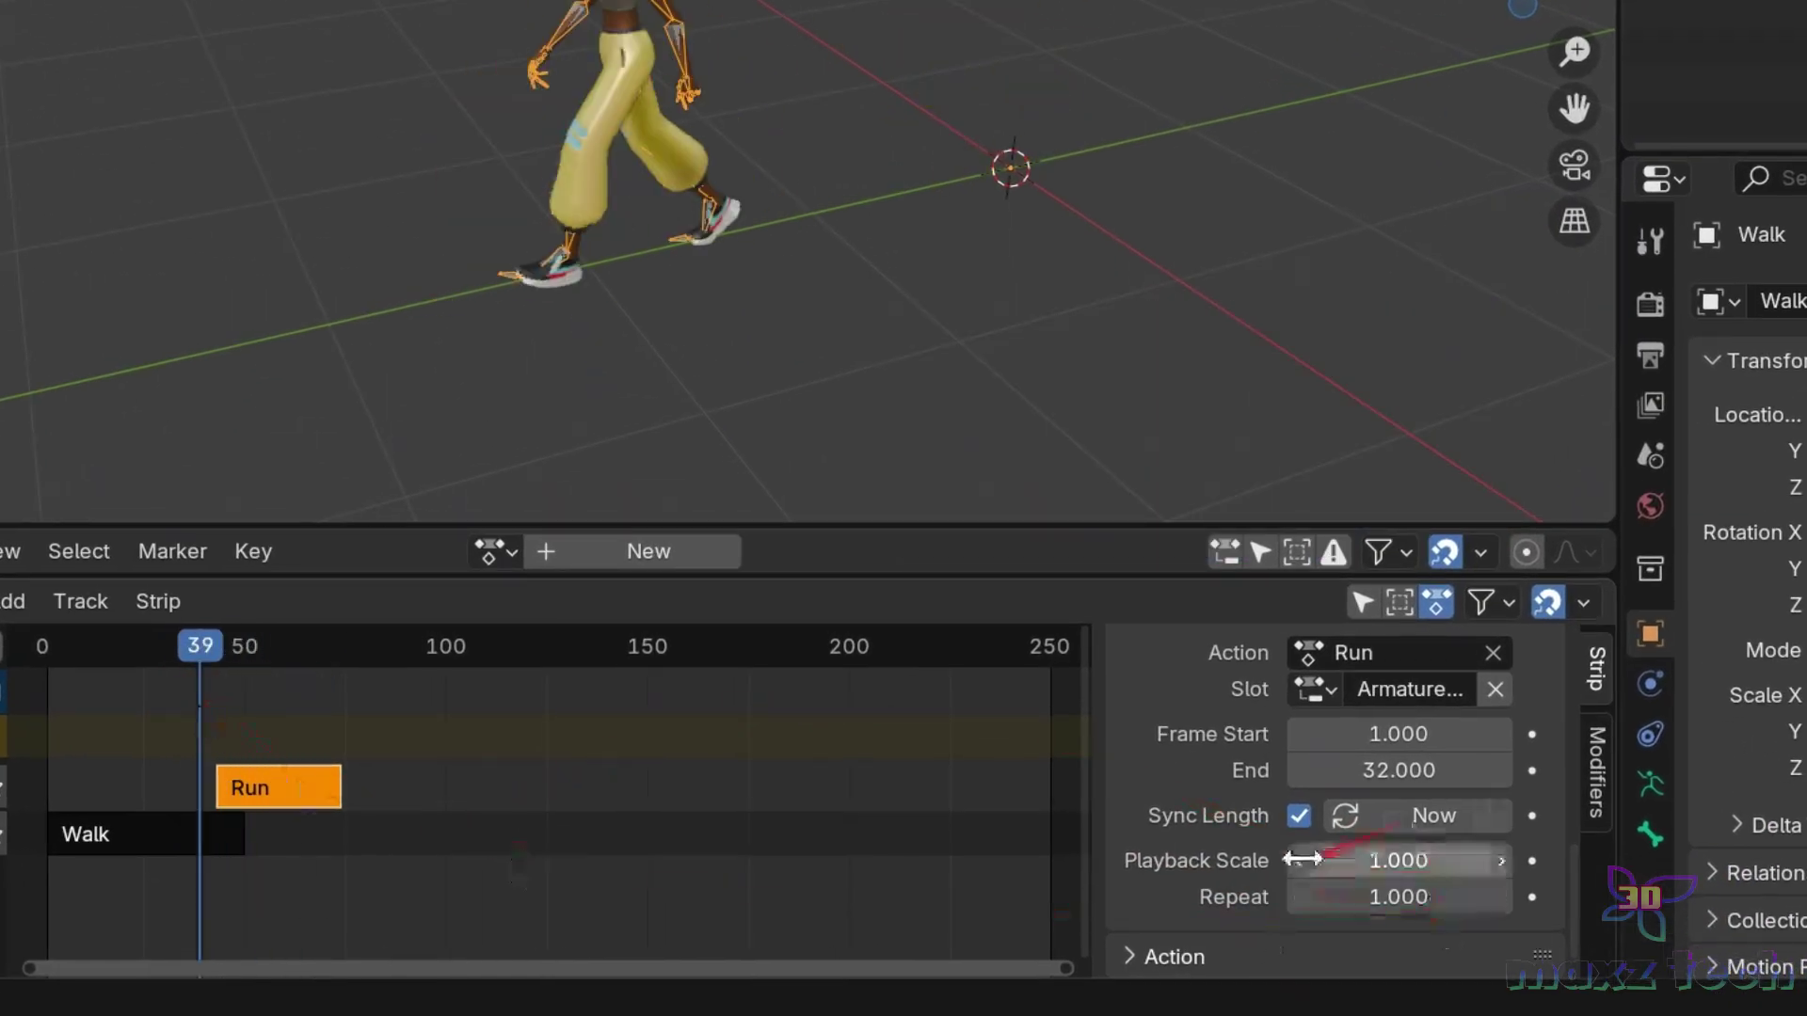
pyautogui.click(1160, 954)
pyautogui.scroll(-3, 1235, 846)
pyautogui.scroll(4, 1257, 898)
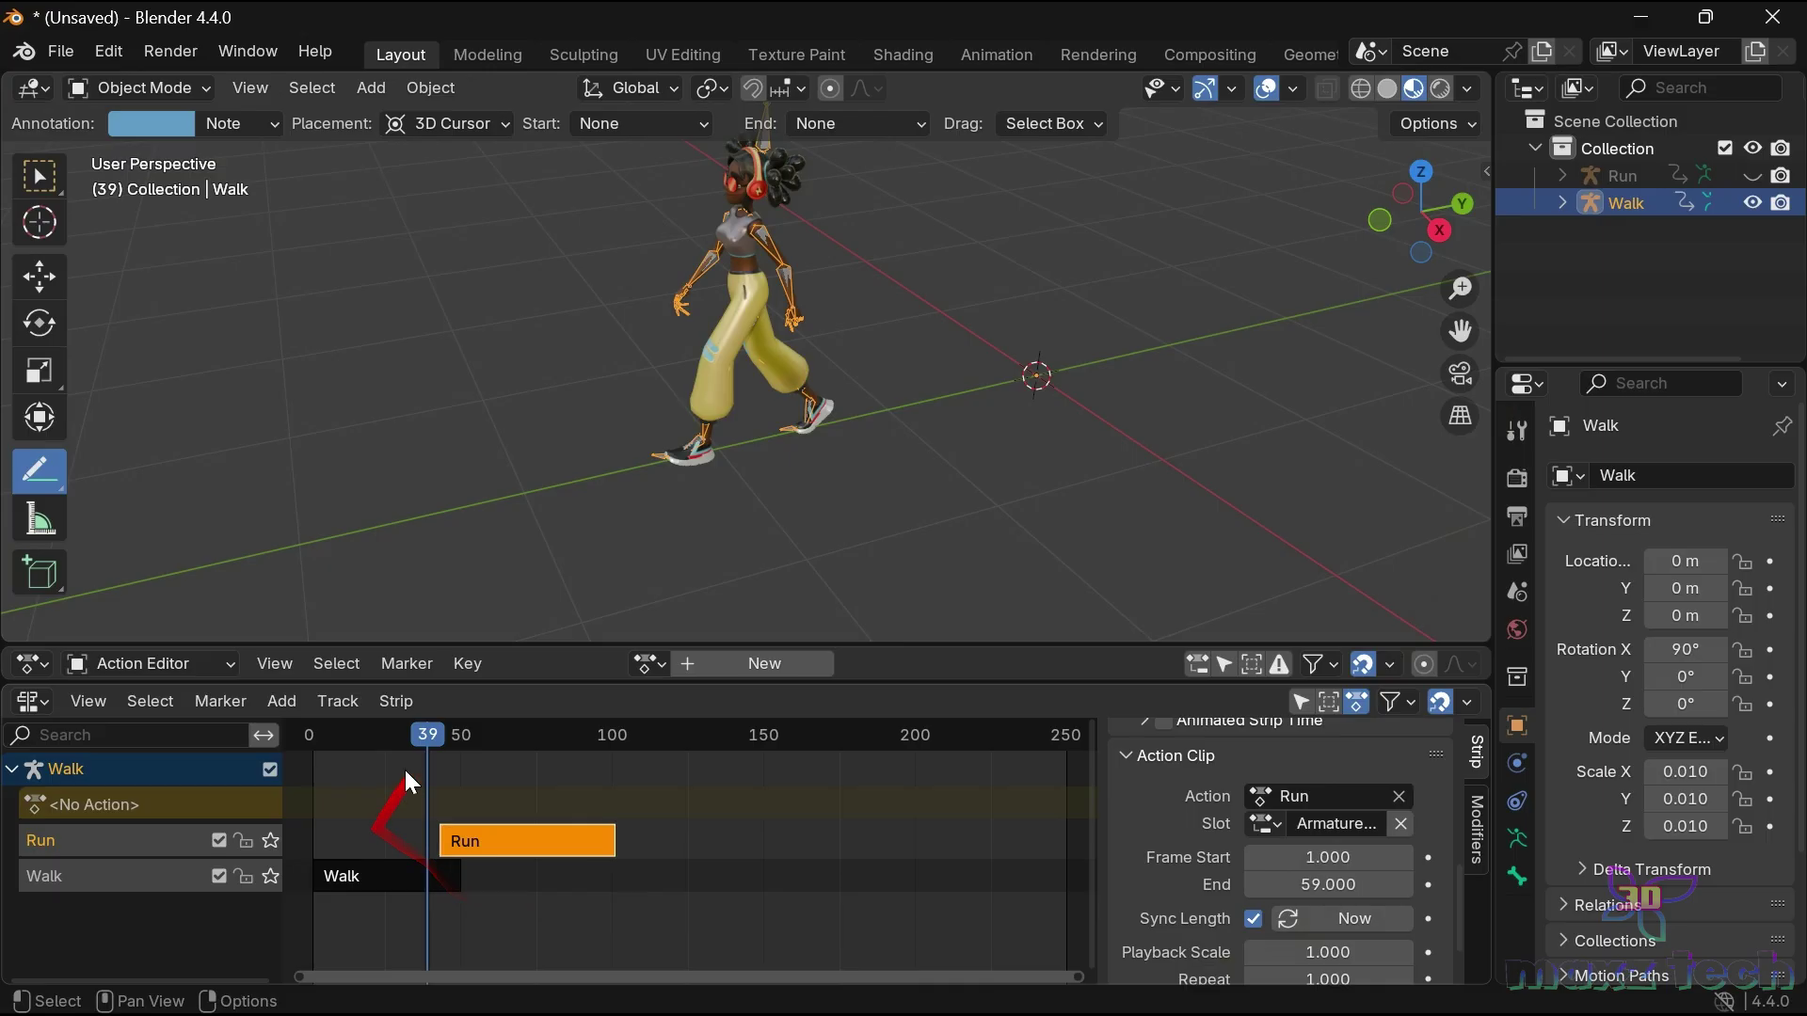
pyautogui.moveTo(431, 732)
pyautogui.mouseDown()
pyautogui.moveTo(508, 745)
pyautogui.moveTo(432, 739)
pyautogui.moveTo(457, 747)
pyautogui.mouseUp()
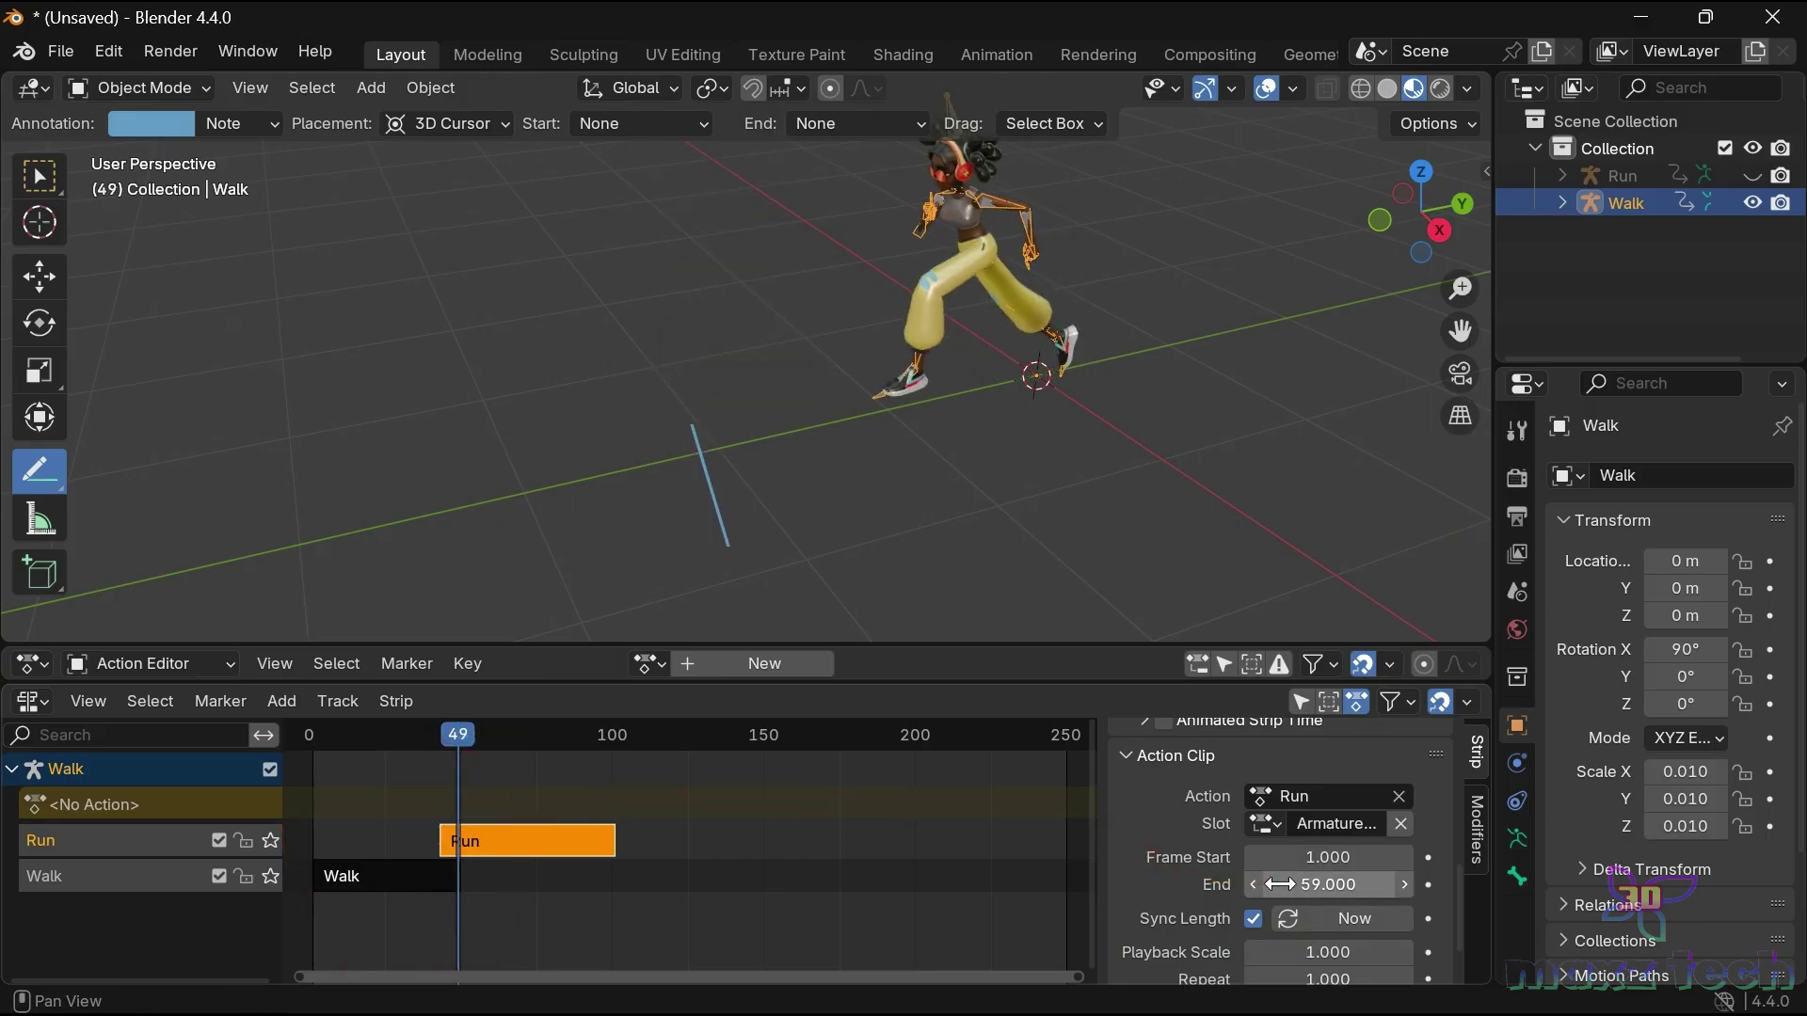
pyautogui.scroll(5, 1279, 884)
pyautogui.scroll(2, 1279, 884)
pyautogui.scroll(-1, 1279, 884)
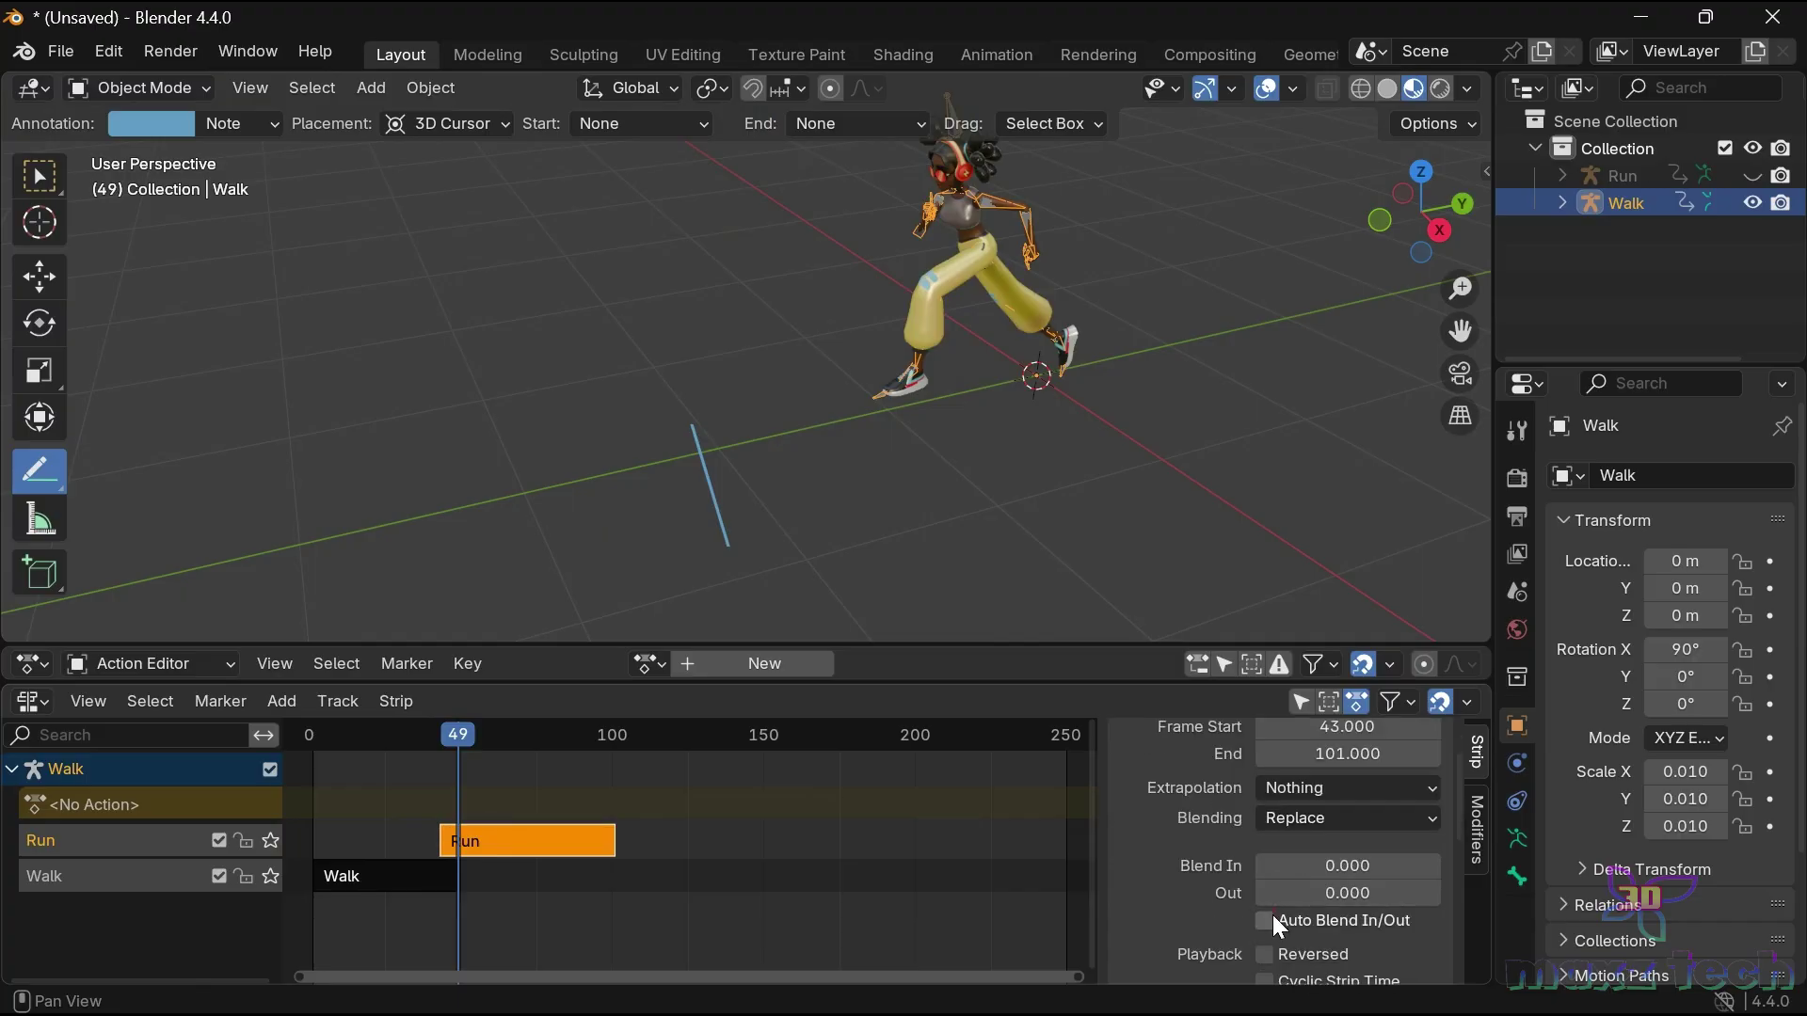
# Raise the Run strip's Blend In for a smoother transition and play the sequence to check.
pyautogui.moveTo(1316, 873); pyautogui.dragTo(1346, 873)
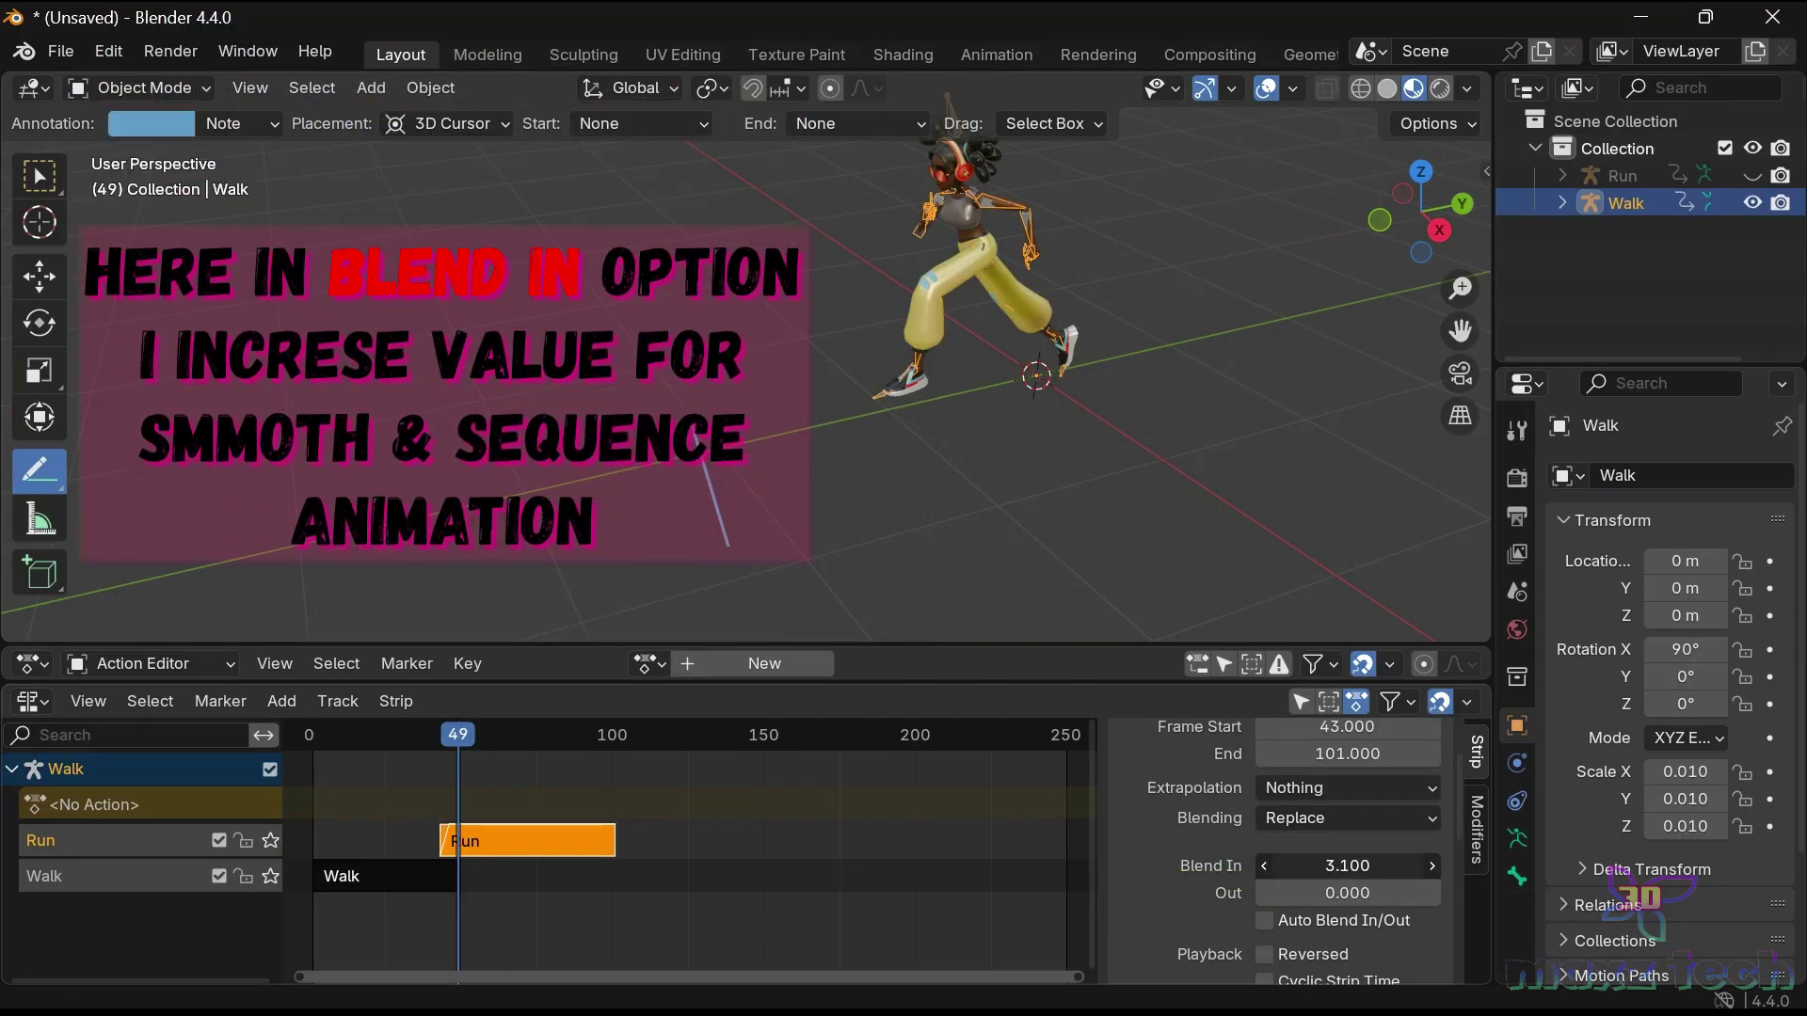
pyautogui.moveTo(1346, 866); pyautogui.dragTo(1421, 866)
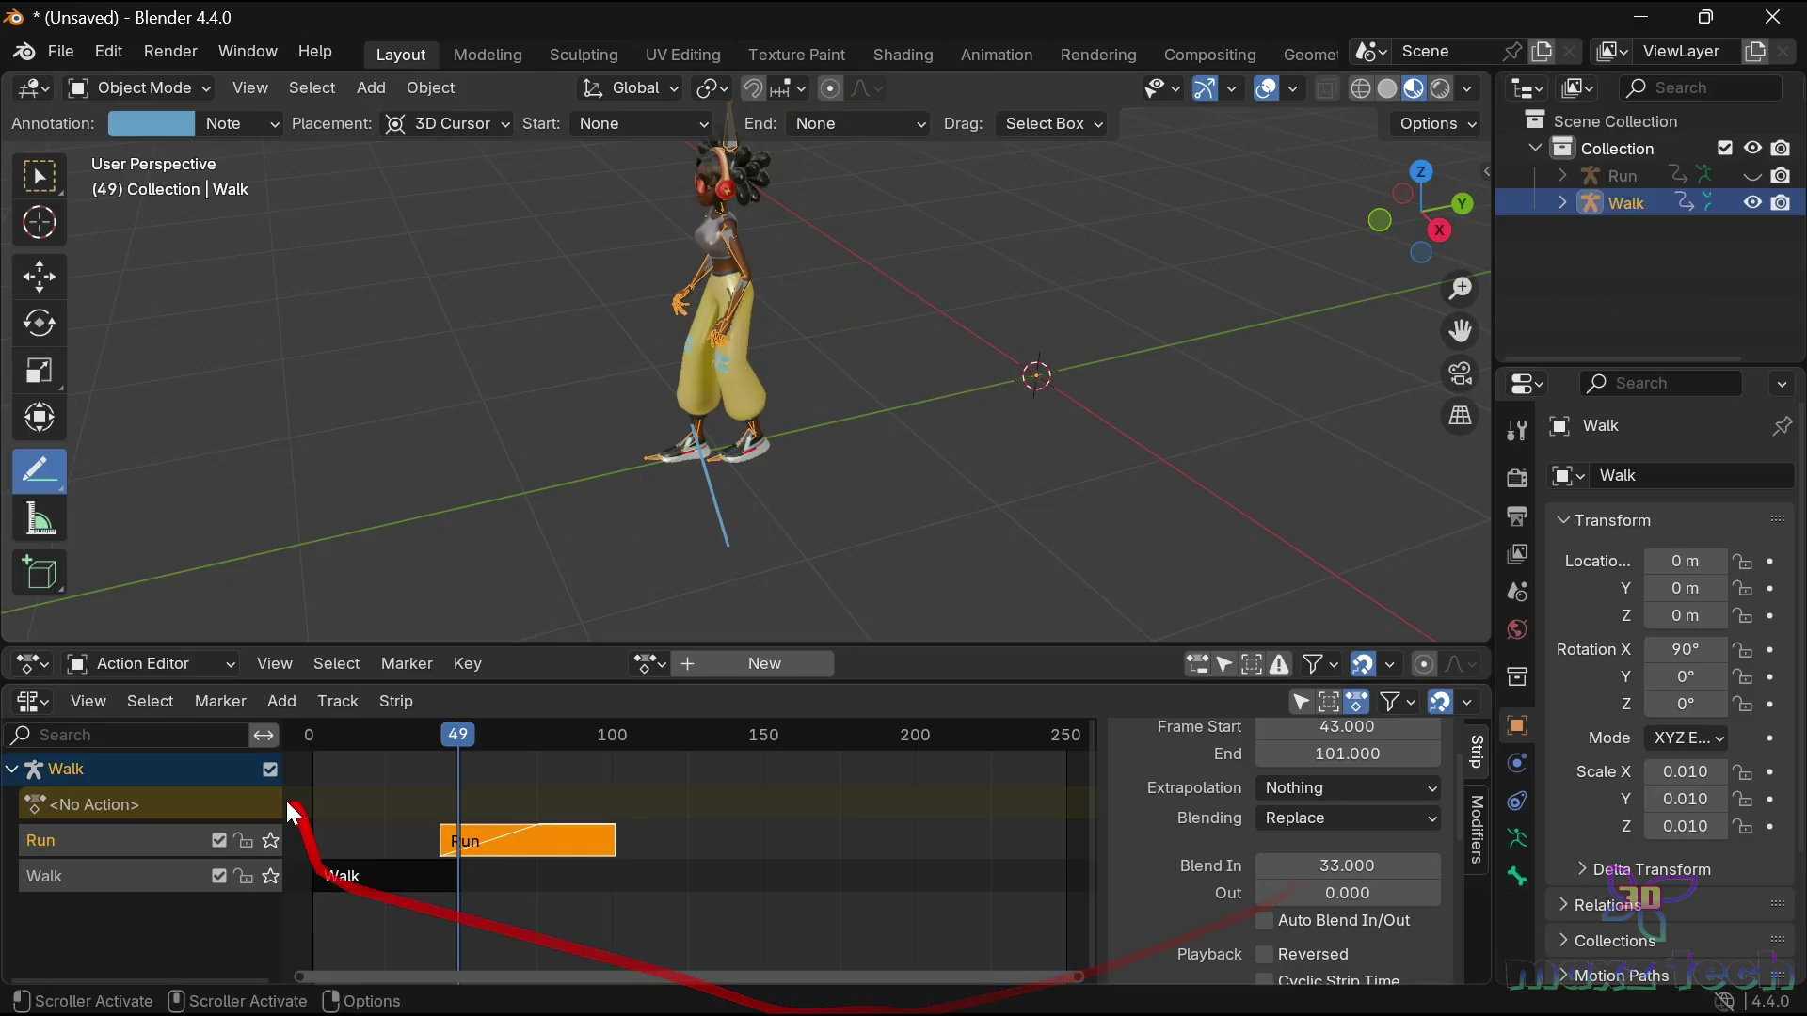
pyautogui.click(410, 738)
pyautogui.press('space')
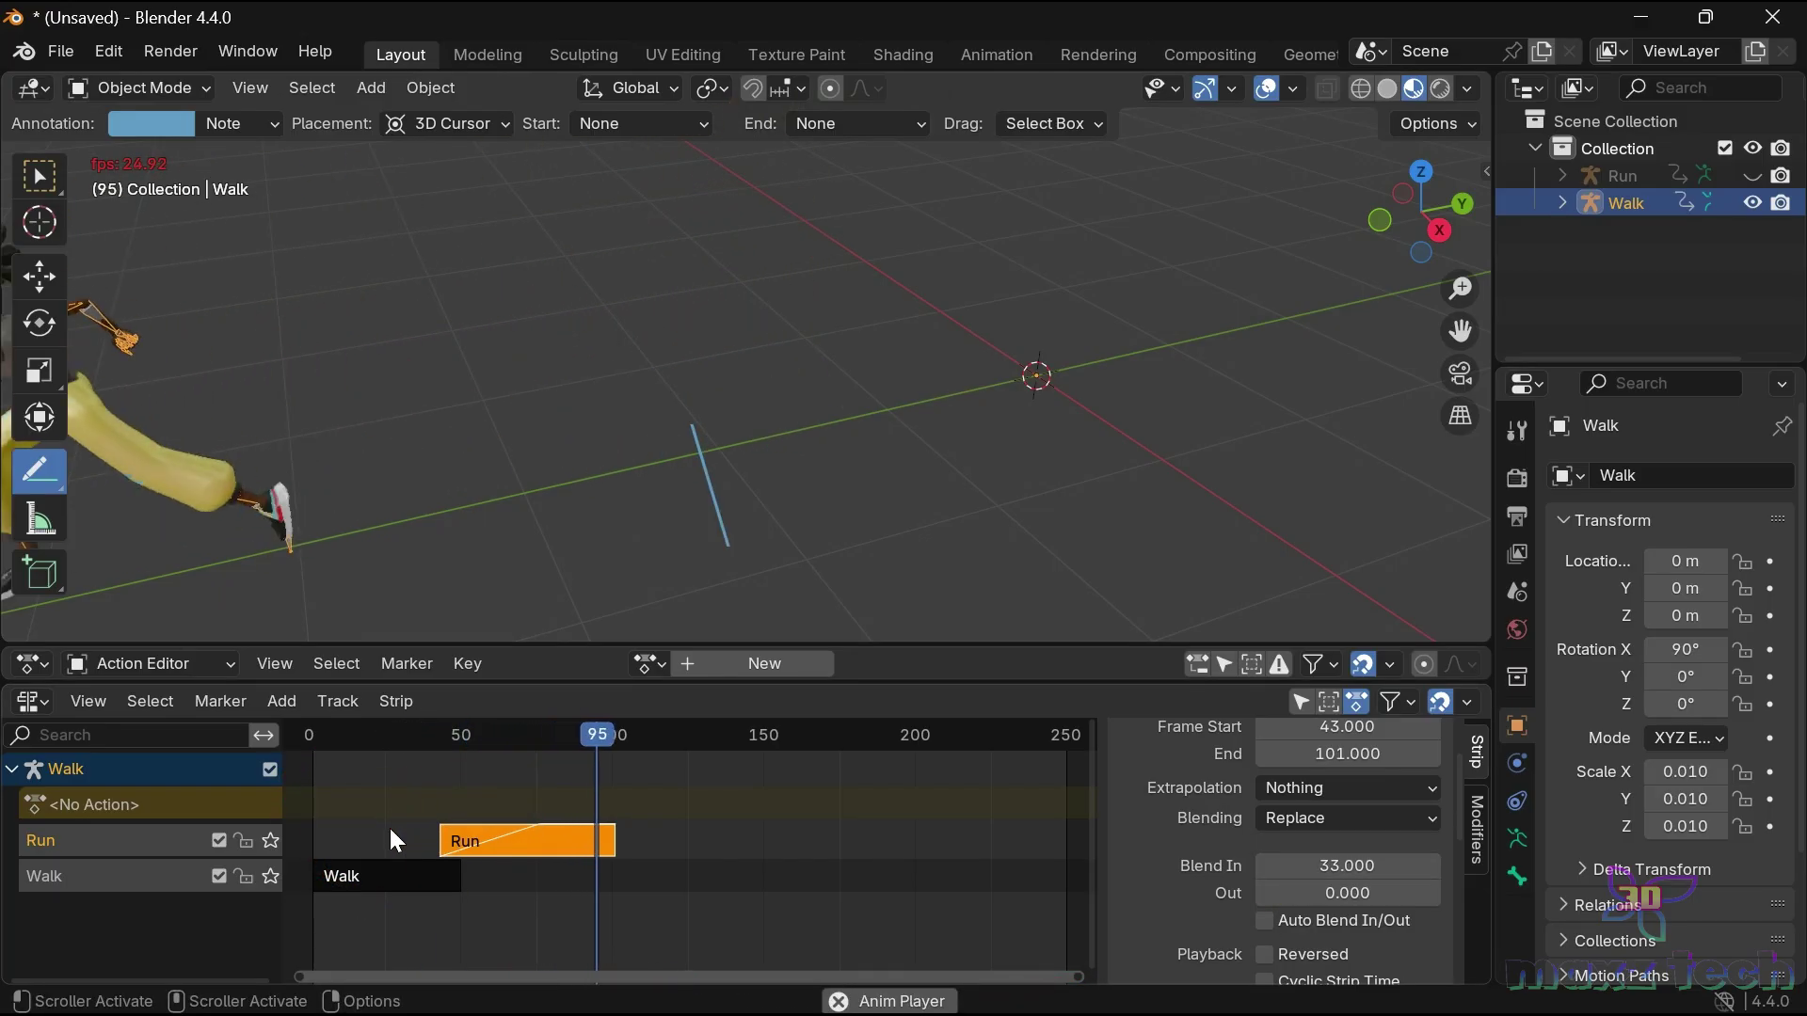
pyautogui.click(309, 736)
pyautogui.press('space')
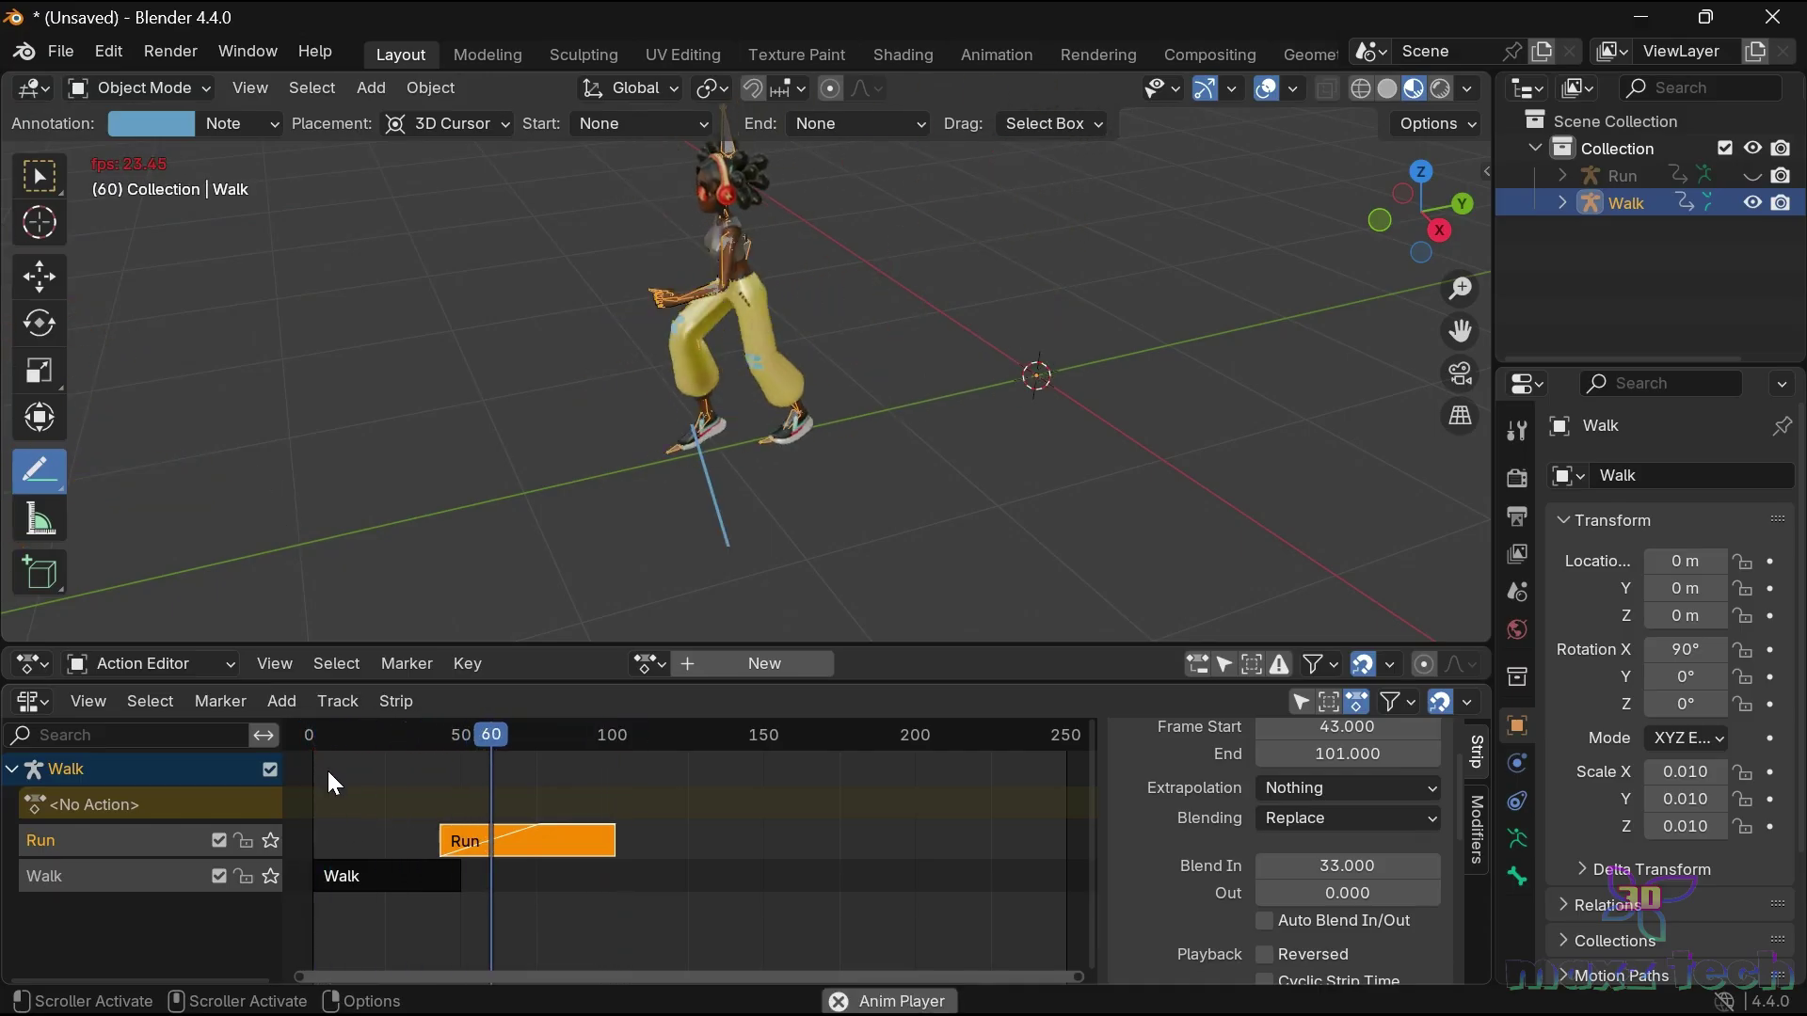
pyautogui.press('space')
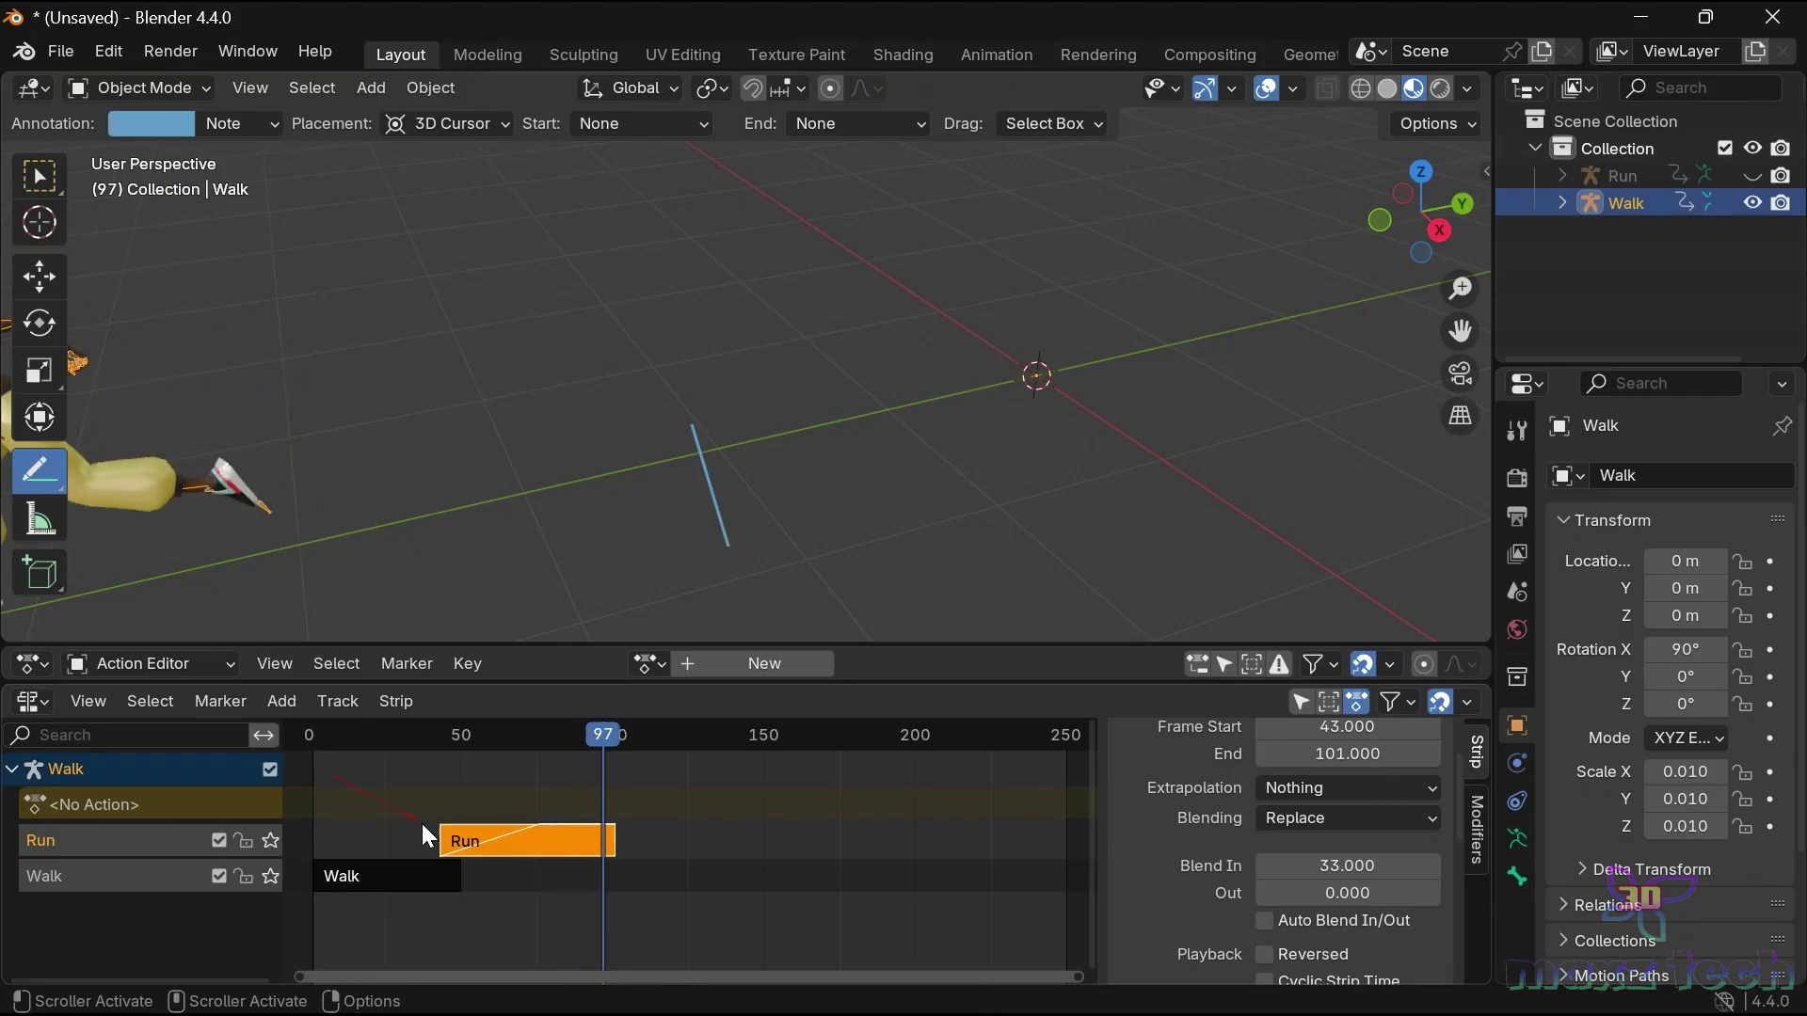
# Move the Run strip two frames earlier to span frames 41–99 and replay.
pyautogui.moveTo(493, 833); pyautogui.dragTo(486, 834)
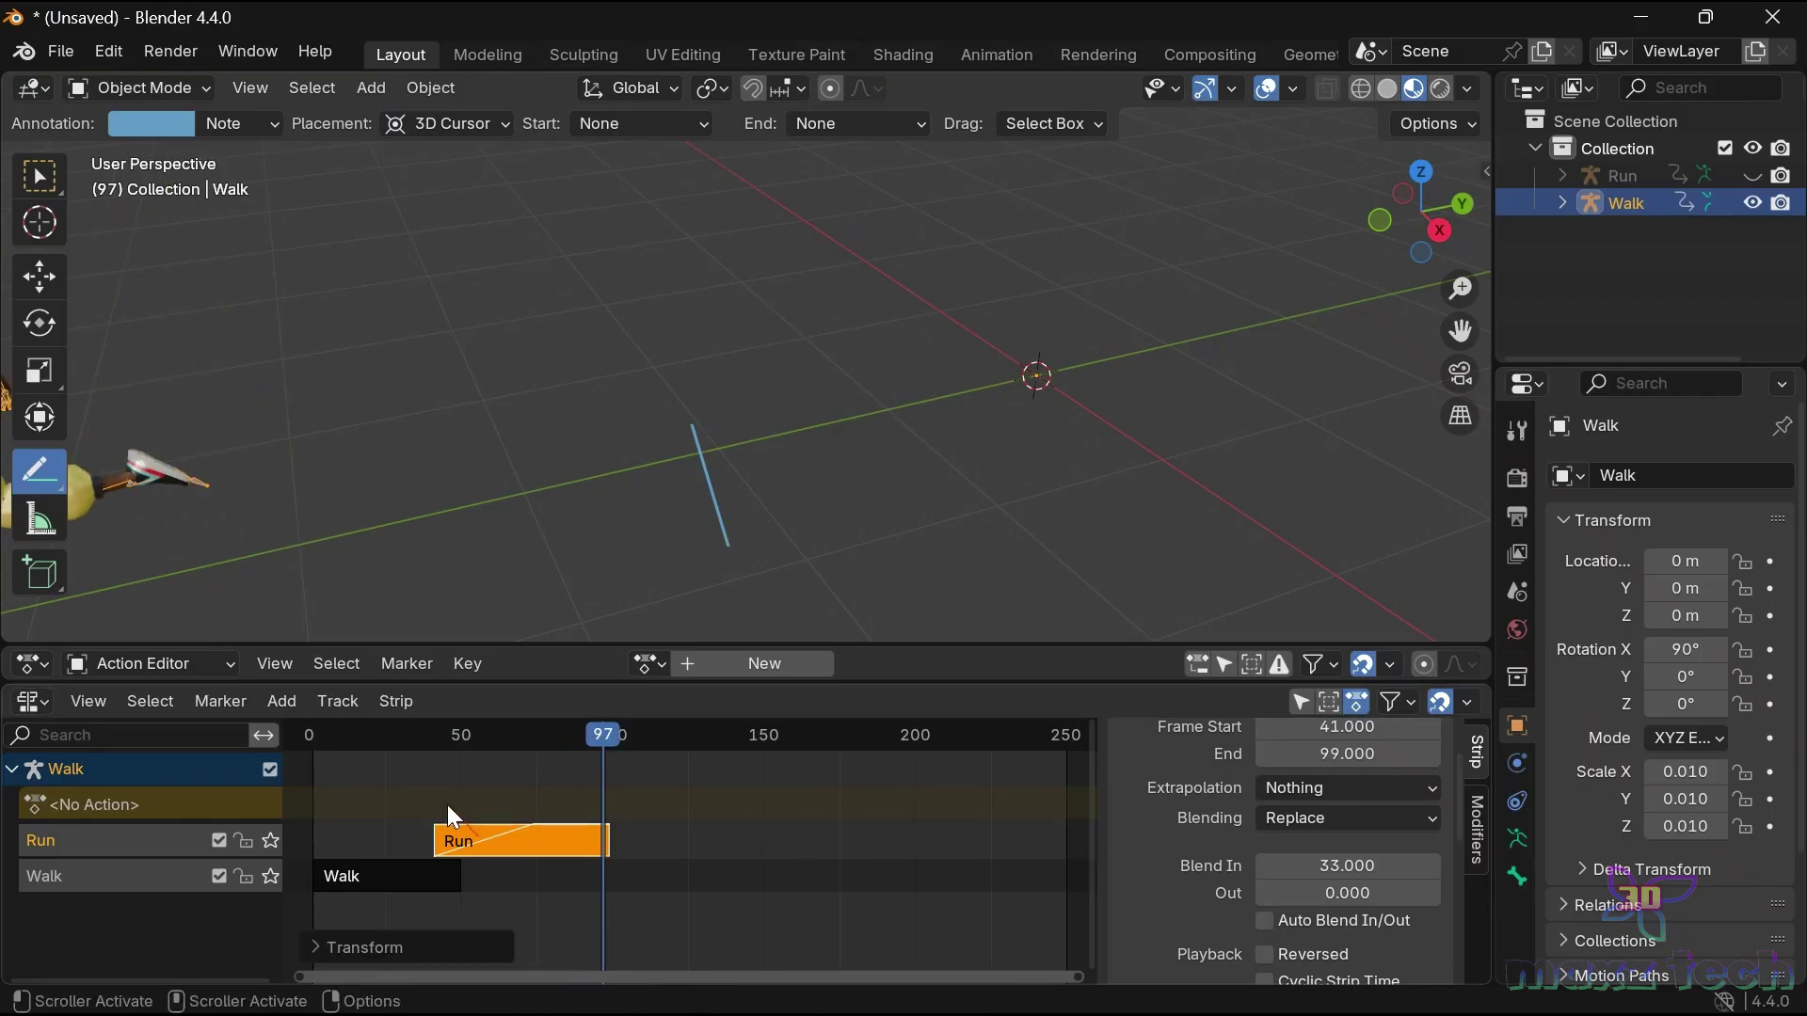
pyautogui.press('space')
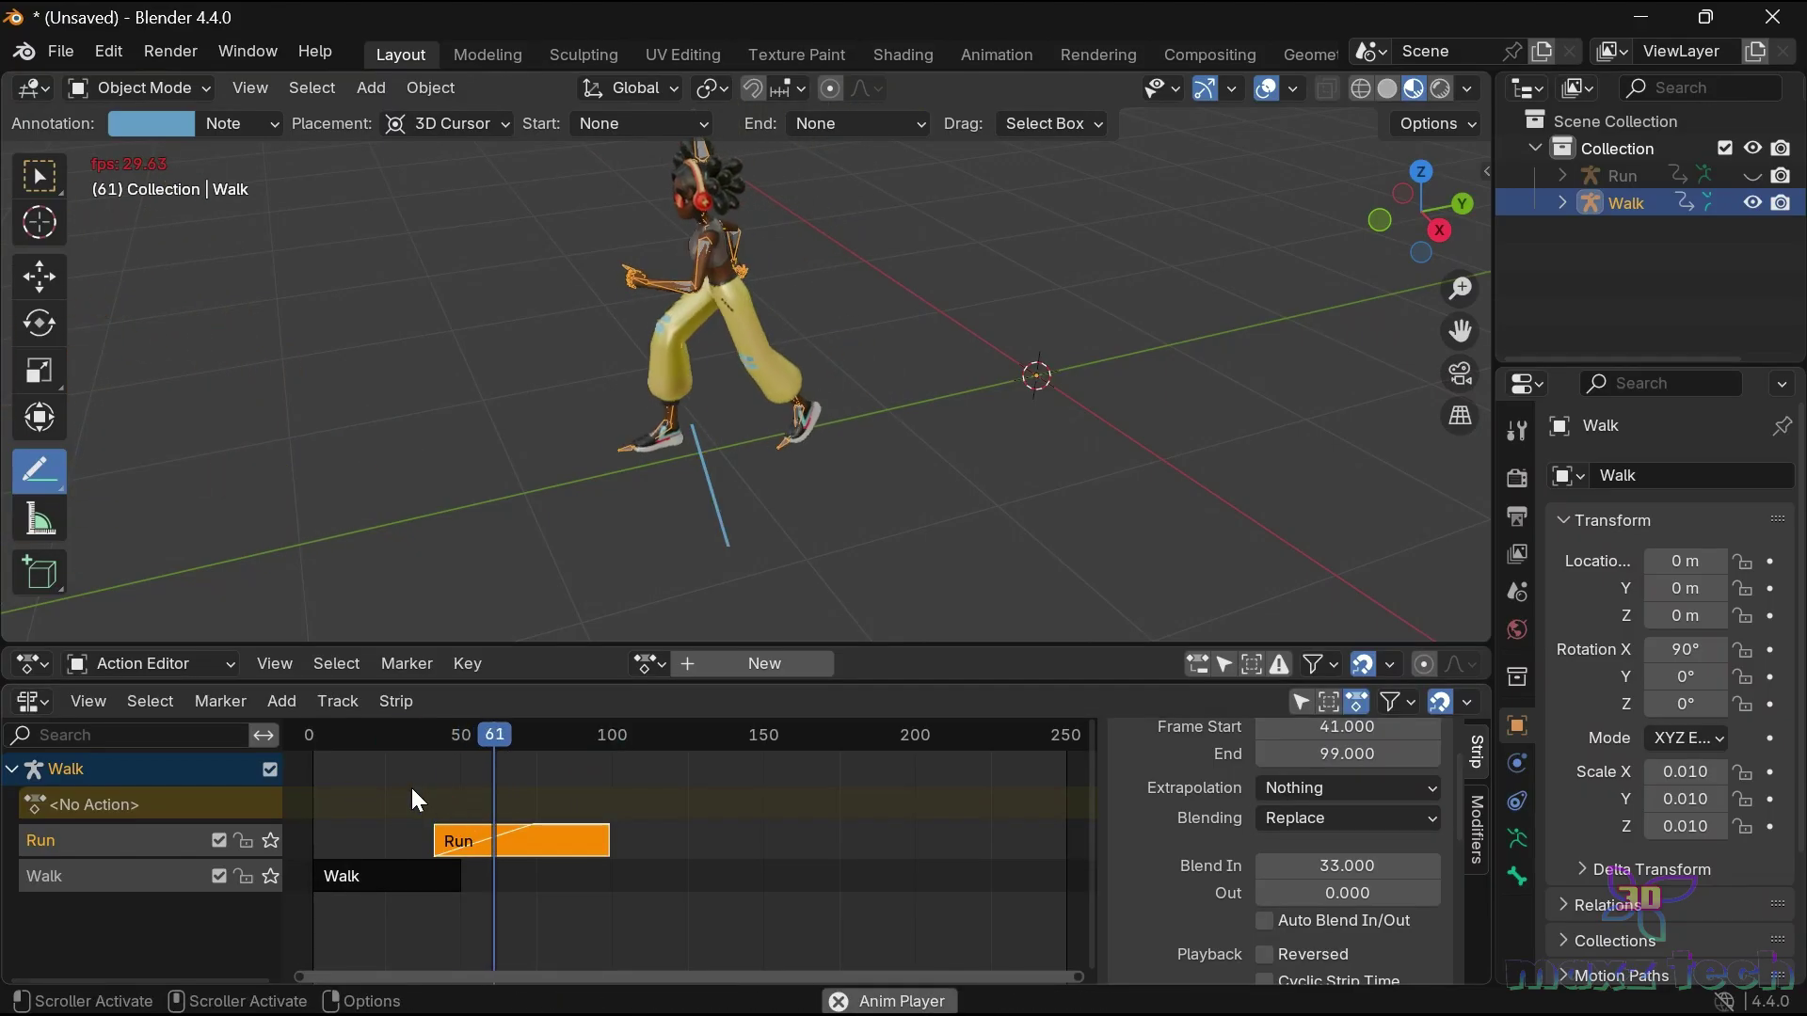
pyautogui.press('space')
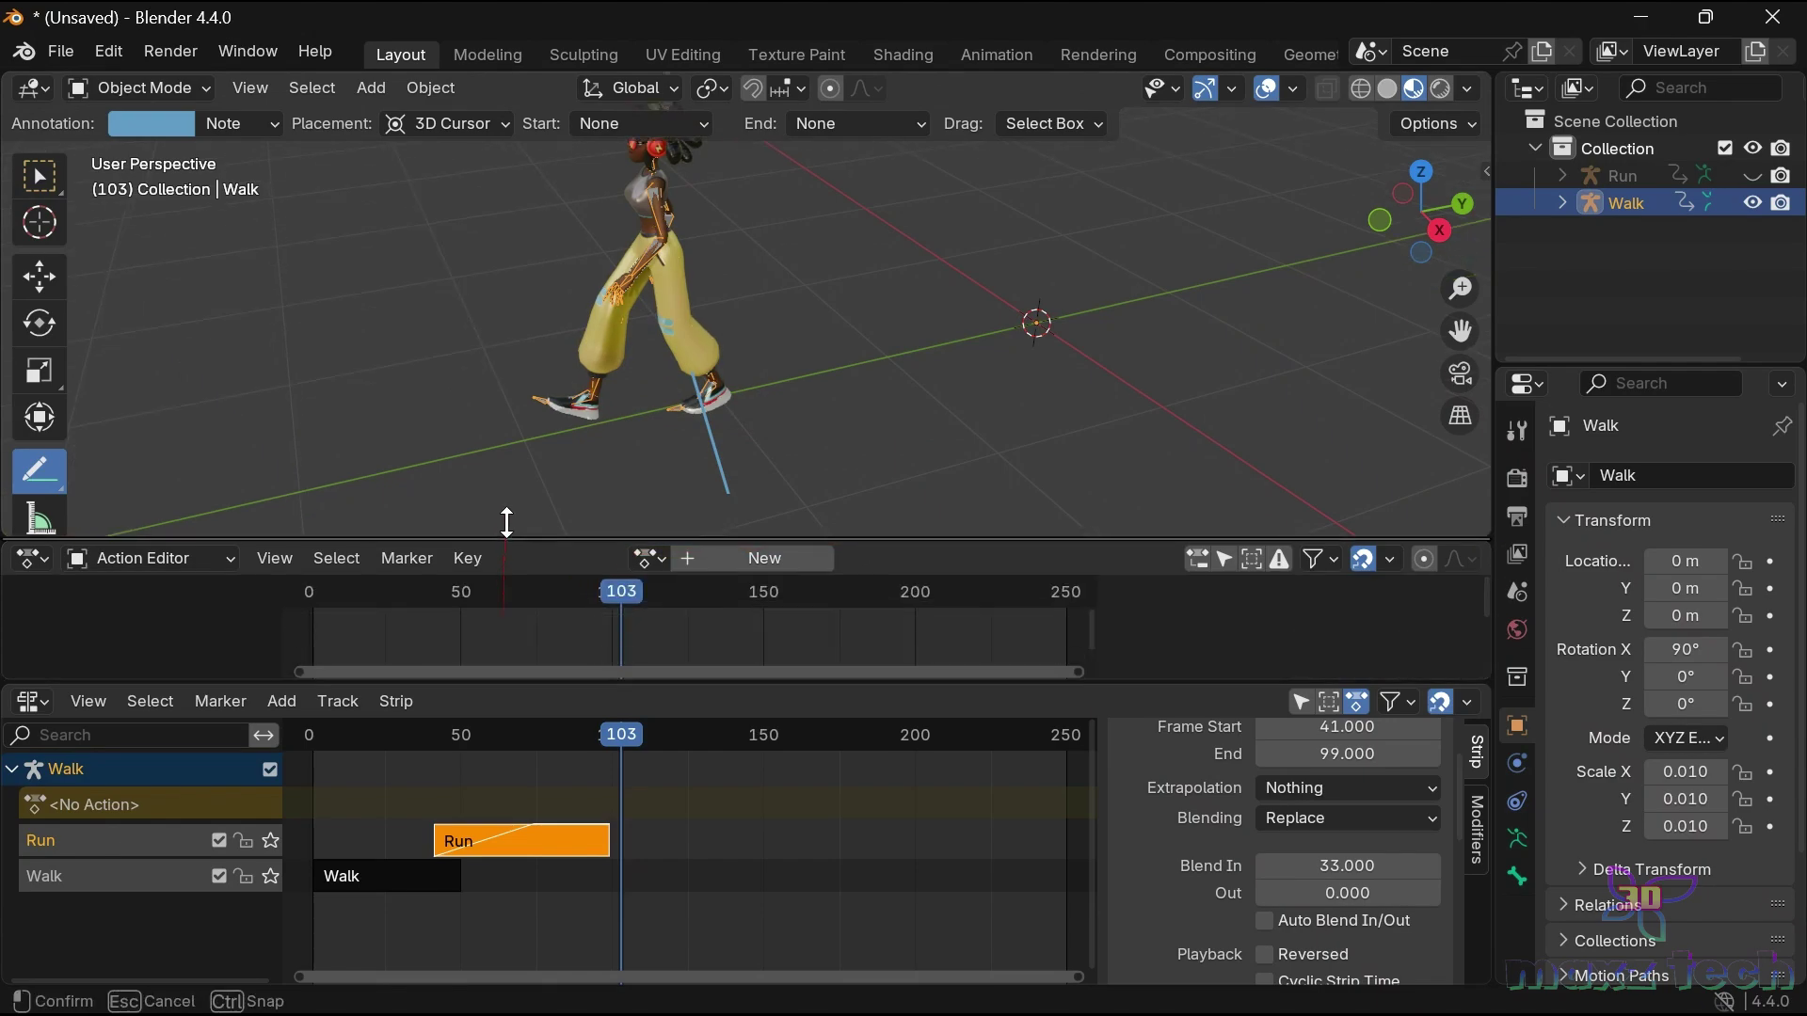
# Resize the editor areas to show the Action Editor above the NLA tracks.
pyautogui.moveTo(499, 648); pyautogui.dragTo(504, 508)
pyautogui.moveTo(633, 685); pyautogui.dragTo(634, 756)
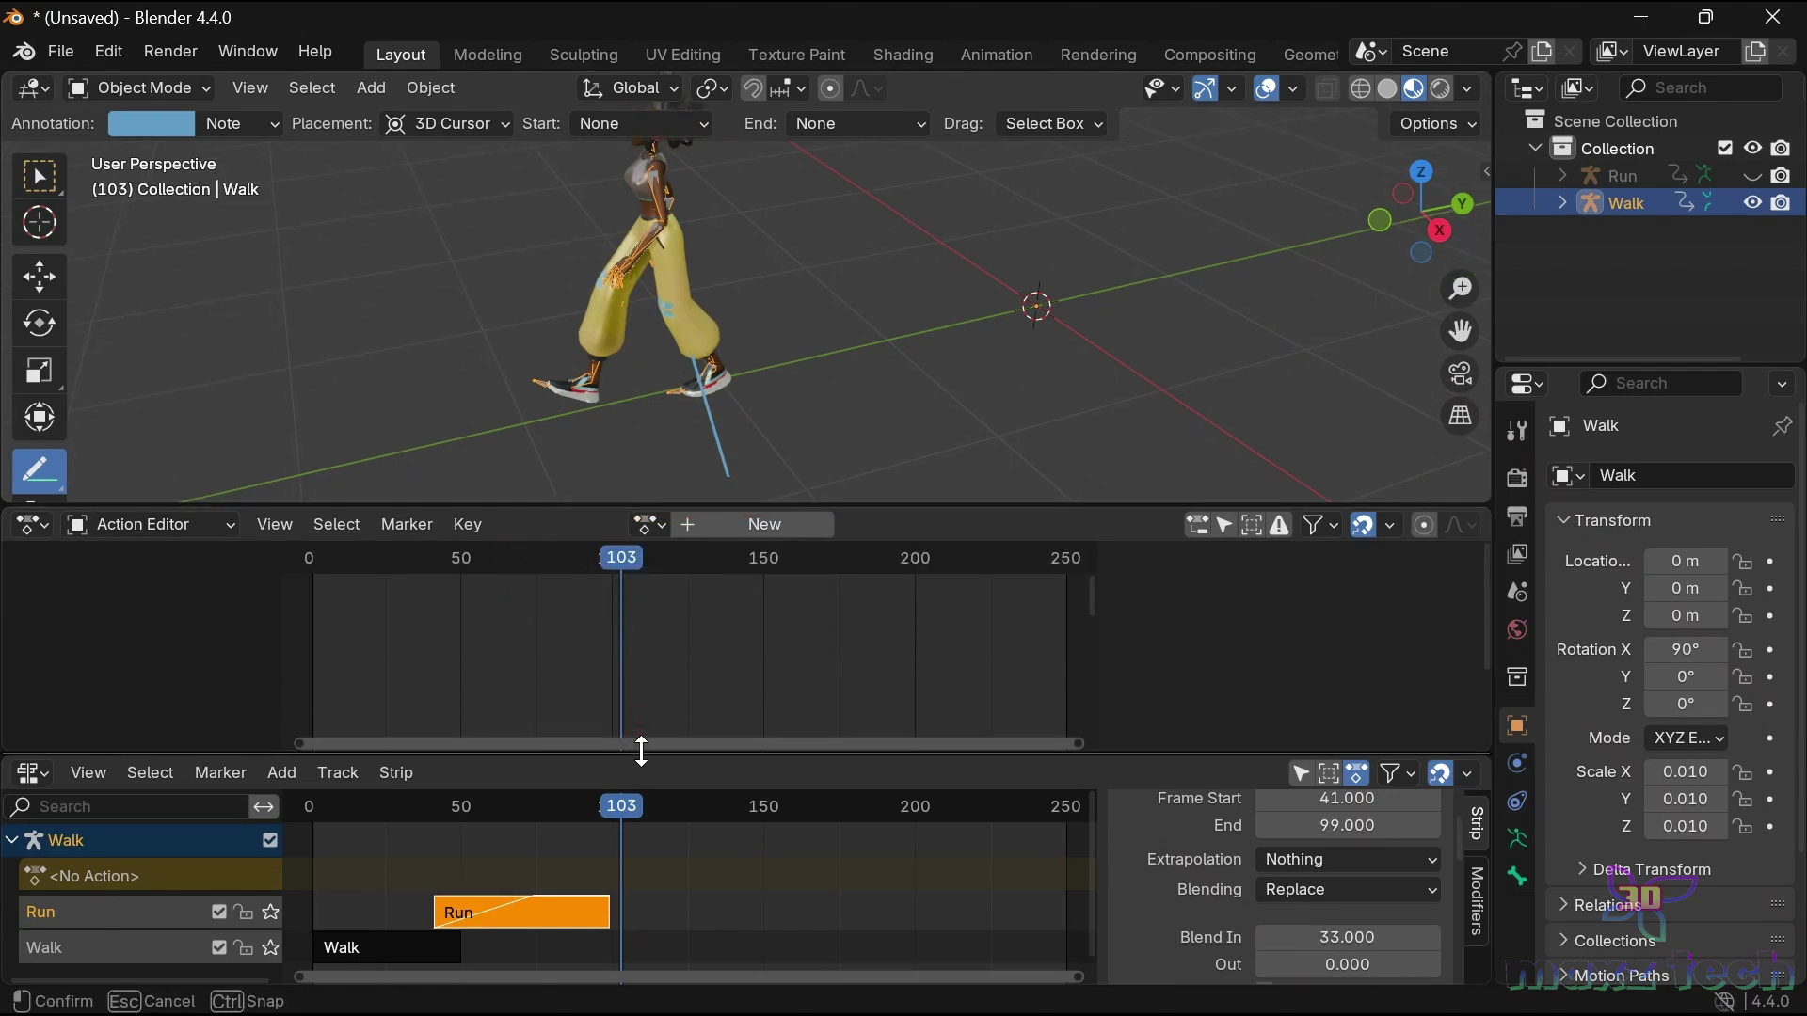
pyautogui.moveTo(714, 515); pyautogui.dragTo(714, 593)
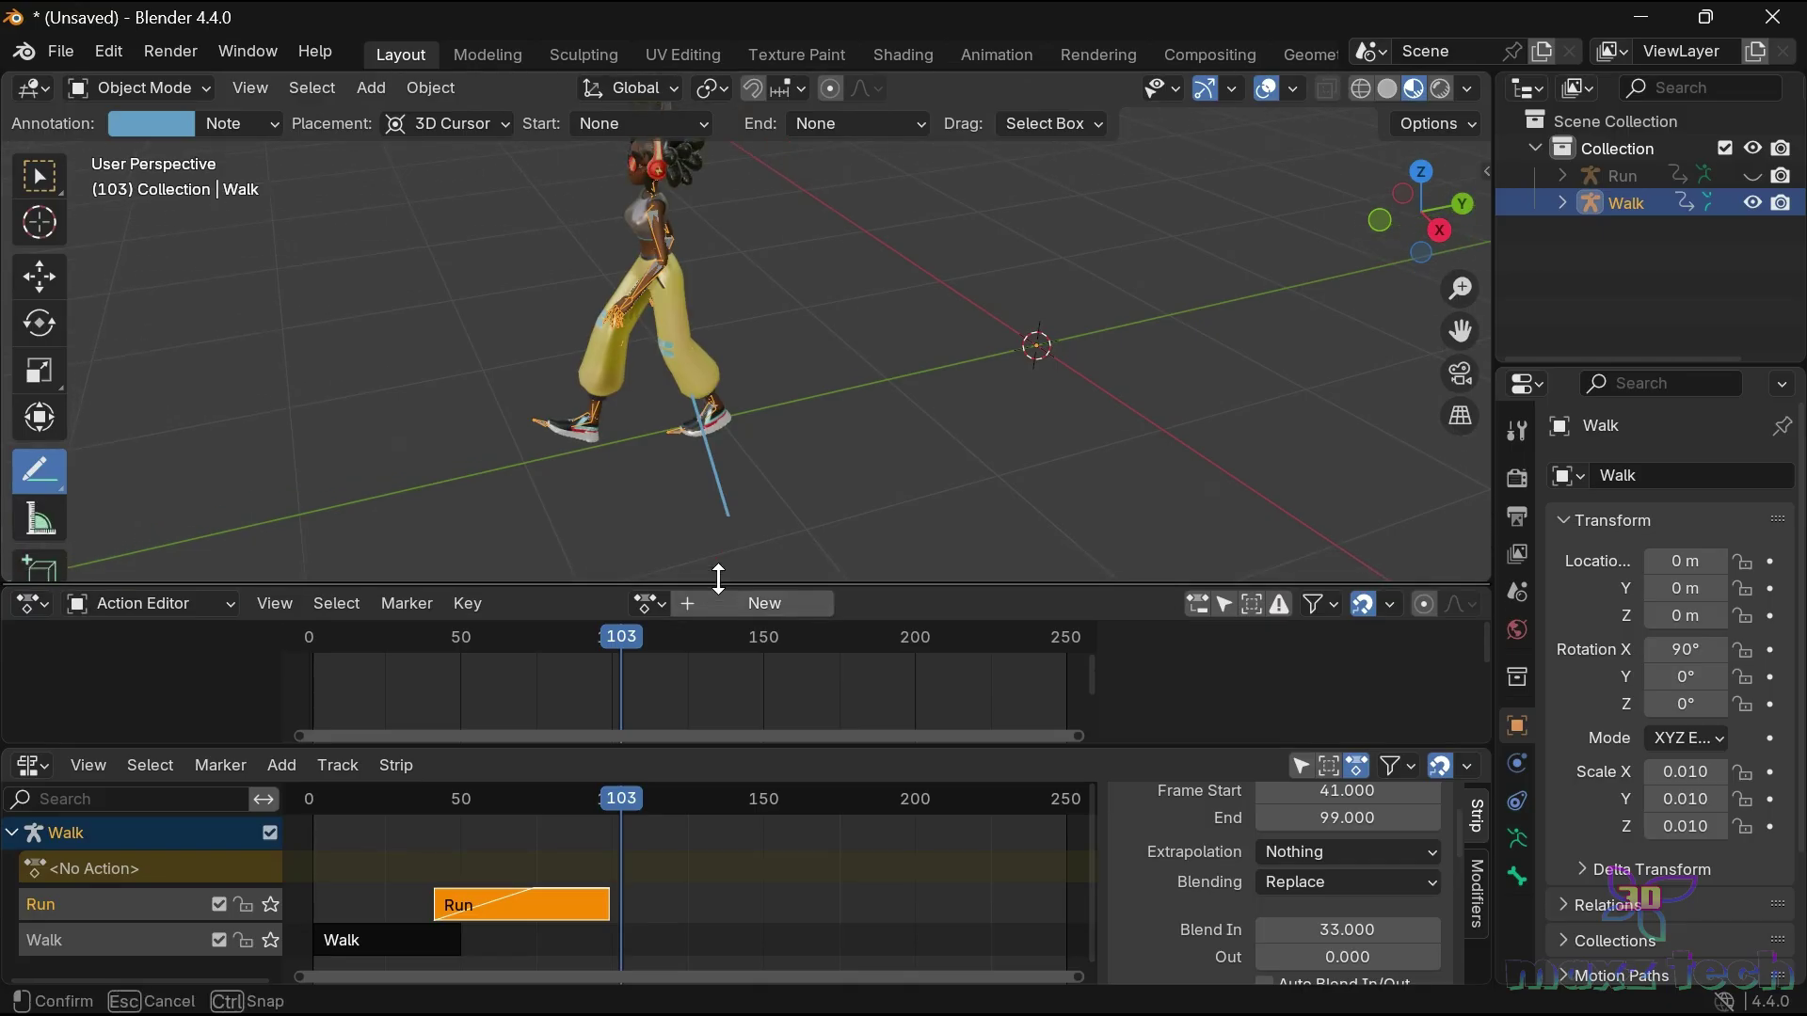
# Import 3 Fast Run.fbx as a new armature via File > Import > FBX.
pyautogui.click(56, 54)
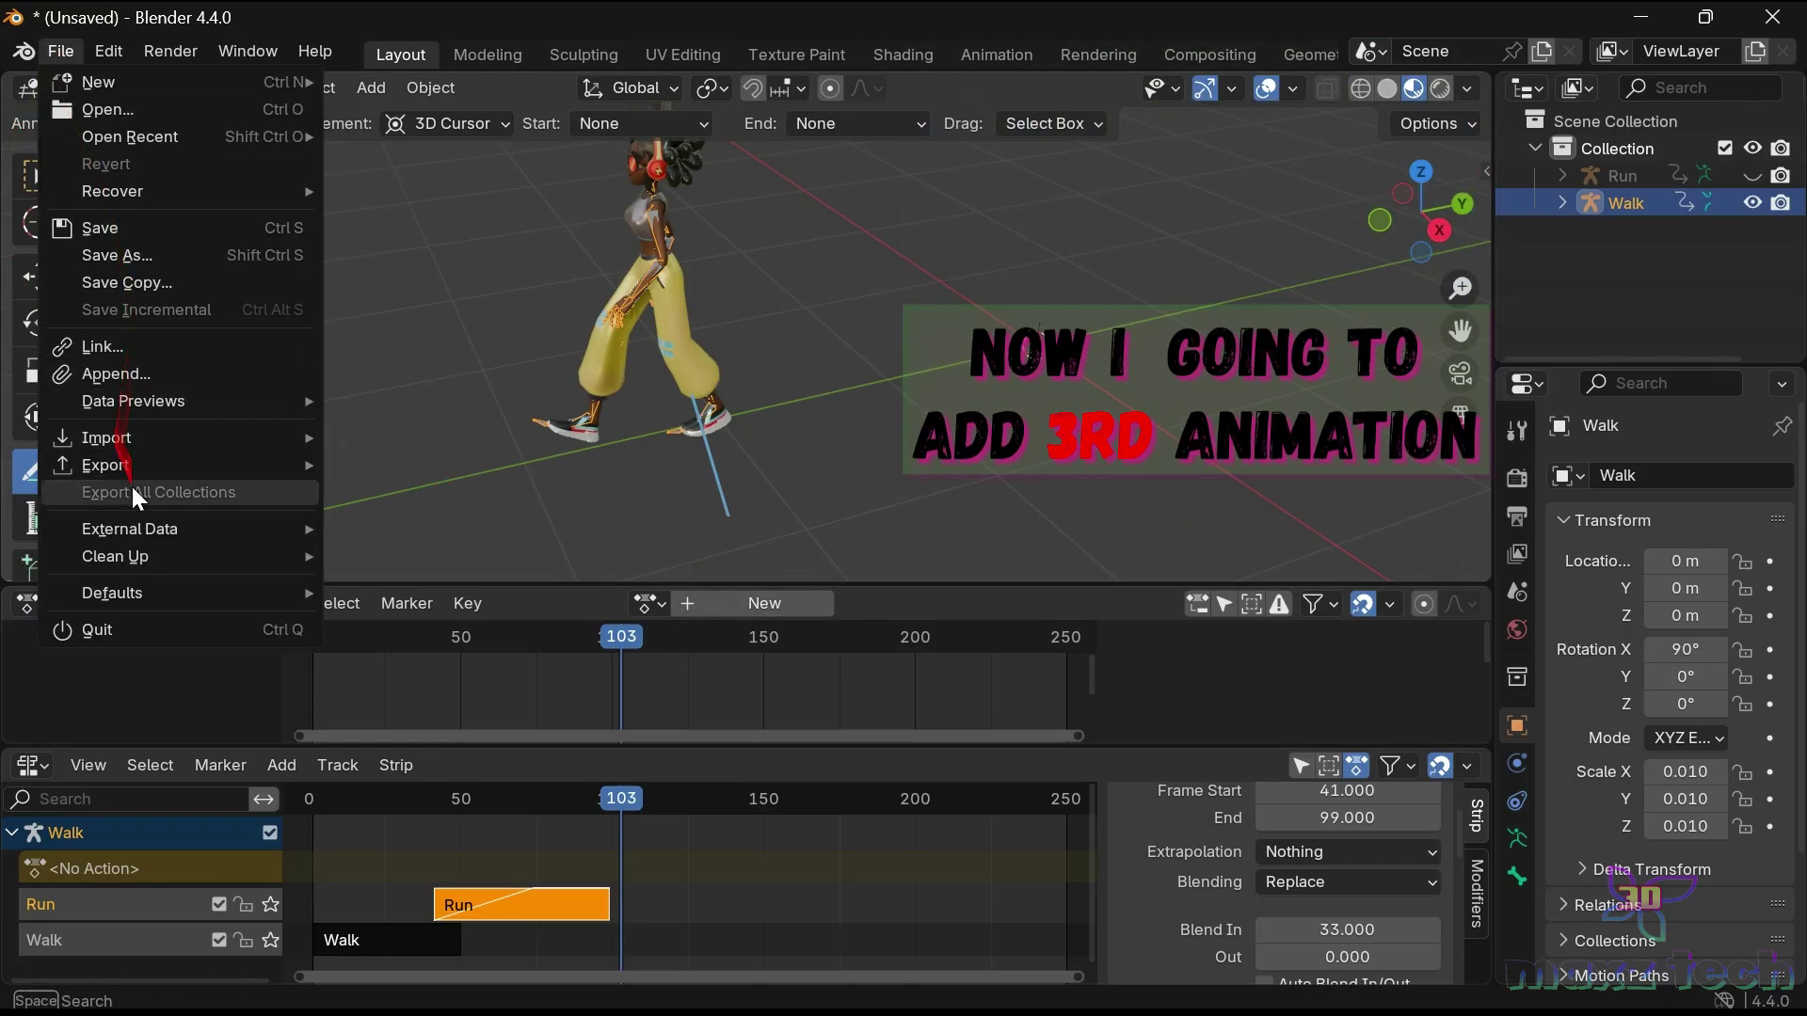
pyautogui.moveTo(106, 438)
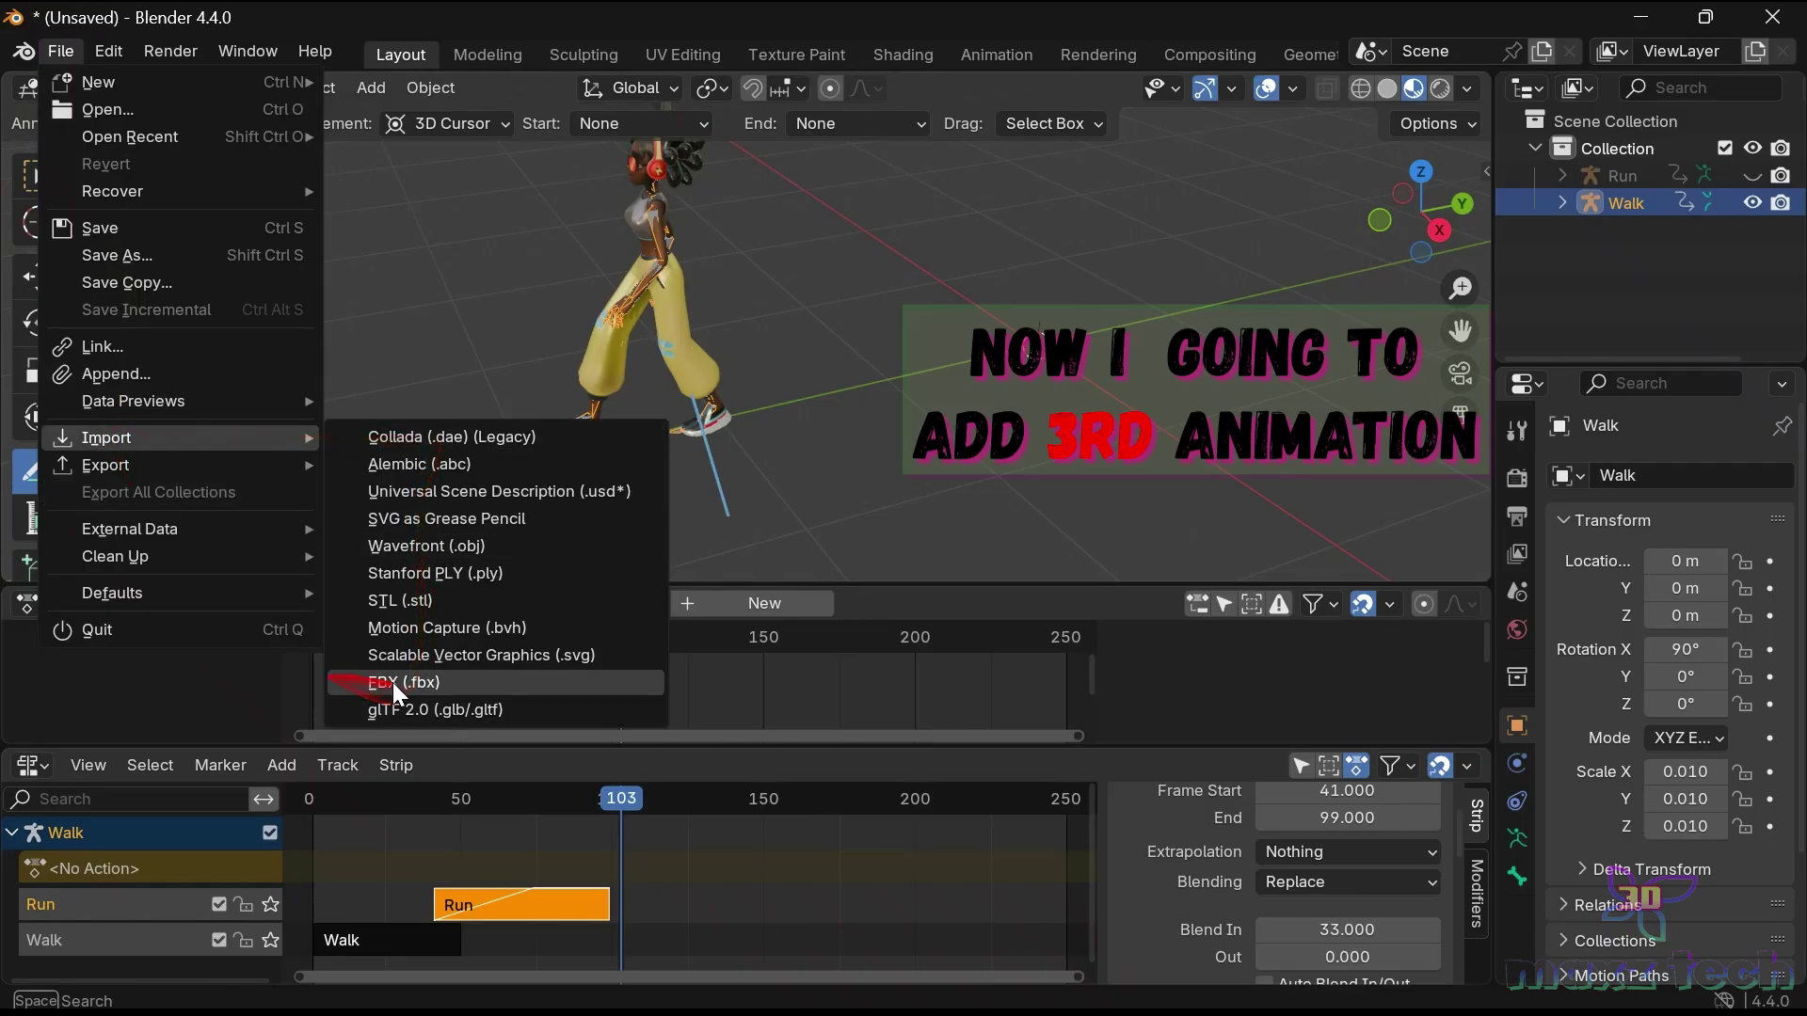
pyautogui.click(376, 681)
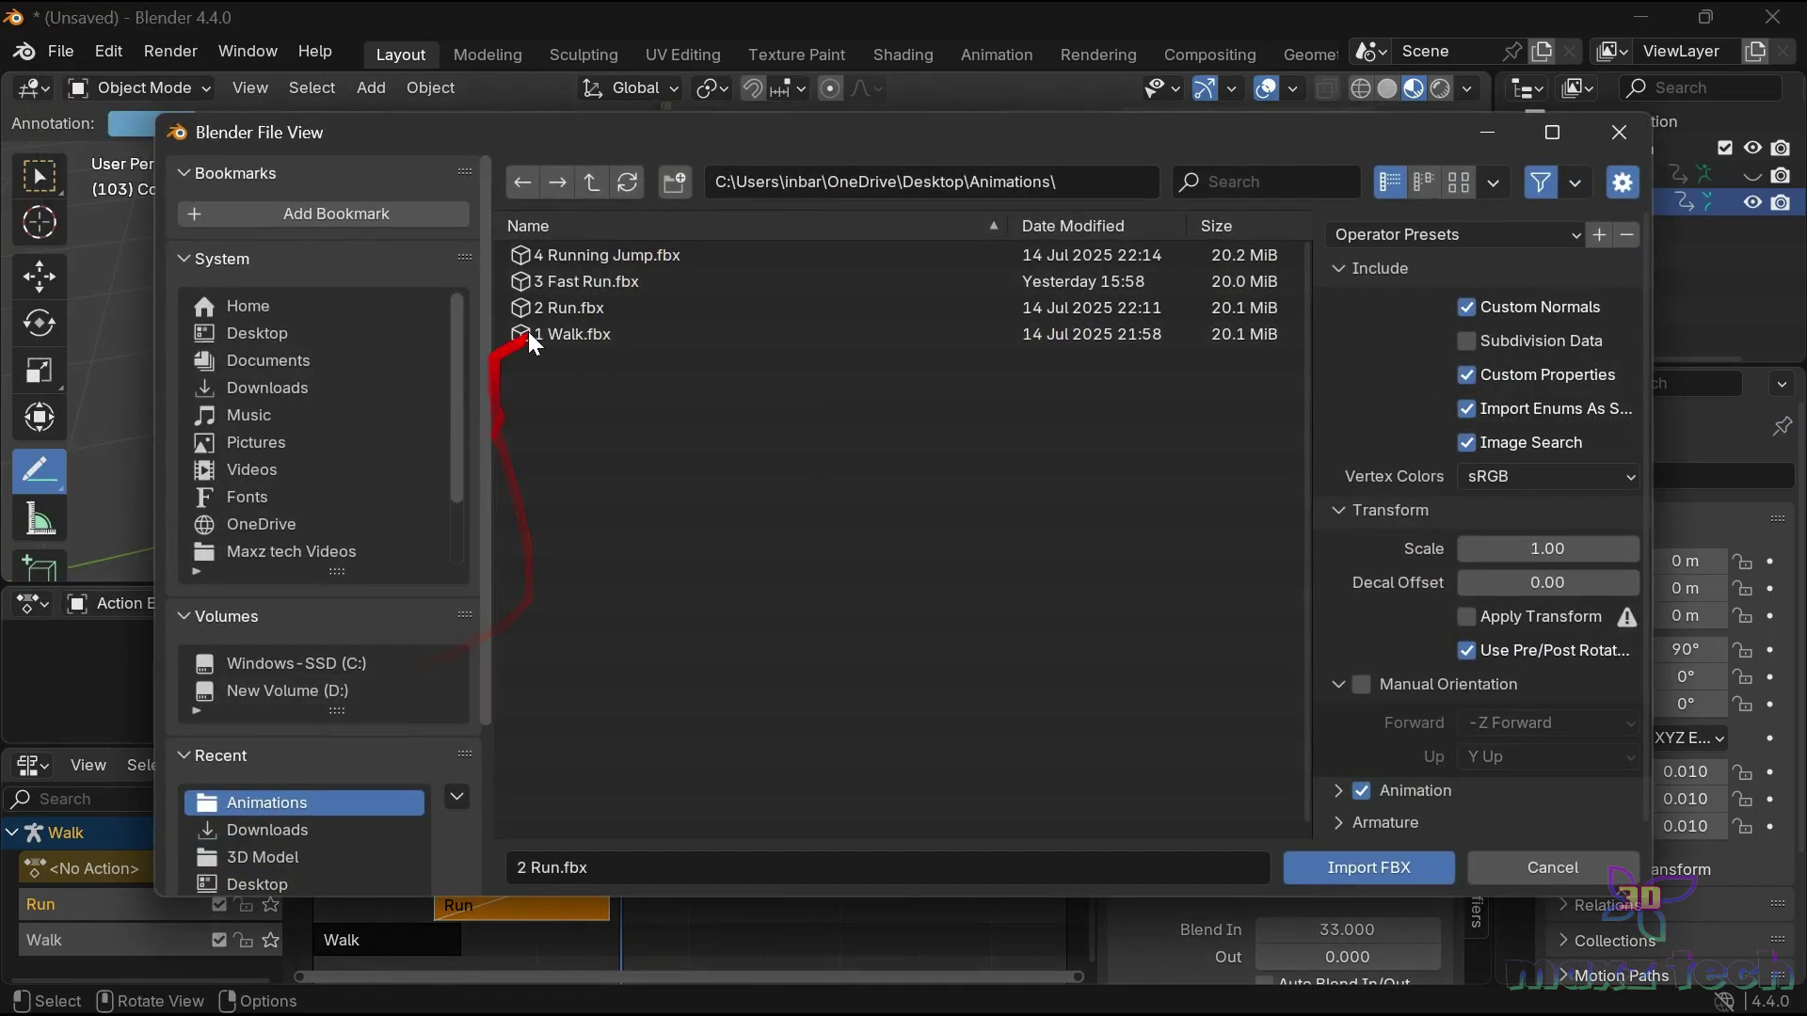
pyautogui.click(597, 284)
pyautogui.click(1380, 866)
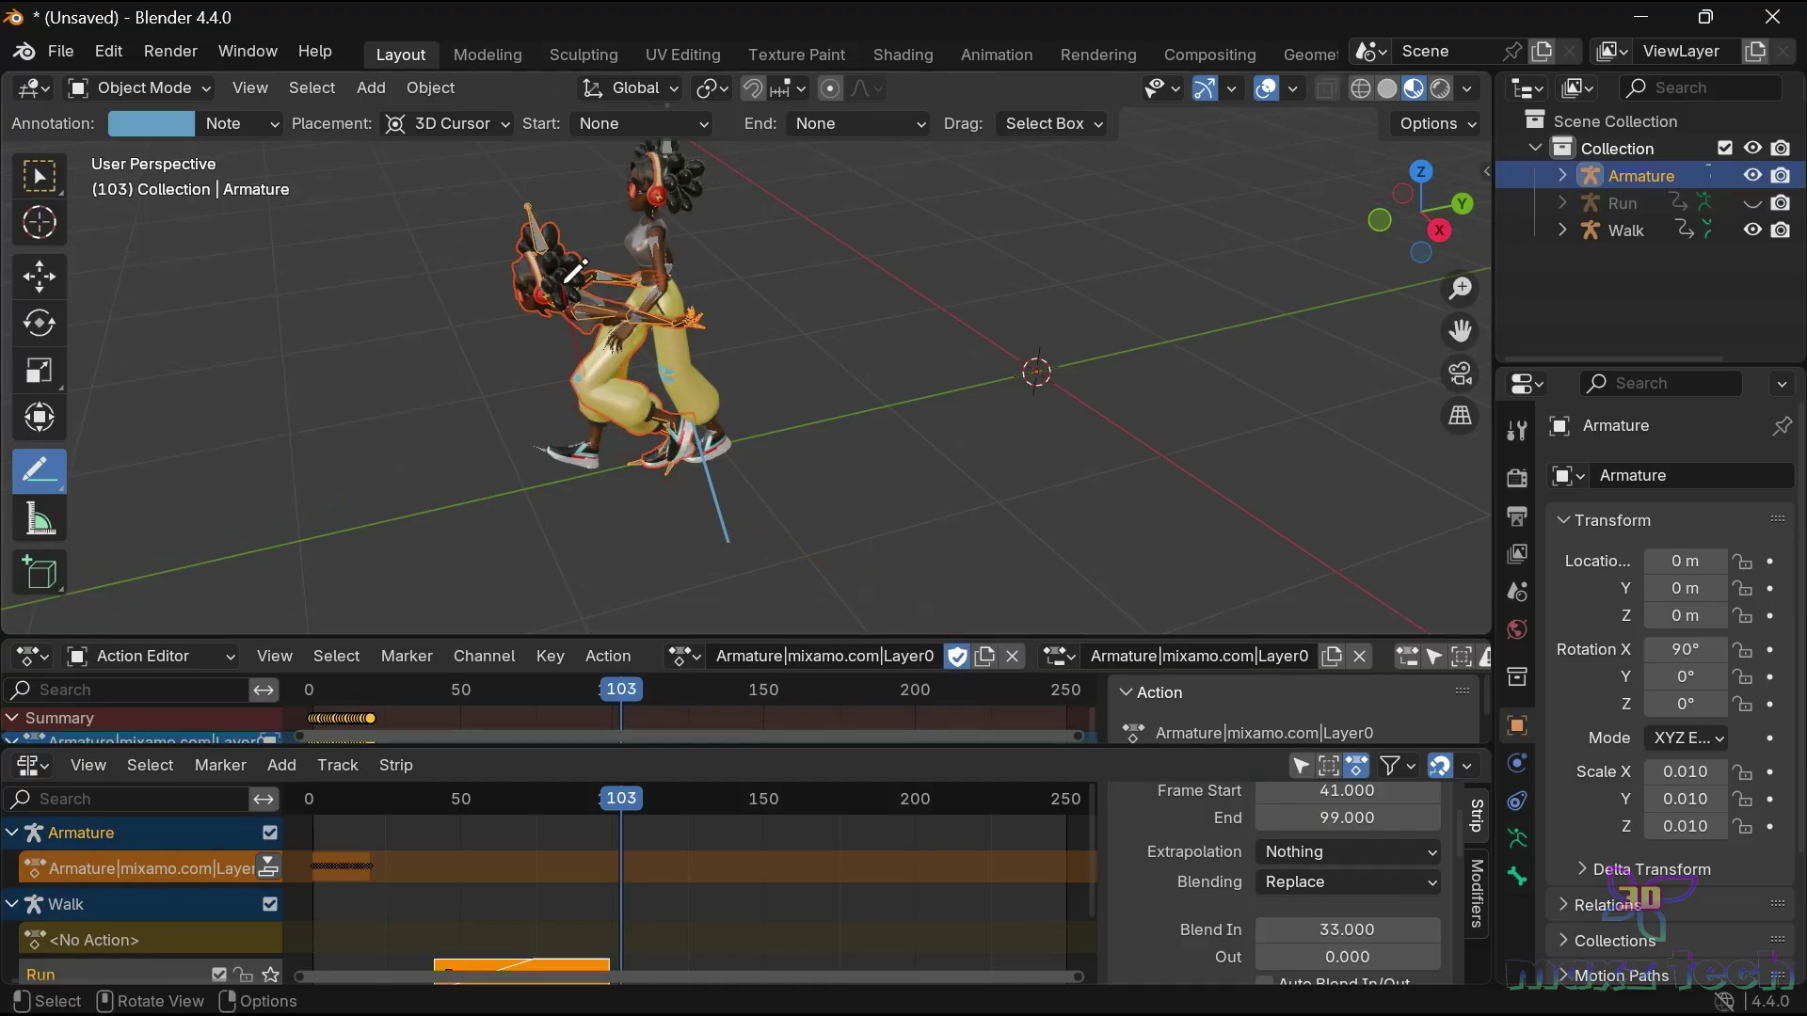
# Select only the imported Fast Run armature and enlarge the Action Editor to show its bone channels.
pyautogui.click(41, 179)
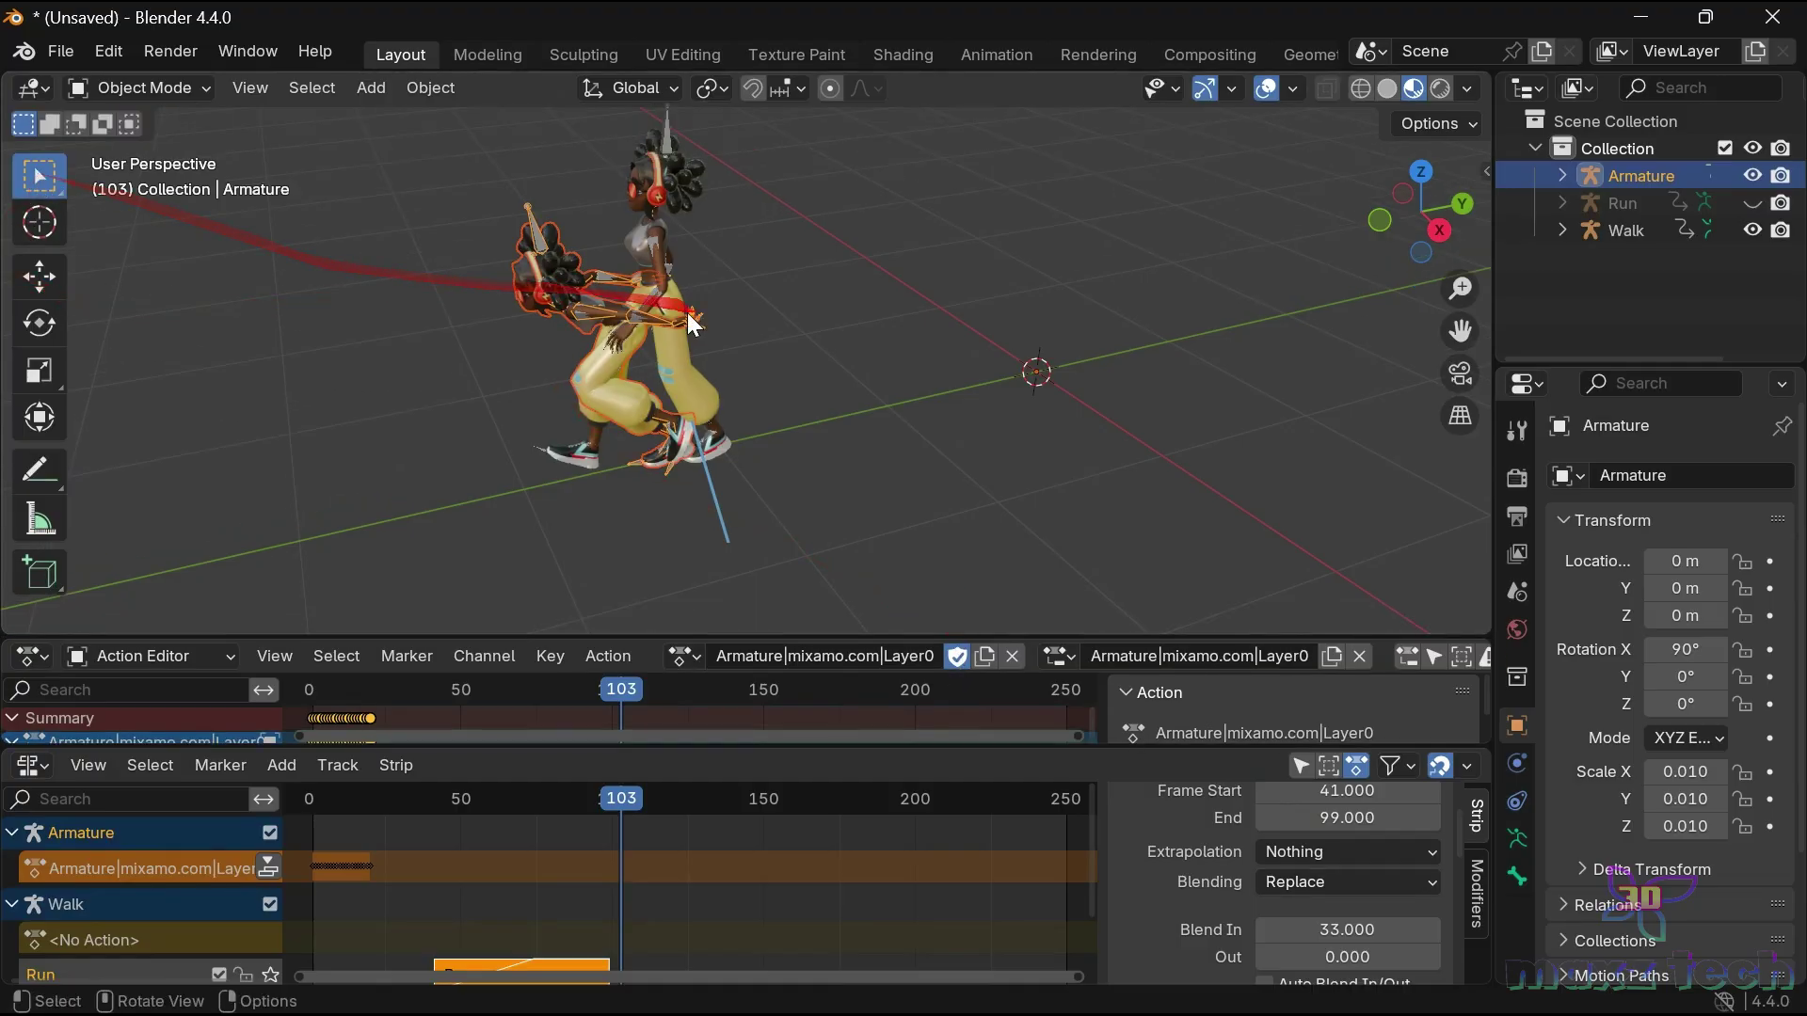
pyautogui.click(570, 274)
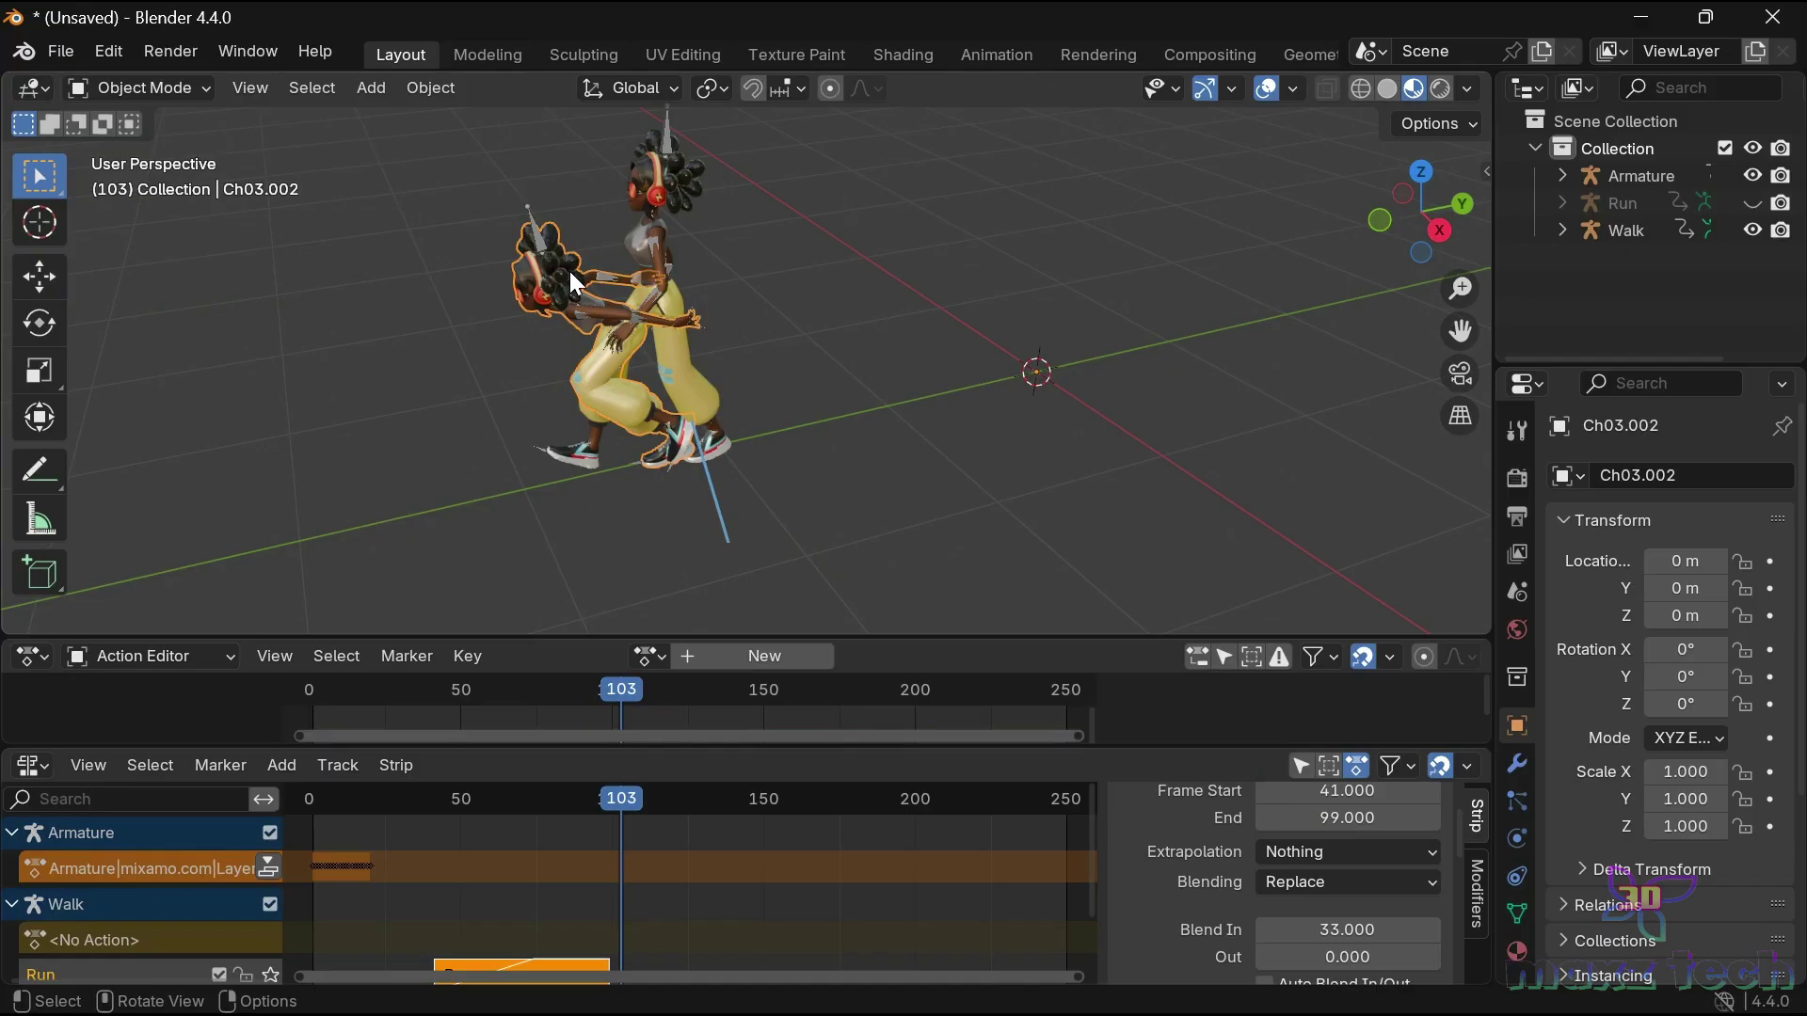
pyautogui.click(568, 271)
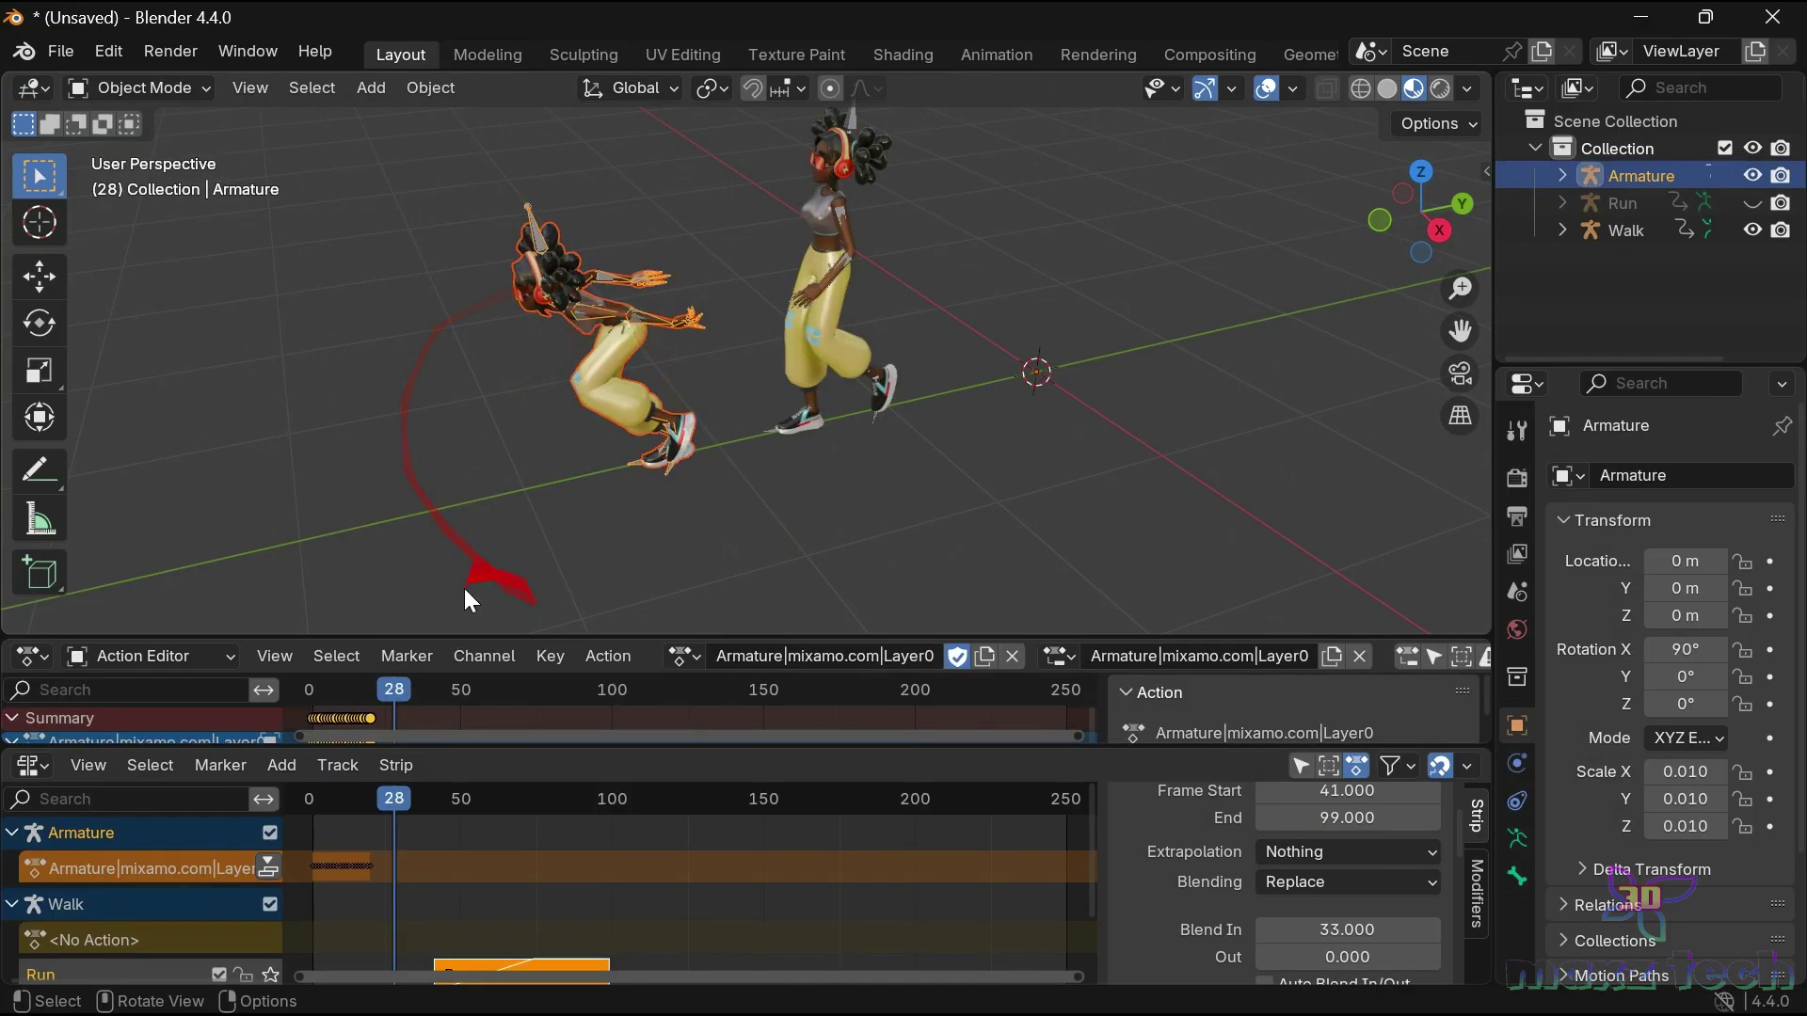
pyautogui.click(533, 227)
pyautogui.scroll(1, 587, 335)
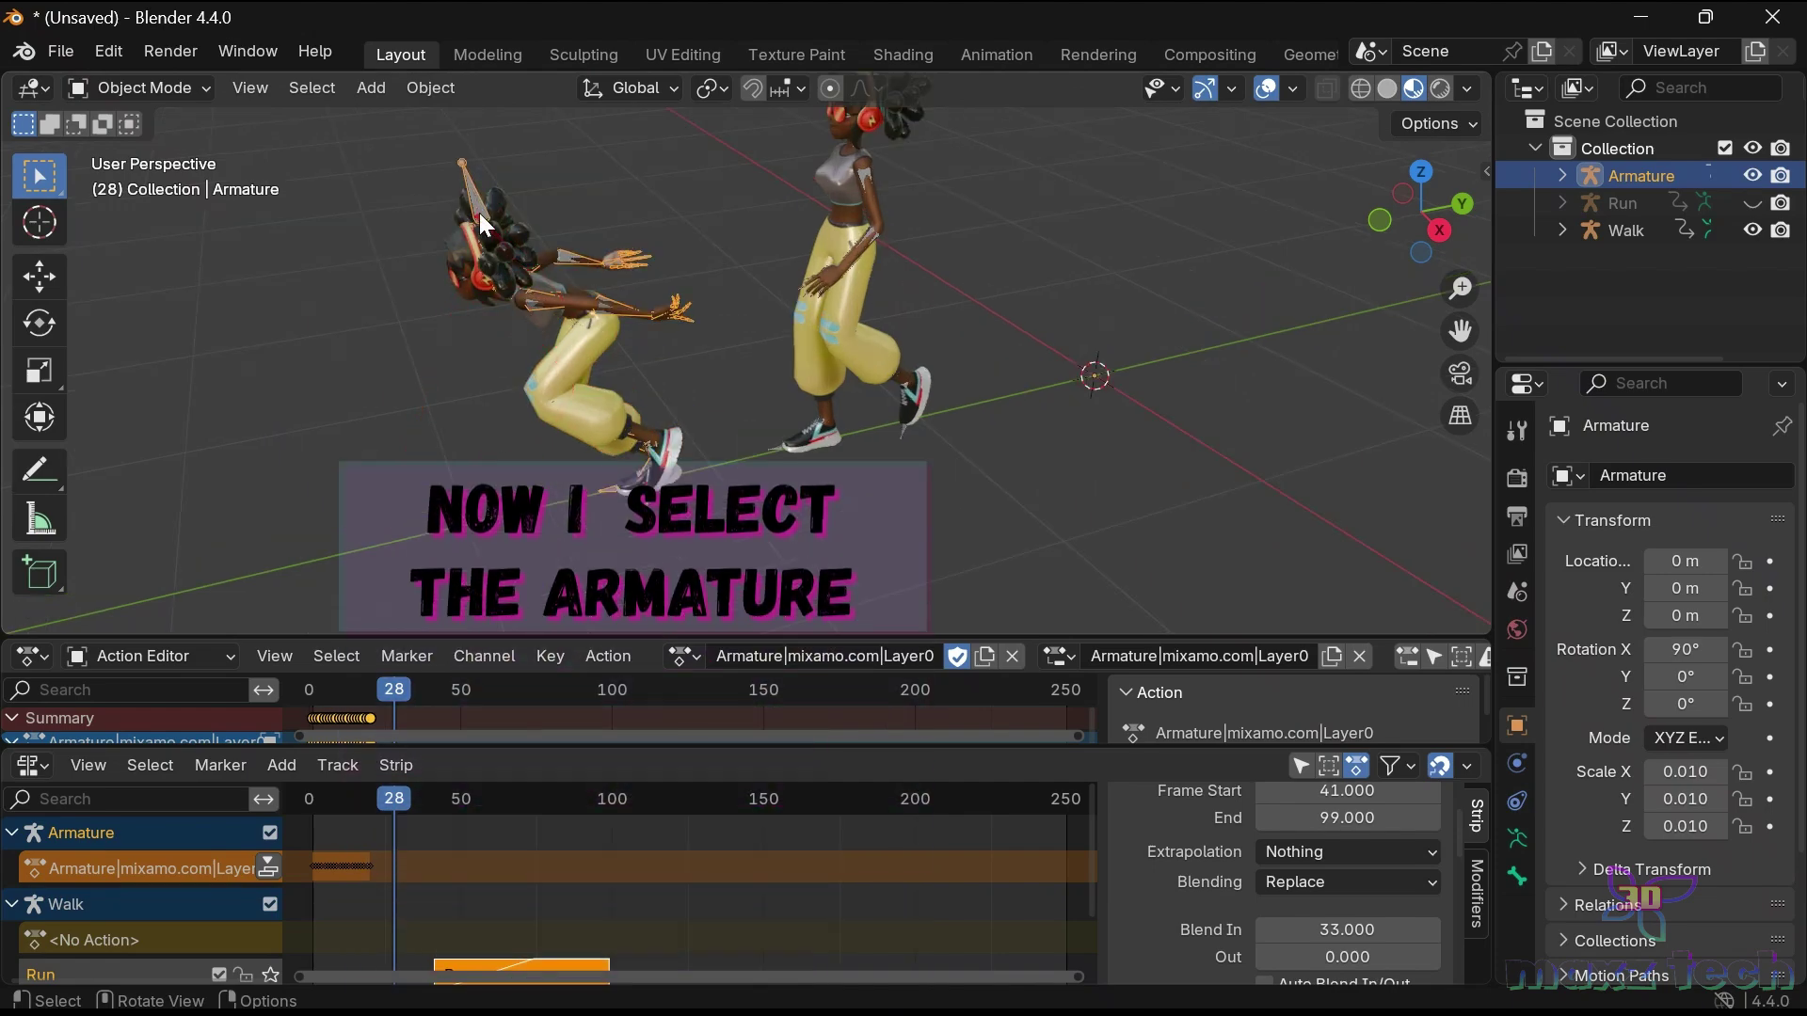
pyautogui.moveTo(302, 637); pyautogui.dragTo(132, 527)
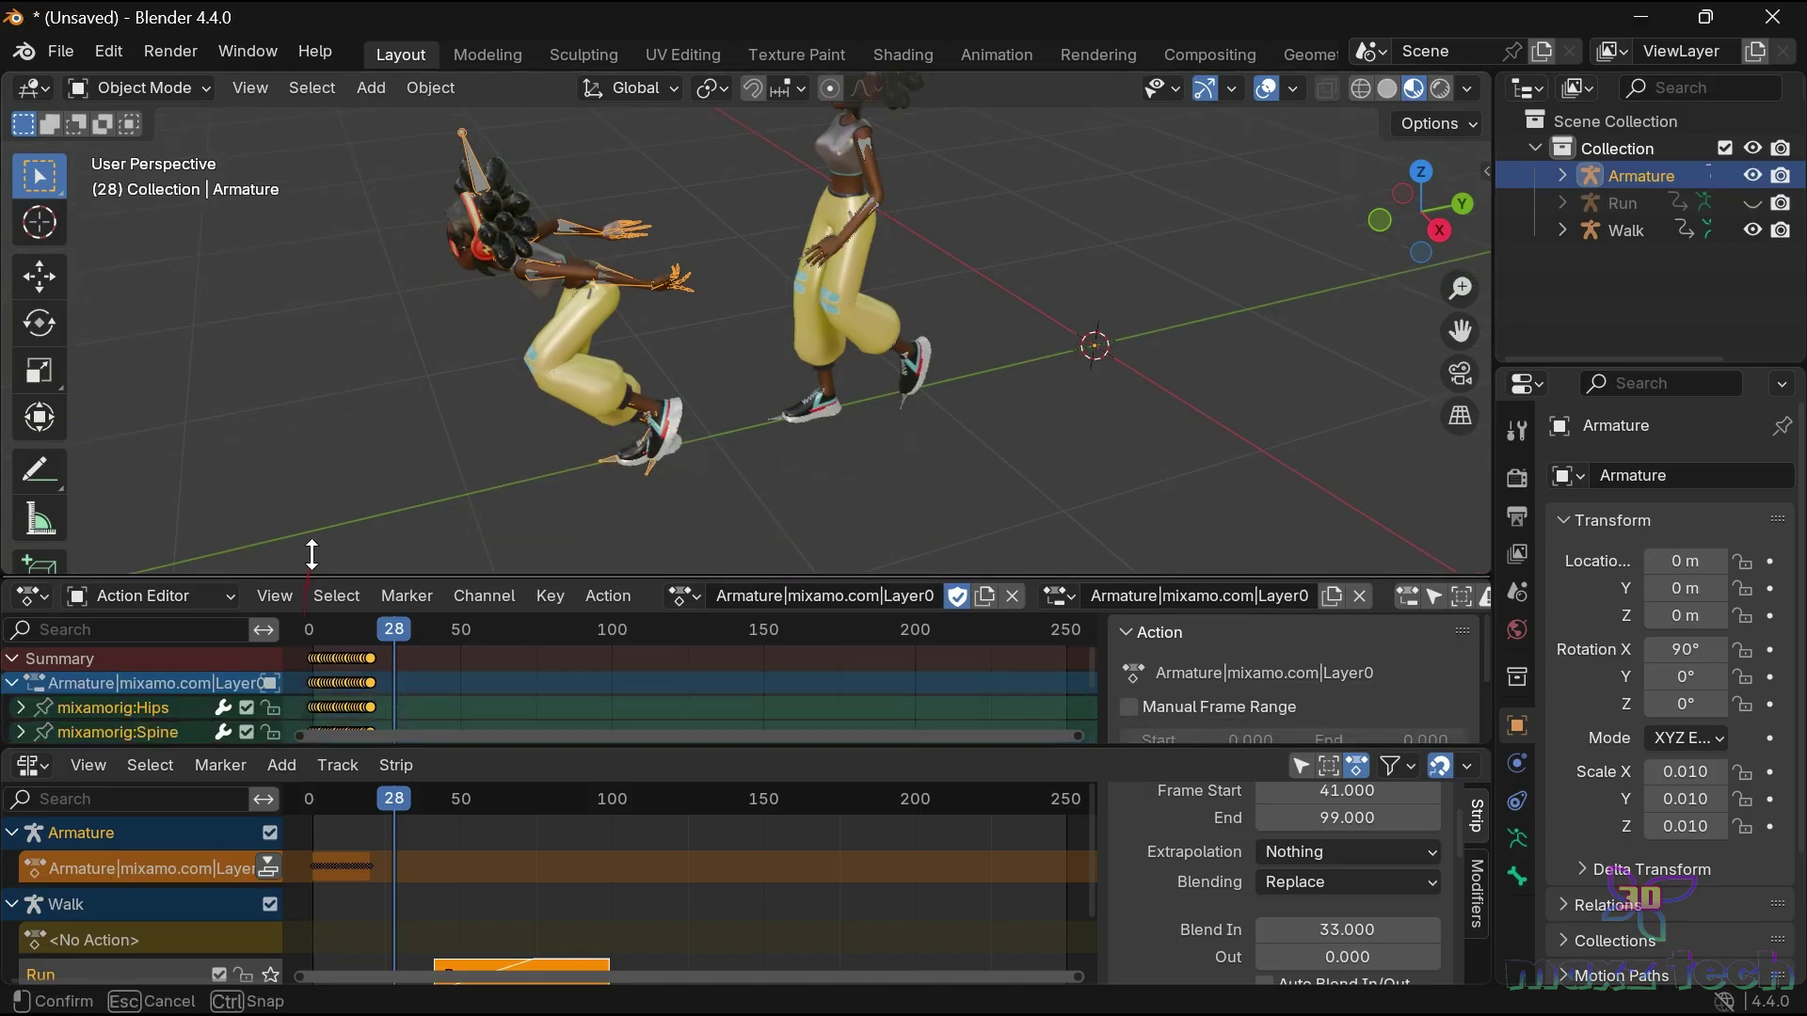
pyautogui.click(36, 524)
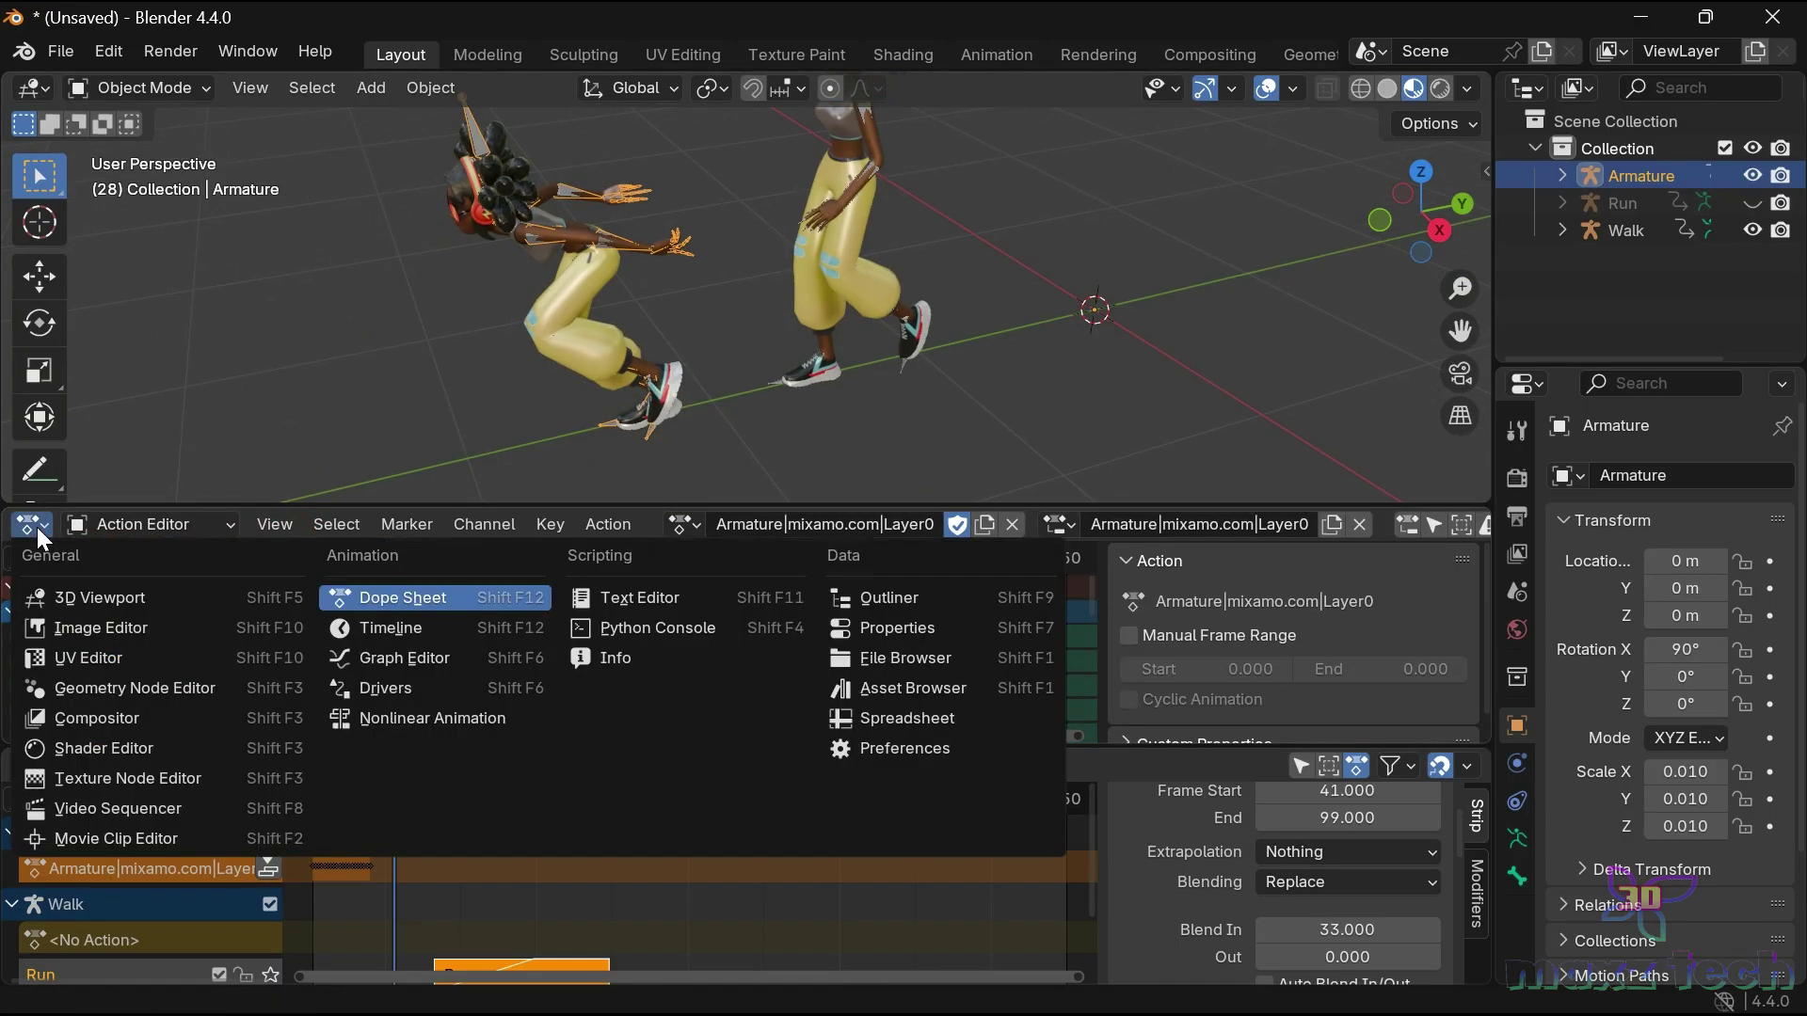
# In the Graph Editor, make the imported armature's animation curves cyclic with Shift+E > Make Cyclic.
pyautogui.click(74, 520)
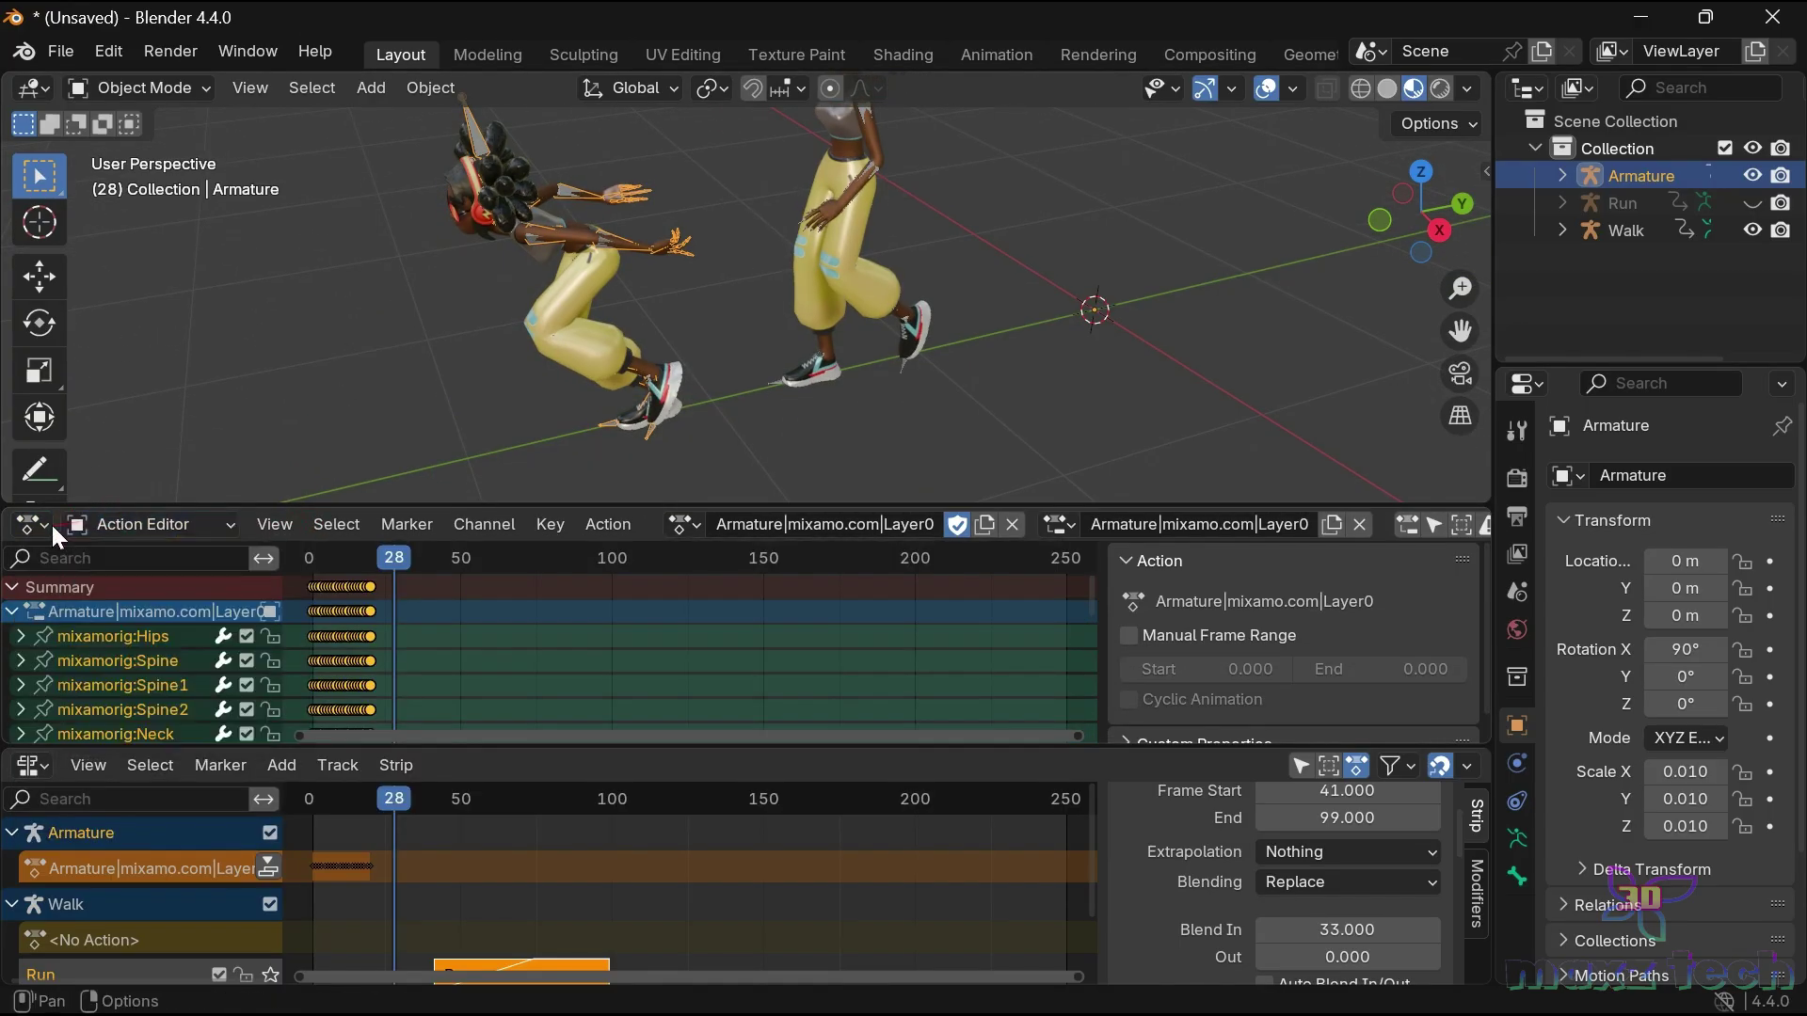
pyautogui.click(43, 524)
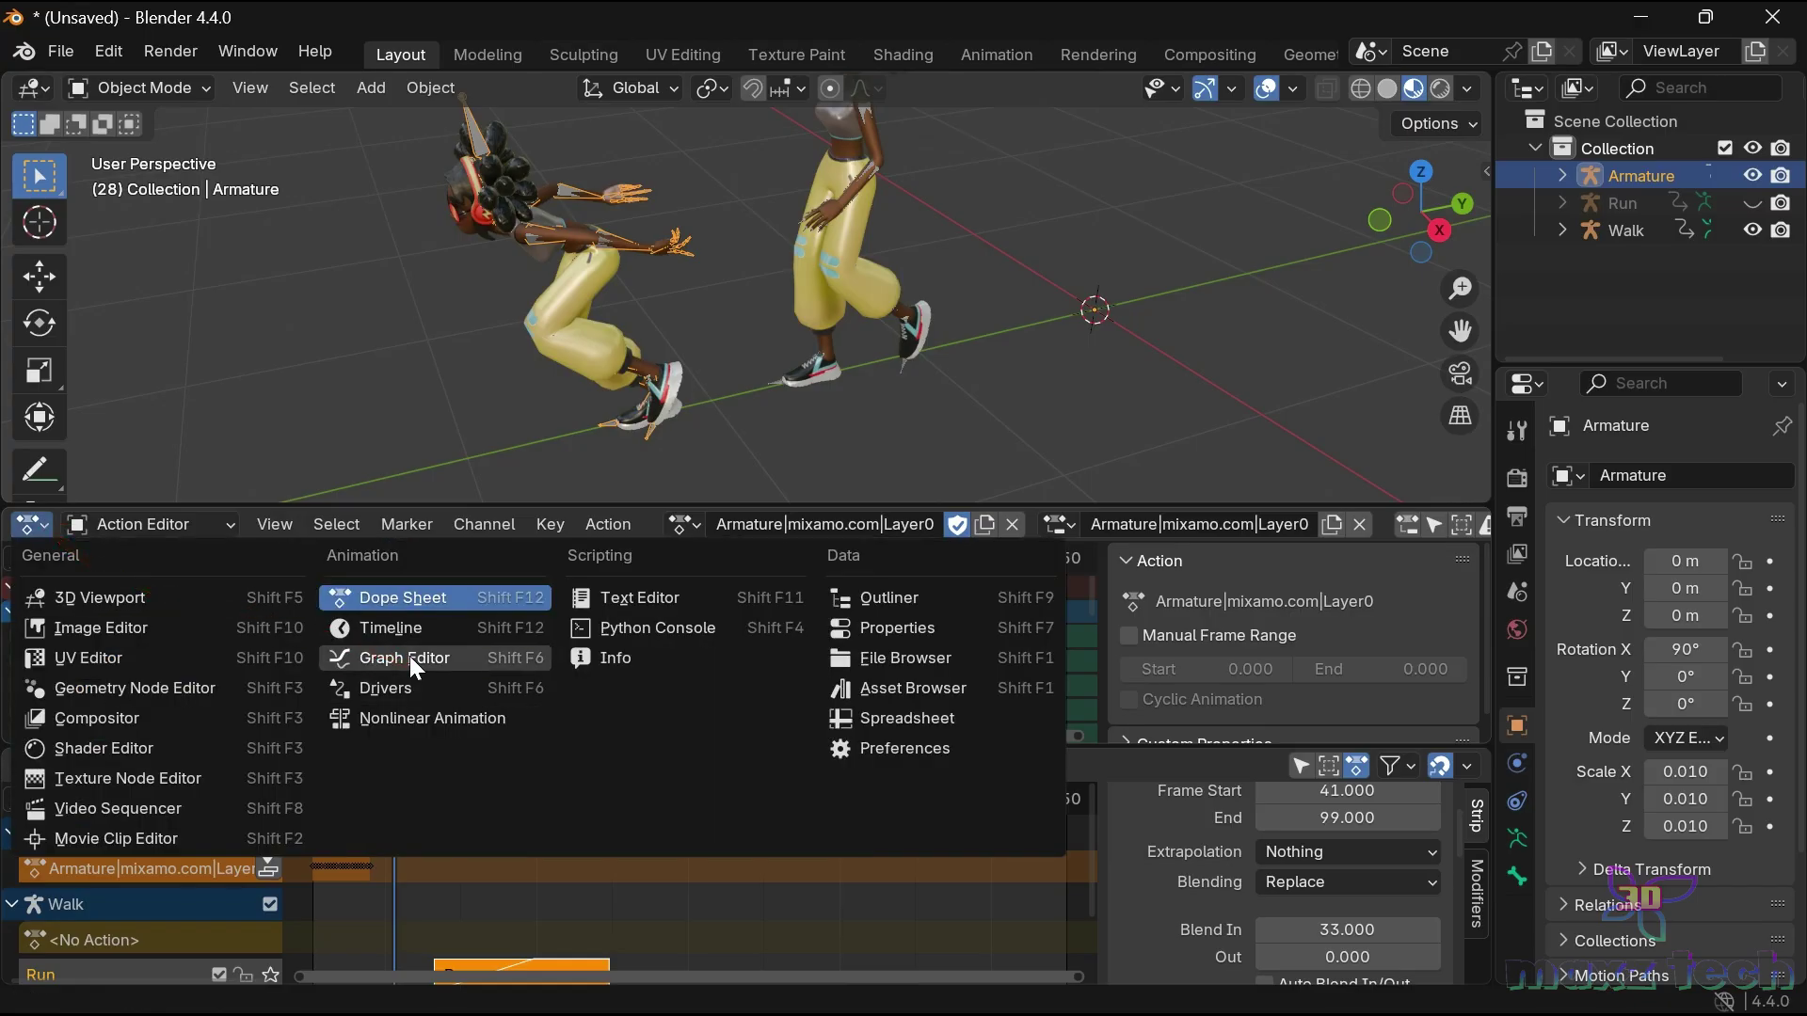
pyautogui.click(410, 657)
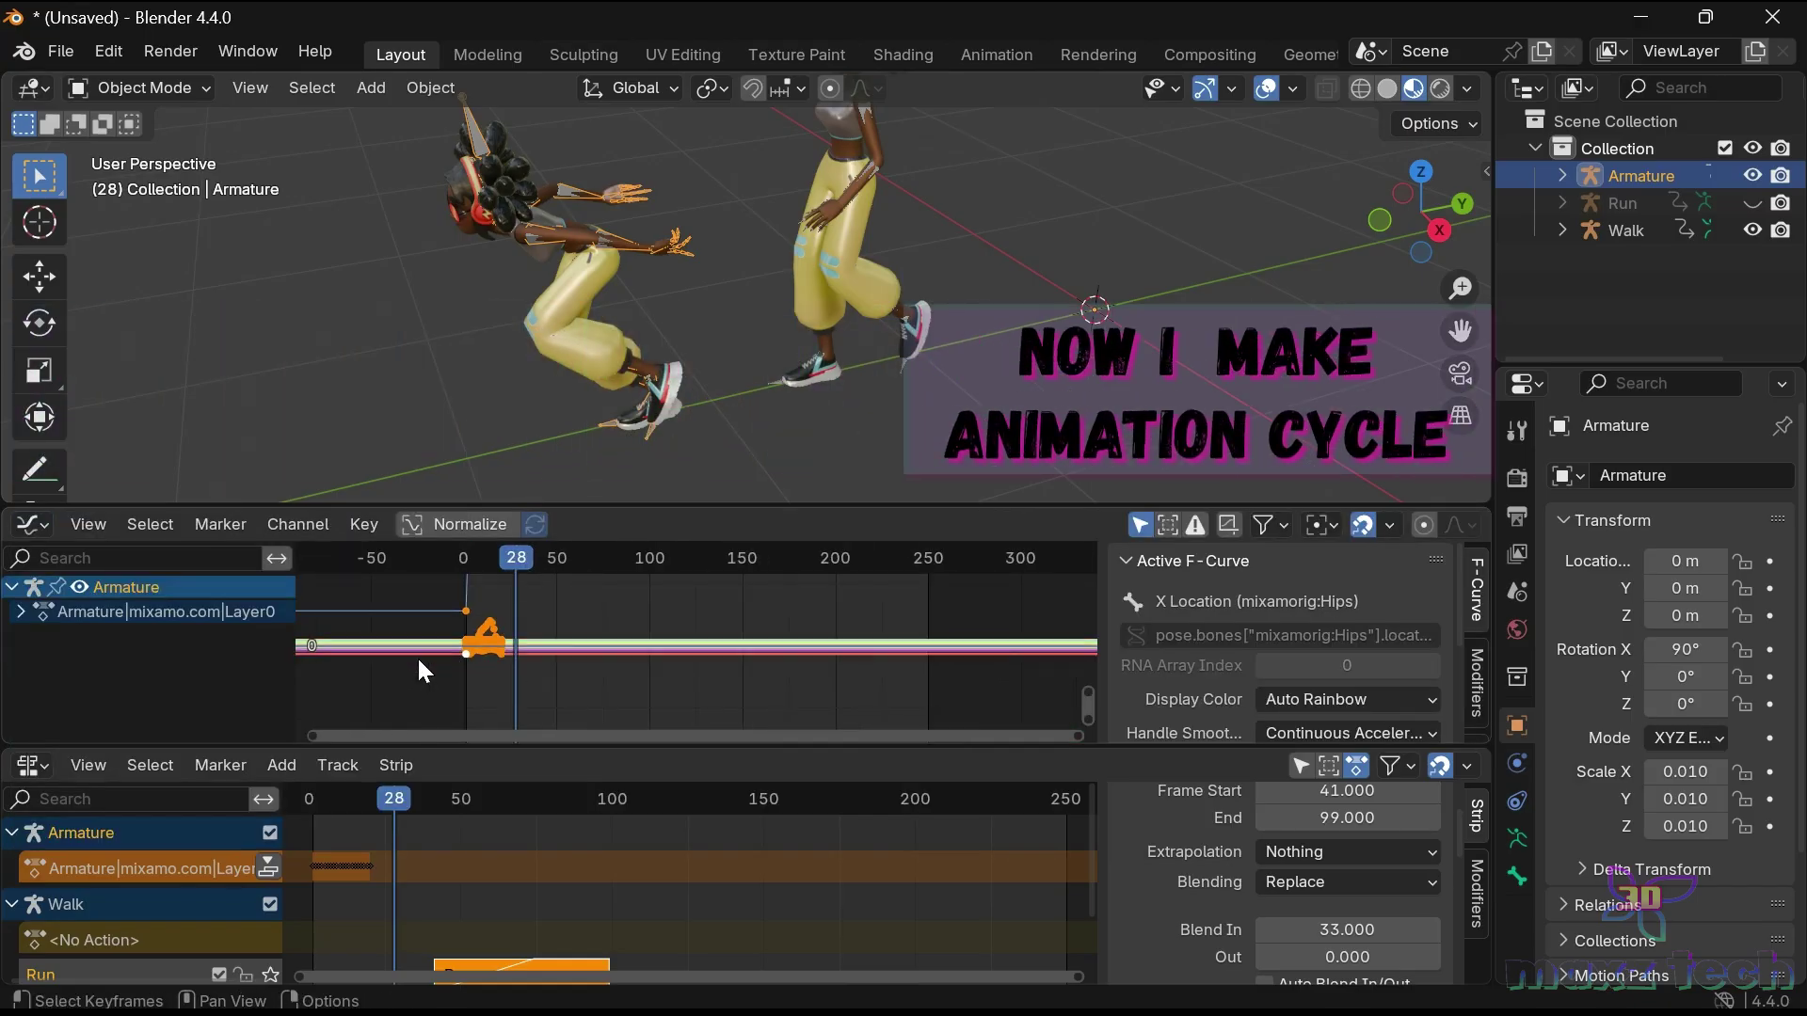
pyautogui.hotkey('shift', 'e')
pyautogui.click(357, 685)
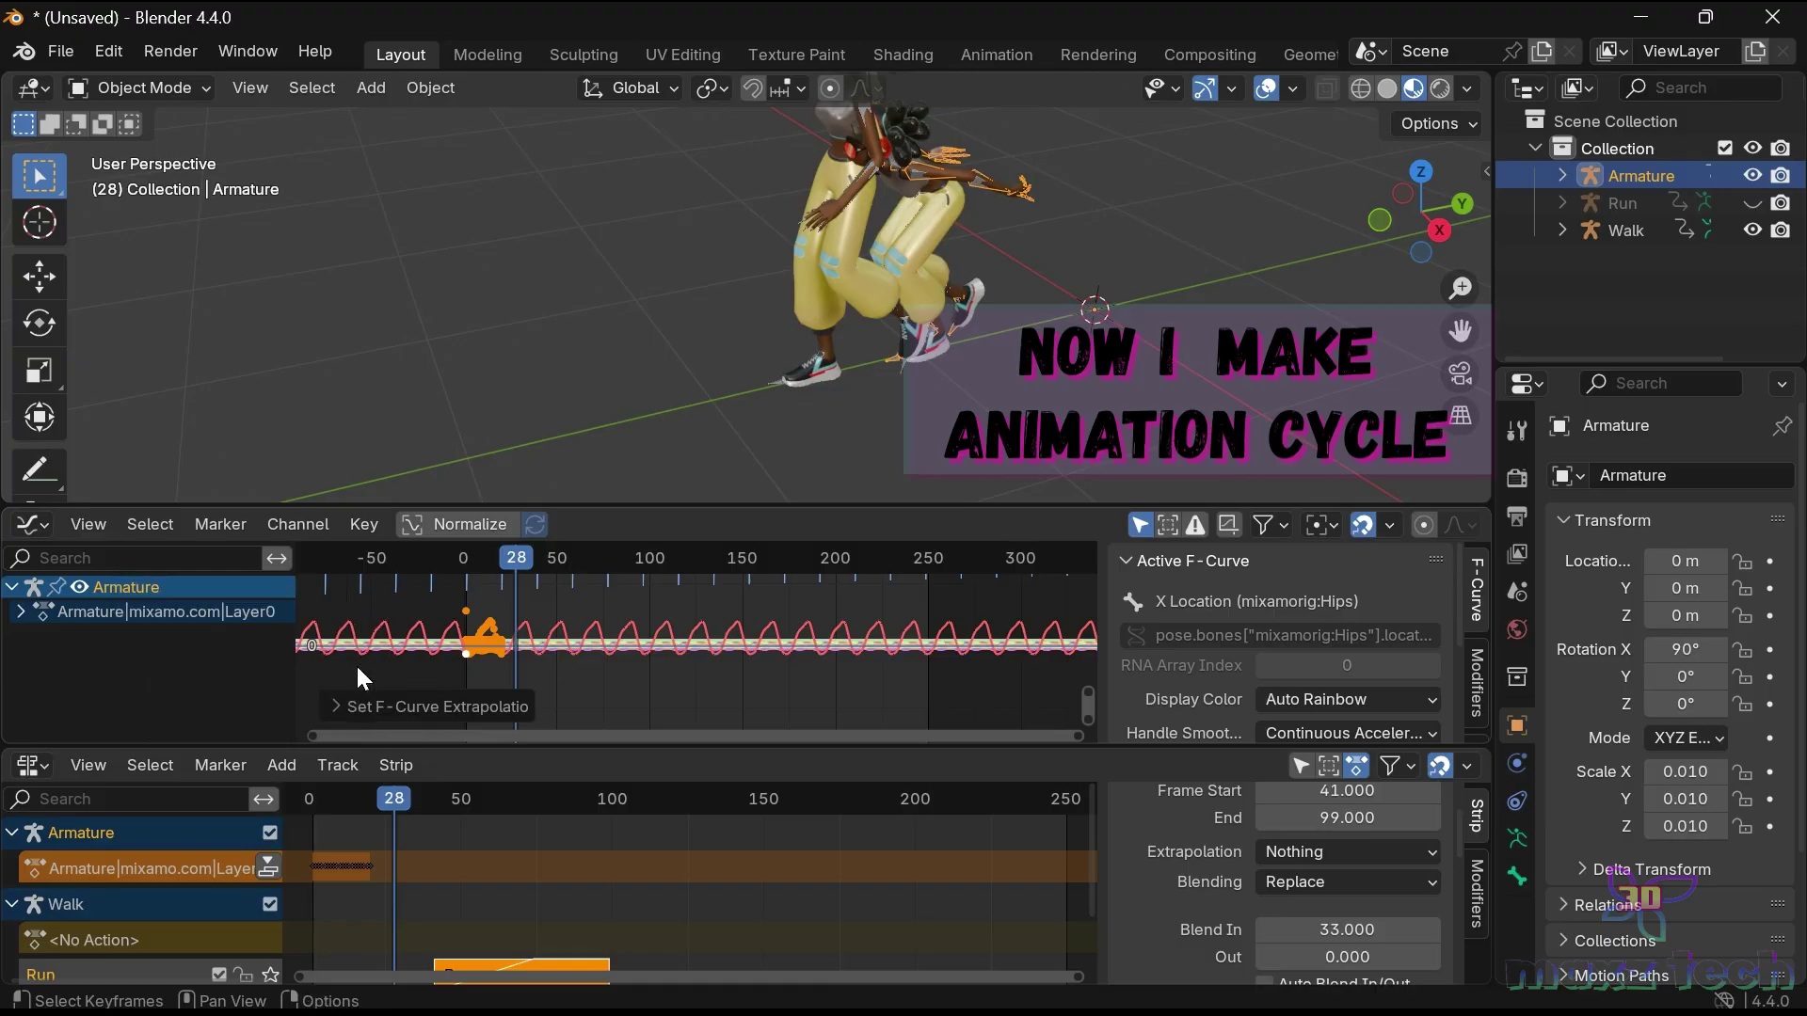
pyautogui.click(21, 611)
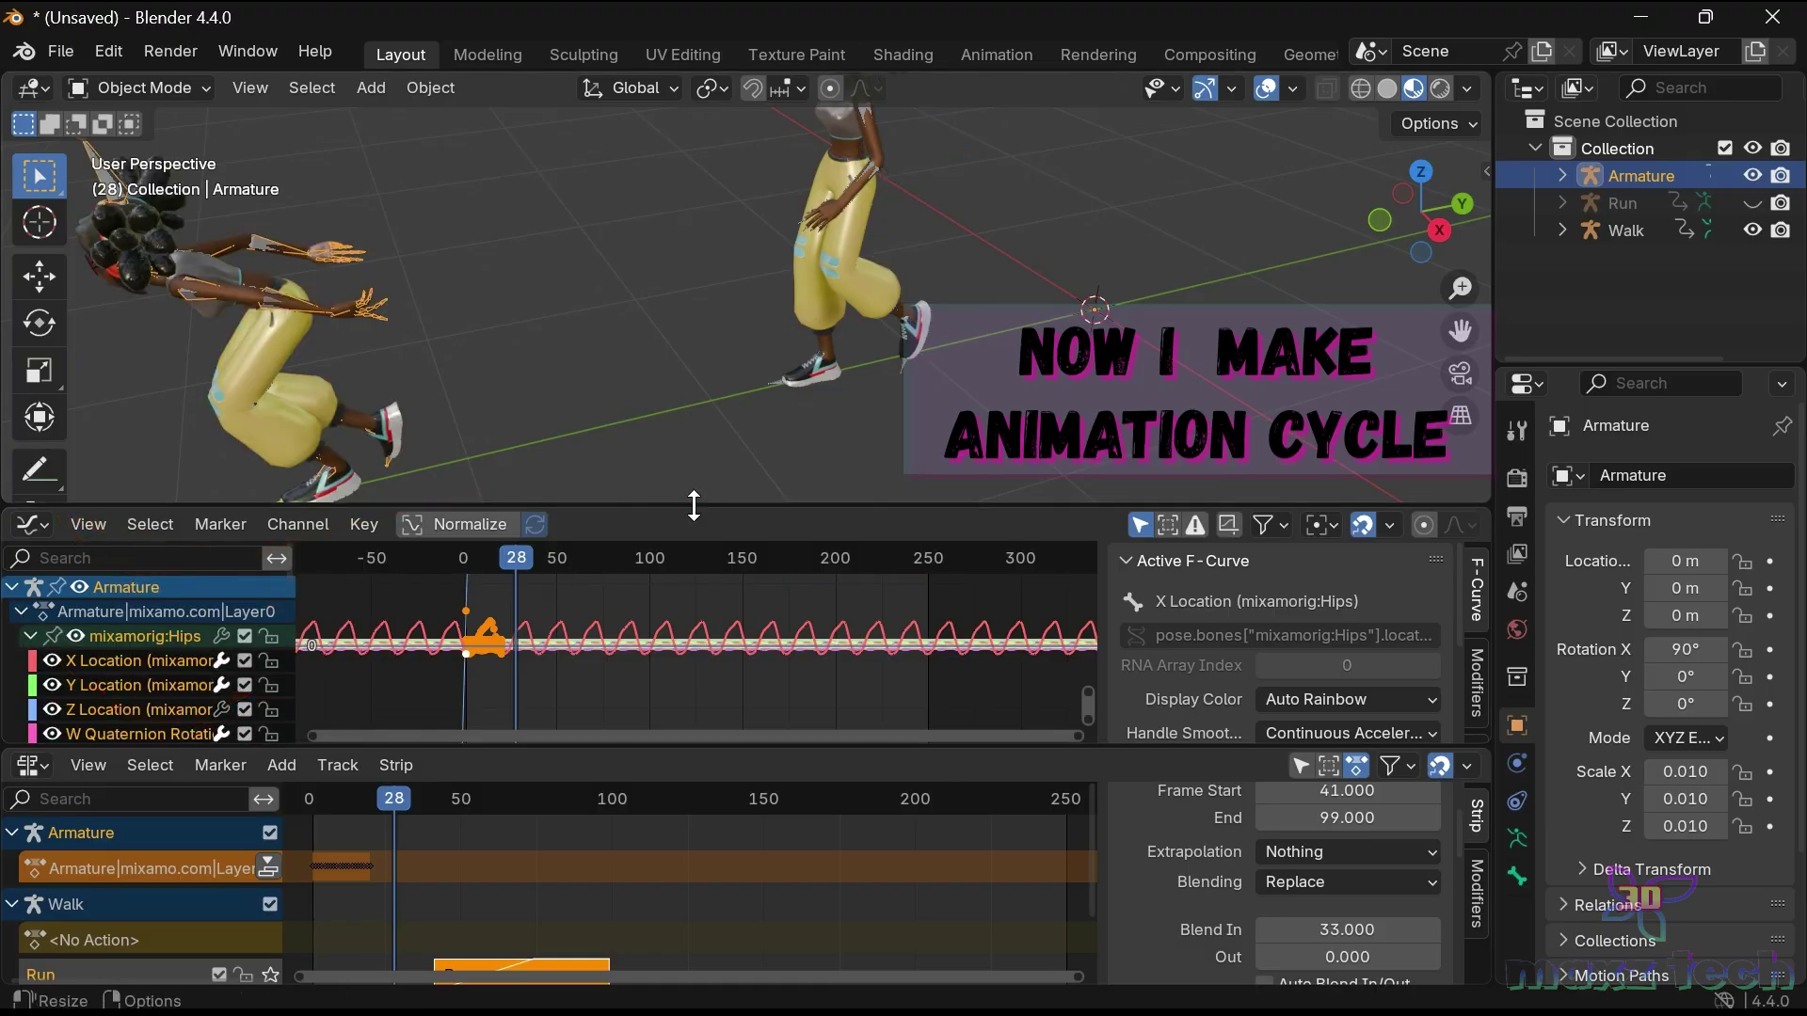
# Resize and pan the 3D view to frame both characters, then return to the Action Editor.
pyautogui.moveTo(694, 505); pyautogui.dragTo(694, 547)
pyautogui.keyDown('shift'); pyautogui.moveTo(131, 230); pyautogui.dragTo(565, 235, button='middle'); pyautogui.keyUp('shift')
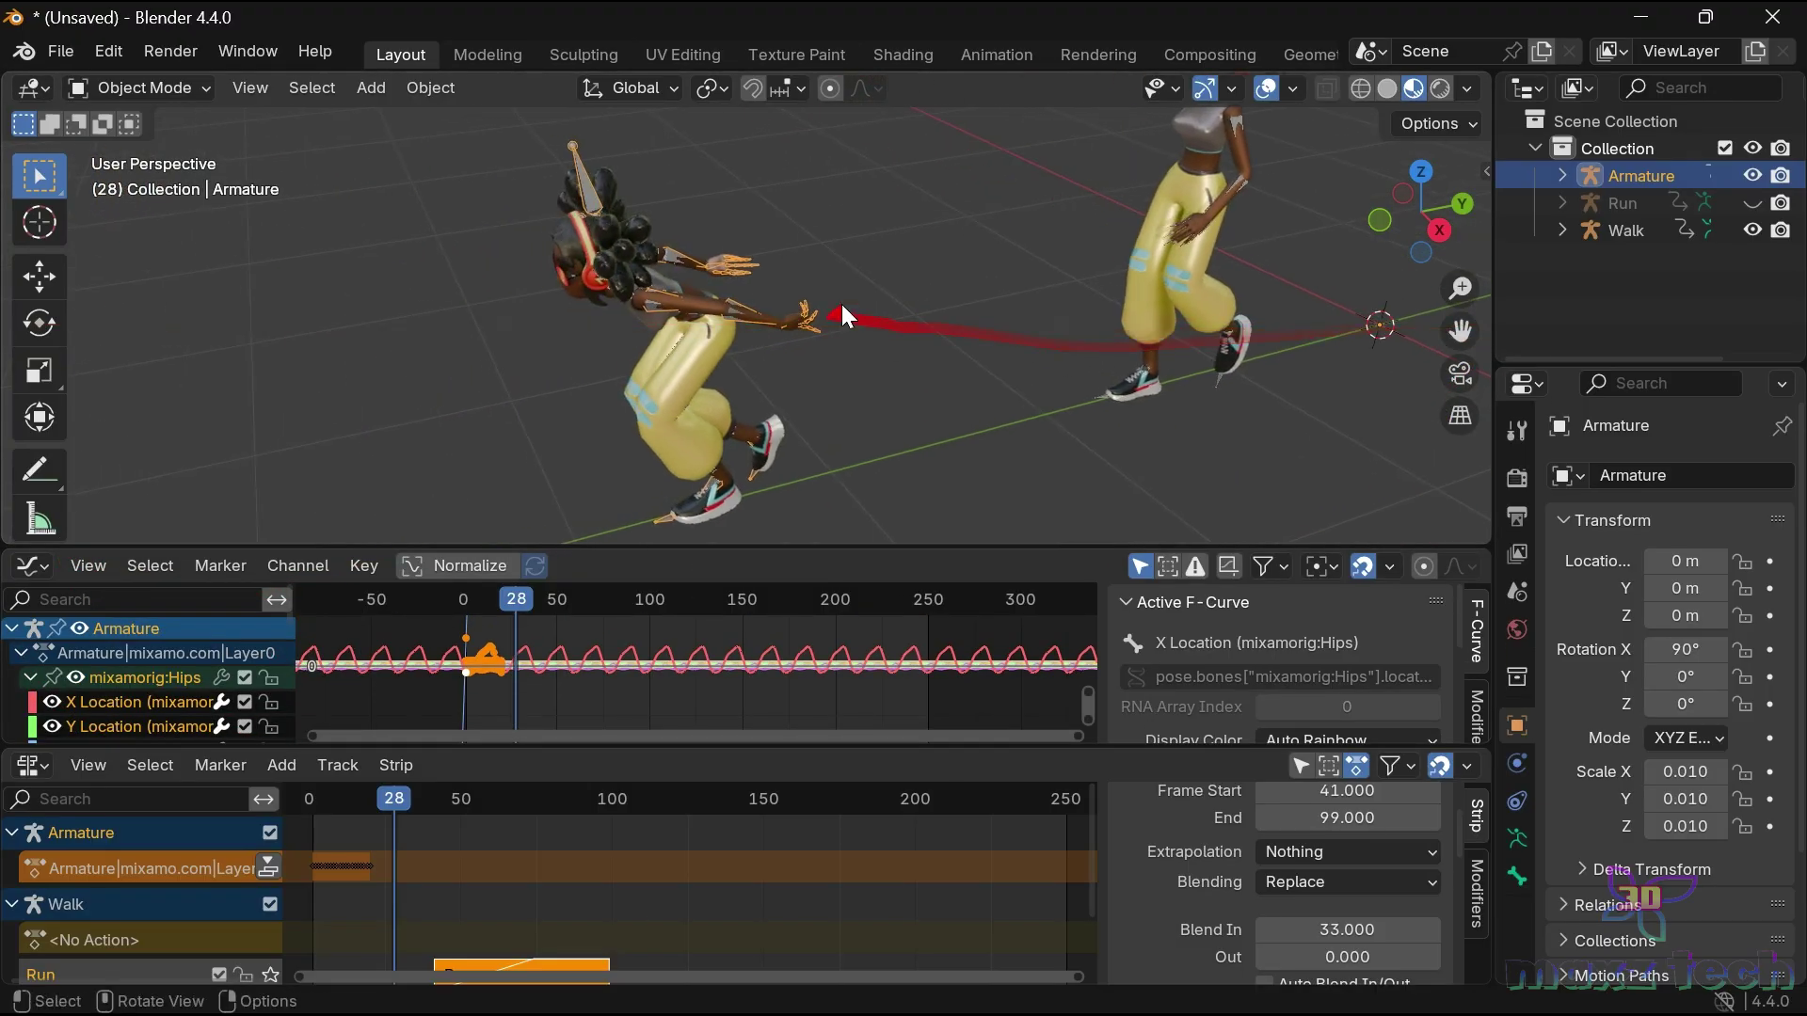
pyautogui.click(43, 567)
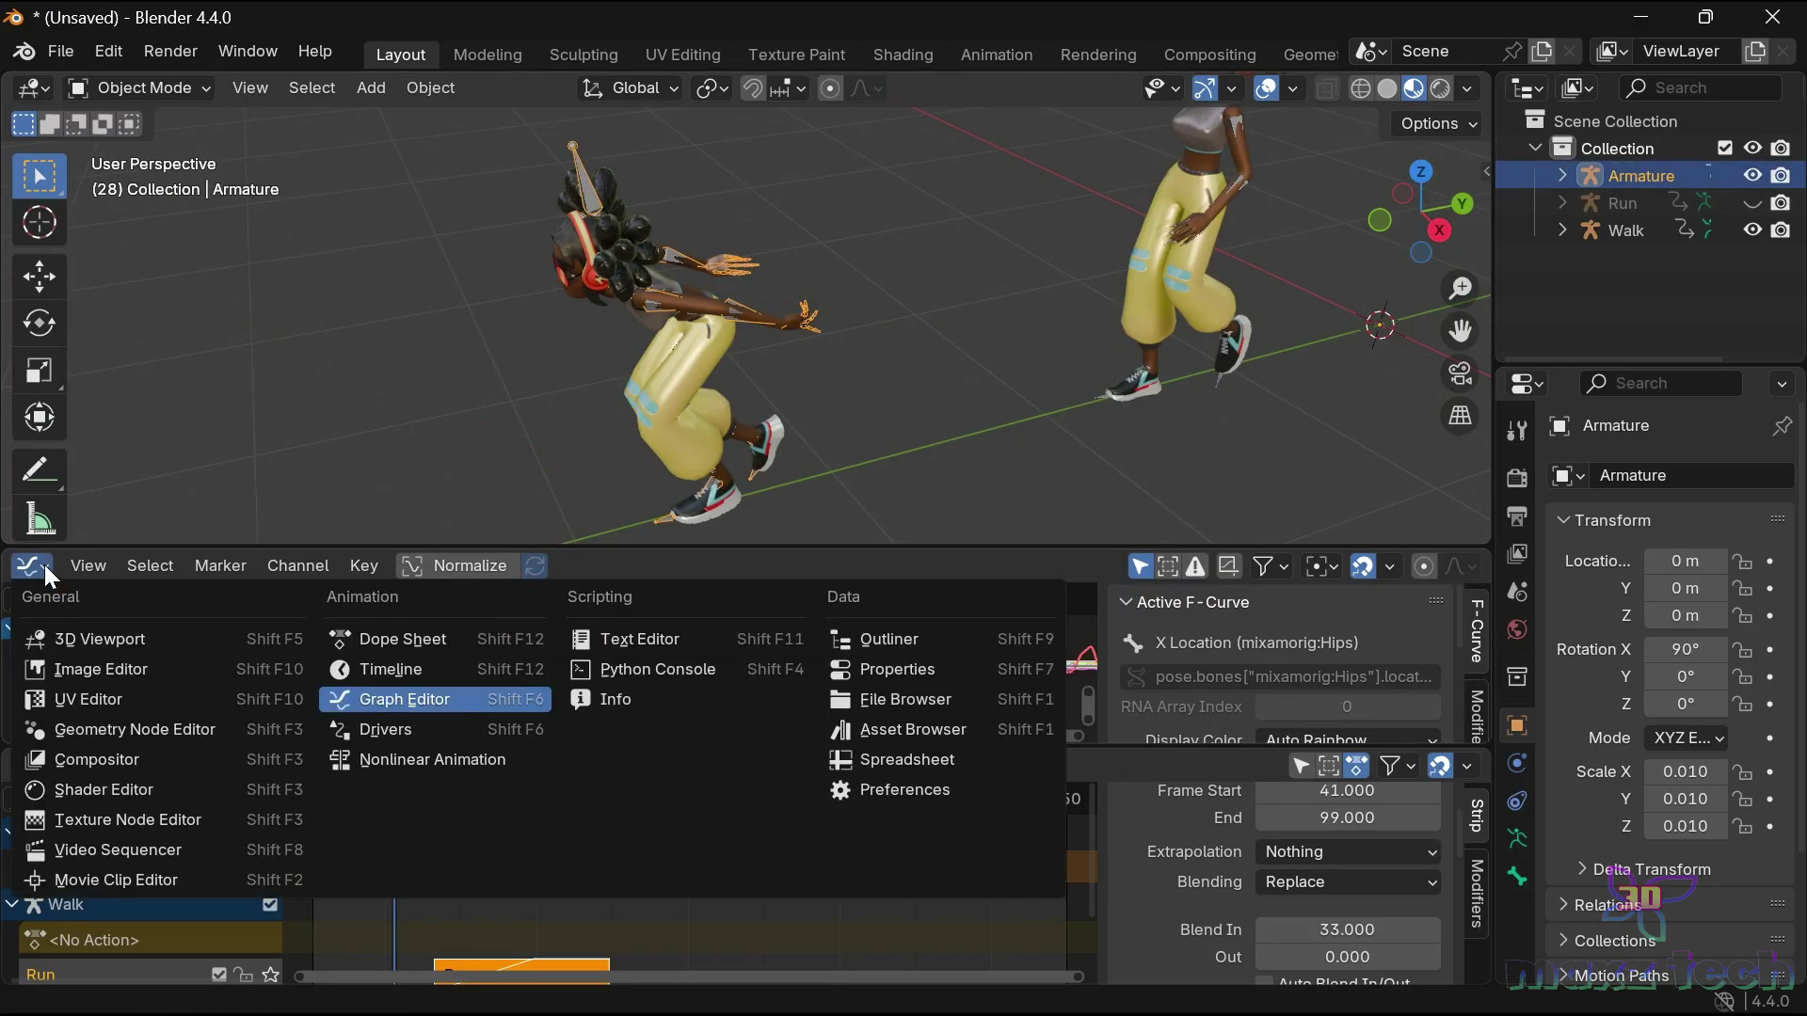
pyautogui.click(455, 633)
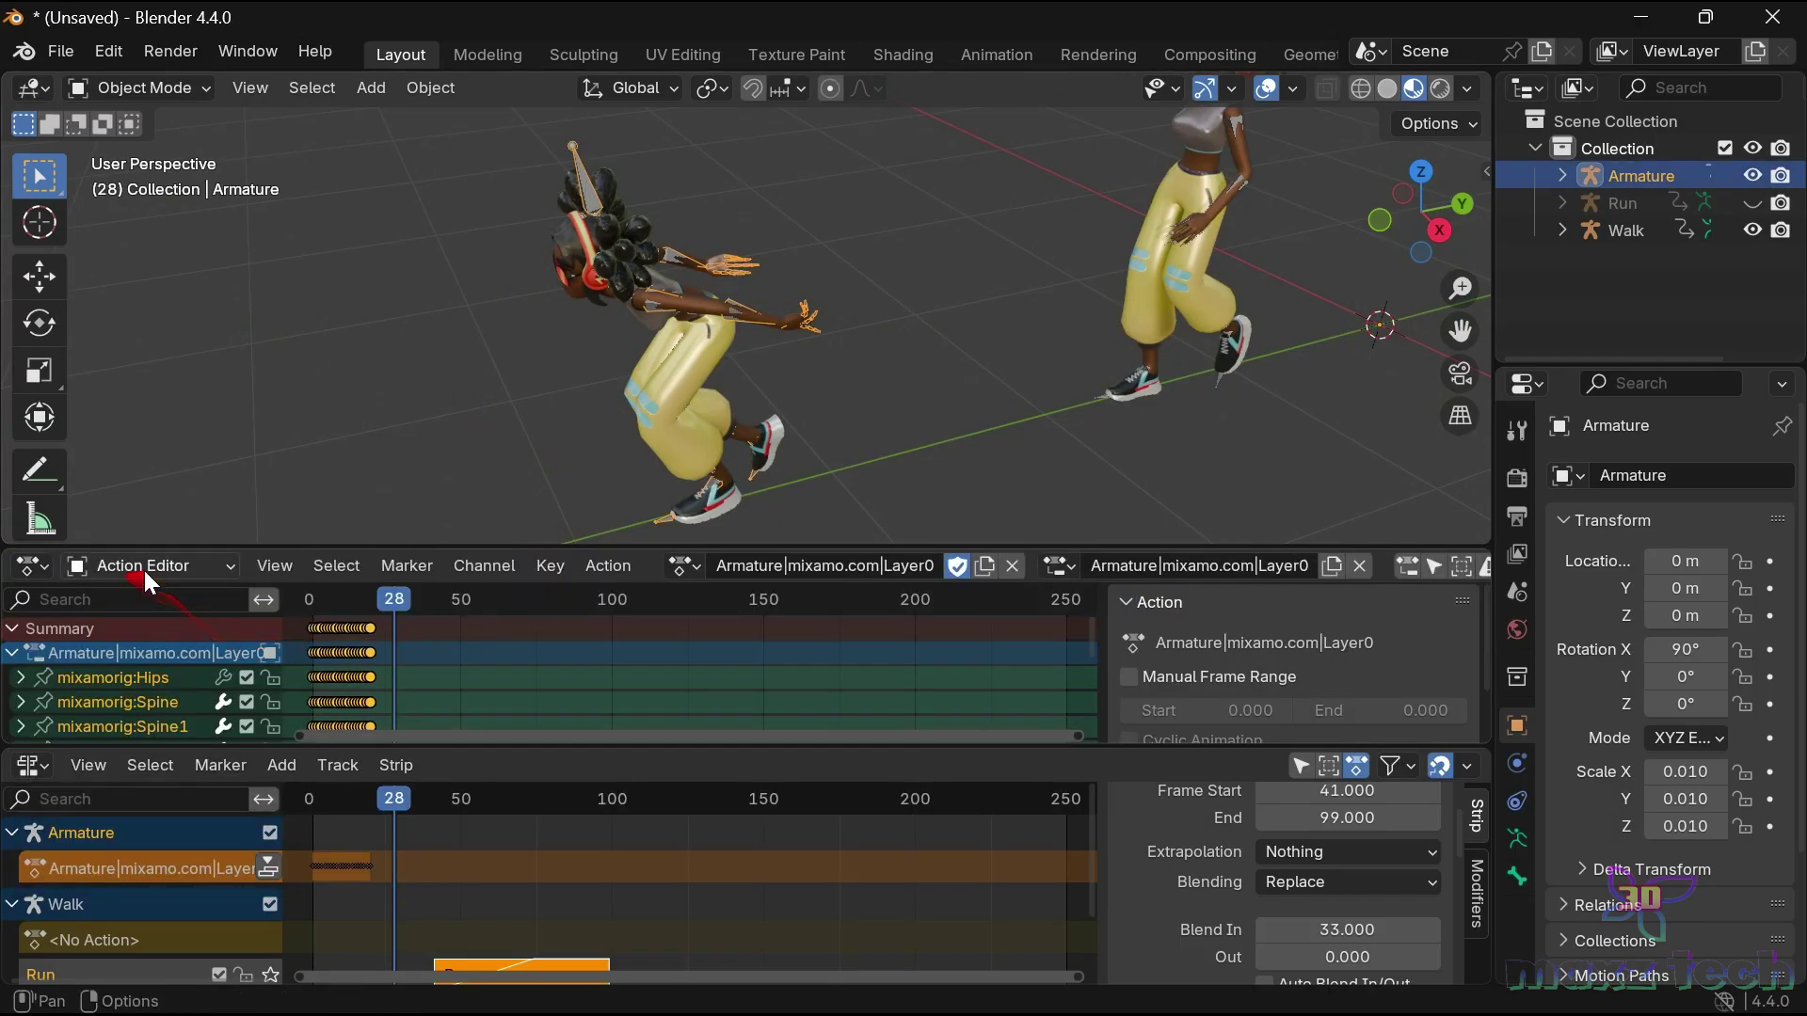
# Rename the imported fast-run action to Fast.
pyautogui.doubleClick(781, 565)
pyautogui.write('Fast')
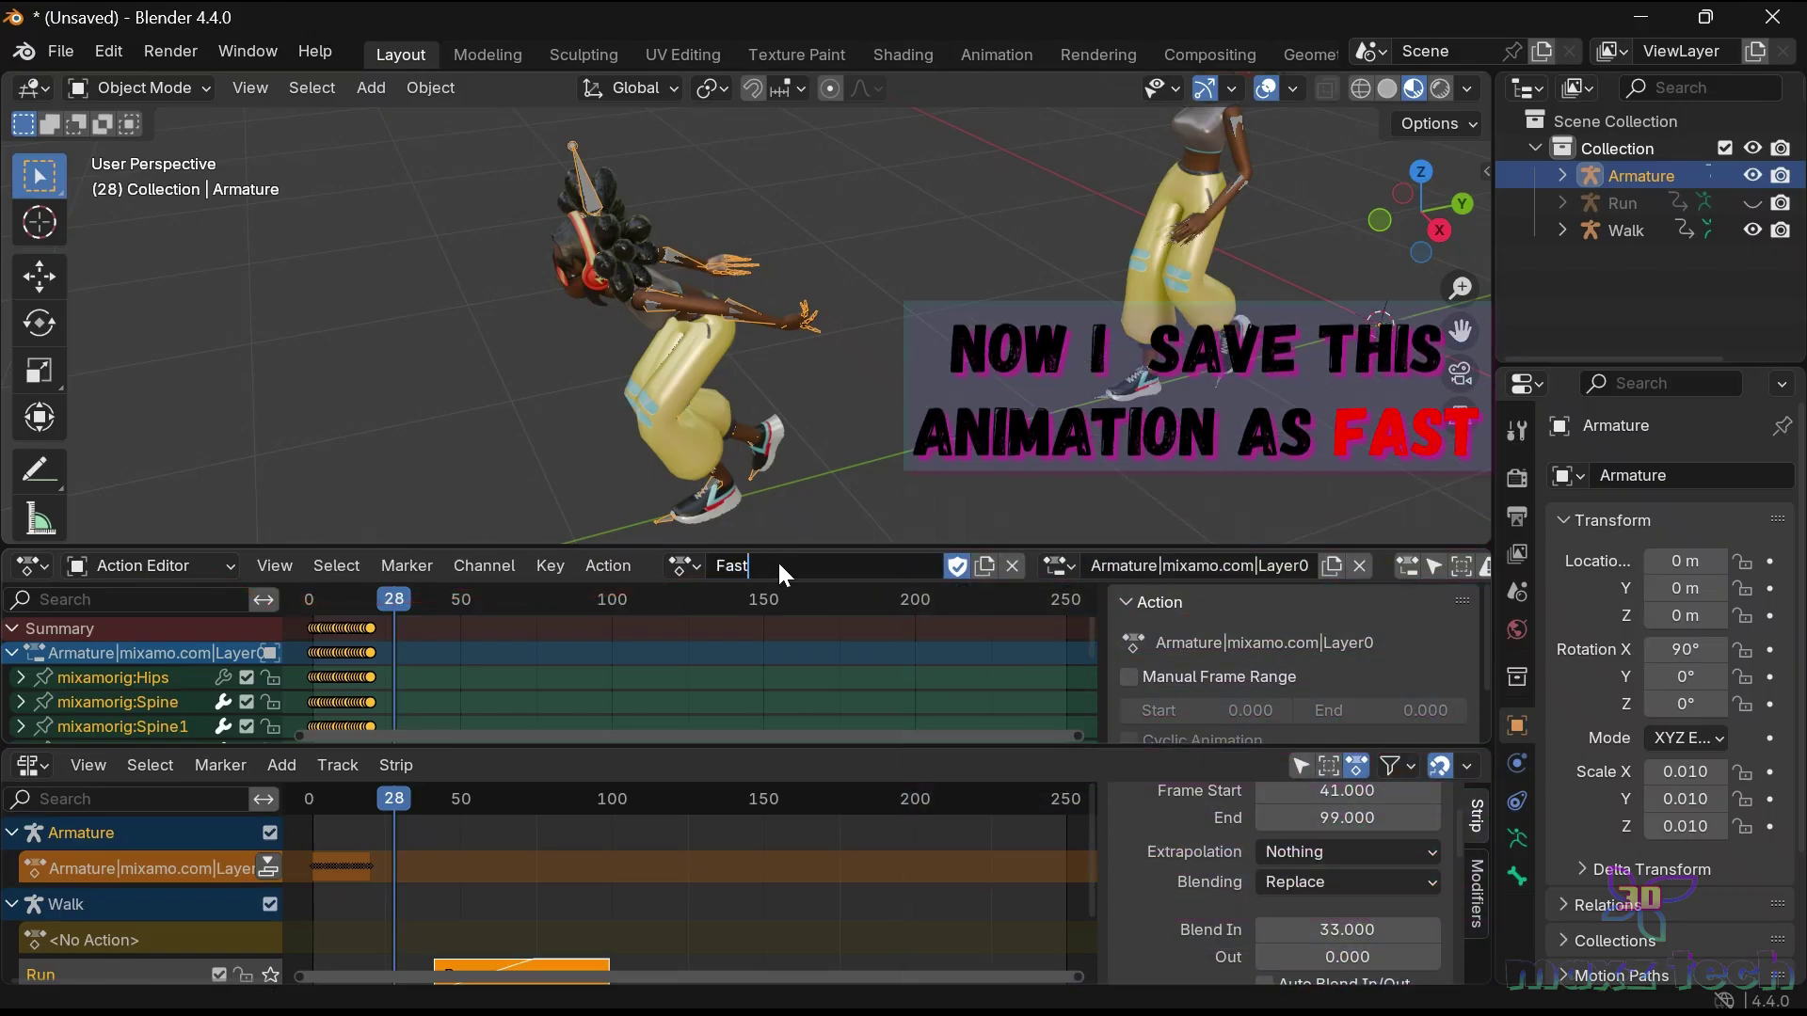
pyautogui.press('Return')
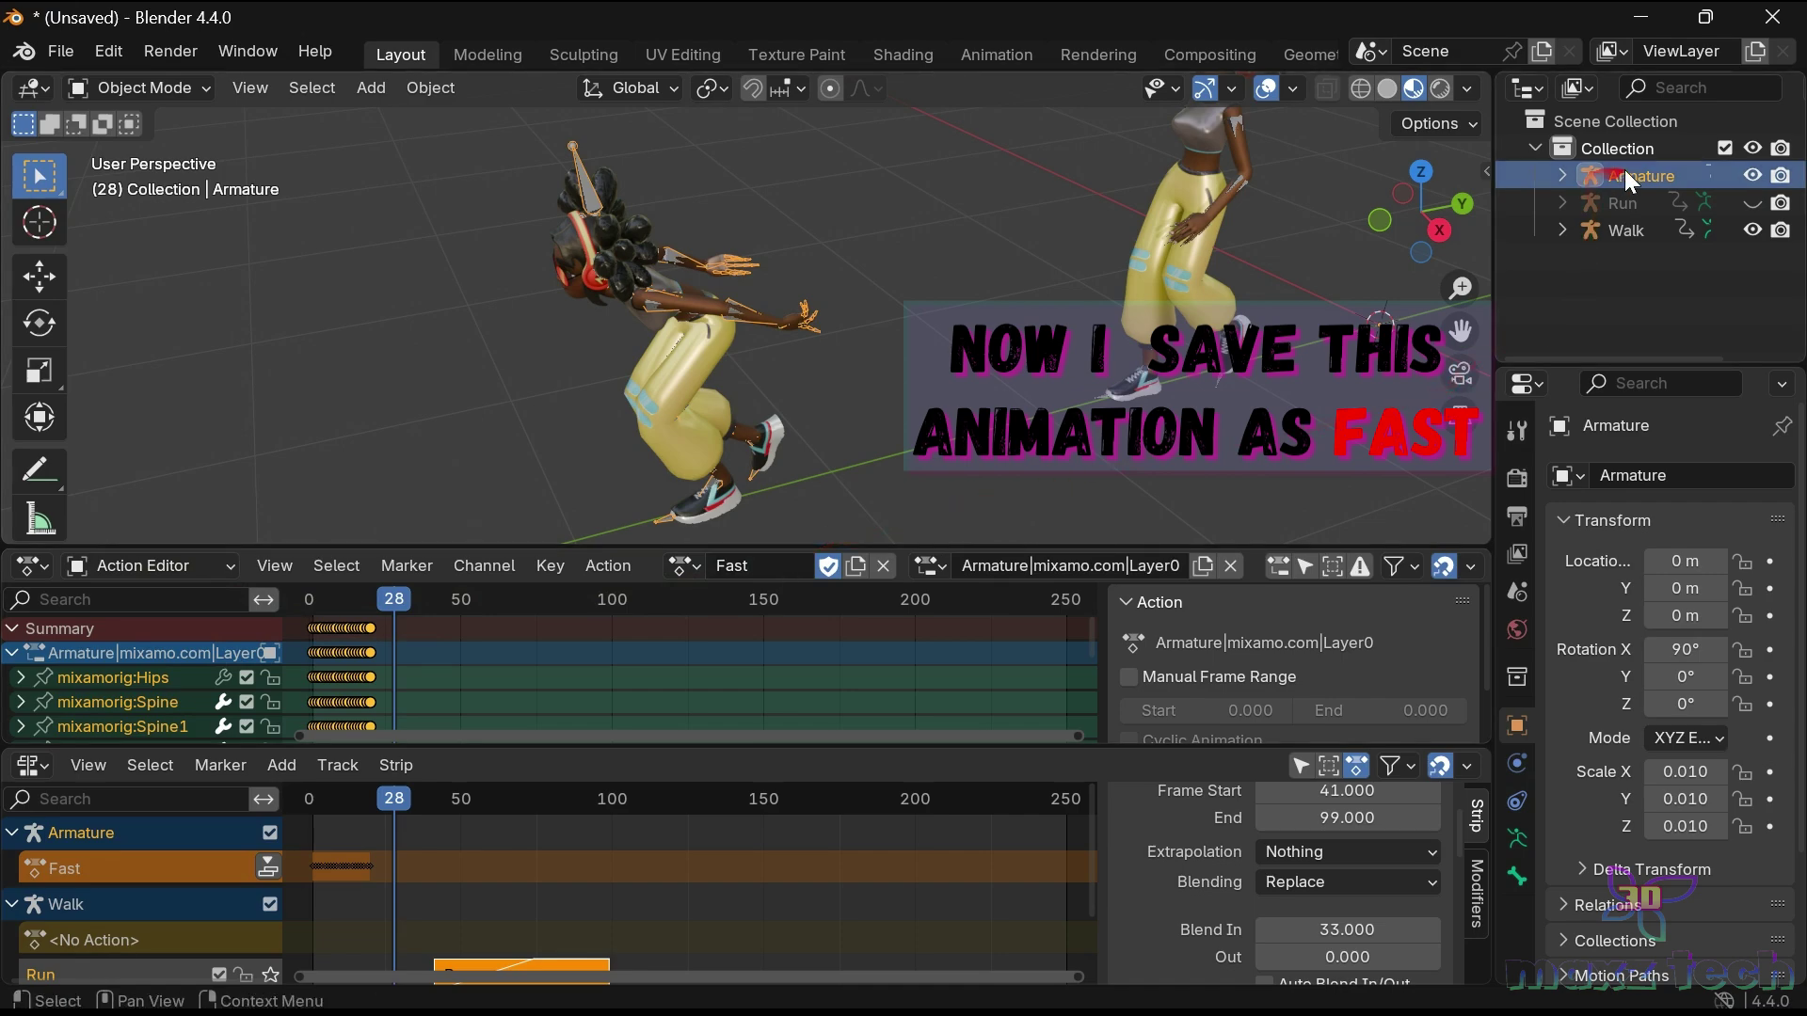
# Rename the imported armature object to Fast in the Outliner.
pyautogui.doubleClick(1633, 177)
pyautogui.write('Fast')
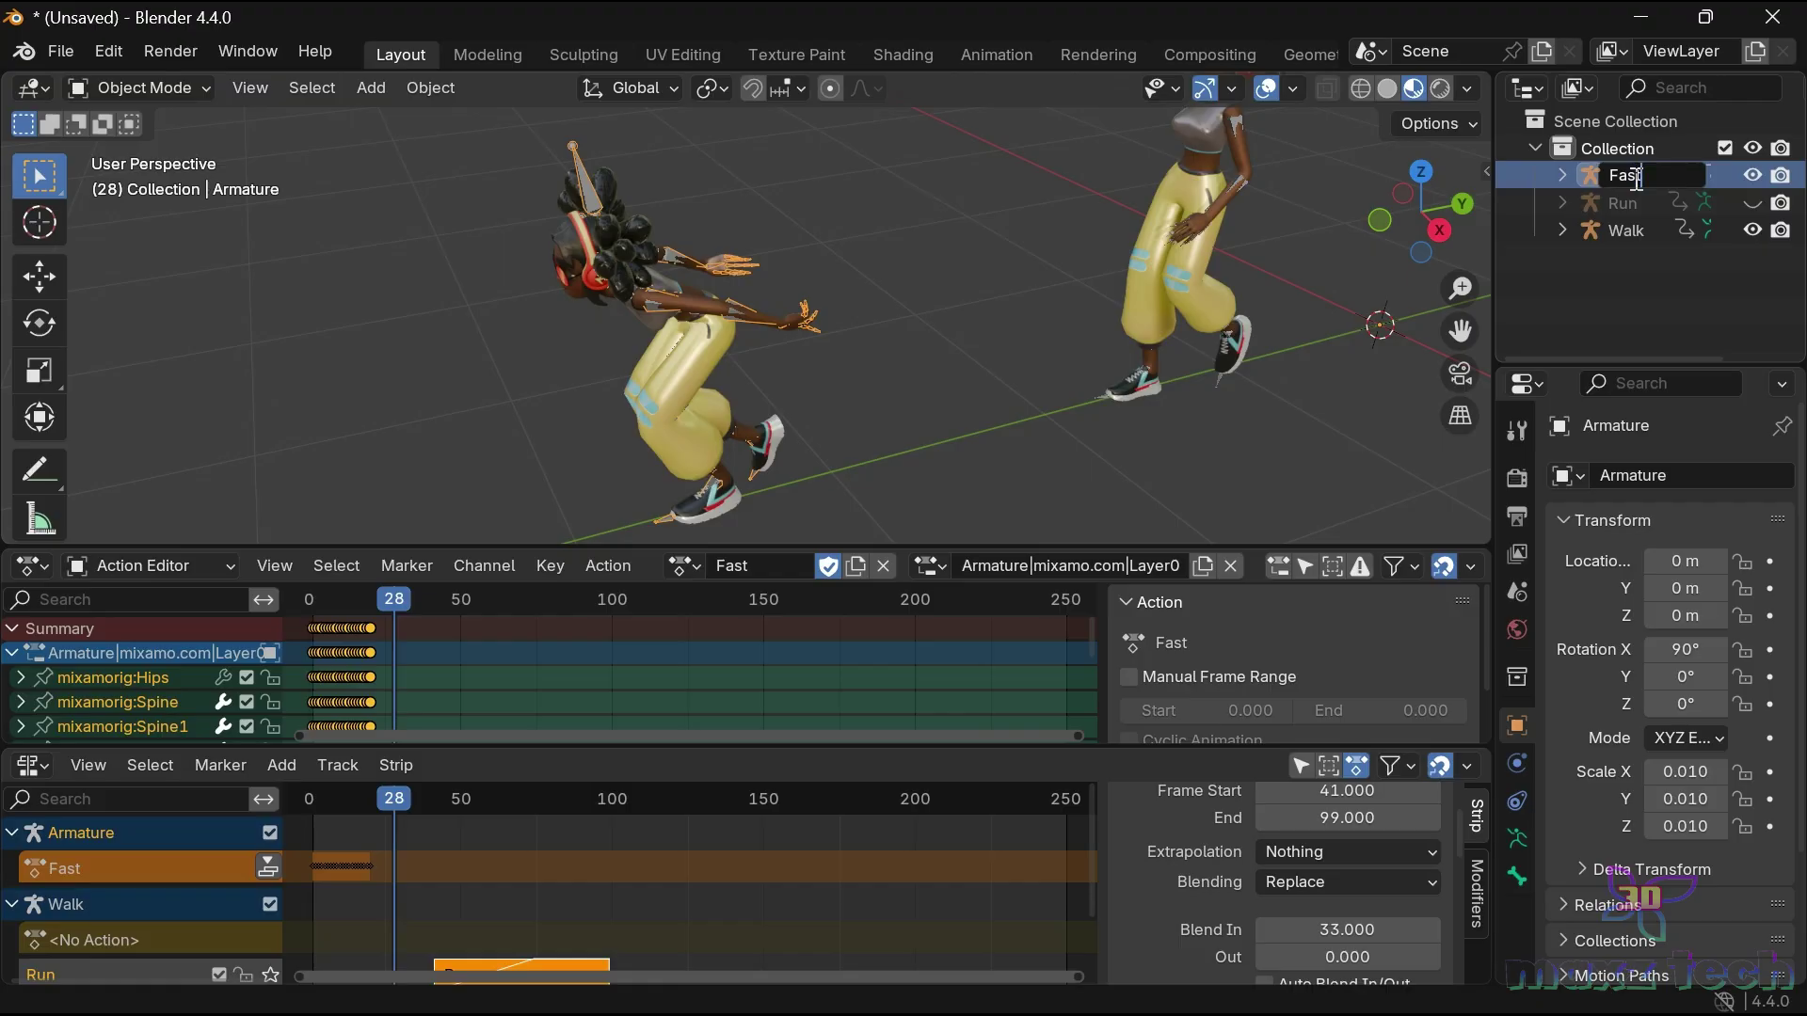
pyautogui.press('Return')
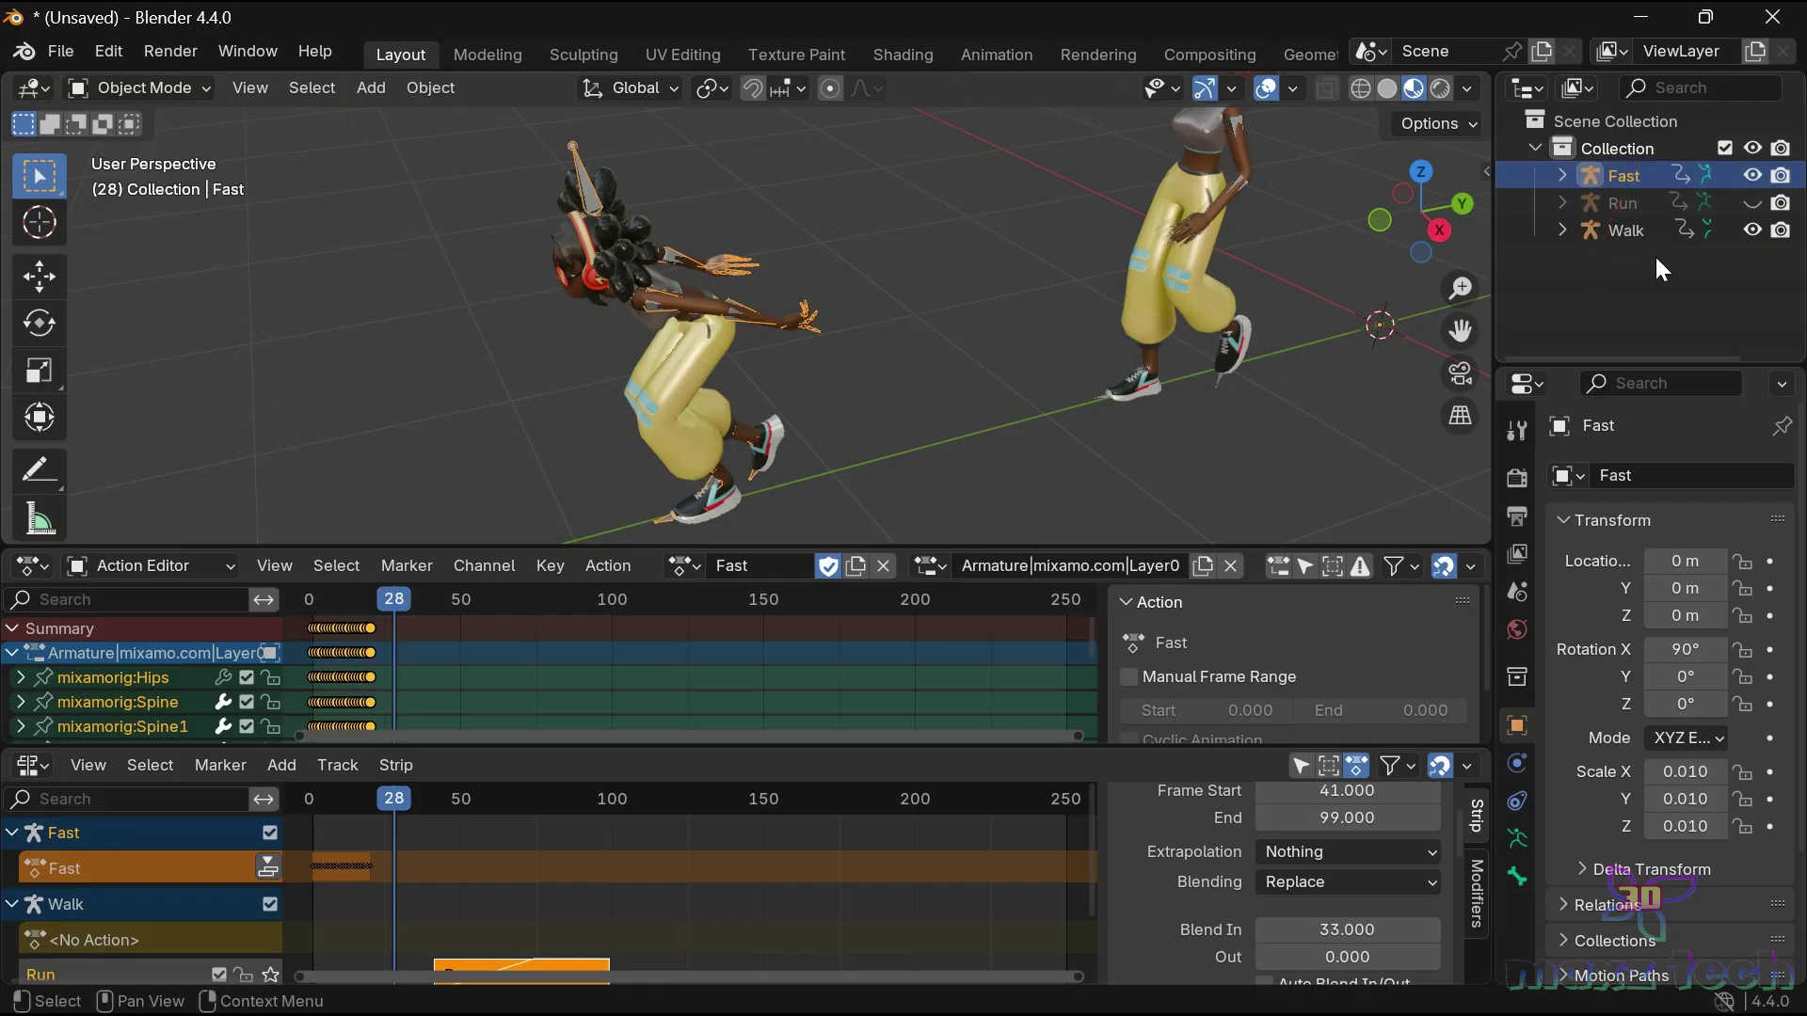
pyautogui.click(1559, 175)
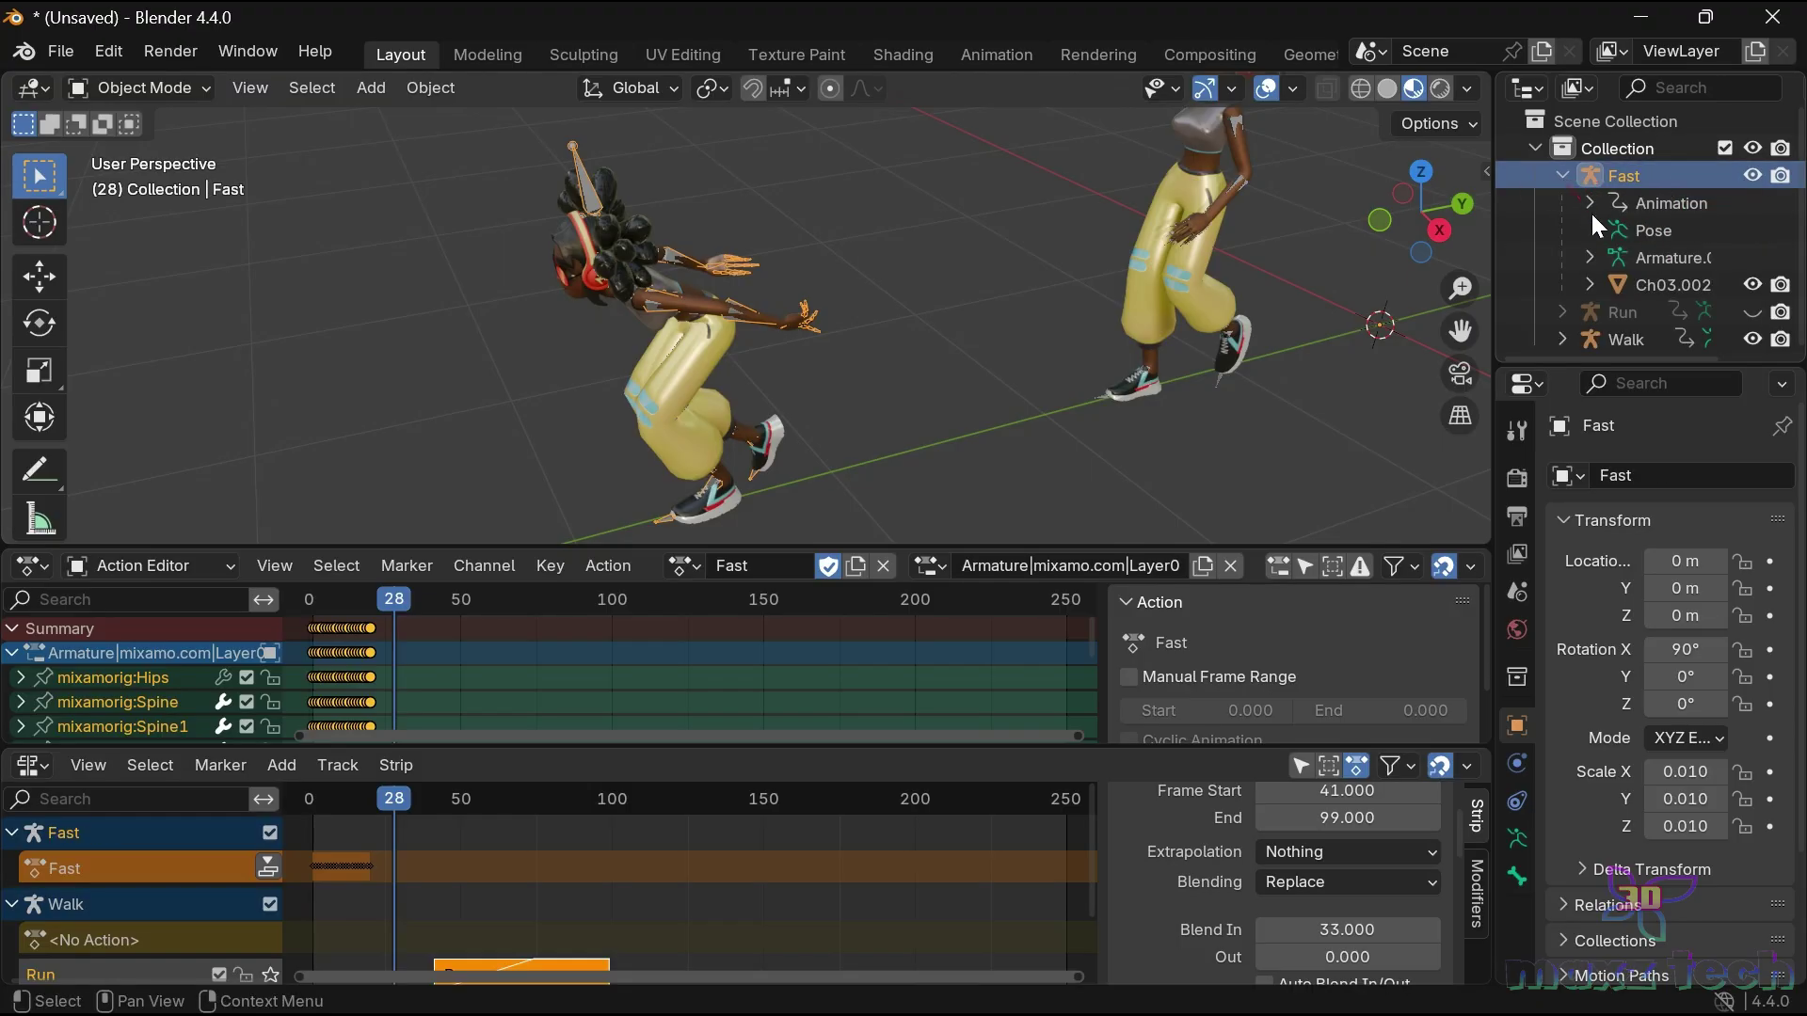
# Hide the Fast character's mesh and armature in the Outliner, then reselect the Walk armature.
pyautogui.click(1752, 284)
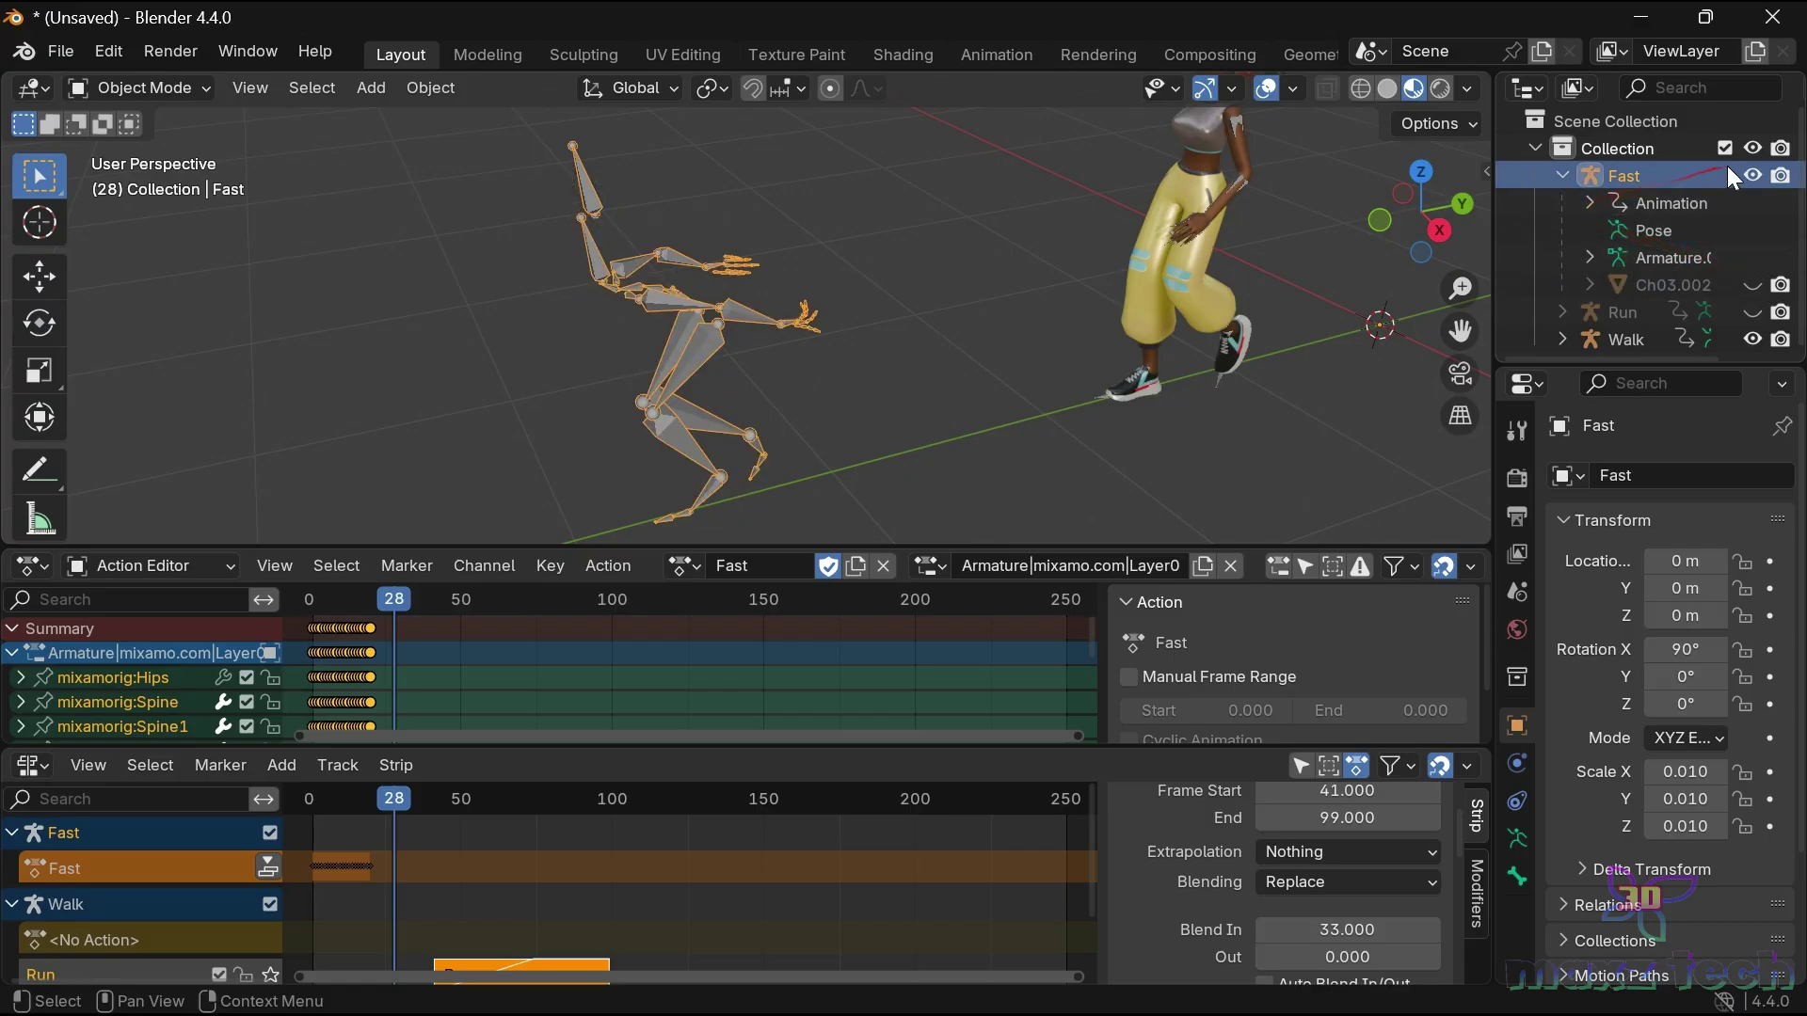
pyautogui.click(1754, 175)
pyautogui.click(1565, 177)
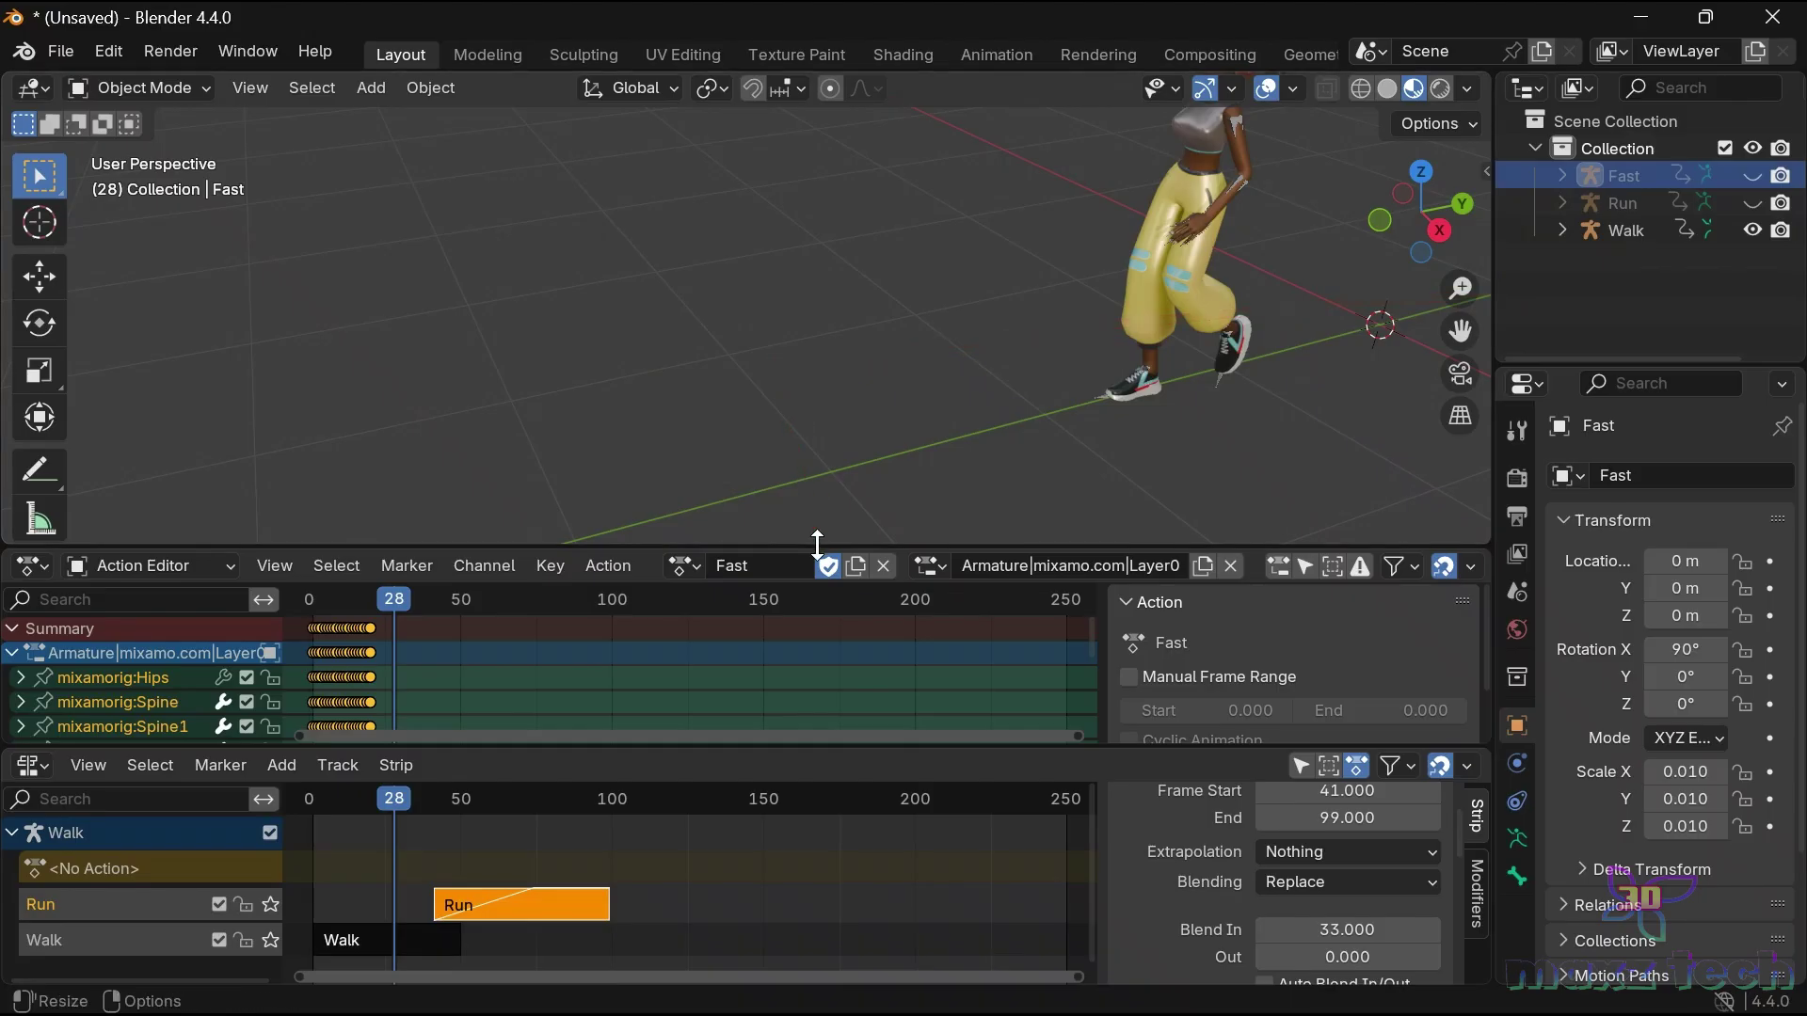
pyautogui.moveTo(1444, 331)
pyautogui.mouseDown()
pyautogui.moveTo(1157, 448)
pyautogui.moveTo(1408, 308)
pyautogui.mouseUp()
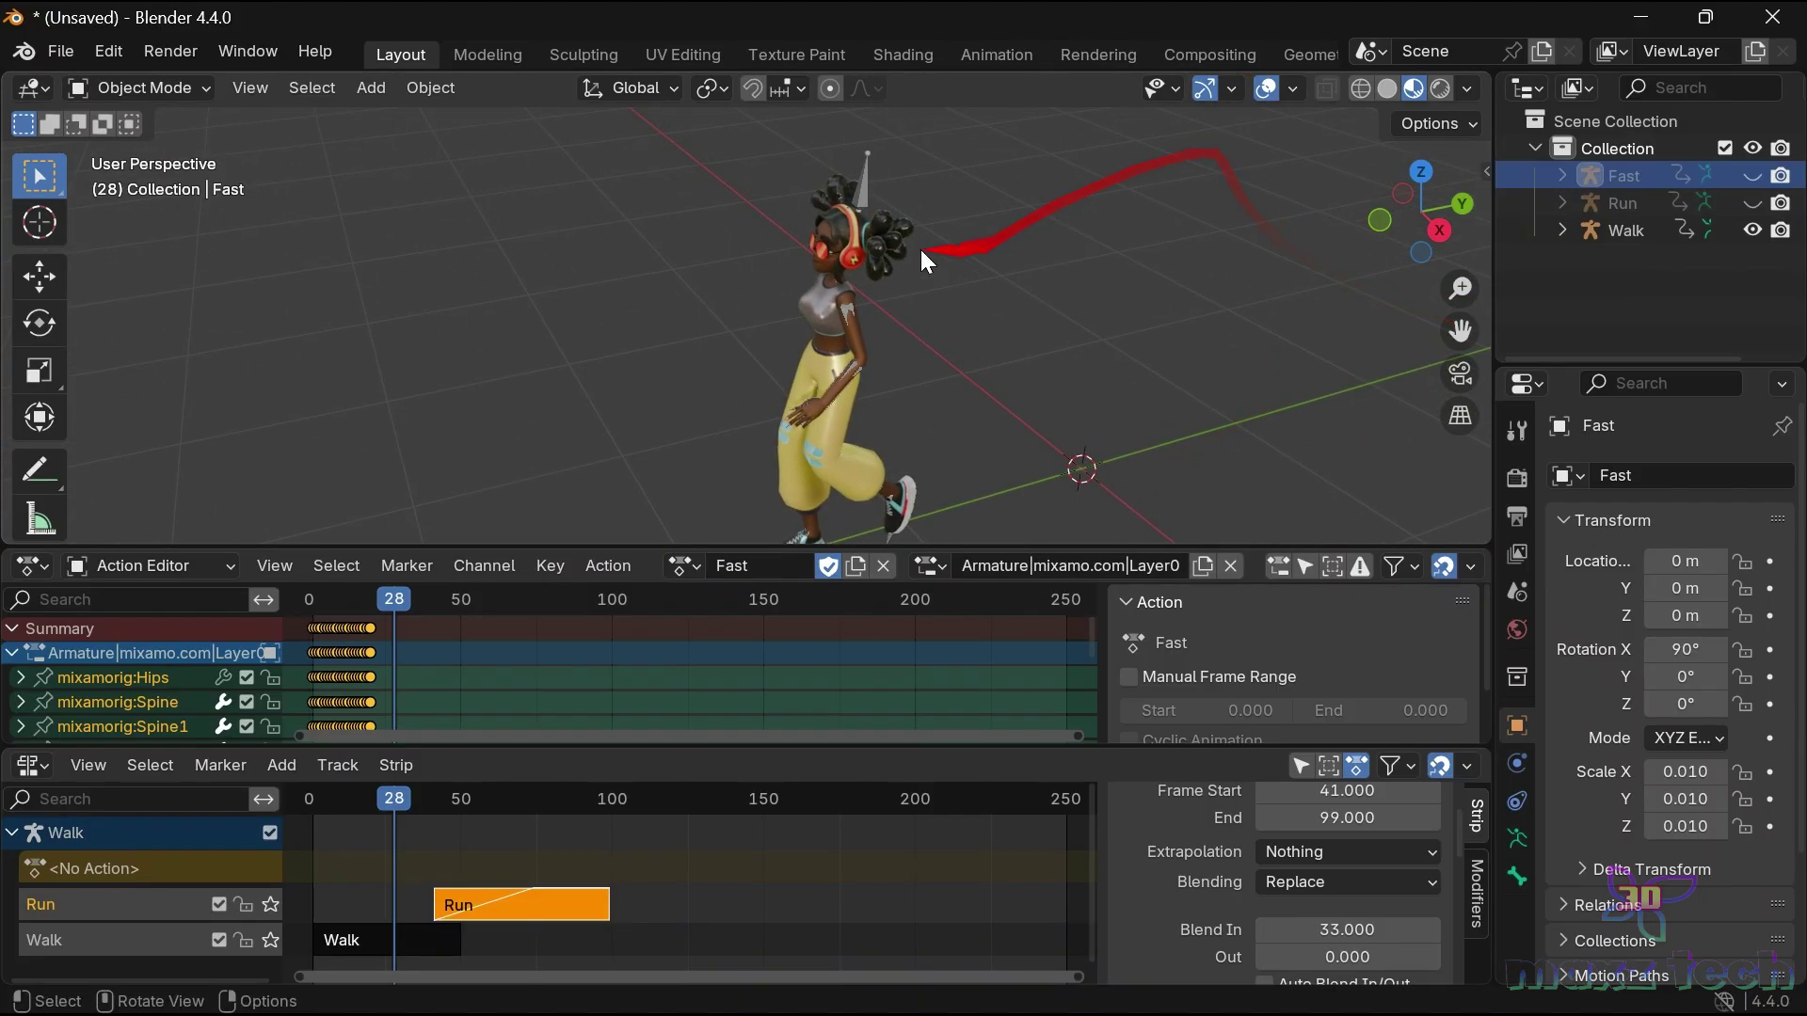
pyautogui.click(864, 178)
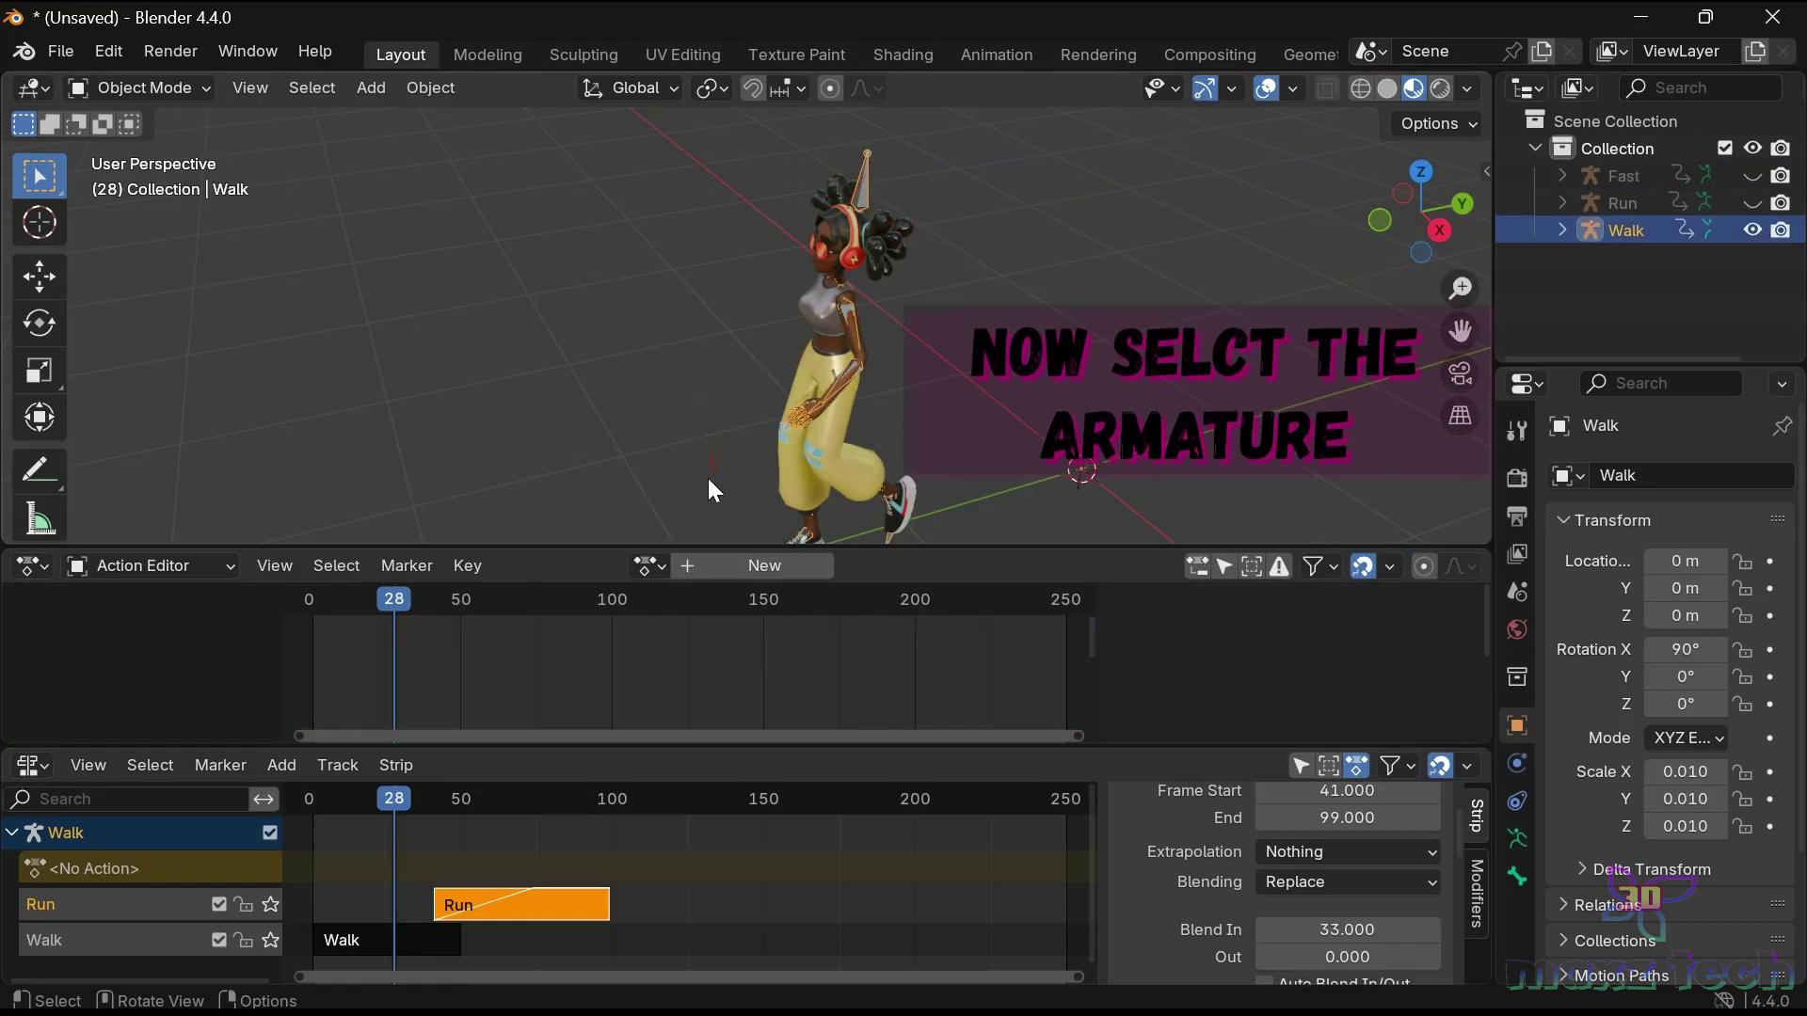
# Assign the Fast action to the Walk armature and move the playhead to frame 95, after the Run strip.
pyautogui.click(659, 568)
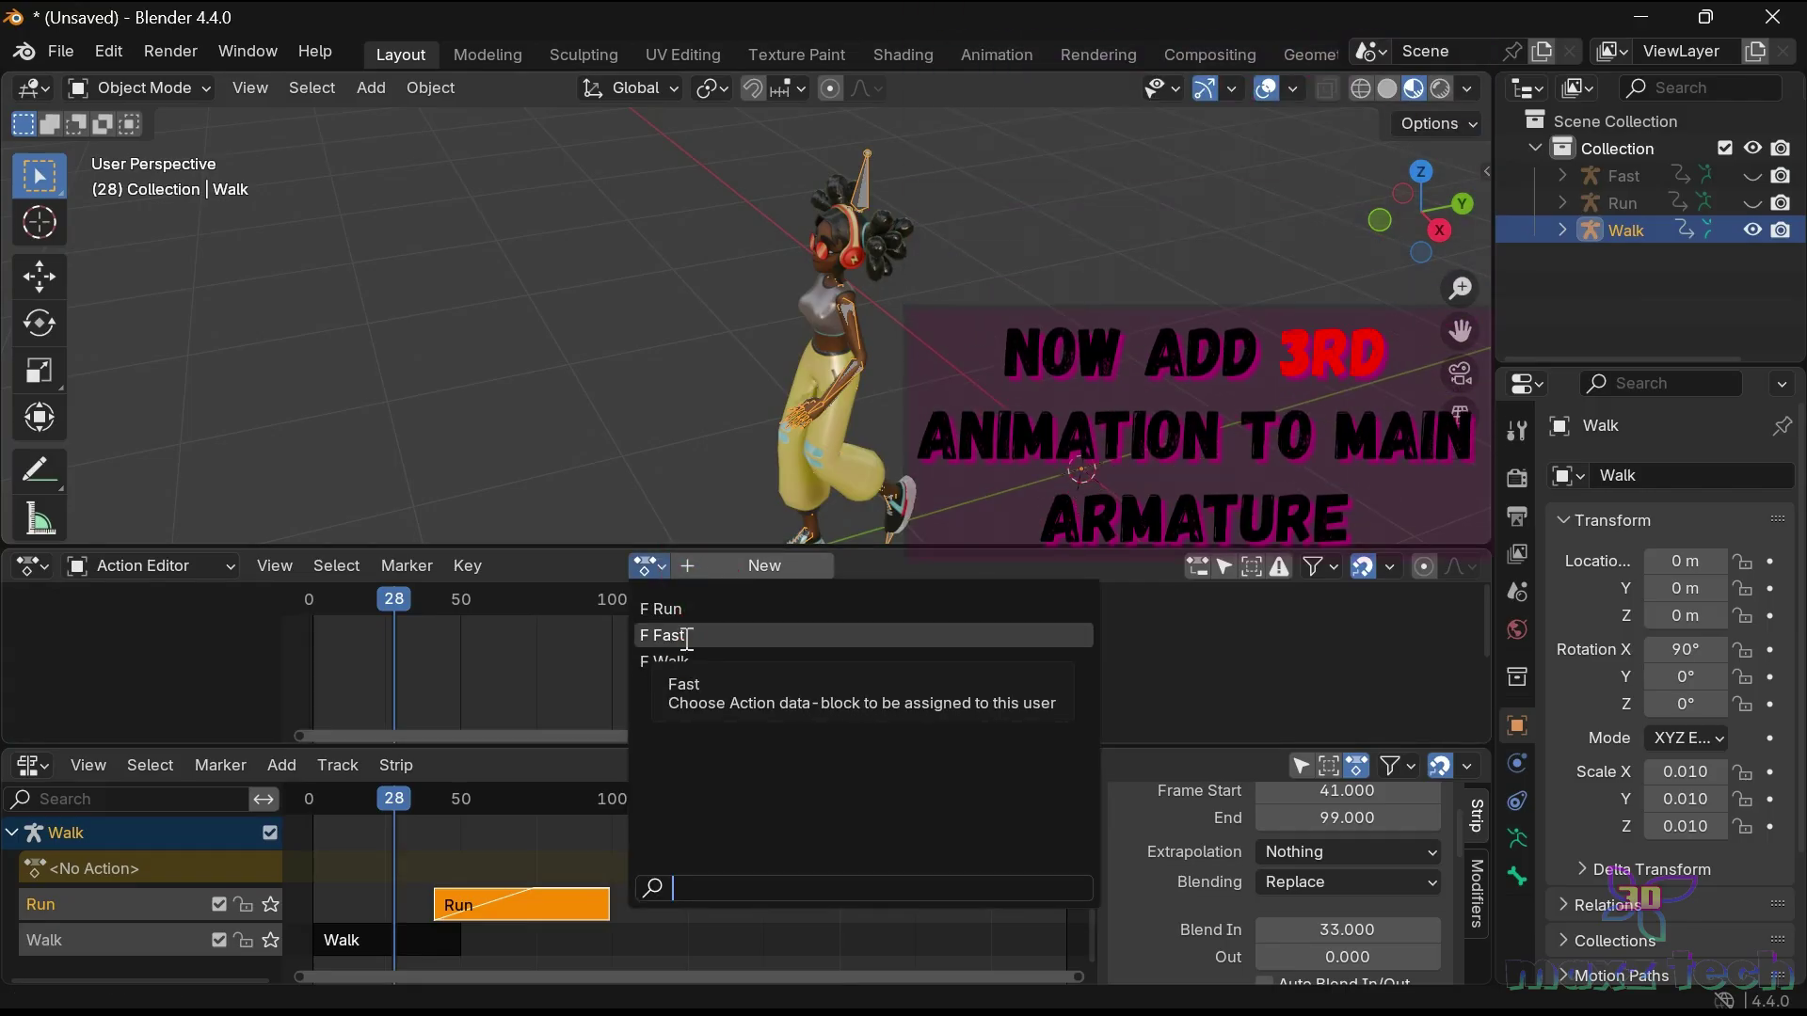
pyautogui.click(687, 637)
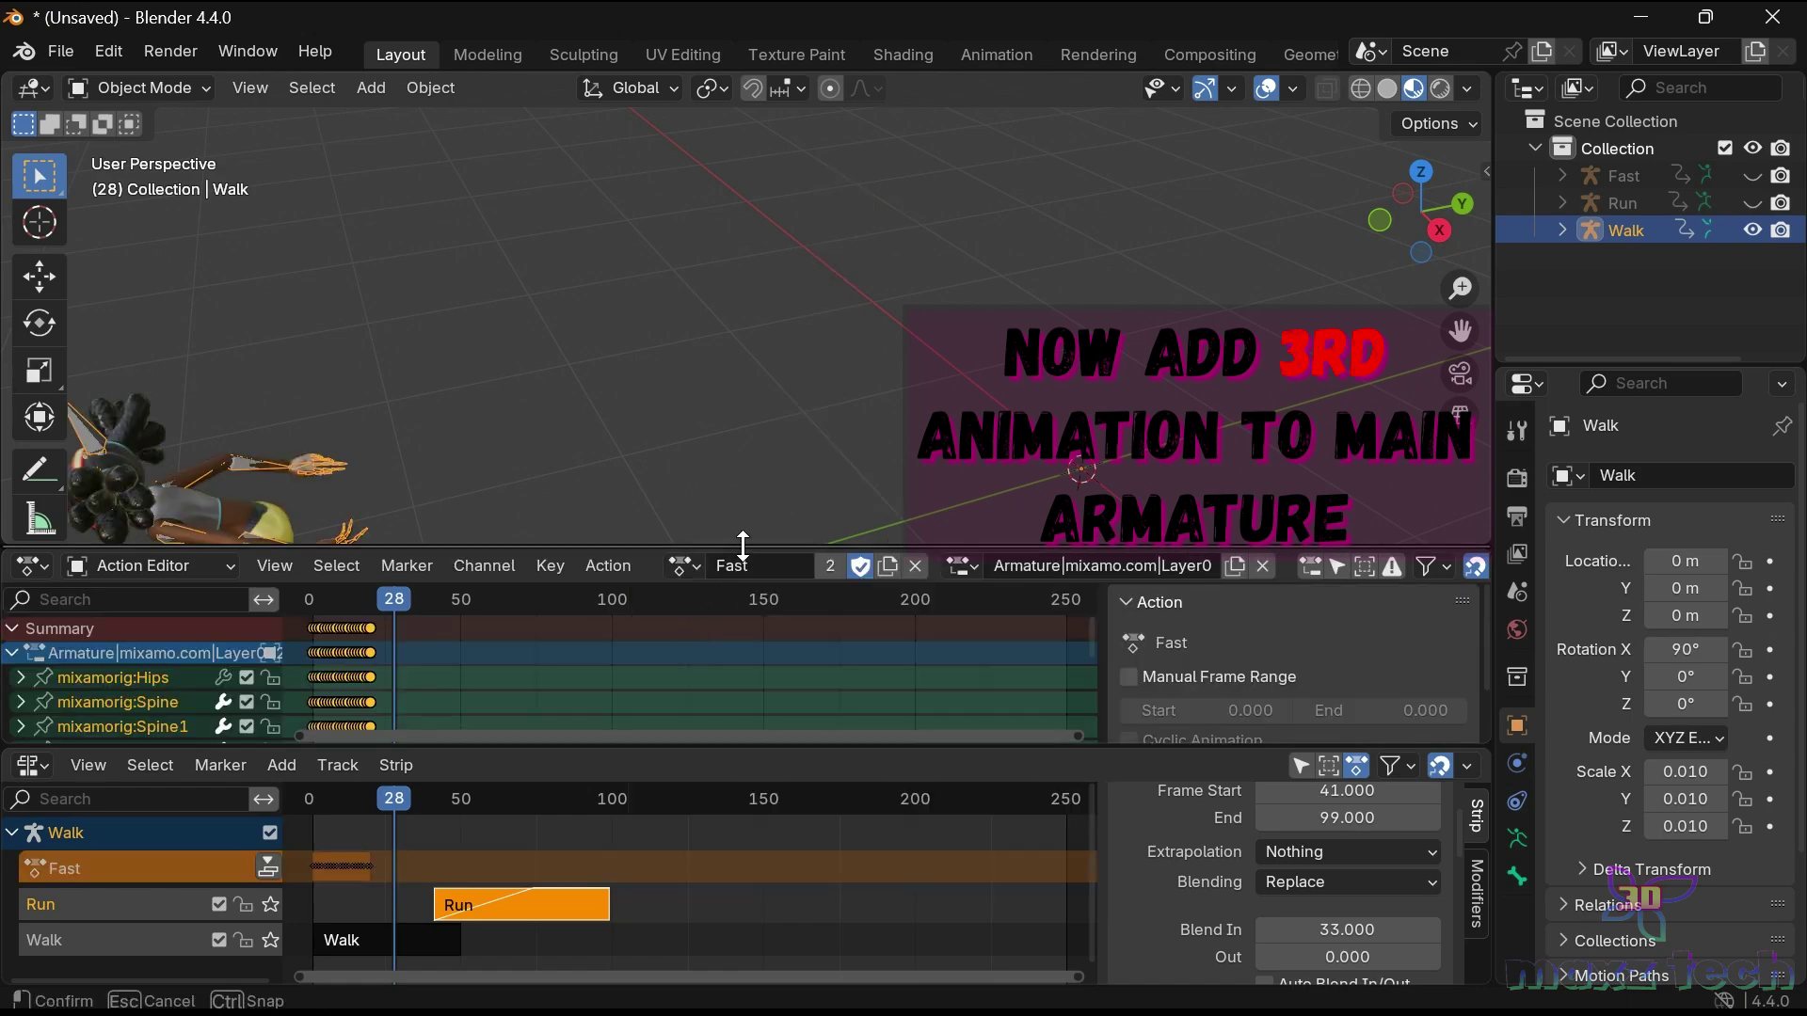
pyautogui.moveTo(740, 549); pyautogui.dragTo(744, 489)
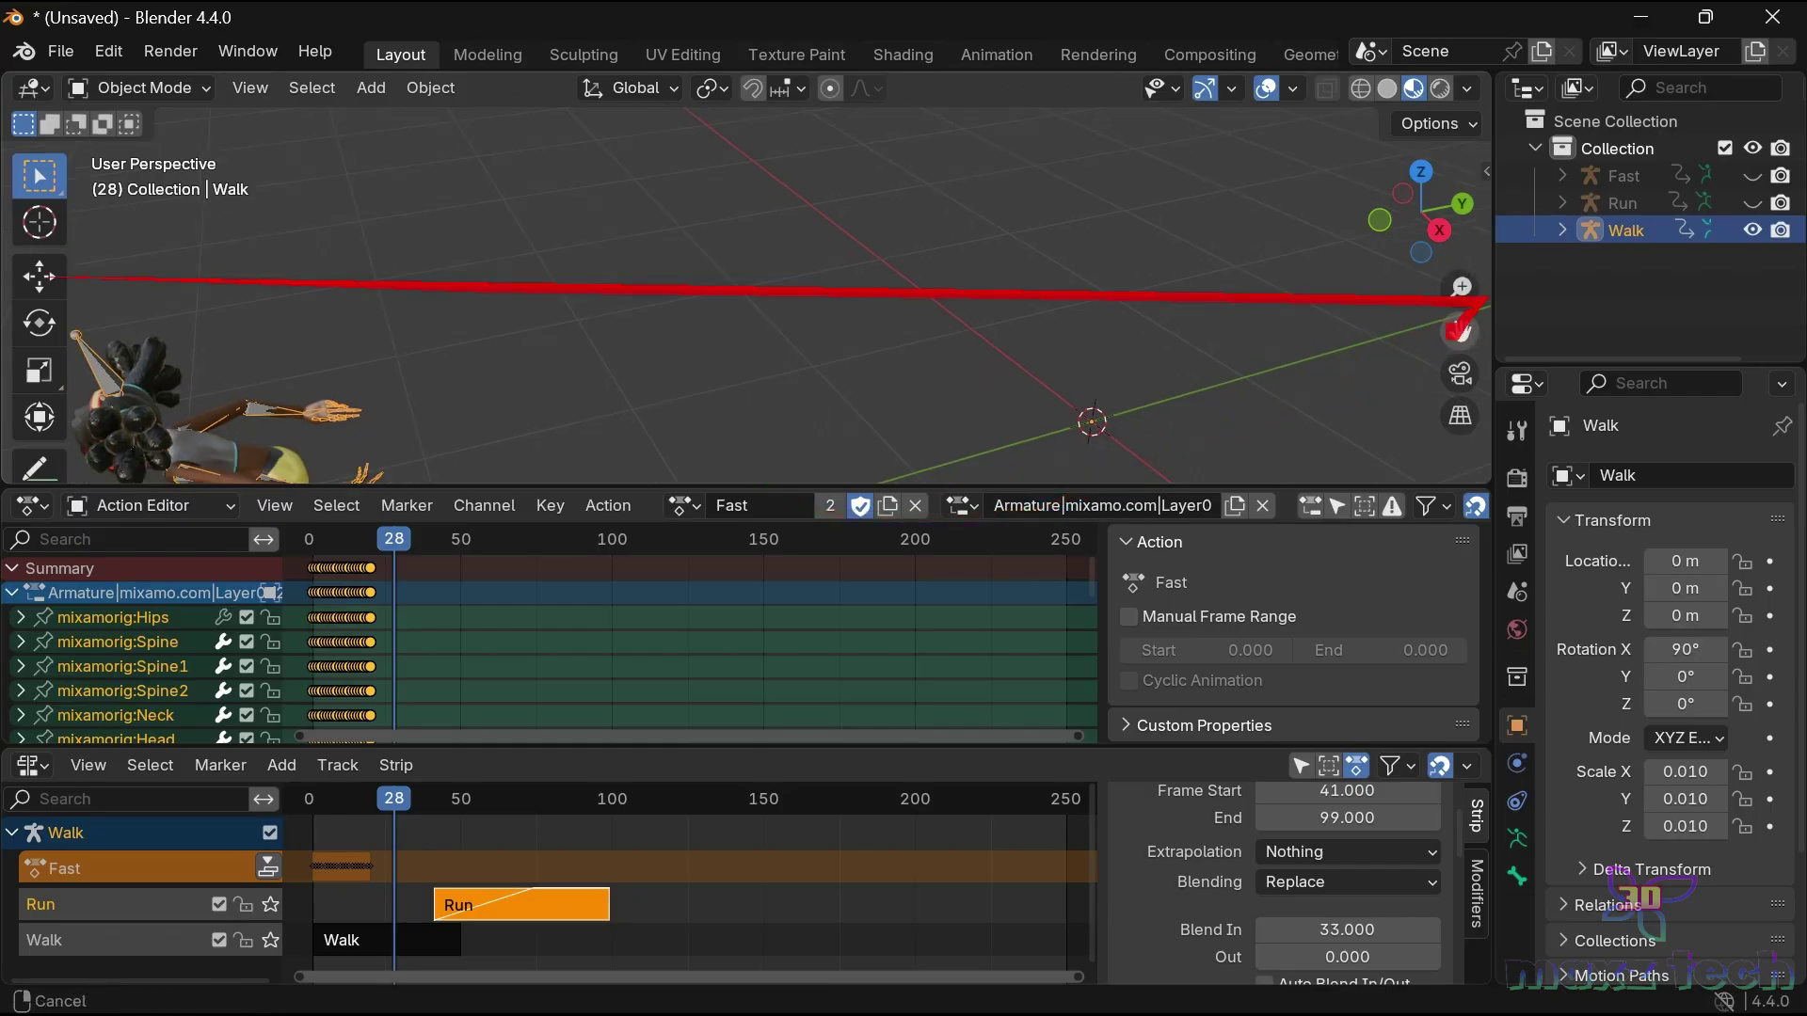
pyautogui.moveTo(1460, 330); pyautogui.dragTo(1759, 128)
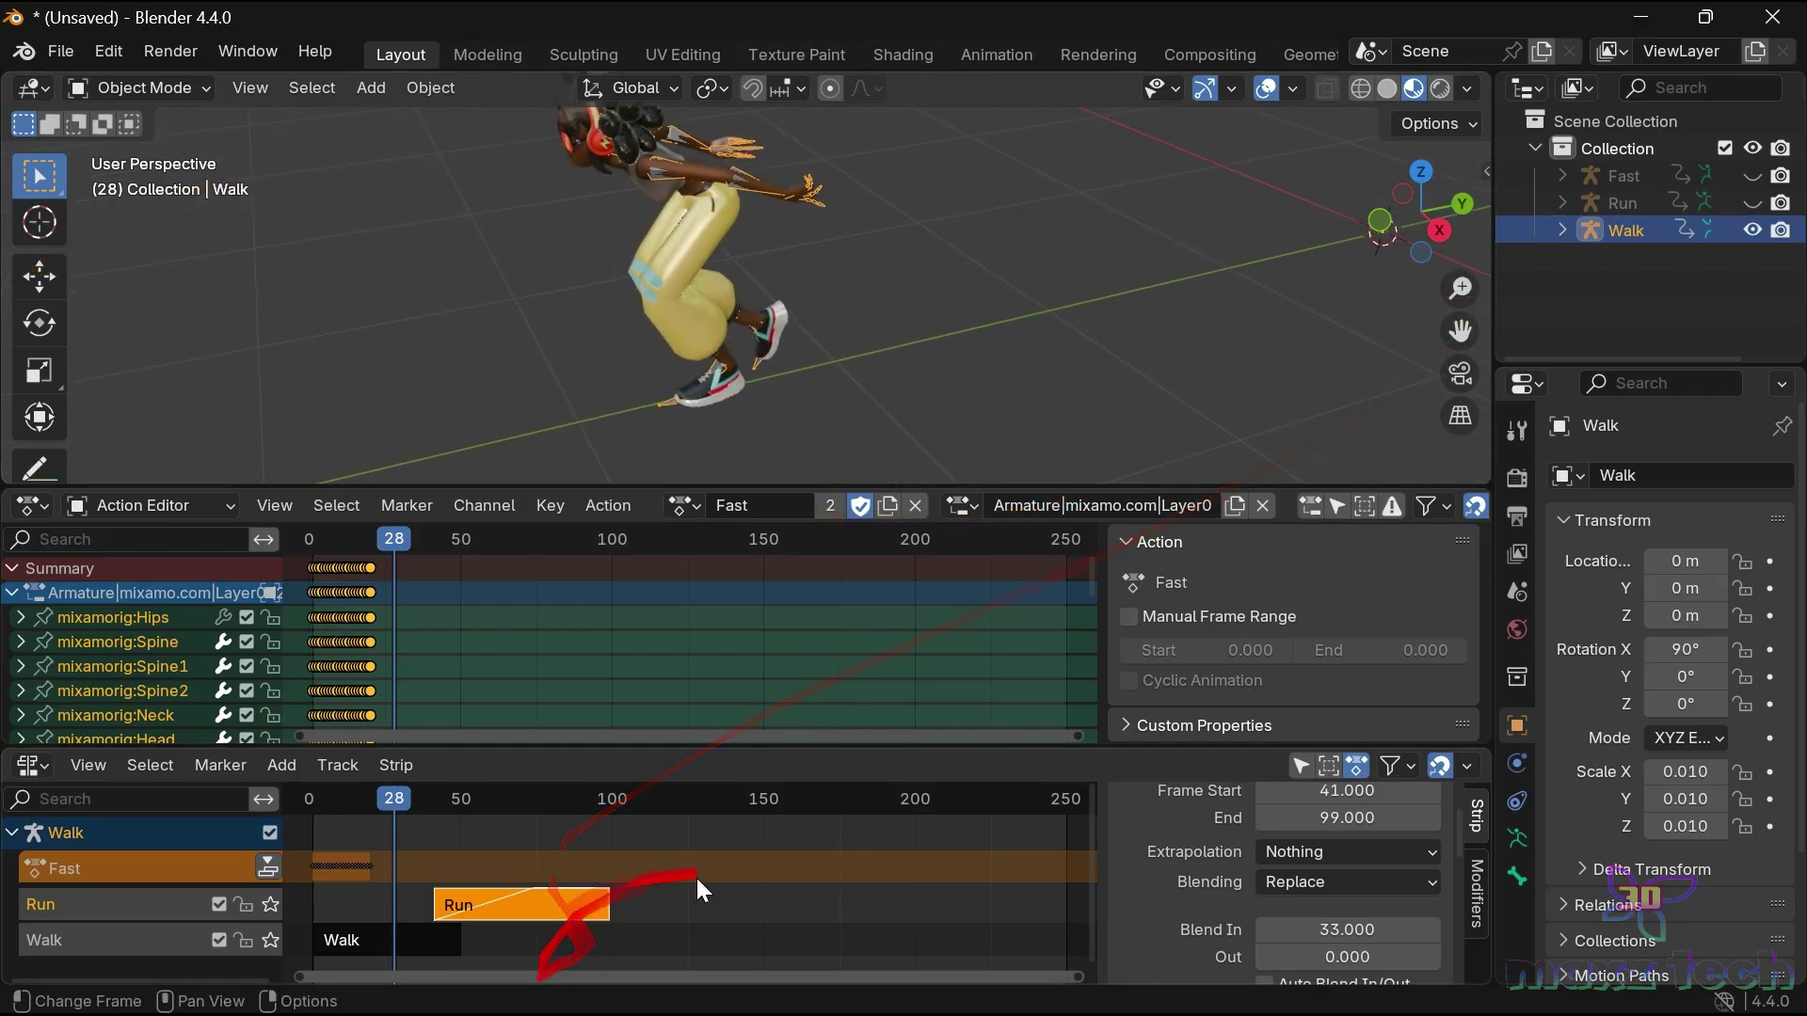
pyautogui.moveTo(868, 754); pyautogui.dragTo(867, 697)
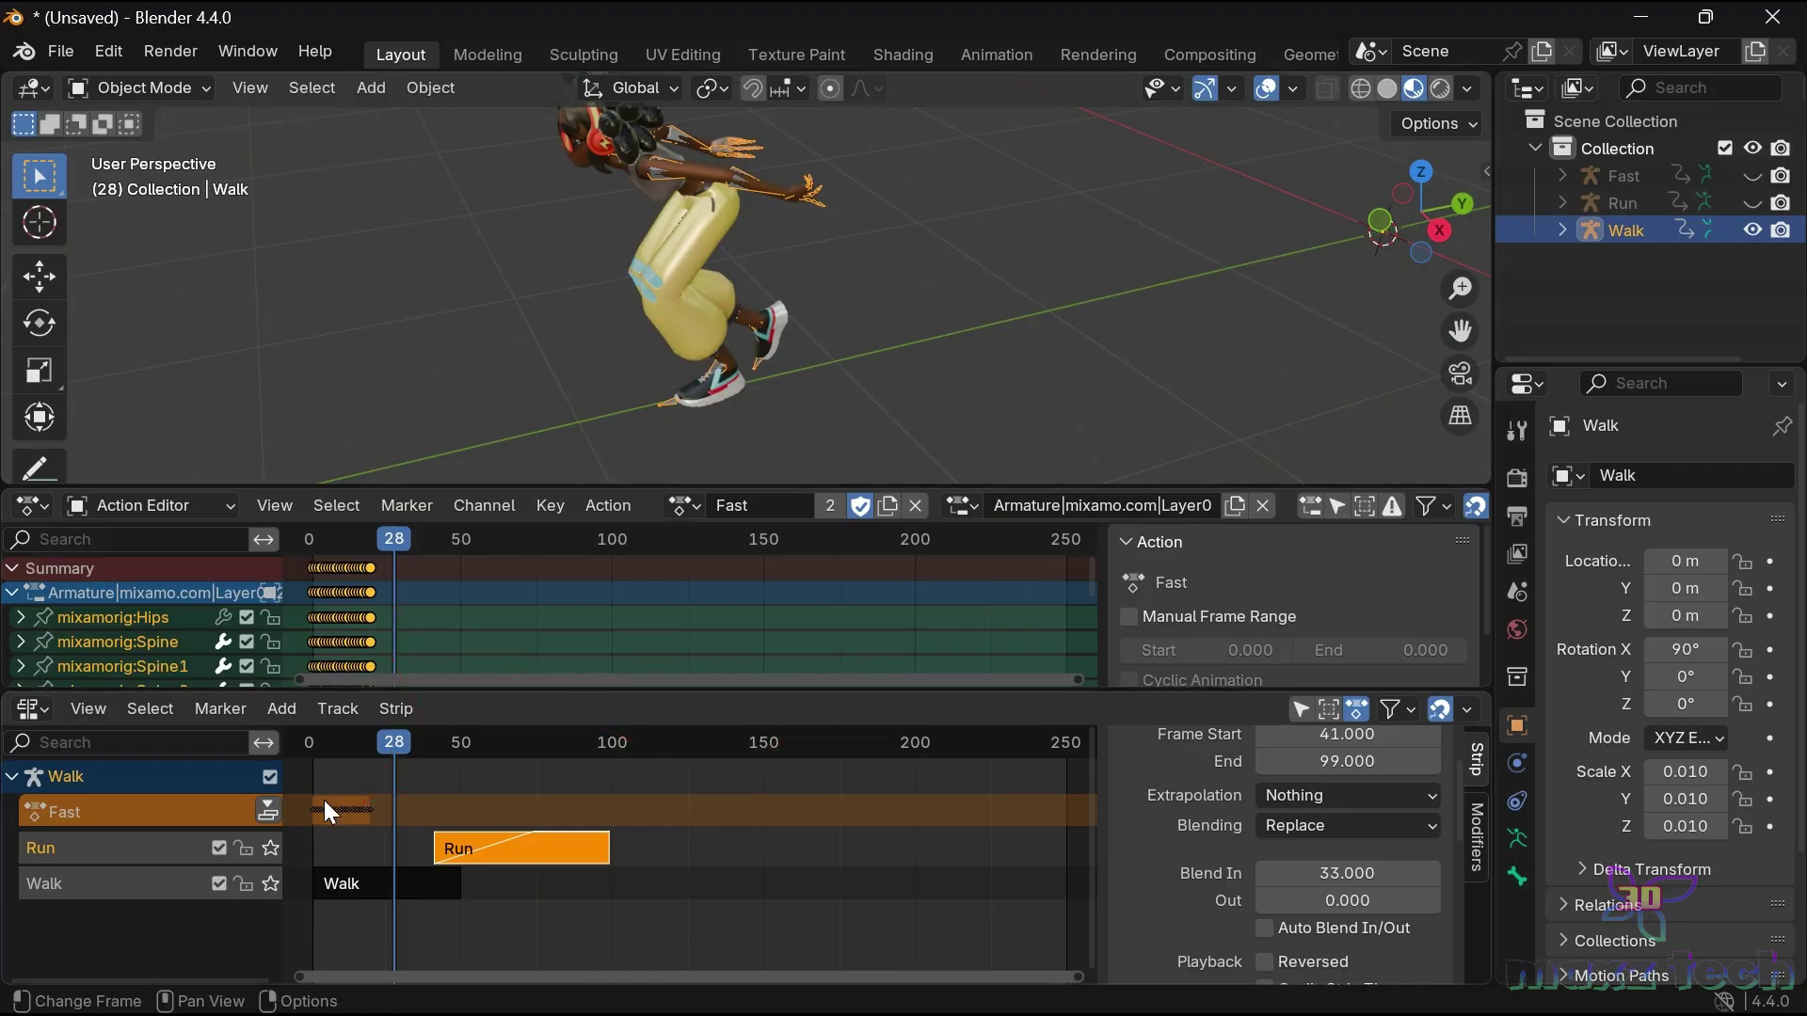
pyautogui.moveTo(314, 749)
pyautogui.mouseDown()
pyautogui.moveTo(631, 751)
pyautogui.moveTo(595, 753)
pyautogui.mouseUp()
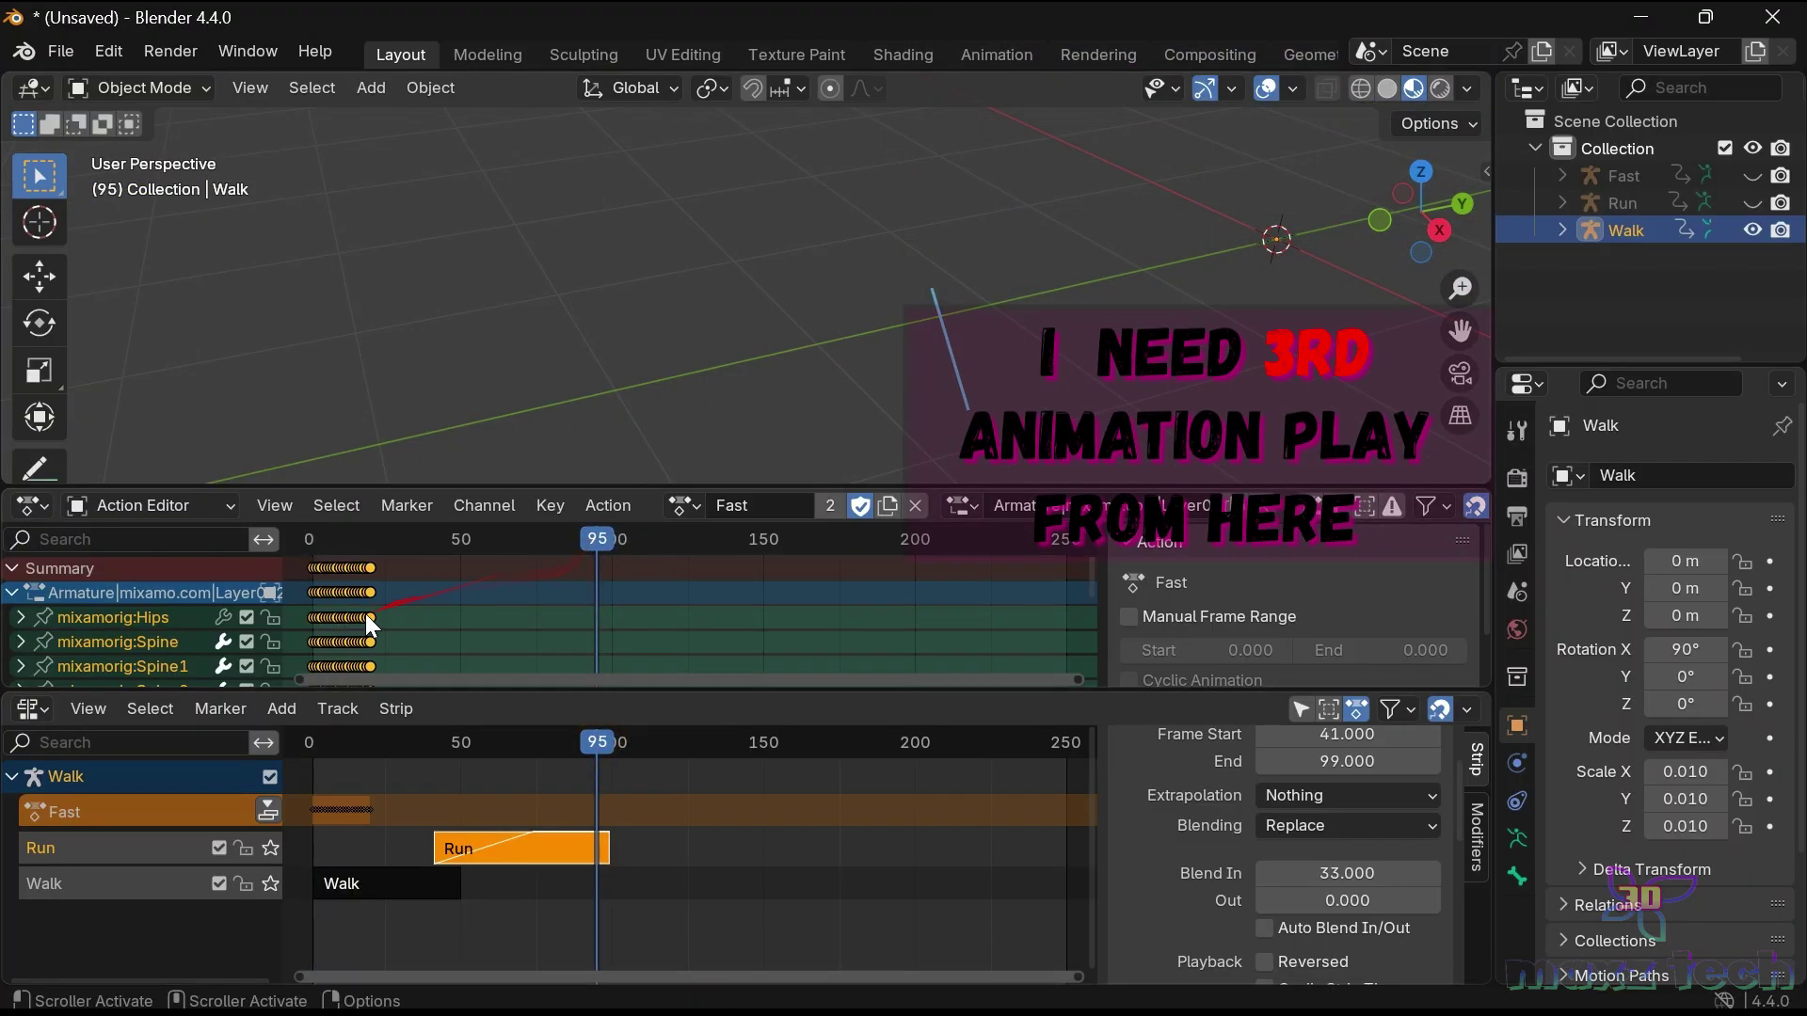
# Shift all Fast keyframes 94 frames later so they start at frame 95.
pyautogui.press('g')
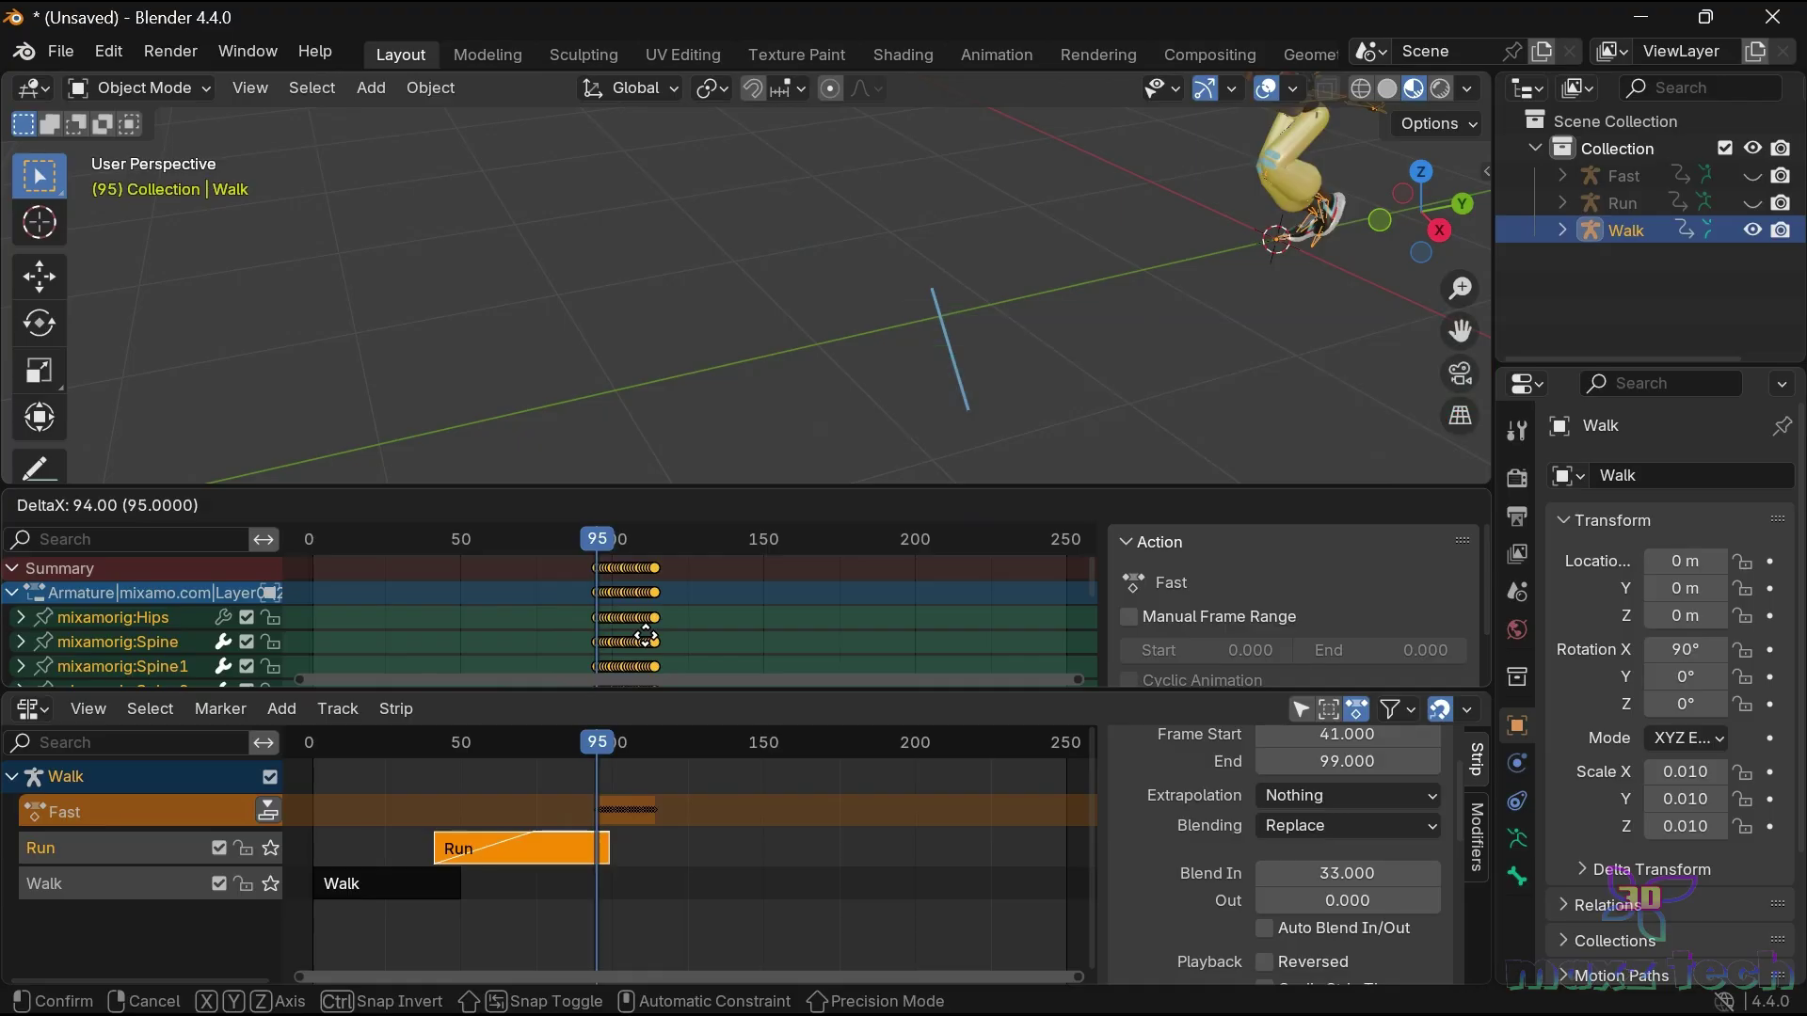
pyautogui.click(646, 636)
pyautogui.click(670, 891)
pyautogui.moveTo(589, 743)
pyautogui.mouseDown()
pyautogui.moveTo(573, 783)
pyautogui.moveTo(606, 782)
pyautogui.moveTo(320, 805)
pyautogui.moveTo(612, 846)
pyautogui.moveTo(597, 849)
pyautogui.mouseUp()
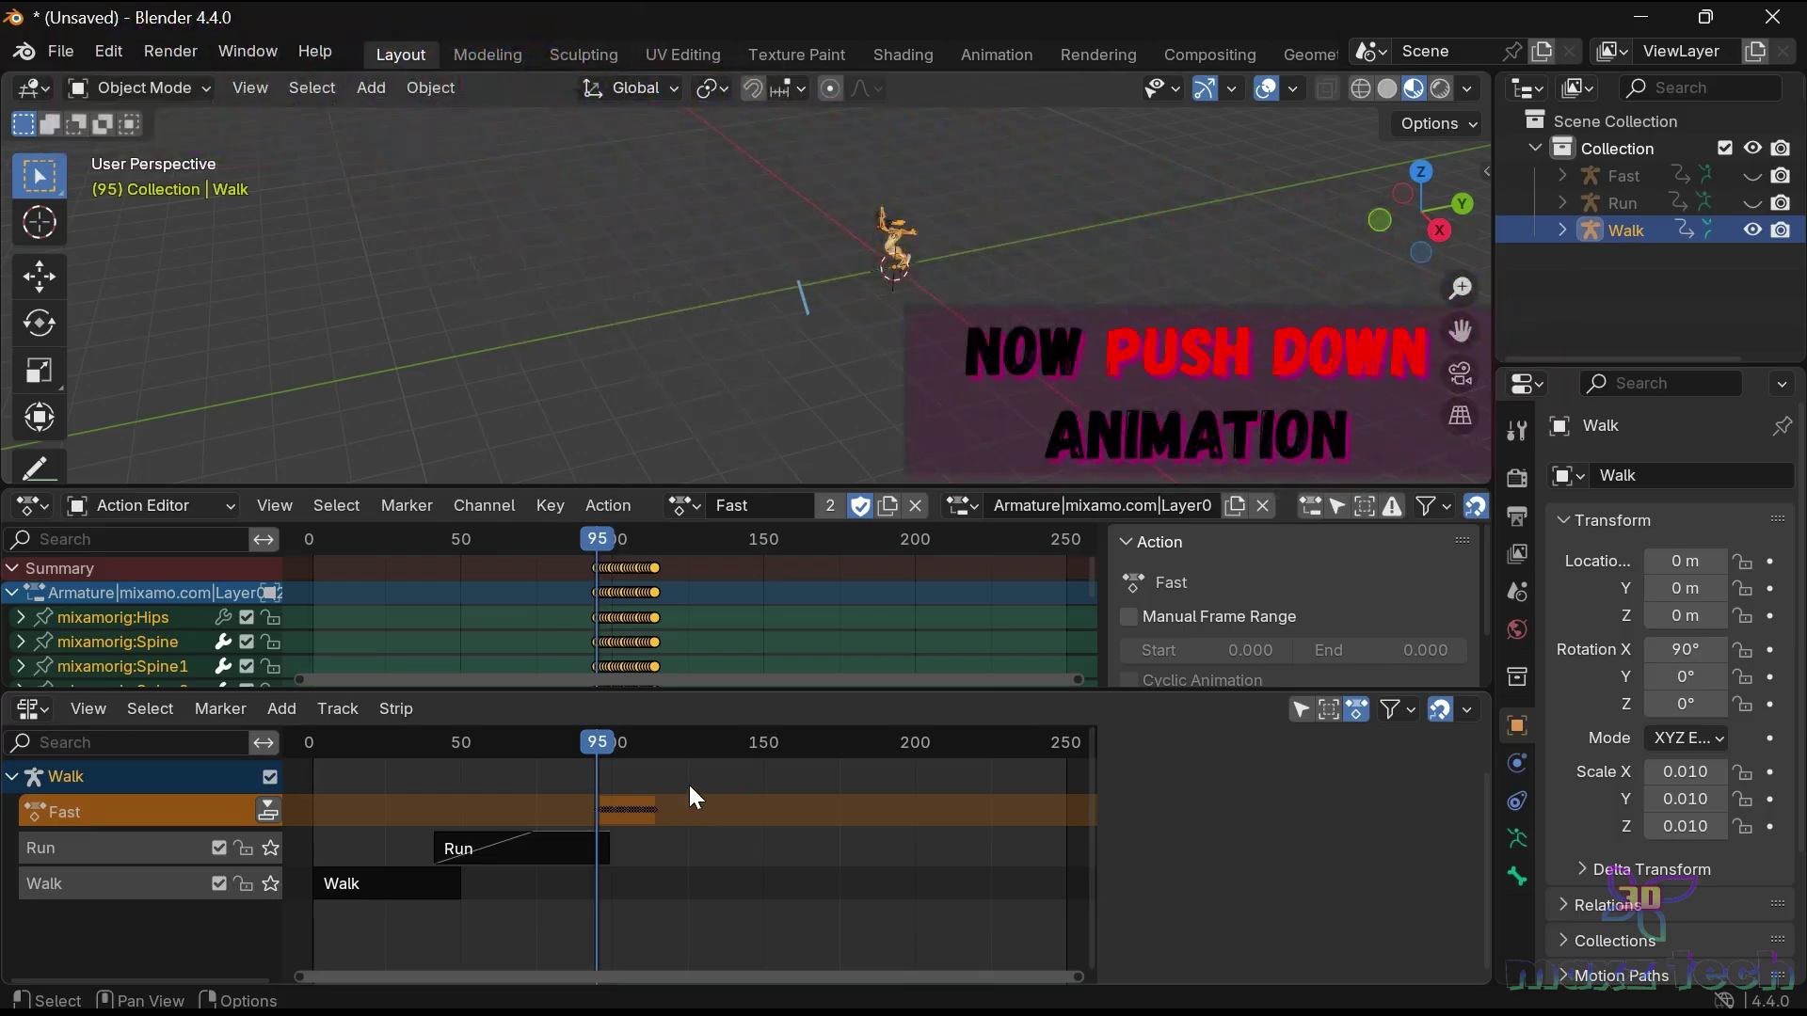
# Push the Fast action down into an NLA strip spanning frames 95–114.
pyautogui.click(613, 506)
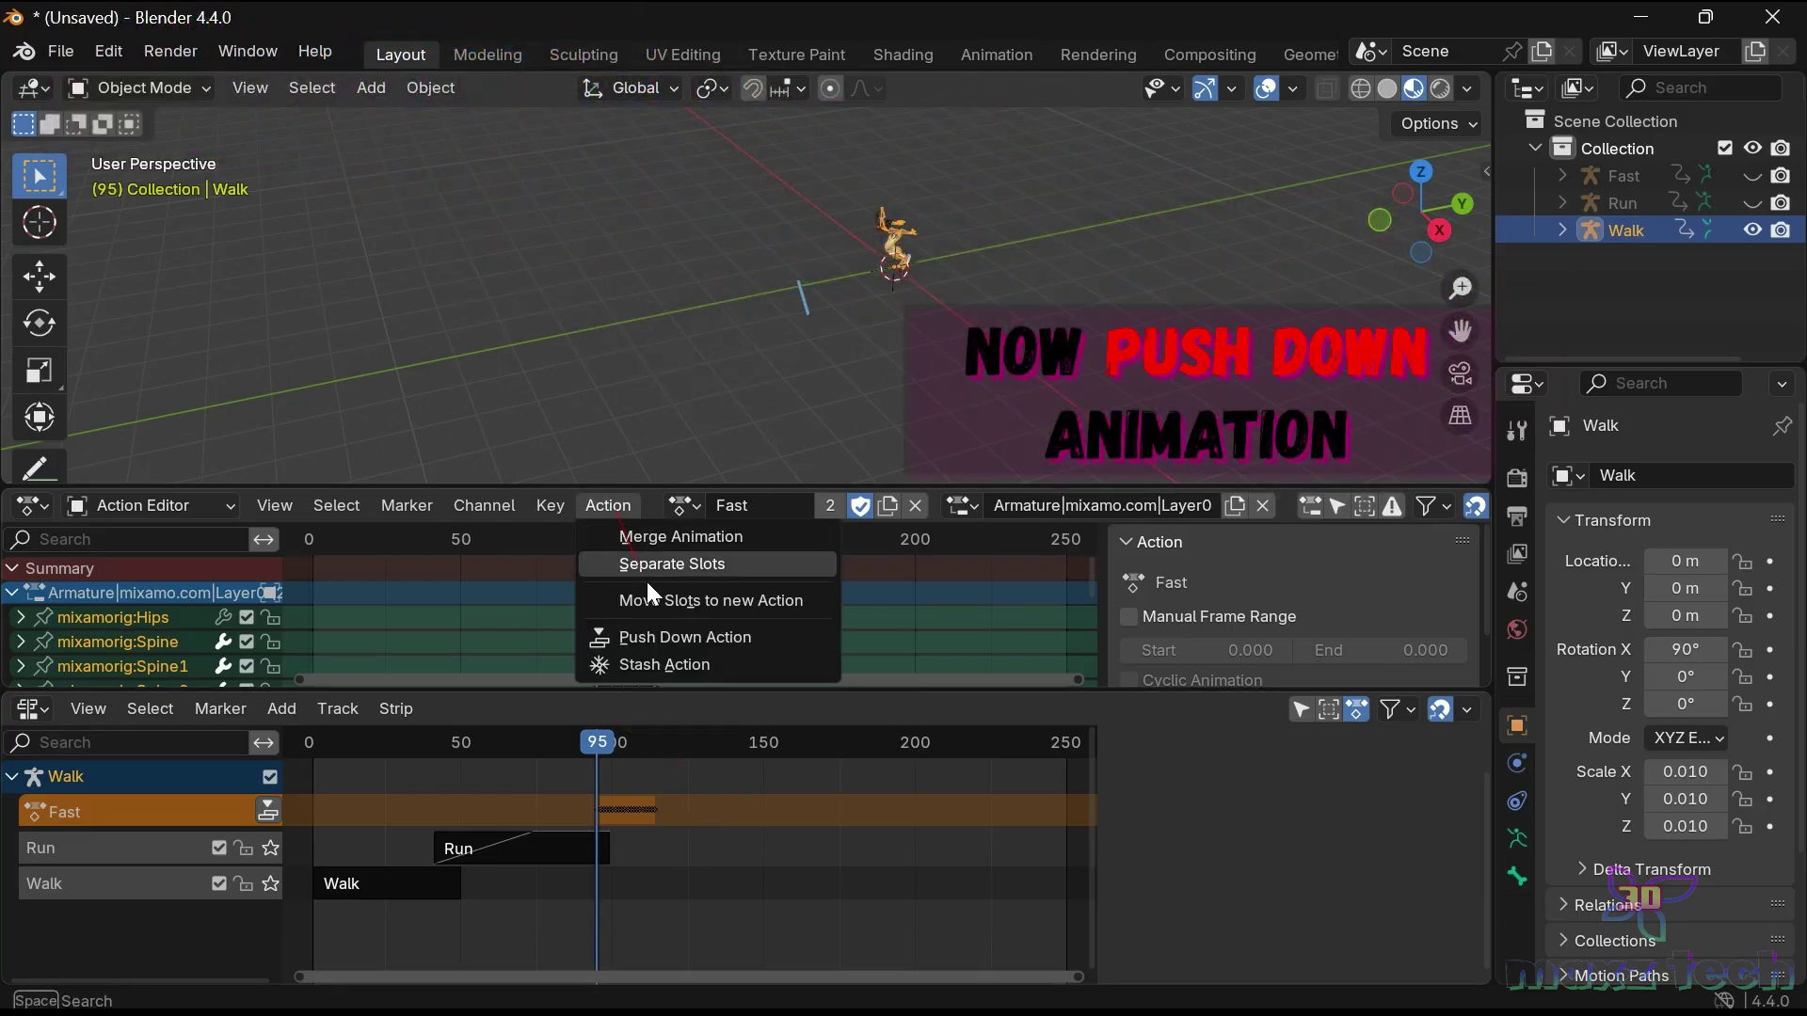
pyautogui.click(662, 628)
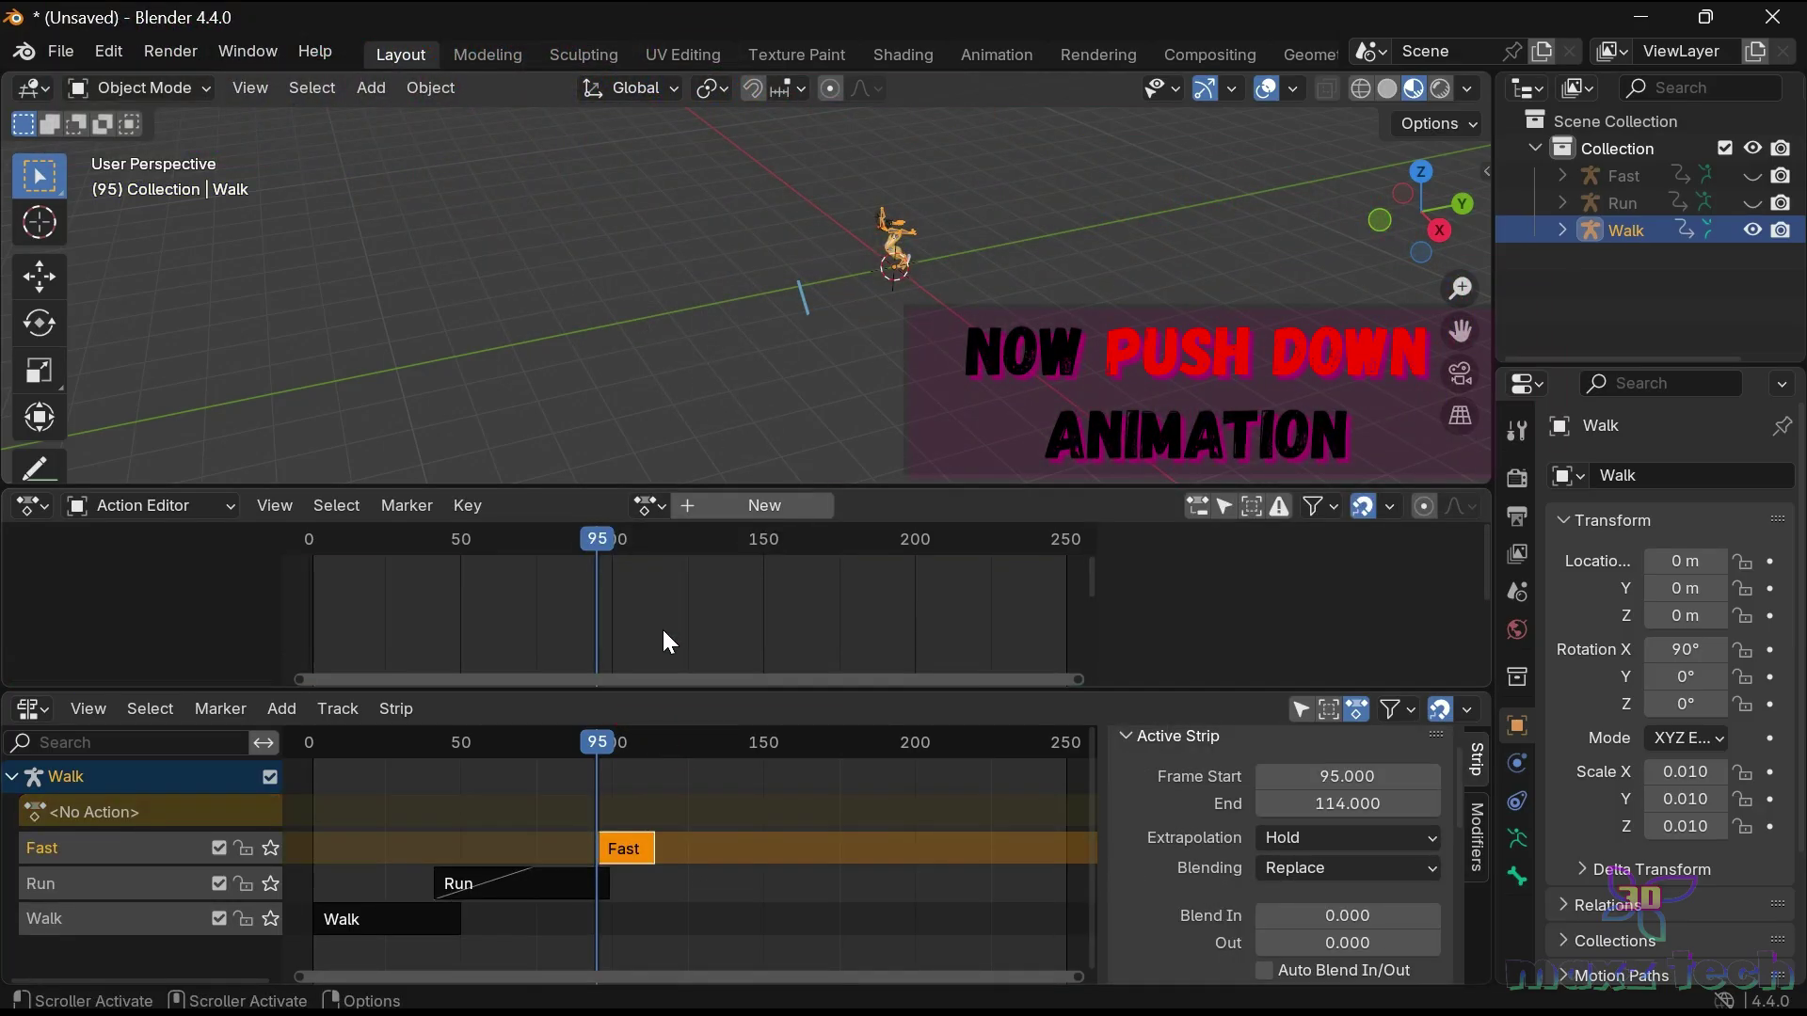
pyautogui.moveTo(584, 745)
pyautogui.mouseDown()
pyautogui.moveTo(475, 776)
pyautogui.moveTo(691, 800)
pyautogui.moveTo(562, 820)
pyautogui.moveTo(646, 821)
pyautogui.moveTo(573, 826)
pyautogui.moveTo(621, 828)
pyautogui.moveTo(591, 837)
pyautogui.mouseUp()
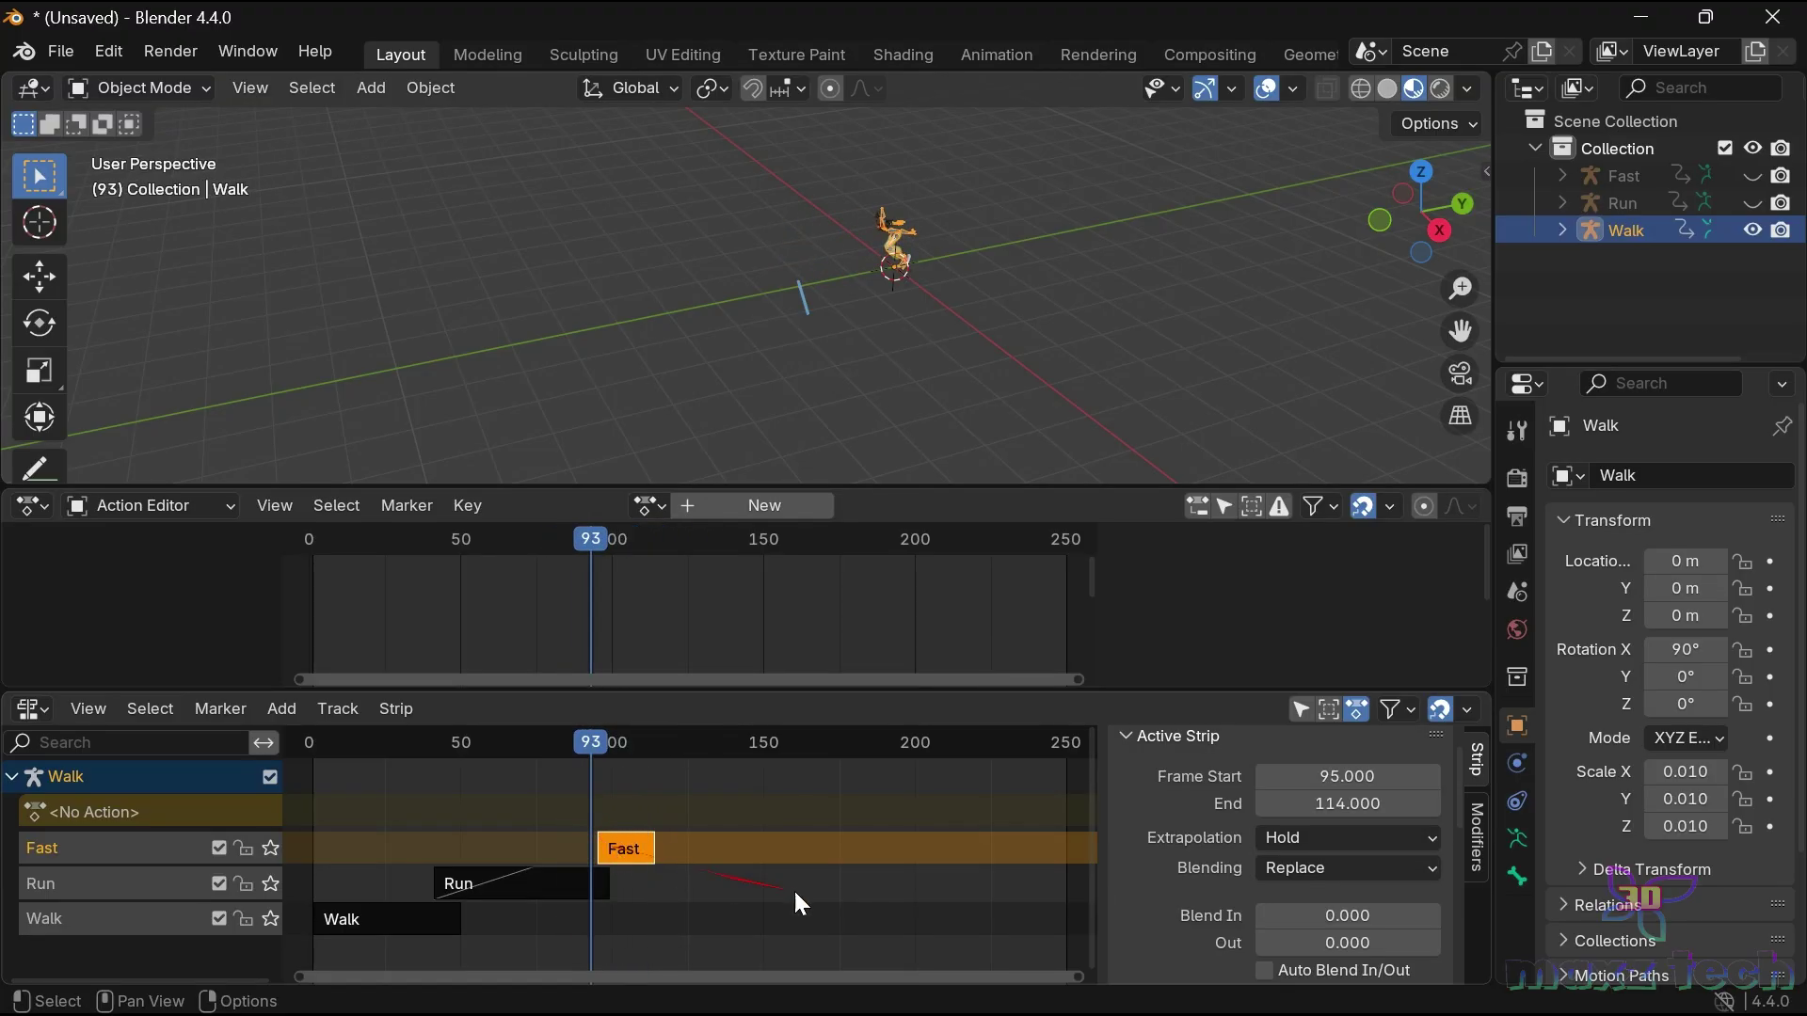
# Set the Fast strip's extrapolation to Nothing and play the animation from the start.
pyautogui.scroll(-1, 1345, 839)
pyautogui.scroll(1, 1350, 839)
pyautogui.click(1352, 839)
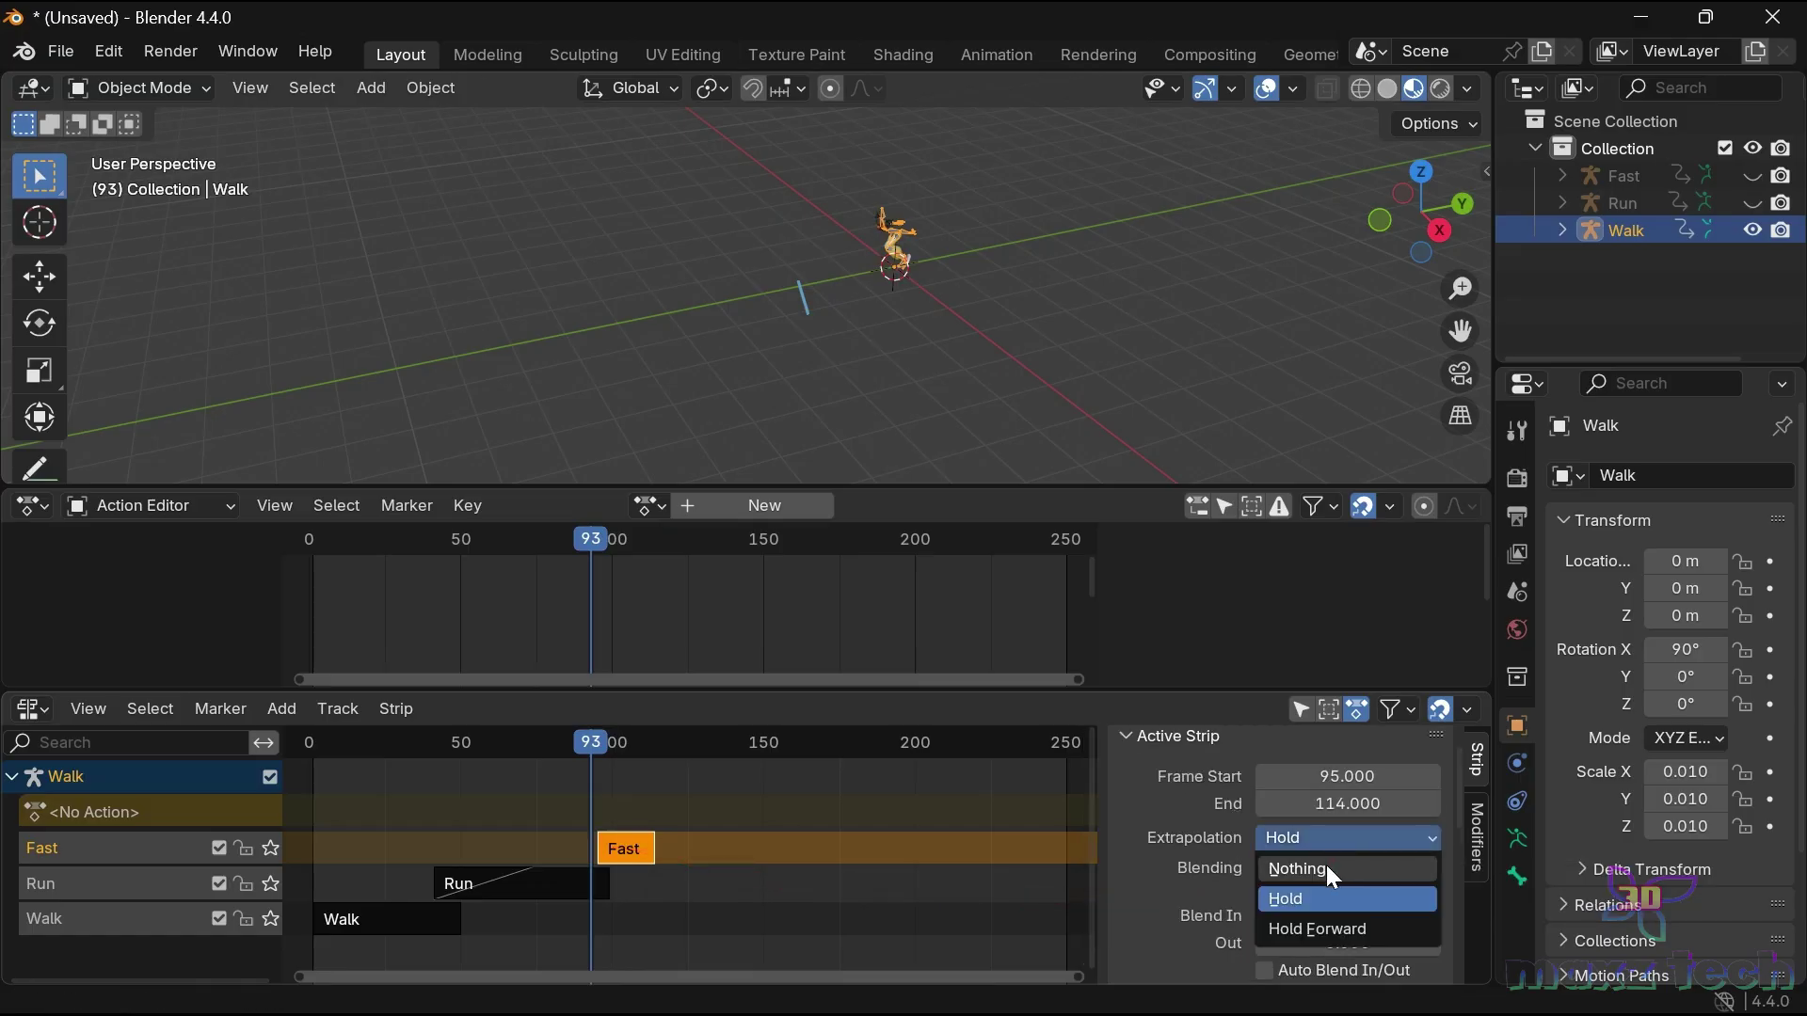
pyautogui.click(1325, 867)
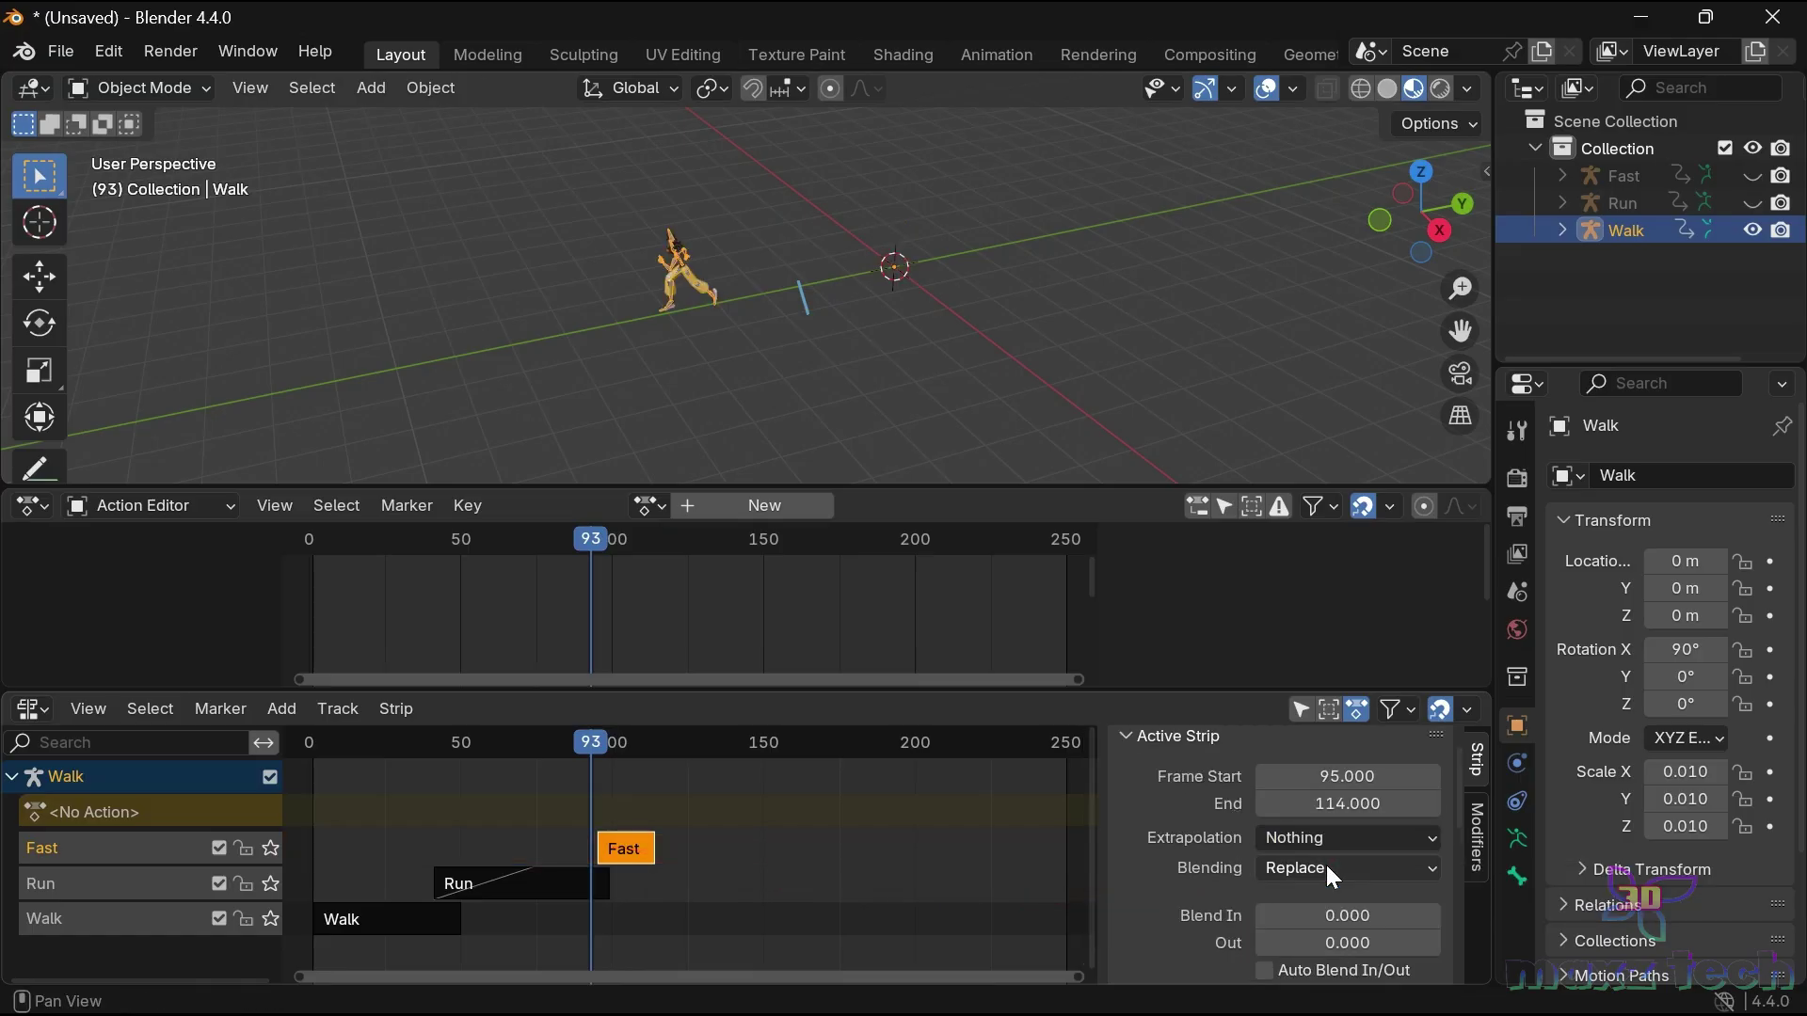
pyautogui.click(301, 741)
pyautogui.press('space')
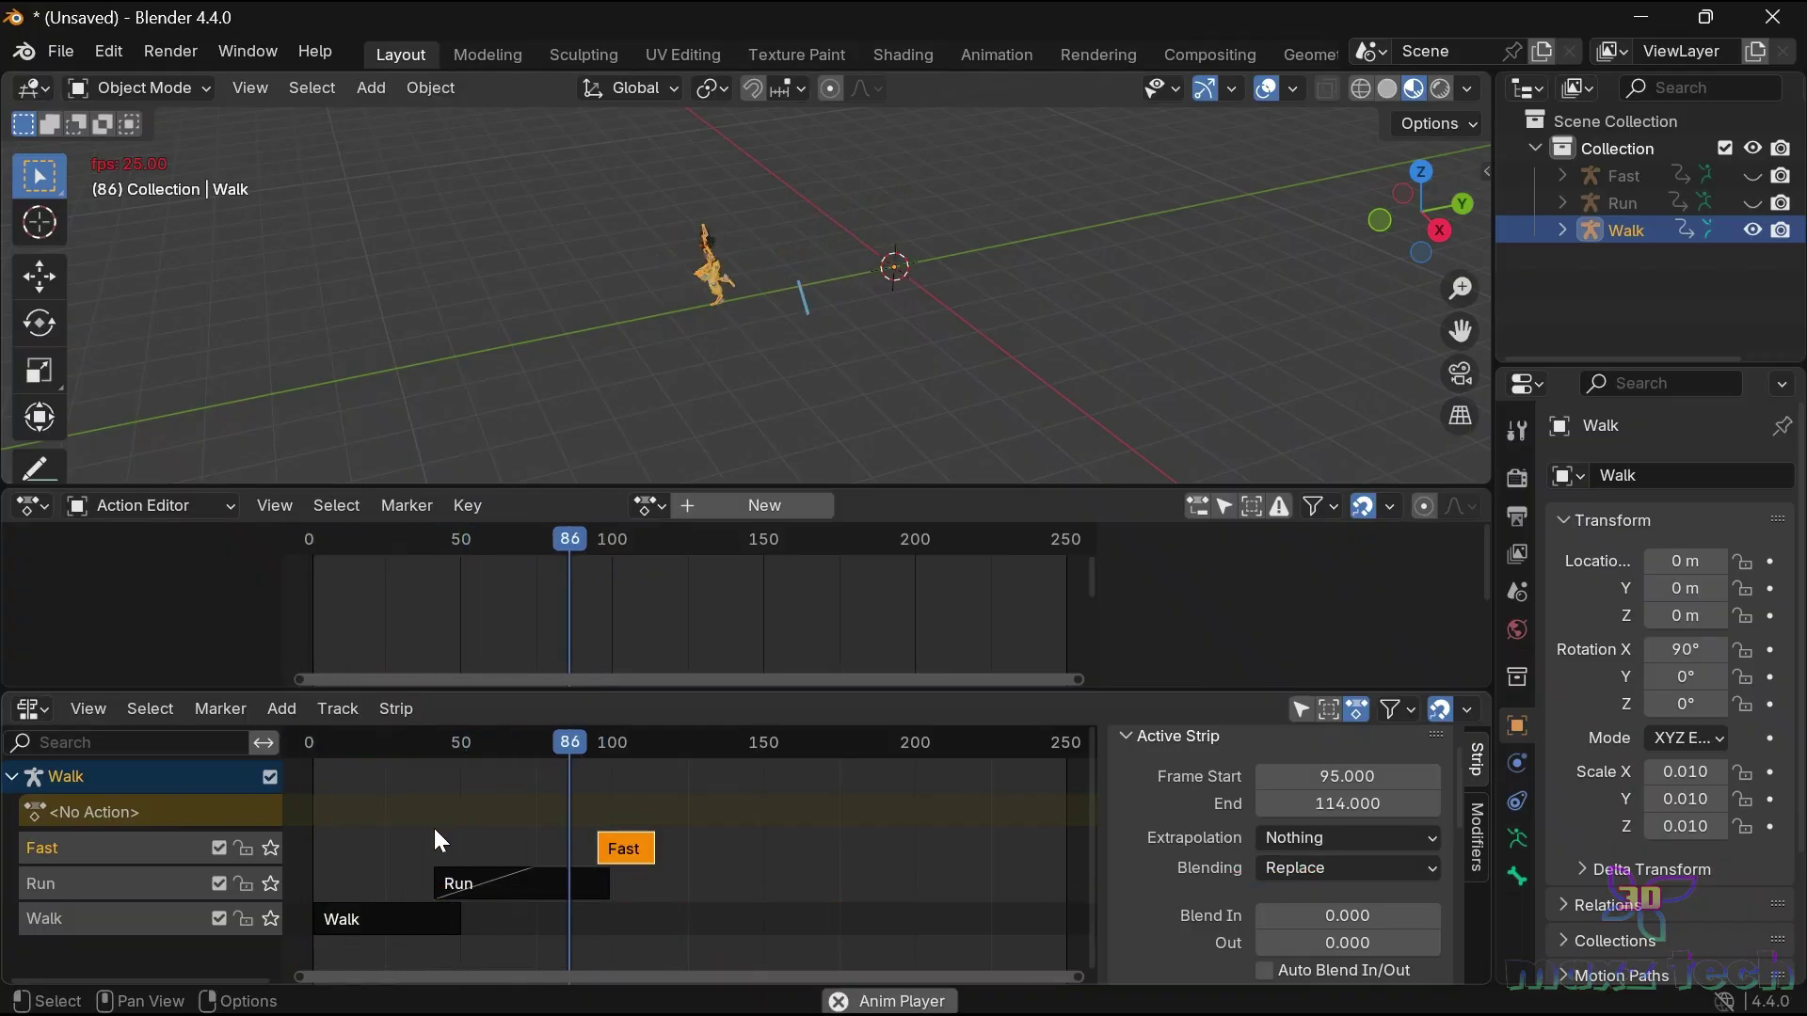
pyautogui.press('space')
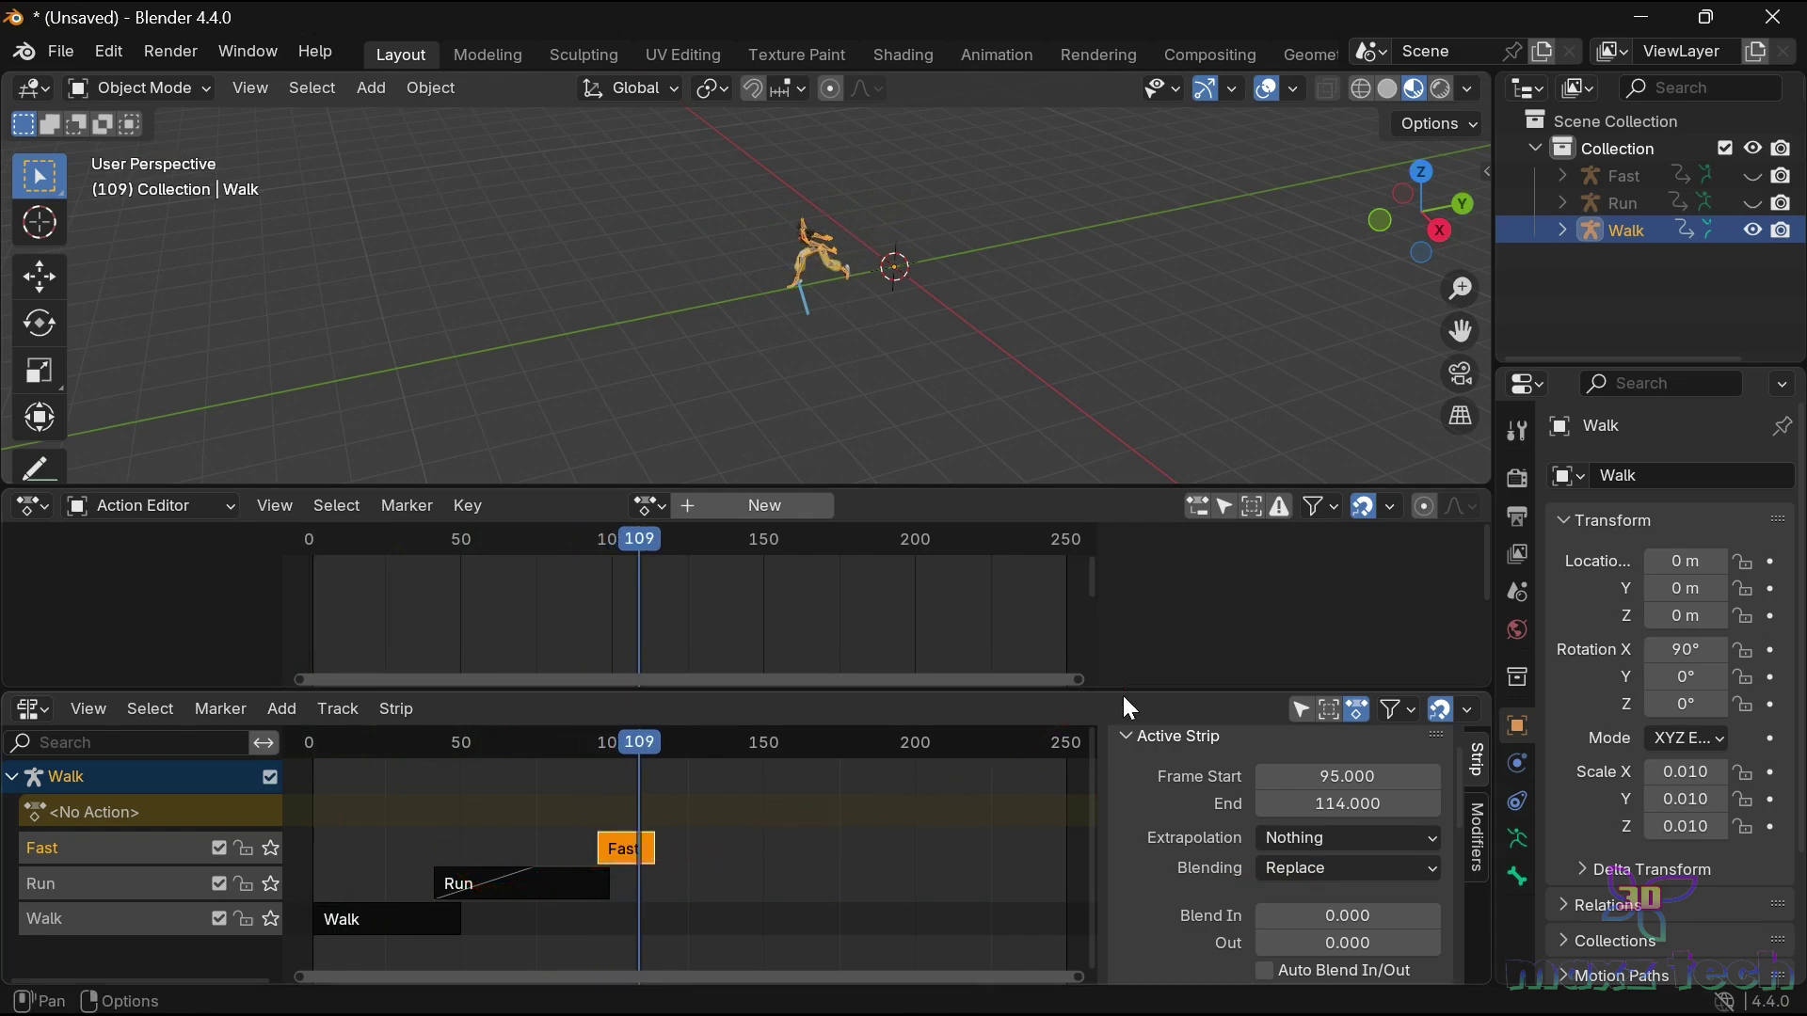
# Extend the Fast strip's action clip end from frame 114 to 142, then scrub the Run-to-Fast transition.
pyautogui.moveTo(1125, 692); pyautogui.dragTo(1124, 612)
pyautogui.scroll(-3, 1184, 783)
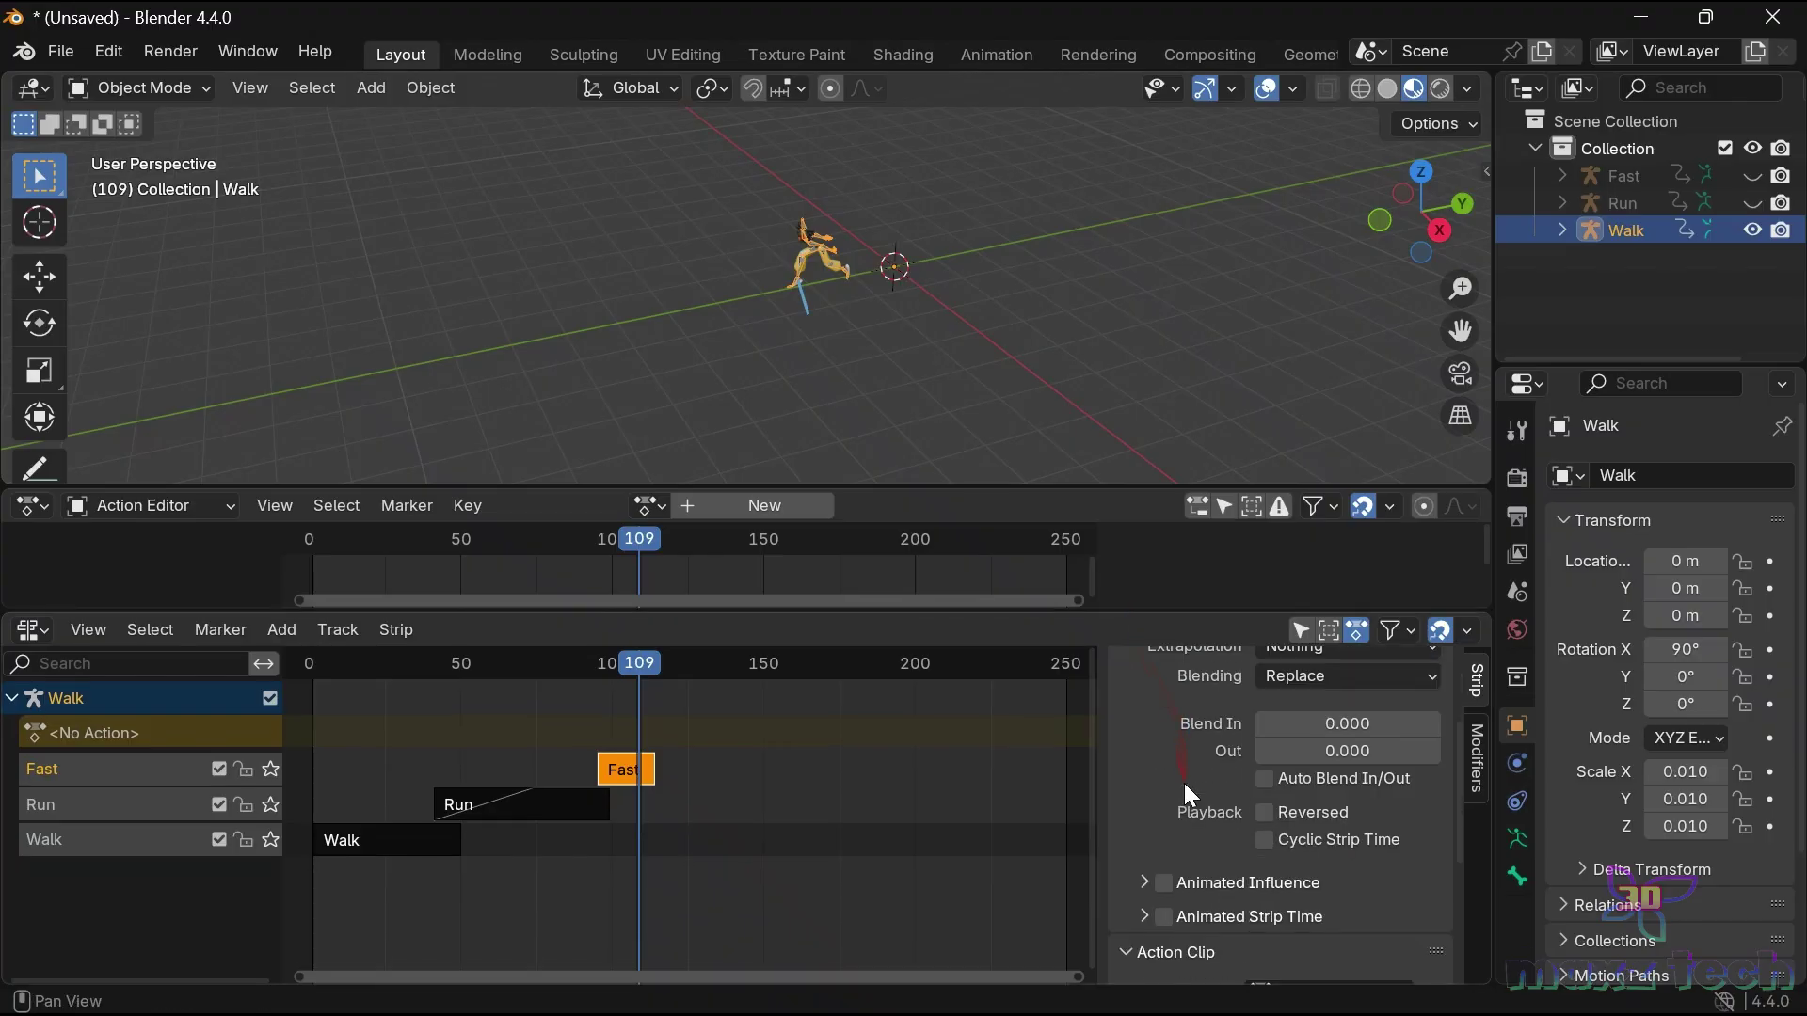
pyautogui.scroll(-2, 1184, 783)
pyautogui.scroll(-2, 1182, 795)
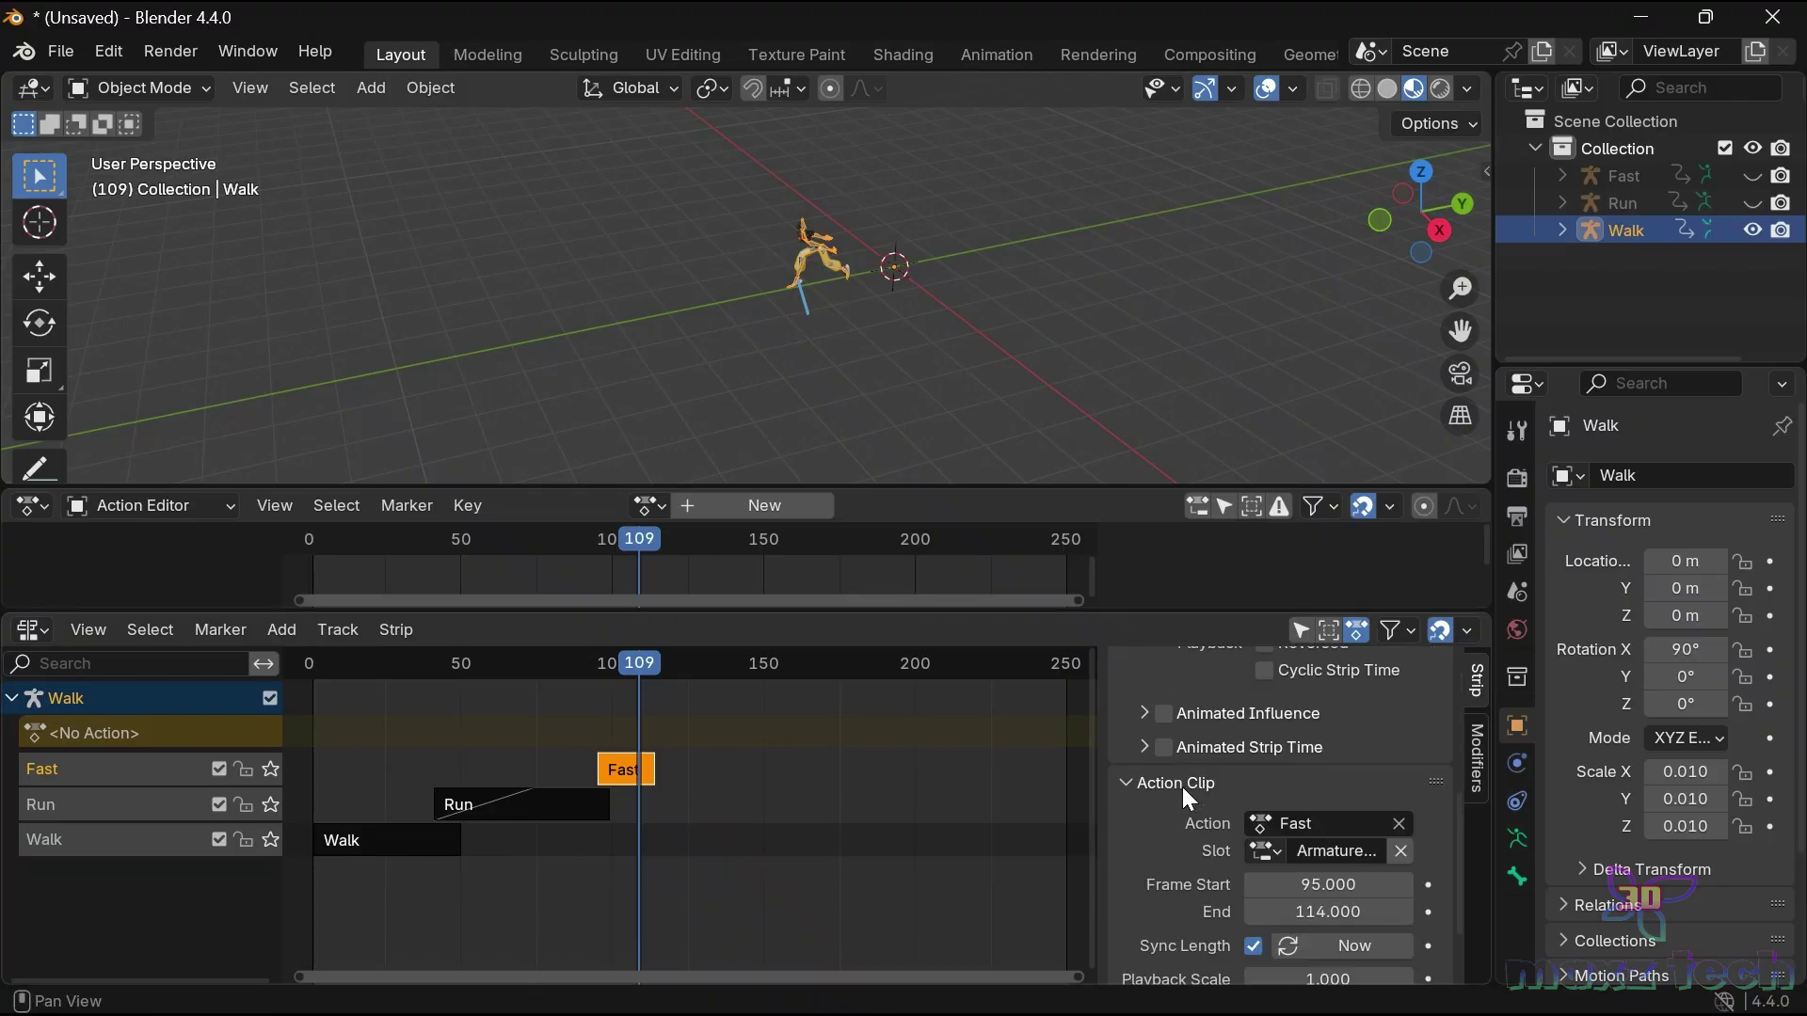
pyautogui.scroll(-3, 1182, 786)
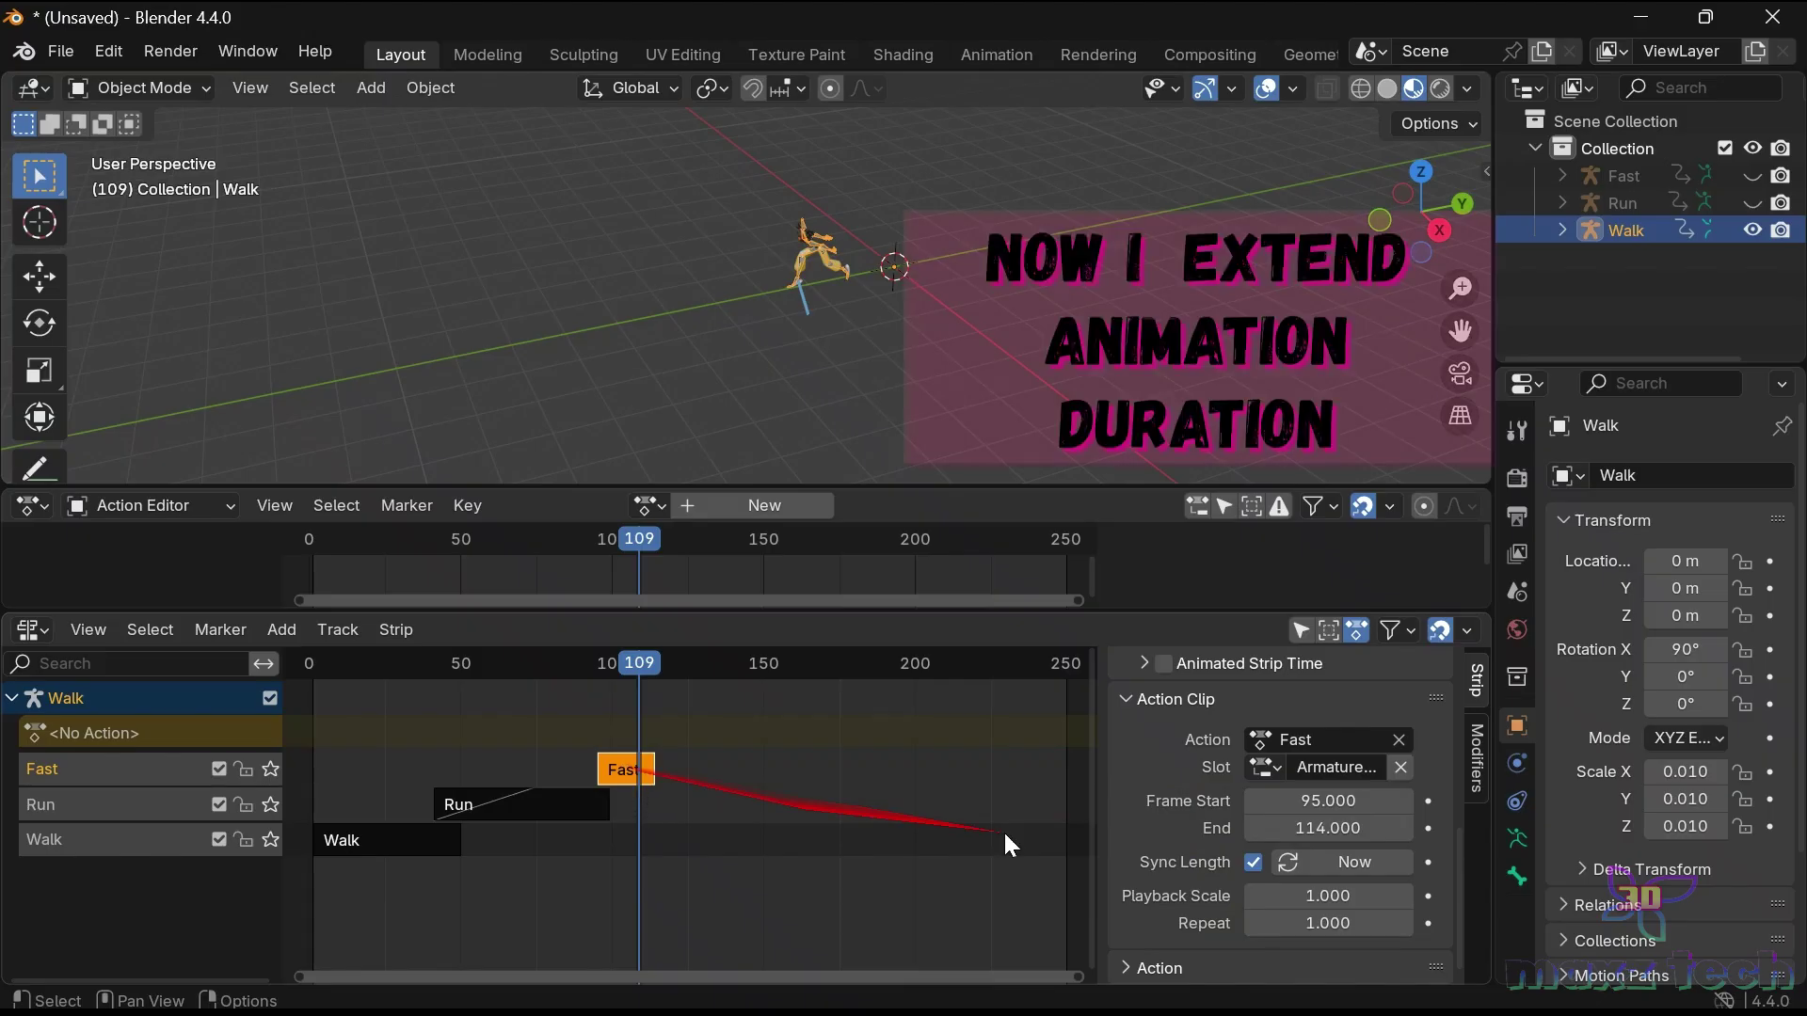
pyautogui.moveTo(1318, 828); pyautogui.dragTo(1428, 828)
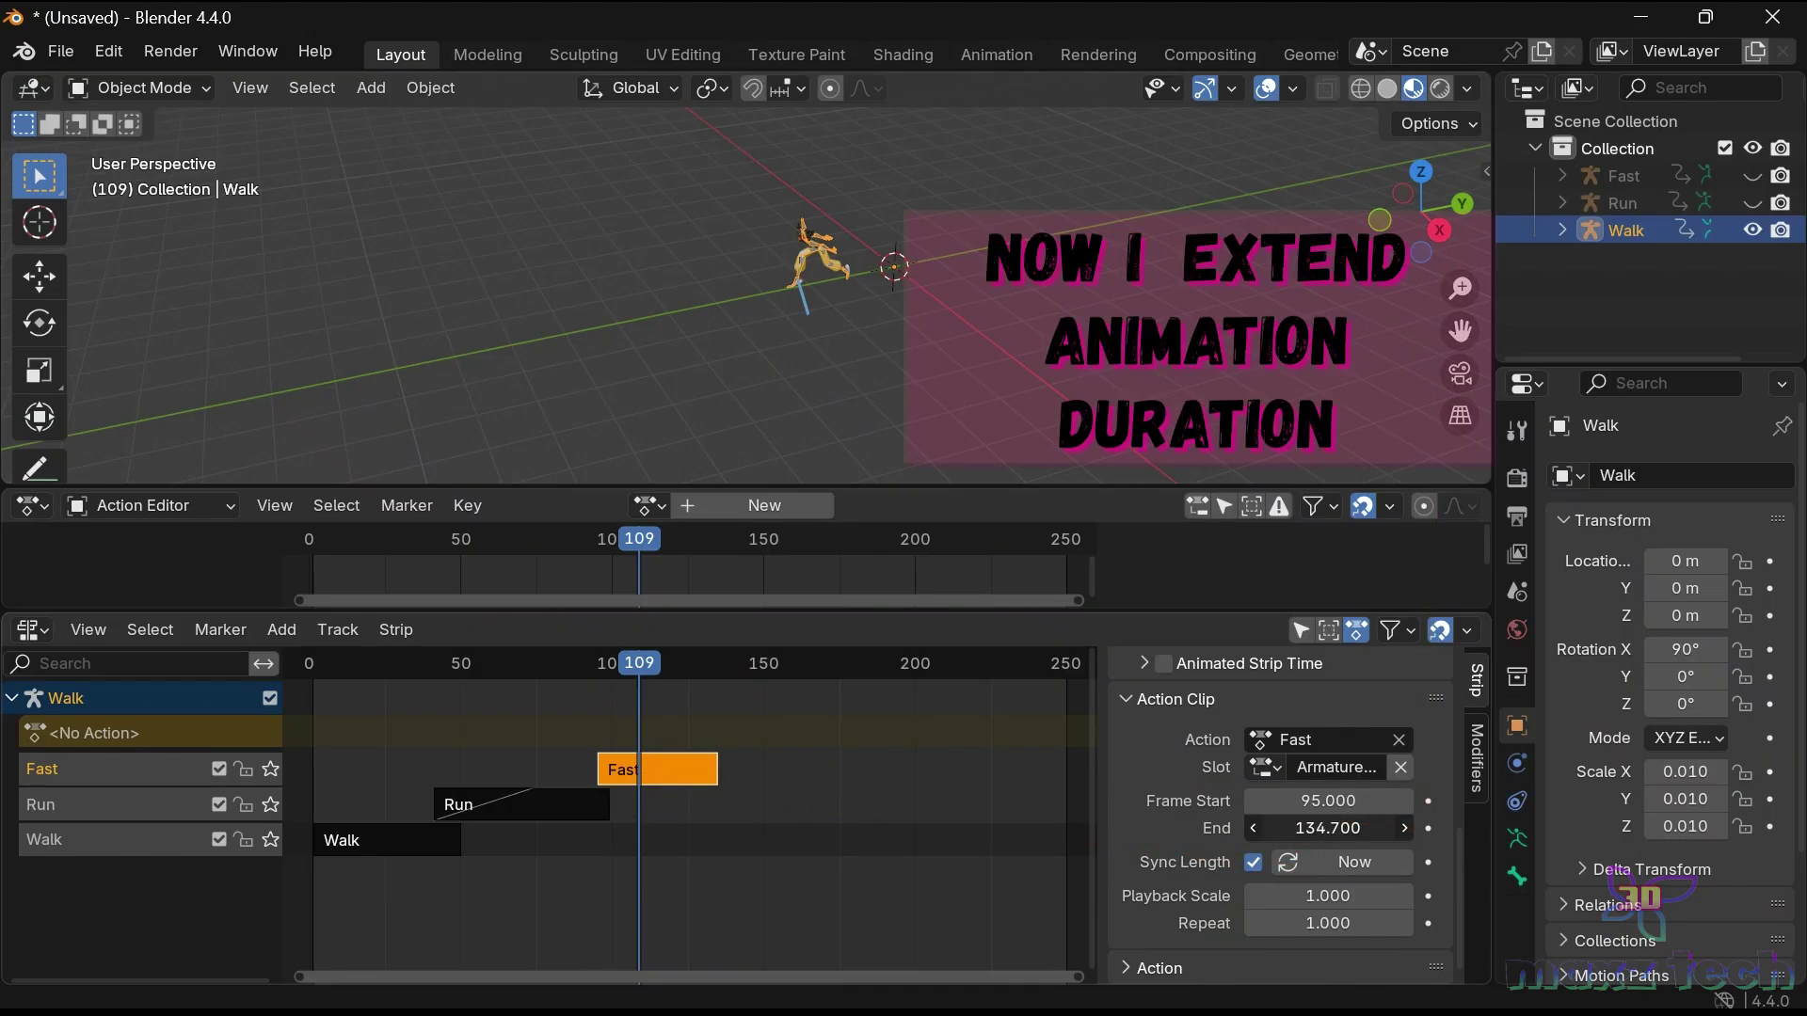
pyautogui.moveTo(1327, 828); pyautogui.dragTo(1334, 829)
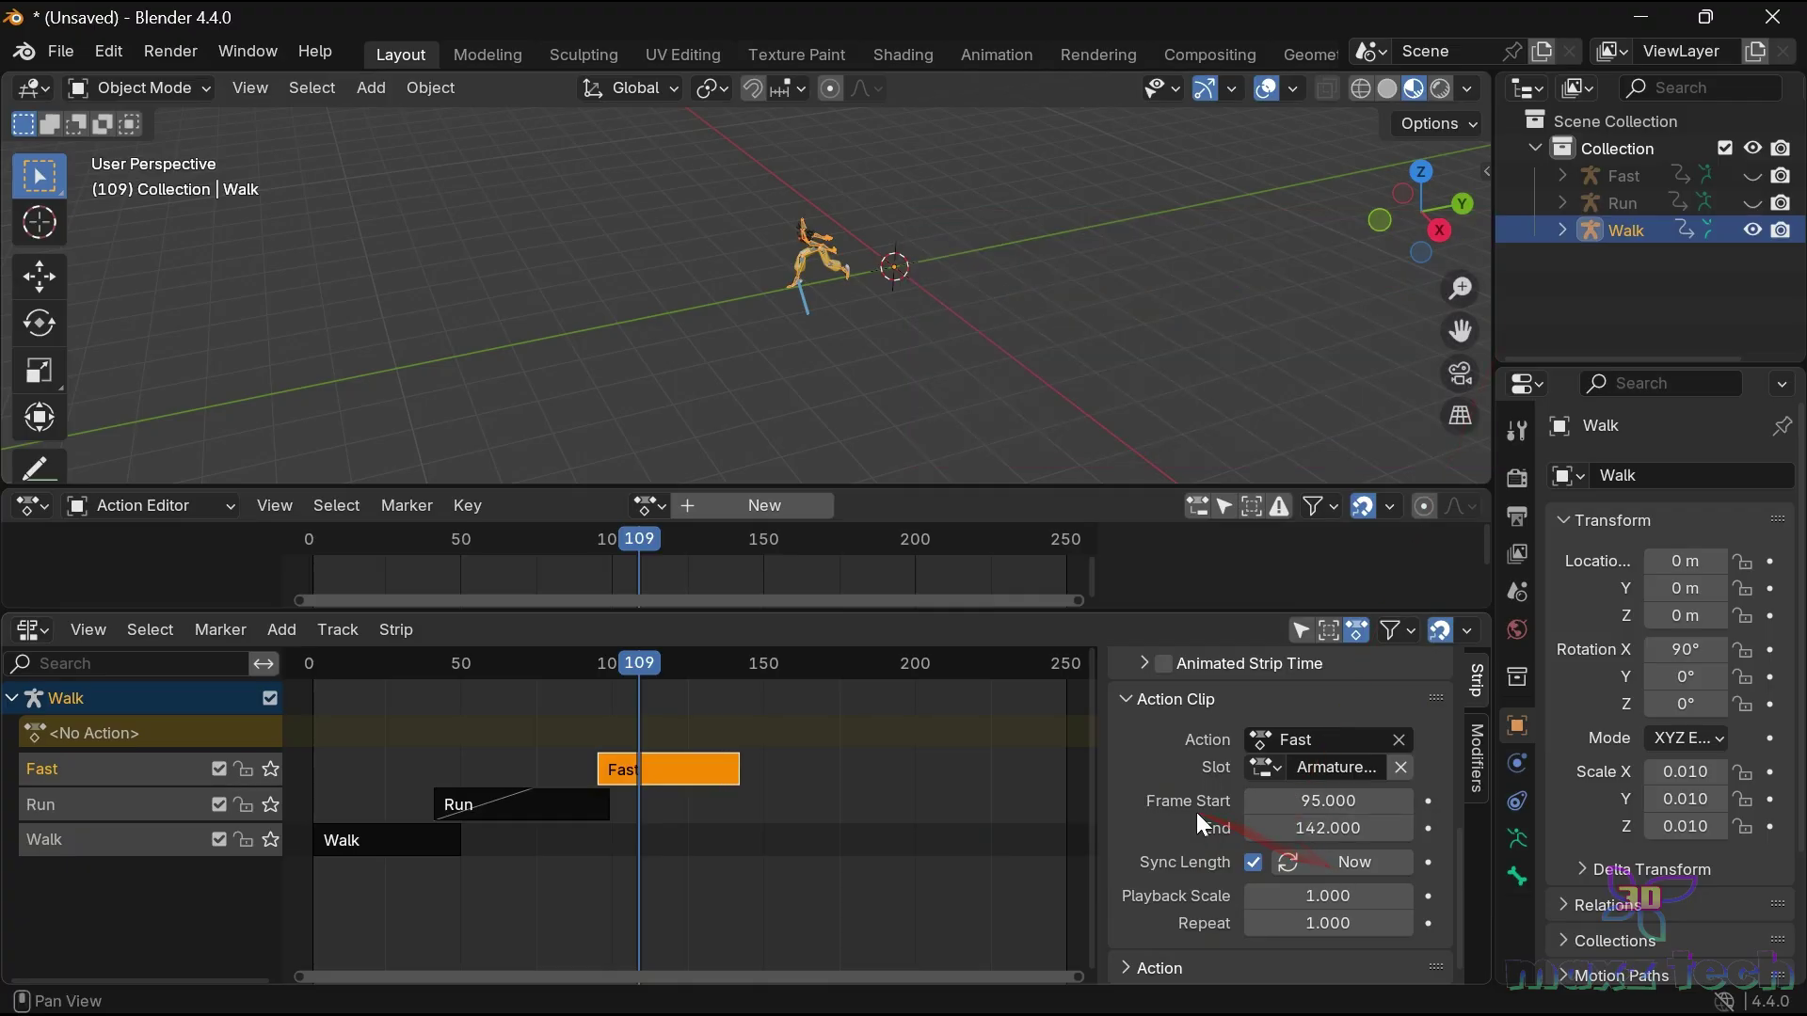
pyautogui.scroll(3, 1374, 860)
pyautogui.scroll(5, 1374, 860)
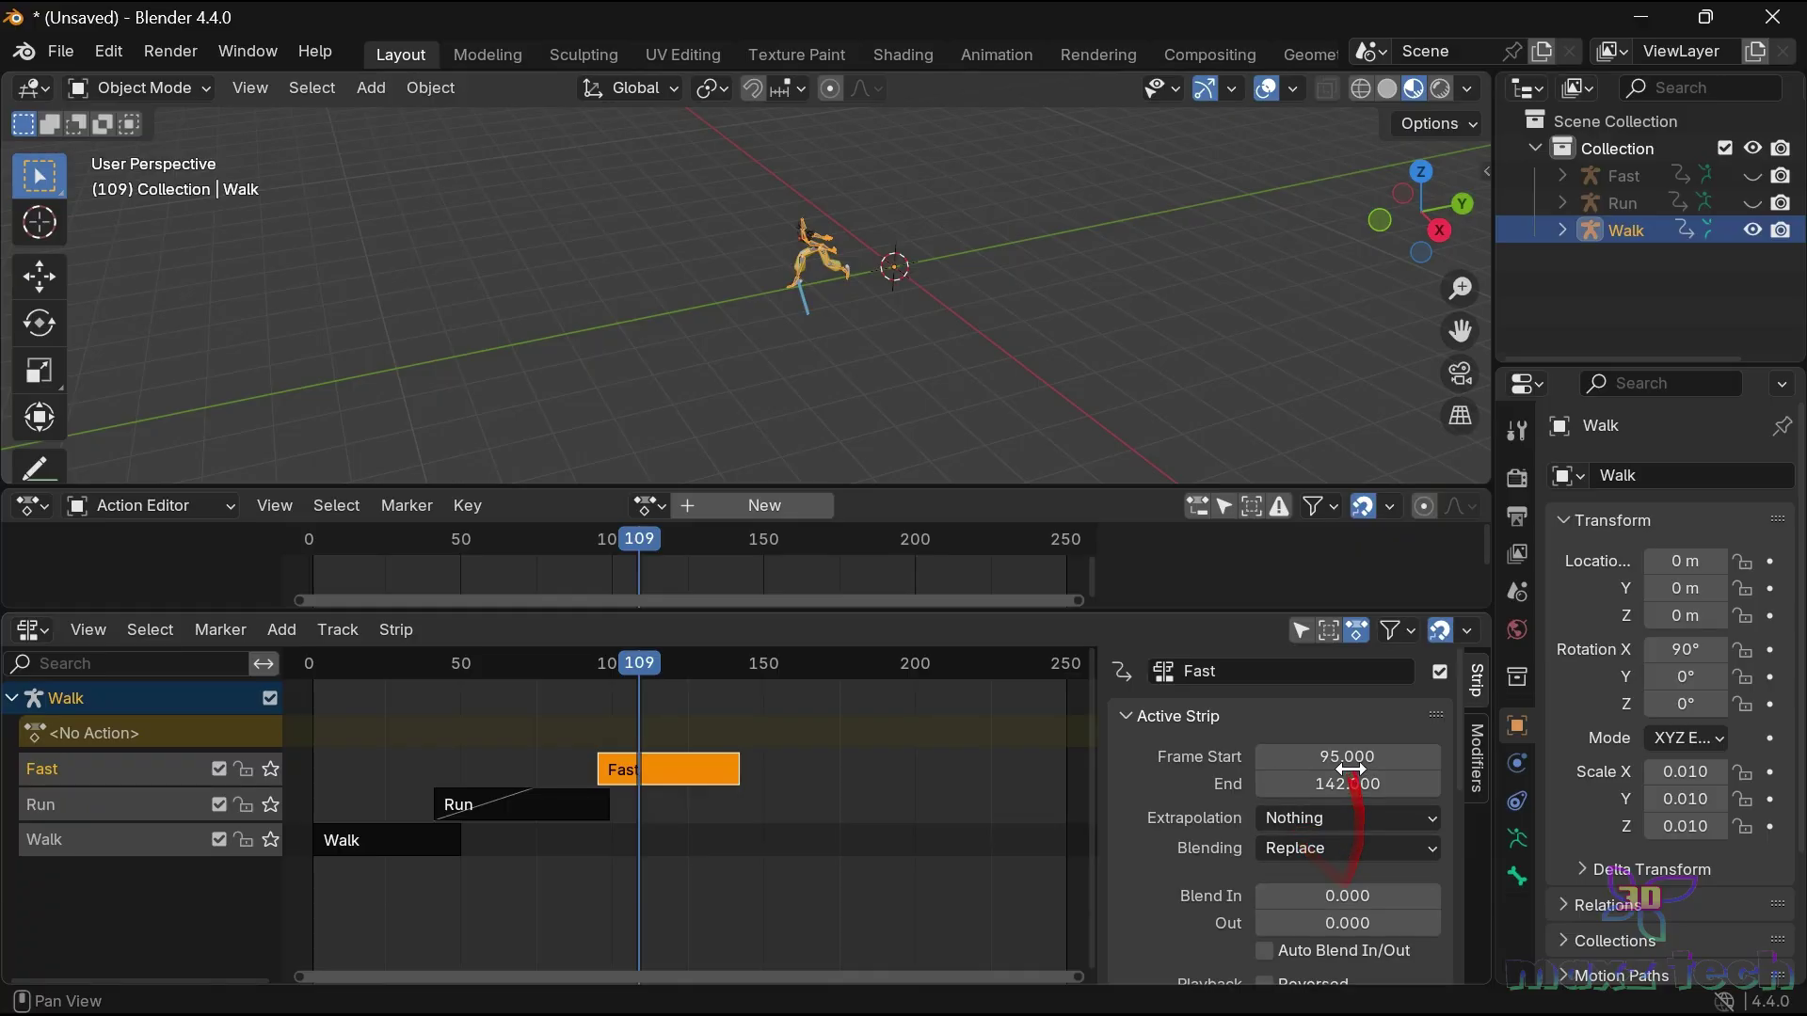
pyautogui.scroll(-2, 1295, 815)
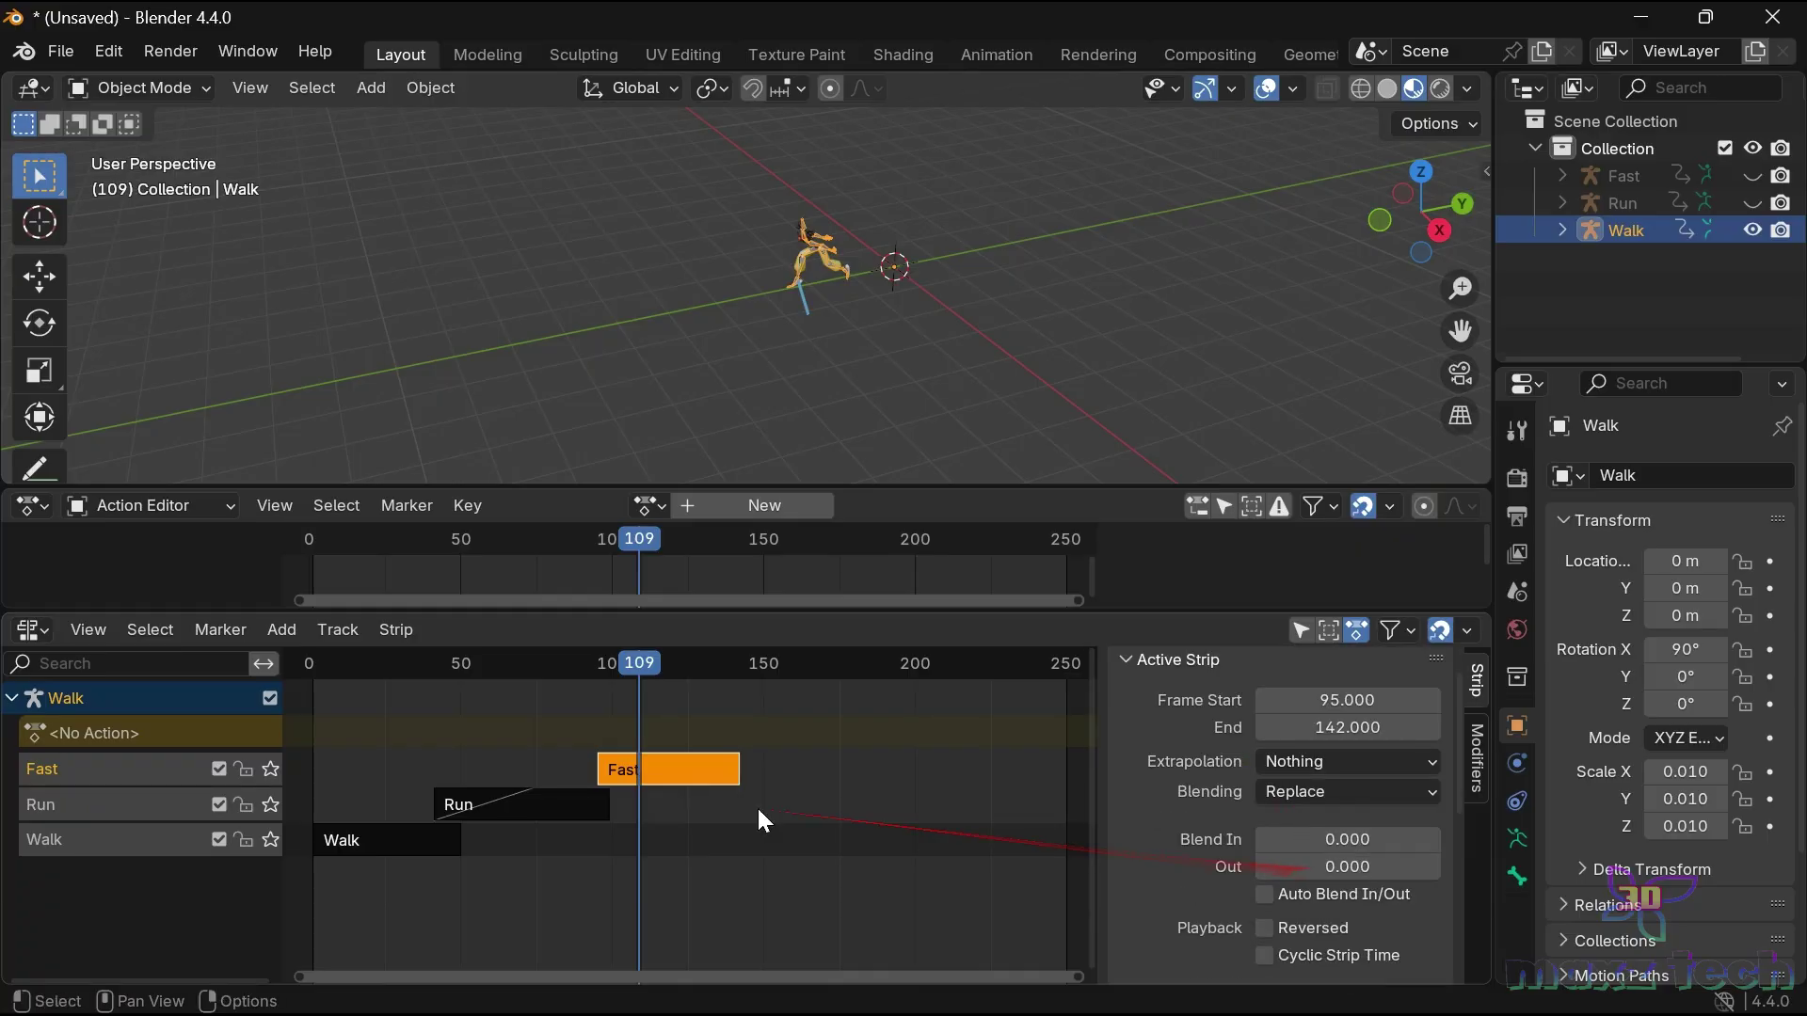
pyautogui.moveTo(593, 659)
pyautogui.mouseDown()
pyautogui.moveTo(461, 717)
pyautogui.moveTo(613, 758)
pyautogui.moveTo(591, 775)
pyautogui.mouseUp()
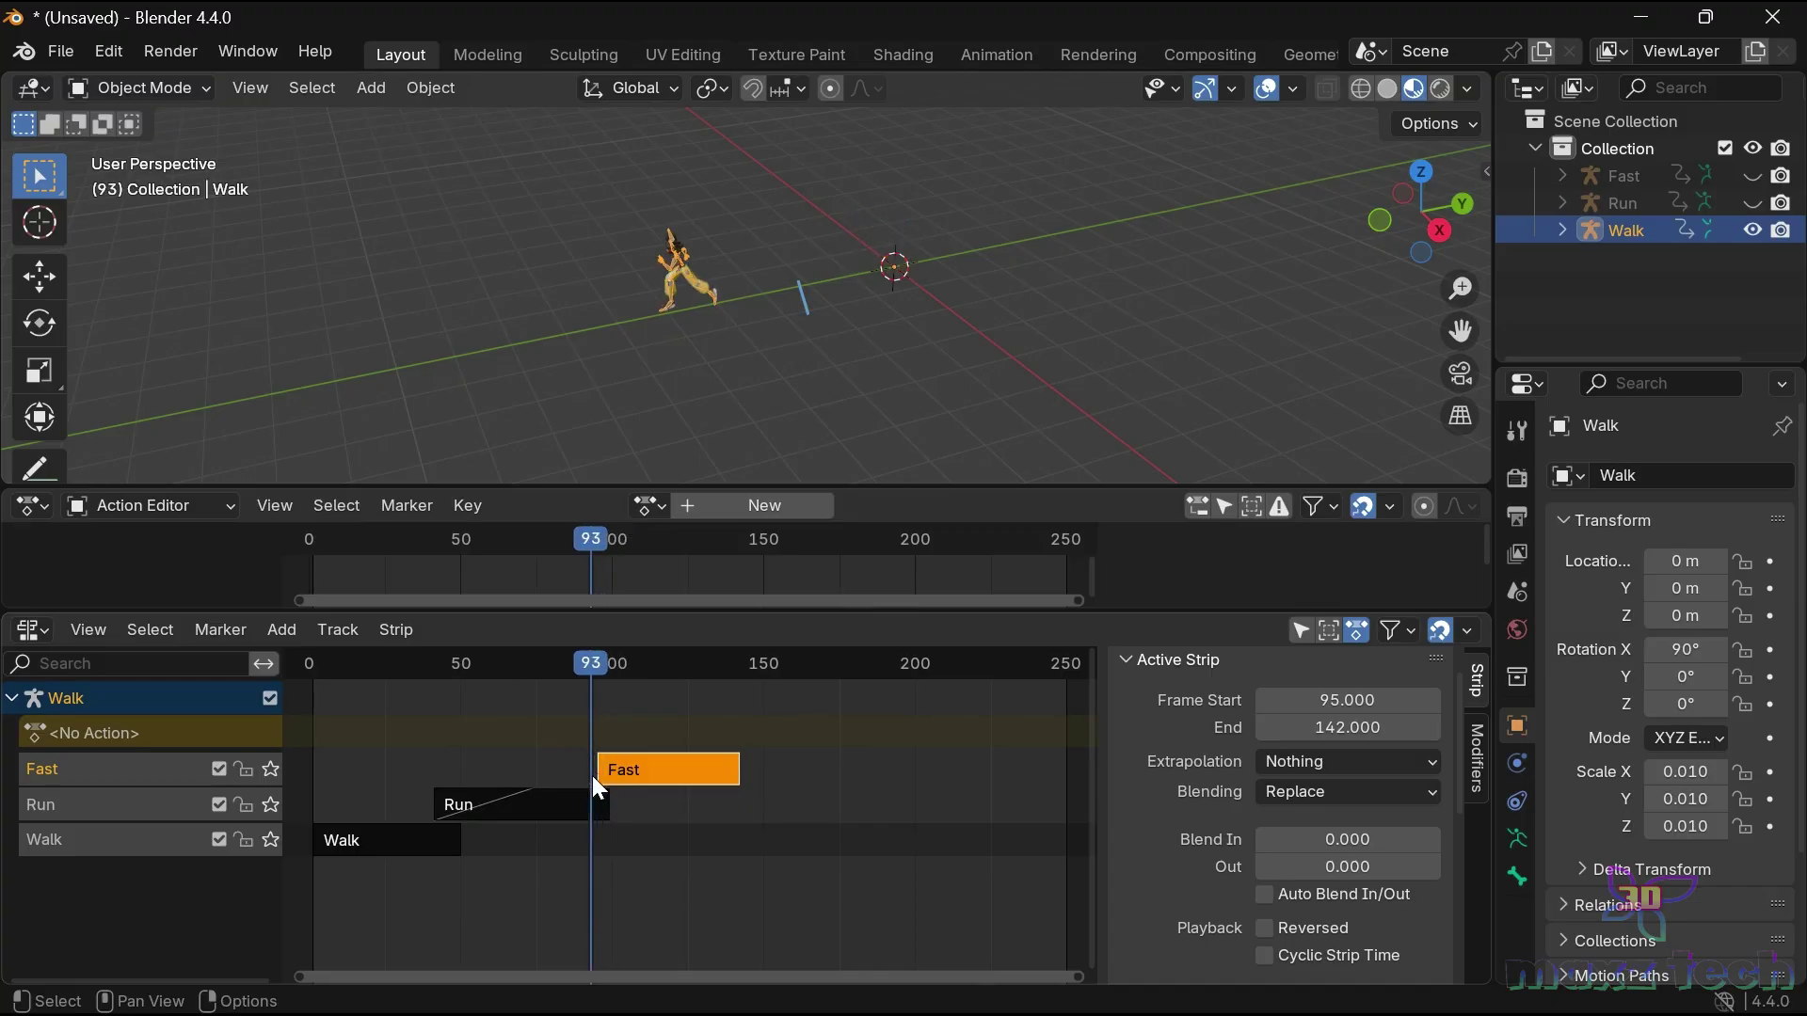
# Draw a short freehand annotation stroke below the character marking where Fast begins.
pyautogui.click(51, 471)
pyautogui.moveTo(55, 486); pyautogui.dragTo(67, 572)
pyautogui.moveTo(53, 474); pyautogui.dragTo(122, 523)
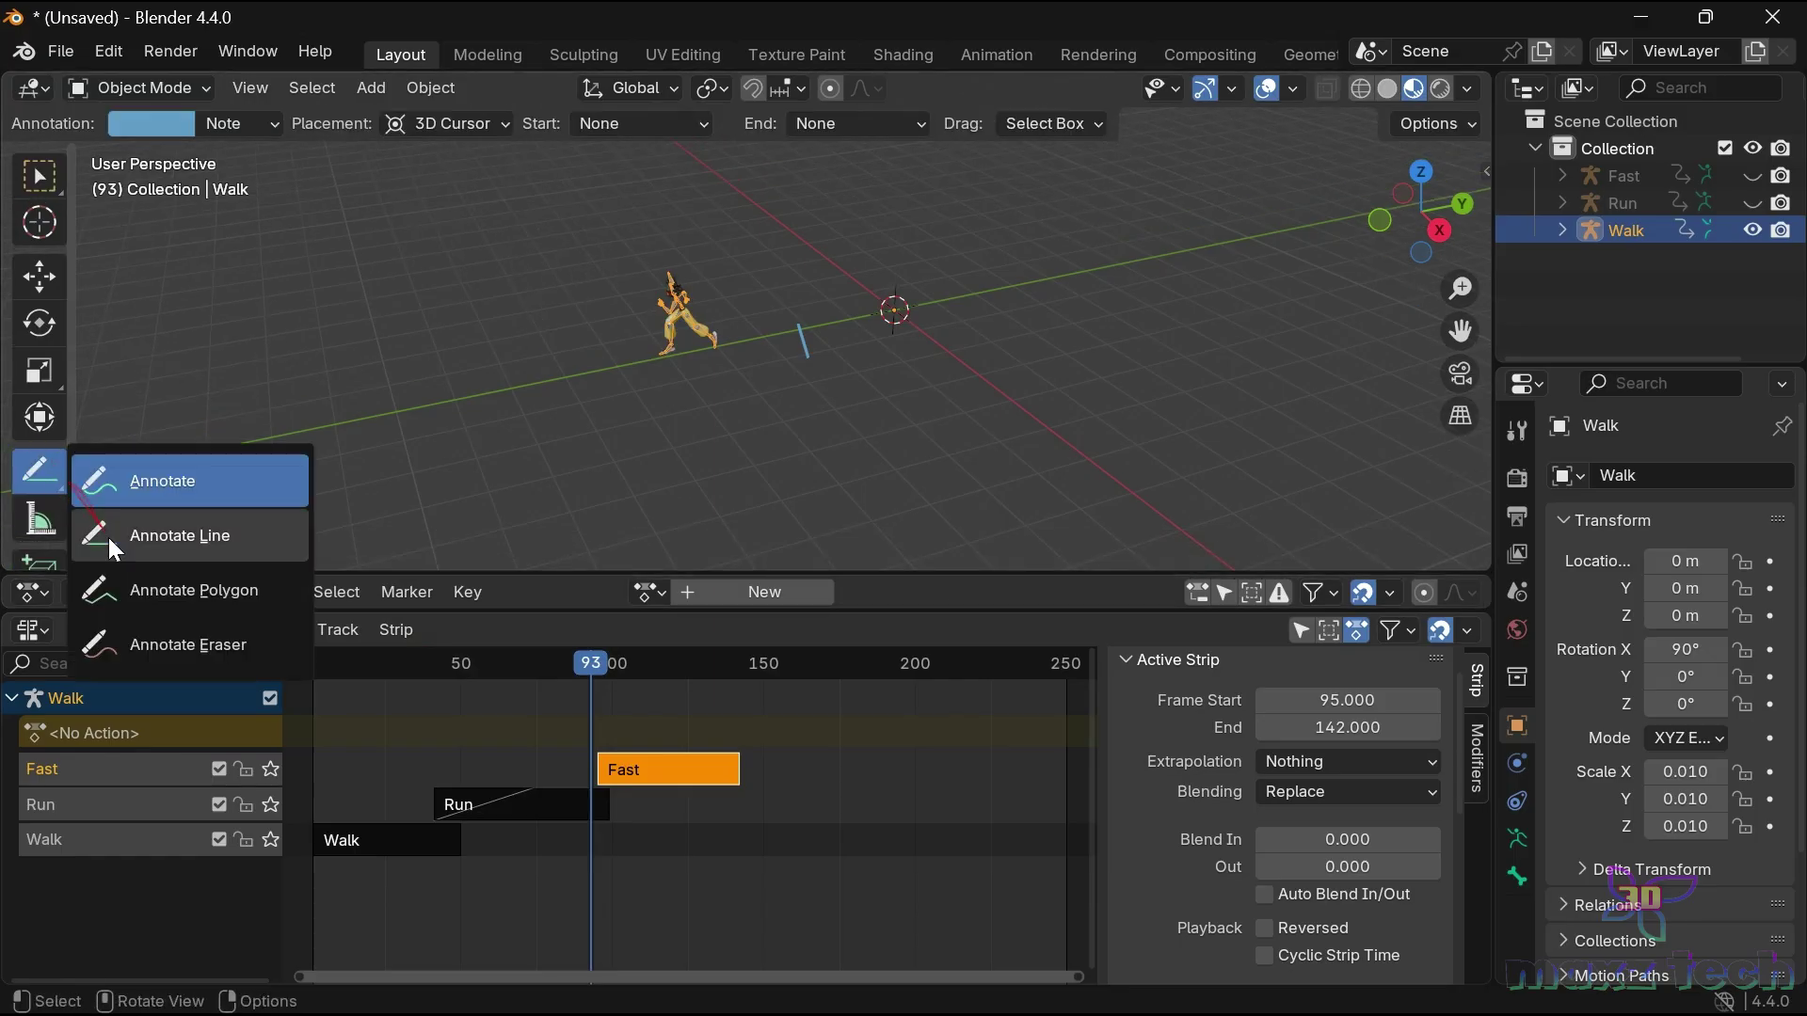
pyautogui.moveTo(157, 598)
pyautogui.mouseDown()
pyautogui.moveTo(564, 798)
pyautogui.moveTo(709, 430)
pyautogui.mouseUp()
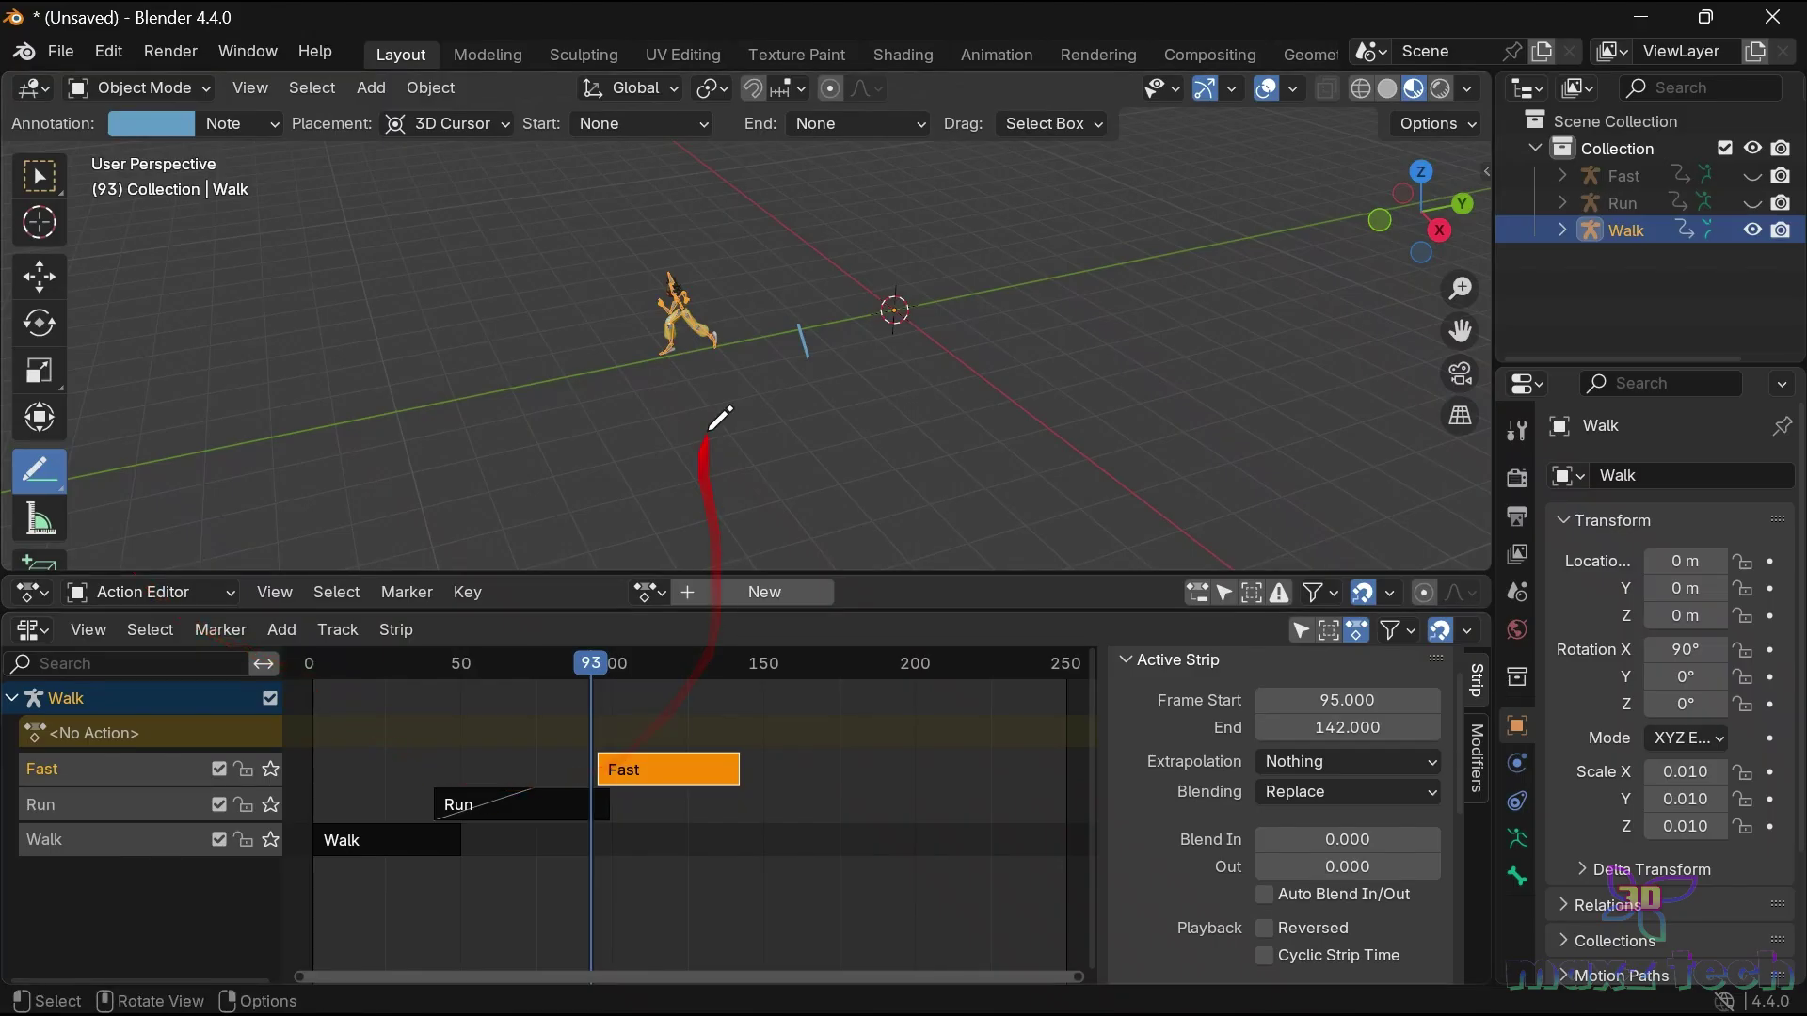
pyautogui.moveTo(665, 345); pyautogui.dragTo(680, 400)
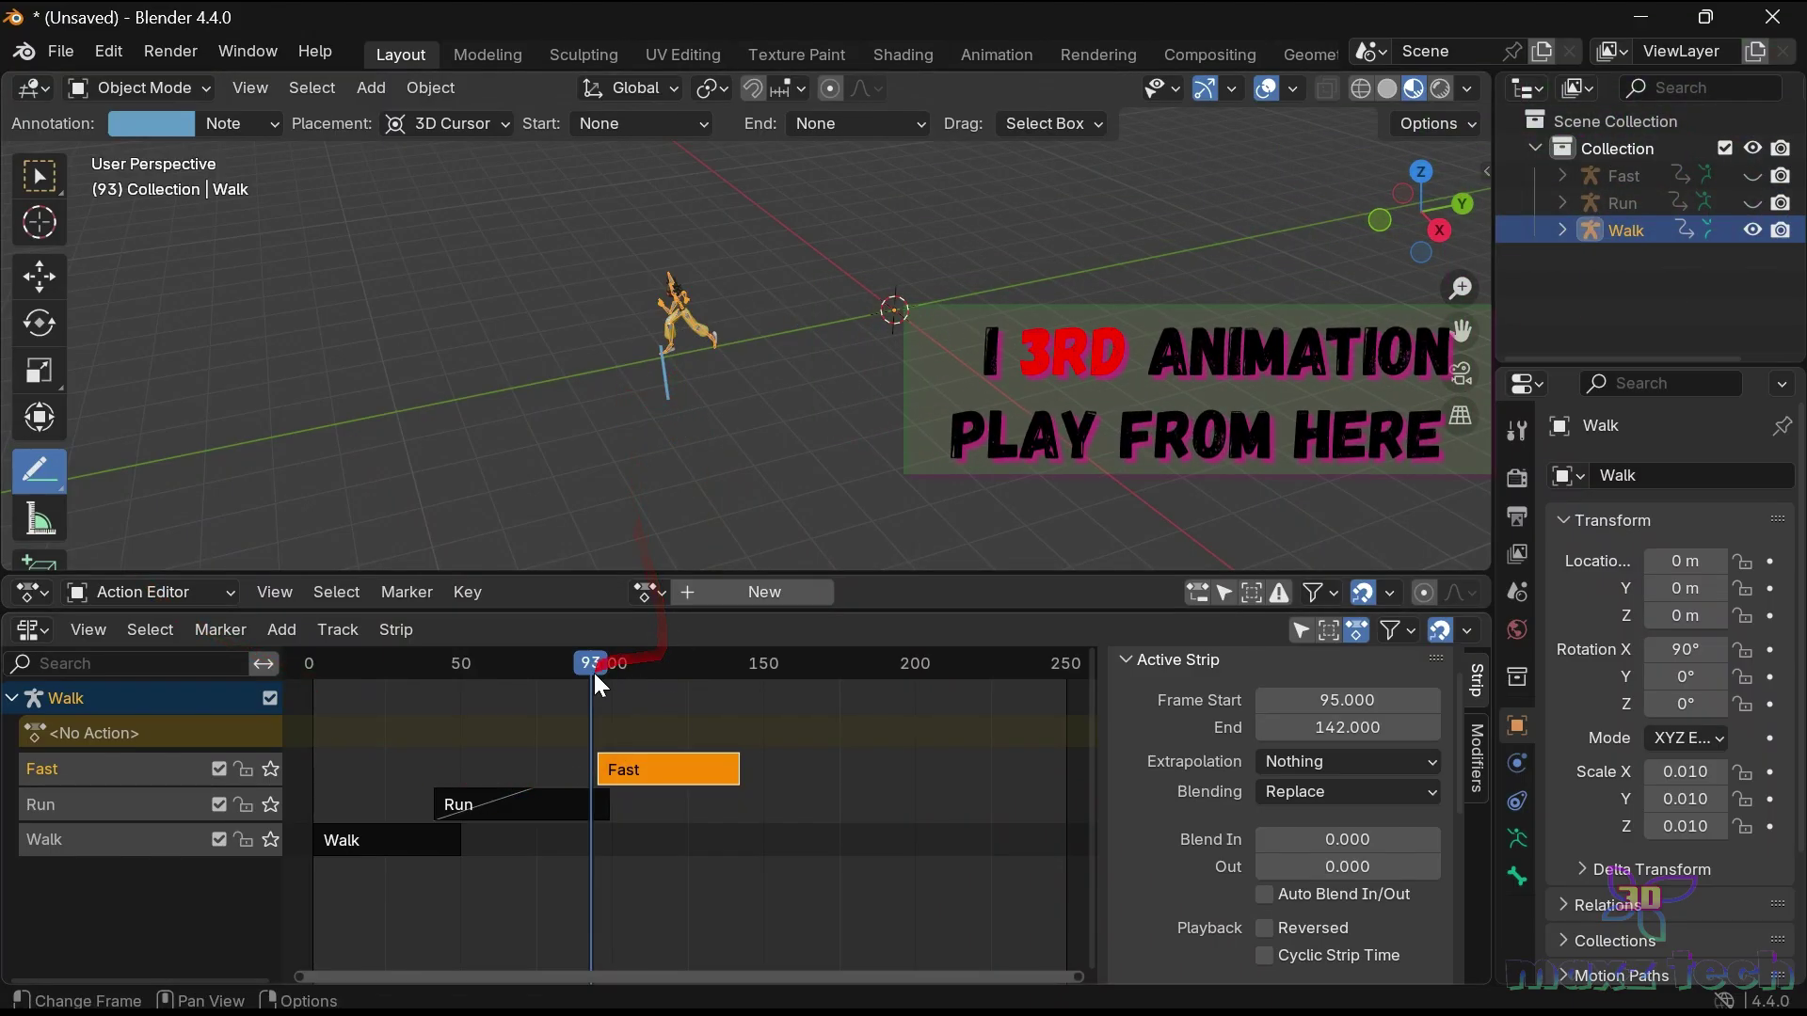
# Scrub and preview the Fast animation's start around frames 93–105.
pyautogui.moveTo(590, 668); pyautogui.dragTo(643, 695)
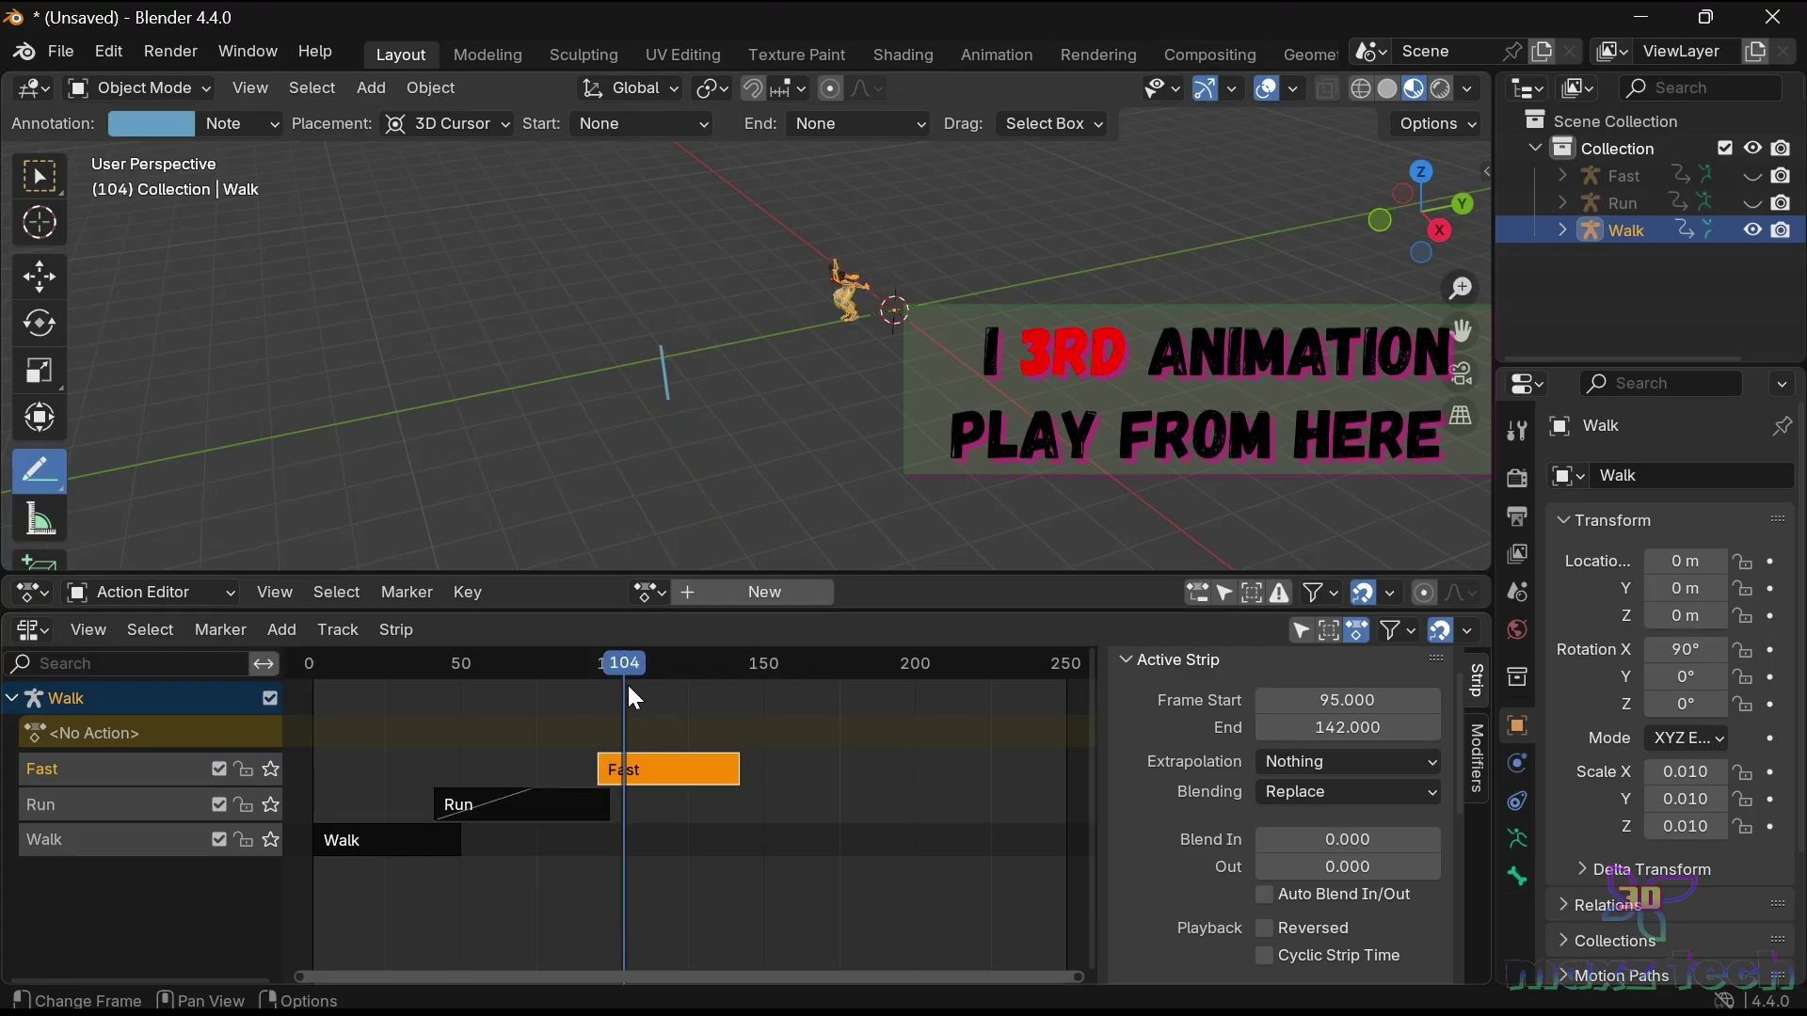
pyautogui.press('space')
pyautogui.click(592, 720)
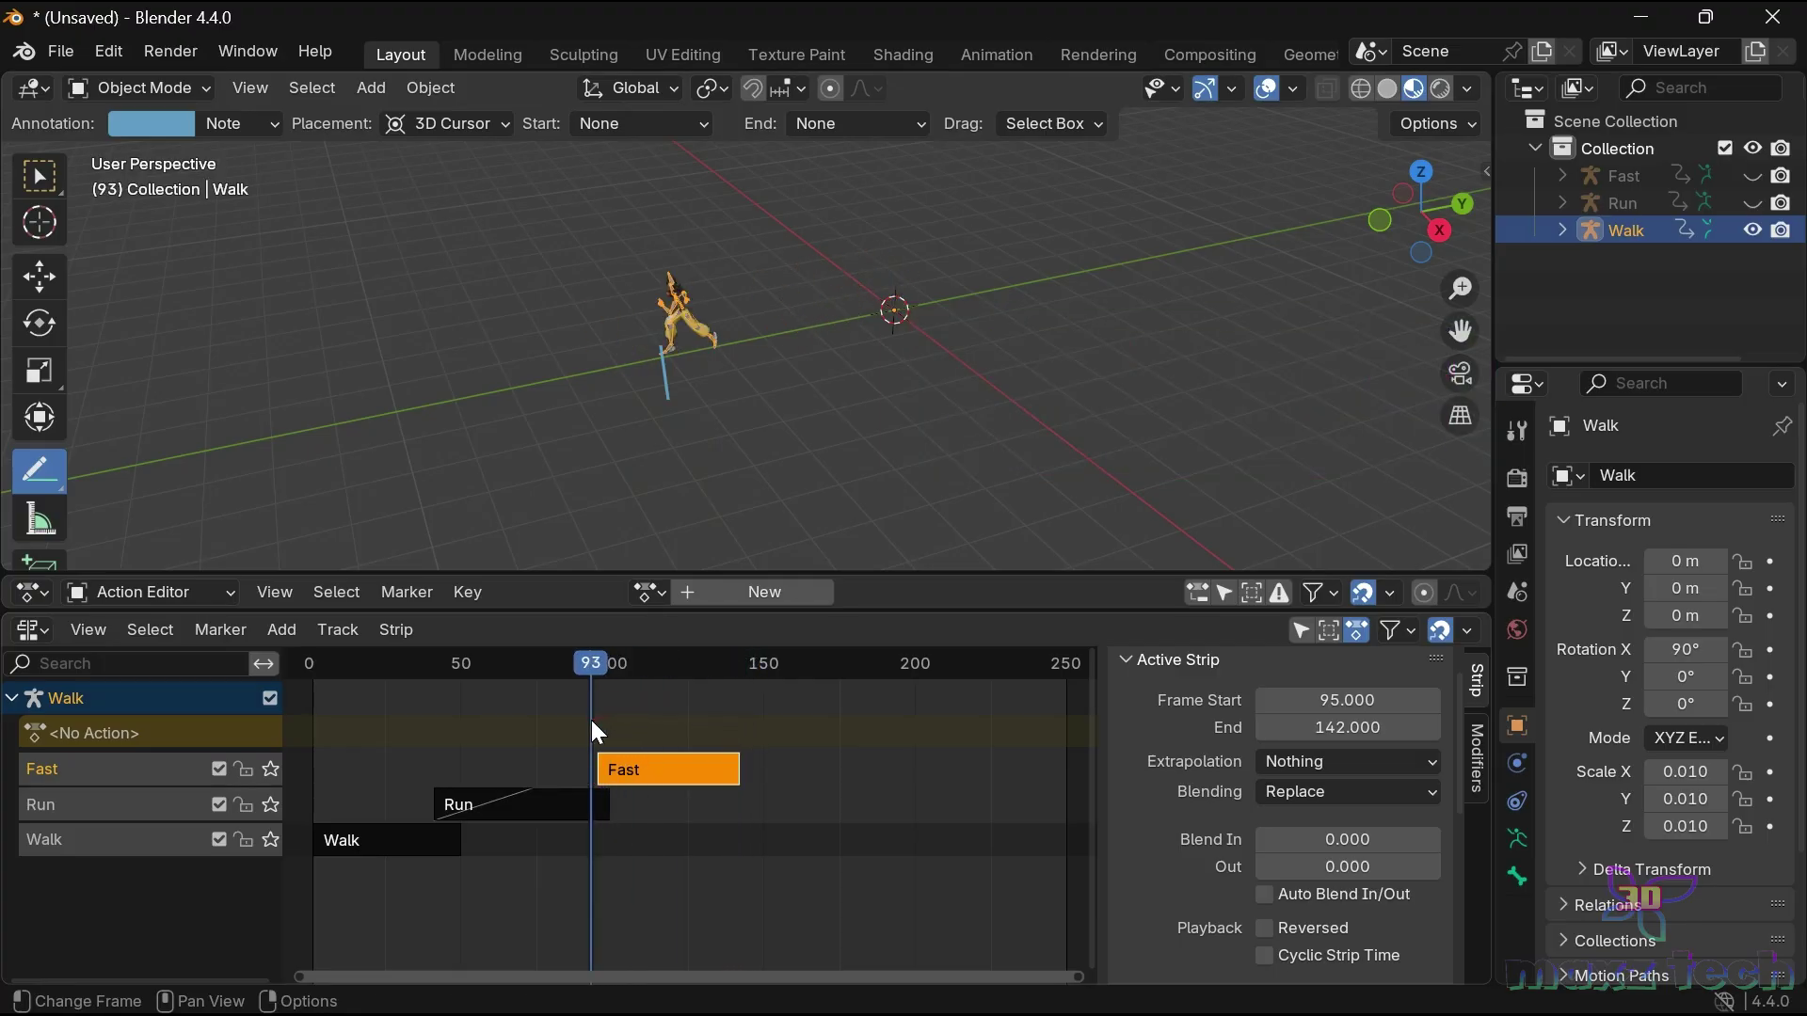
pyautogui.moveTo(599, 720)
pyautogui.mouseDown()
pyautogui.moveTo(625, 734)
pyautogui.moveTo(597, 749)
pyautogui.mouseUp()
# Extend the Fast clip's end frame to about 177.1 in the strip sidebar.
pyautogui.scroll(-5, 1265, 785)
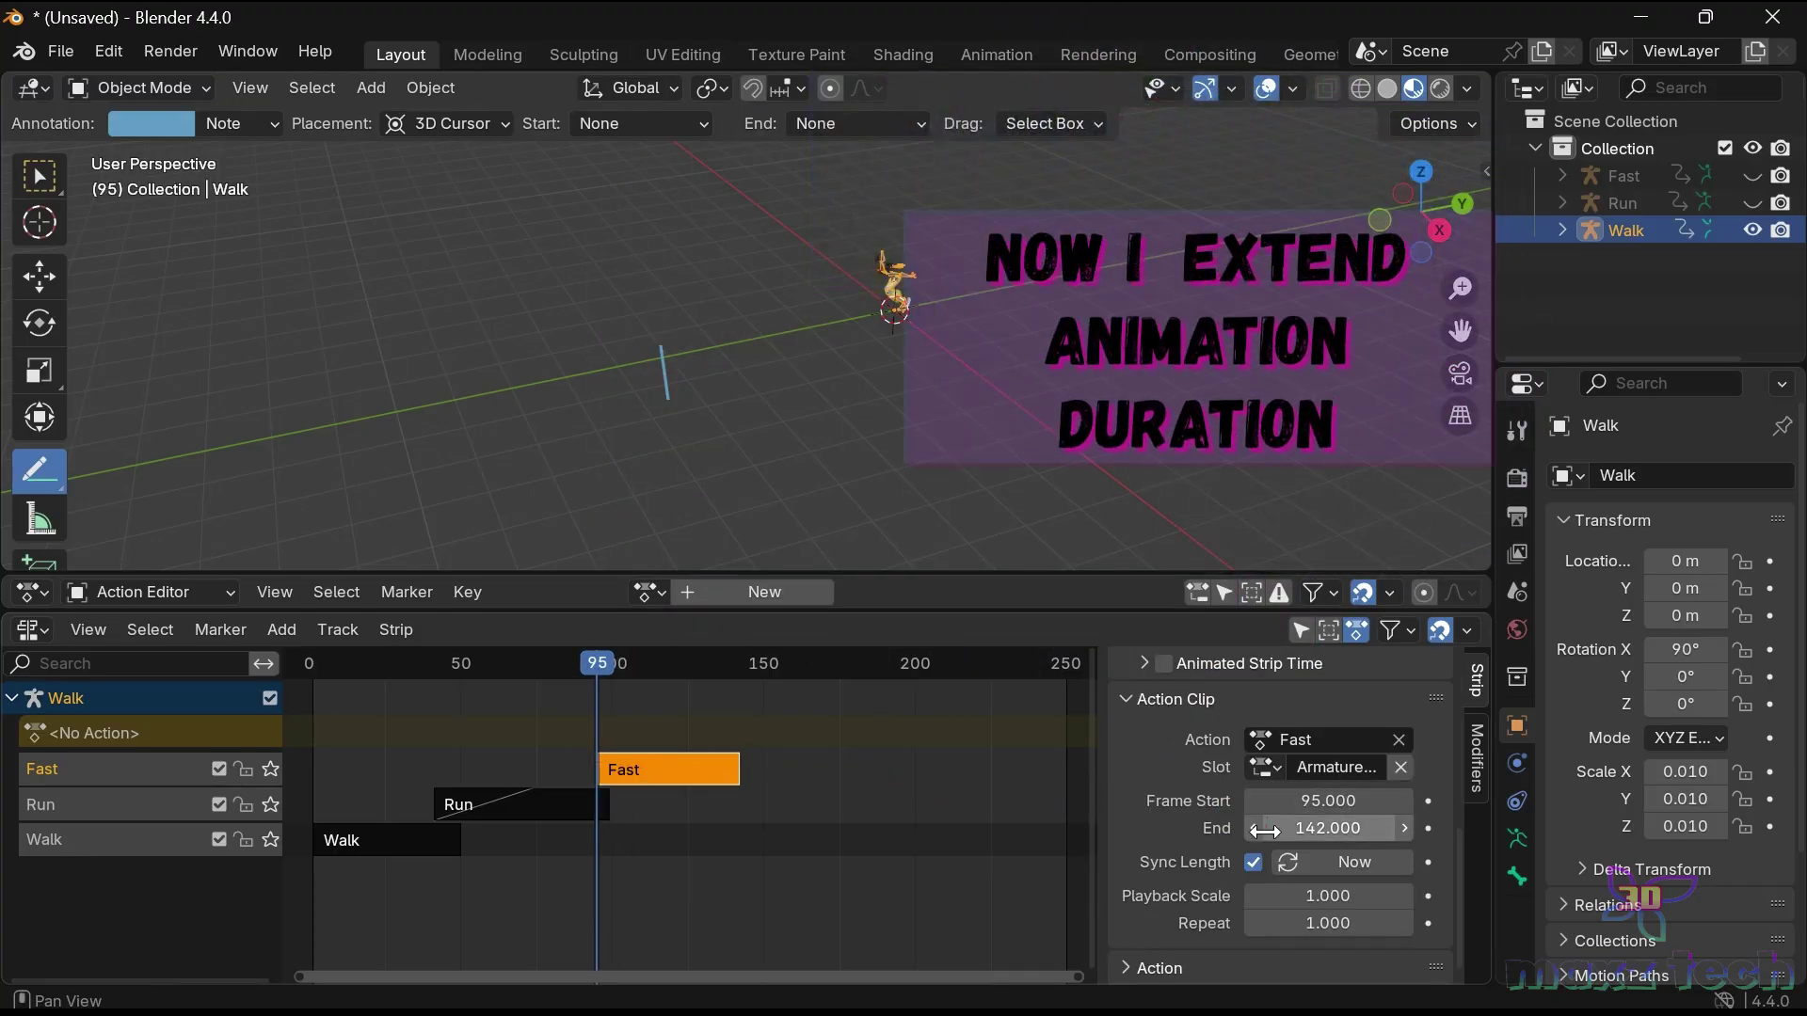
pyautogui.scroll(2, 1252, 834)
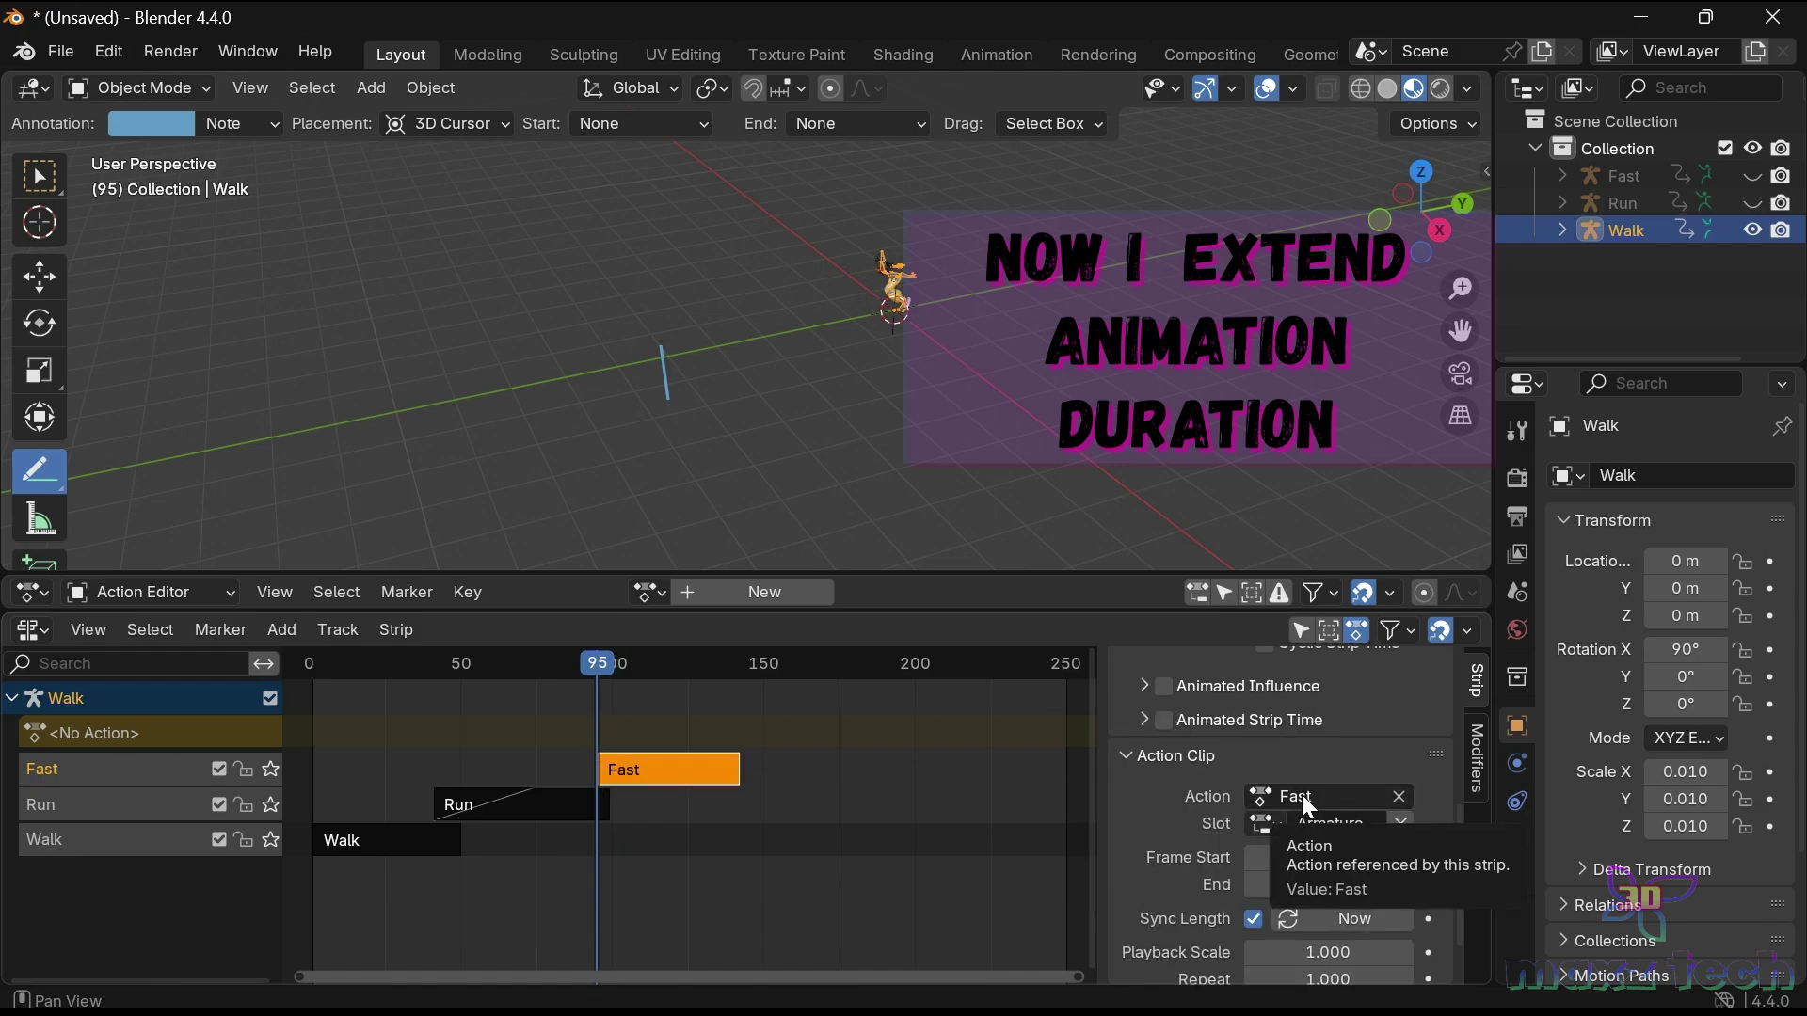
pyautogui.moveTo(1327, 884)
pyautogui.mouseDown()
pyautogui.moveTo(1393, 884)
pyautogui.moveTo(1318, 858)
pyautogui.mouseUp()
pyautogui.scroll(-5, 1337, 800)
pyautogui.click(668, 663)
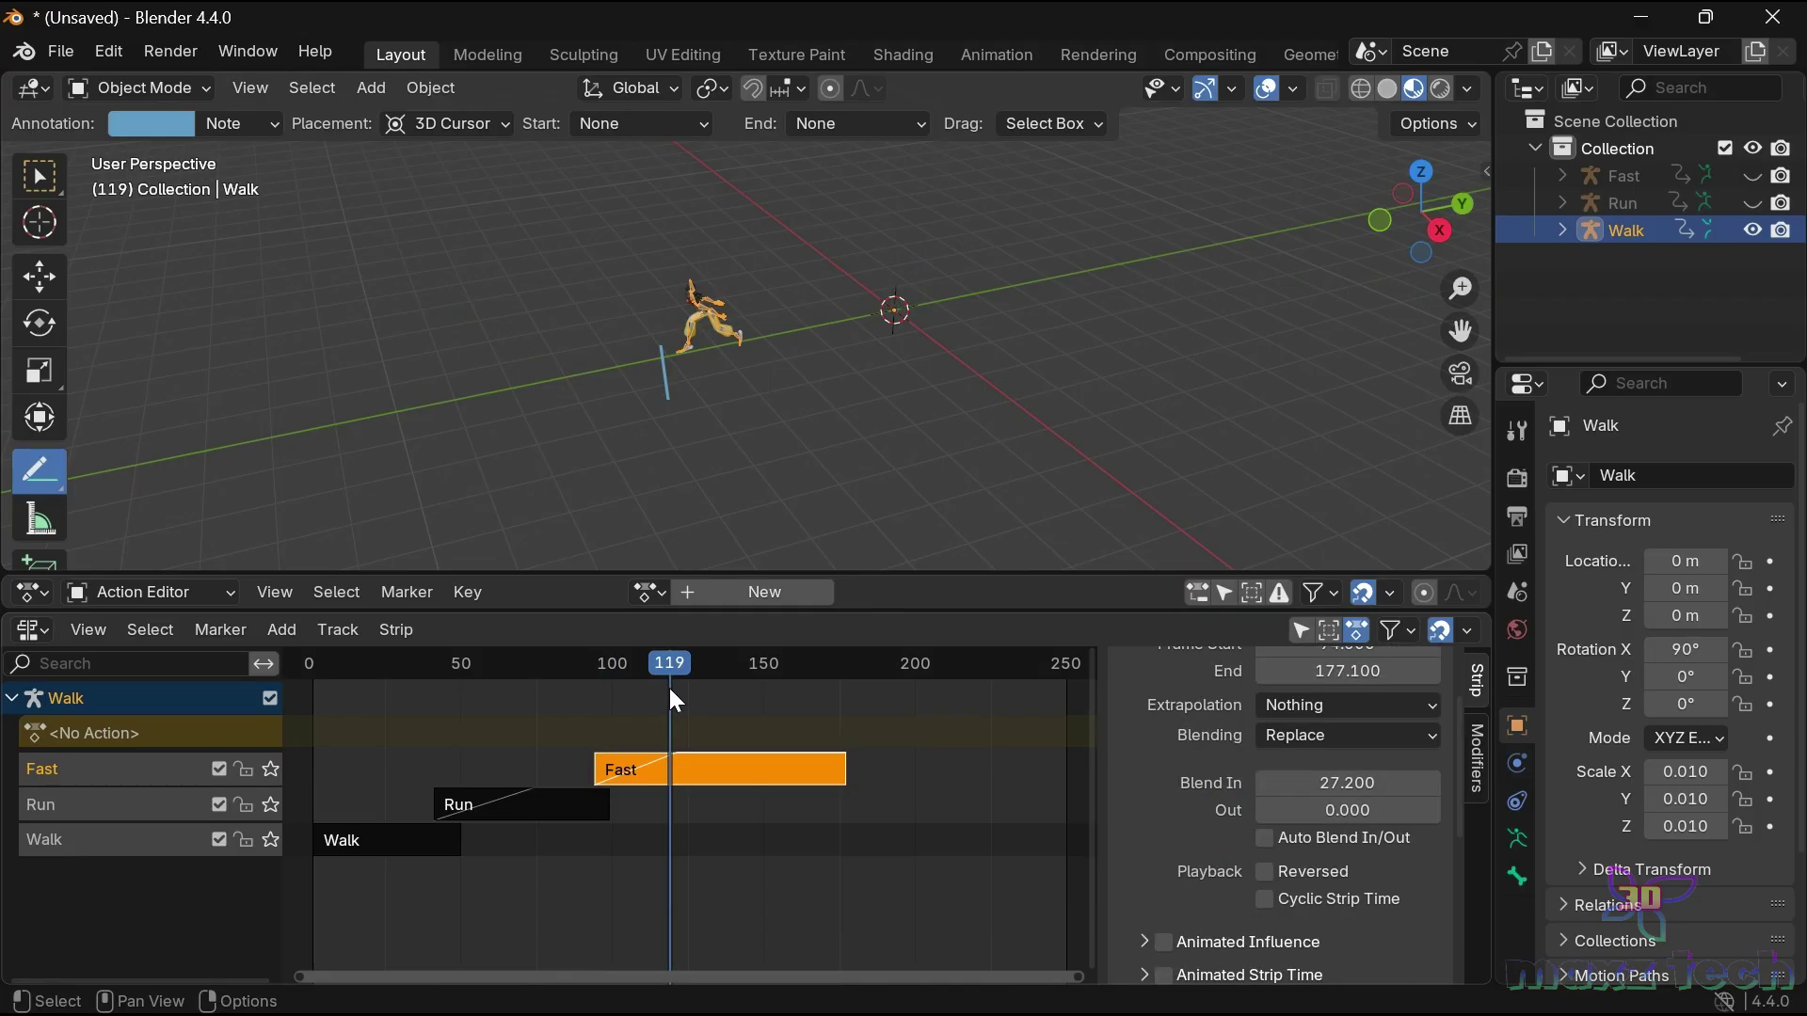
# Slide the Fast strip to frames 72–155 and play back to check the Run-to-Fast blend.
pyautogui.press('g')
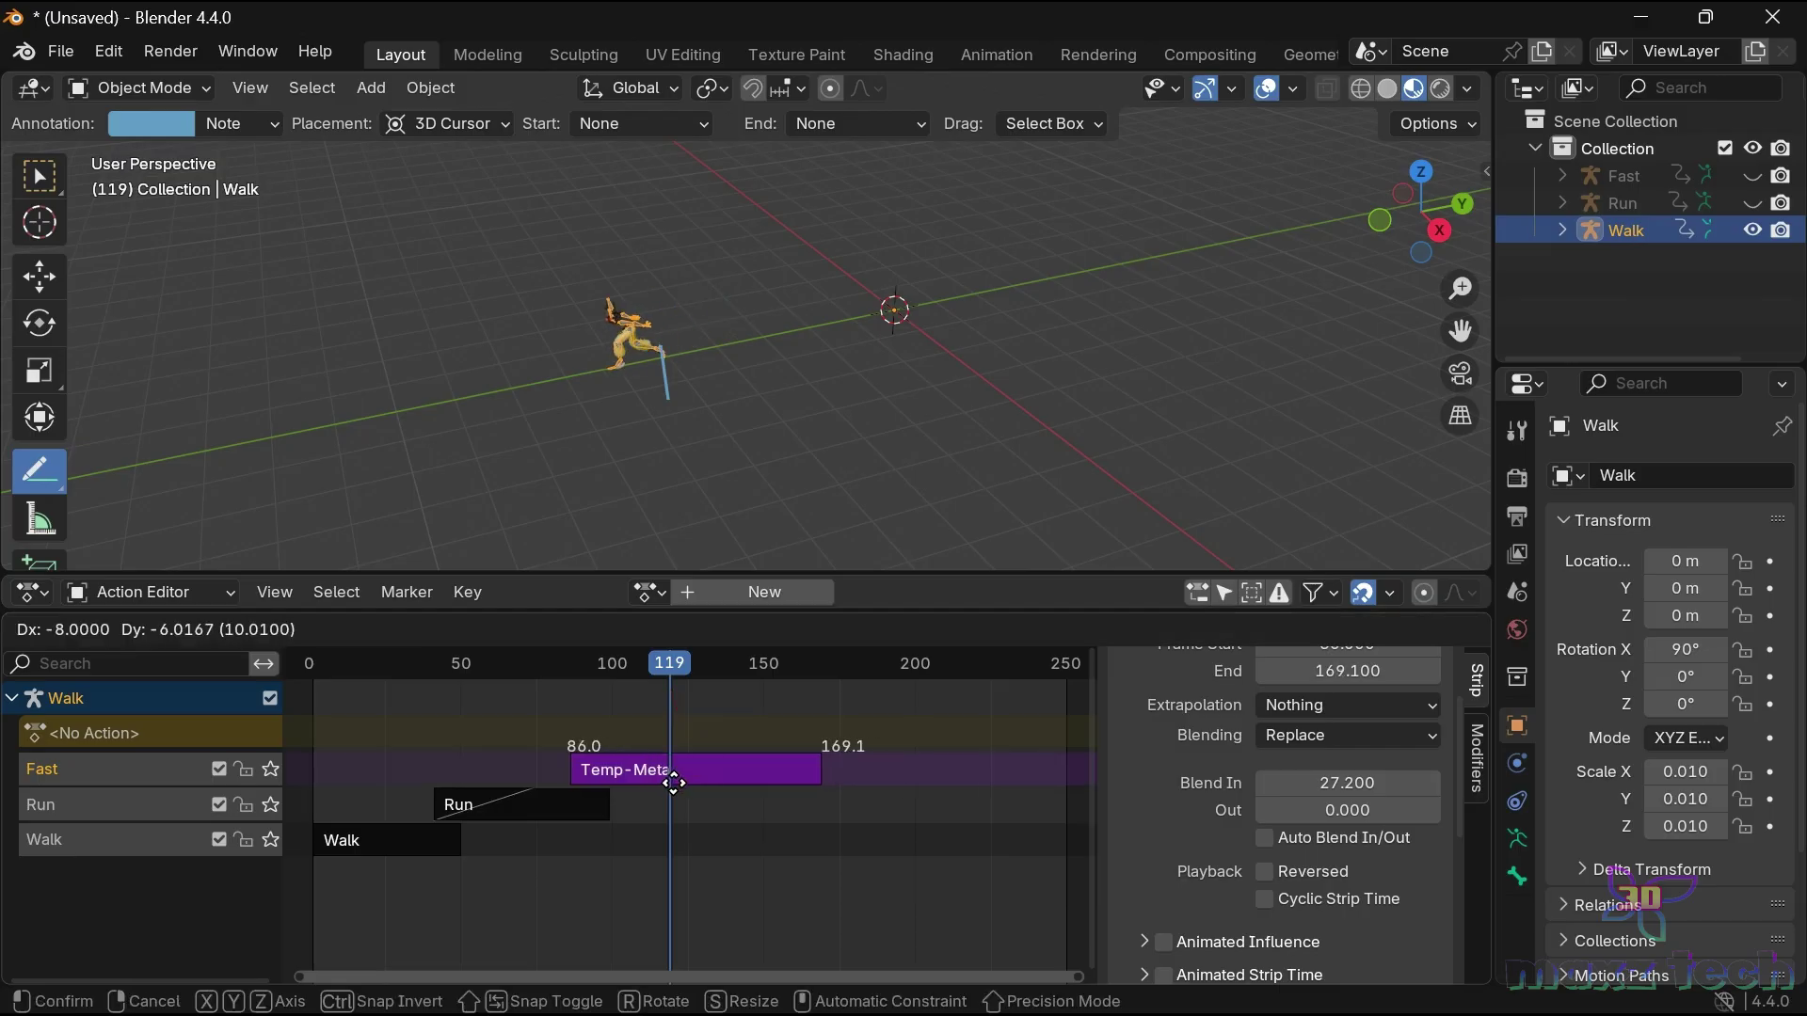
pyautogui.click(640, 788)
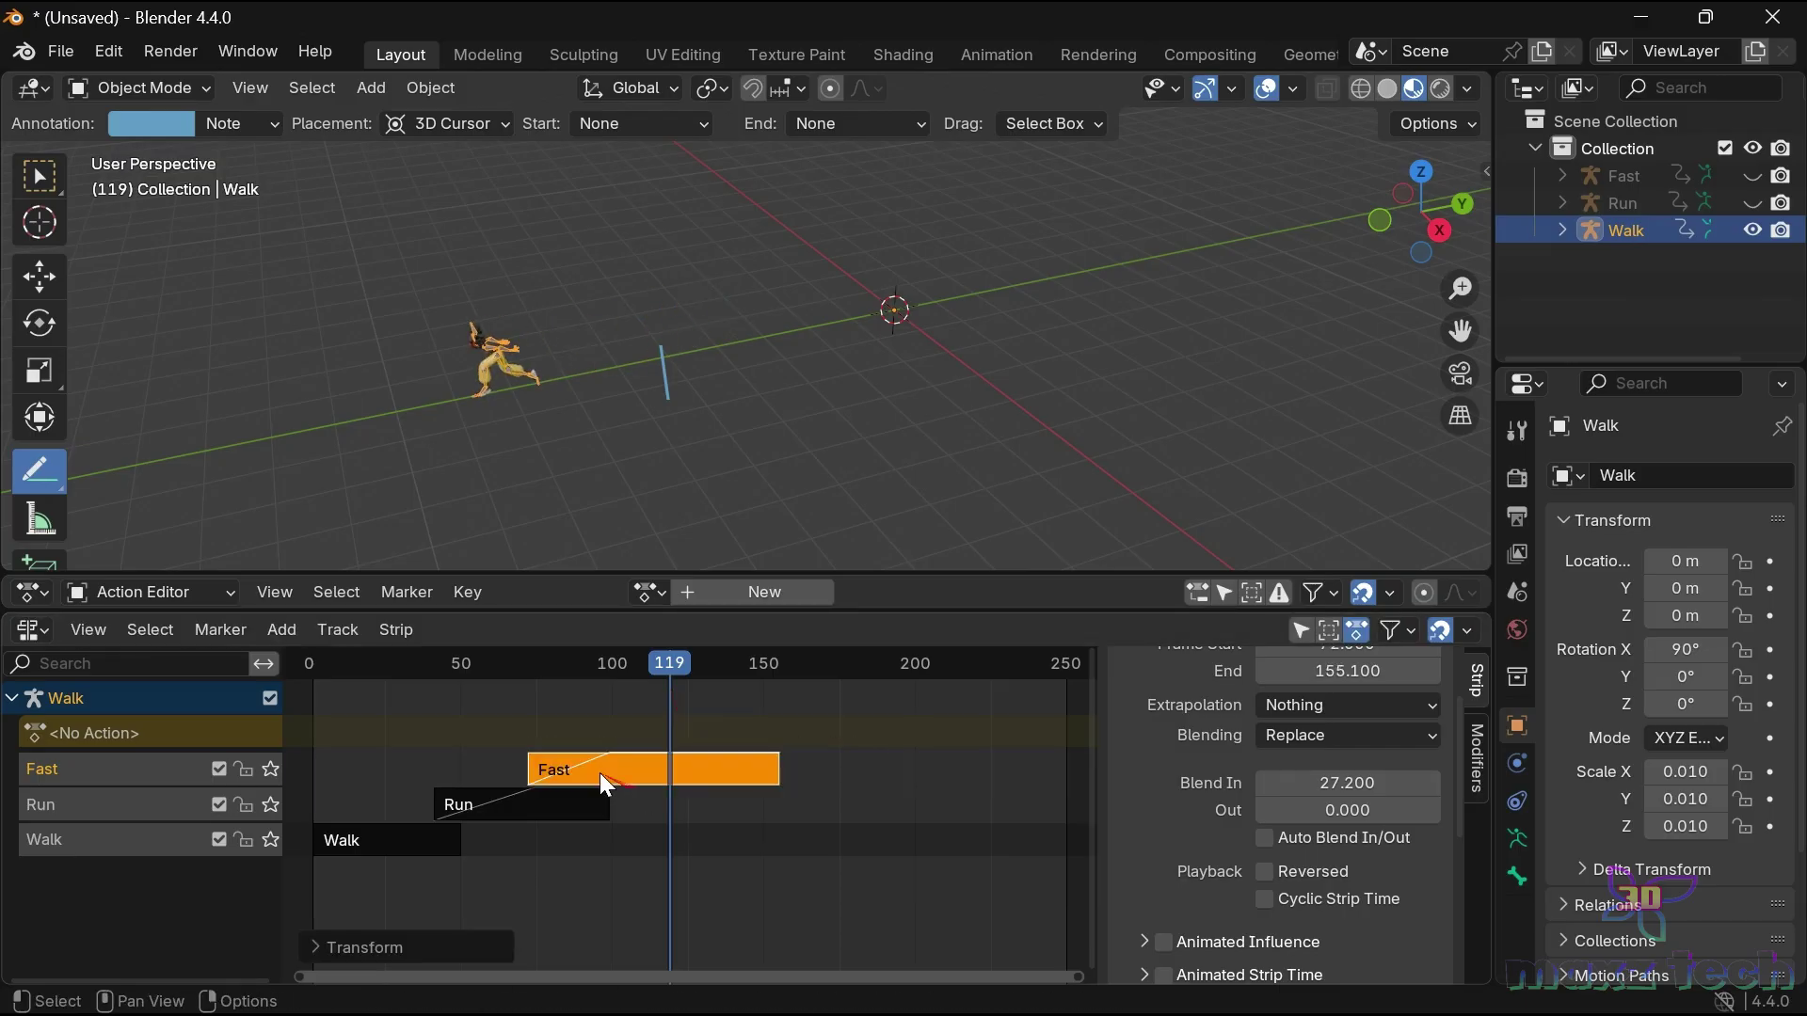
pyautogui.press('space')
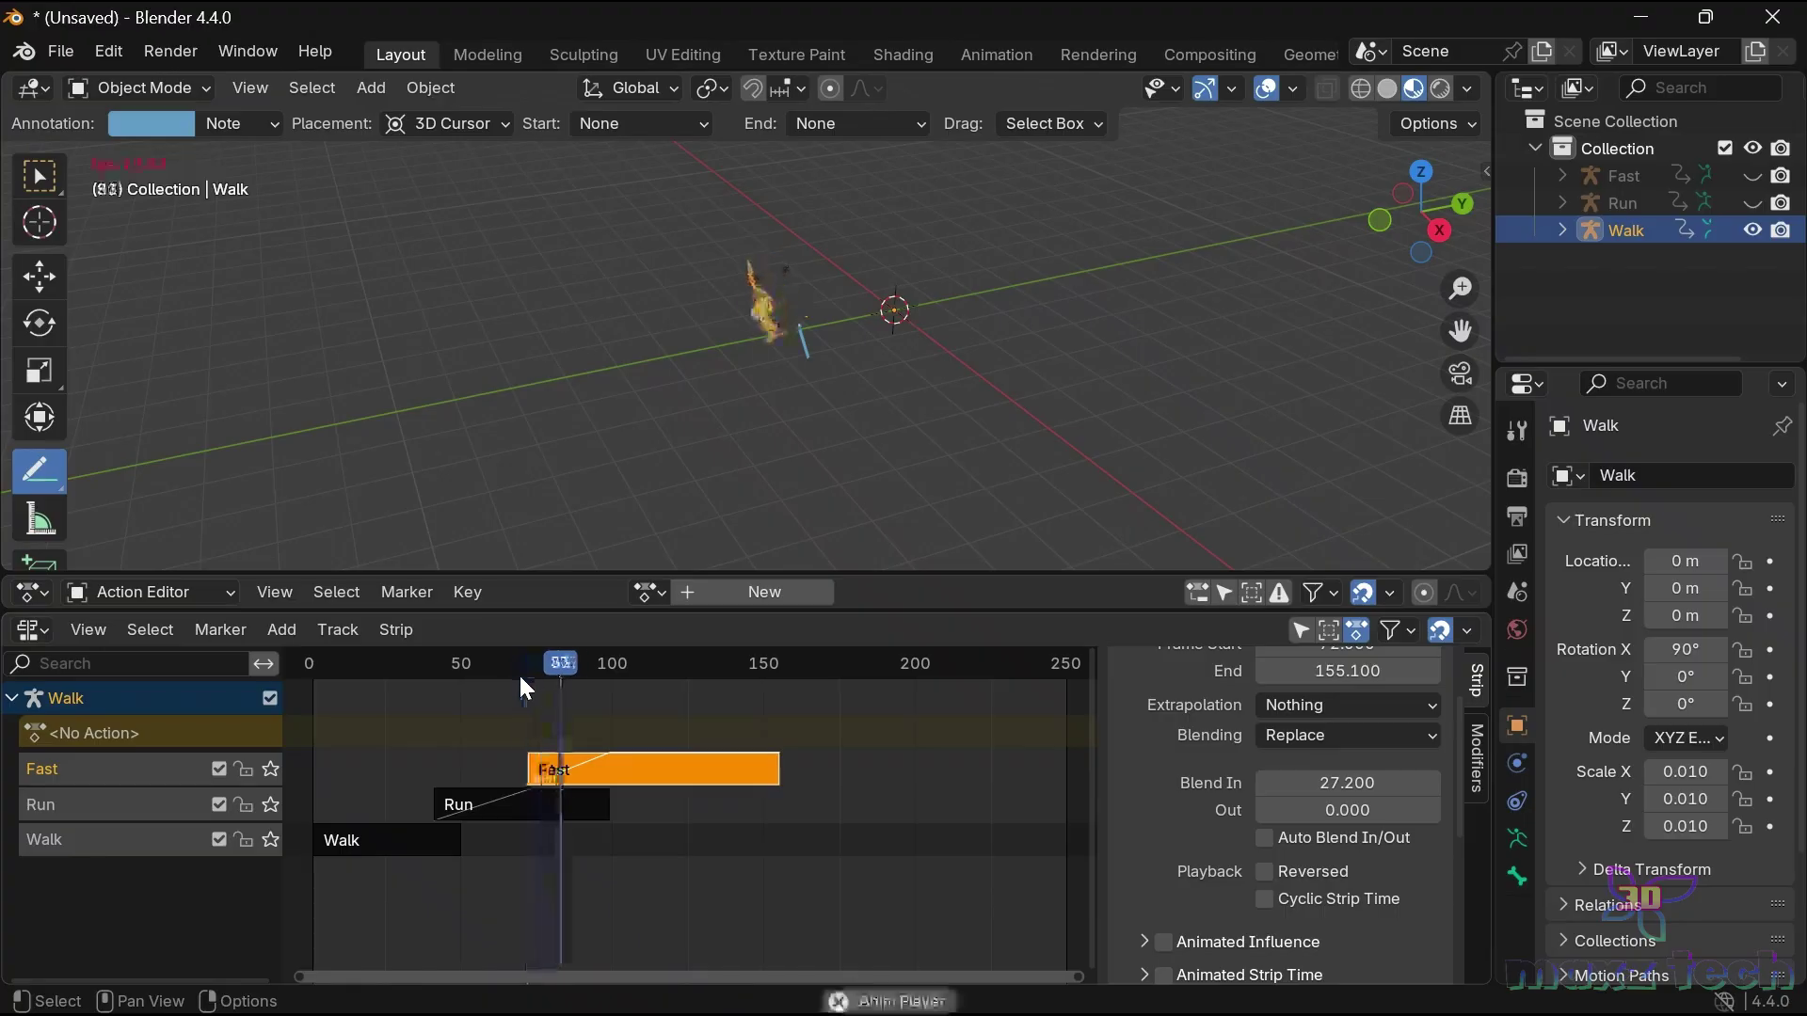
pyautogui.press('space')
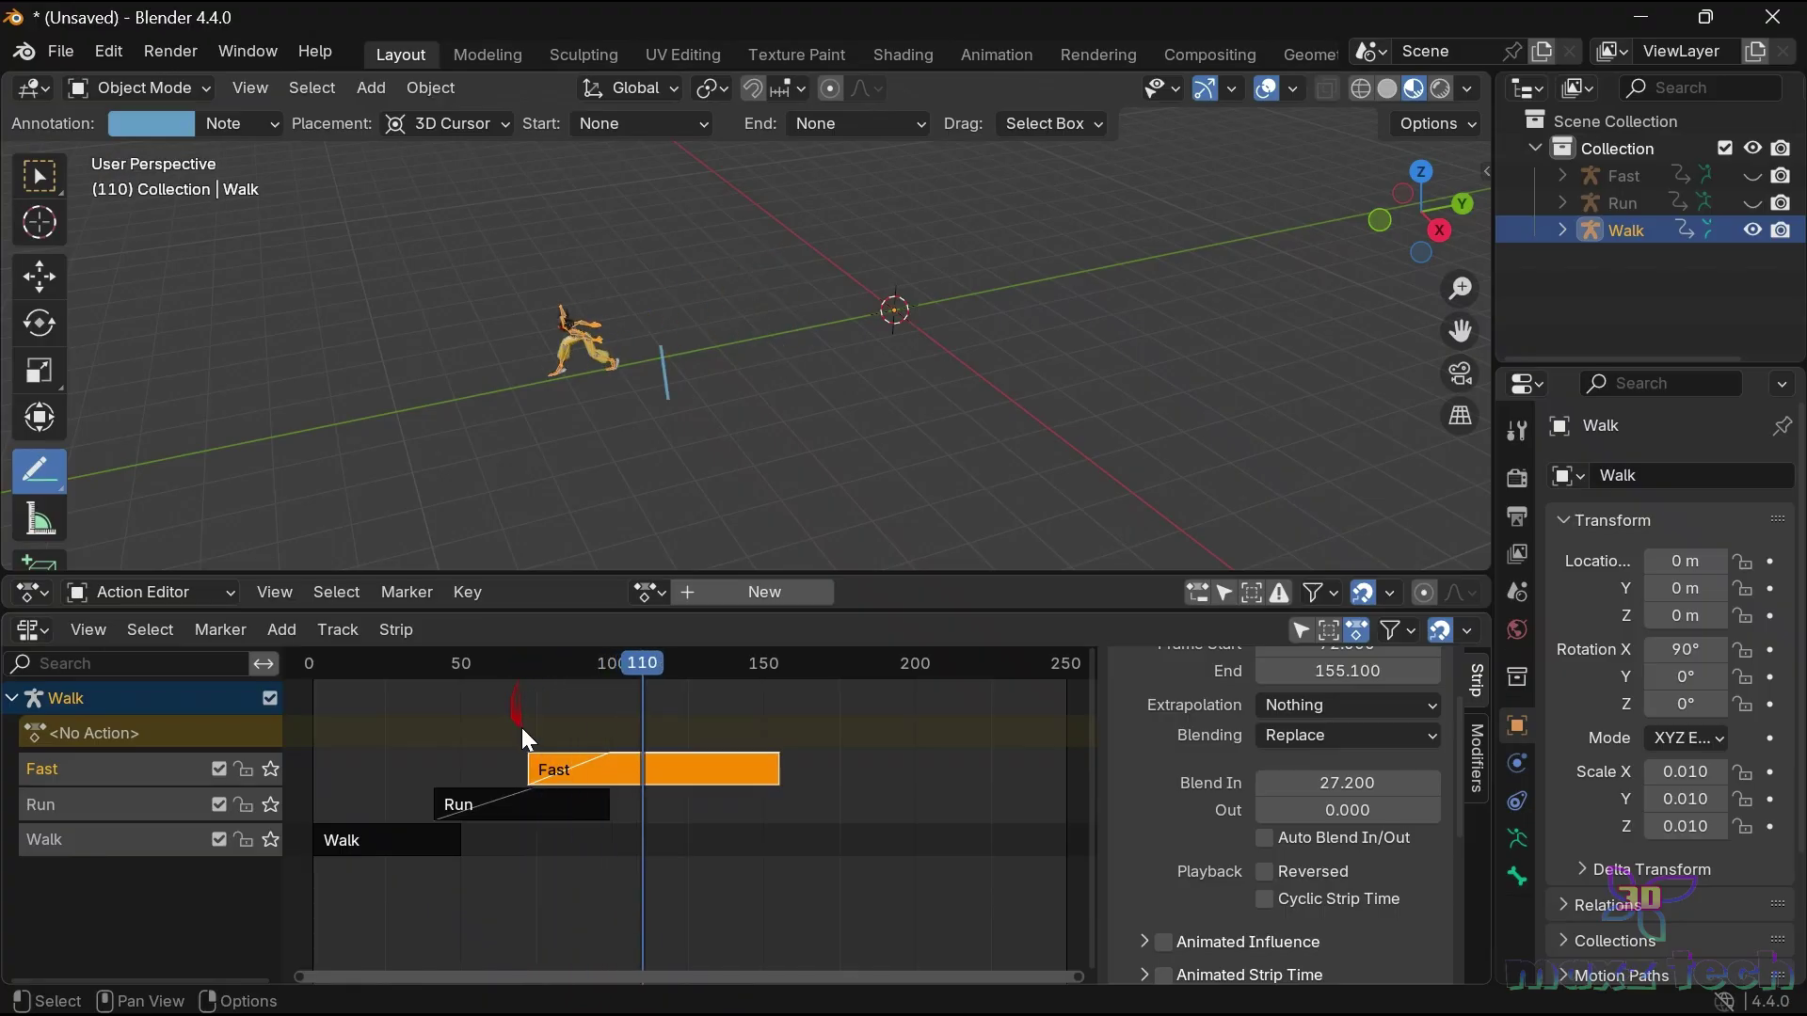
pyautogui.press('space')
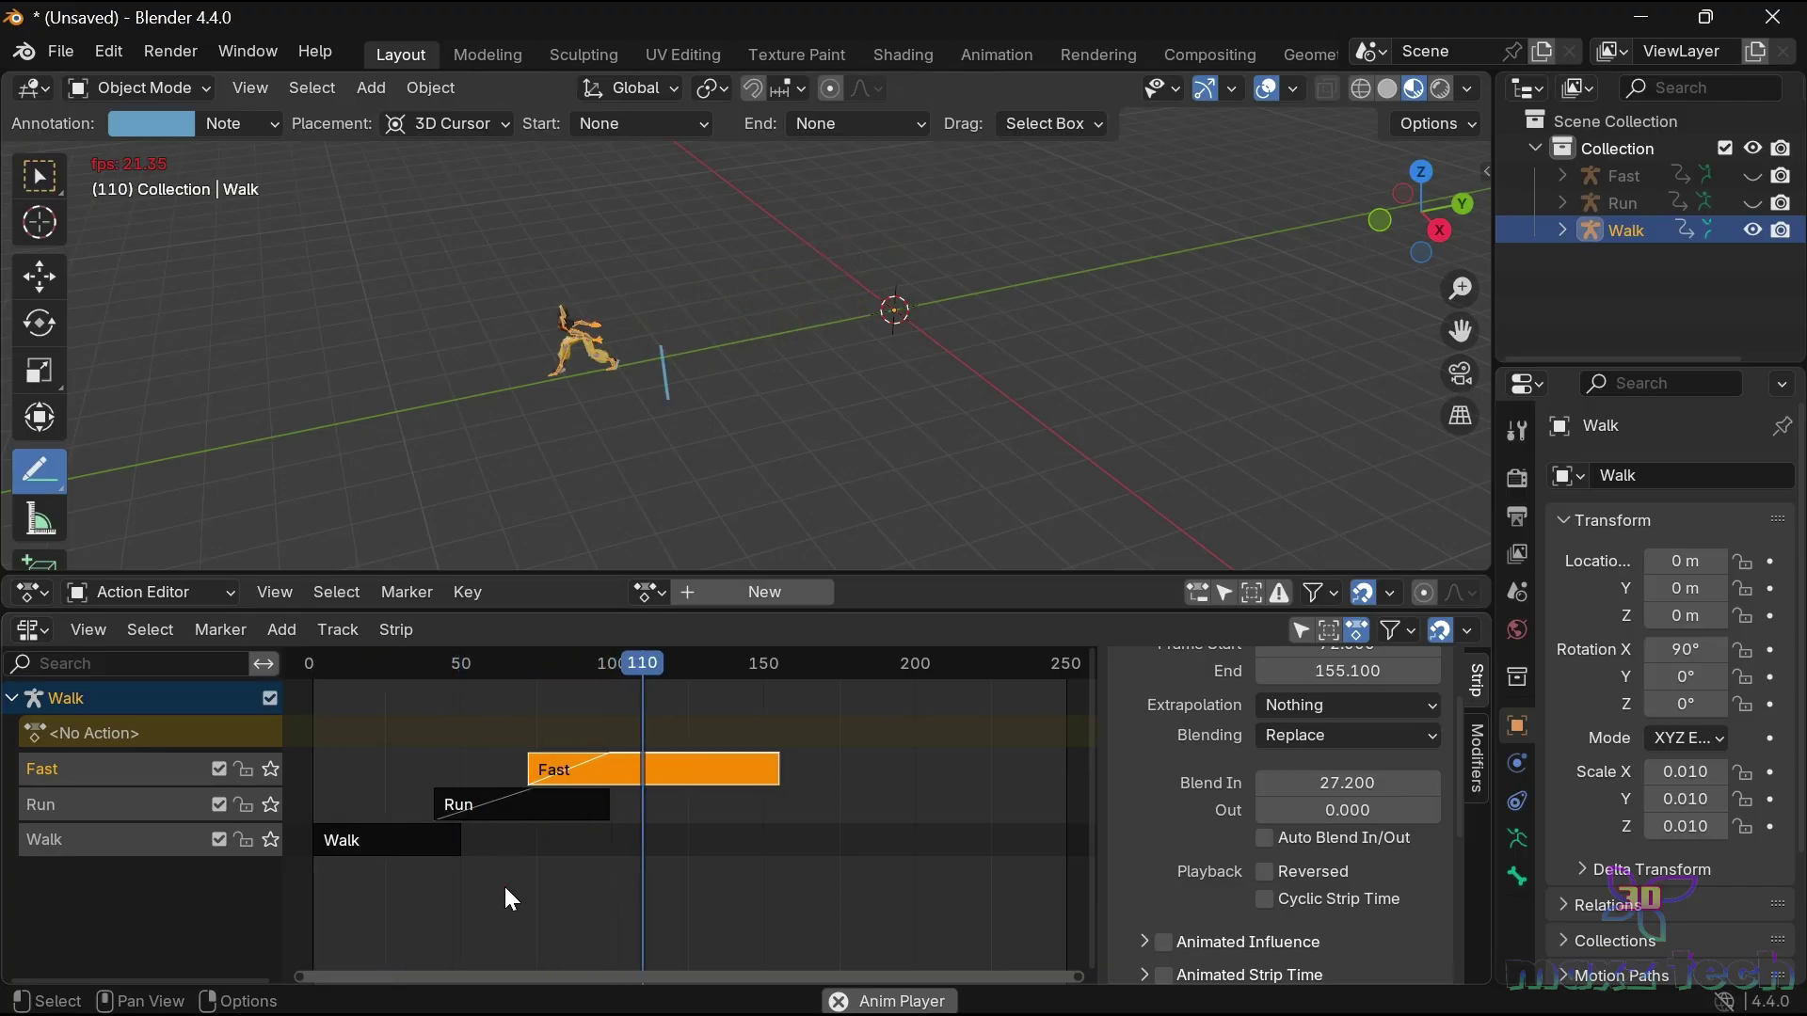
pyautogui.press('space')
pyautogui.moveTo(509, 894); pyautogui.dragTo(709, 939)
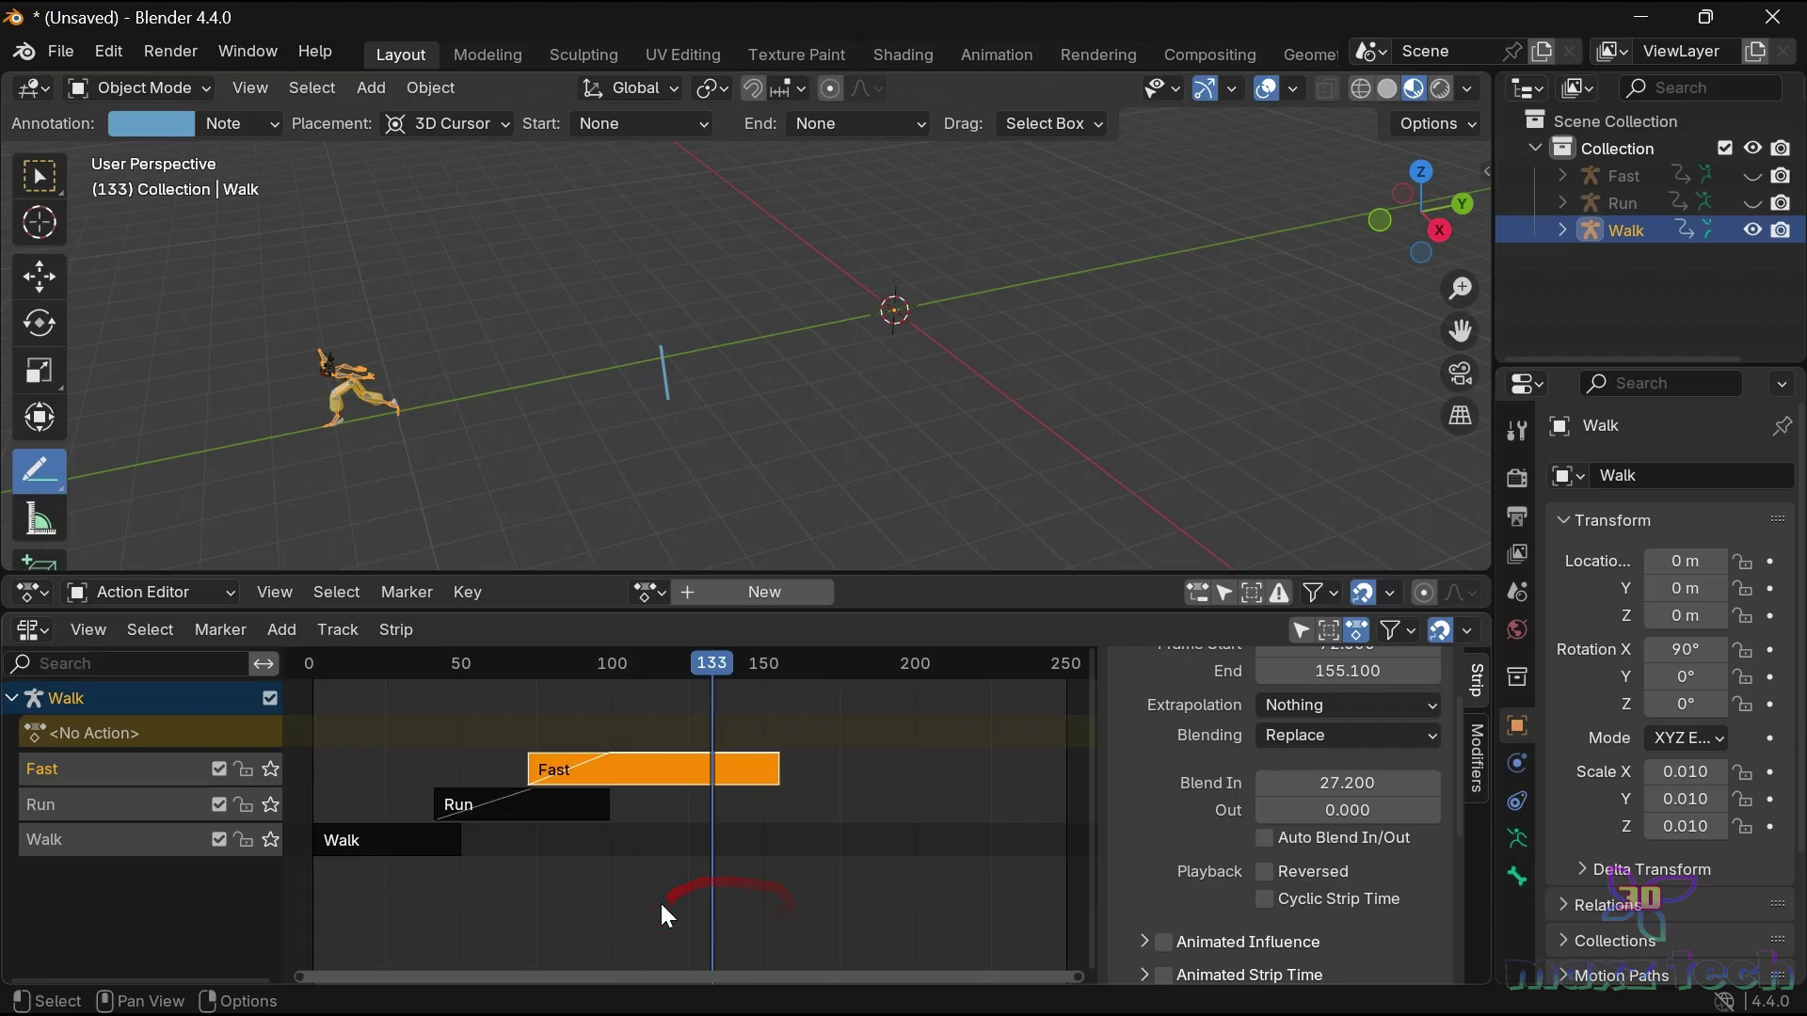
pyautogui.press('space')
pyautogui.press('space')
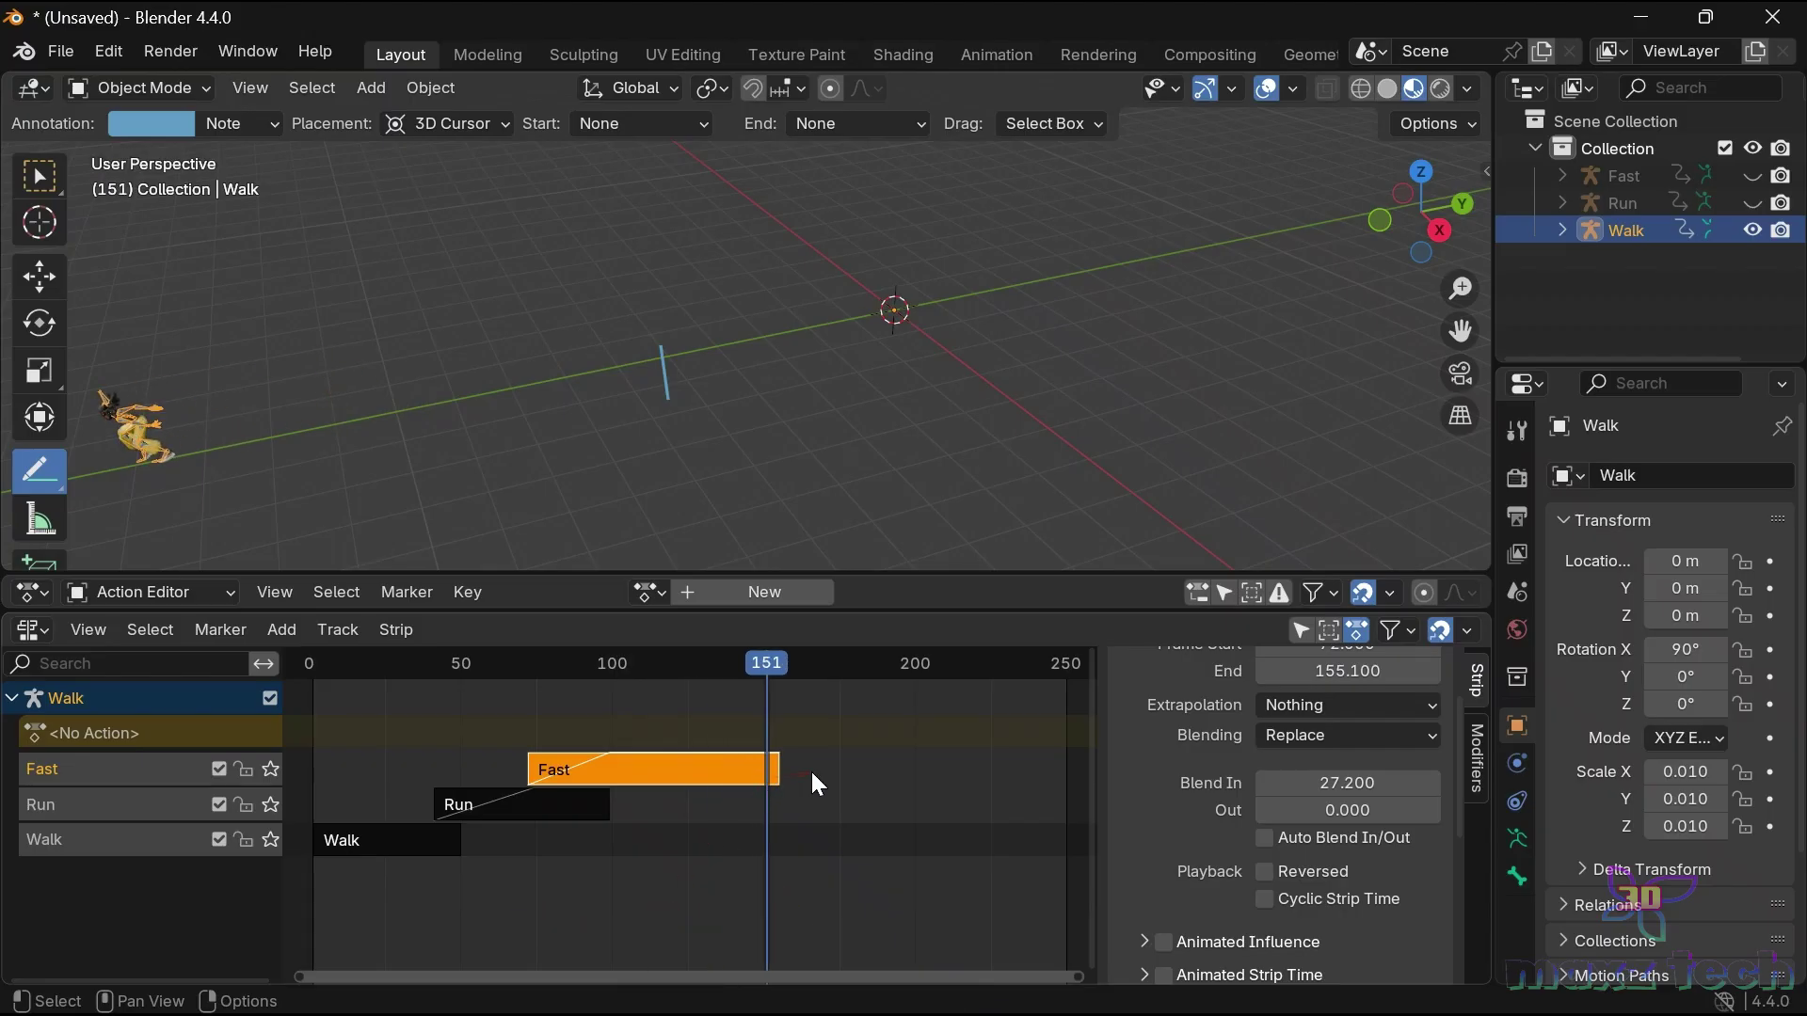
# Return to the Select tool and begin importing another animation file.
pyautogui.scroll(-1, 811, 770)
pyautogui.scroll(-1, 810, 770)
pyautogui.scroll(-1, 811, 770)
pyautogui.scroll(-1, 810, 770)
pyautogui.moveTo(744, 819)
pyautogui.mouseDown()
pyautogui.moveTo(516, 774)
pyautogui.moveTo(301, 445)
pyautogui.mouseUp()
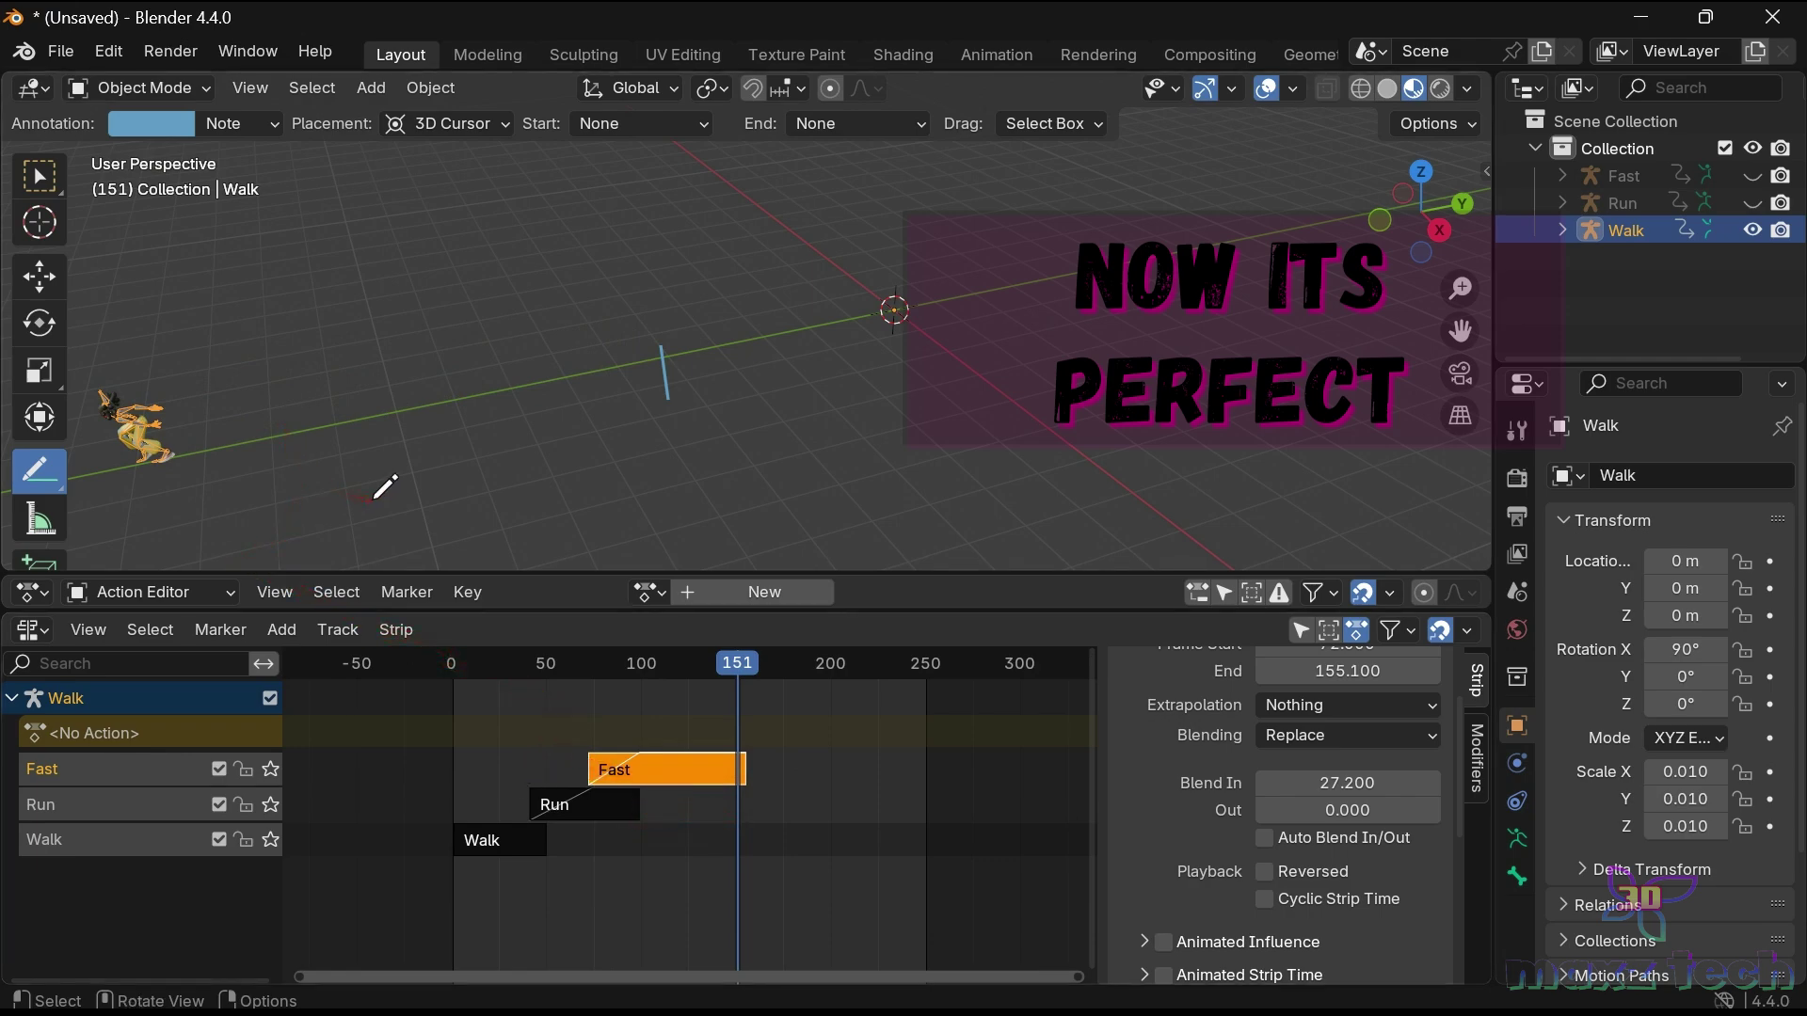
pyautogui.click(38, 175)
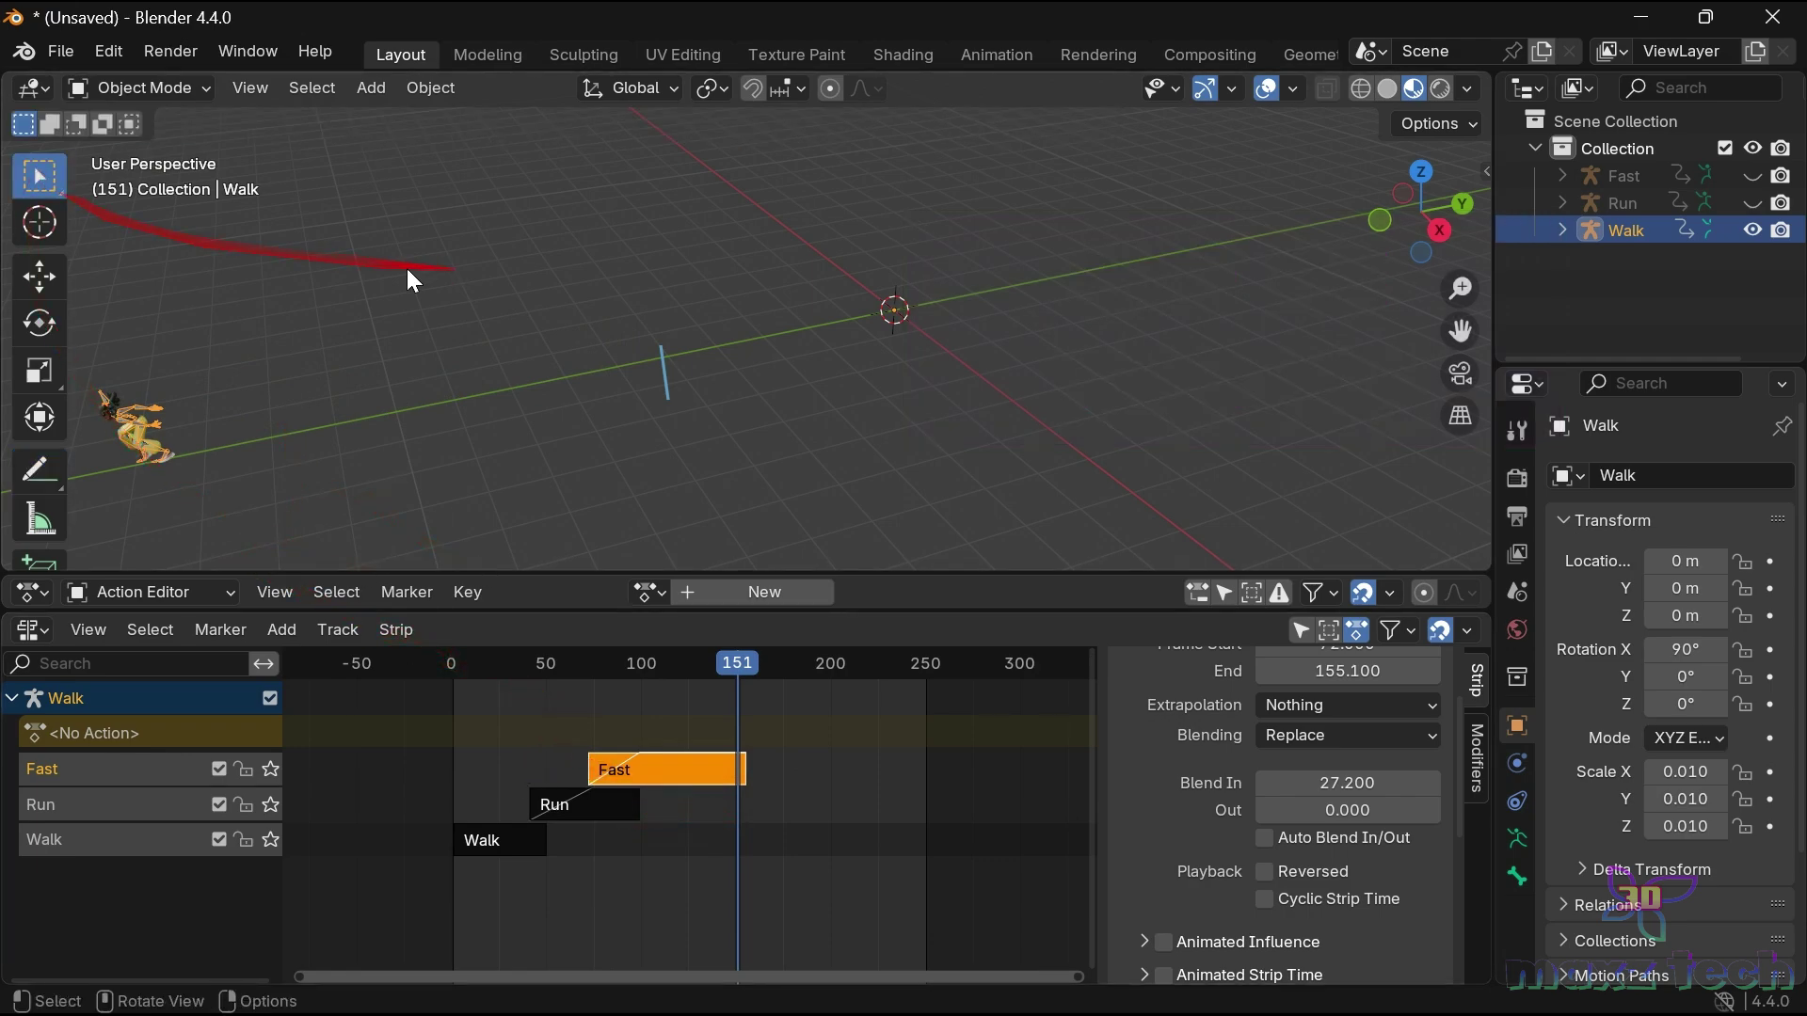
pyautogui.click(61, 51)
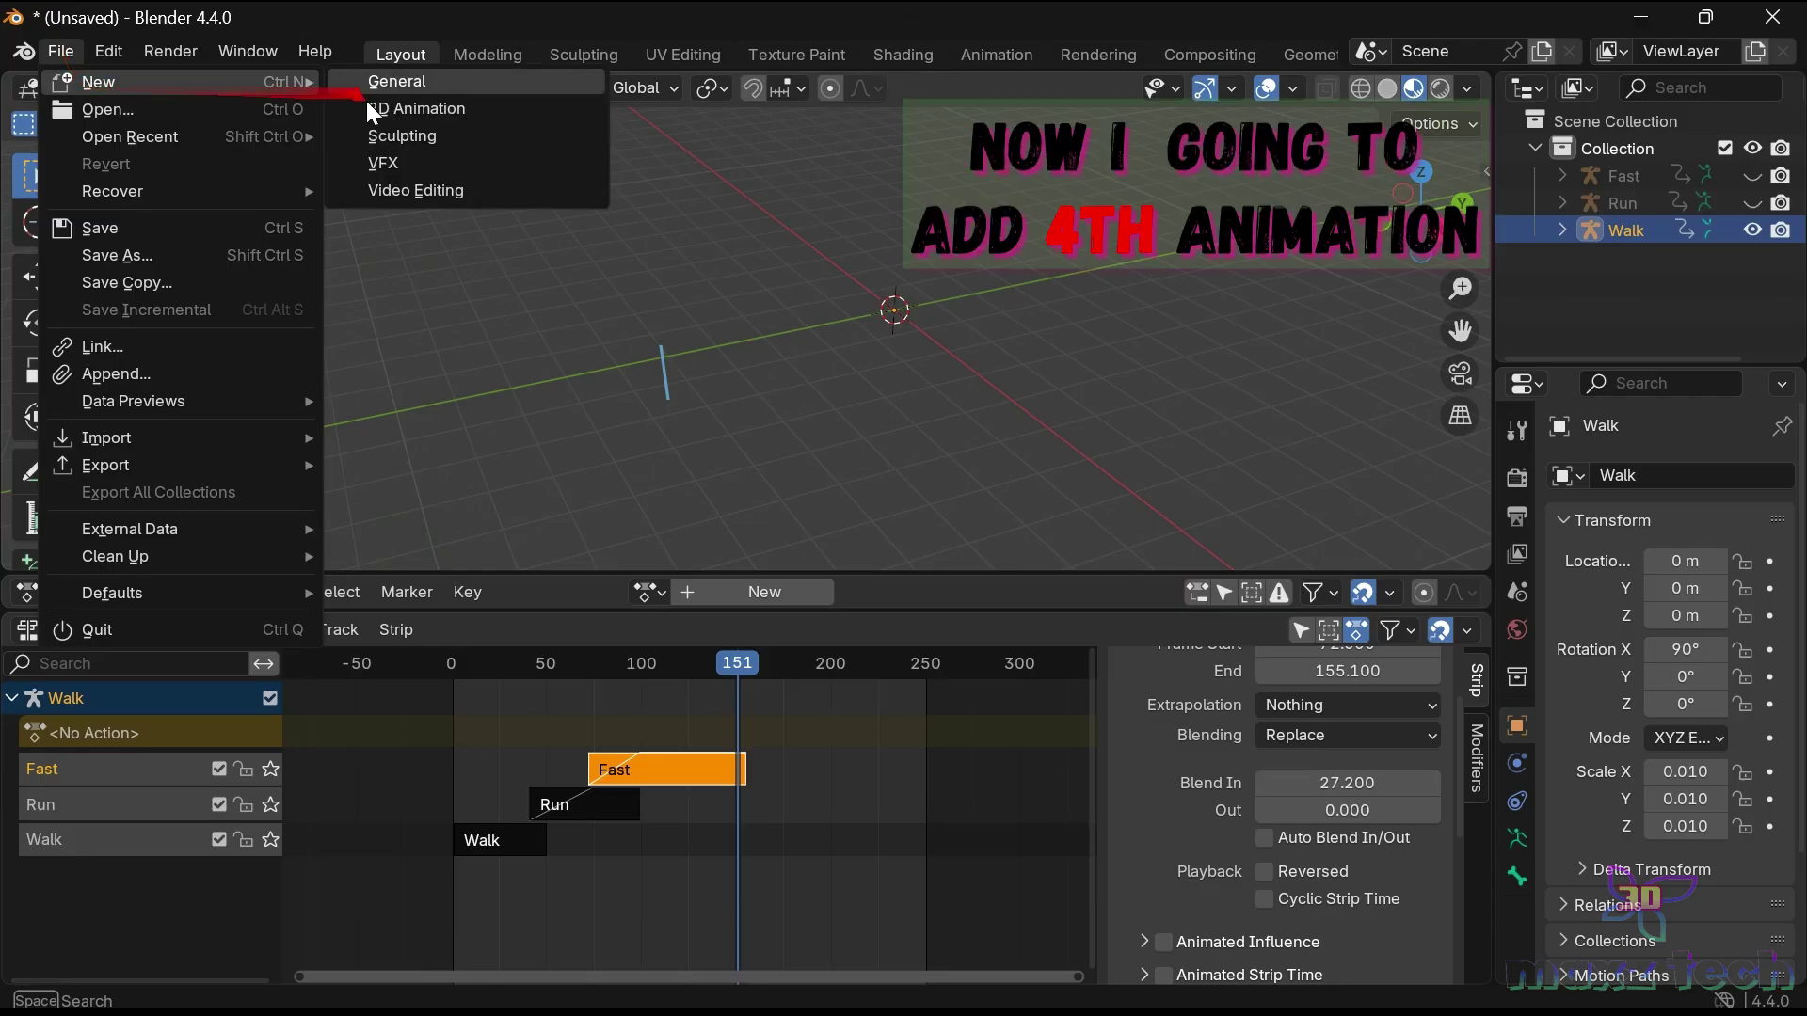
pyautogui.moveTo(108, 438)
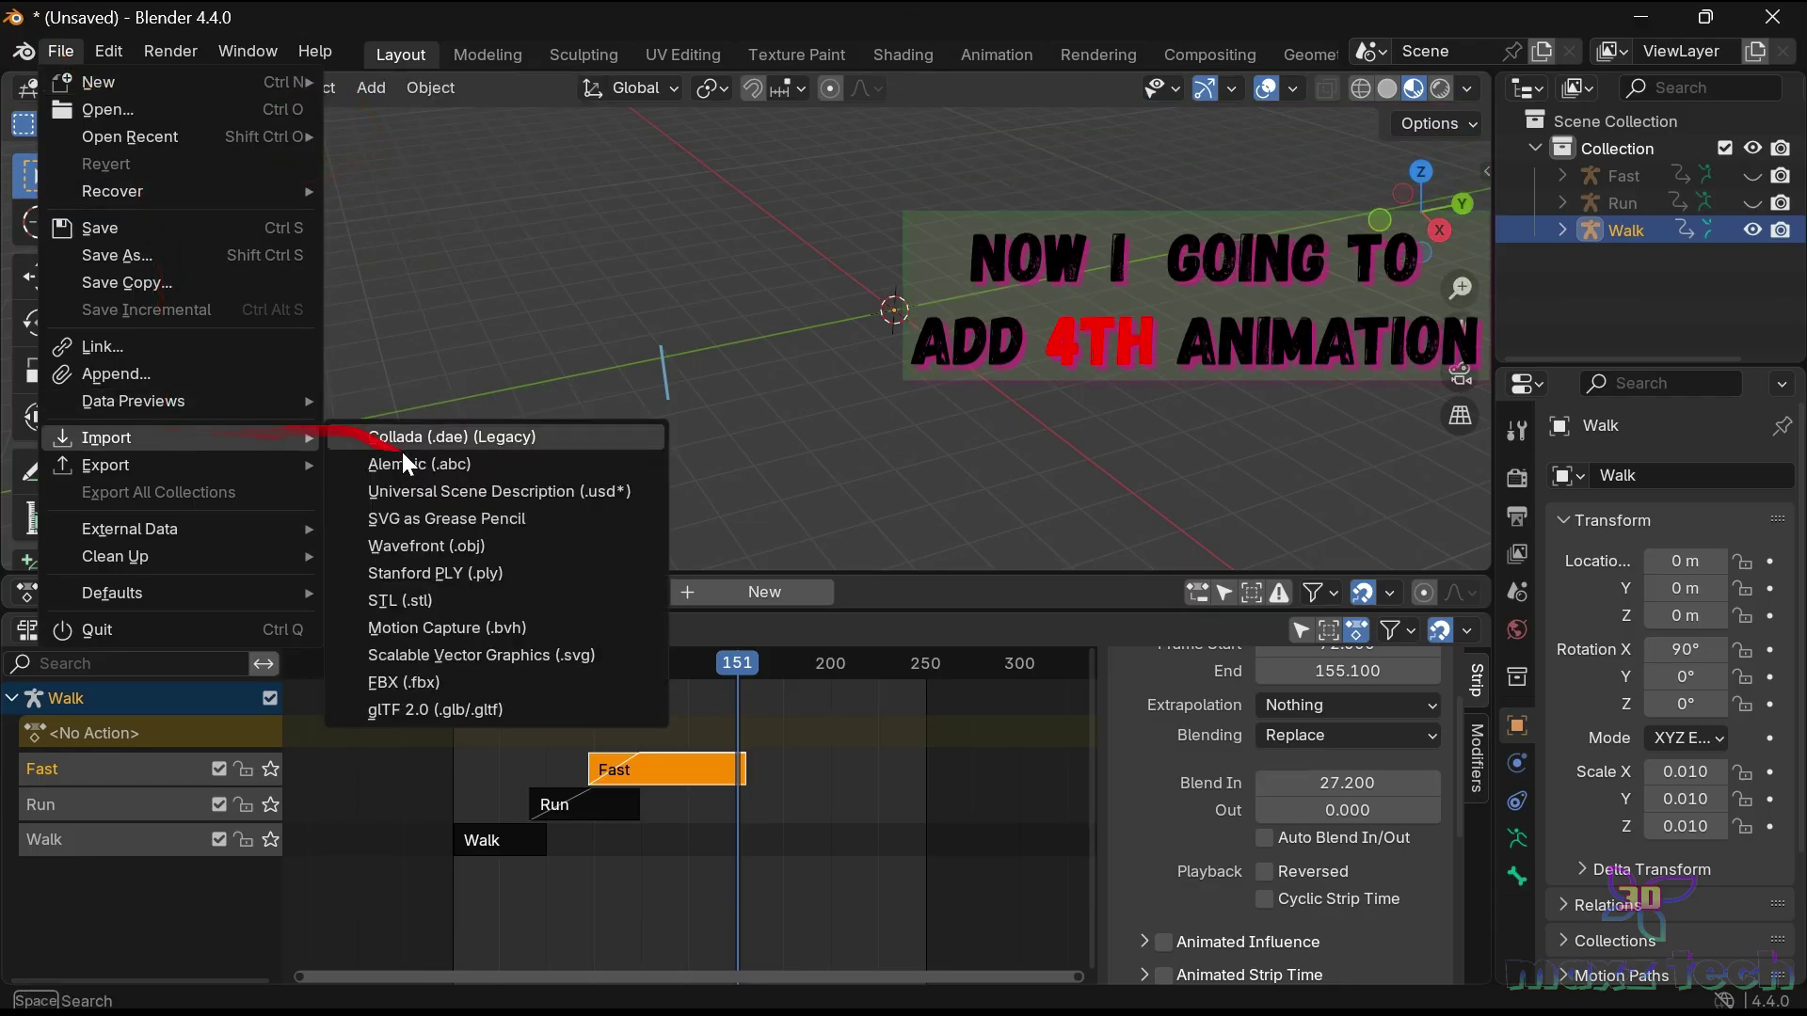
# Import 4 Running Jump.fbx as a new armature.
pyautogui.click(398, 683)
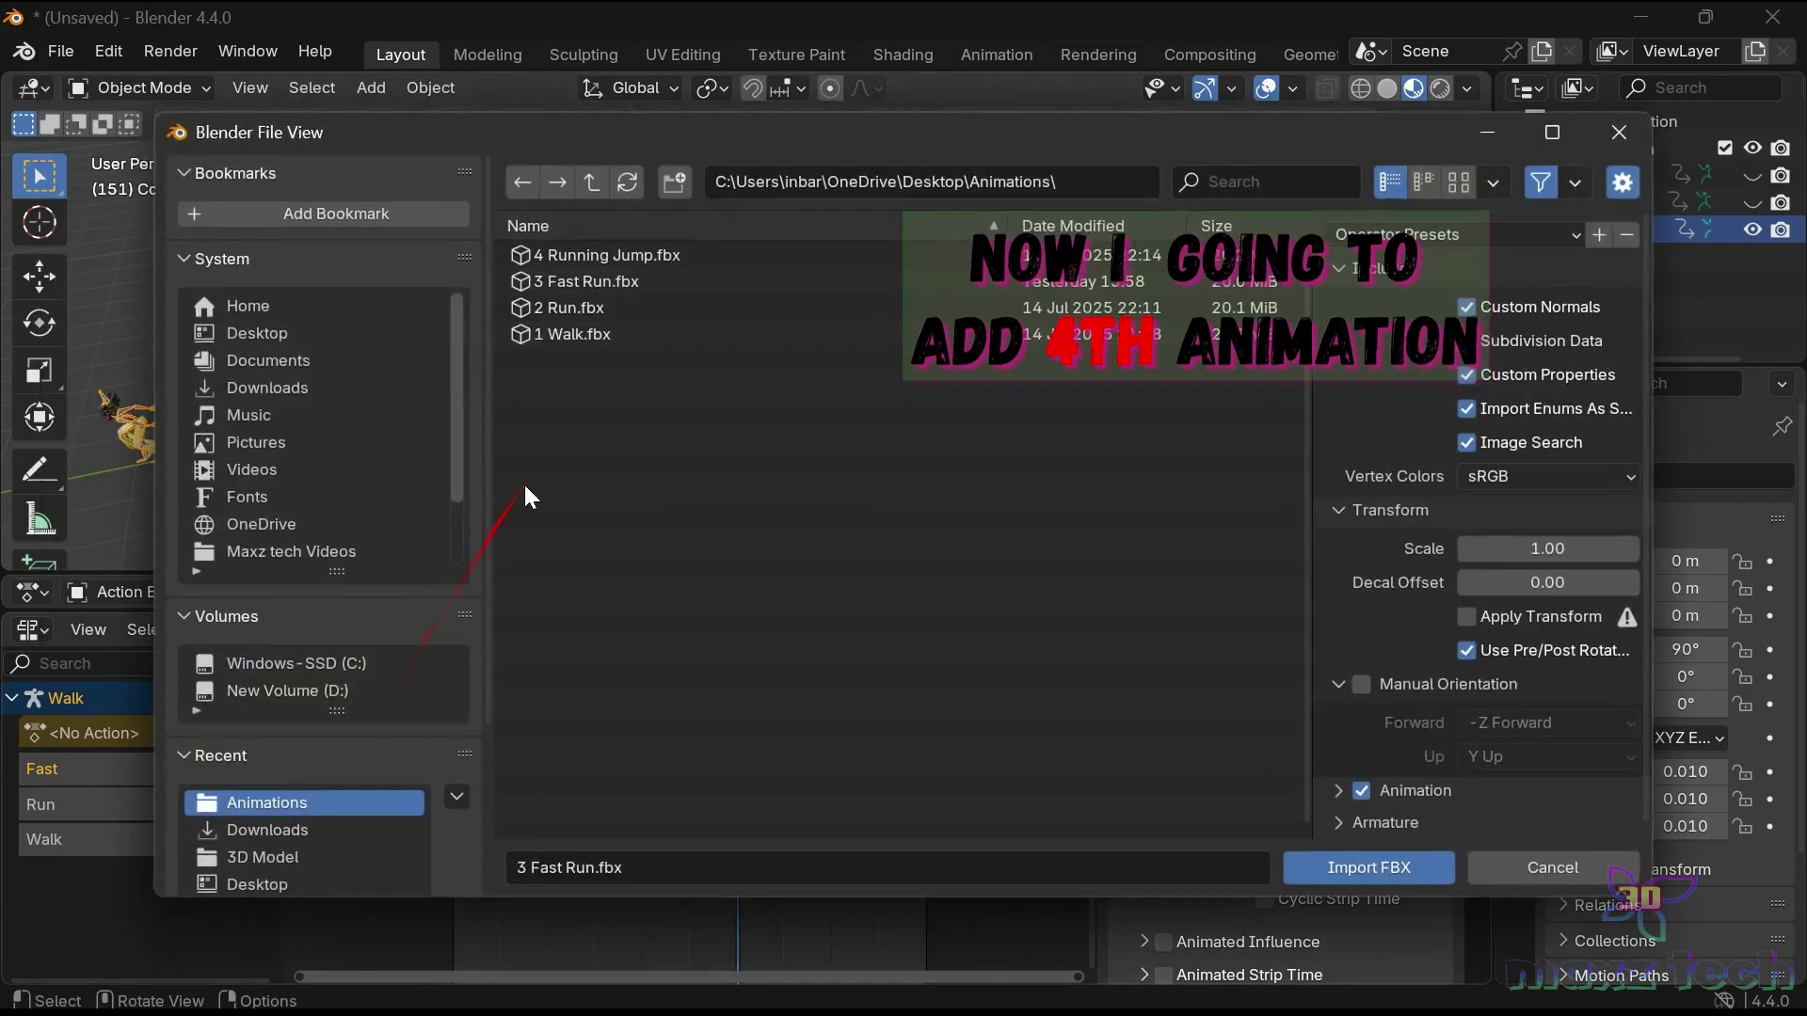
pyautogui.click(561, 255)
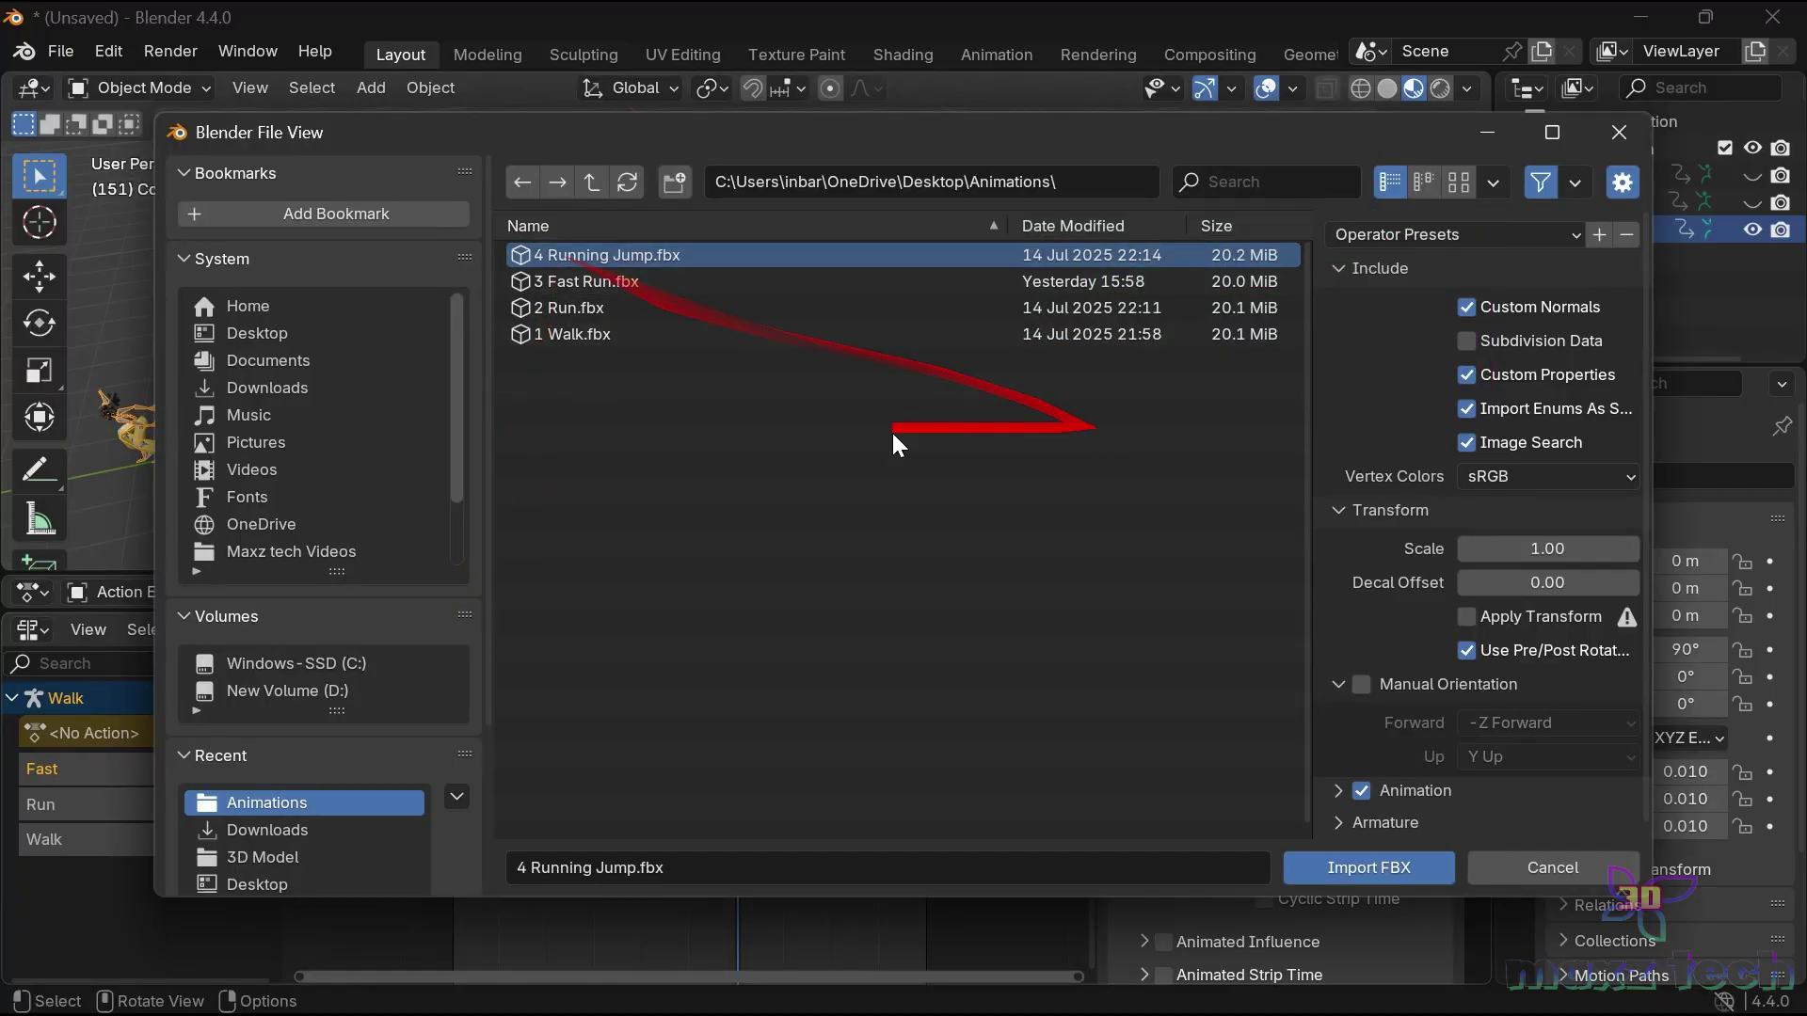
pyautogui.click(1414, 862)
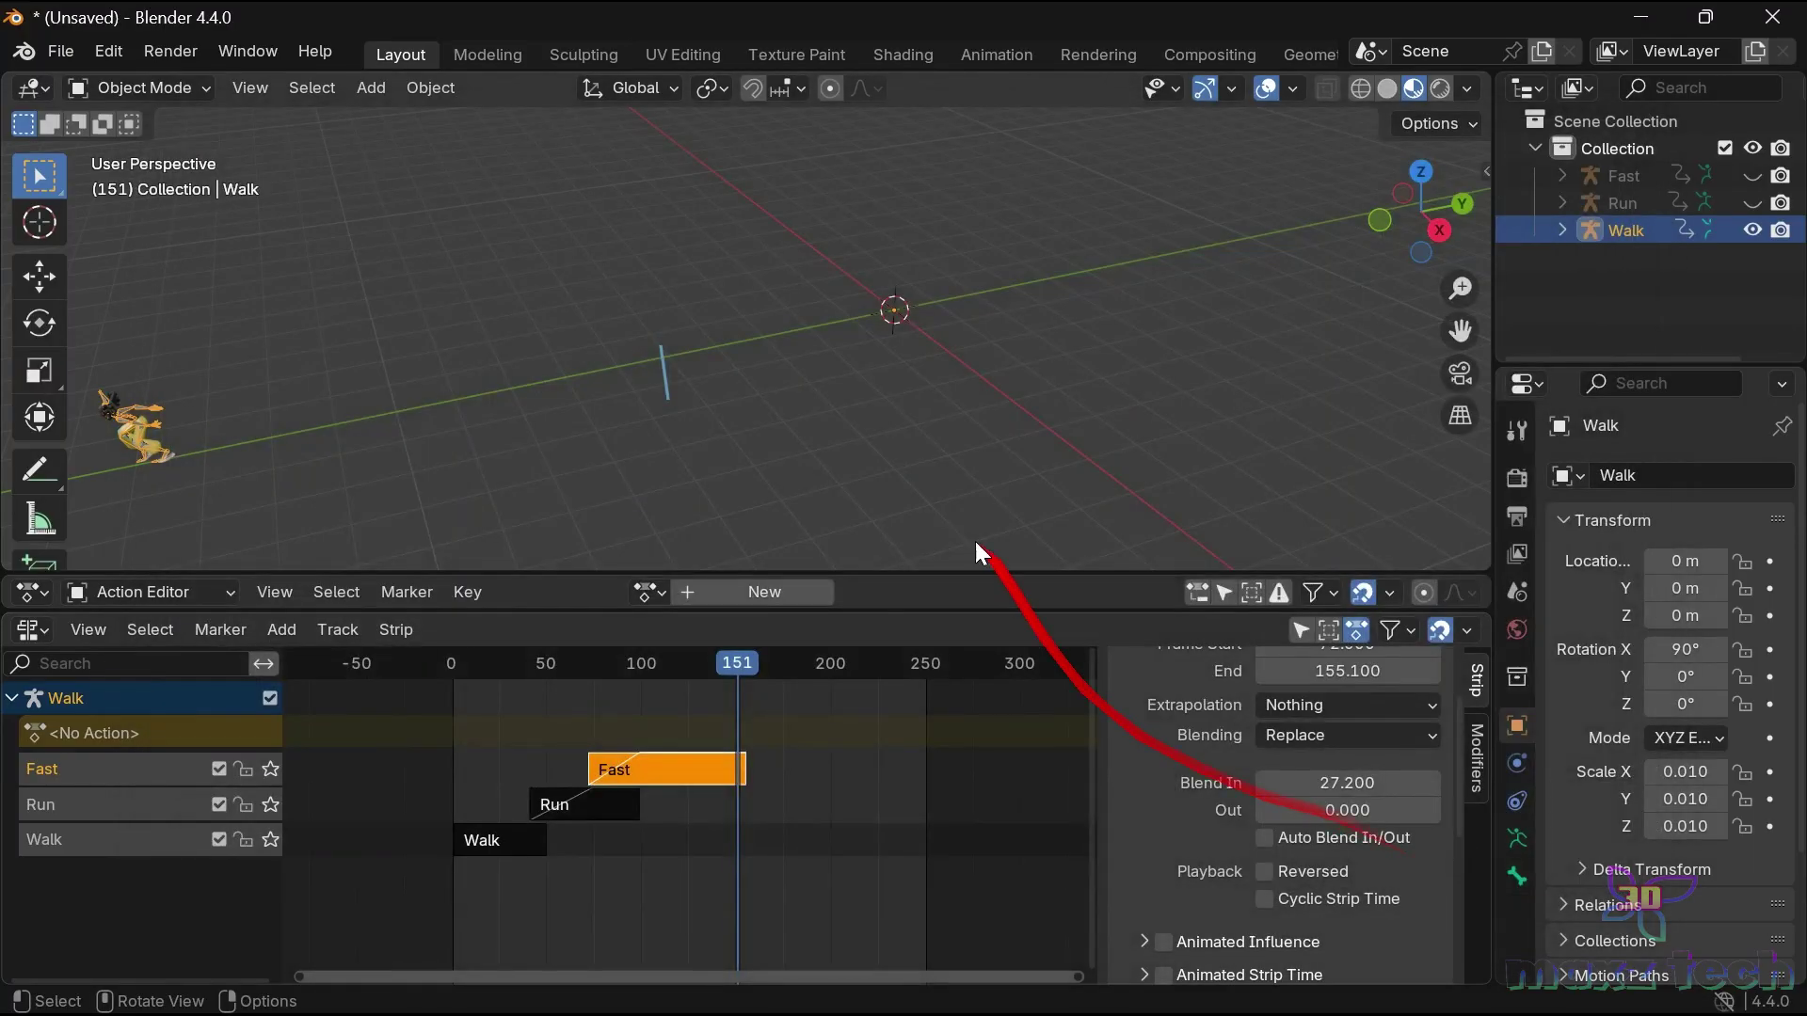
# At frame 0, move the jump armature aside to -0.61, -1.72, -0.26.
pyautogui.click(452, 666)
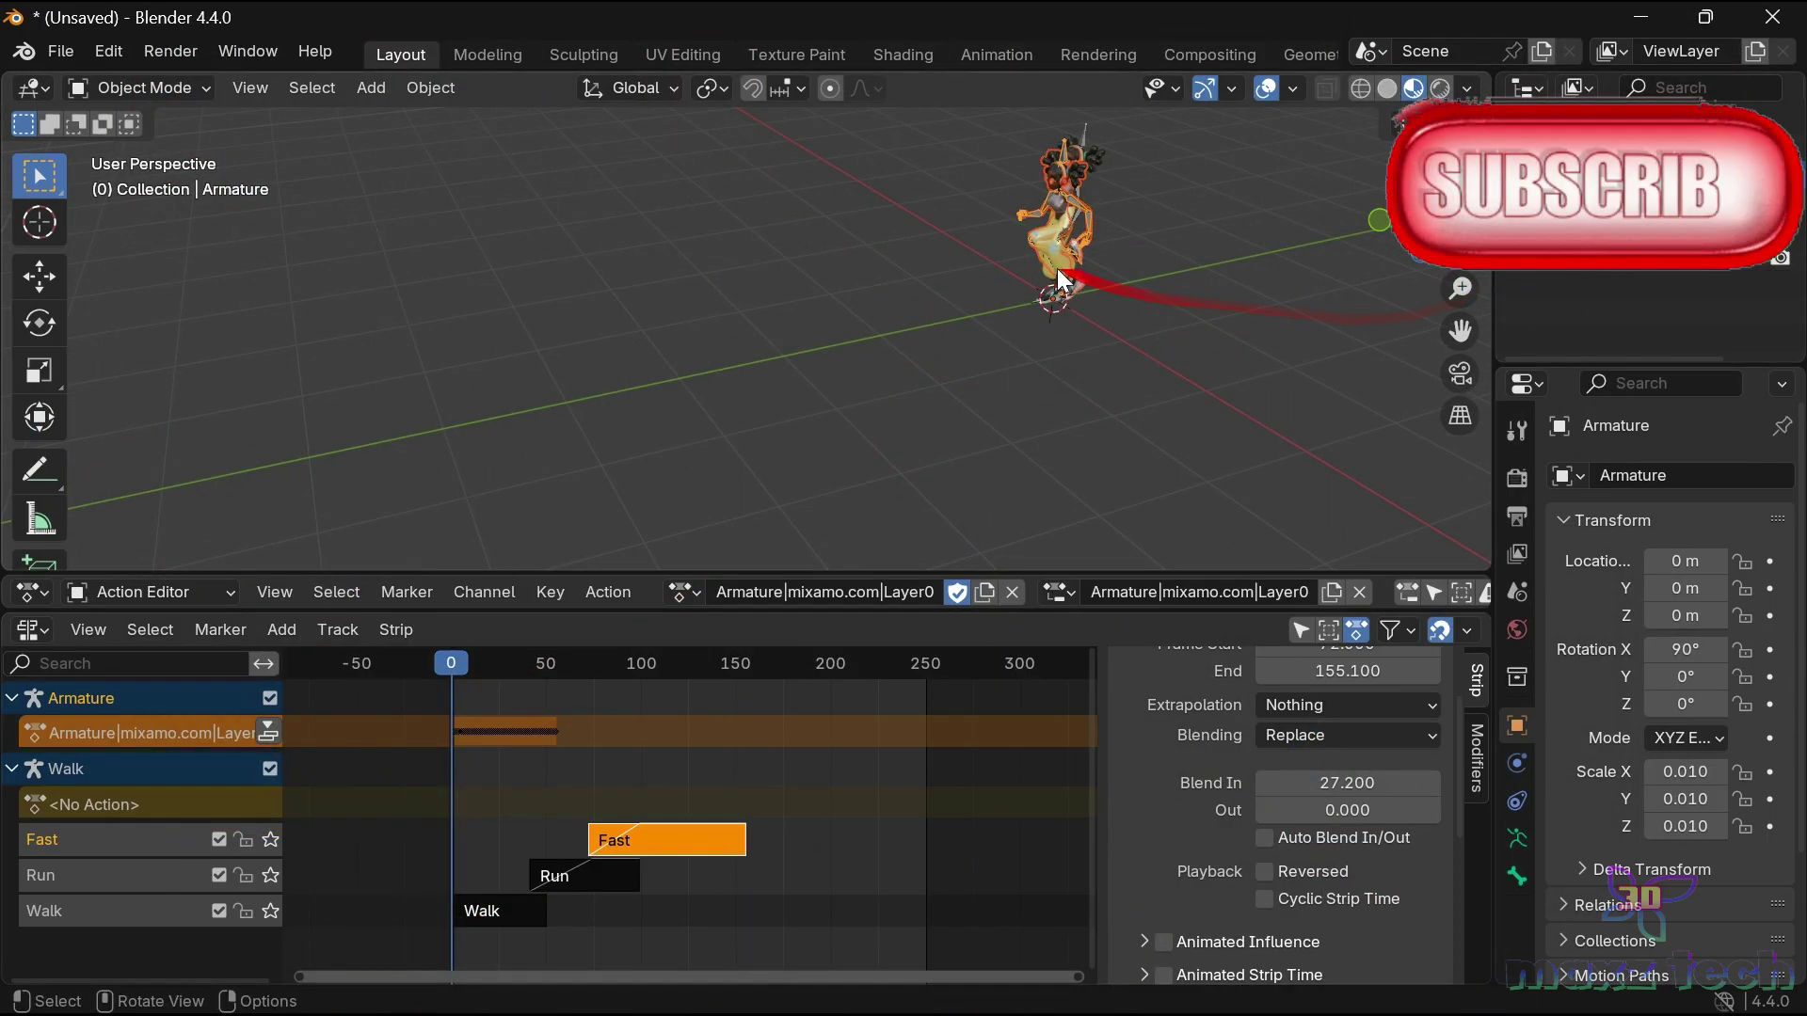
pyautogui.press('g')
pyautogui.click(837, 286)
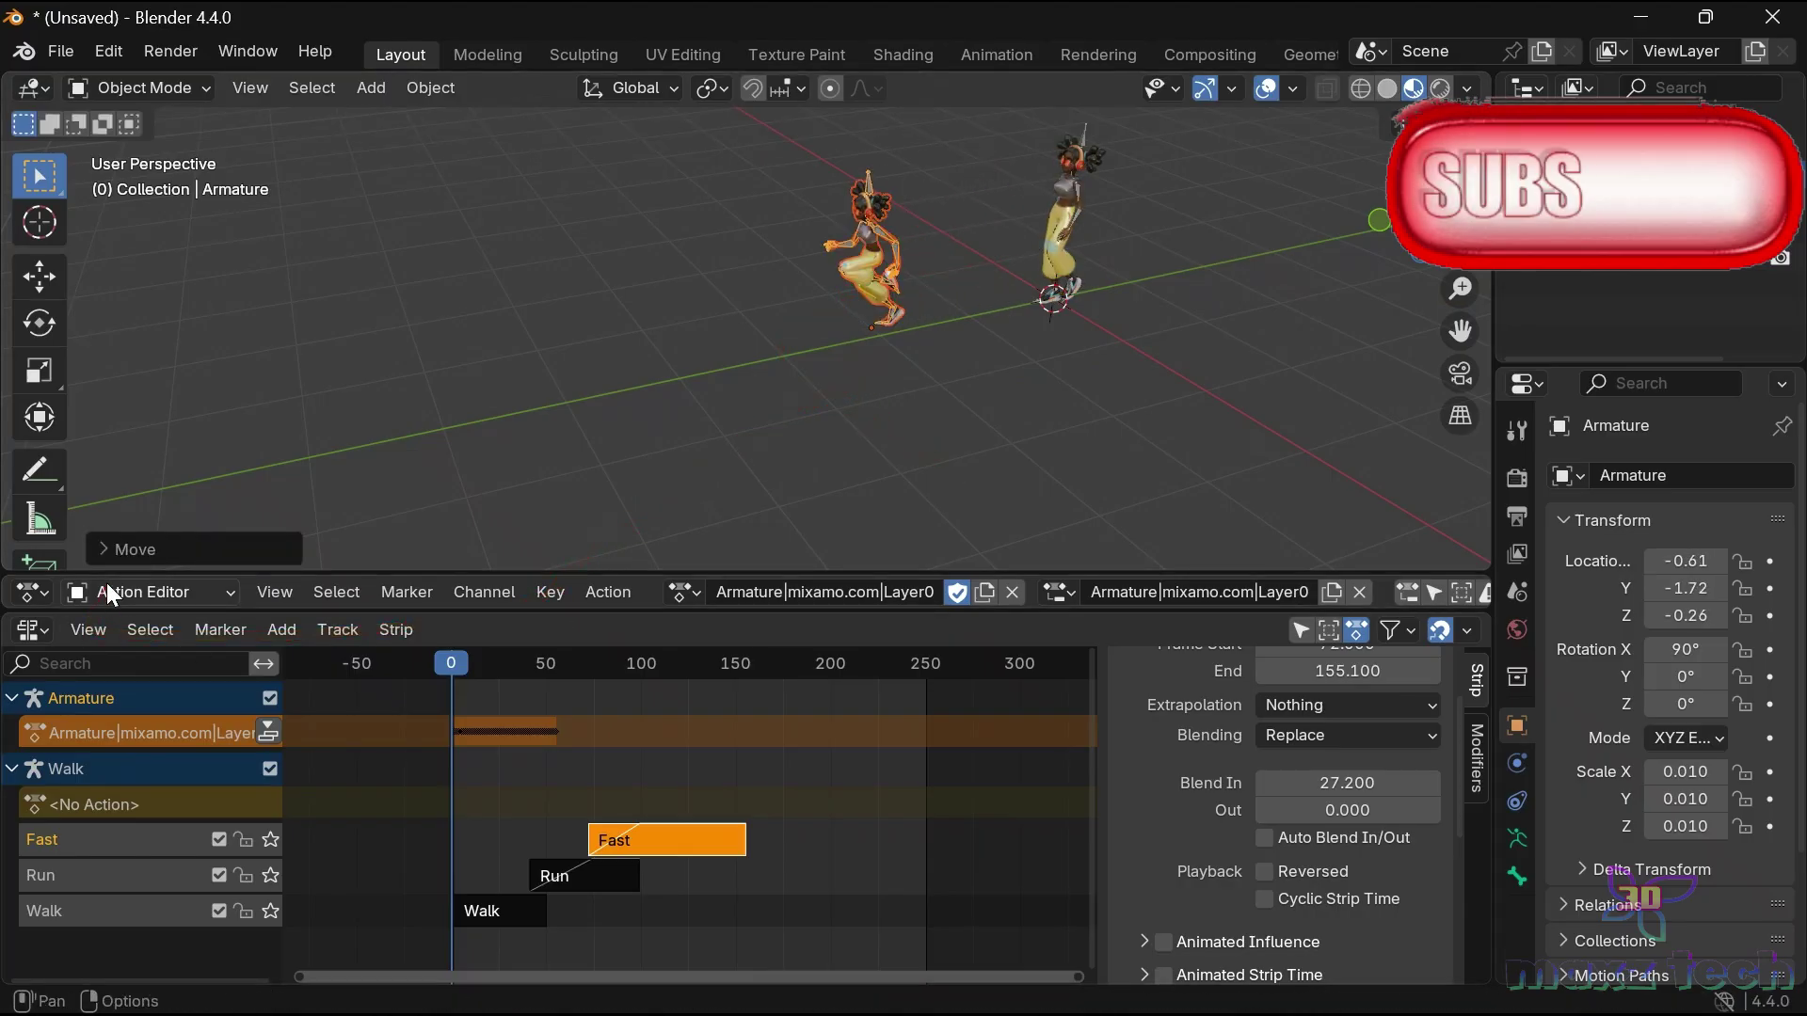
pyautogui.moveTo(105, 610); pyautogui.dragTo(106, 819)
pyautogui.click(36, 593)
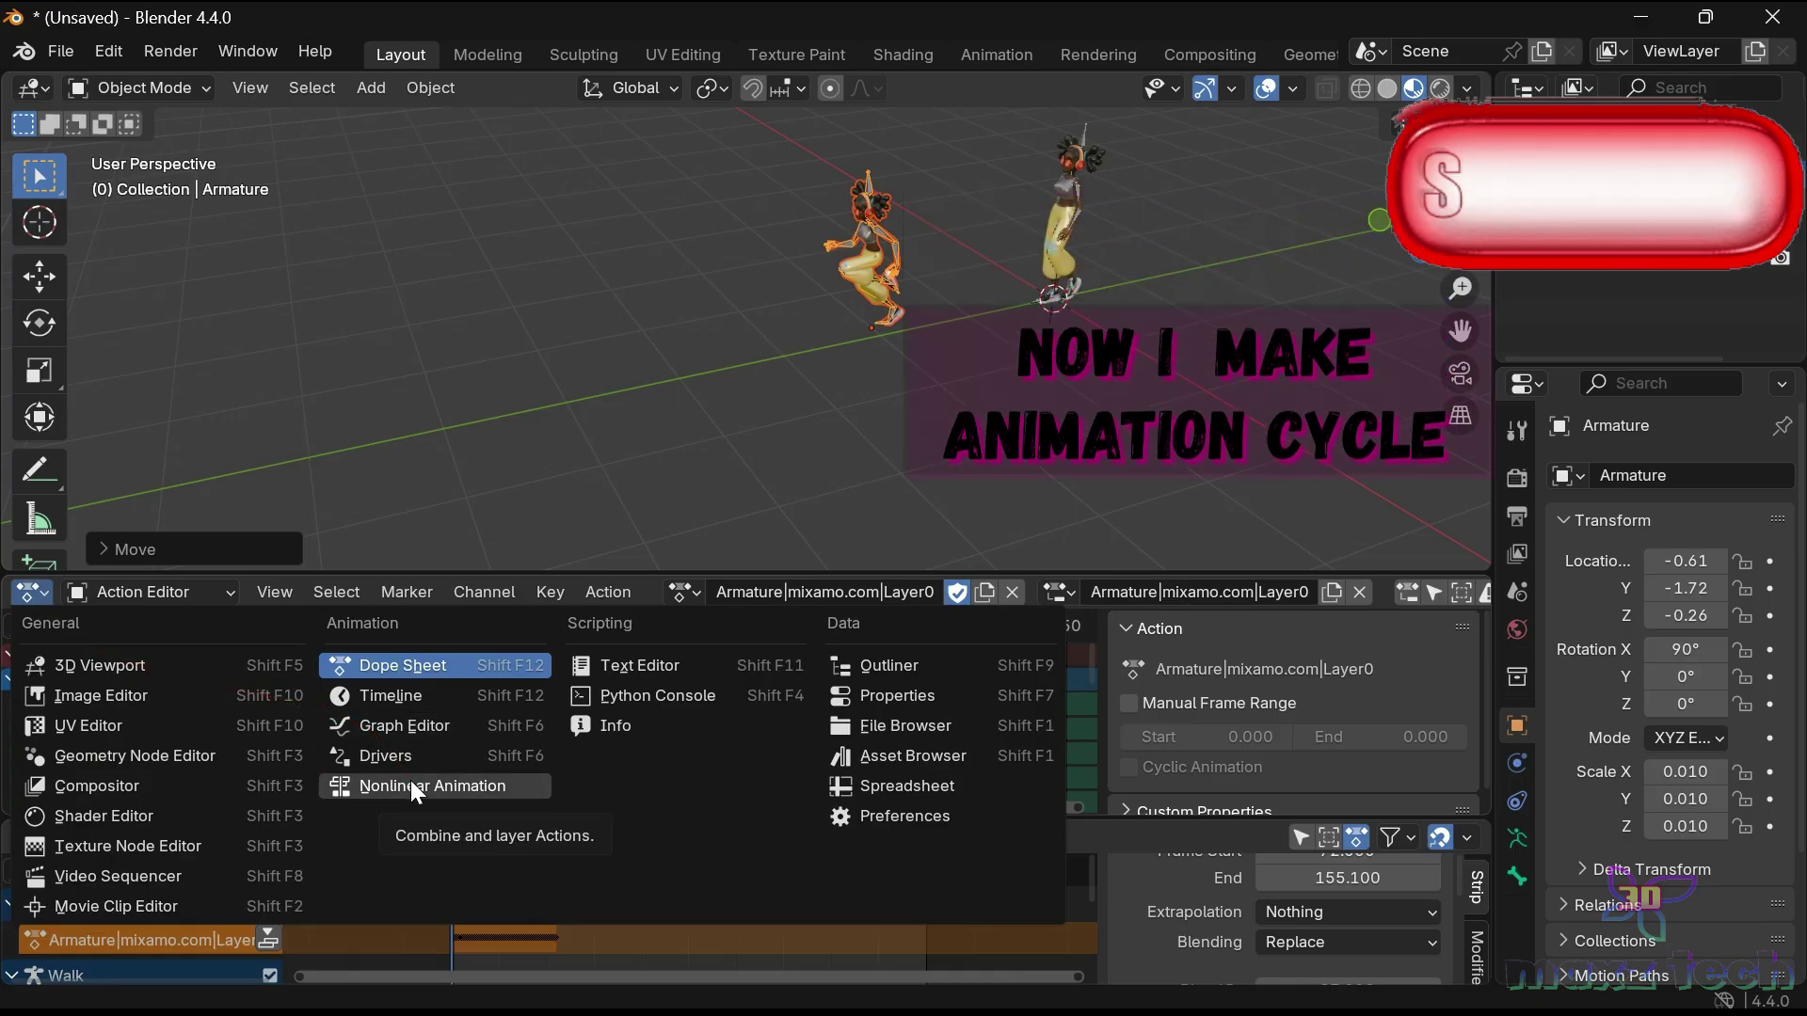
# Show the jump's animation curves in the Graph Editor and make them cyclic.
pyautogui.click(405, 726)
pyautogui.scroll(-2, 527, 731)
pyautogui.scroll(-2, 529, 726)
pyautogui.hotkey('shift', 'e')
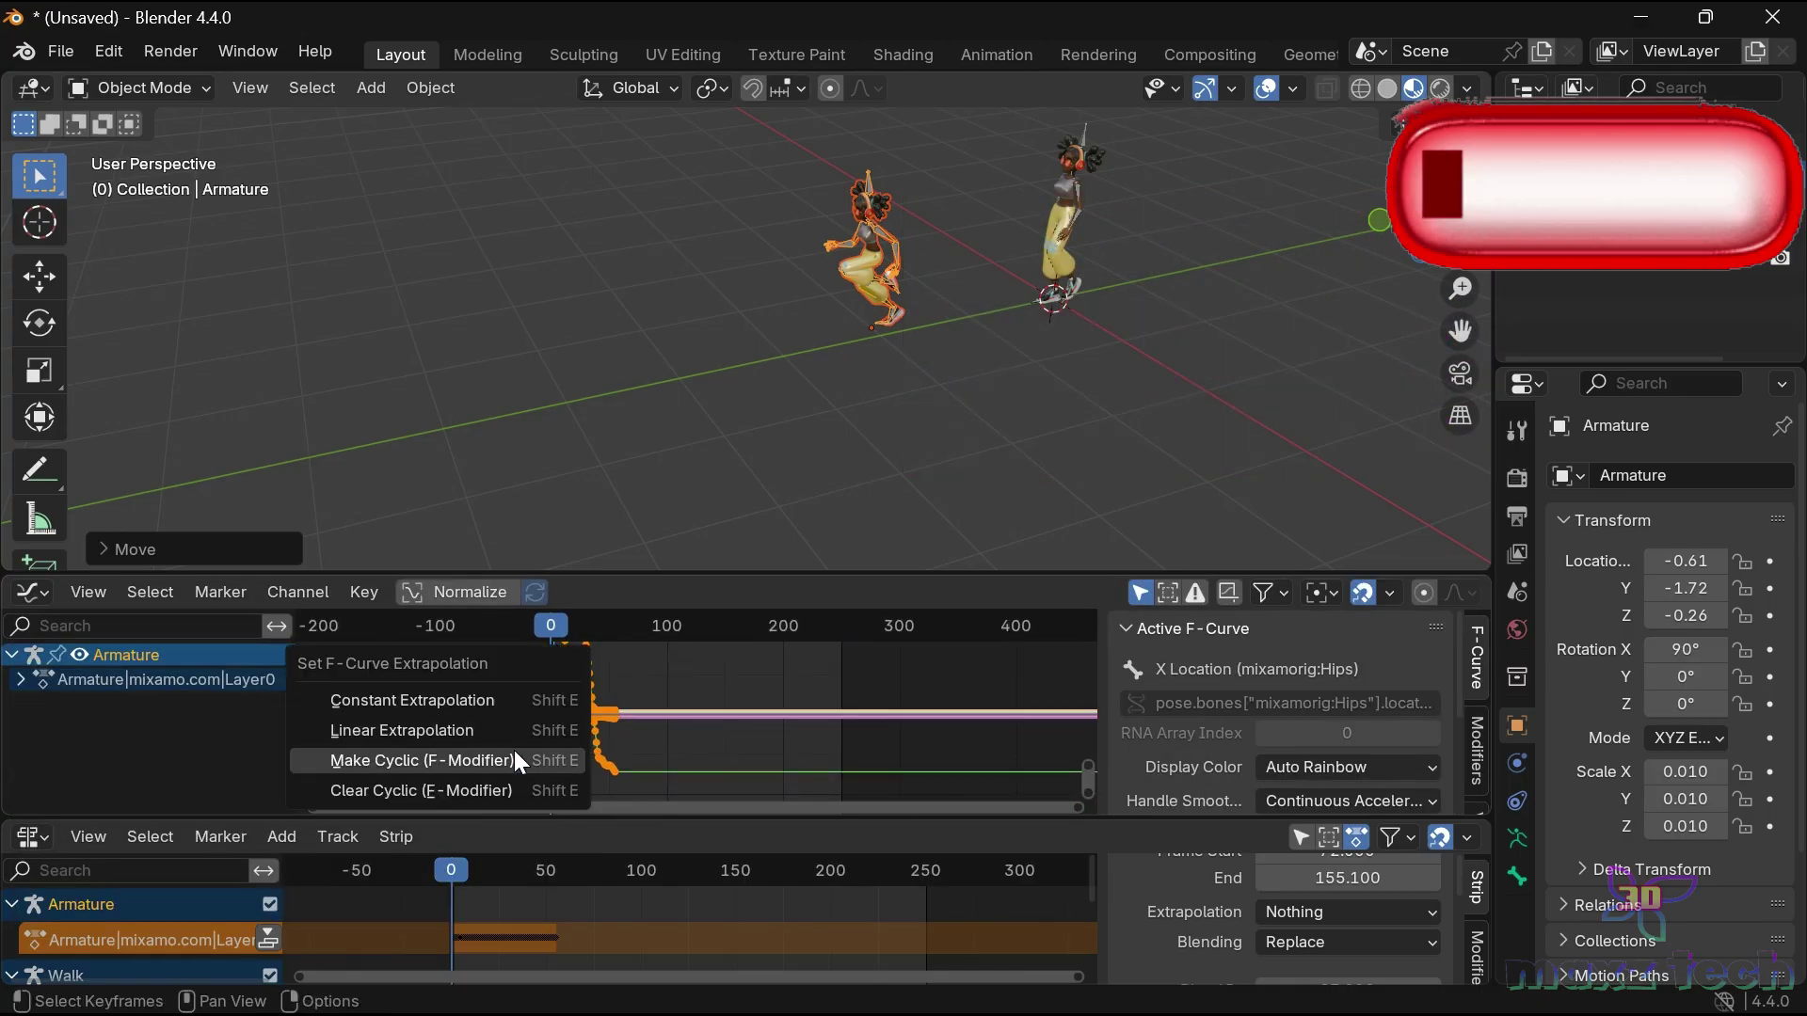
pyautogui.click(517, 761)
pyautogui.hotkey('shift', 'e')
pyautogui.click(401, 721)
# Expand the action's bone channels, then return to the Dope Sheet keyframe view.
pyautogui.click(20, 680)
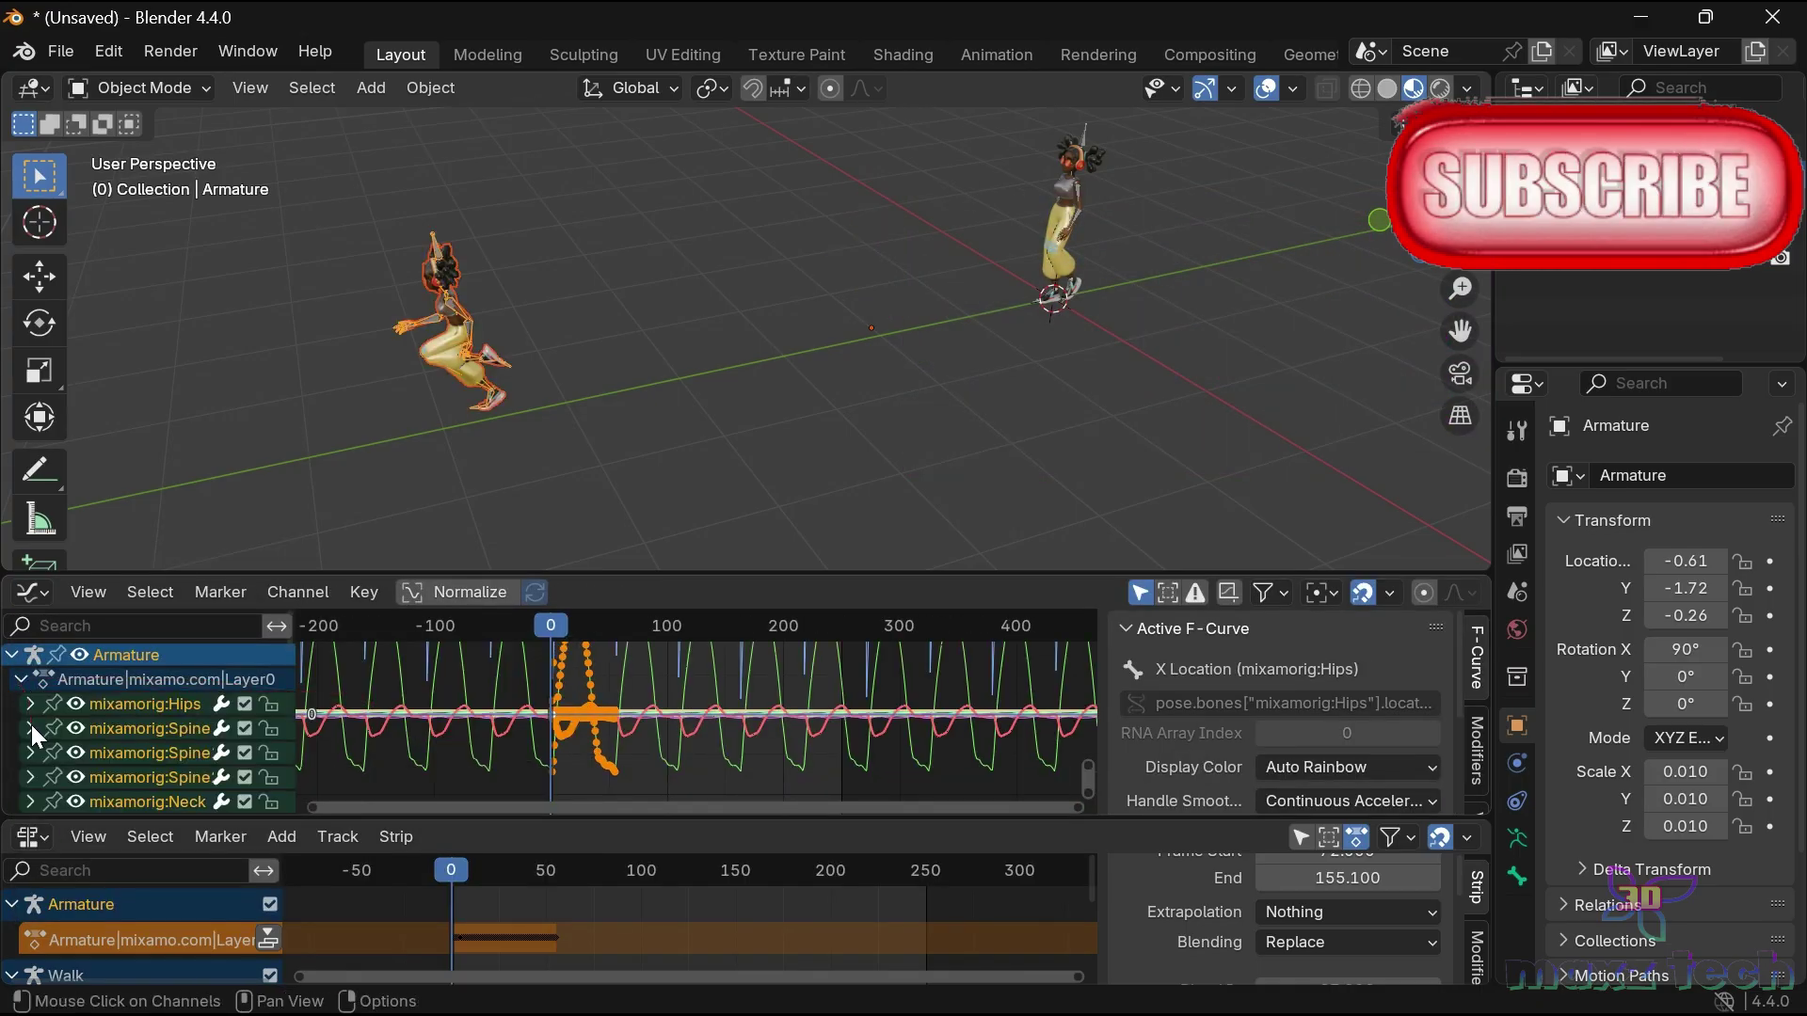
pyautogui.click(31, 728)
pyautogui.click(223, 775)
pyautogui.click(33, 593)
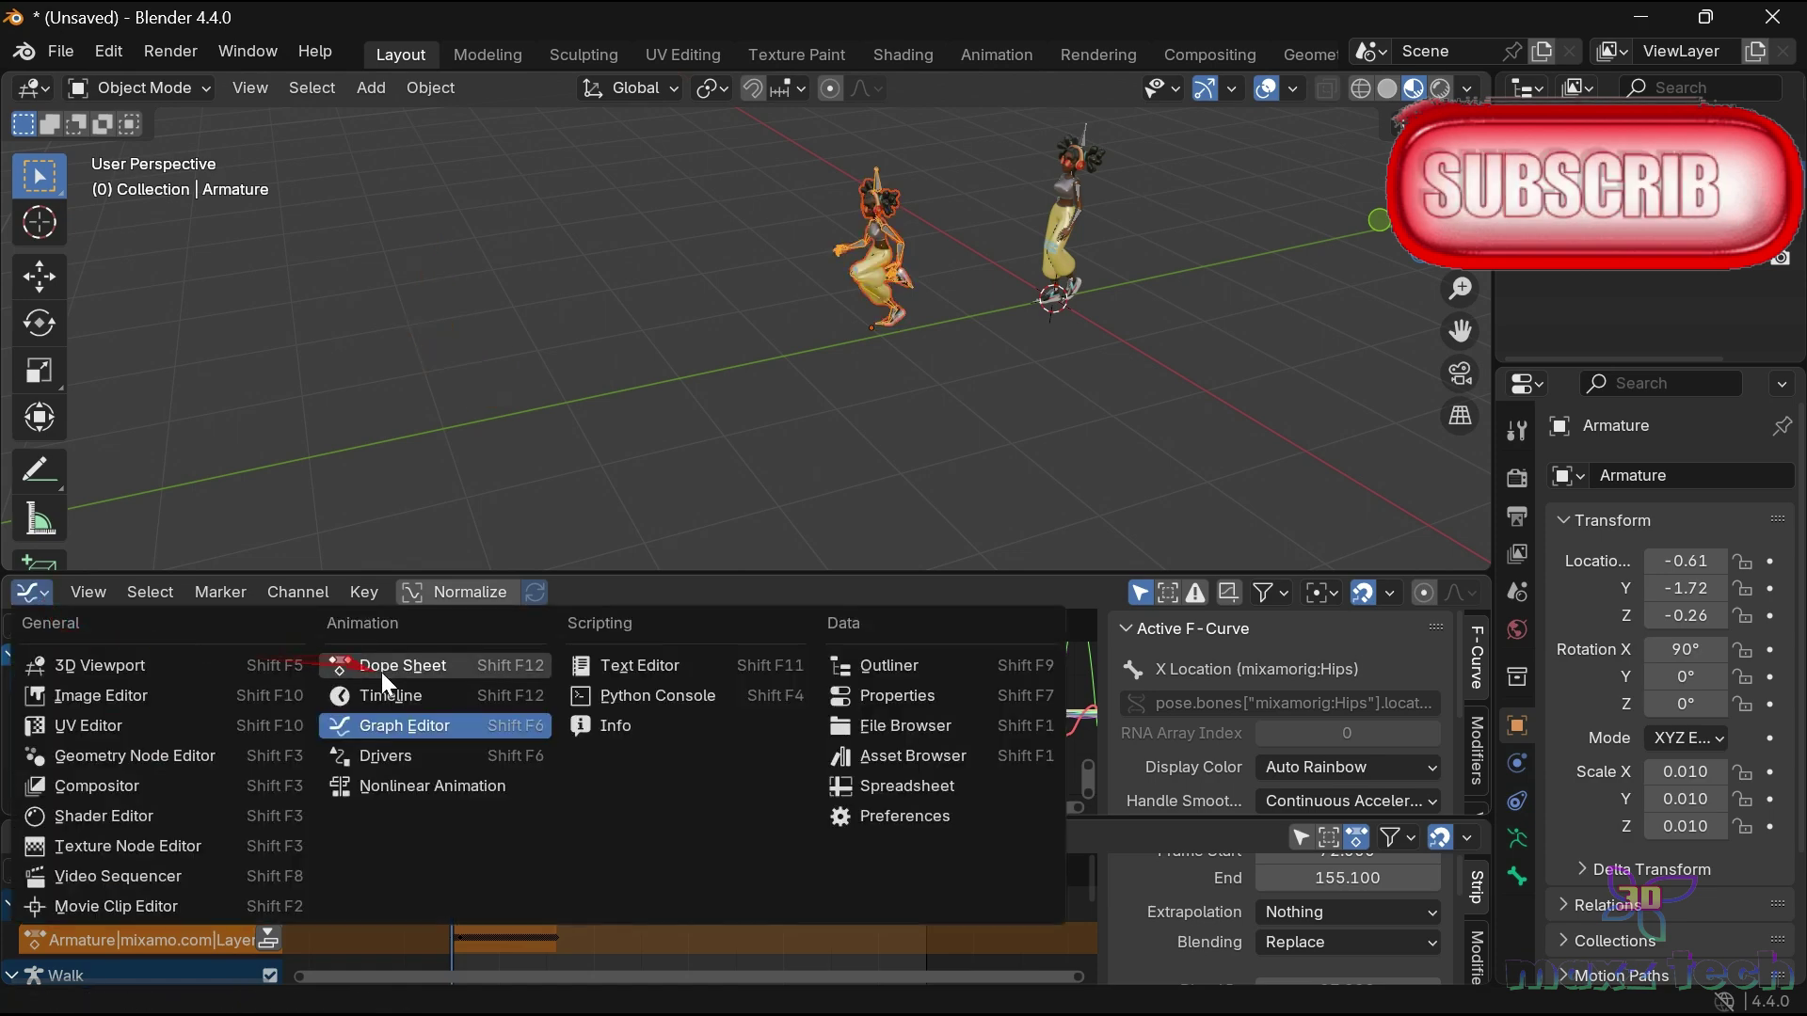
pyautogui.click(376, 665)
pyautogui.moveTo(766, 824)
pyautogui.mouseDown()
pyautogui.moveTo(716, 617)
pyautogui.moveTo(781, 770)
pyautogui.mouseUp()
# Shift all jump keyframes 150 frames later and scrub to check the leap.
pyautogui.press('g')
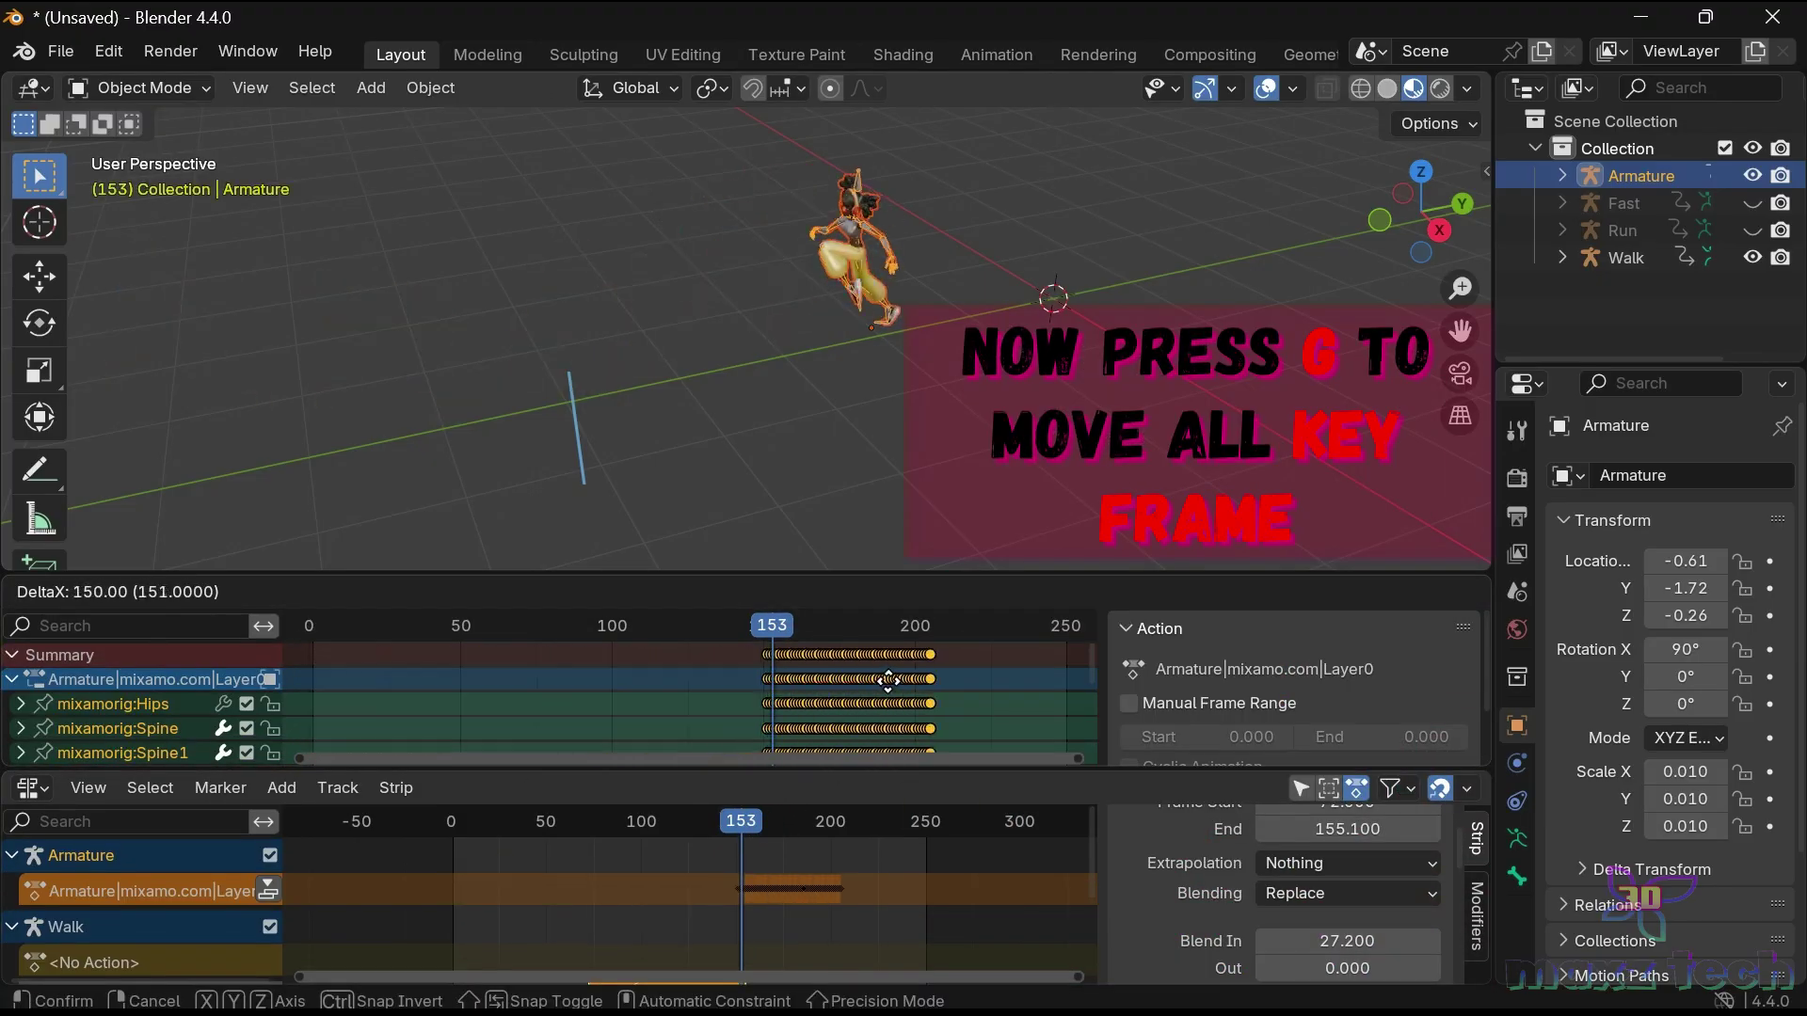
pyautogui.click(893, 680)
pyautogui.moveTo(885, 770)
pyautogui.mouseDown()
pyautogui.moveTo(904, 692)
pyautogui.moveTo(923, 695)
pyautogui.mouseUp()
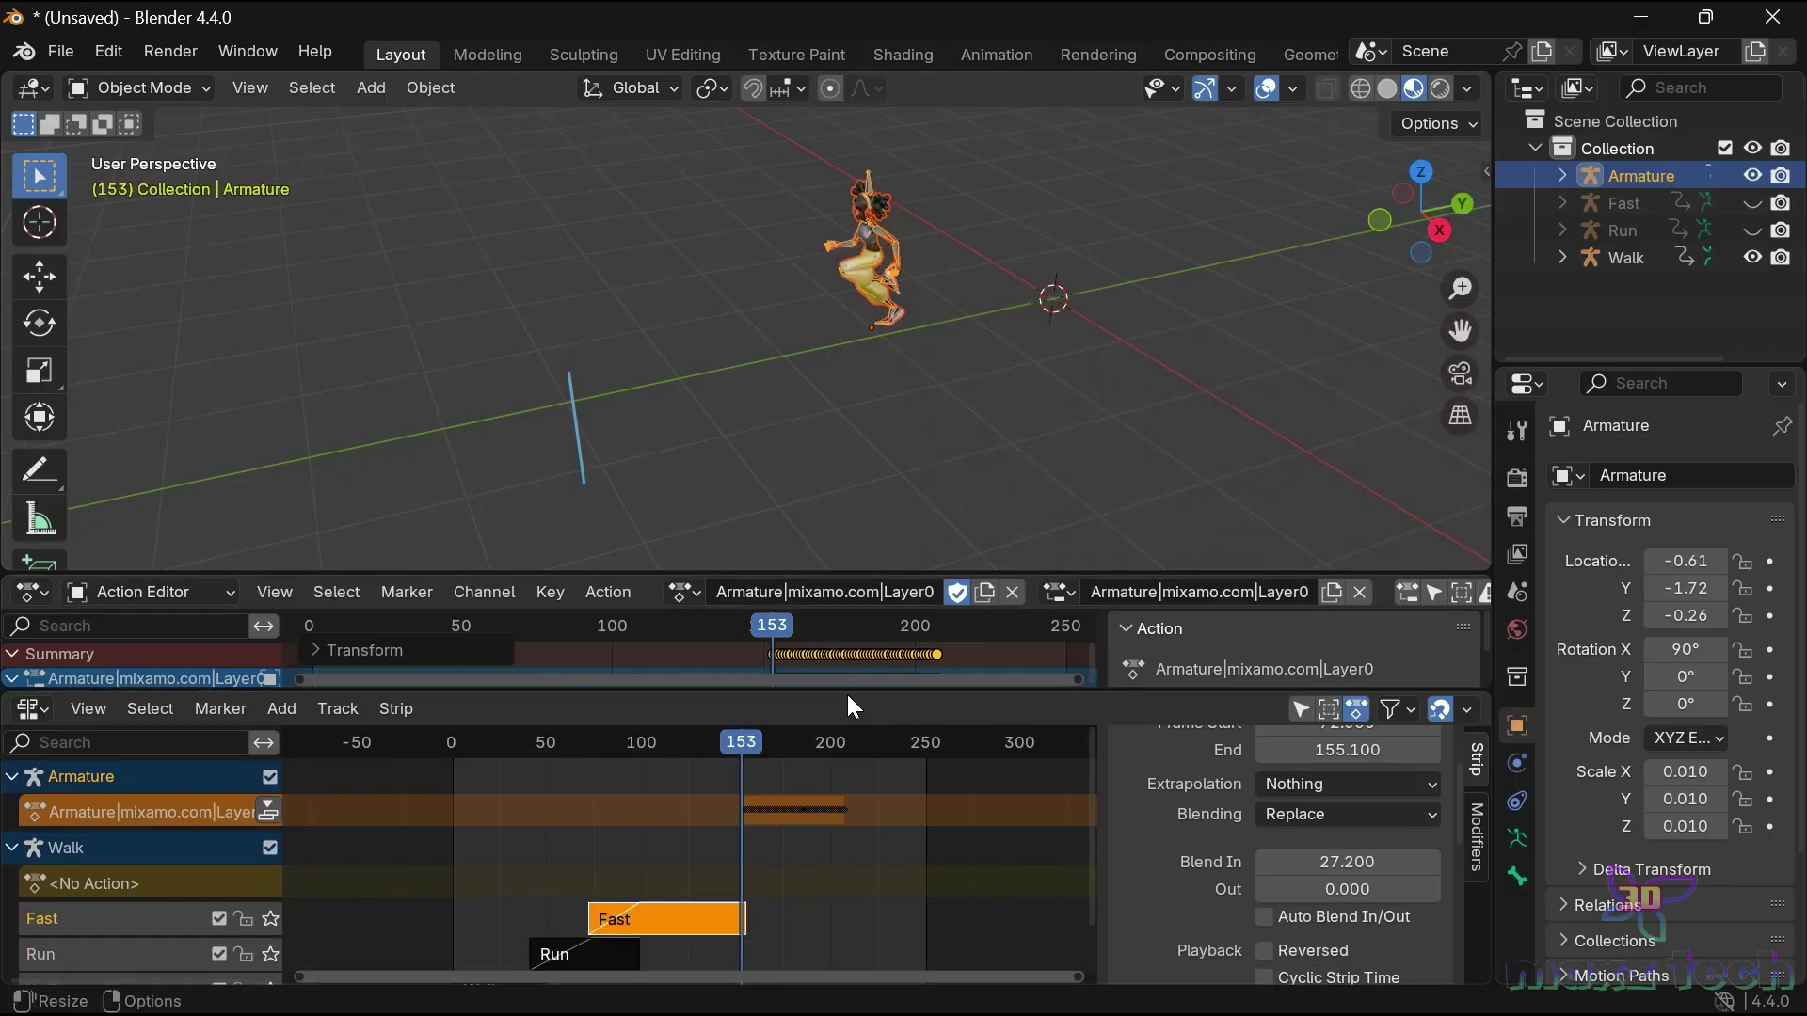
pyautogui.moveTo(1161, 341); pyautogui.dragTo(1157, 346, button='middle')
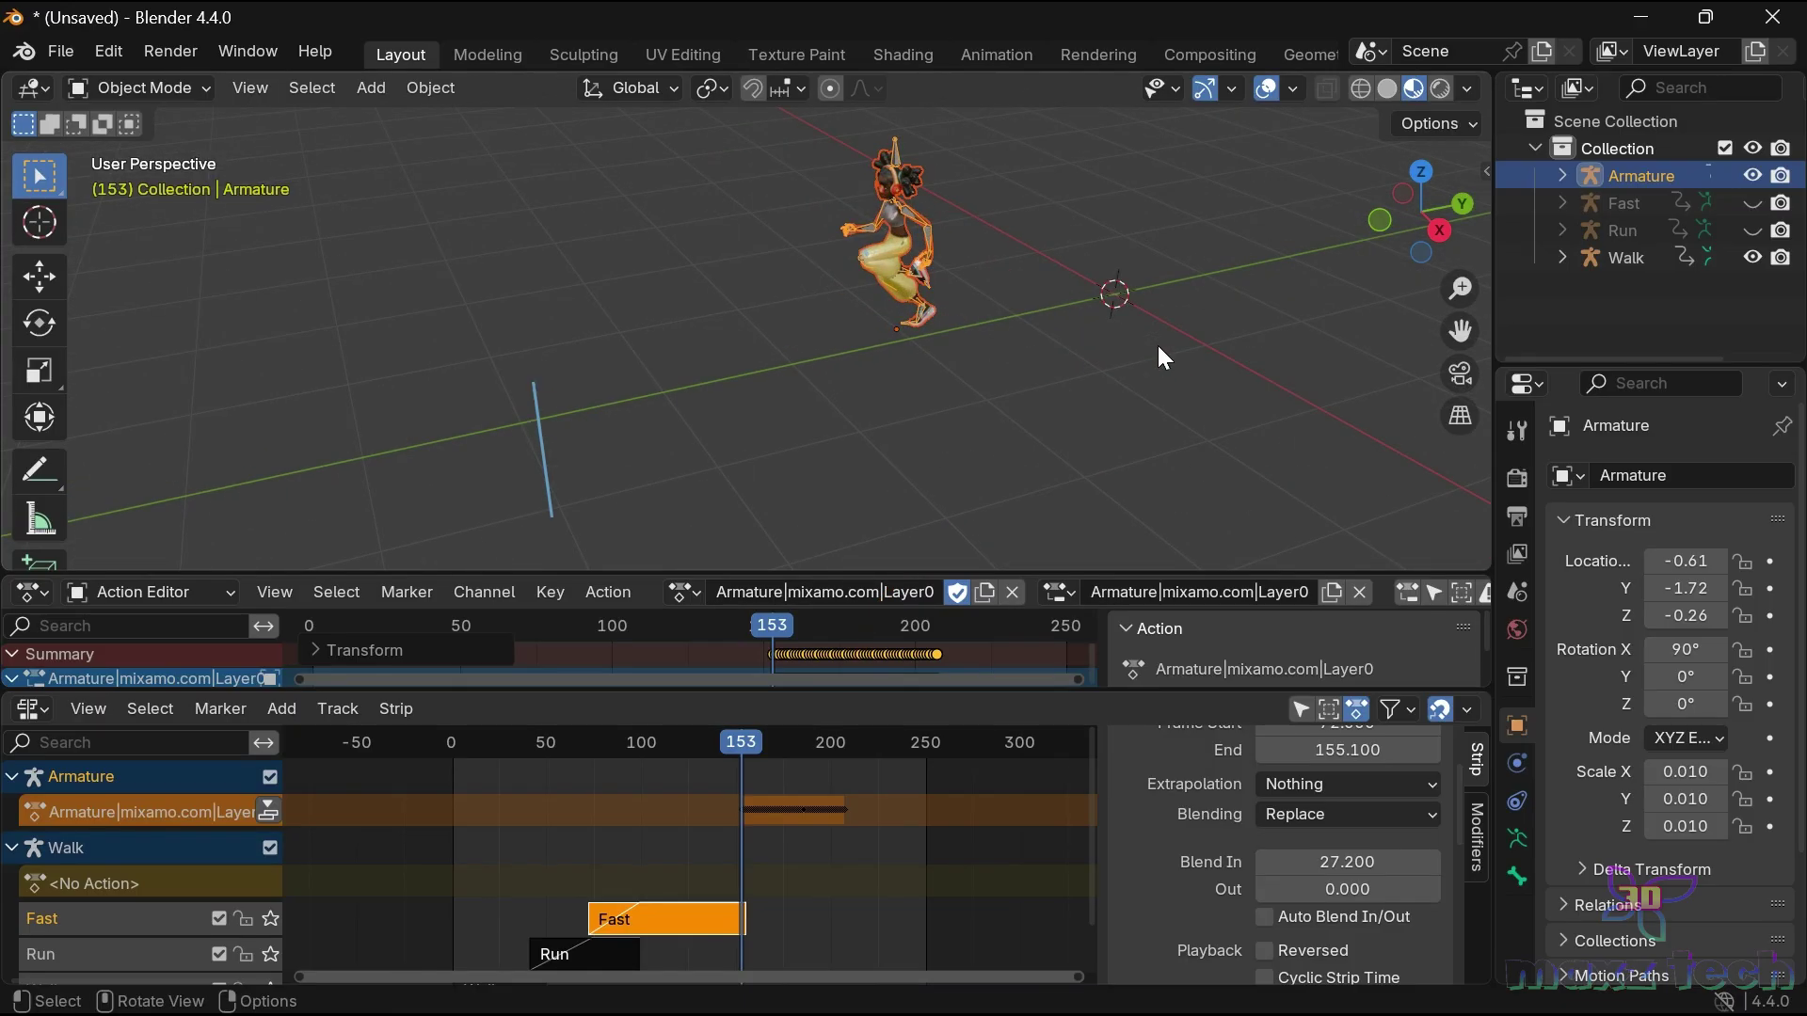
pyautogui.moveTo(329, 747)
pyautogui.mouseDown()
pyautogui.moveTo(681, 848)
pyautogui.moveTo(808, 857)
pyautogui.moveTo(745, 858)
pyautogui.moveTo(816, 888)
pyautogui.mouseUp()
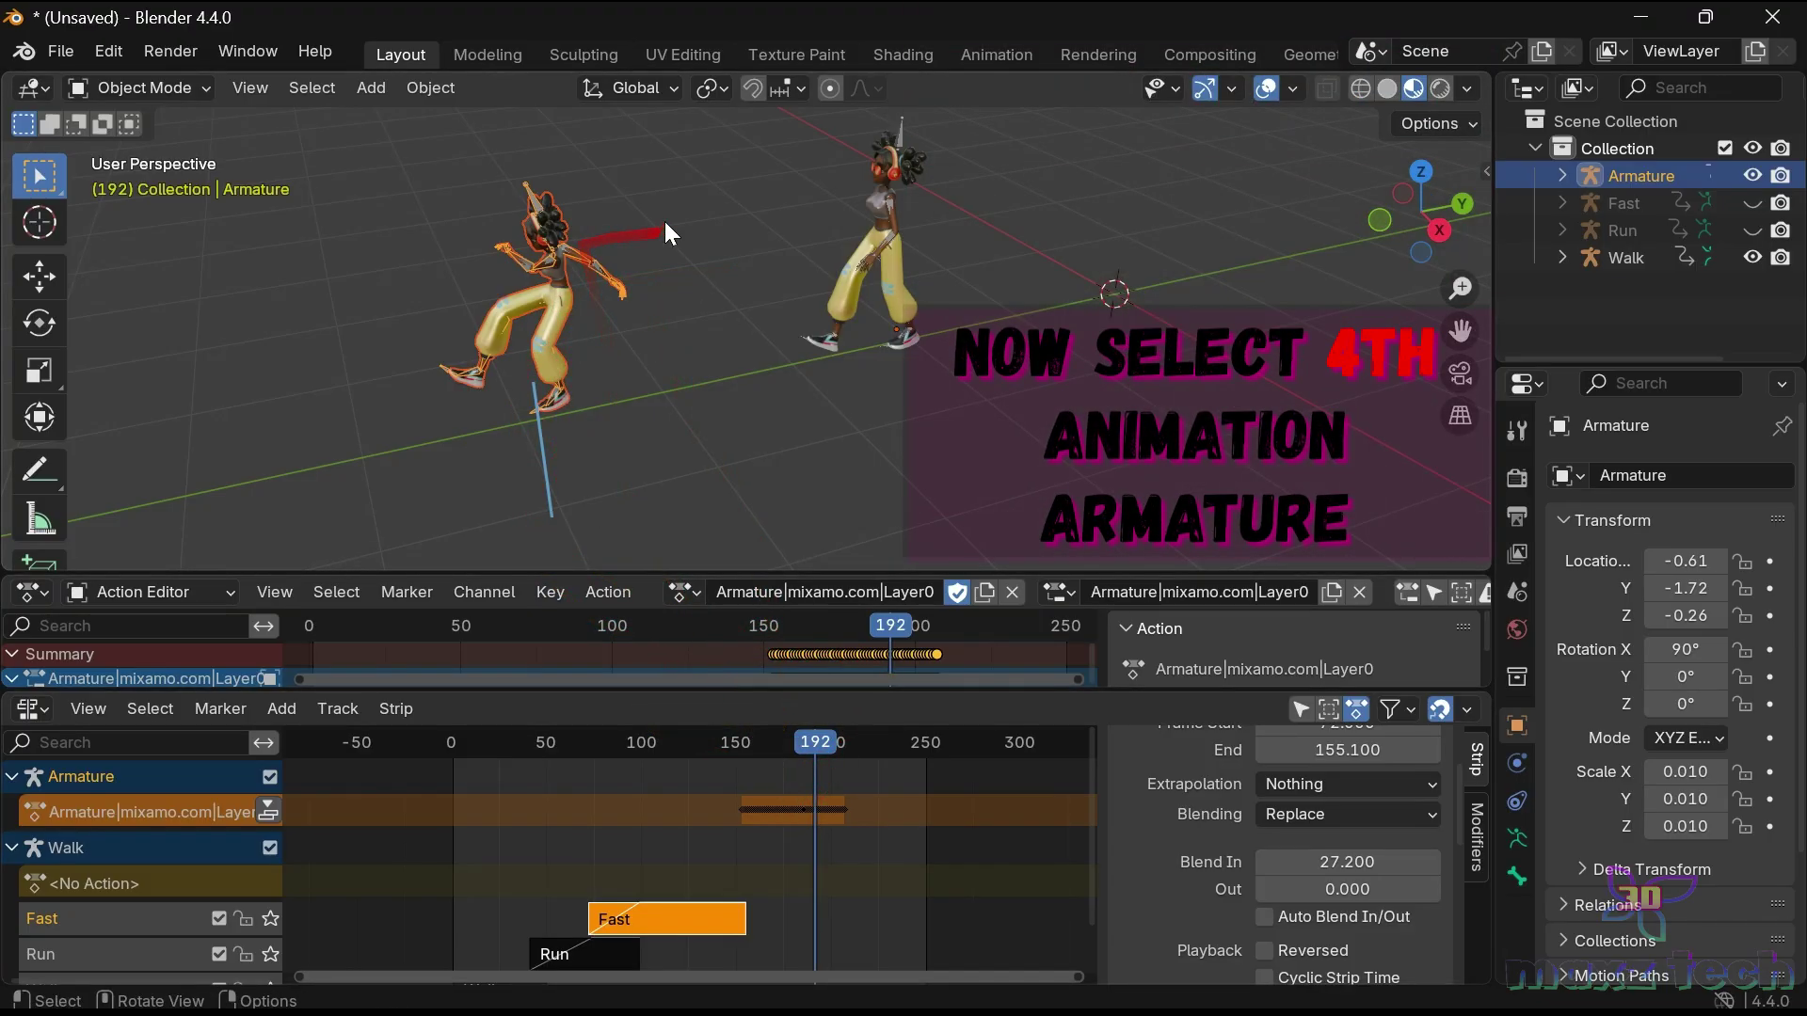
# Rename the imported action and its armature to Jump.
pyautogui.click(541, 223)
pyautogui.doubleClick(809, 591)
pyautogui.write('Jump')
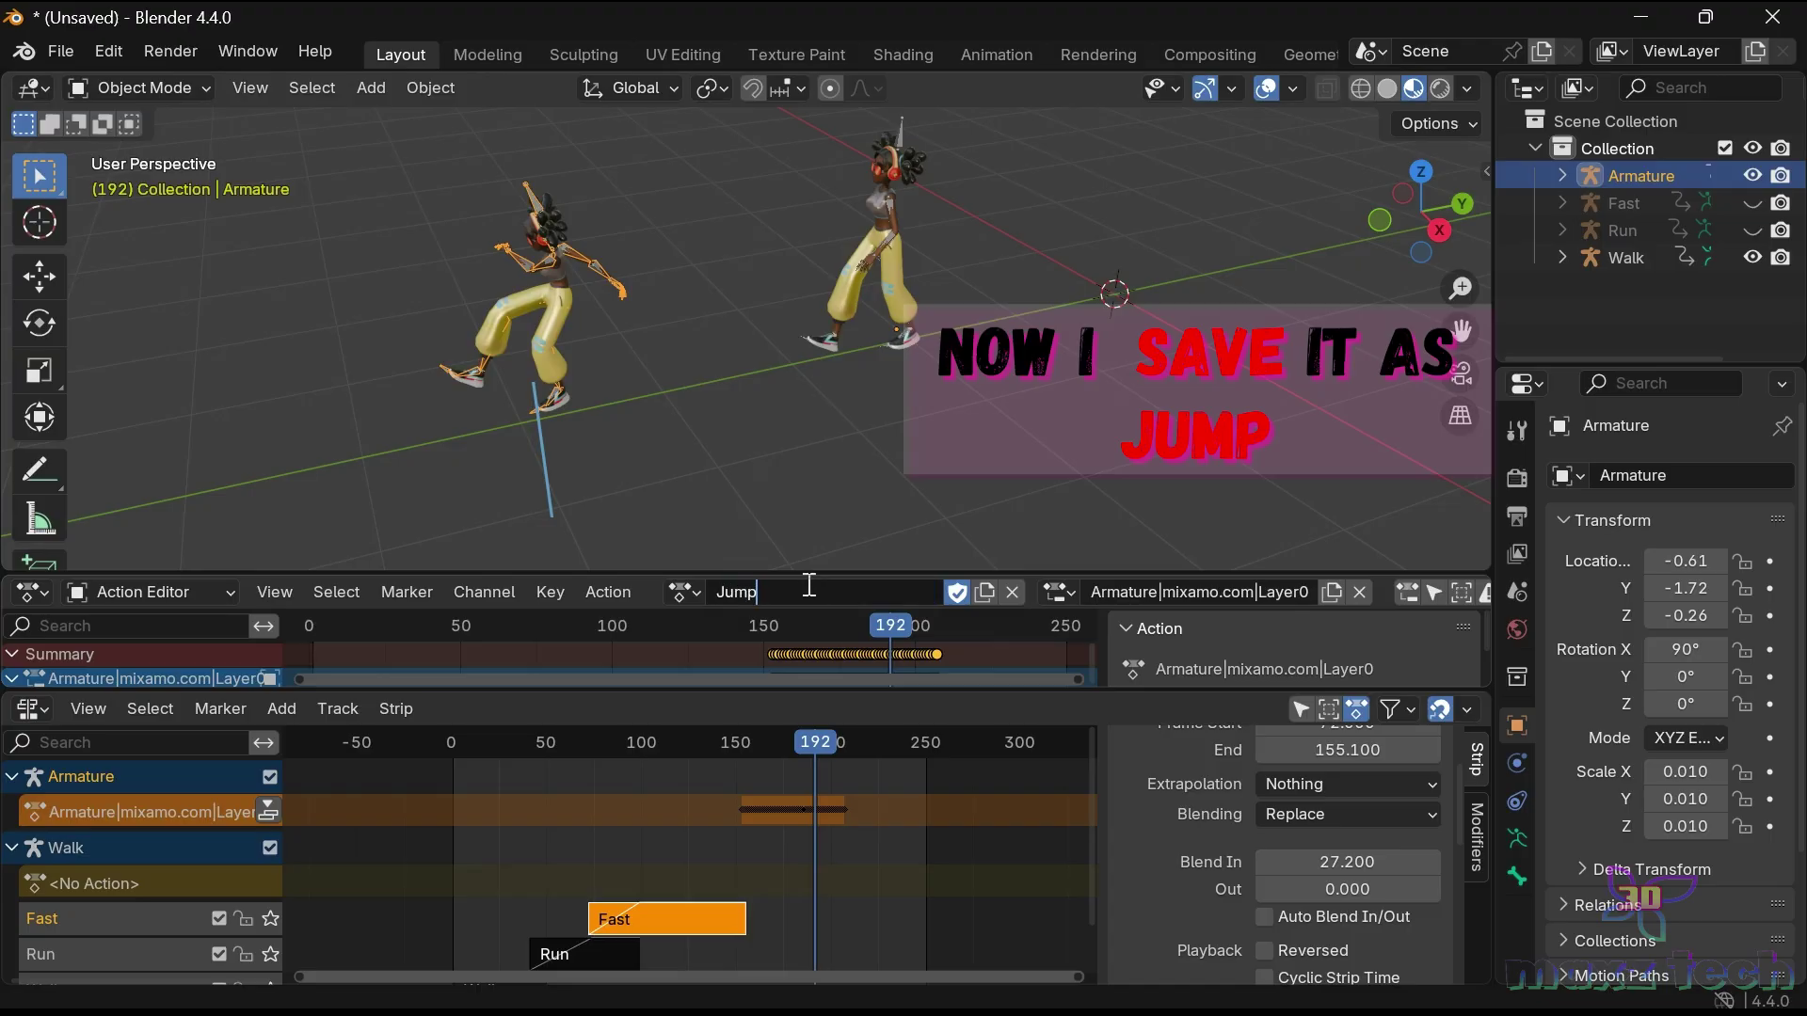
pyautogui.press('Return')
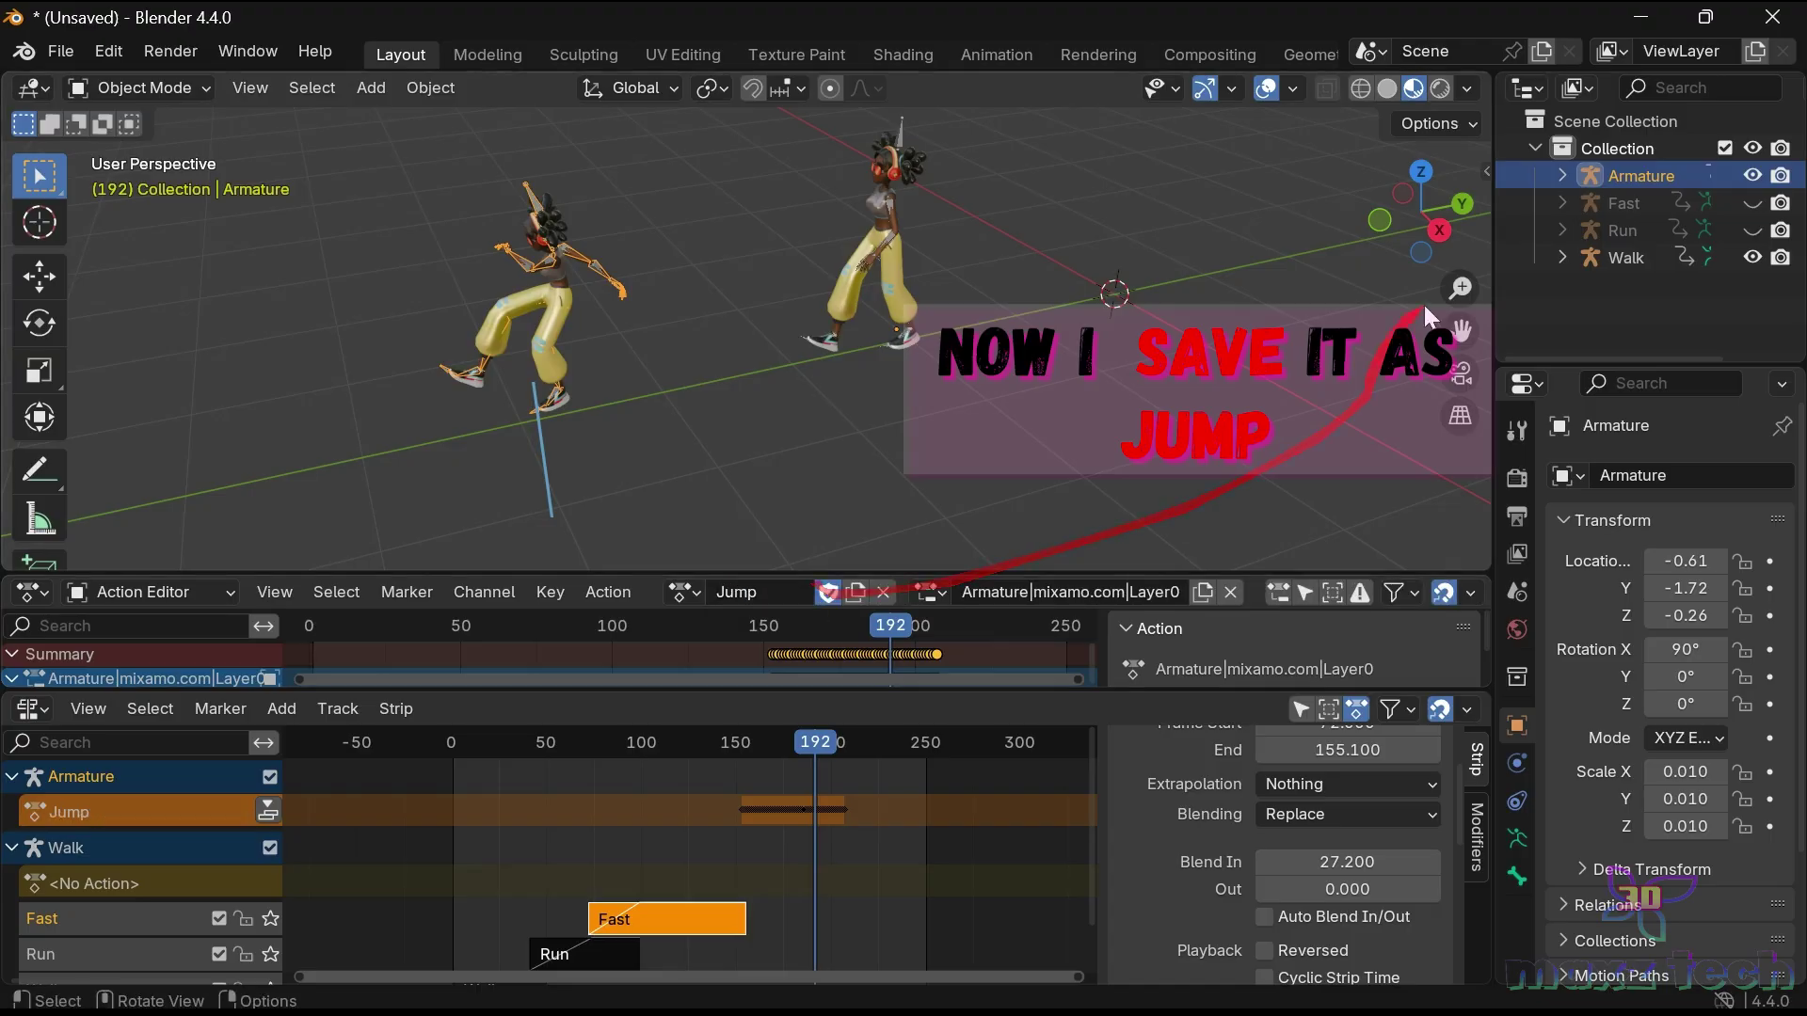
pyautogui.doubleClick(1641, 178)
pyautogui.write('Jump')
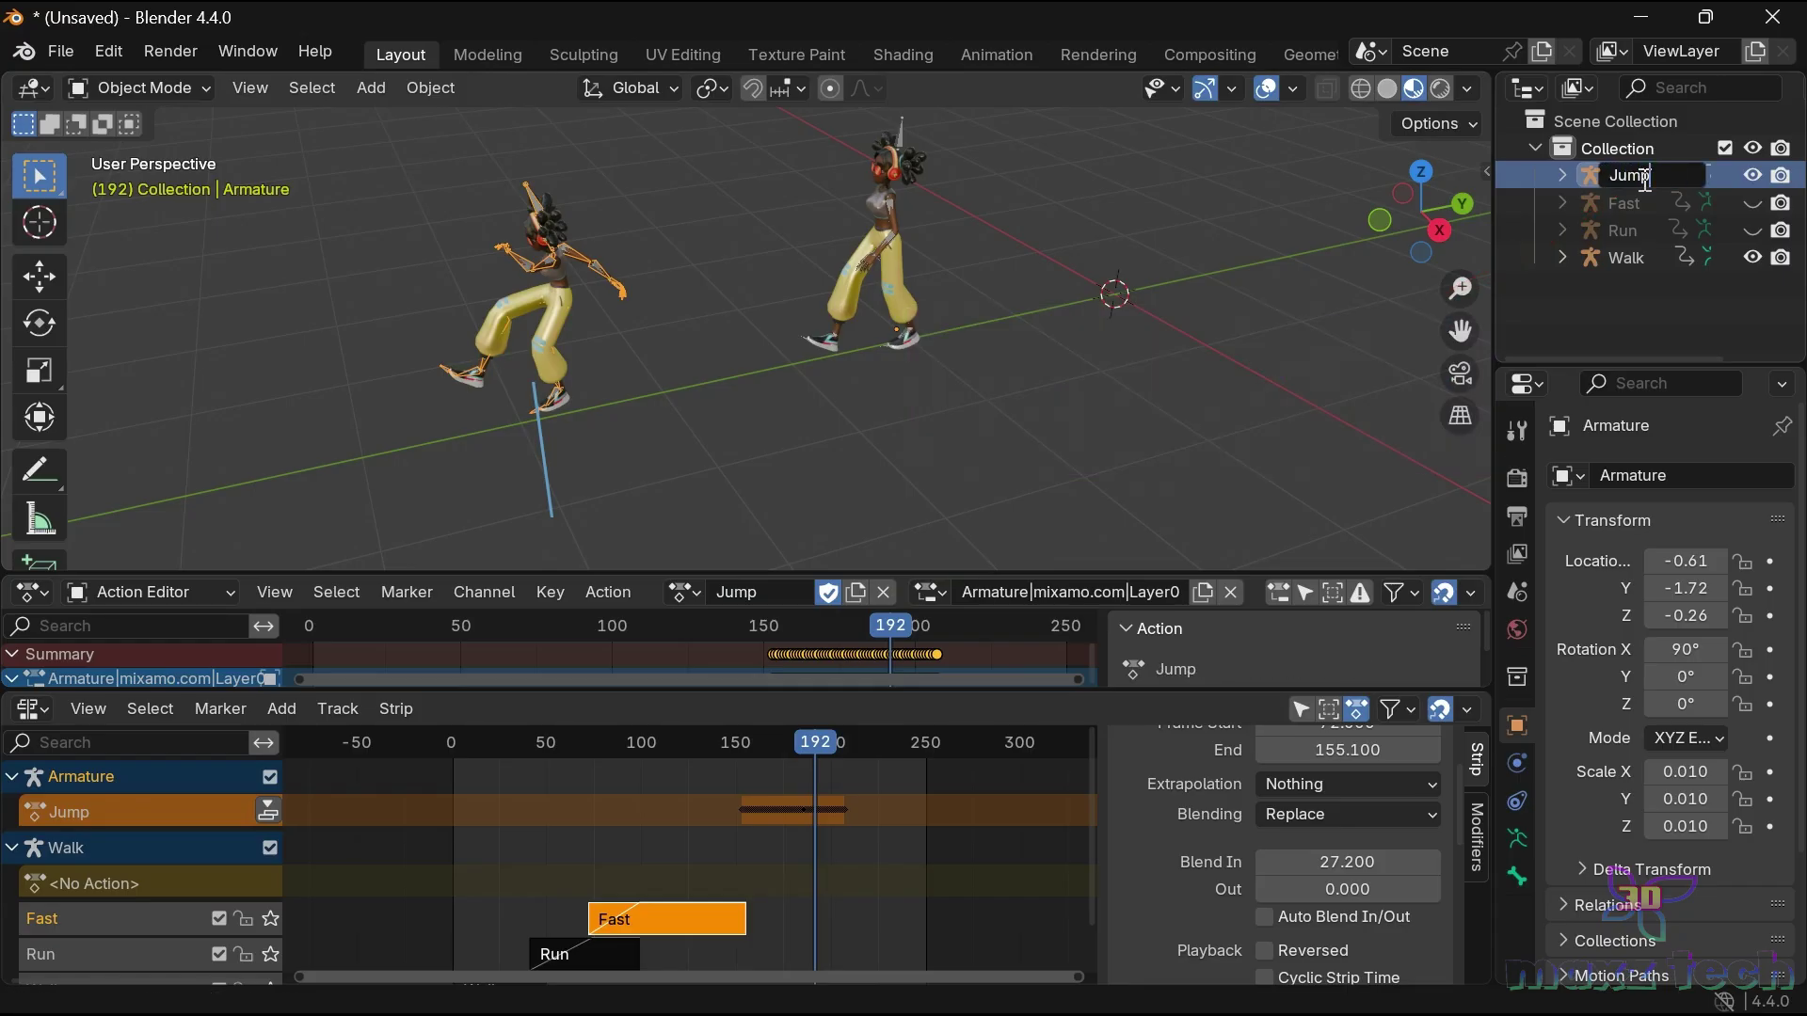
pyautogui.press('Return')
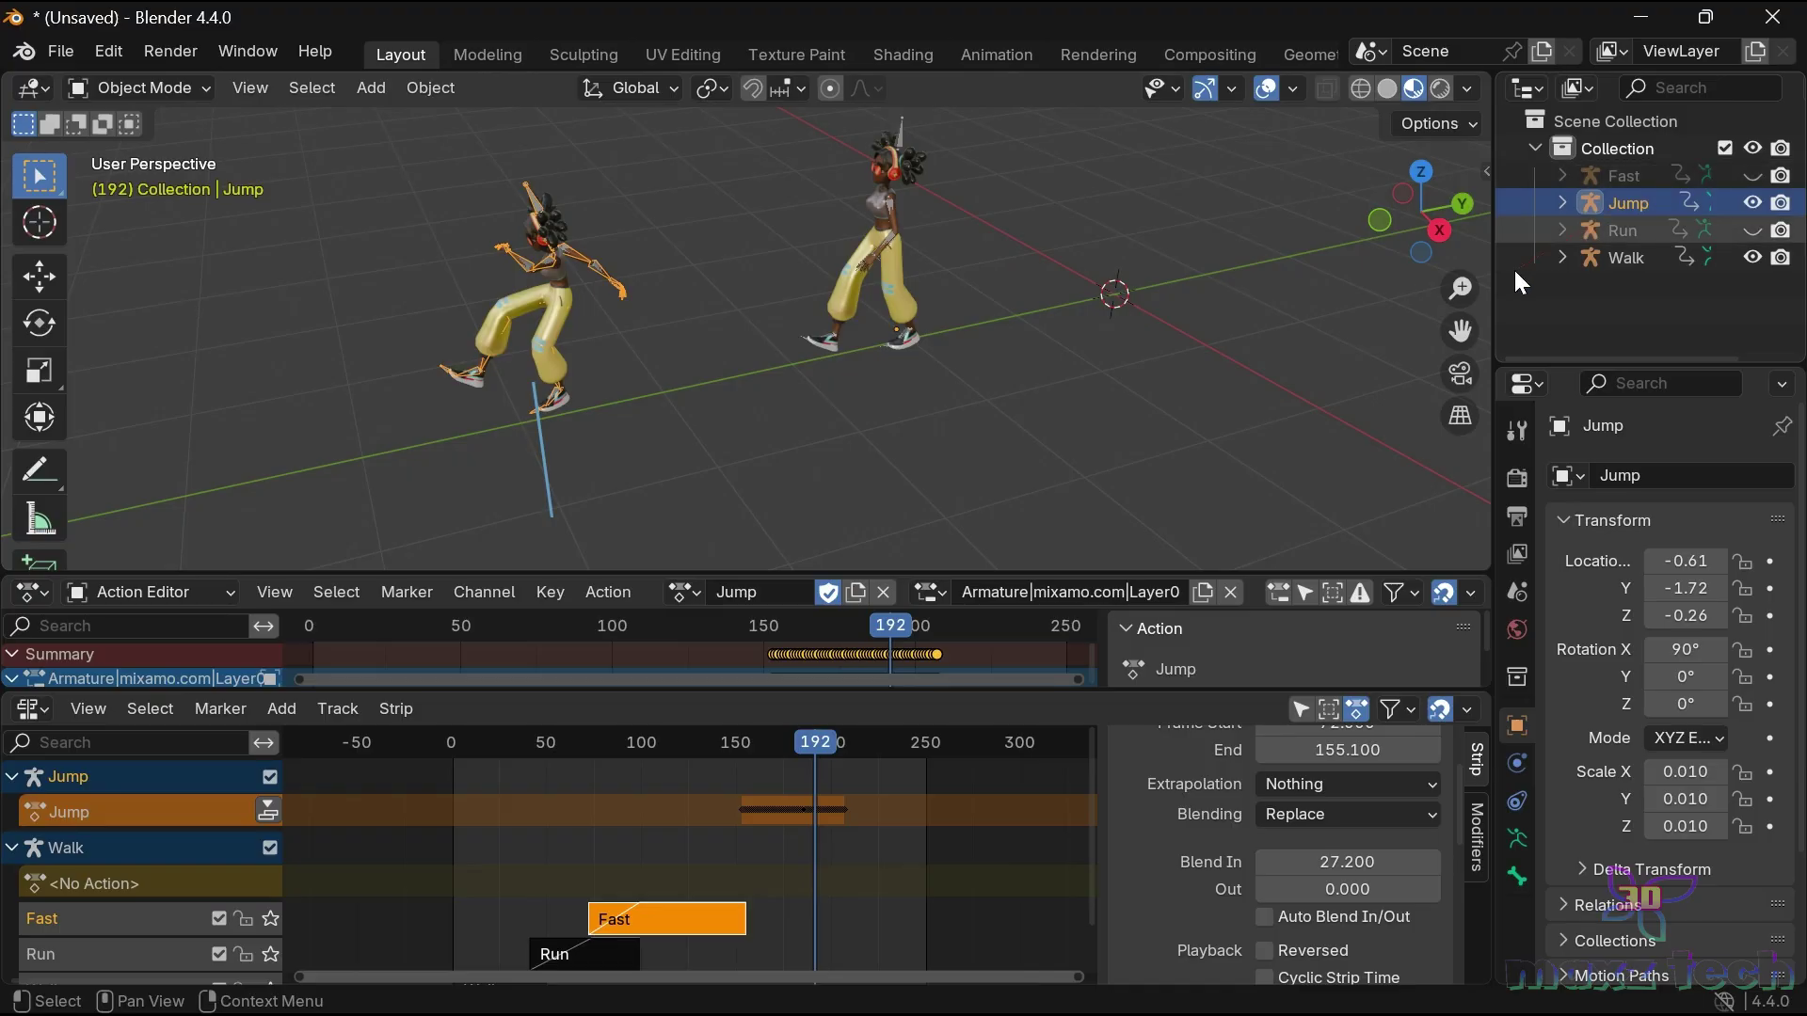
# Hide the Jump armature and its Ch03.003 mesh, then reselect the Walk armature.
pyautogui.click(1572, 199)
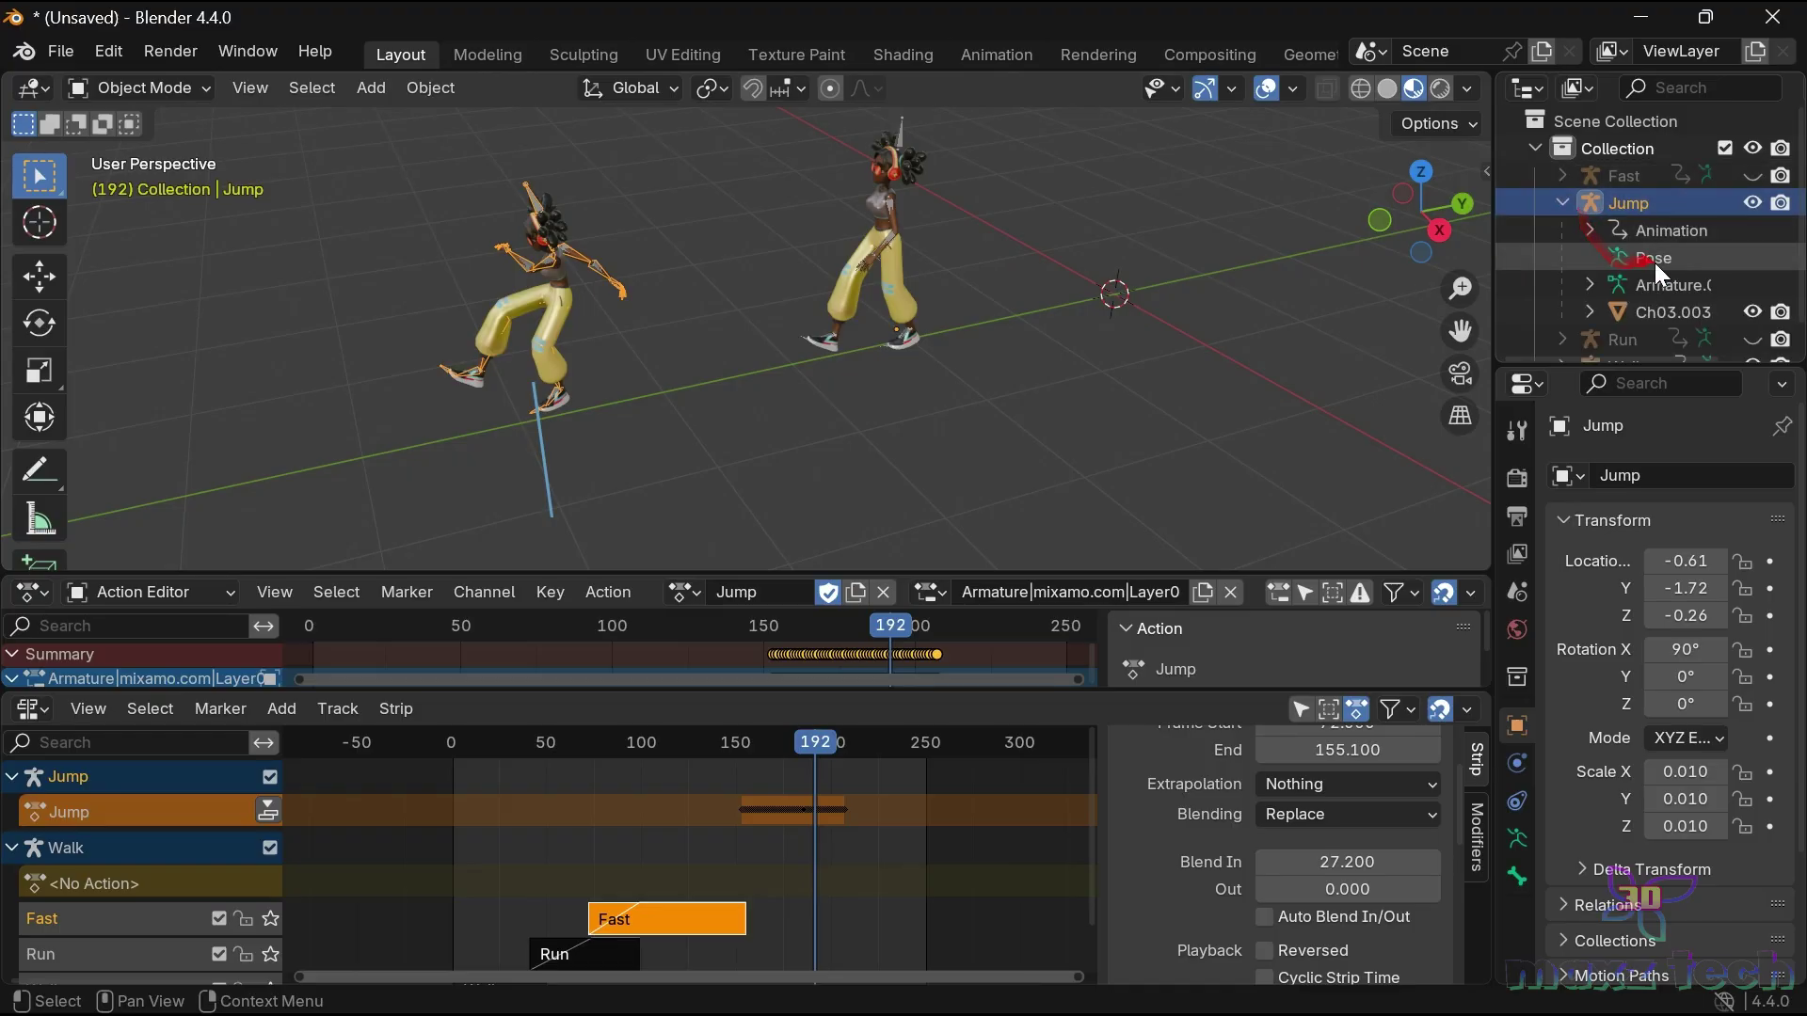
pyautogui.click(1753, 312)
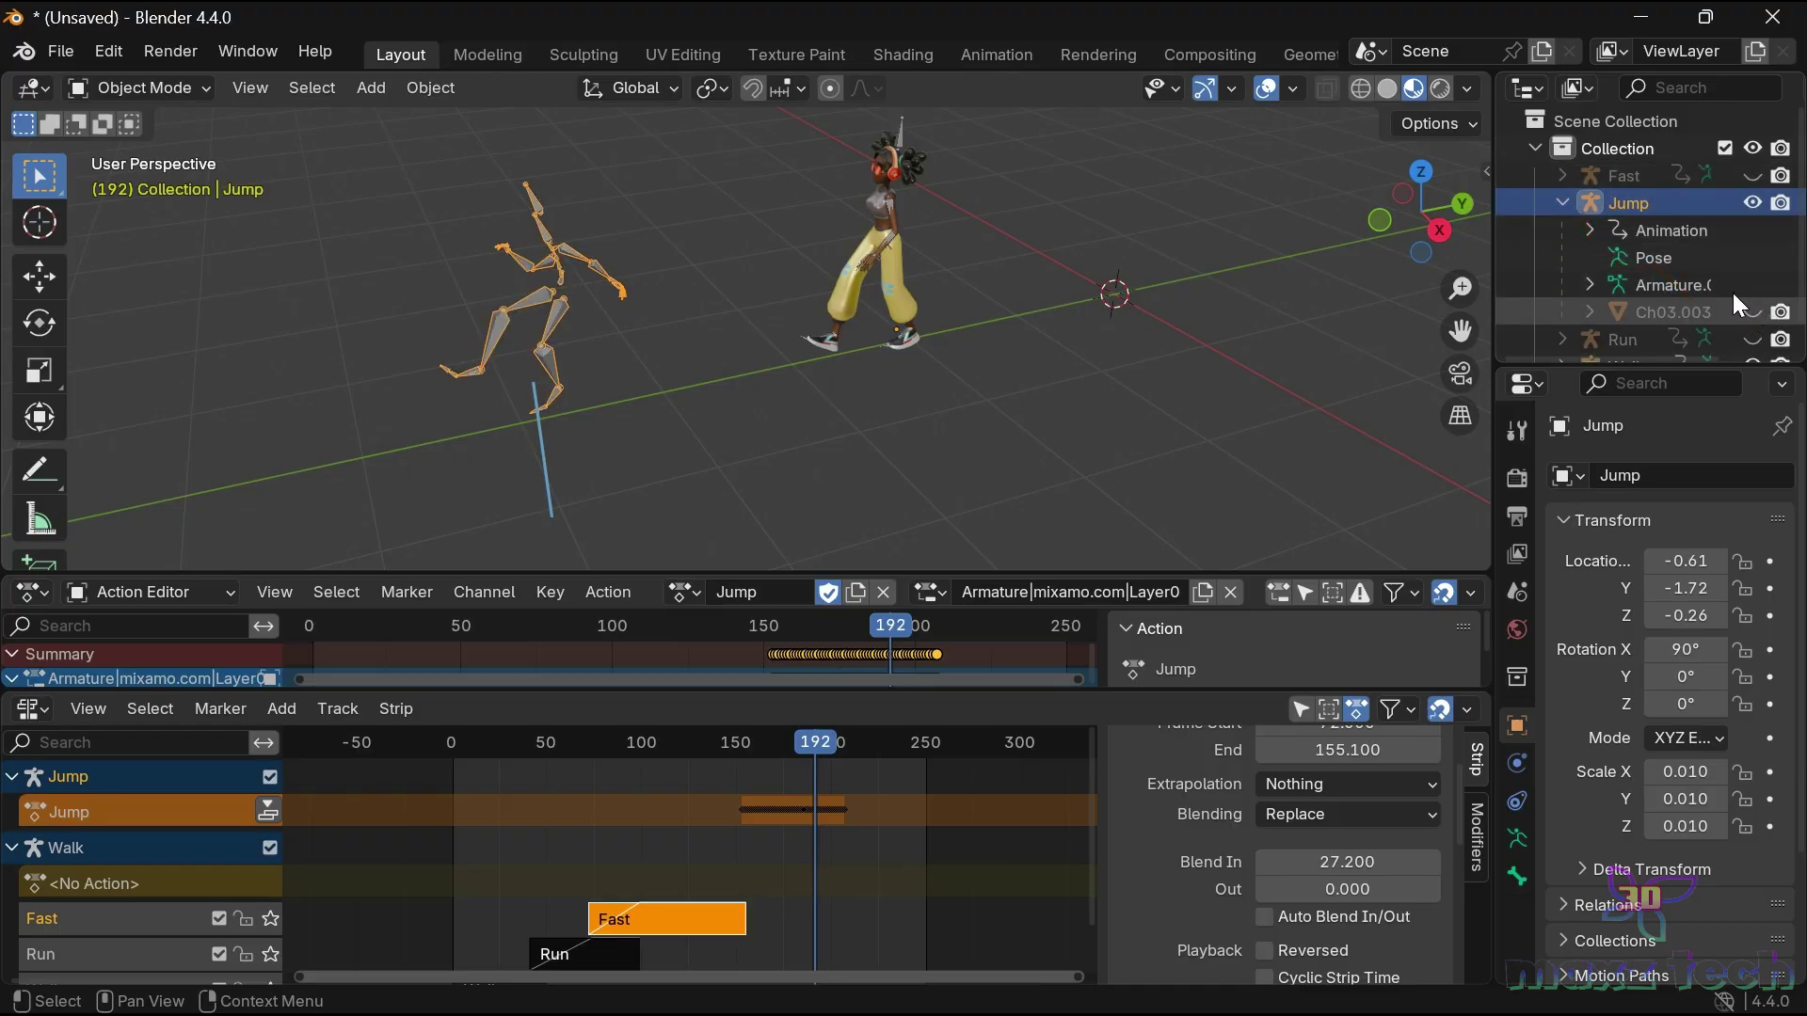
pyautogui.click(1752, 204)
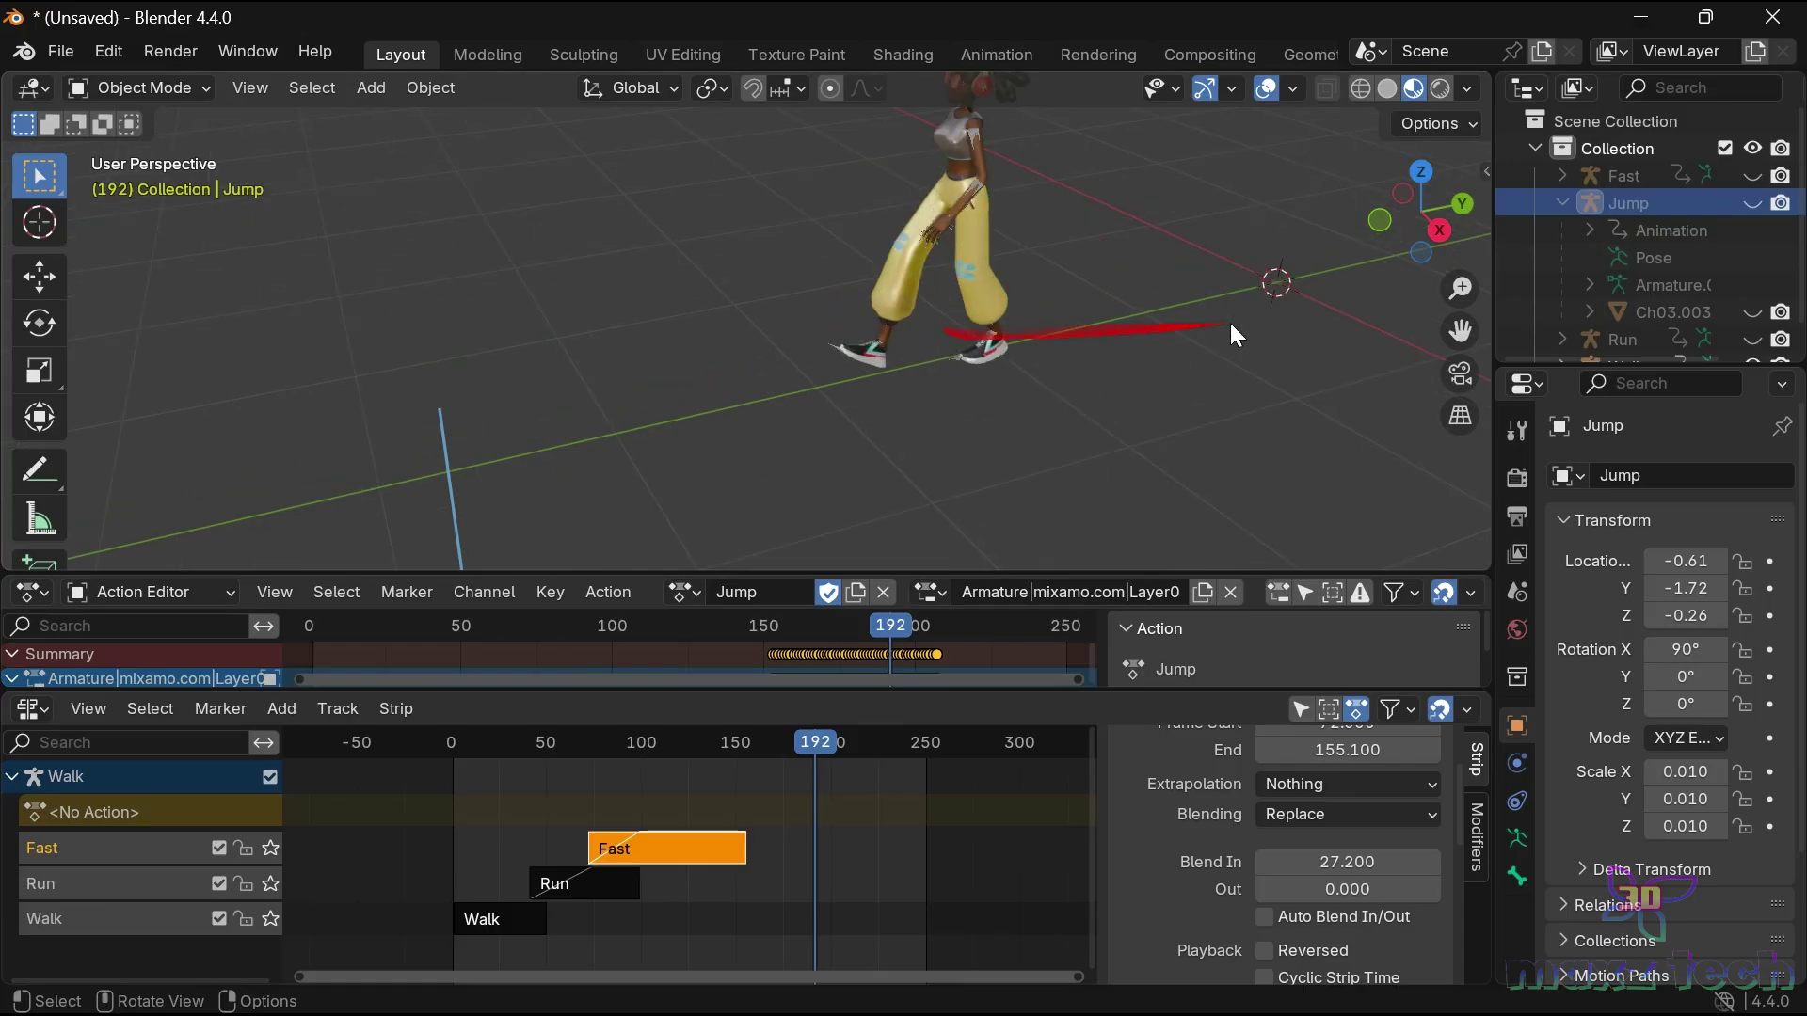
pyautogui.moveTo(1460, 331); pyautogui.dragTo(1455, 335)
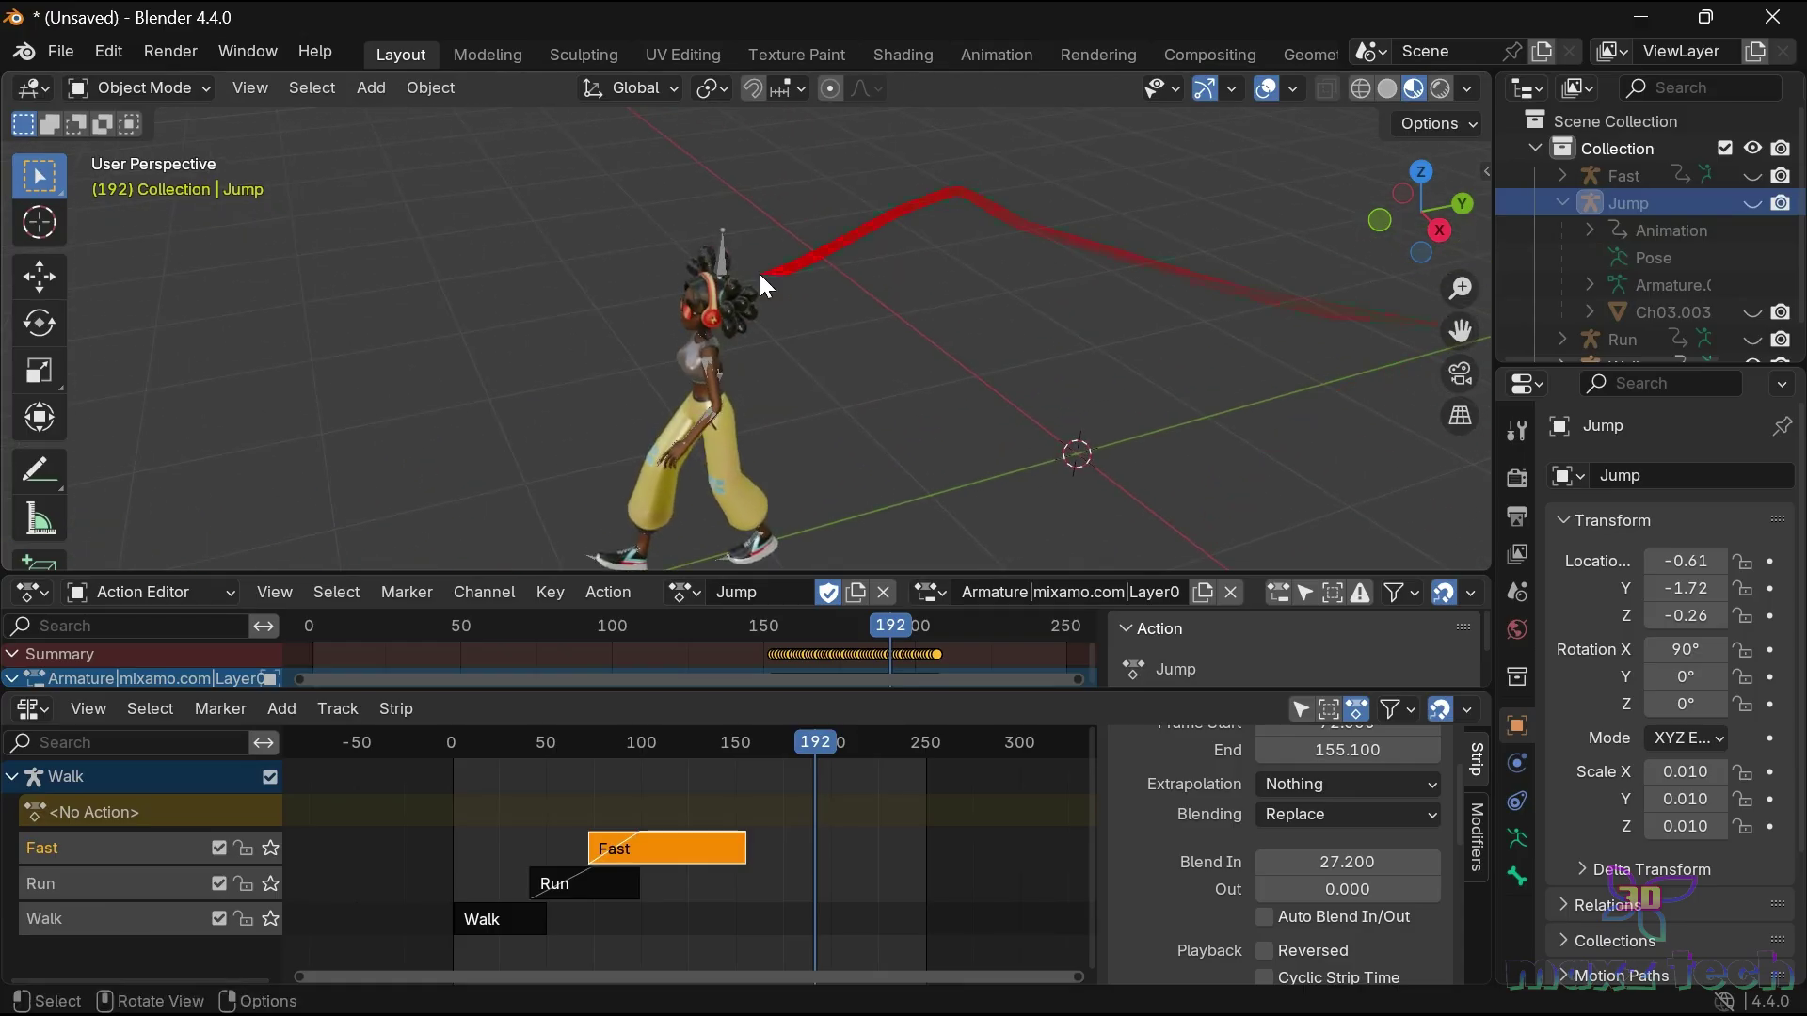
pyautogui.click(1564, 201)
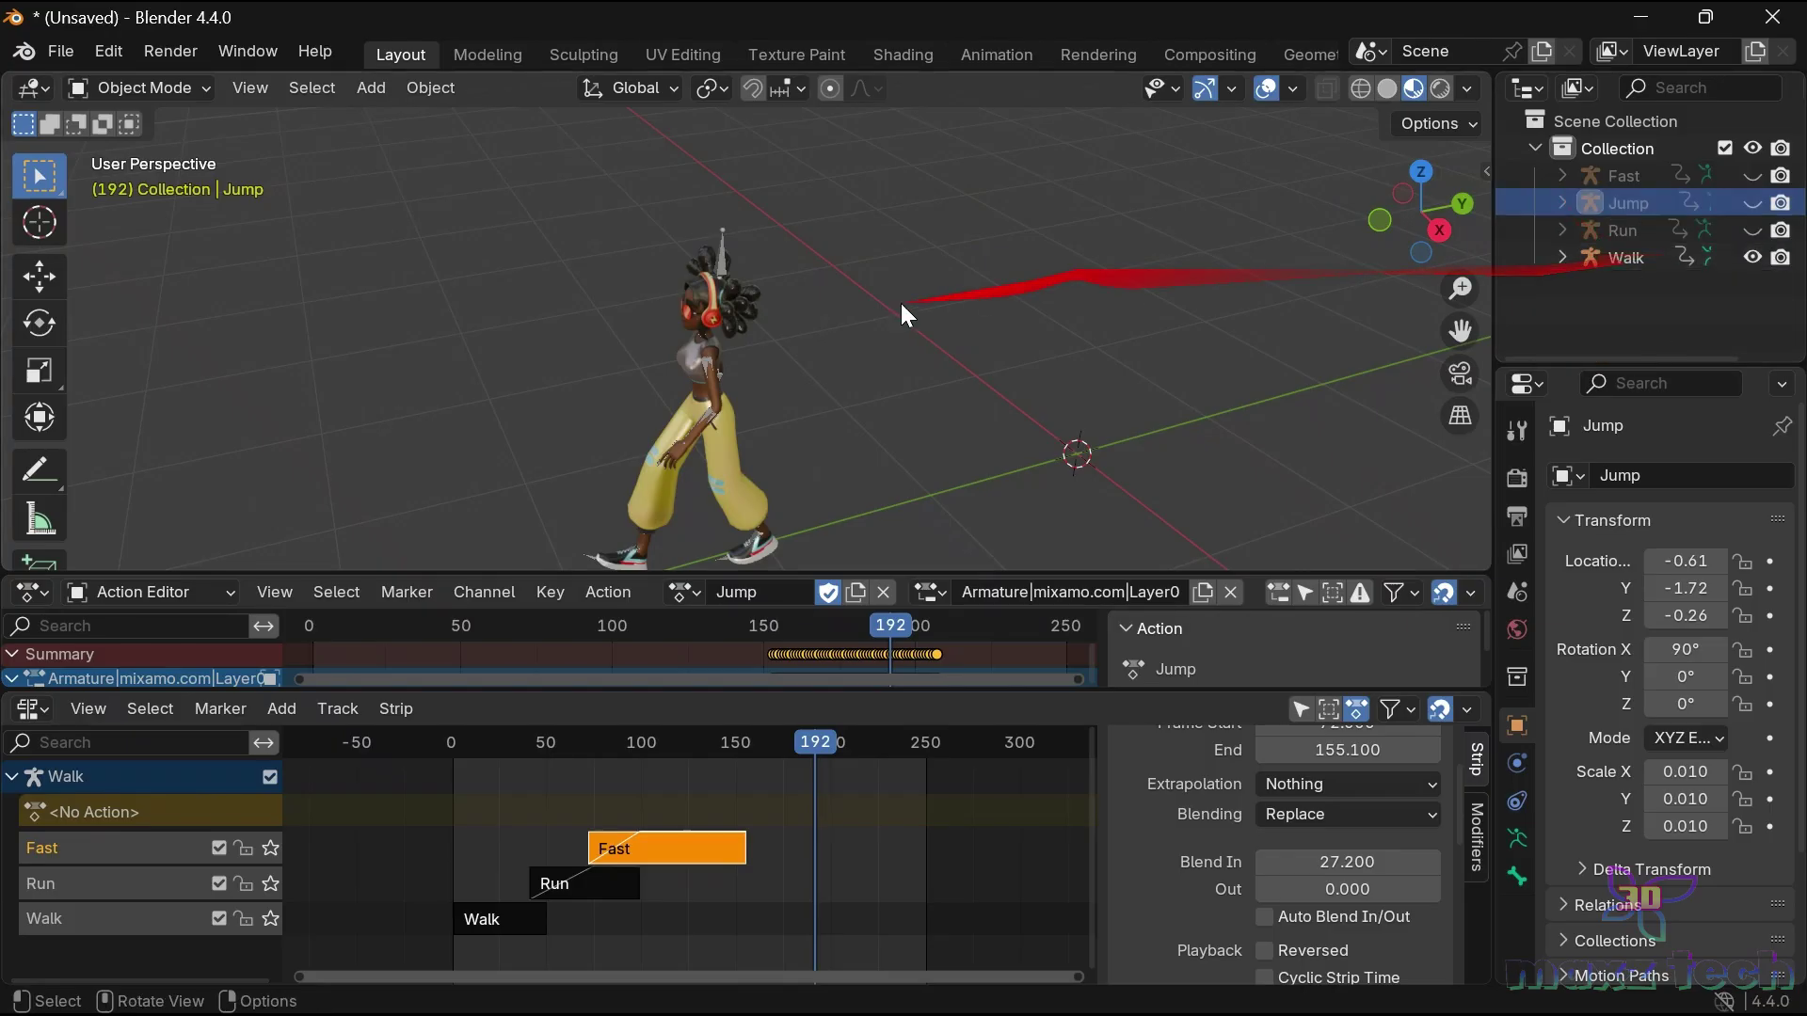
pyautogui.click(721, 251)
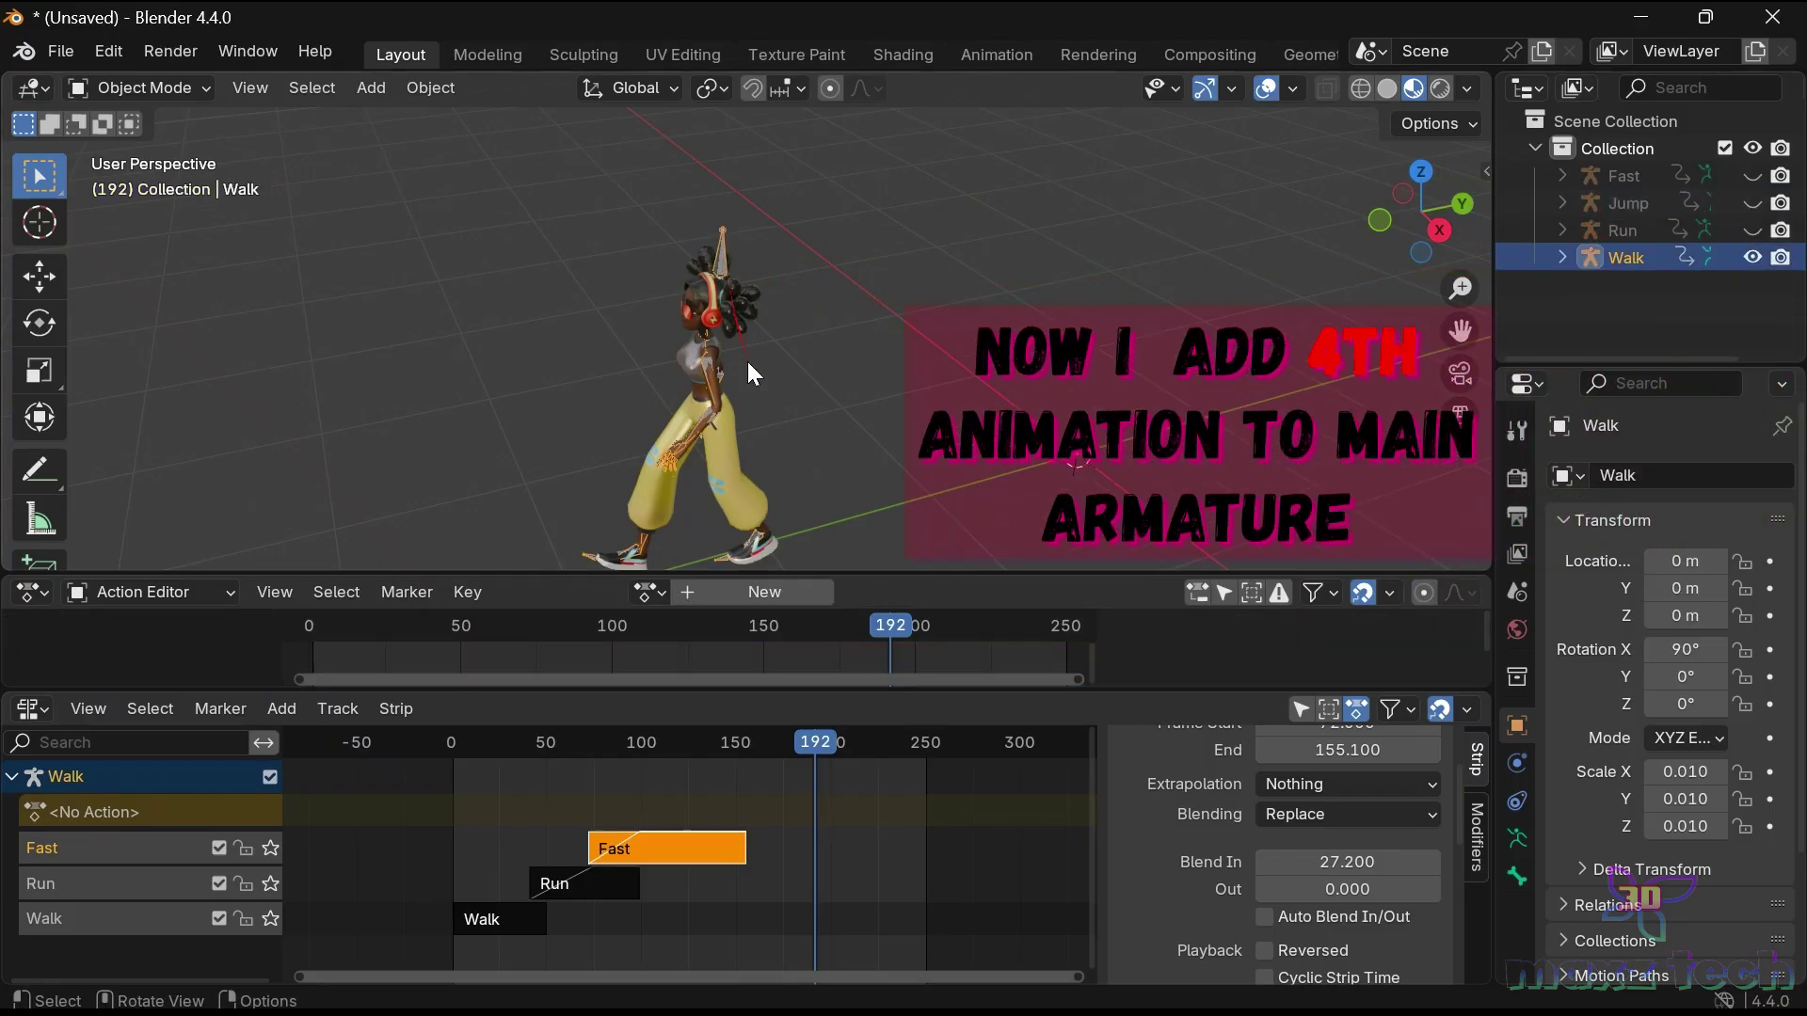
# Assign the Jump action to the Walk armature and check frames 153–156.
pyautogui.click(659, 592)
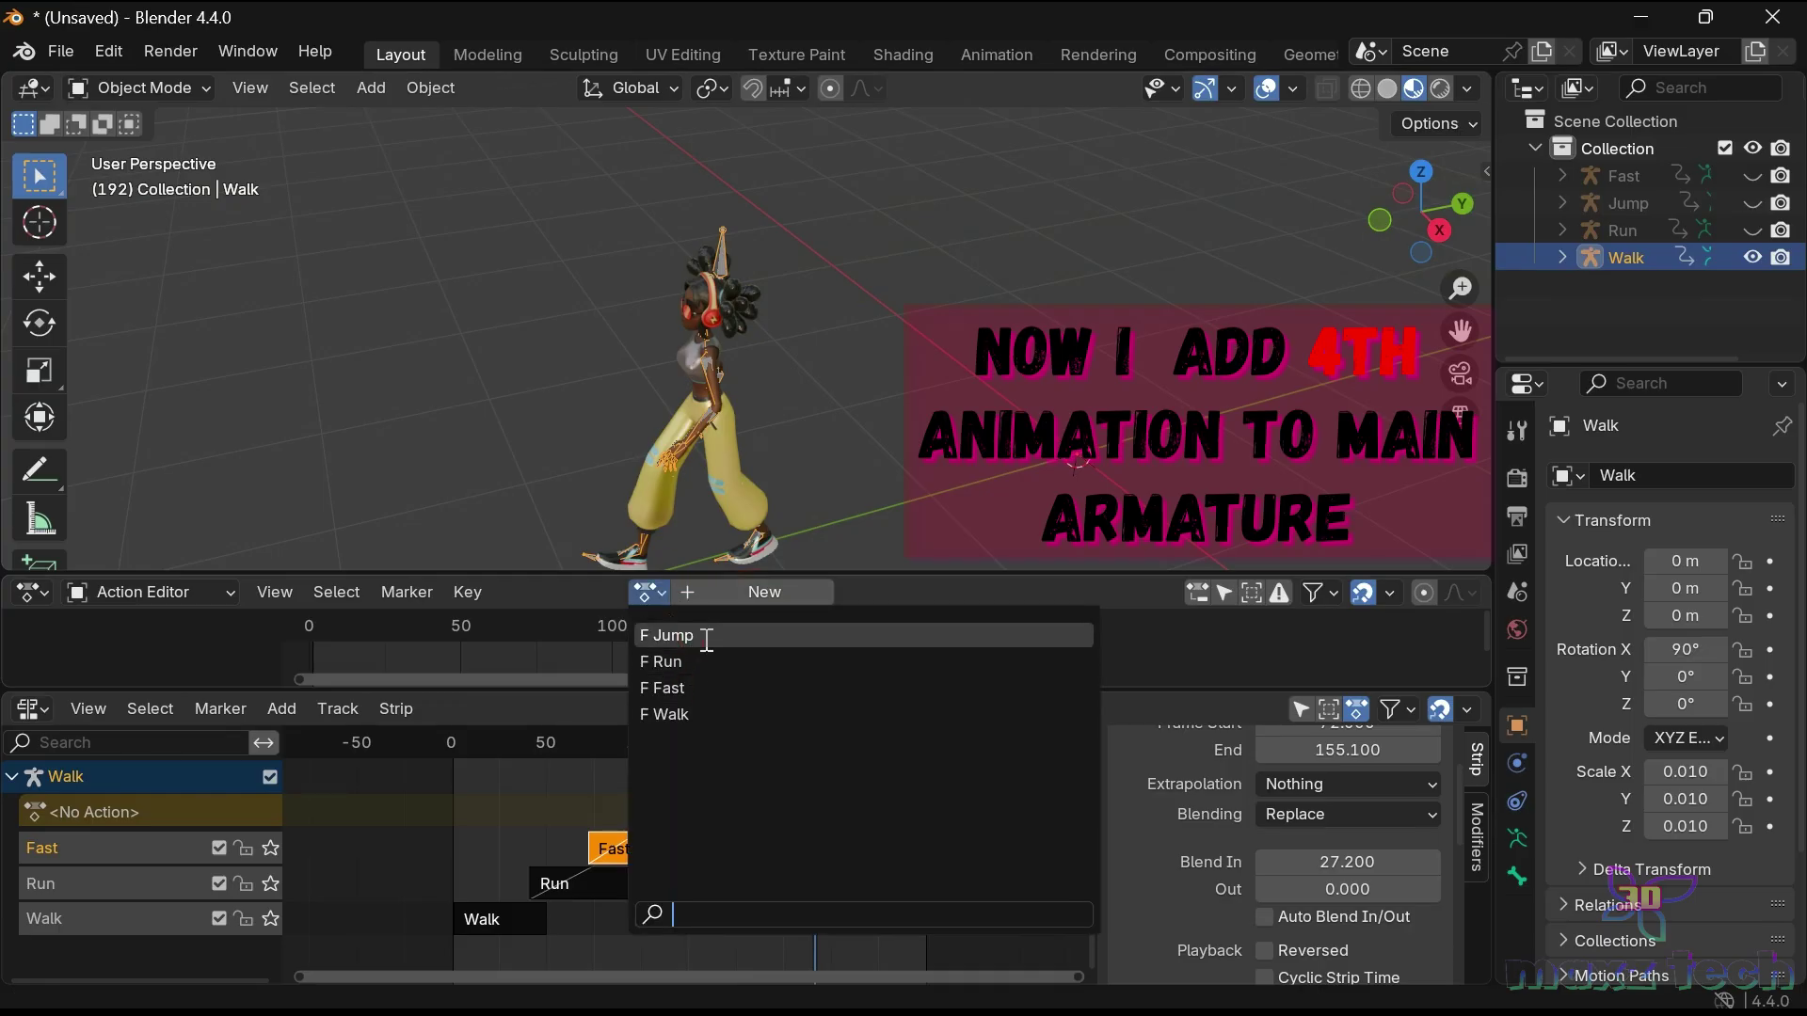
pyautogui.click(701, 635)
pyautogui.moveTo(696, 575); pyautogui.dragTo(735, 391)
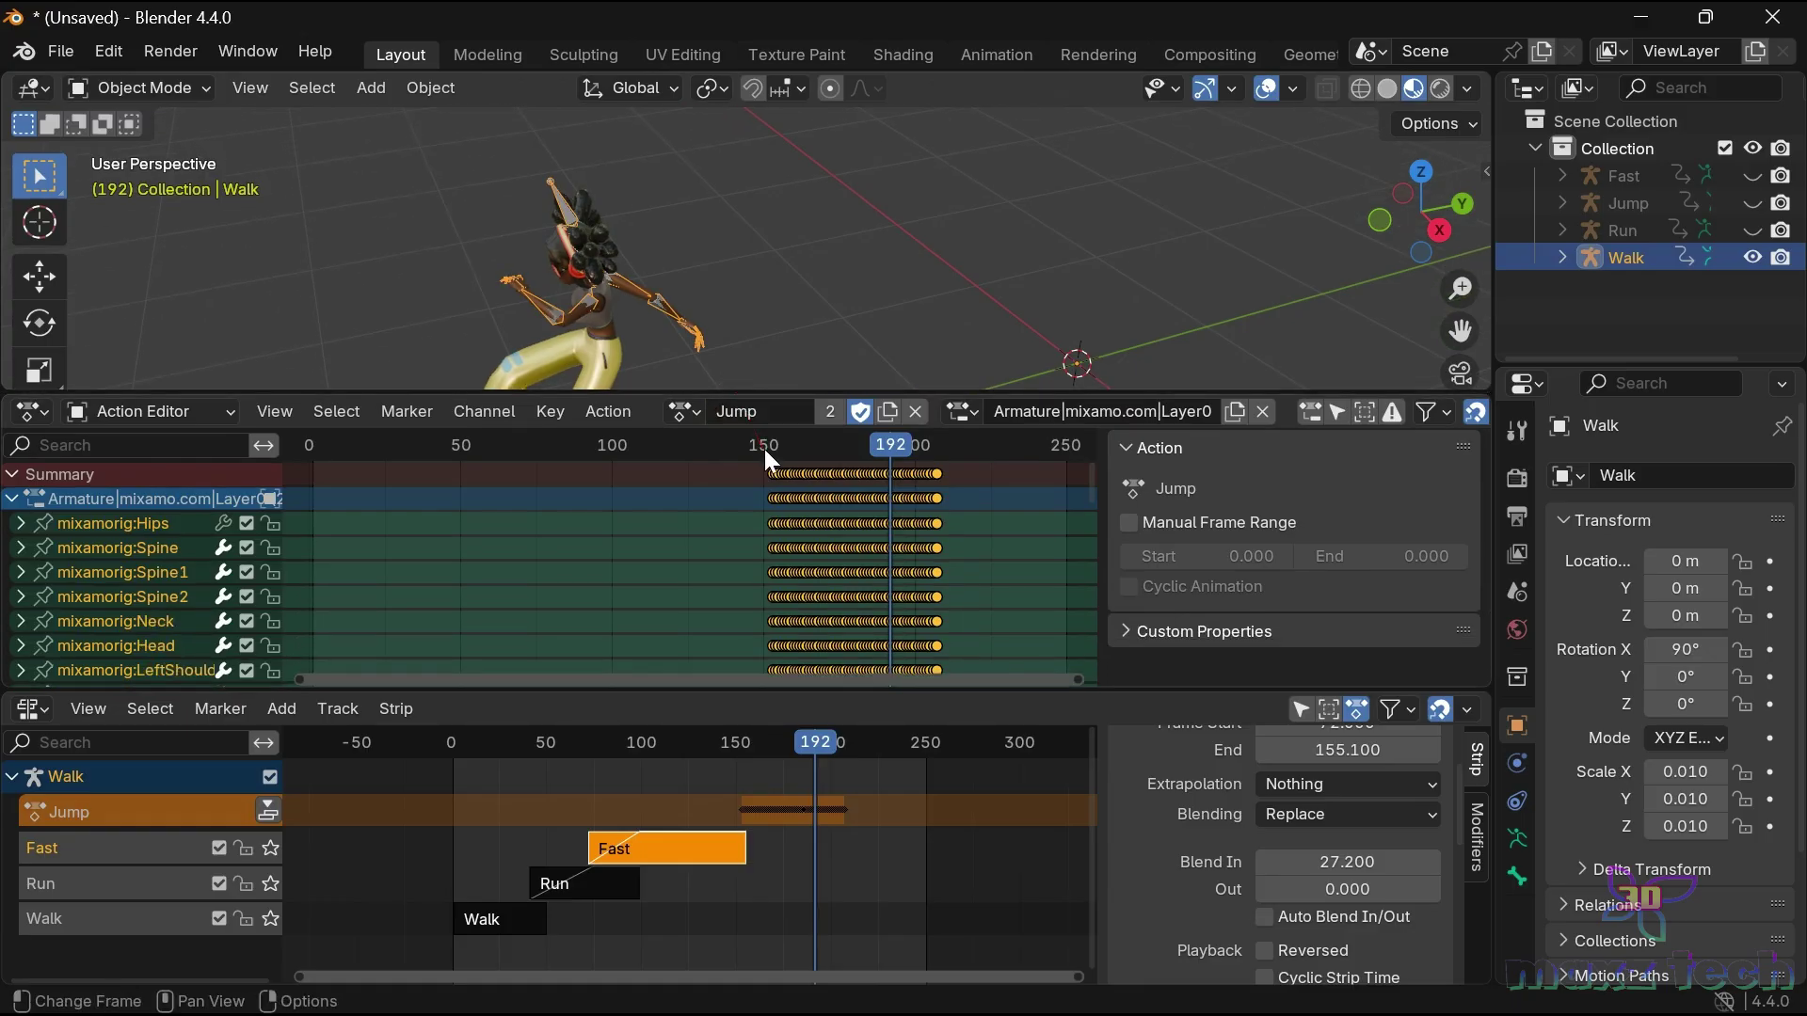
pyautogui.click(770, 449)
pyautogui.moveTo(777, 455); pyautogui.dragTo(781, 449)
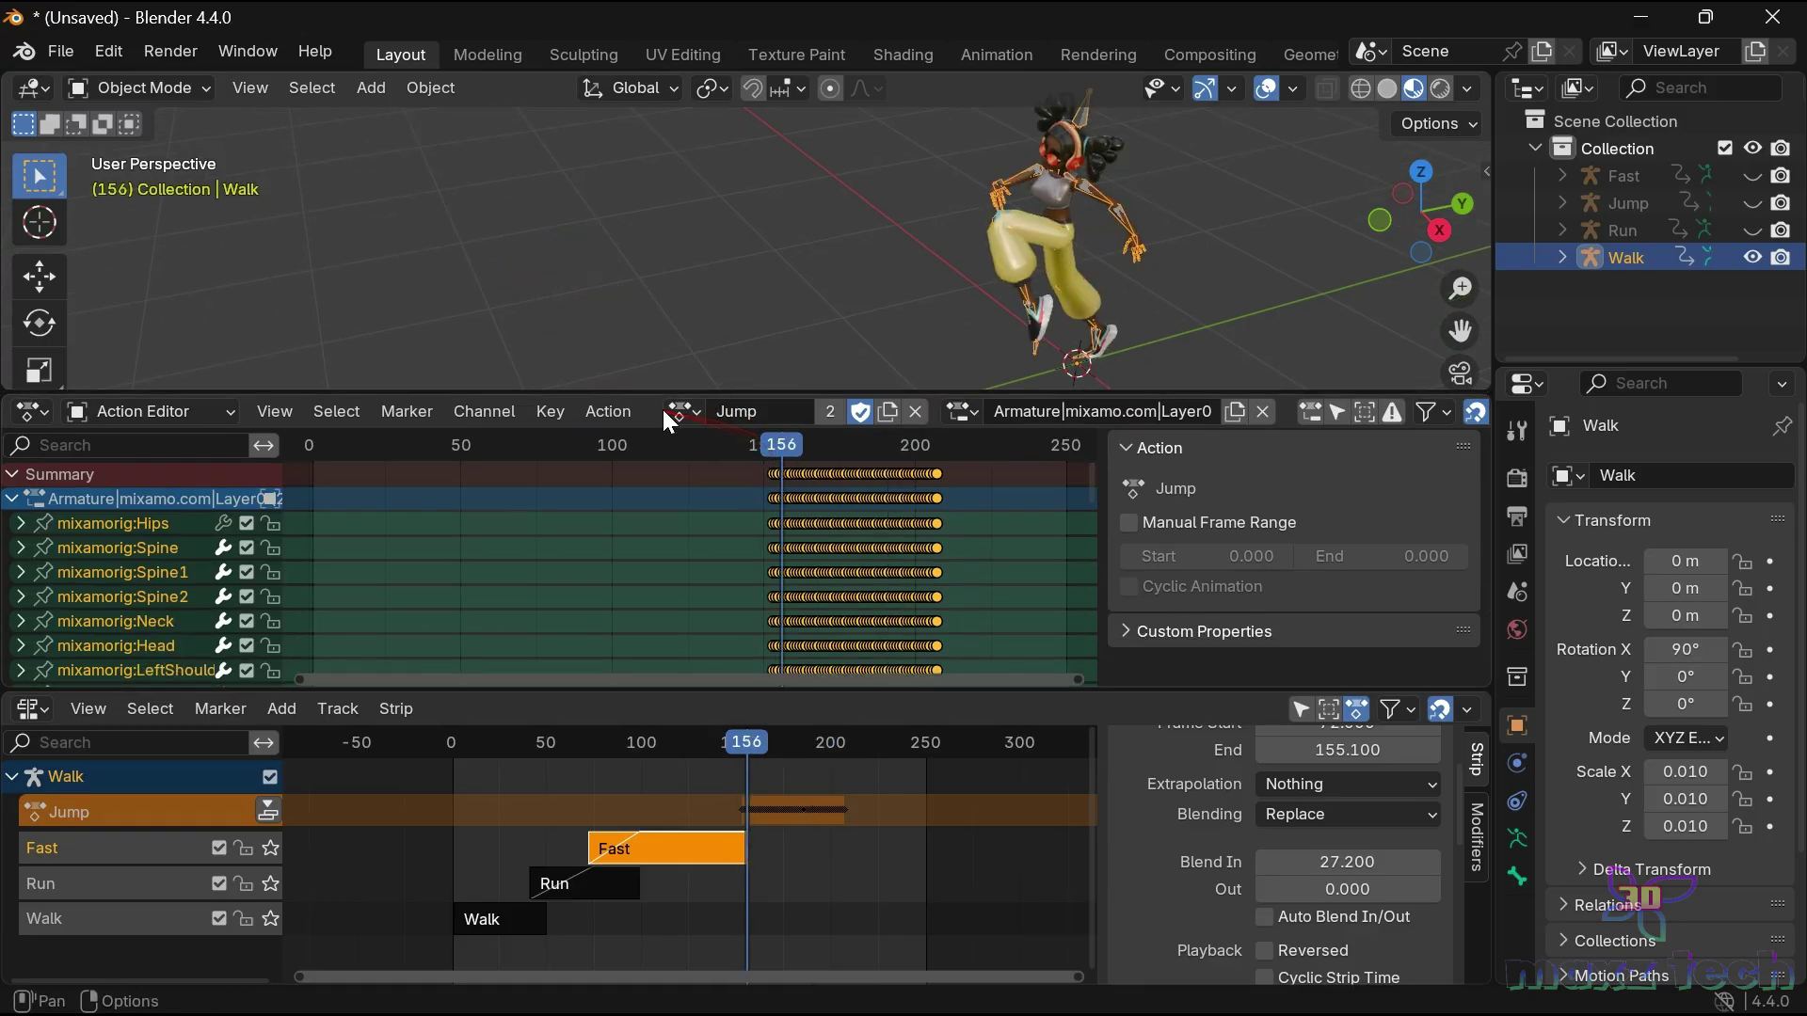
# Push the Jump action down into a new NLA strip.
pyautogui.click(694, 416)
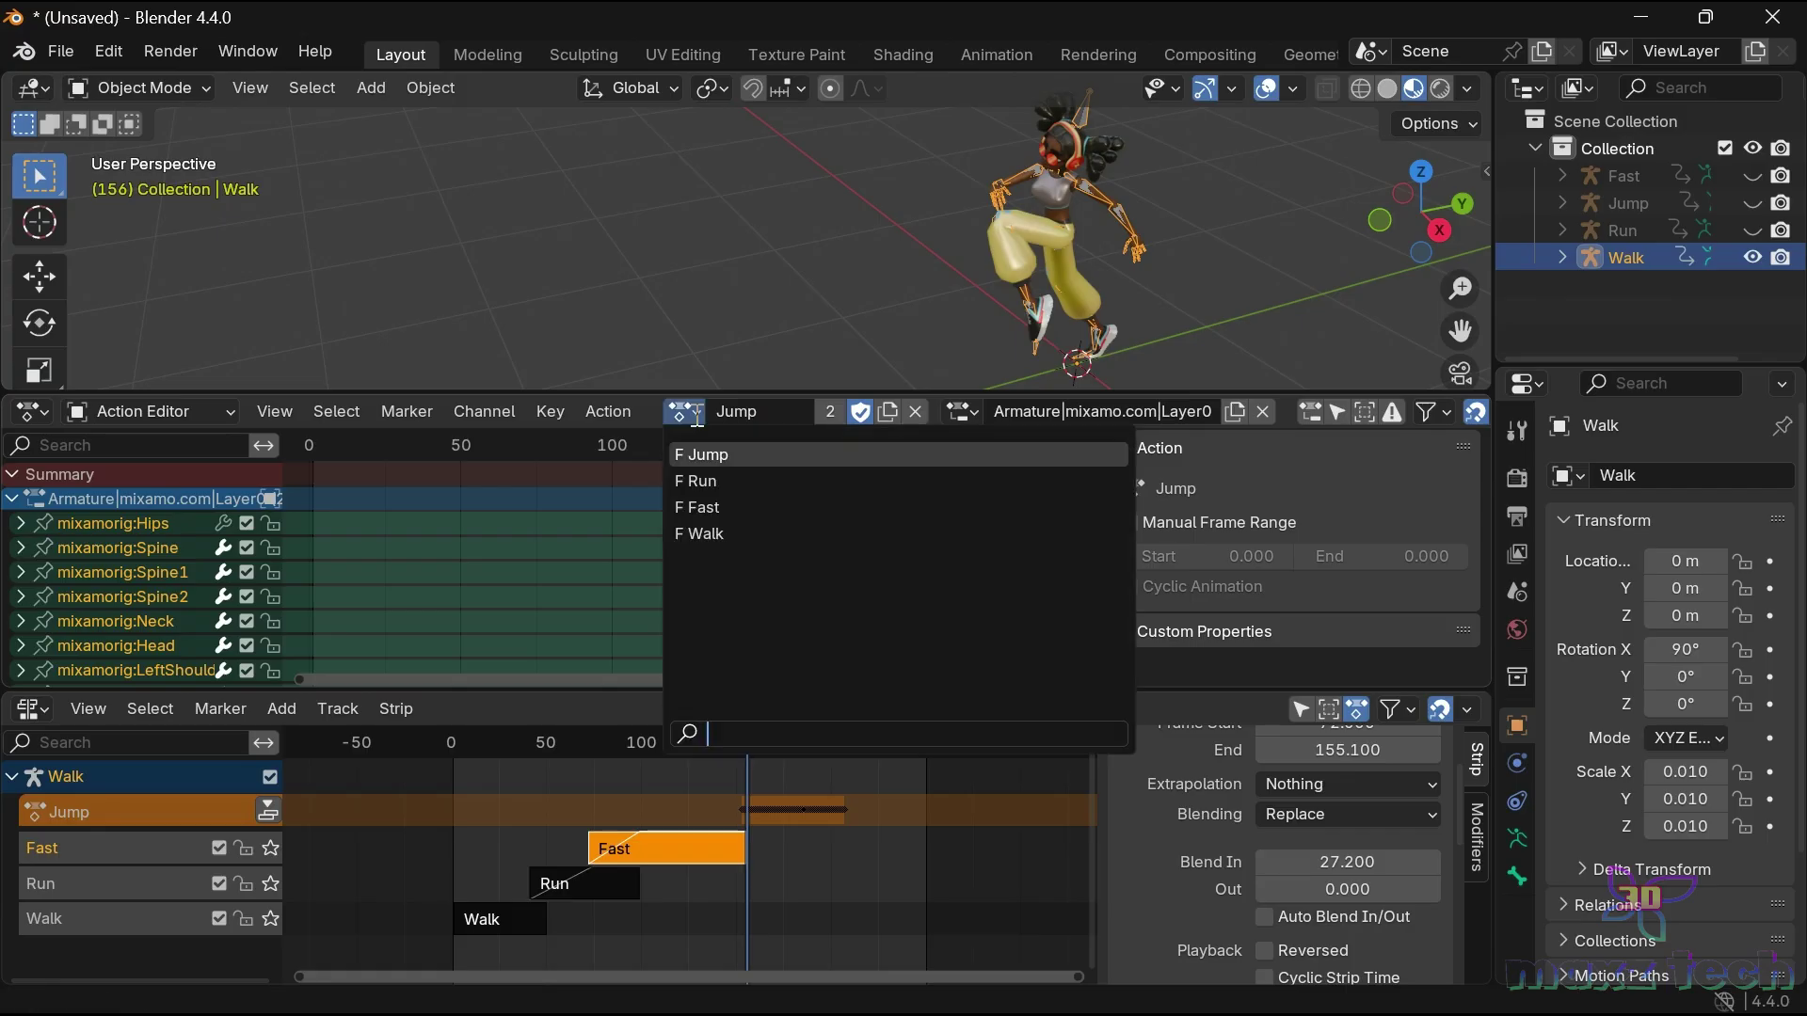
pyautogui.click(622, 412)
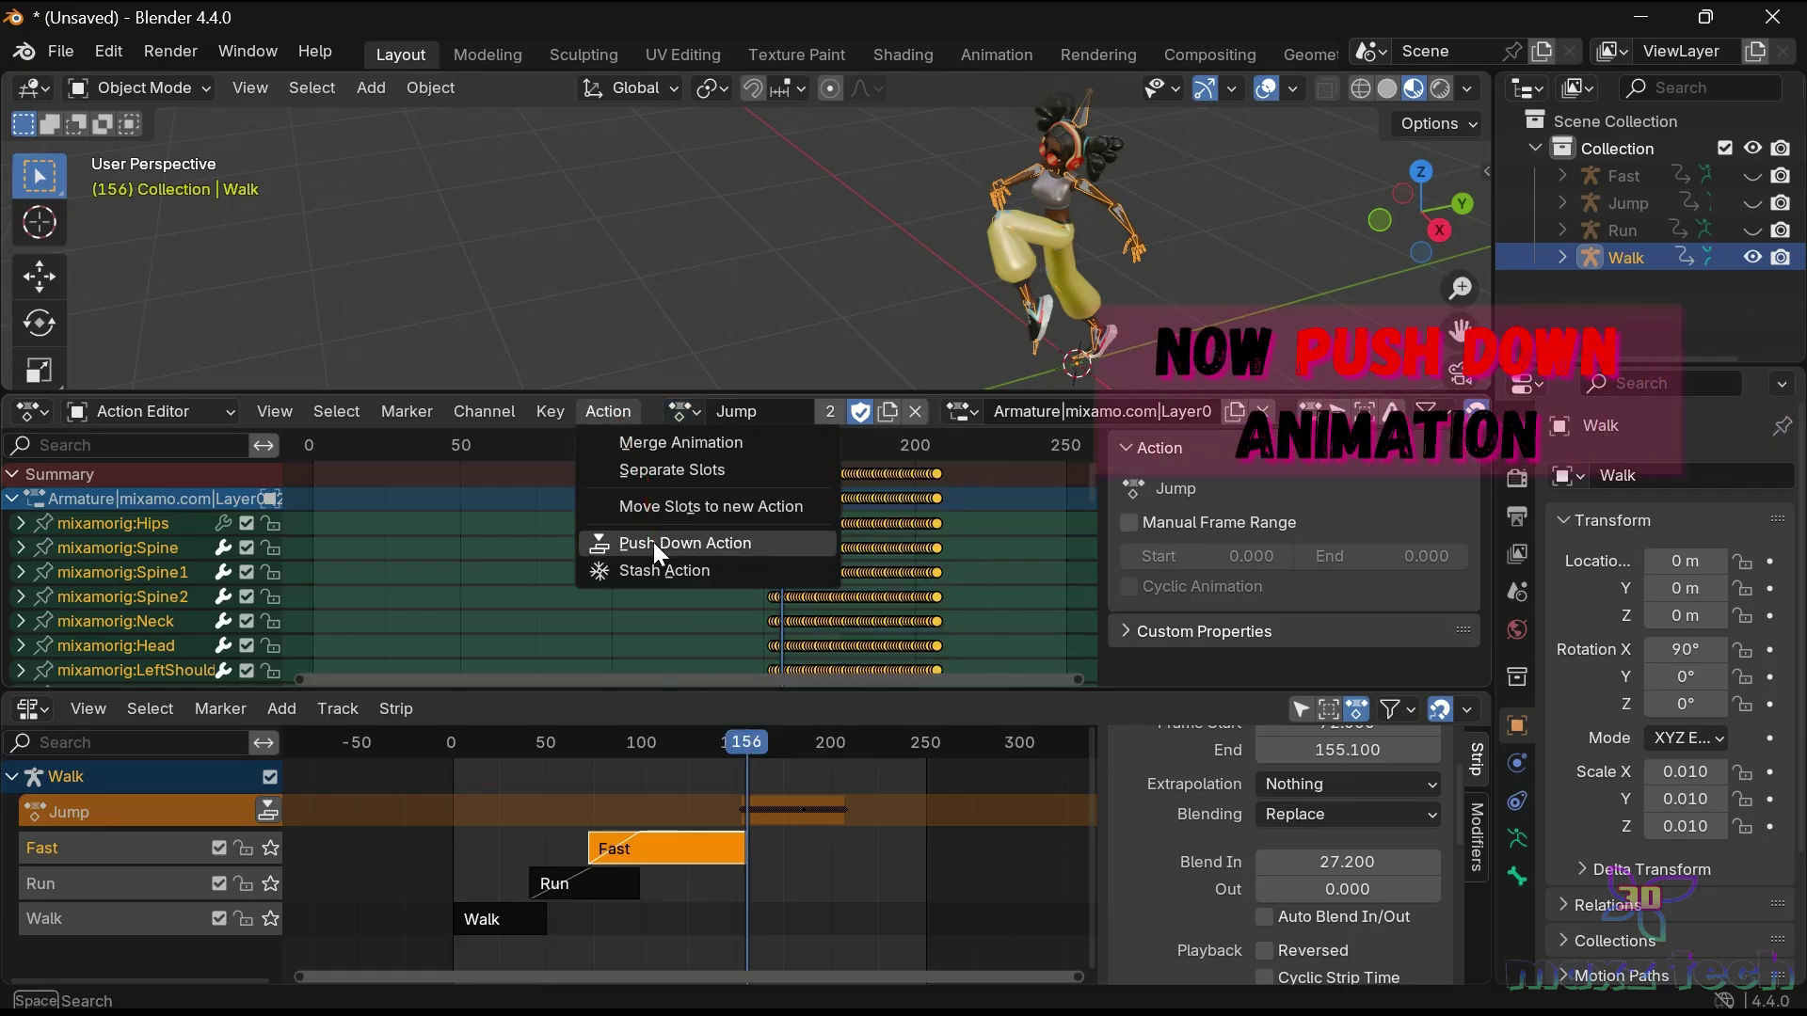
pyautogui.click(653, 542)
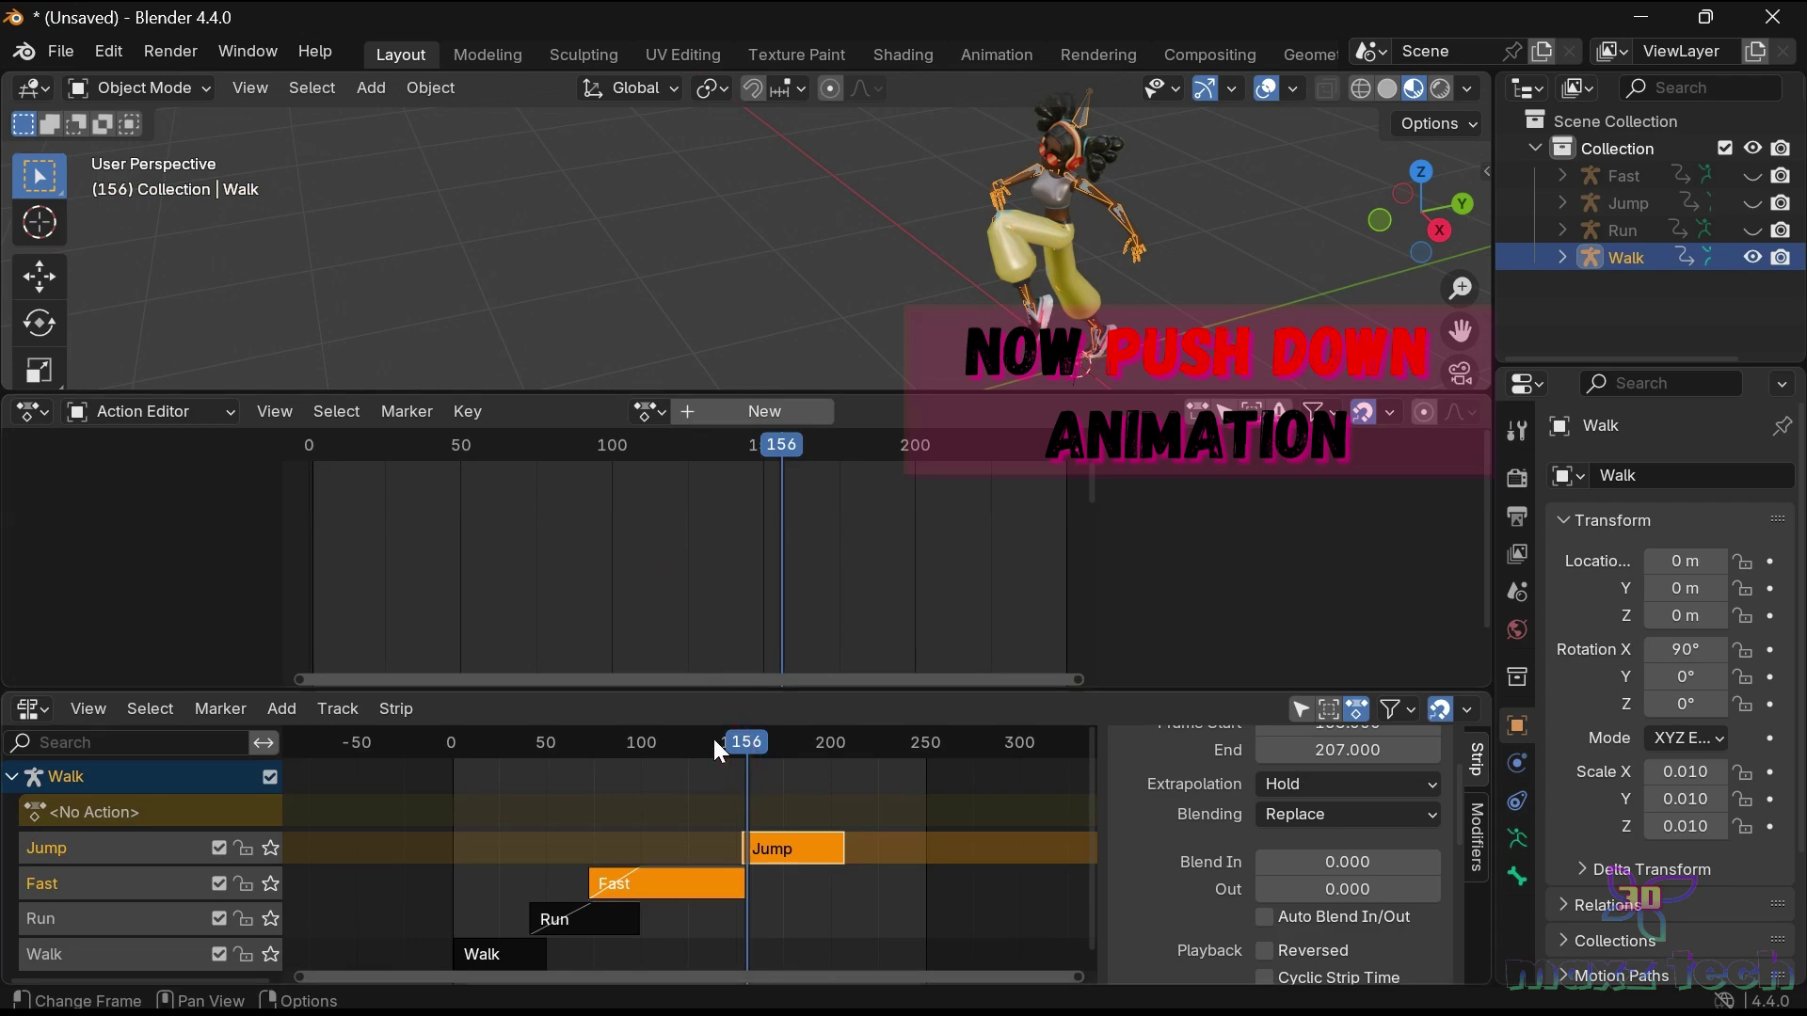
# Set the Jump strip's extrapolation to Nothing and play the animation.
pyautogui.press('space')
pyautogui.press('space')
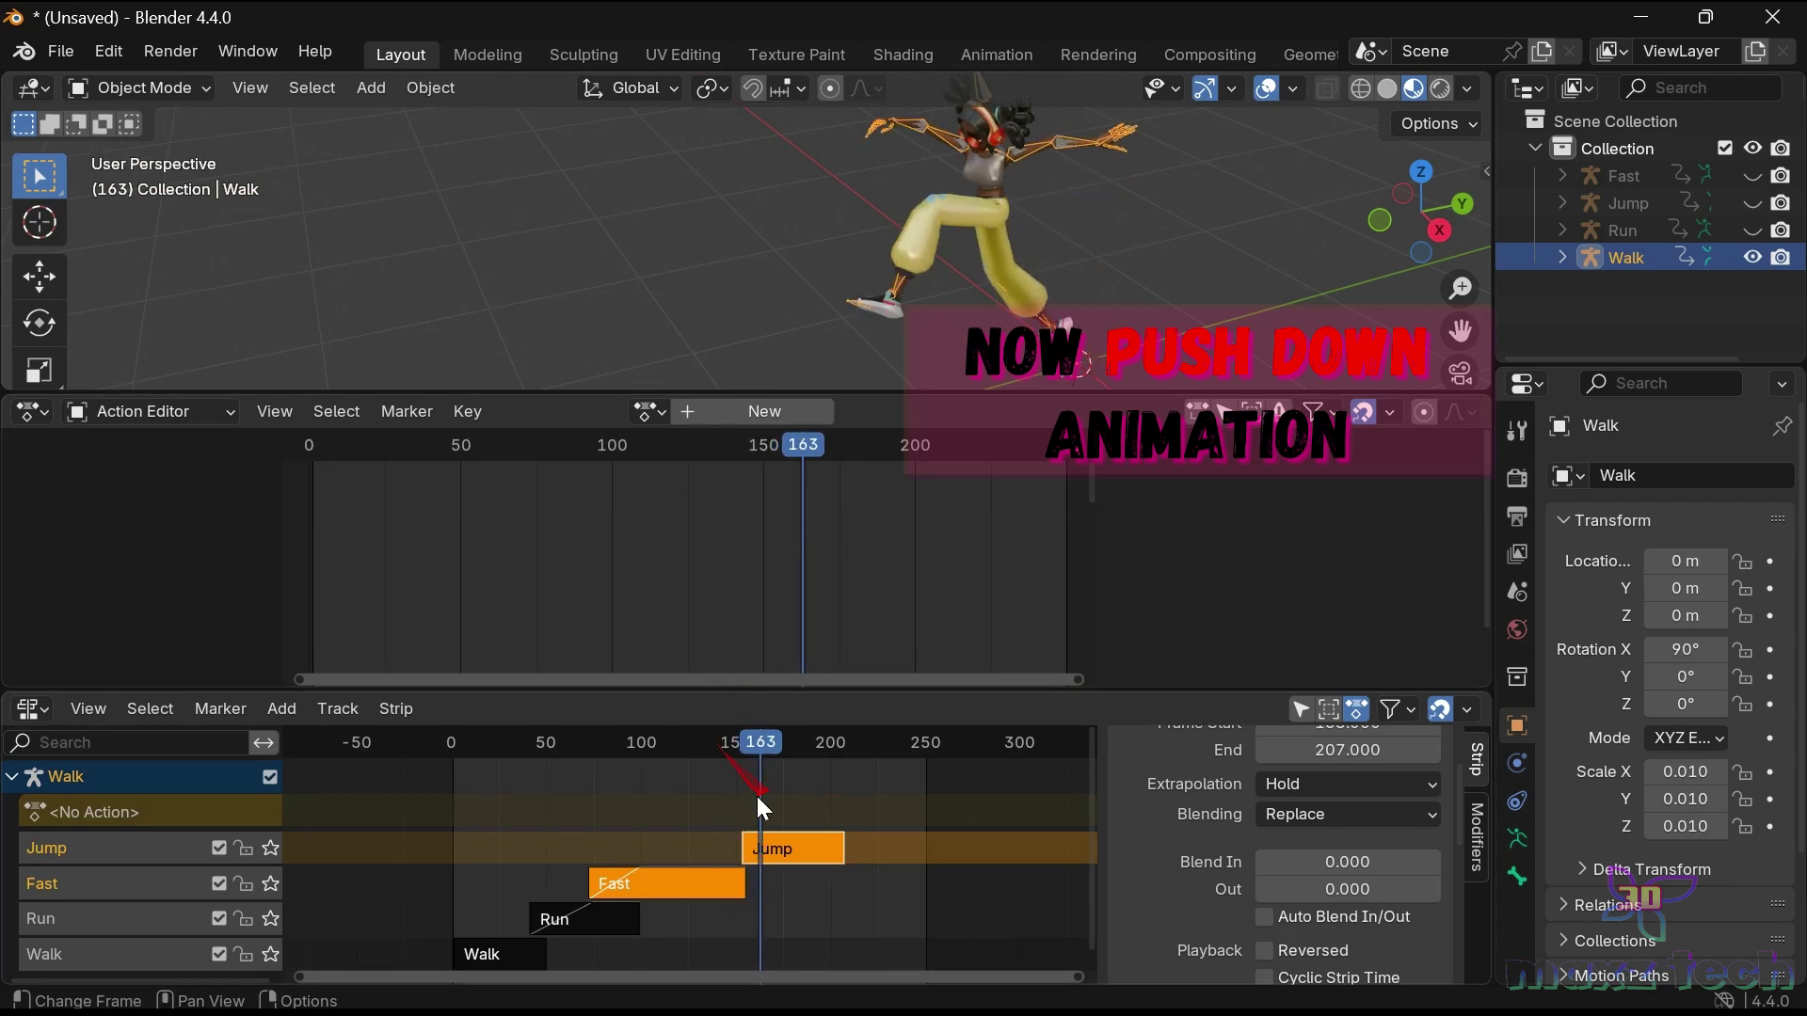
pyautogui.click(826, 838)
pyautogui.click(1323, 785)
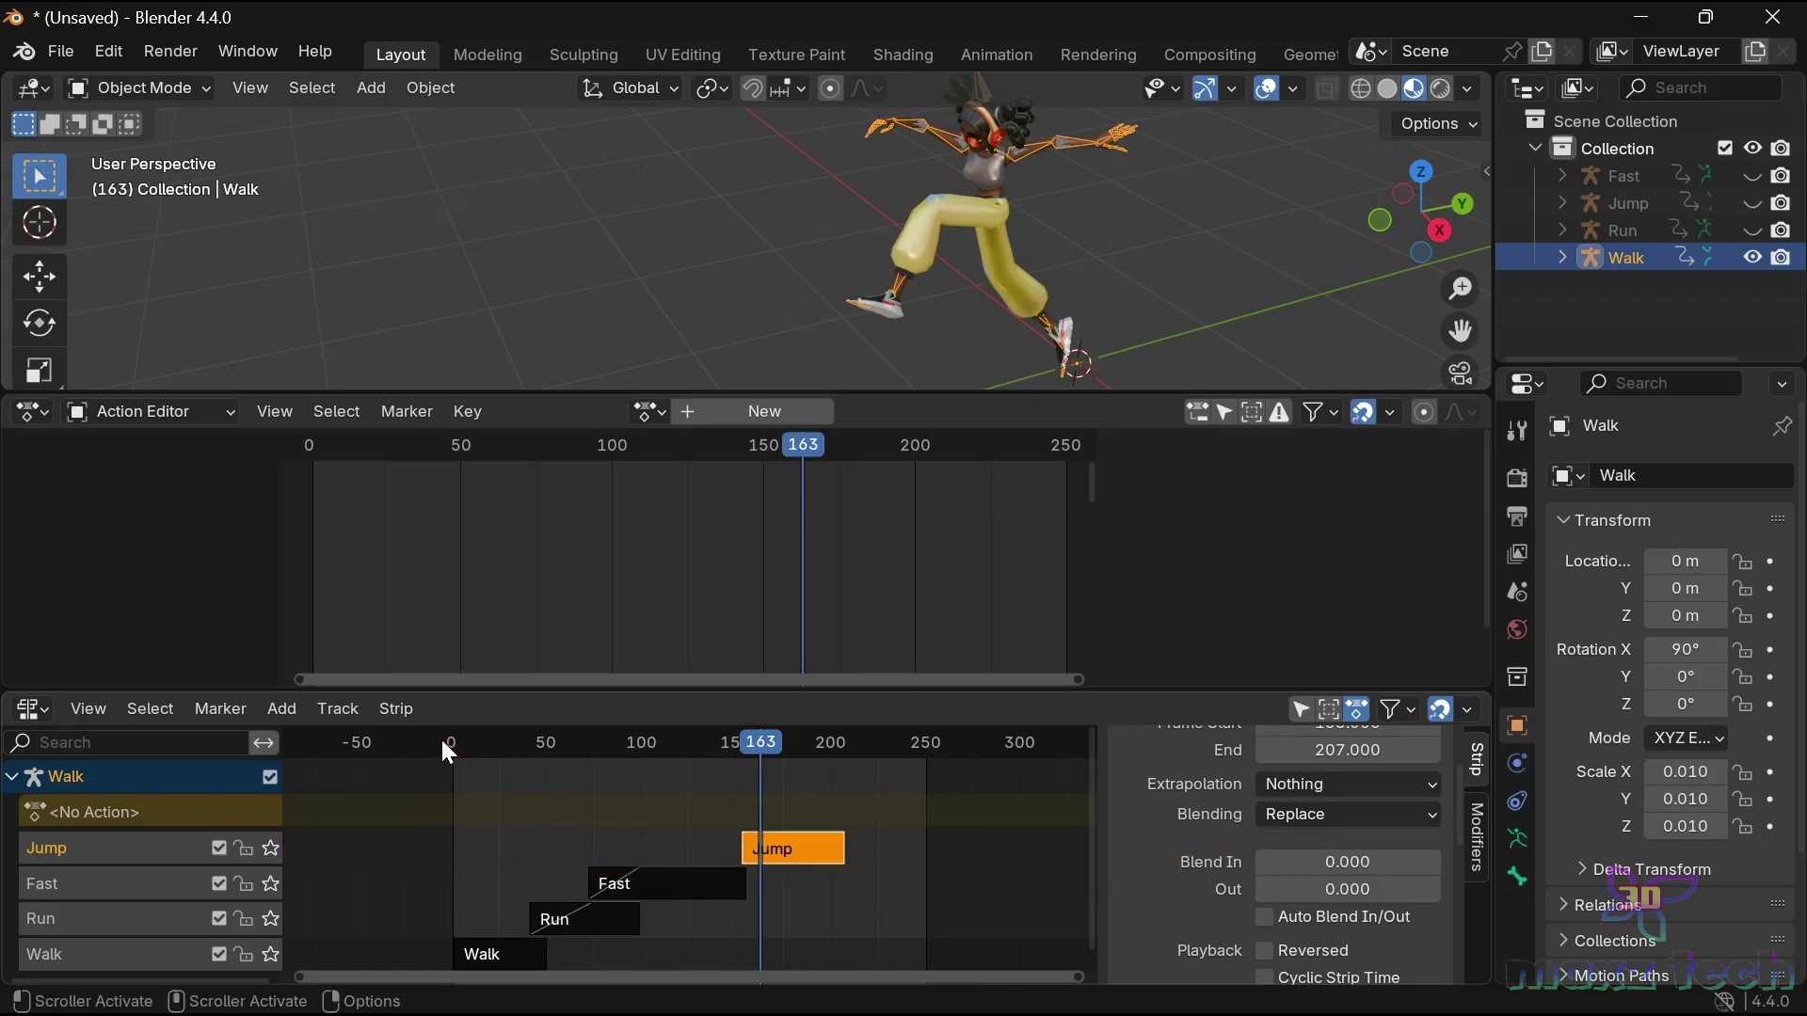
pyautogui.moveTo(447, 753); pyautogui.dragTo(516, 743)
pyautogui.moveTo(854, 393); pyautogui.dragTo(913, 659)
pyautogui.scroll(-3, 1235, 415)
pyautogui.press('space')
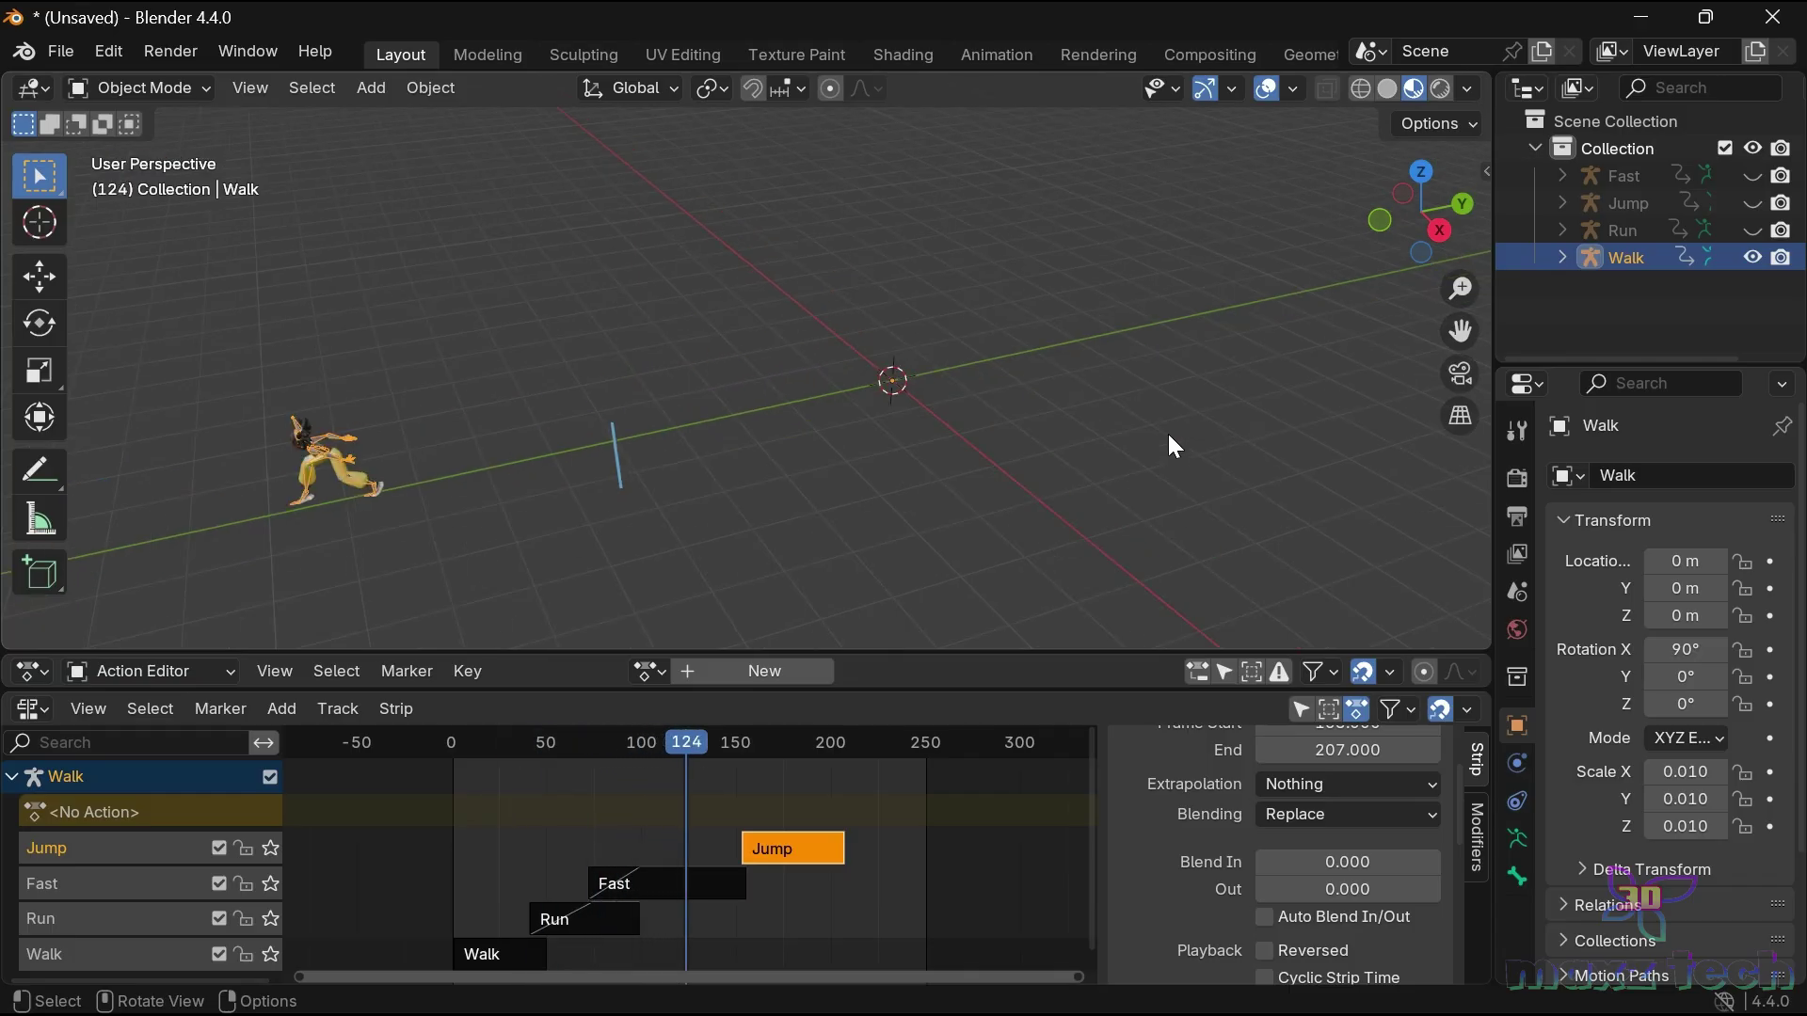
pyautogui.scroll(-3, 1216, 845)
pyautogui.scroll(-3, 1216, 845)
pyautogui.scroll(-1, 1216, 845)
# Trim the Jump clip end to 267.6, set blend-in to 94, and replay.
pyautogui.moveTo(753, 742); pyautogui.dragTo(797, 743)
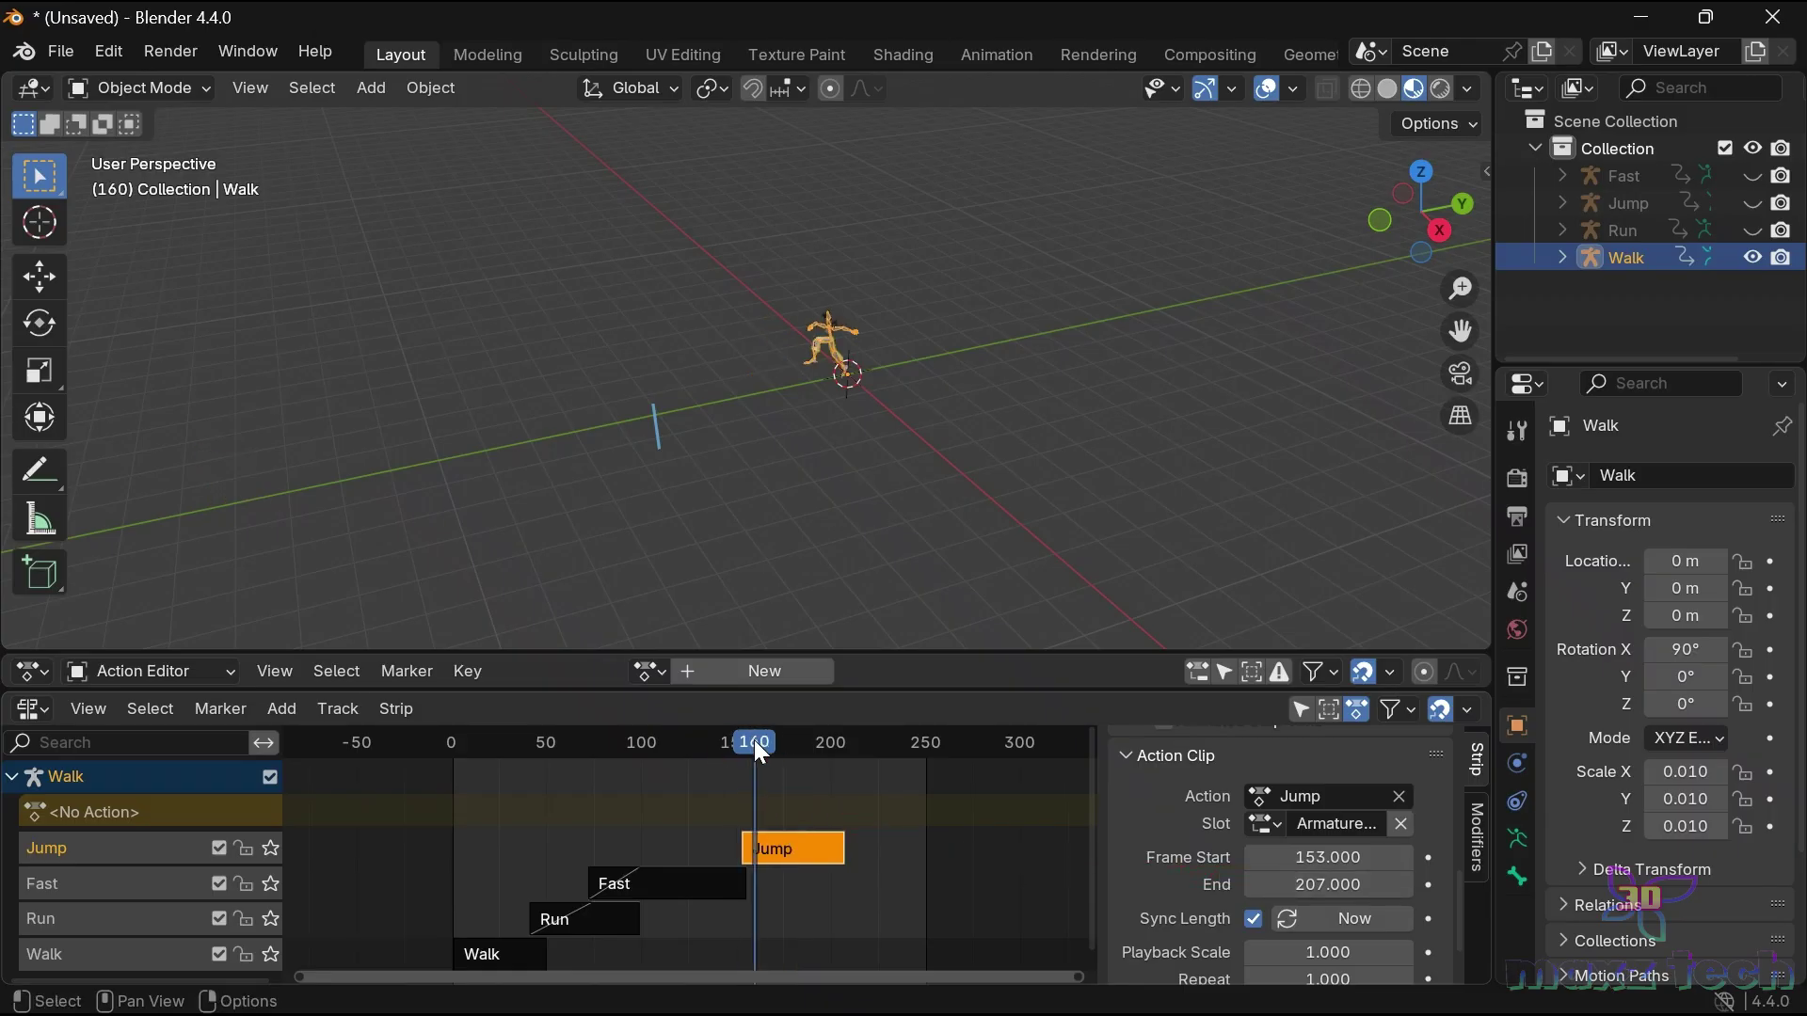
pyautogui.moveTo(1318, 885); pyautogui.dragTo(1355, 885)
pyautogui.scroll(-3, 1318, 890)
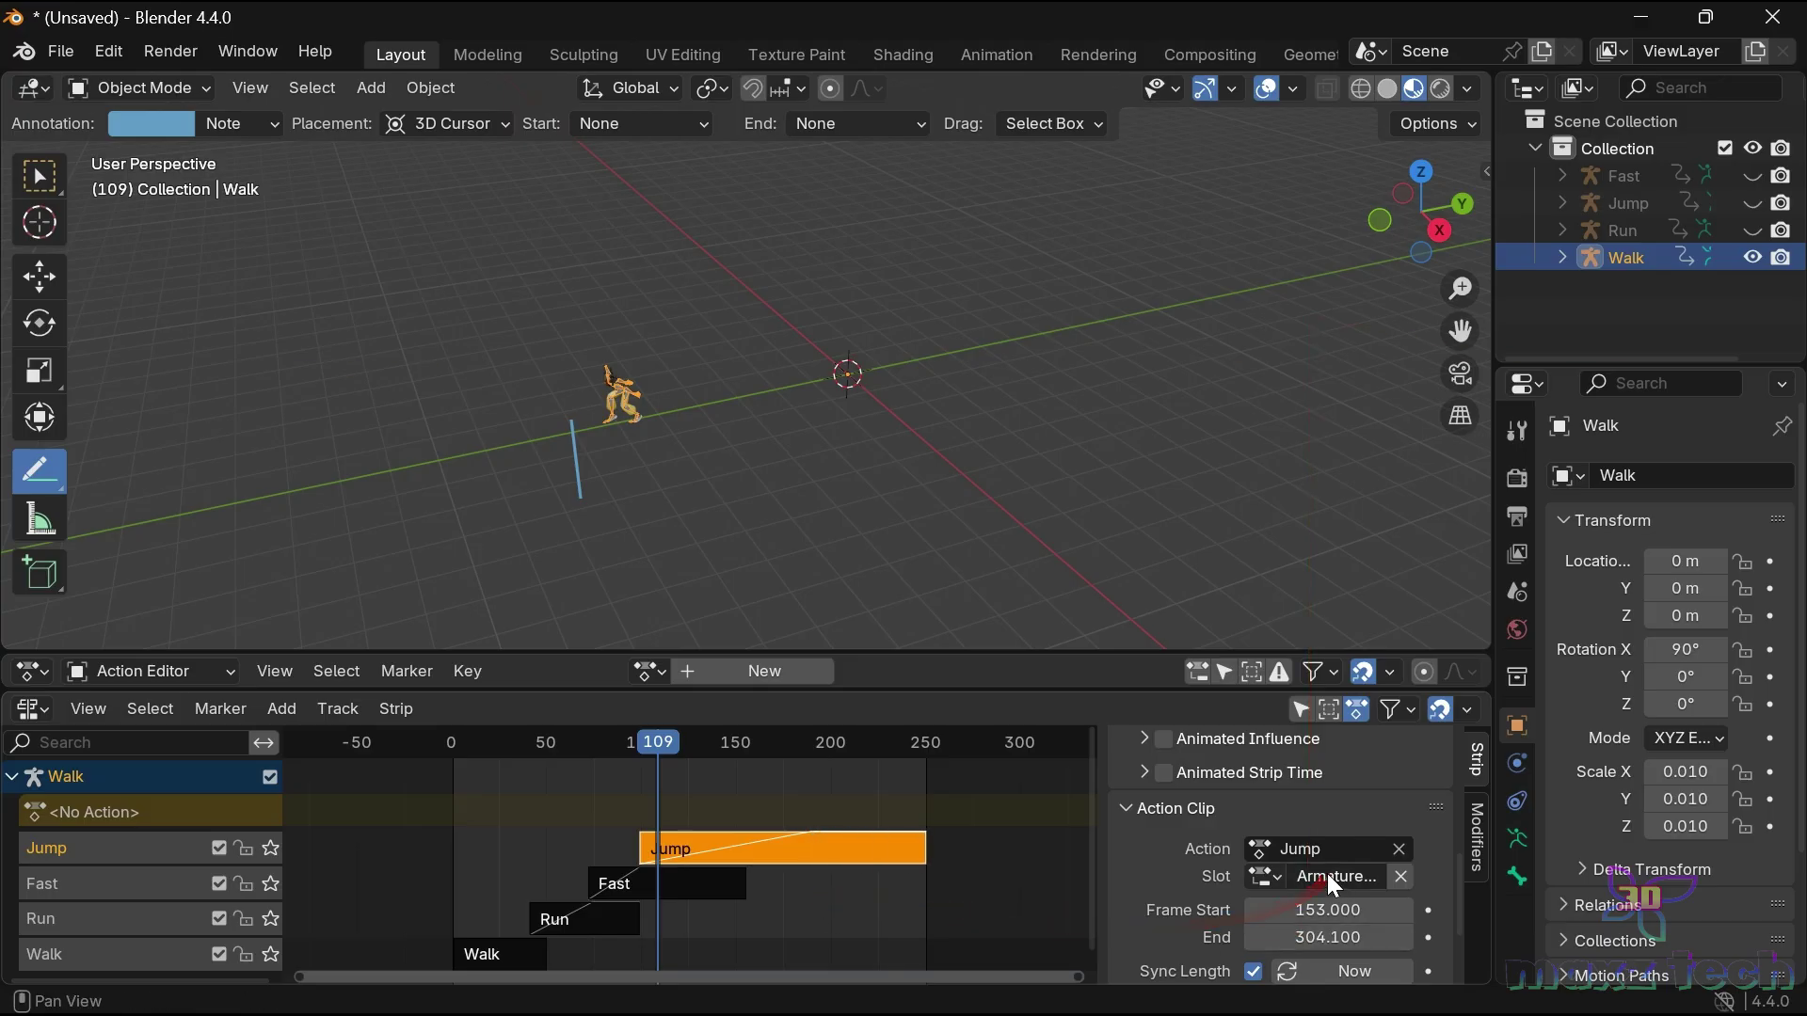
pyautogui.moveTo(658, 749); pyautogui.dragTo(784, 800)
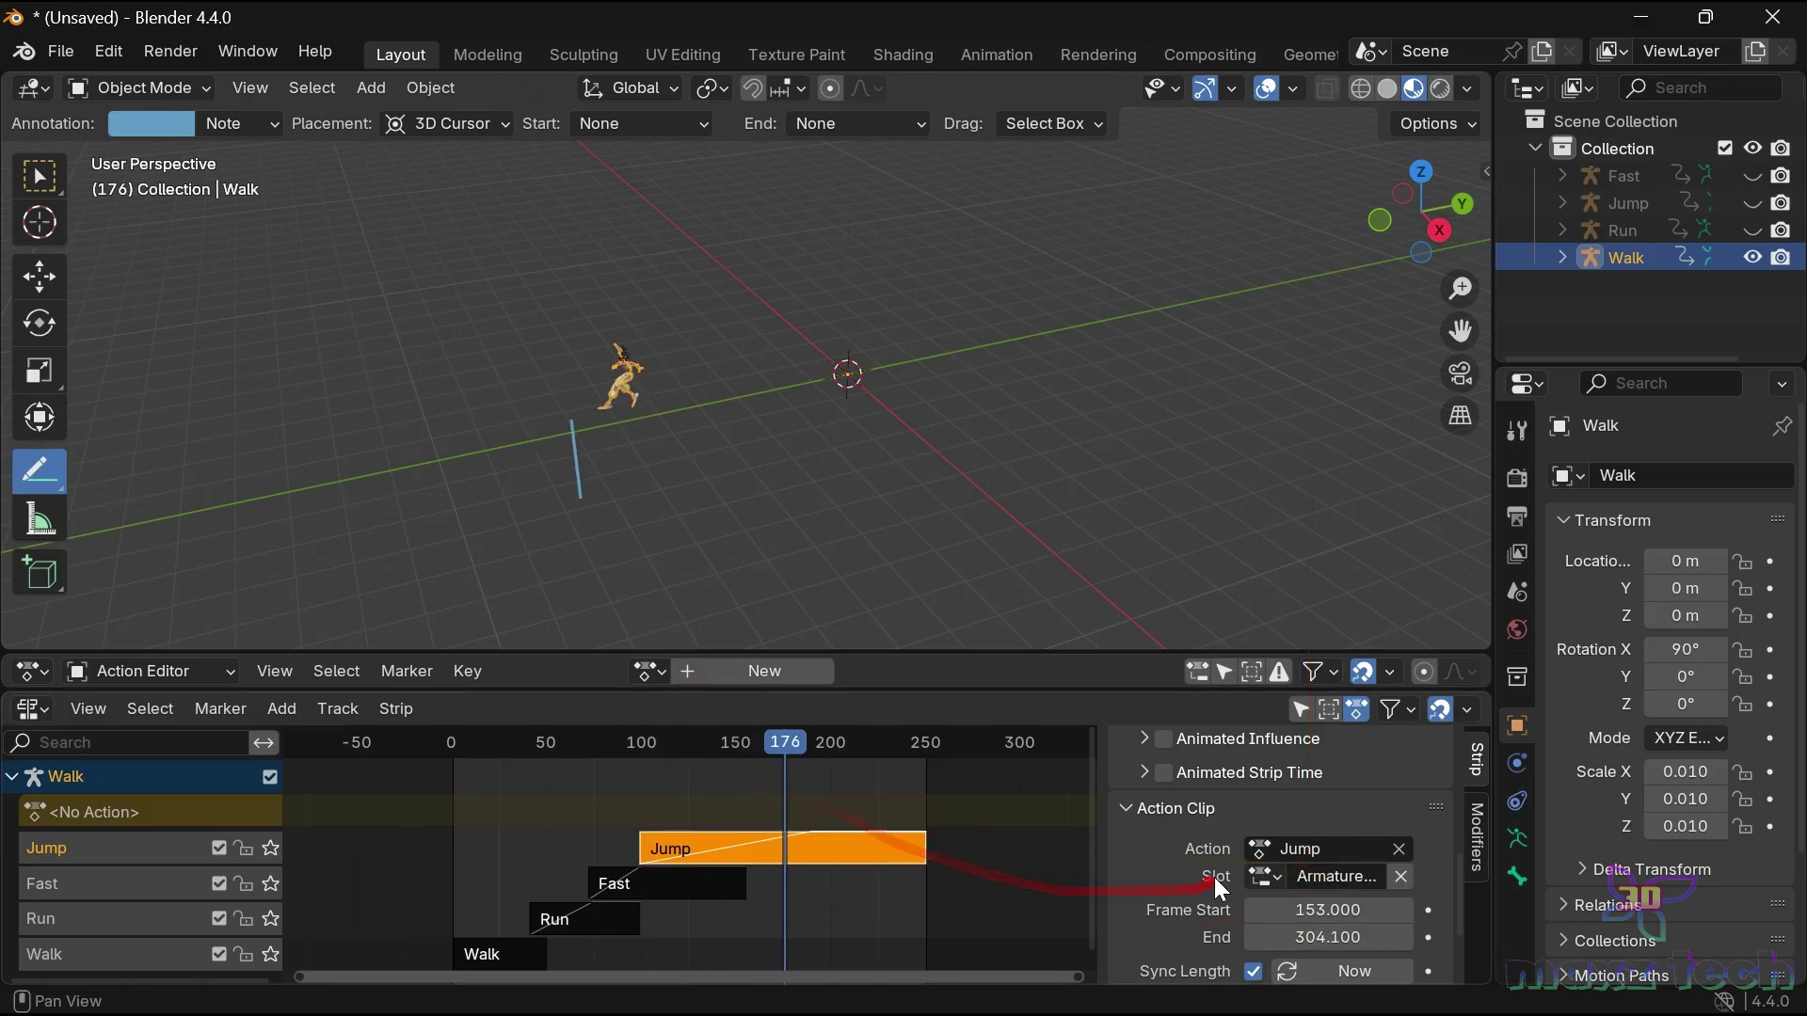
pyautogui.scroll(5, 1280, 847)
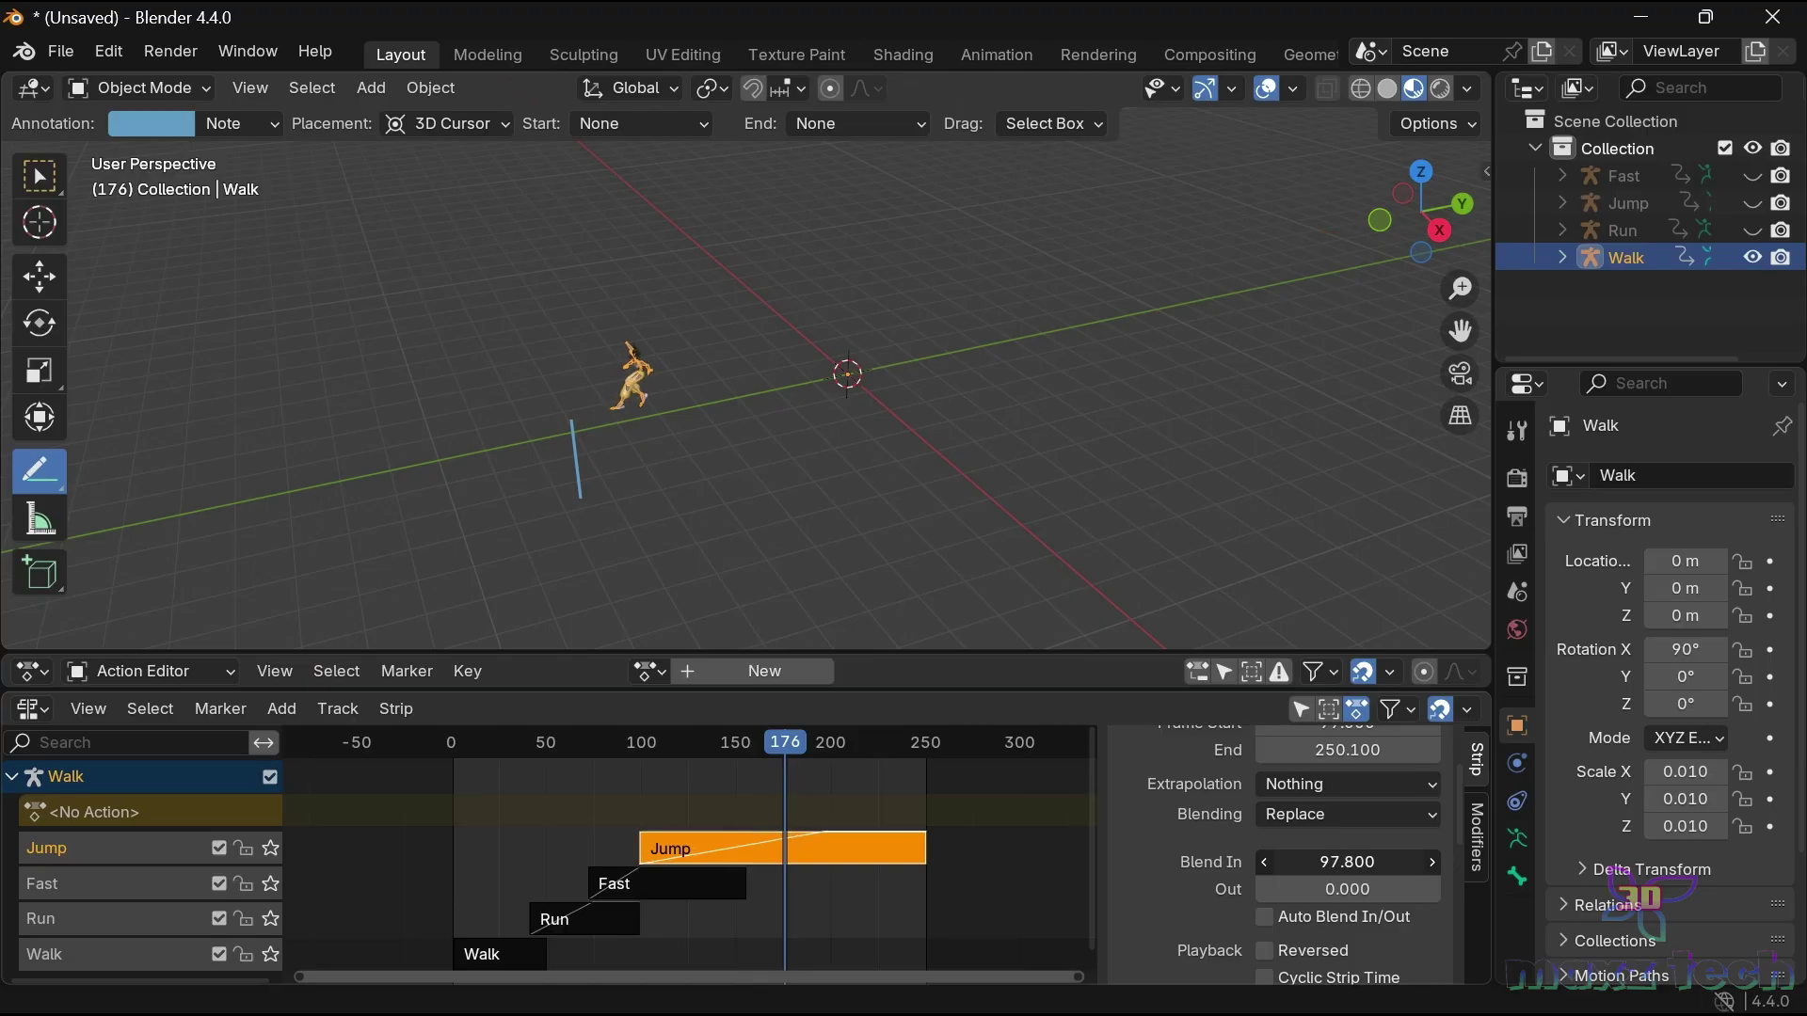
pyautogui.moveTo(1348, 862); pyautogui.dragTo(1308, 862)
pyautogui.hotkey('ctrl', 'z')
pyautogui.moveTo(609, 772); pyautogui.dragTo(842, 857)
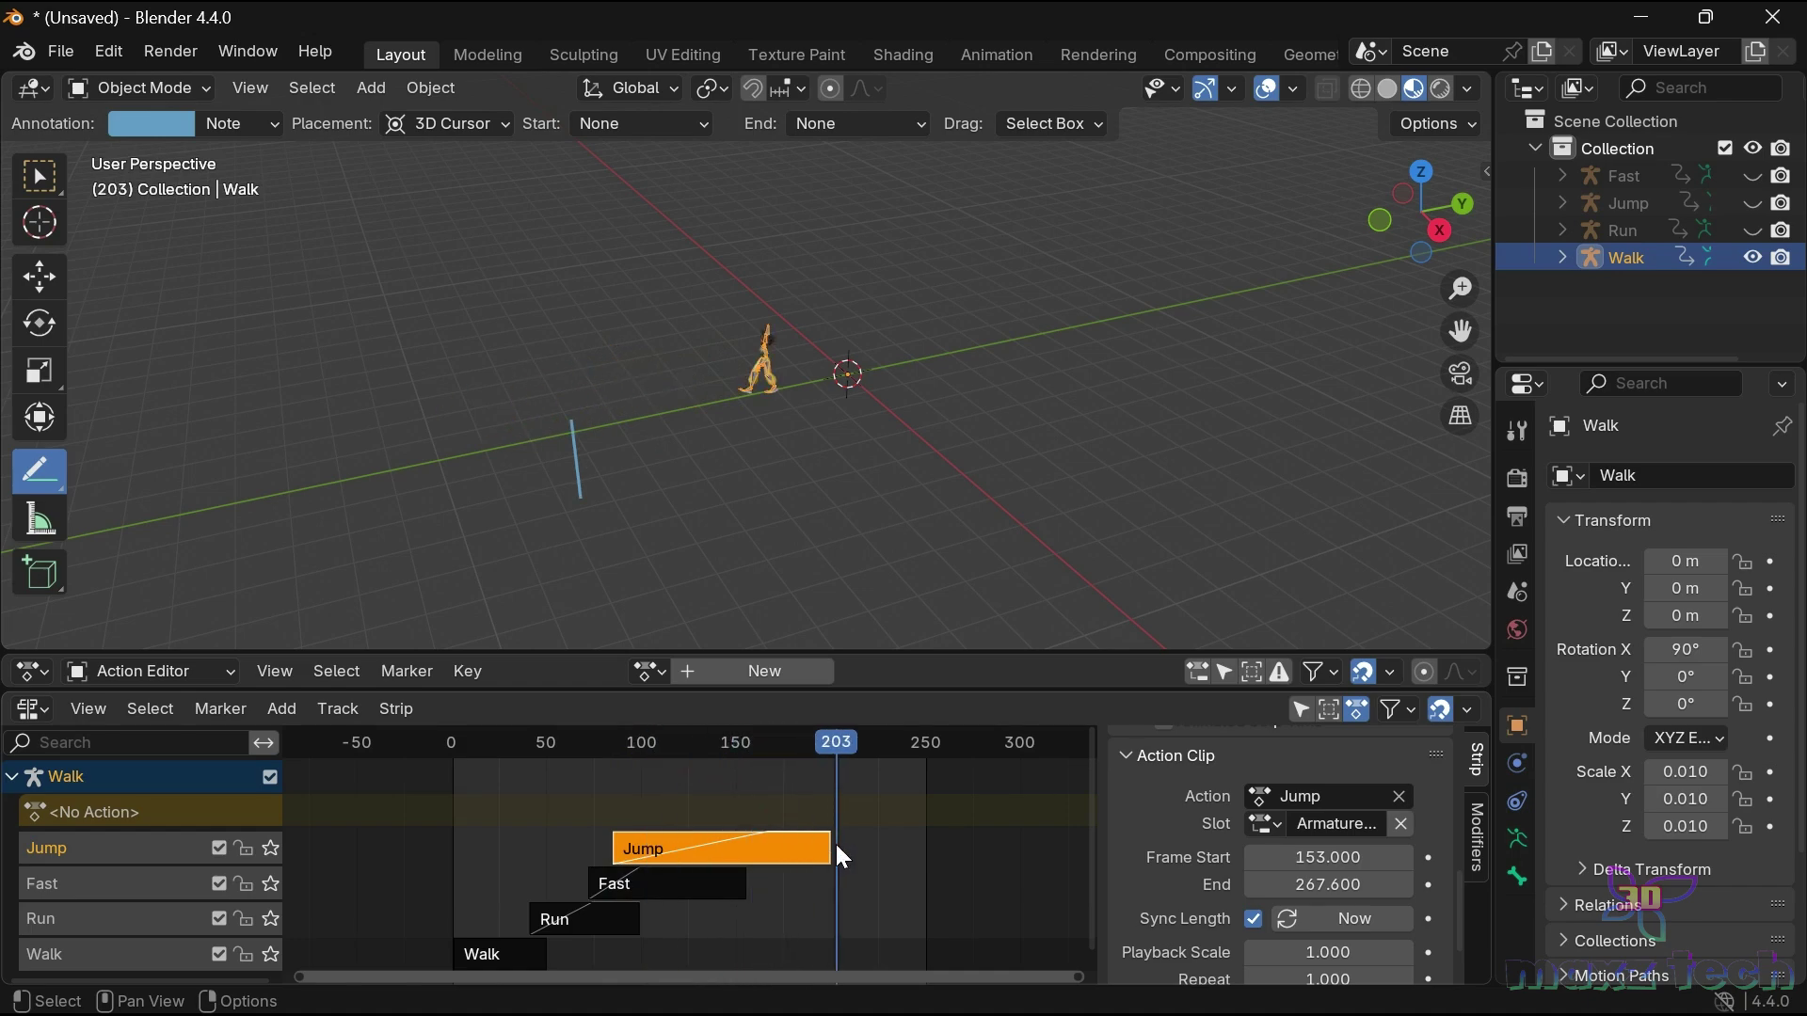
pyautogui.click(453, 760)
pyautogui.press('space')
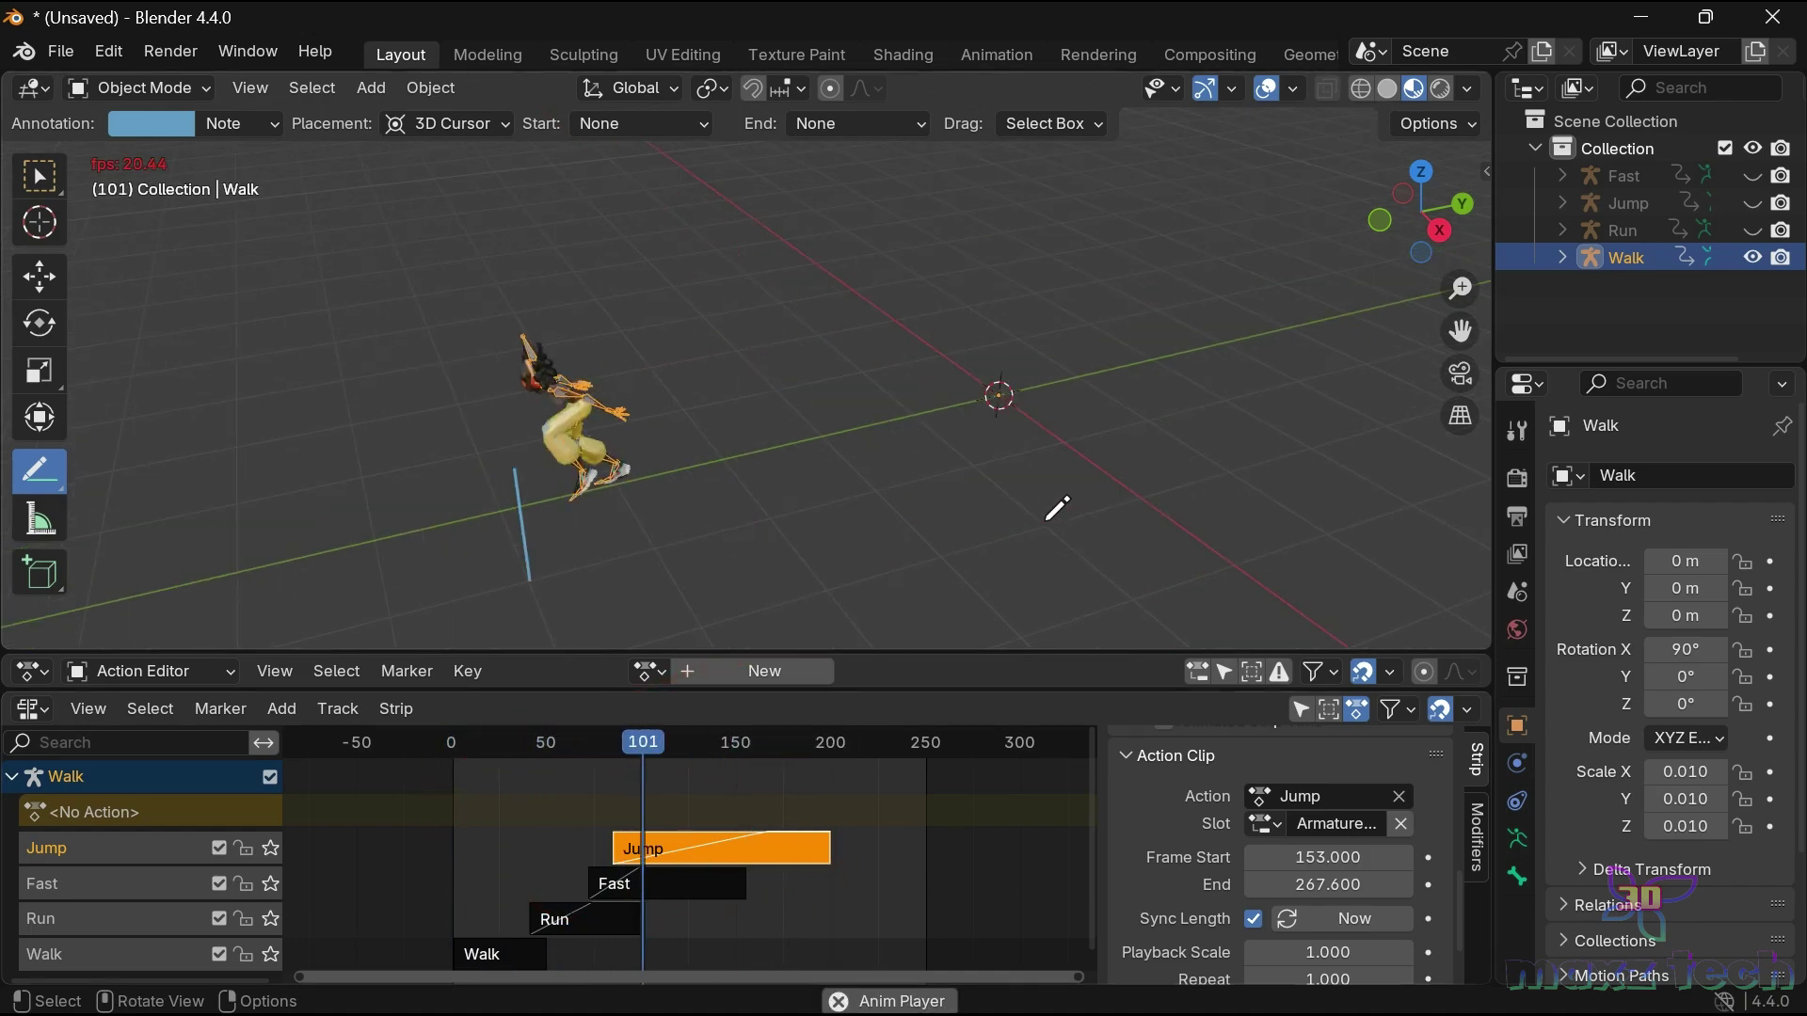
pyautogui.press('space')
pyautogui.moveTo(1073, 694); pyautogui.dragTo(1111, 1000)
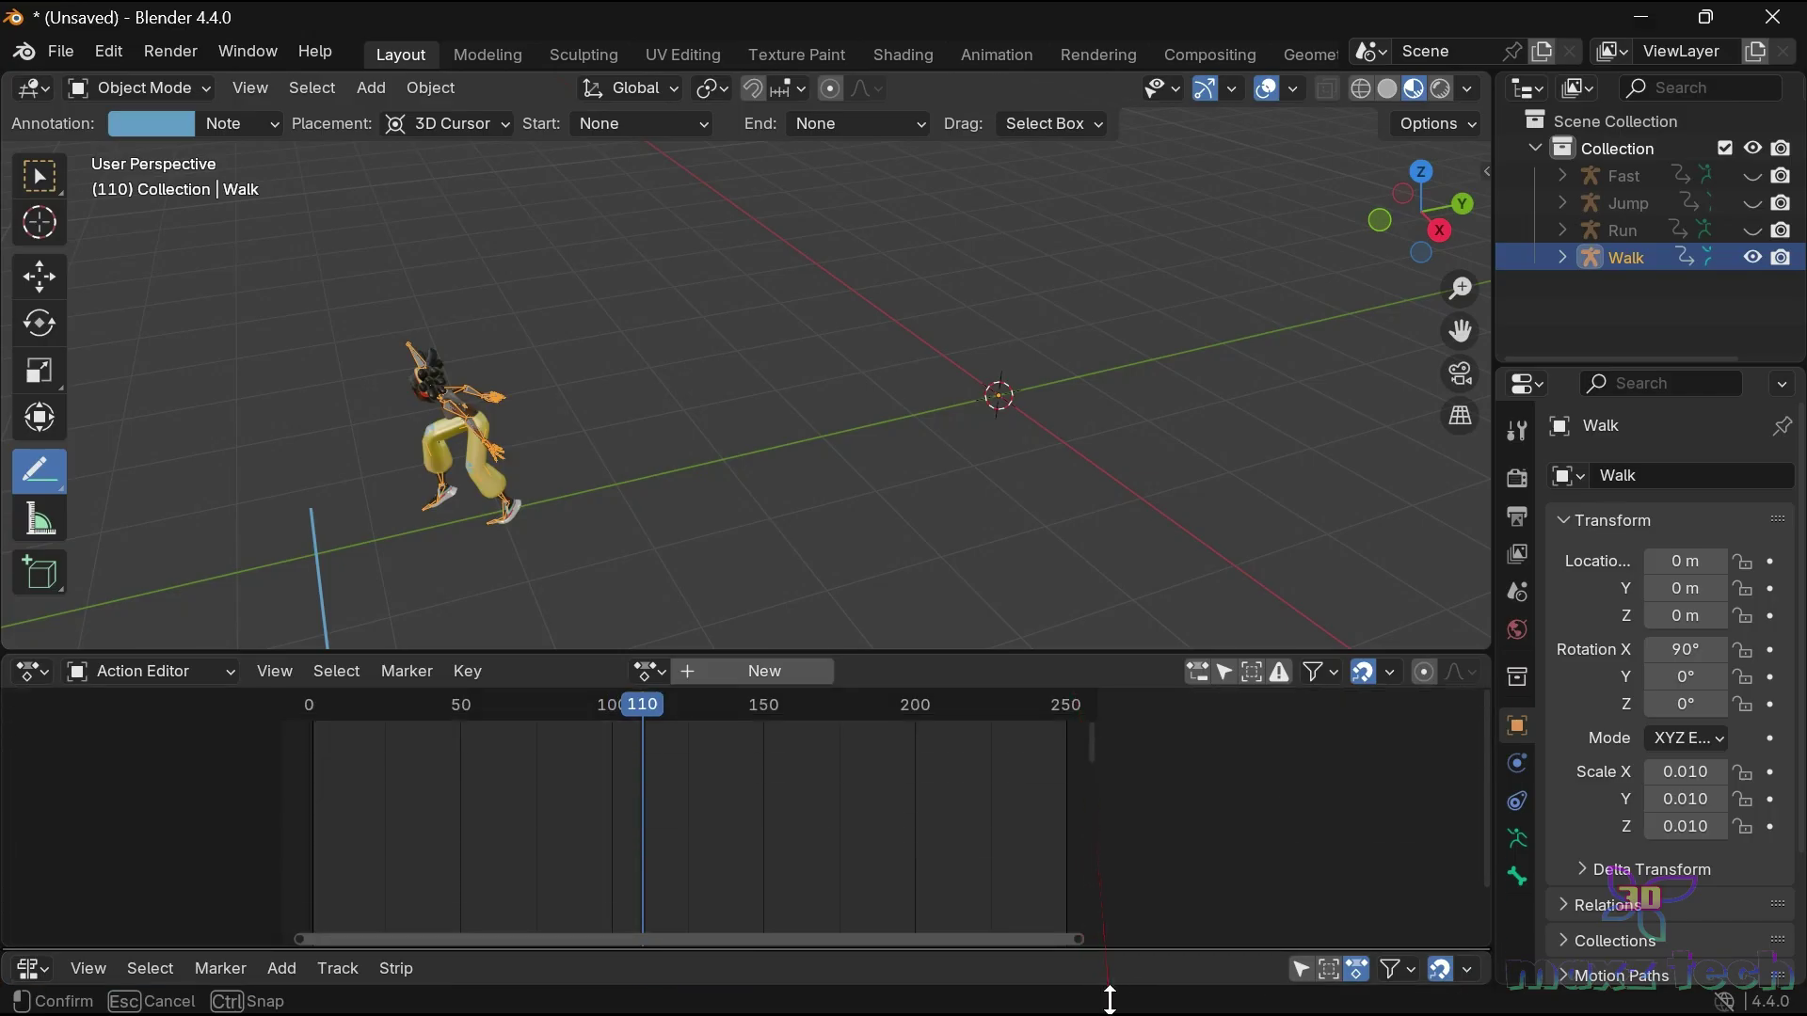
# Enlarge and recentre the 3D viewport and switch back to box selection.
pyautogui.moveTo(1076, 653); pyautogui.dragTo(1114, 917)
pyautogui.scroll(-2, 1133, 646)
pyautogui.scroll(4, 1133, 646)
pyautogui.scroll(1, 1083, 644)
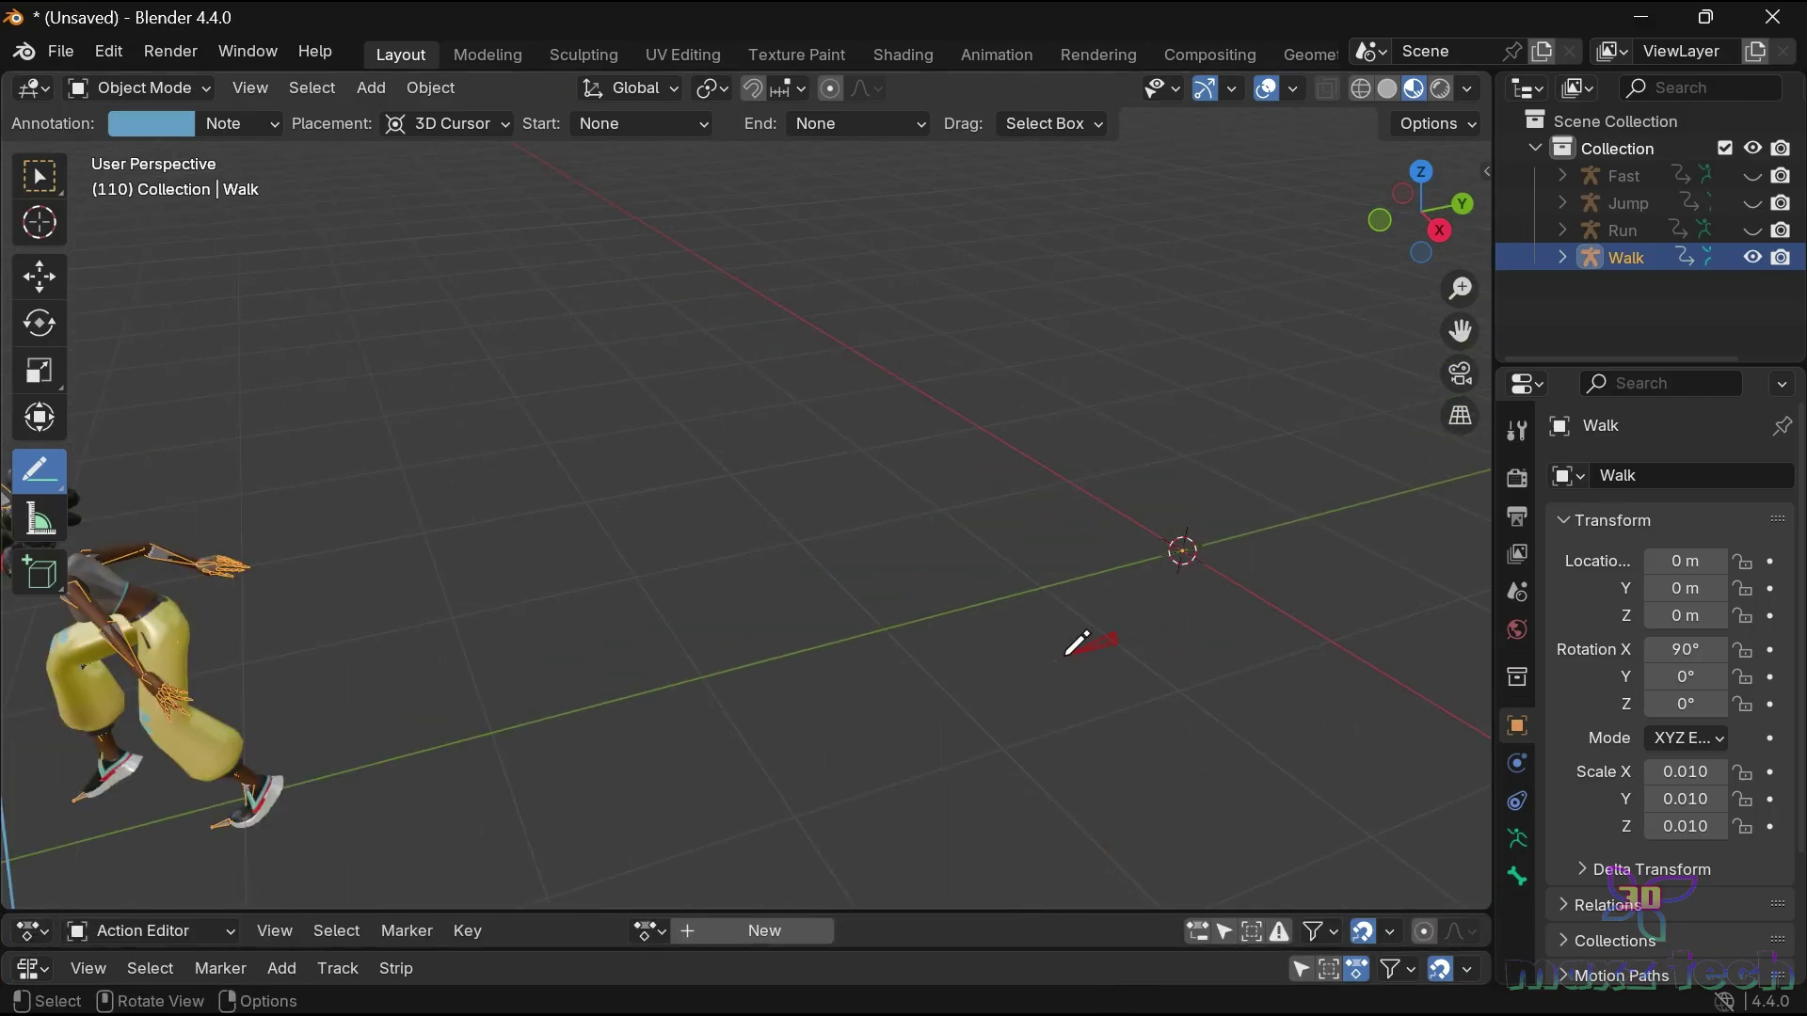
pyautogui.moveTo(1457, 334); pyautogui.dragTo(1439, 339)
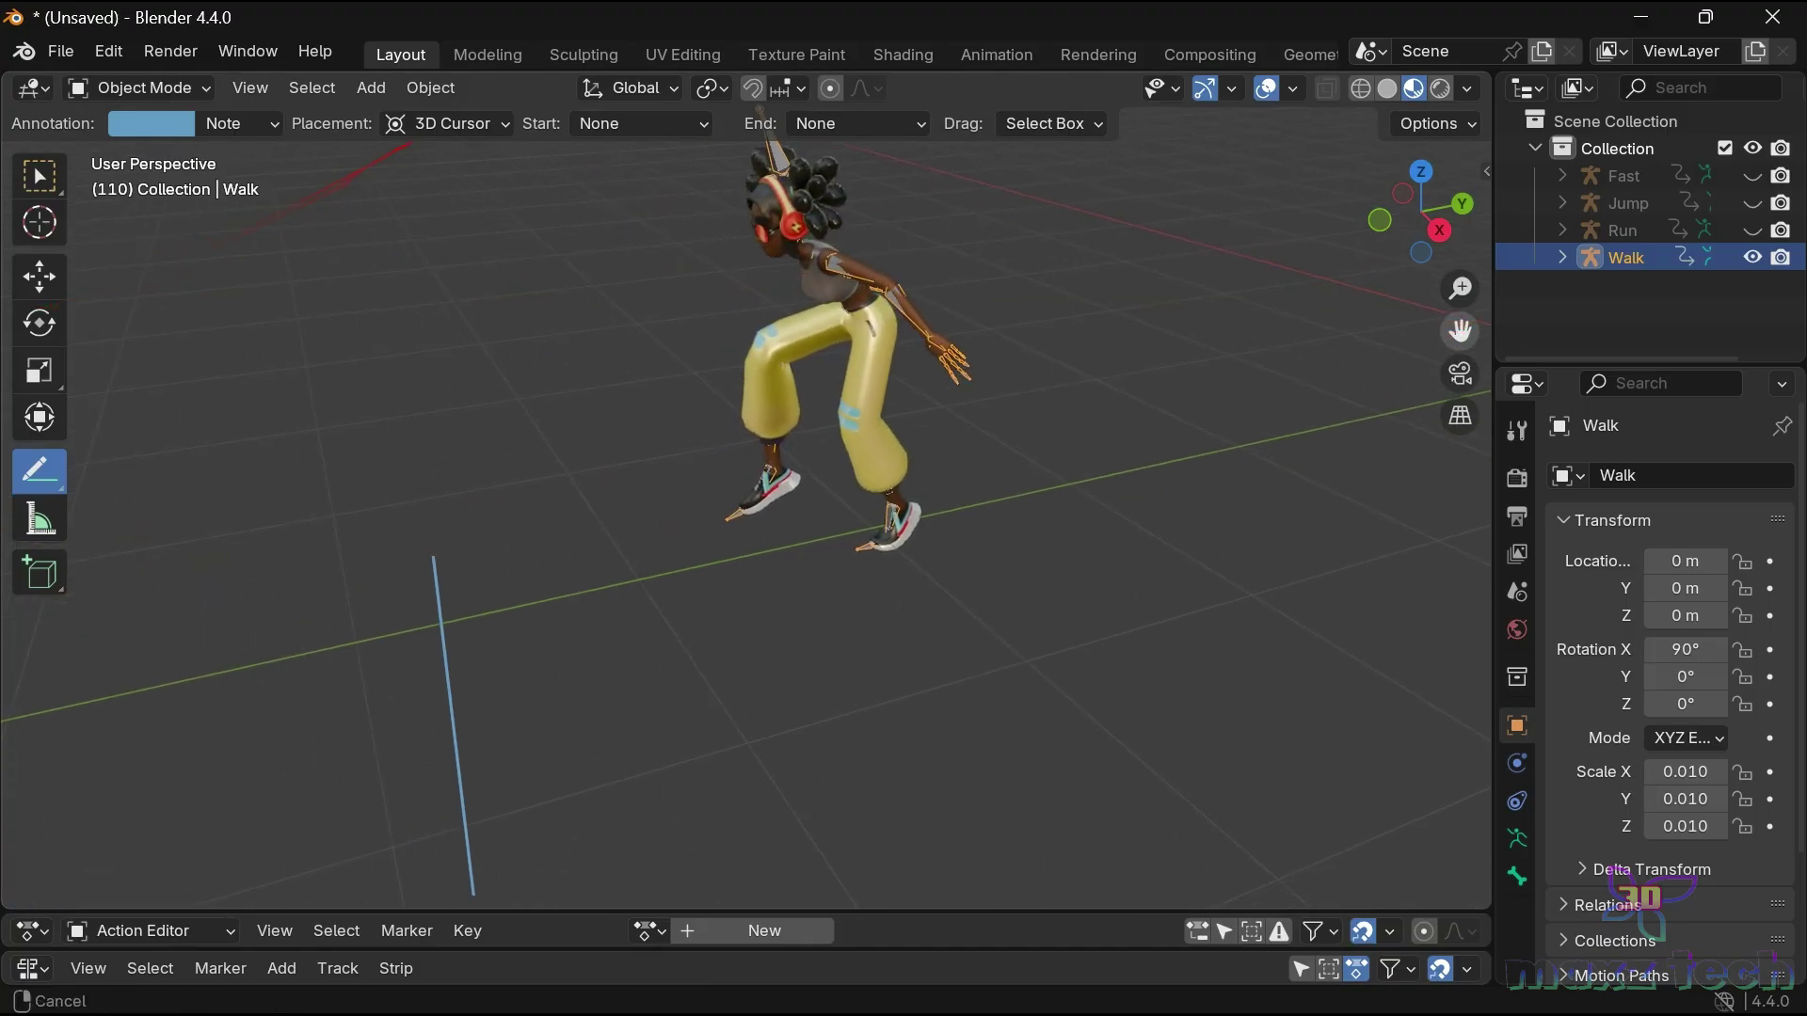
pyautogui.scroll(-2, 1192, 433)
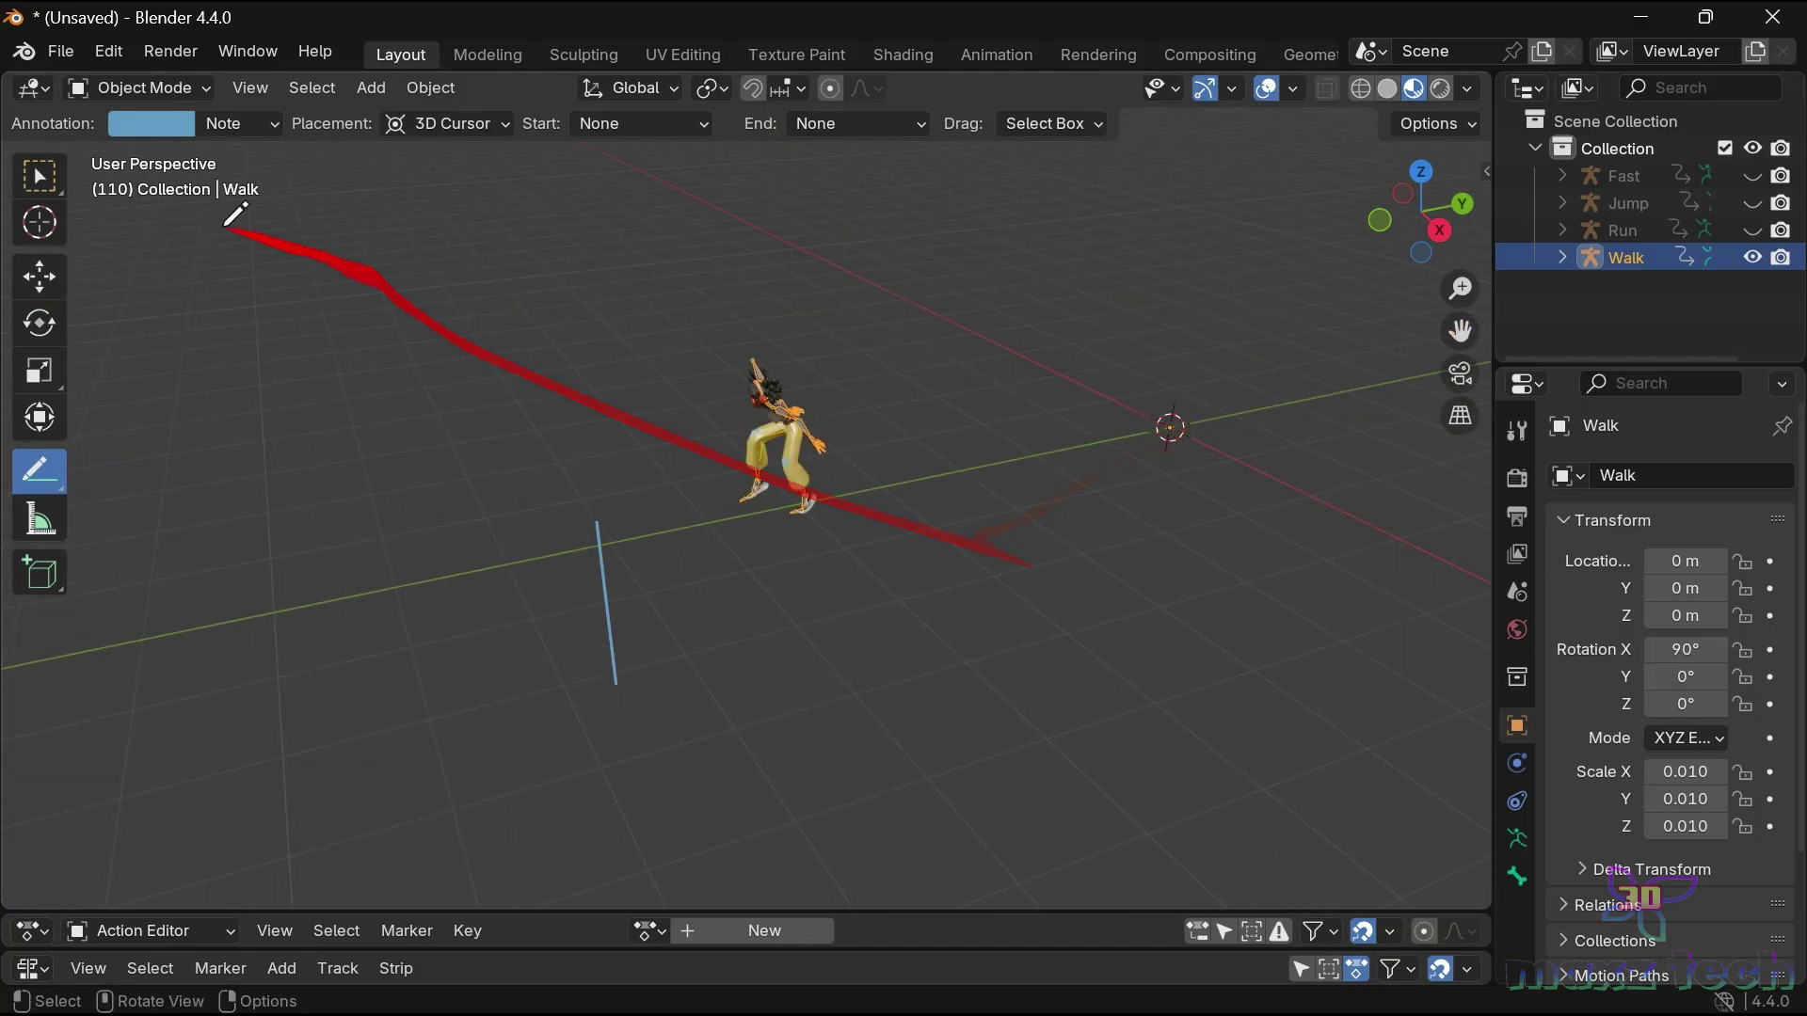
pyautogui.click(54, 195)
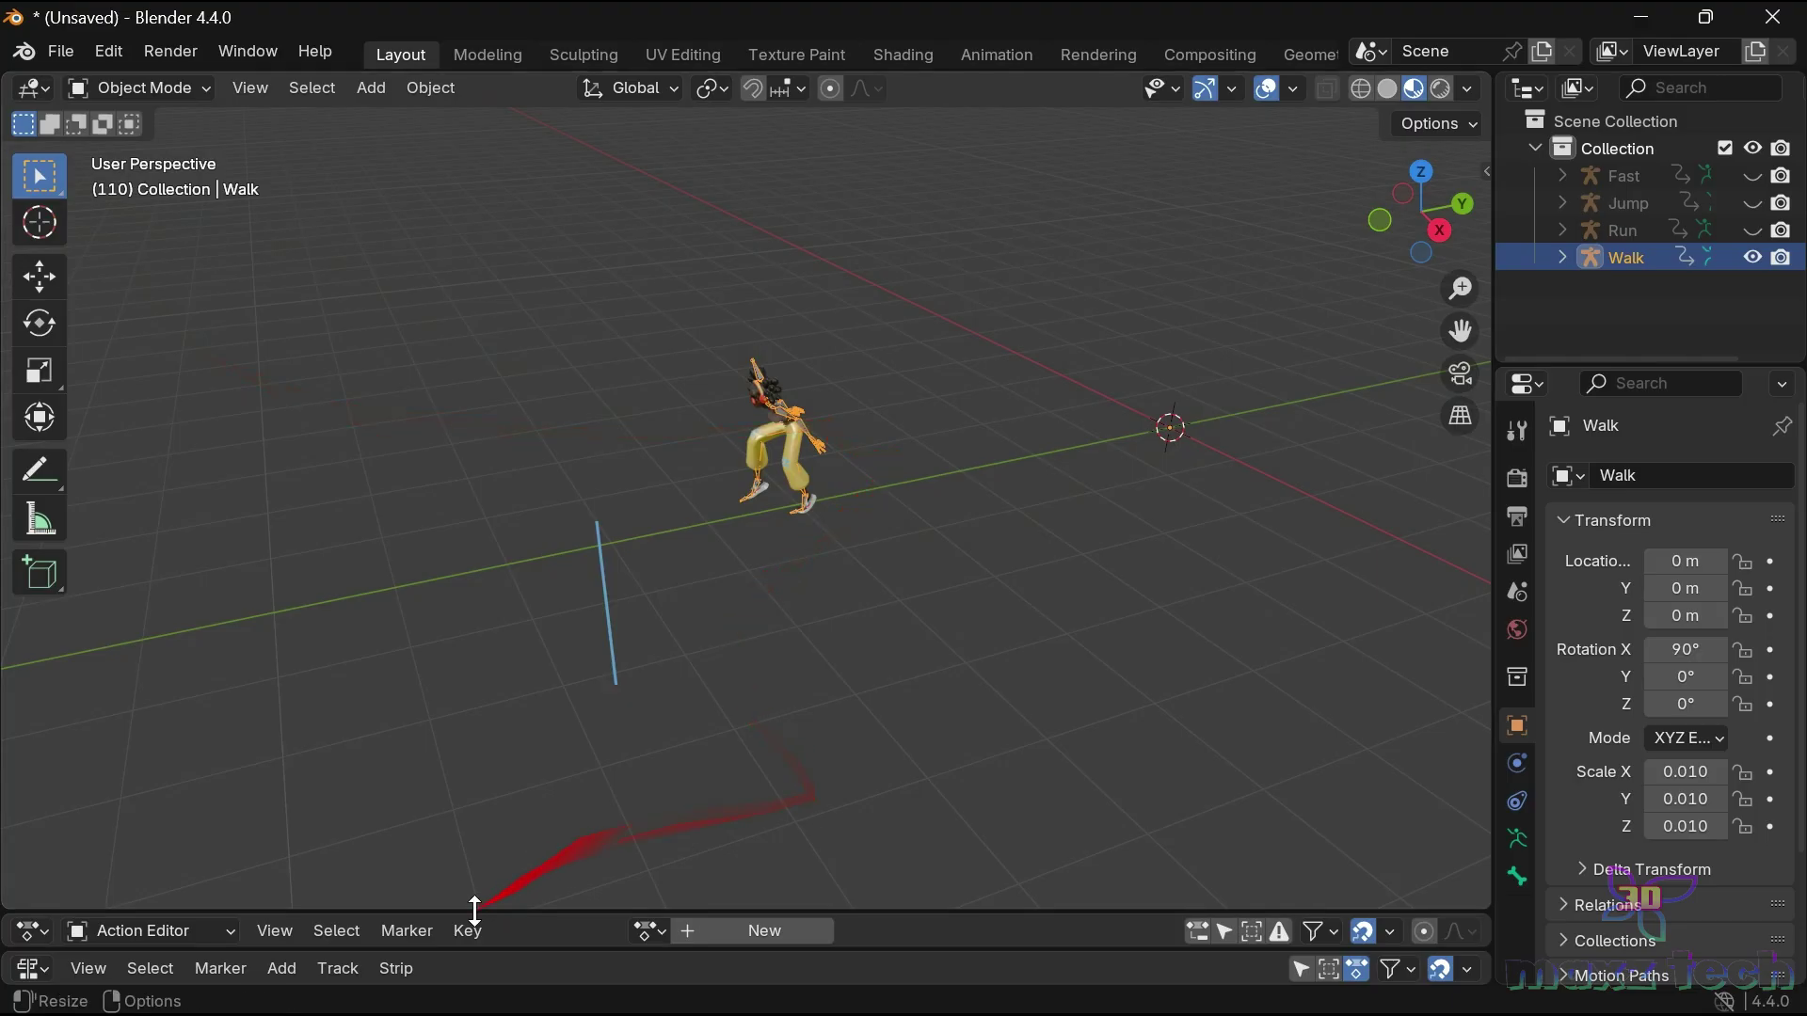
# Turn the bottom editor into a Timeline and play the sequence from the start.
pyautogui.moveTo(471, 911); pyautogui.dragTo(415, 760)
pyautogui.click(37, 775)
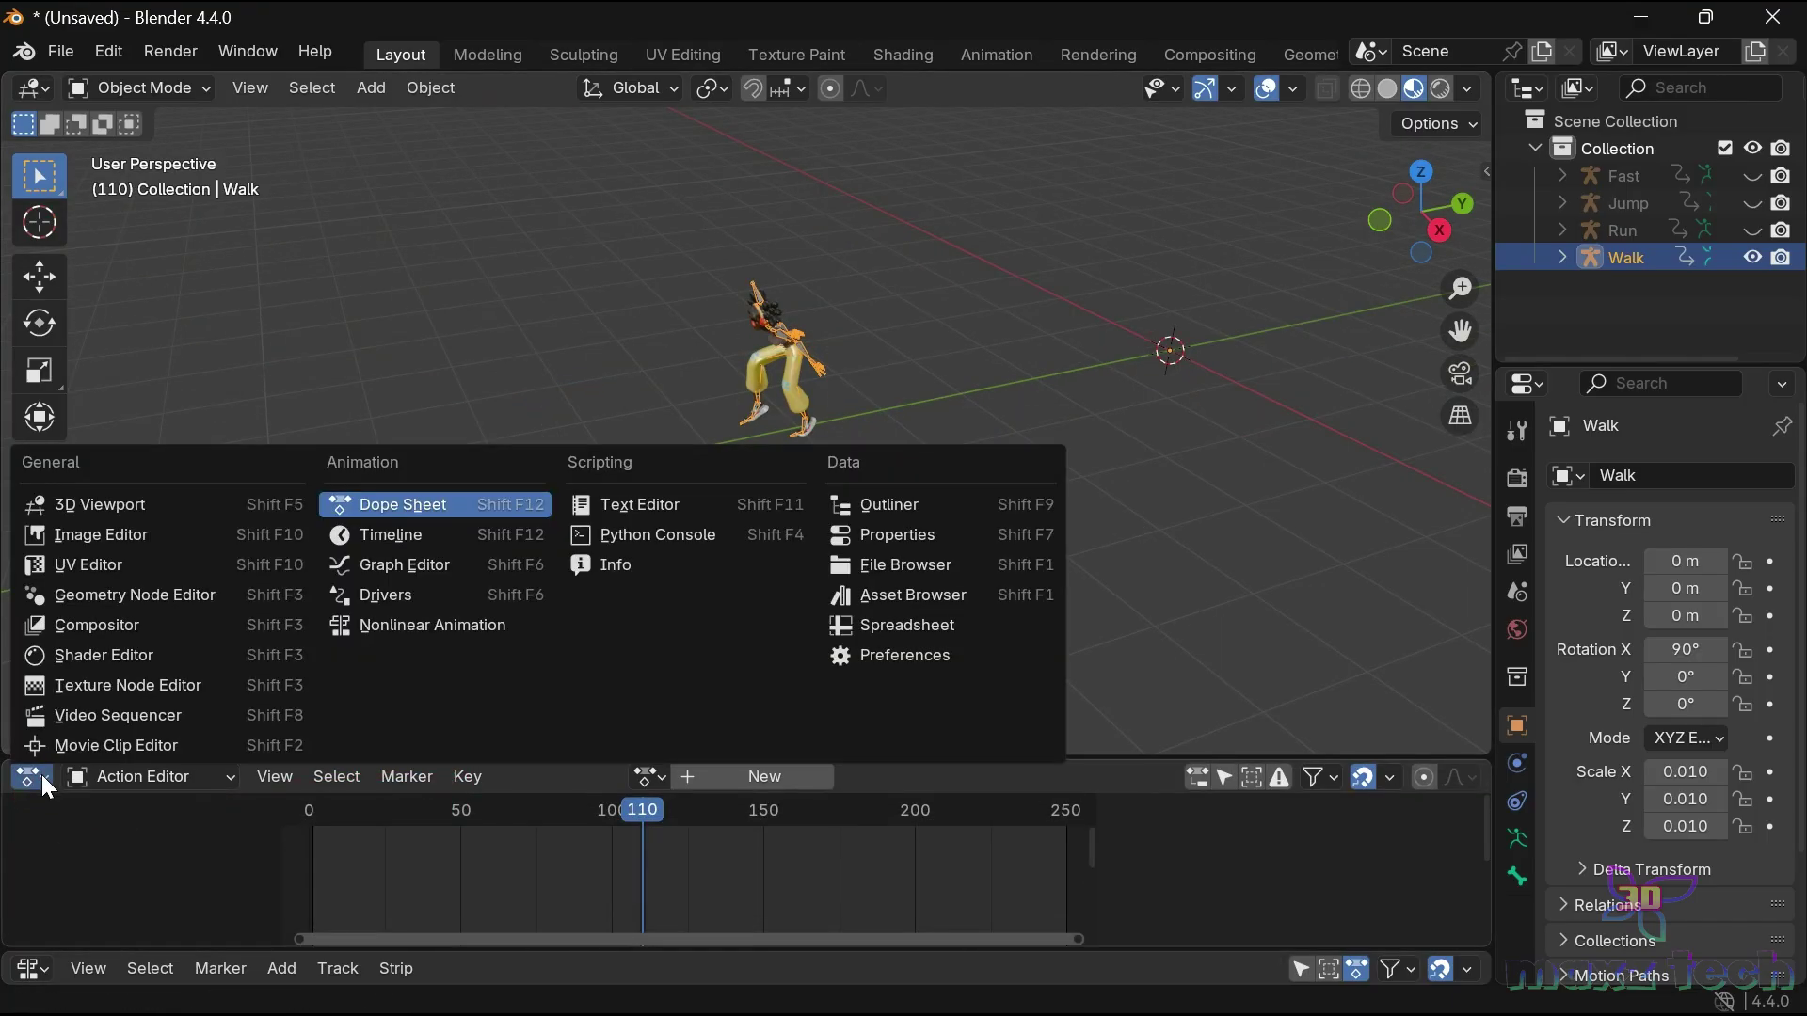
pyautogui.click(404, 533)
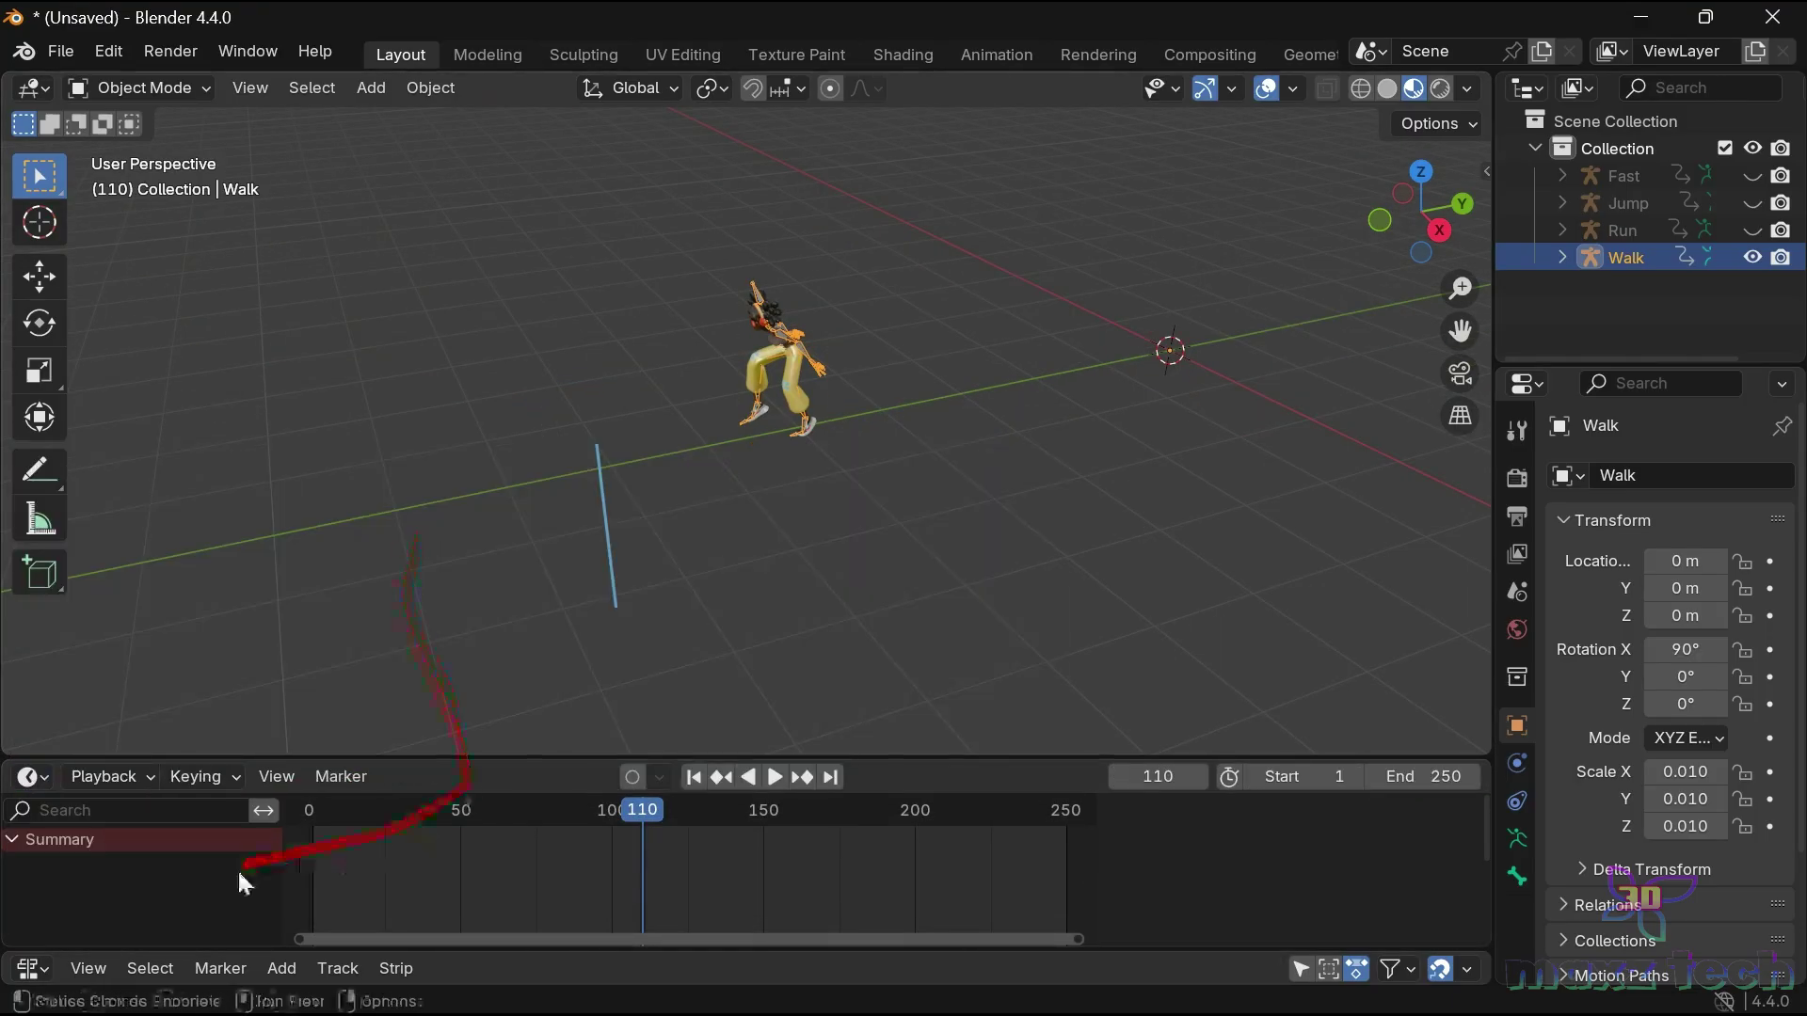
pyautogui.click(303, 805)
pyautogui.press('space')
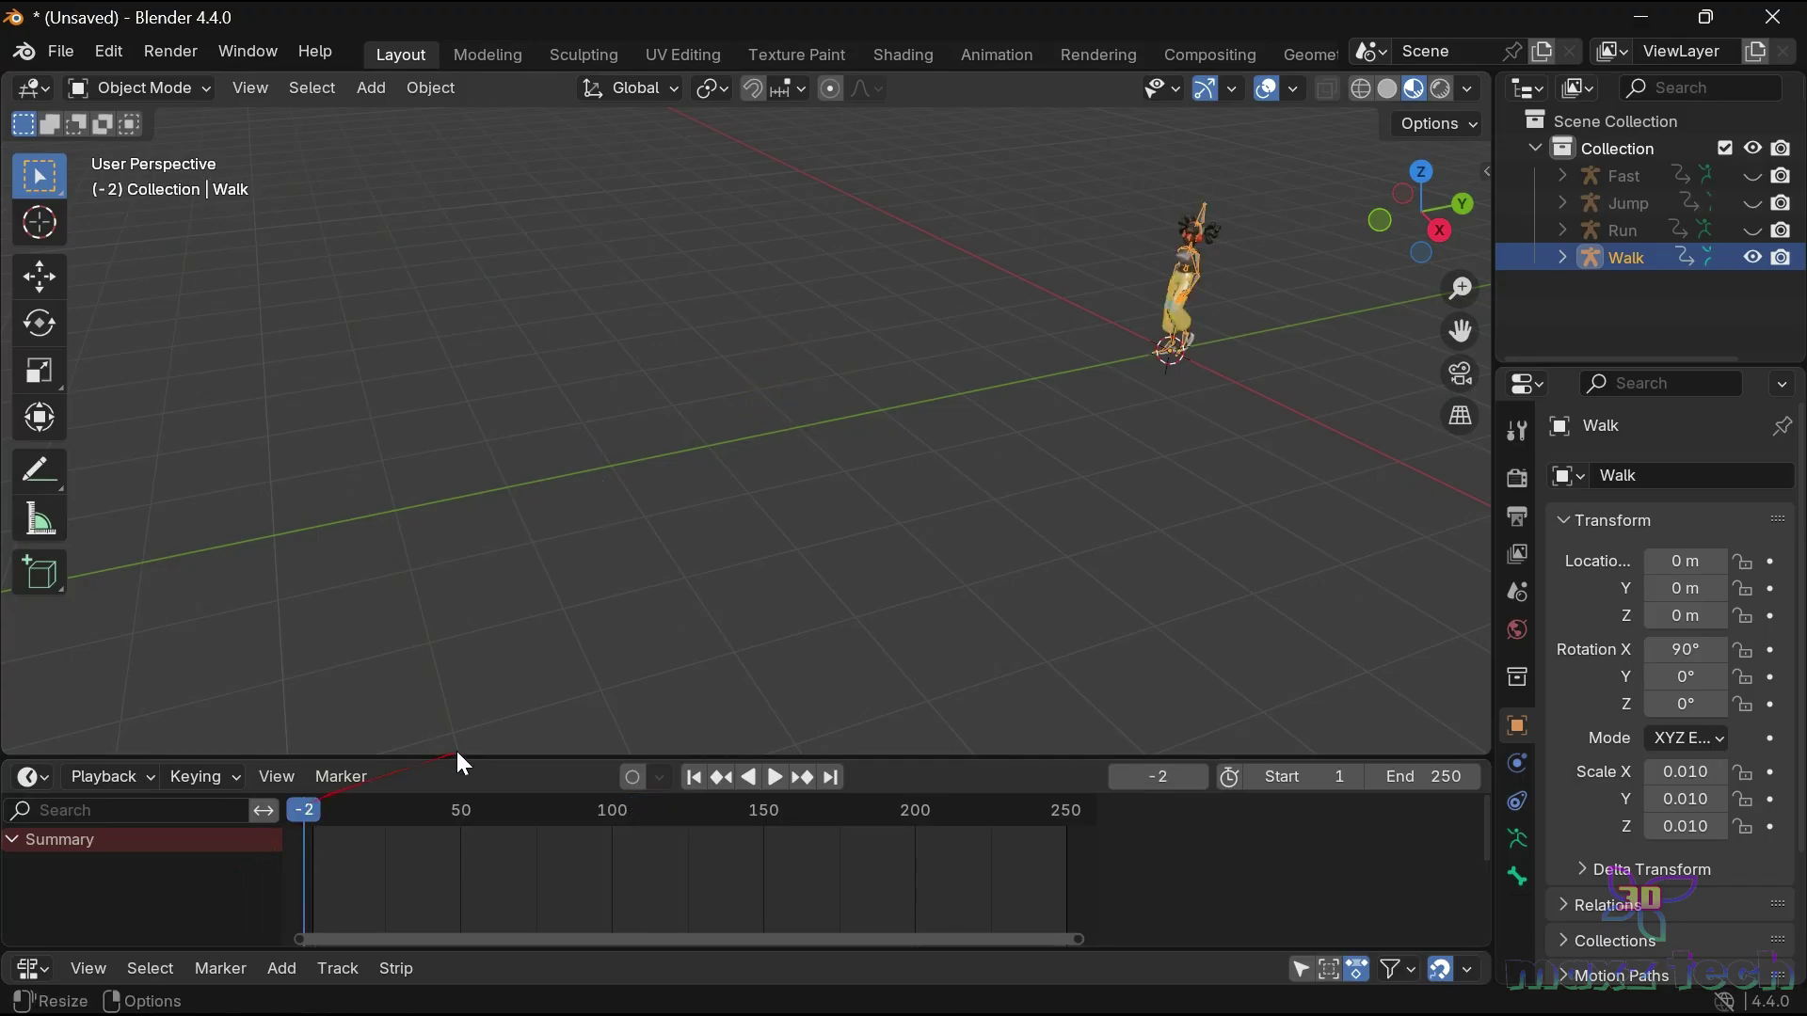
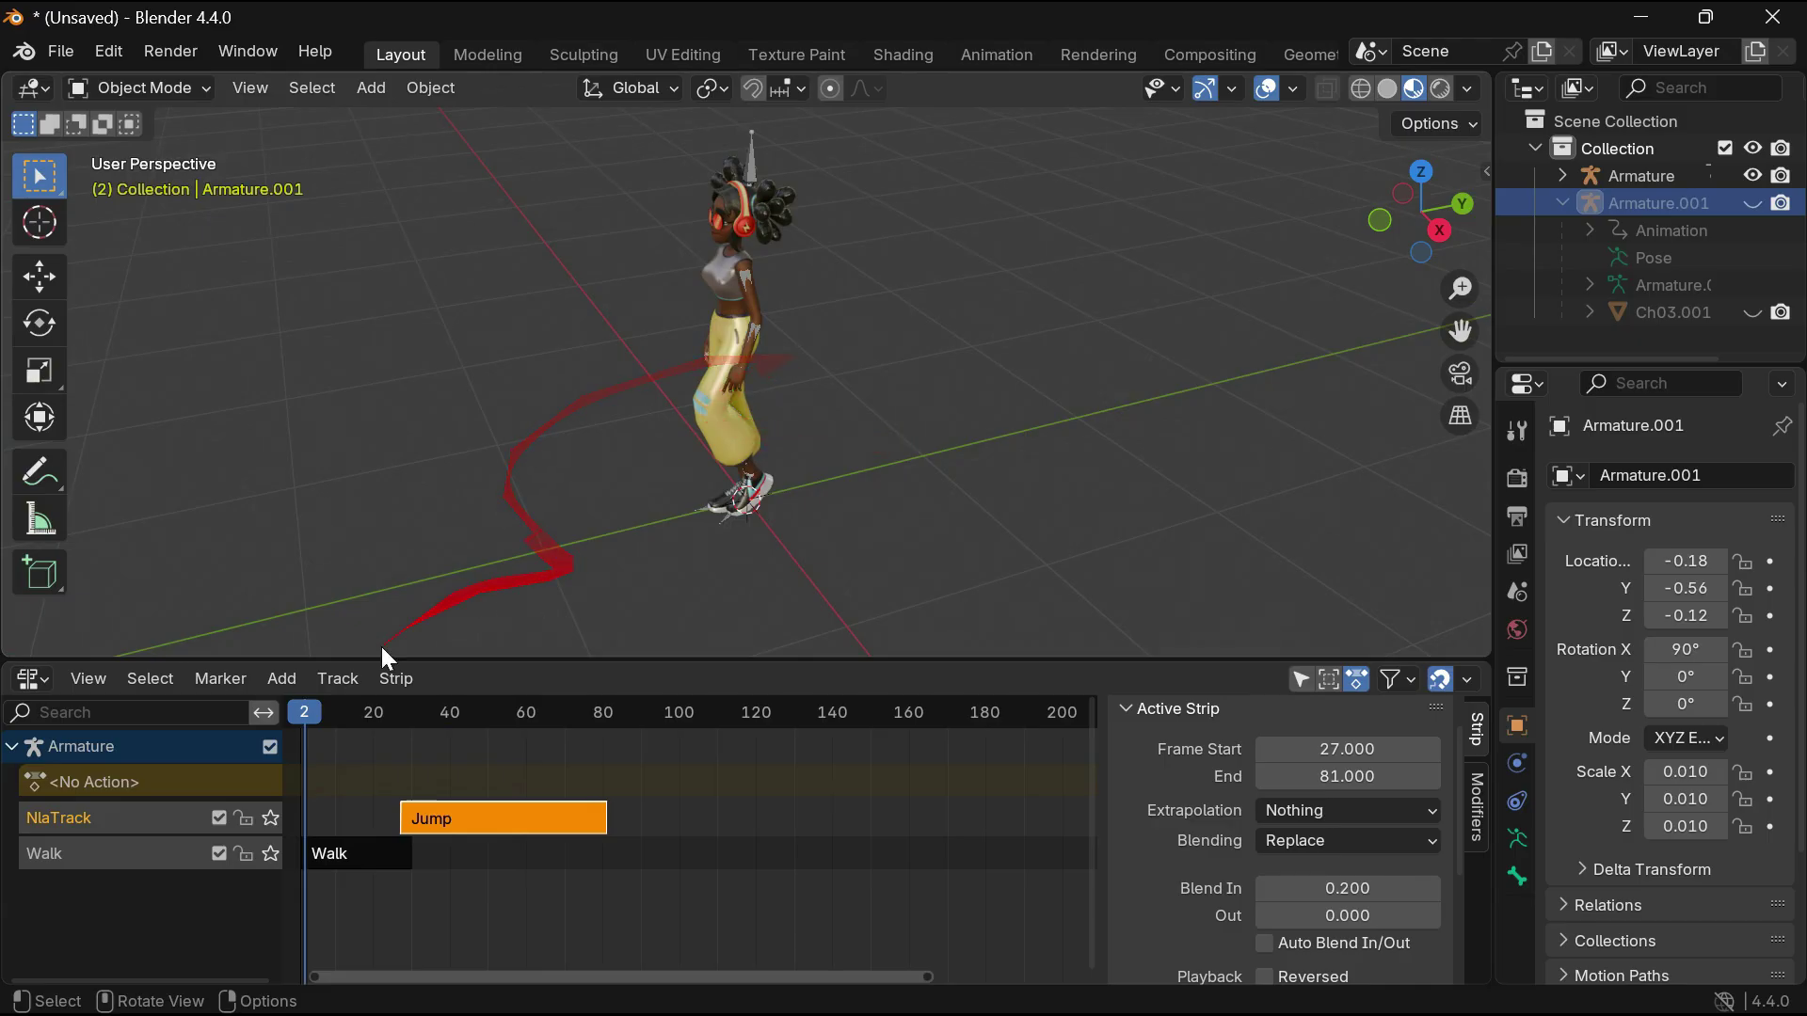
# Play and stop the animation, then put the Jump strip into NLA tweak mode.
pyautogui.press('space')
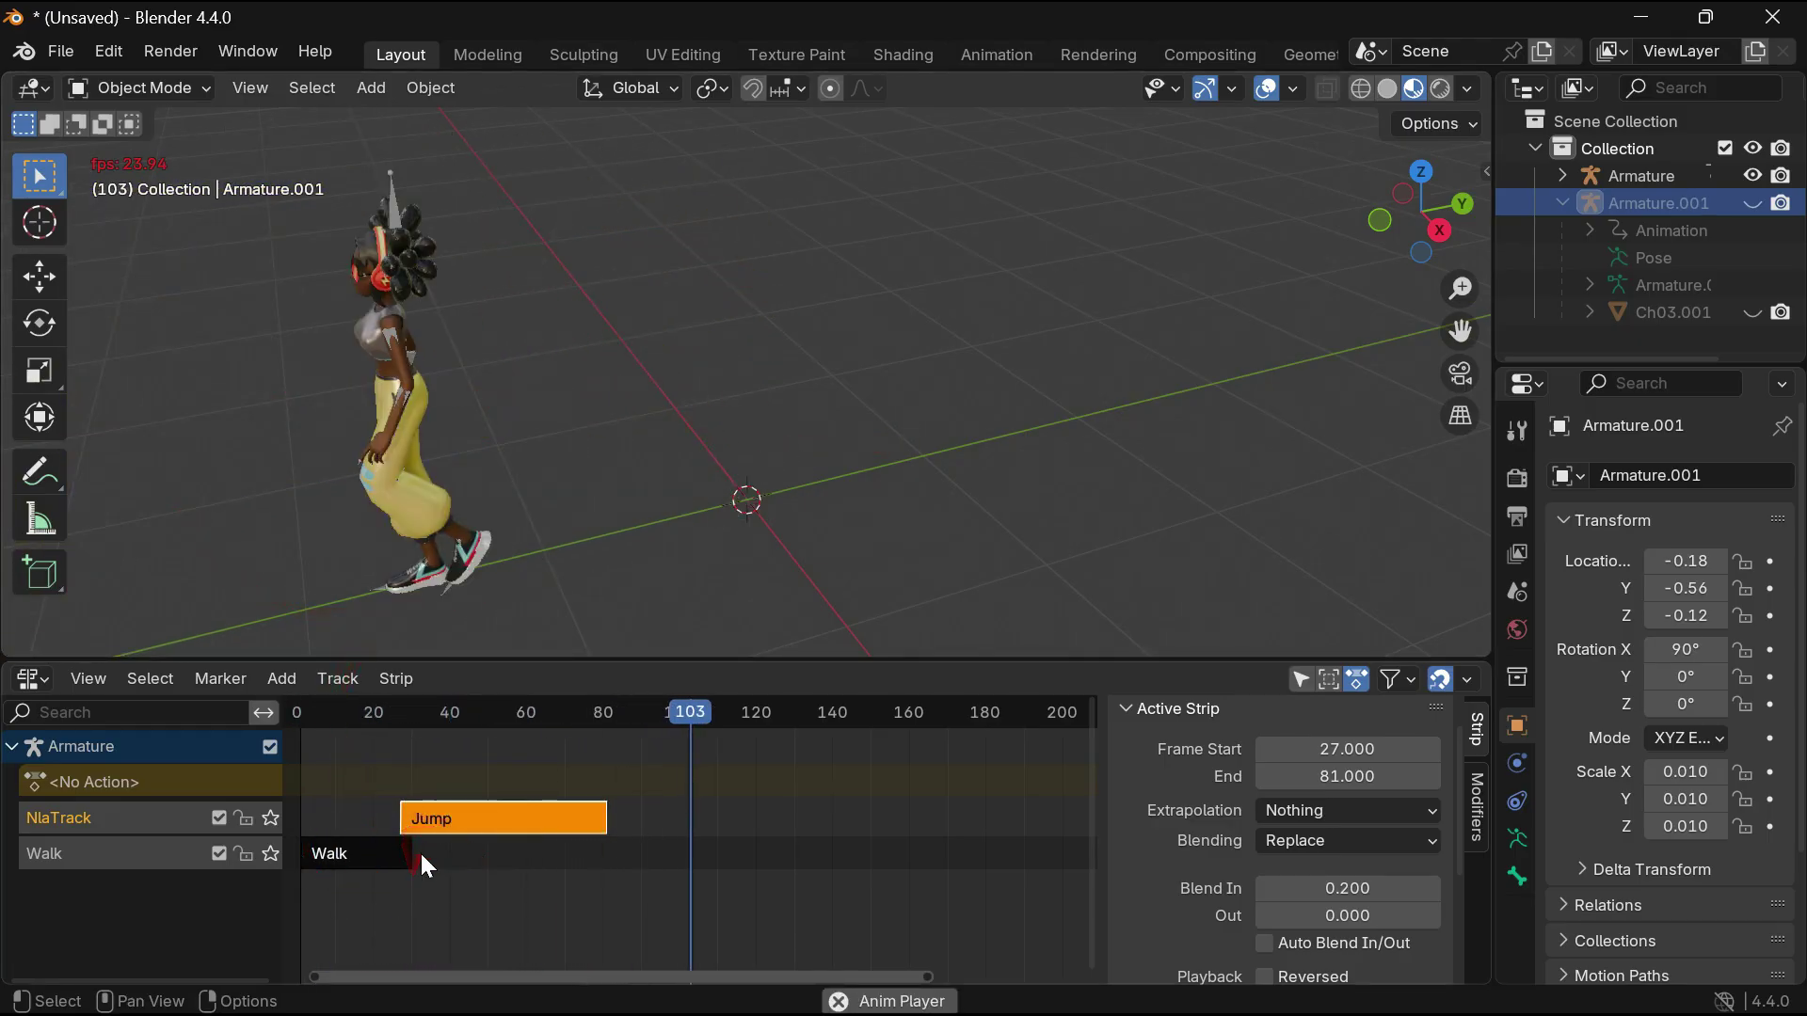
pyautogui.press('space')
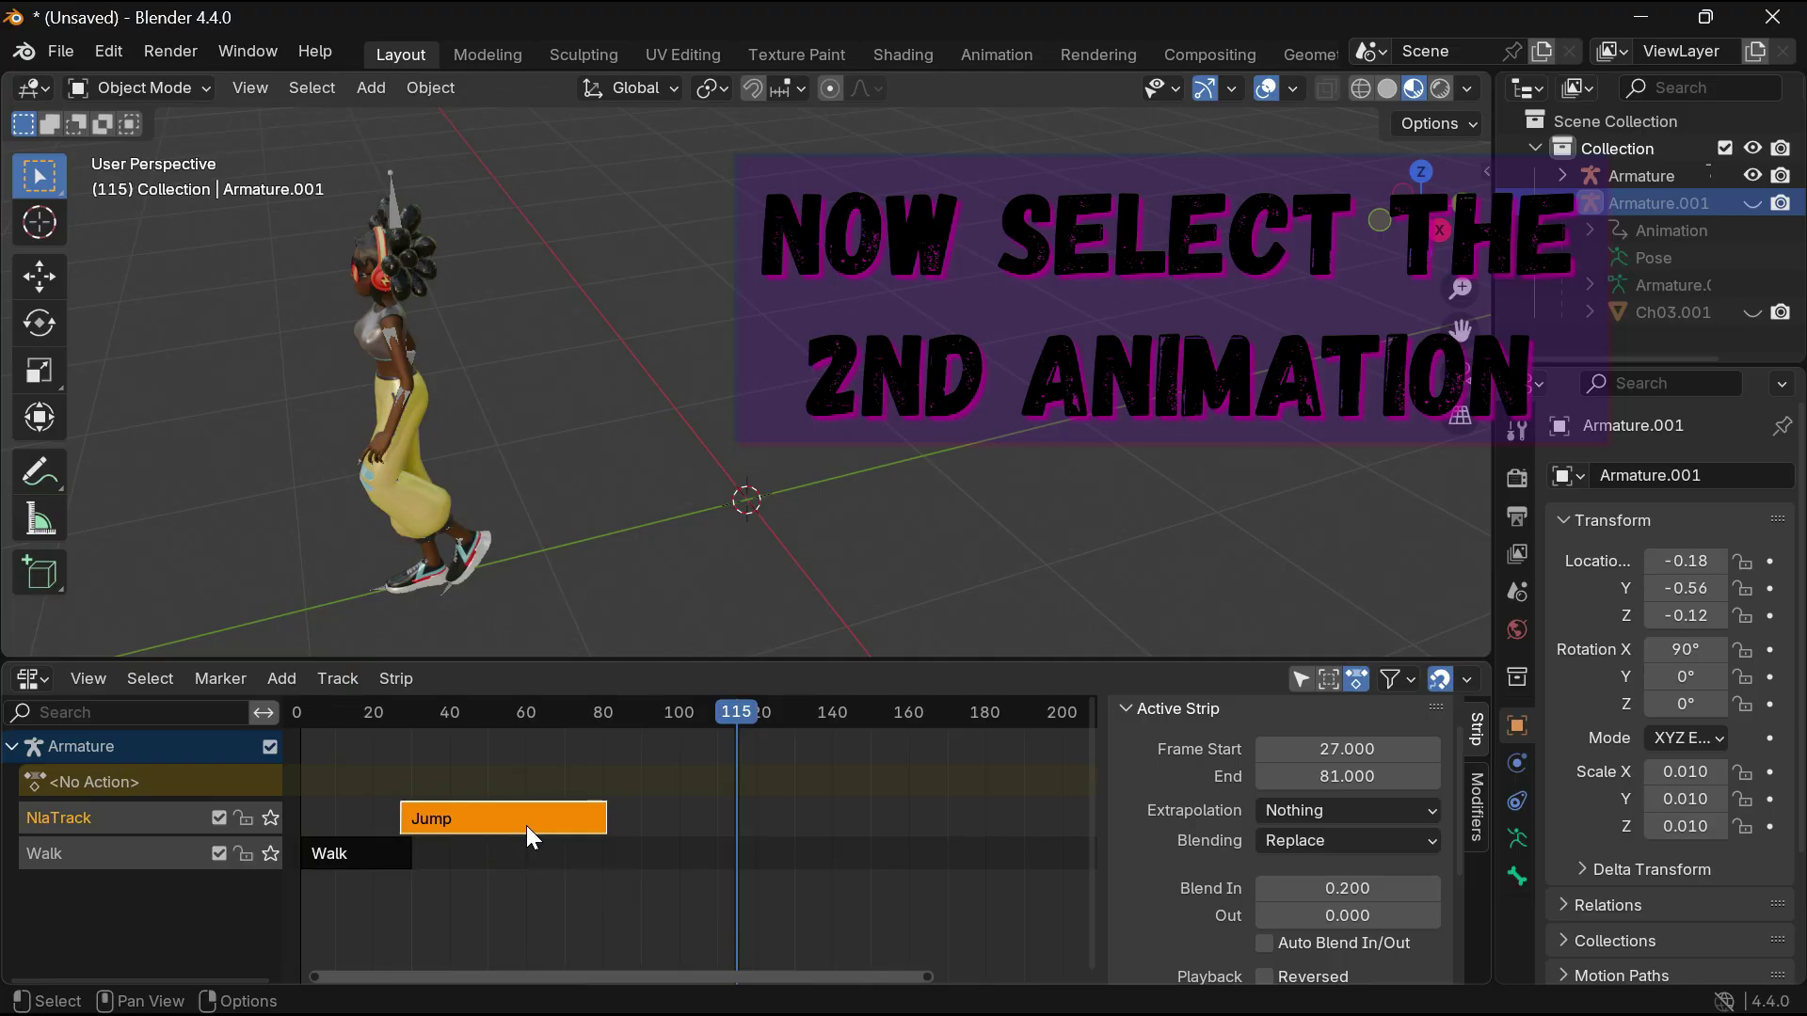
pyautogui.press('Tab')
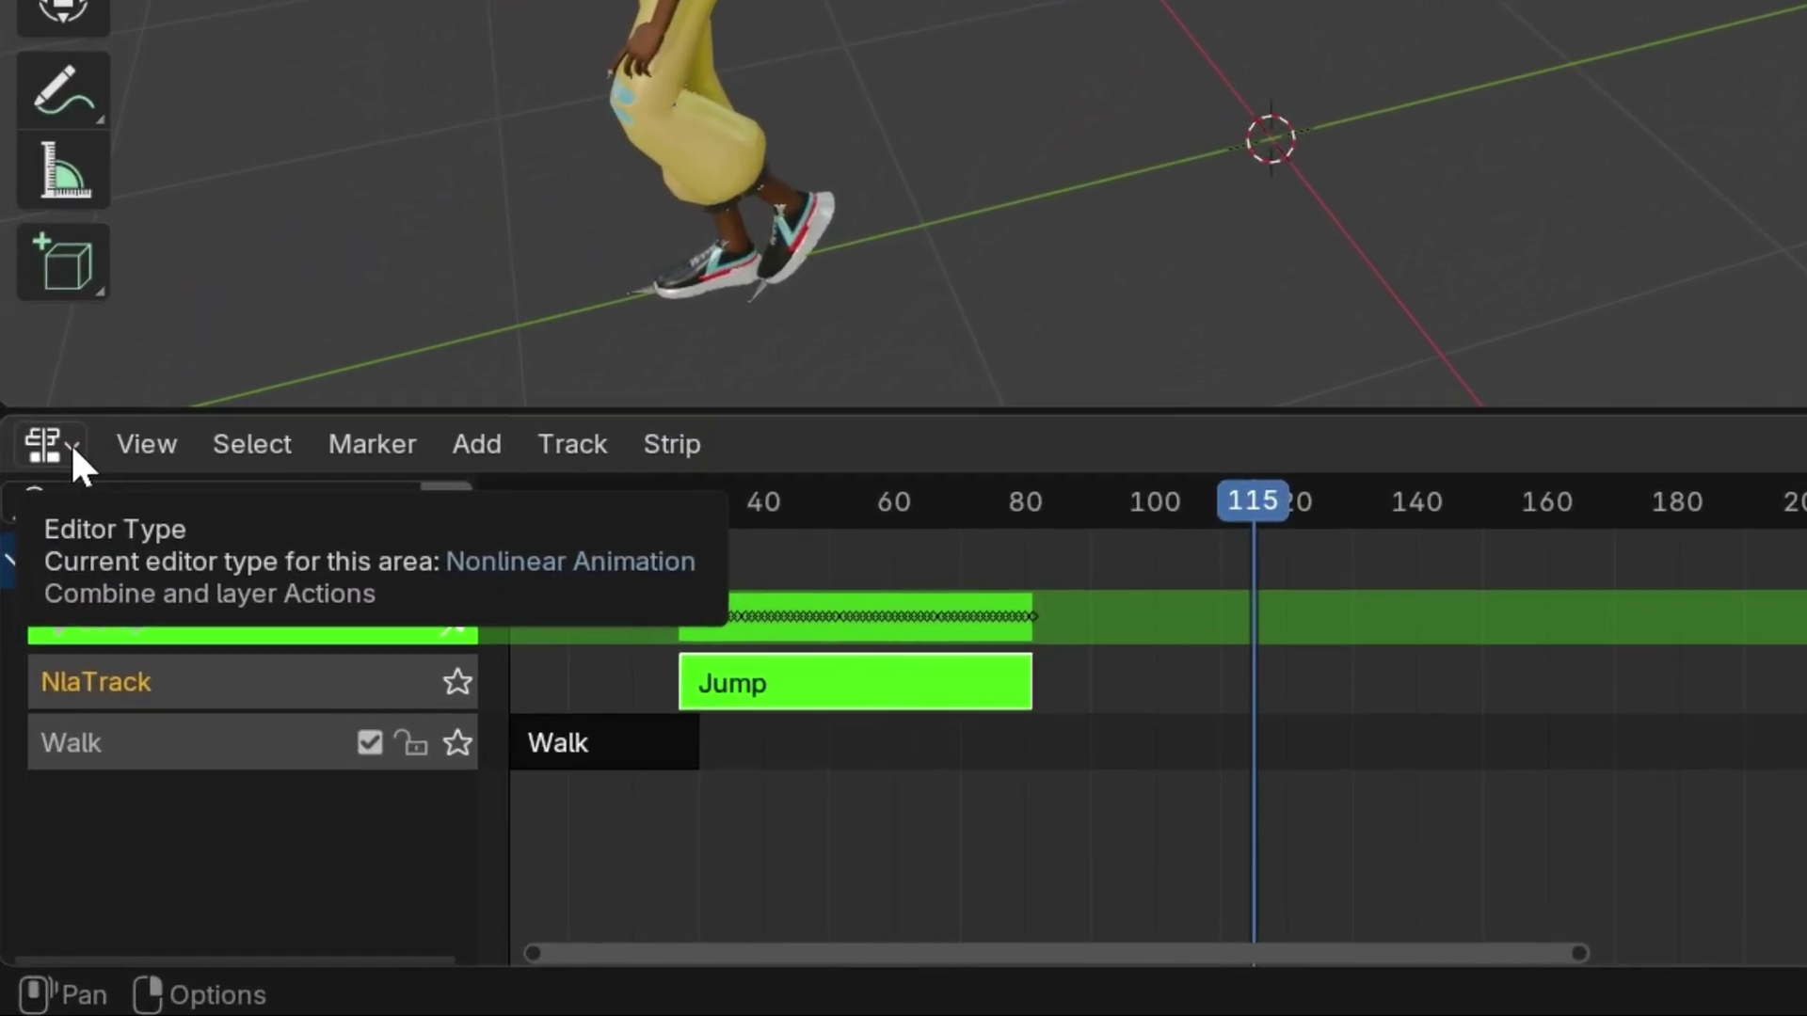
pyautogui.click(70, 442)
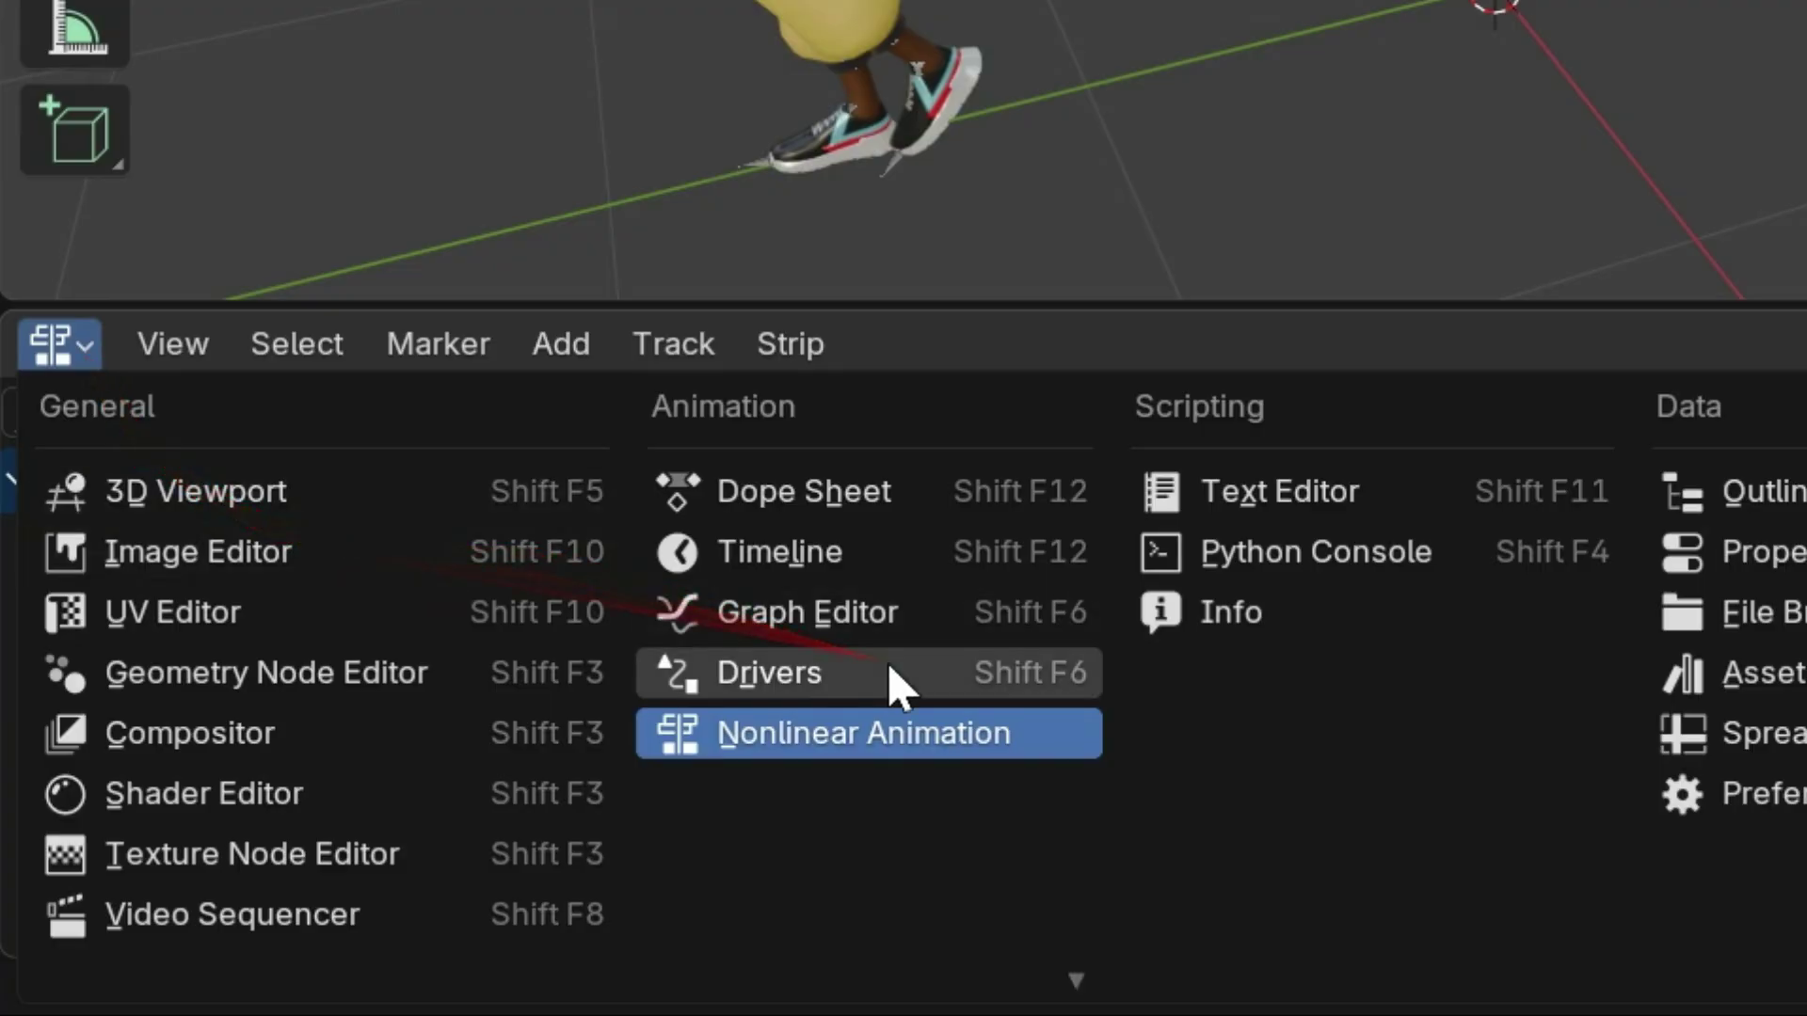
# Turn the lower area into a Graph Editor and make the Armature the active object.
pyautogui.click(884, 628)
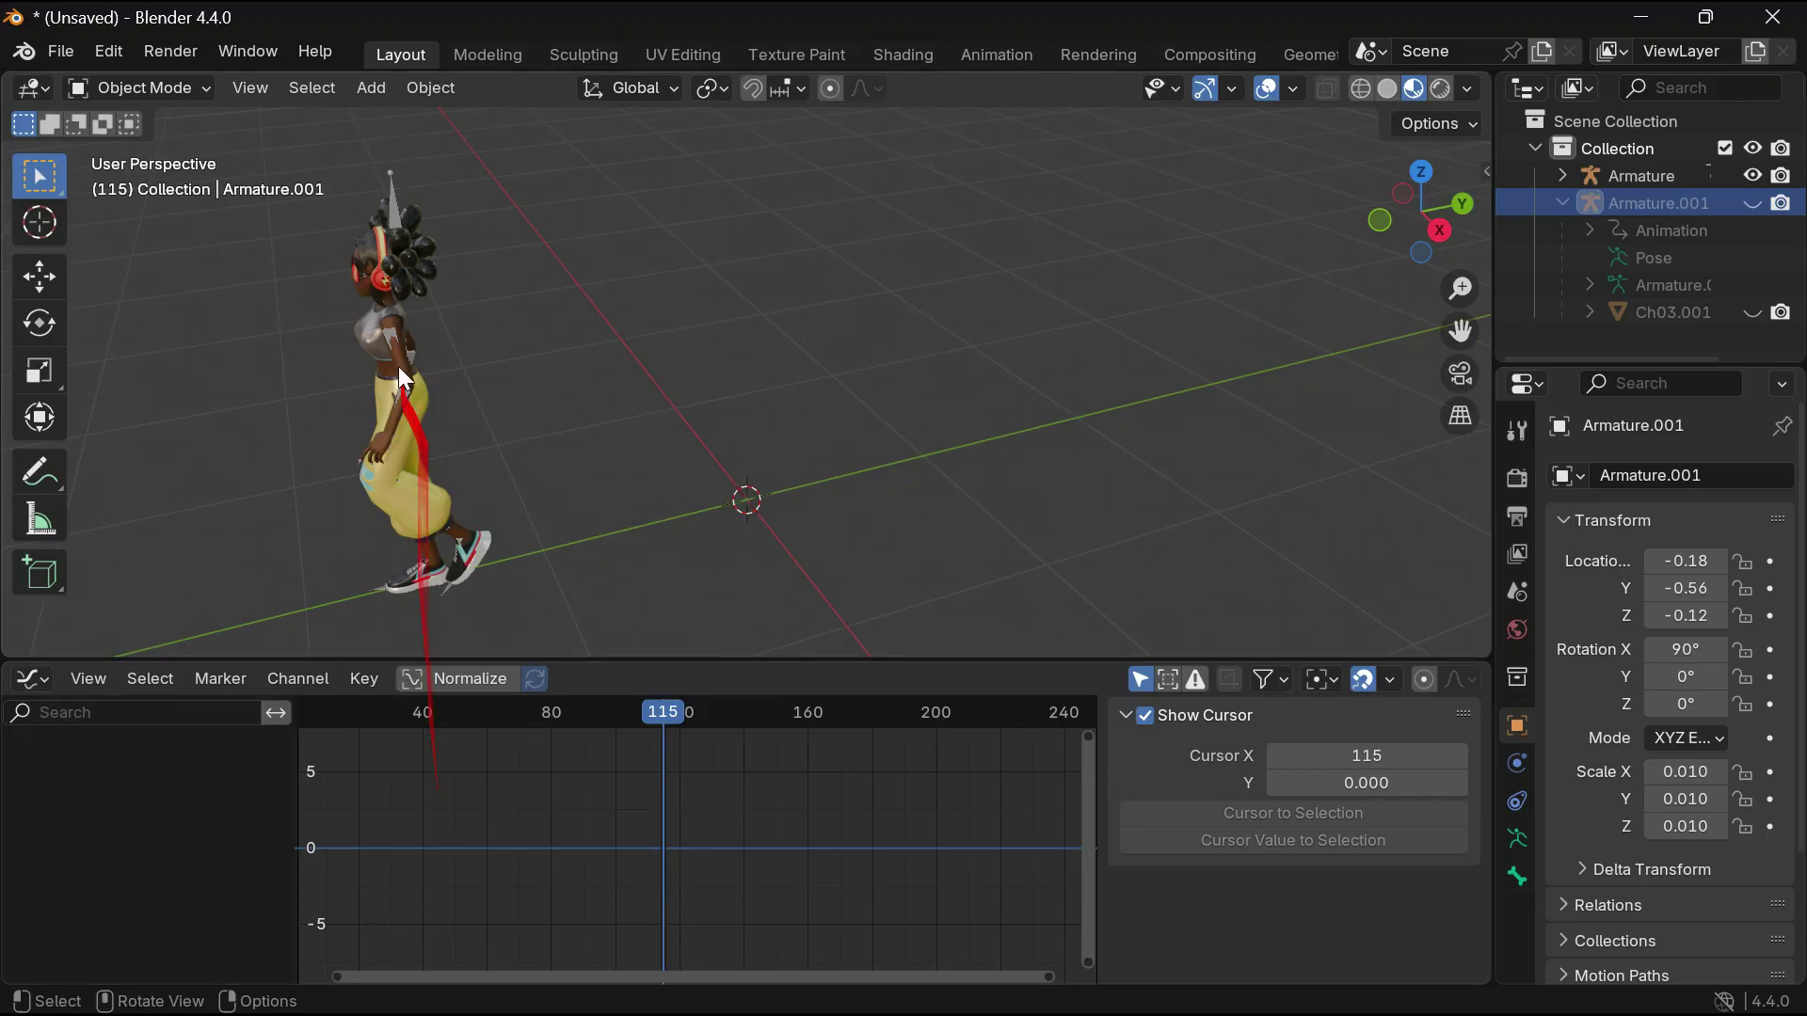
pyautogui.click(396, 211)
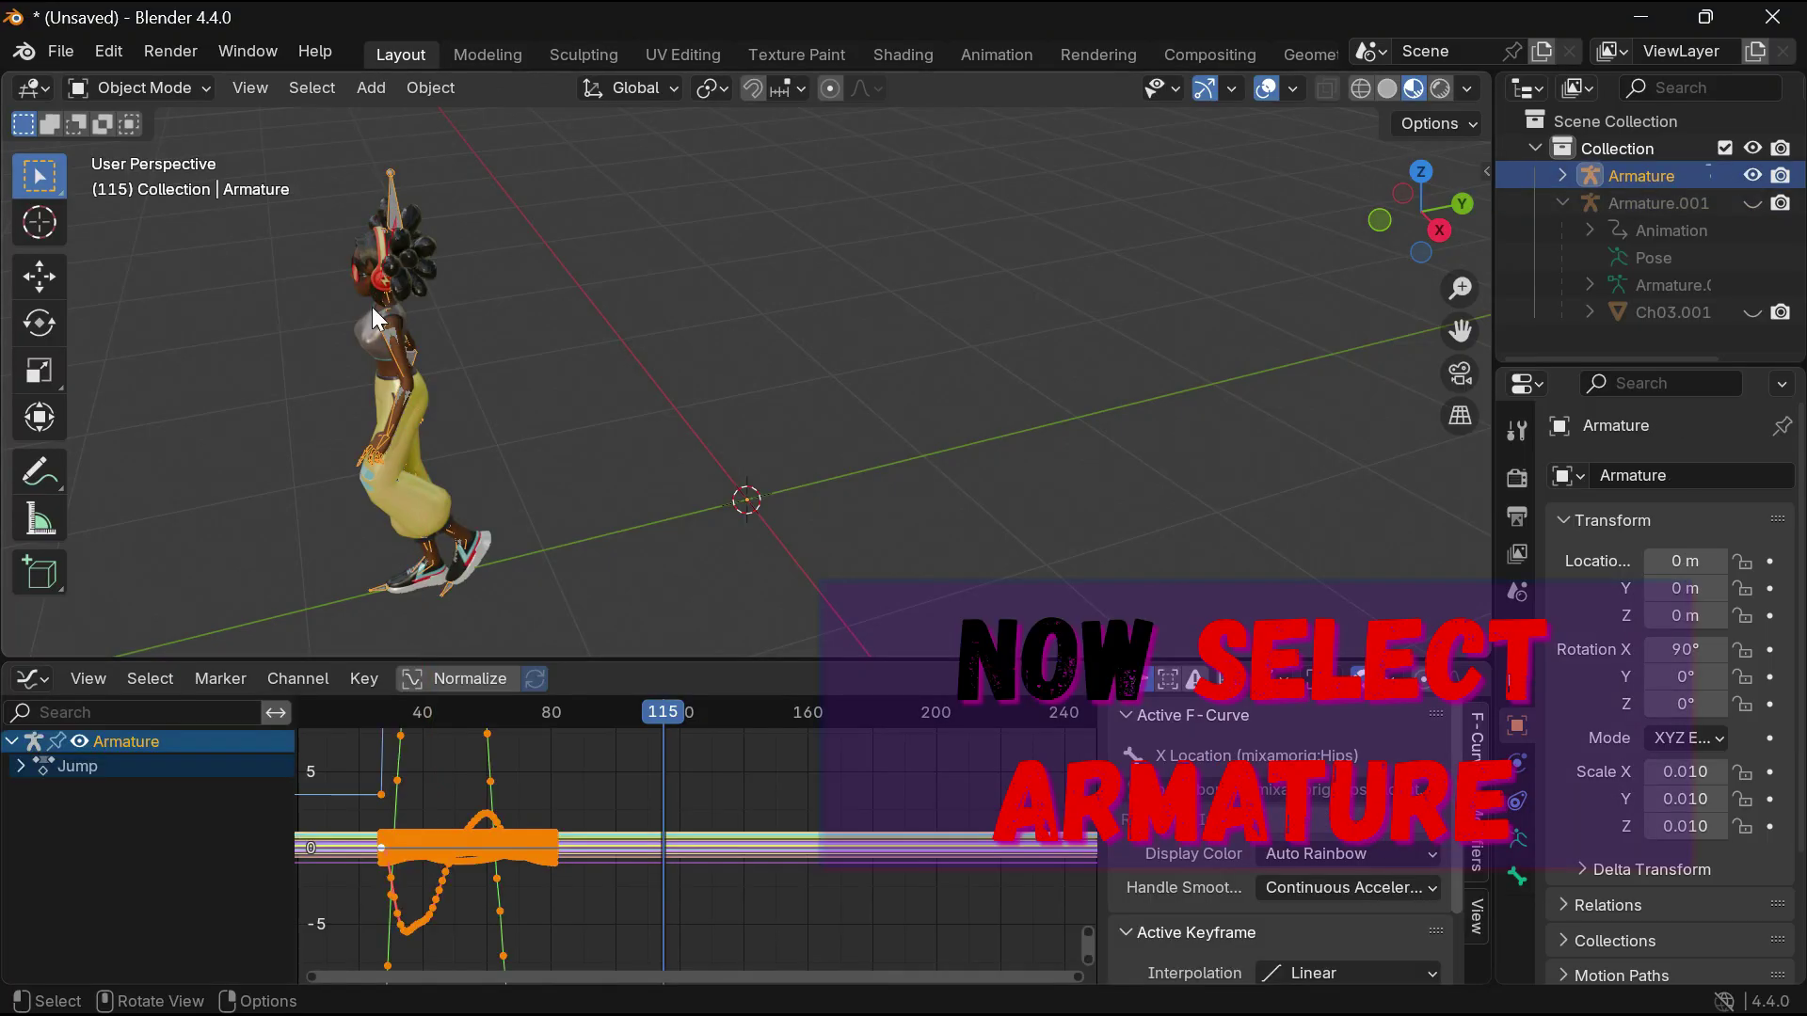
pyautogui.scroll(-3, 444, 822)
pyautogui.scroll(-3, 444, 823)
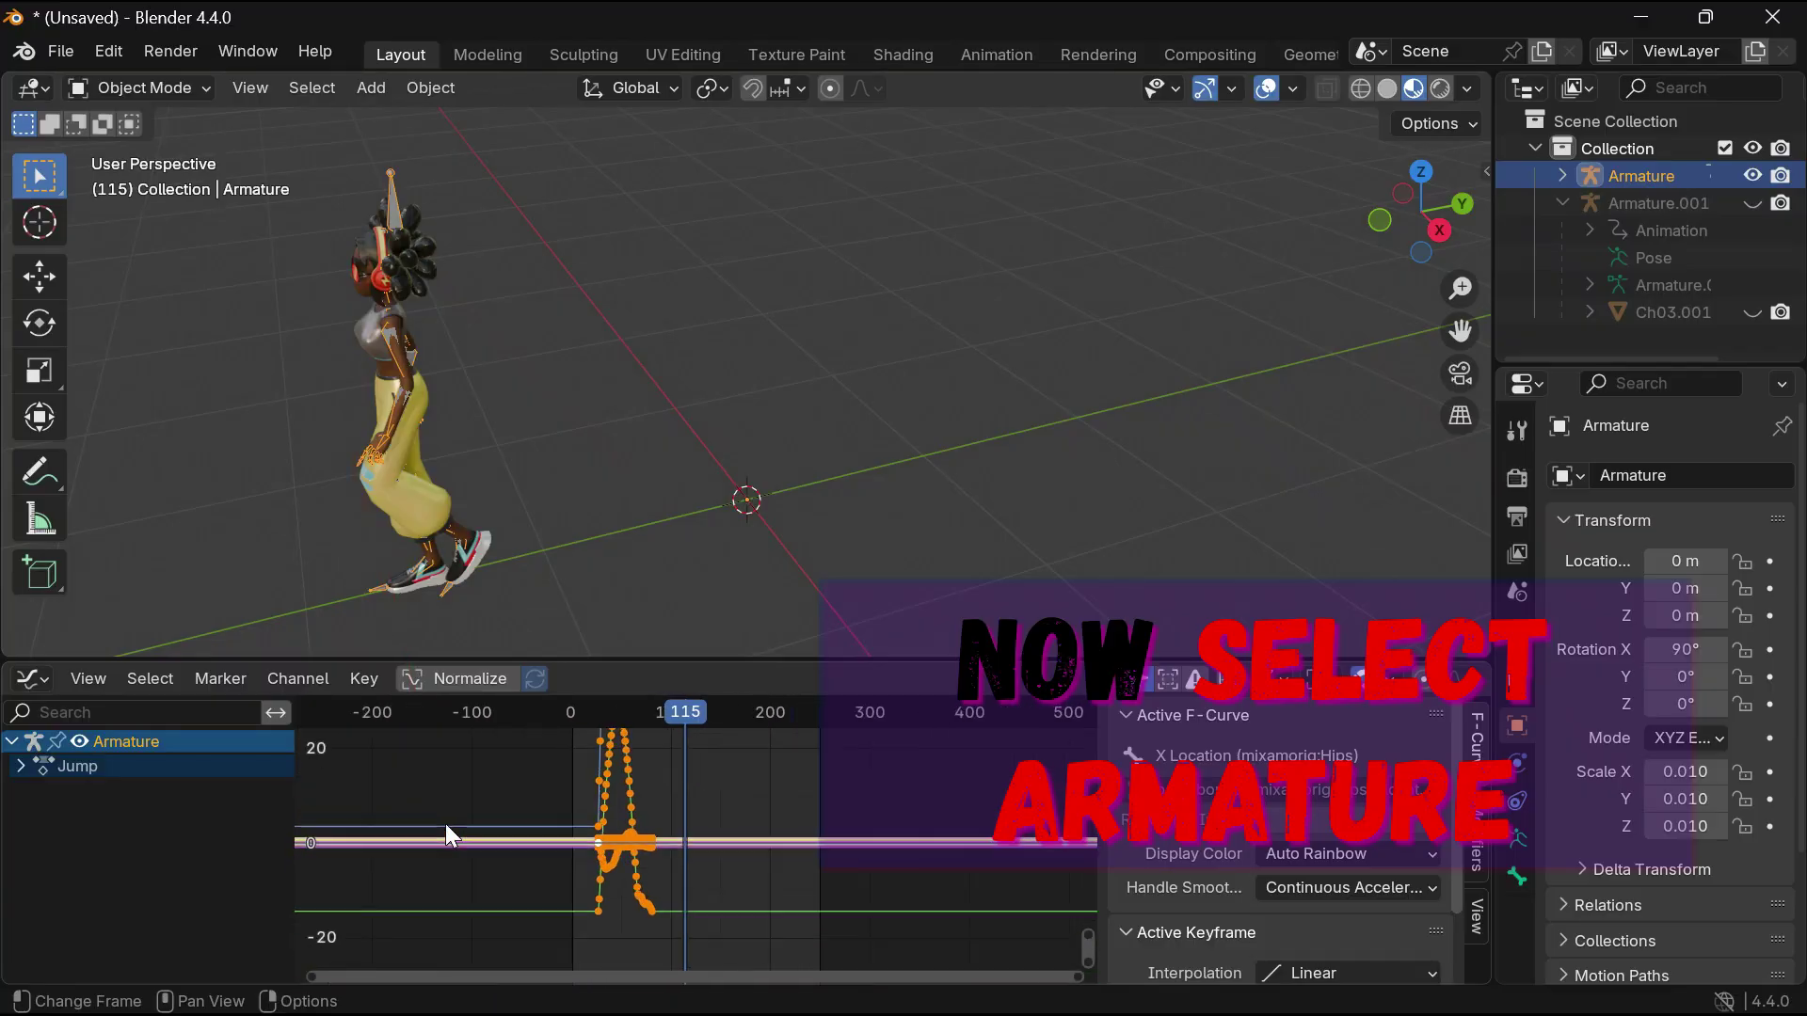
pyautogui.scroll(-2, 444, 823)
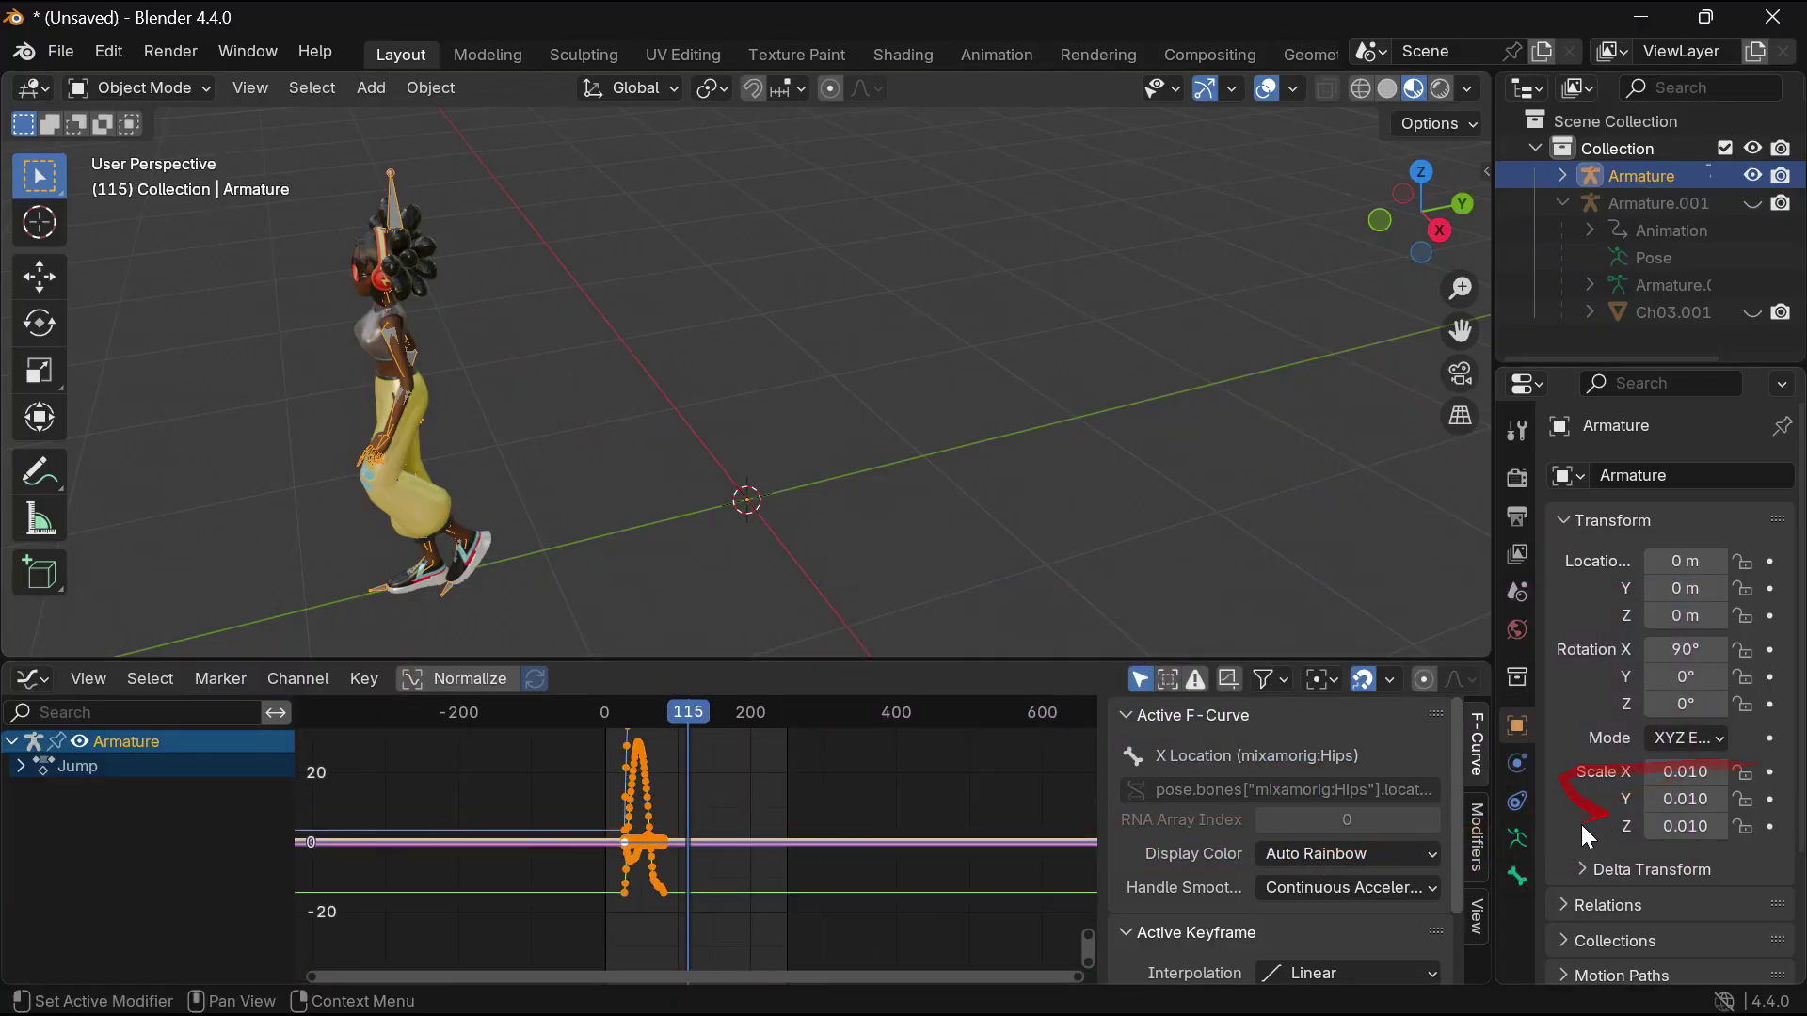
# Enable In Front in the Armature's Viewport Display so bones draw over the mesh.
pyautogui.click(1515, 841)
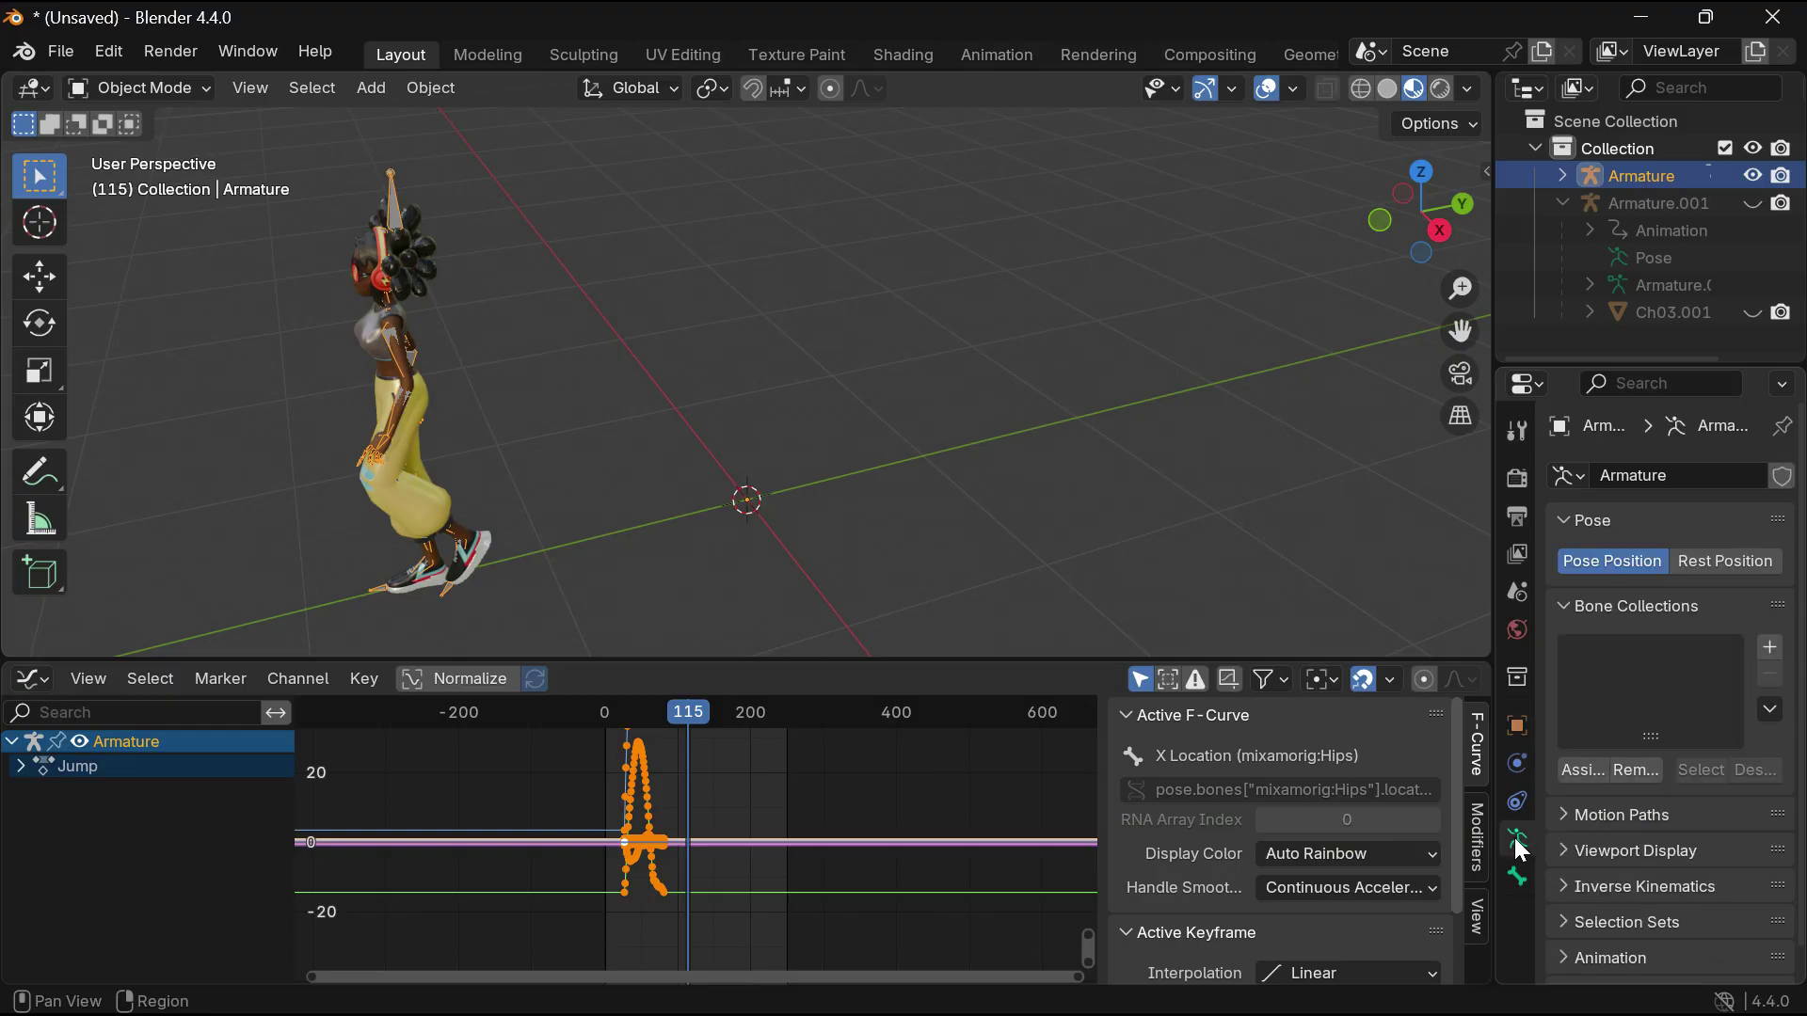
pyautogui.scroll(-1, 1553, 819)
pyautogui.click(1563, 827)
pyautogui.scroll(-2, 1581, 847)
pyautogui.click(1653, 878)
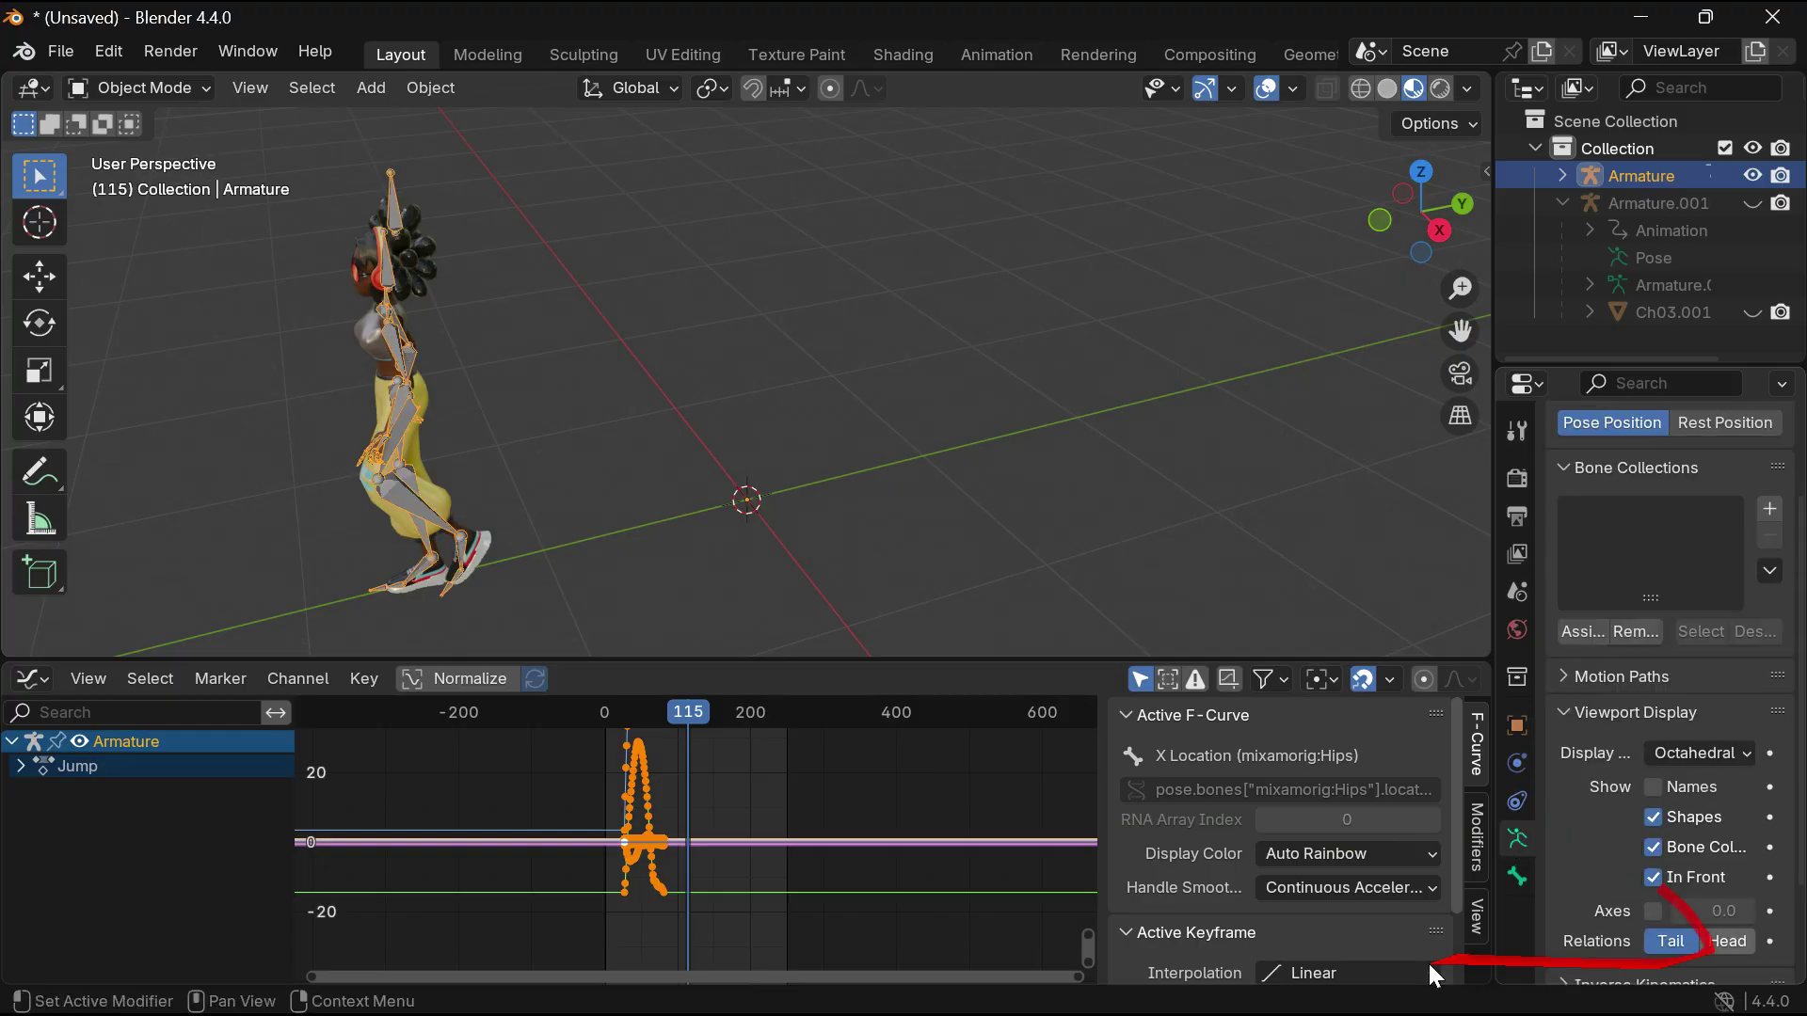
# Switch the armature into Pose Mode and centre the character in the viewport.
pyautogui.click(134, 94)
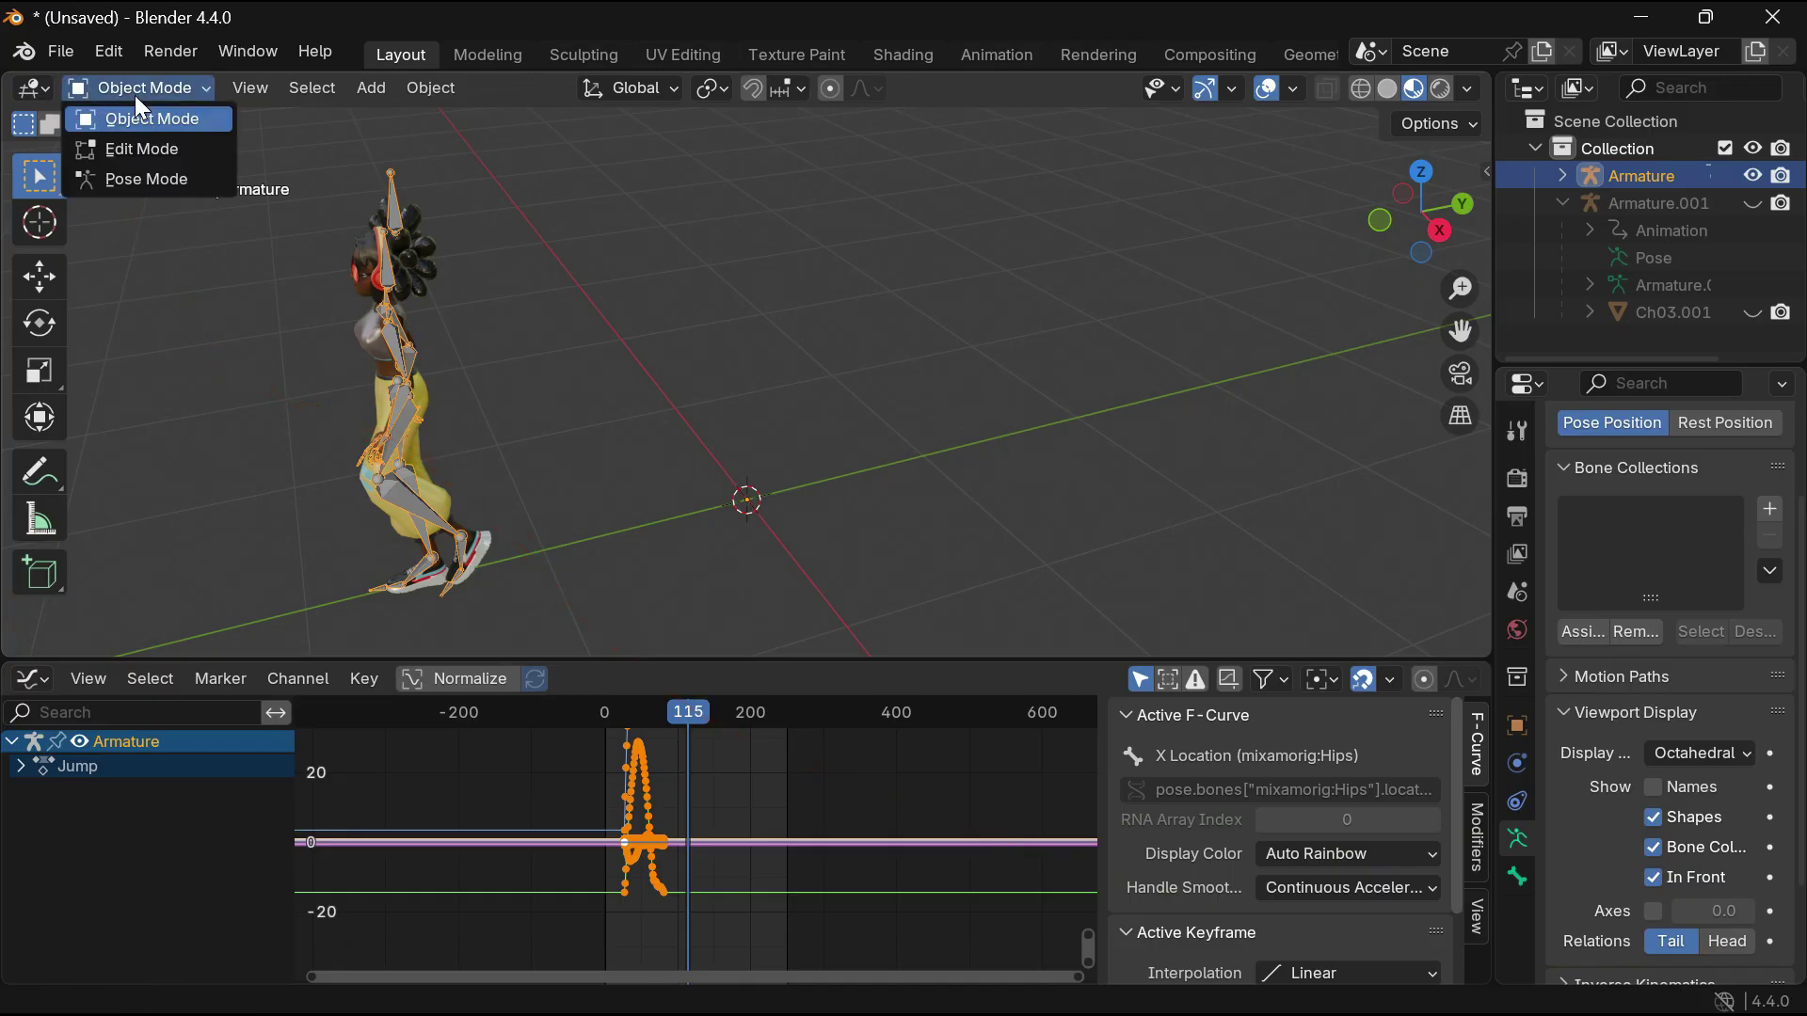
pyautogui.click(160, 181)
pyautogui.scroll(3, 694, 443)
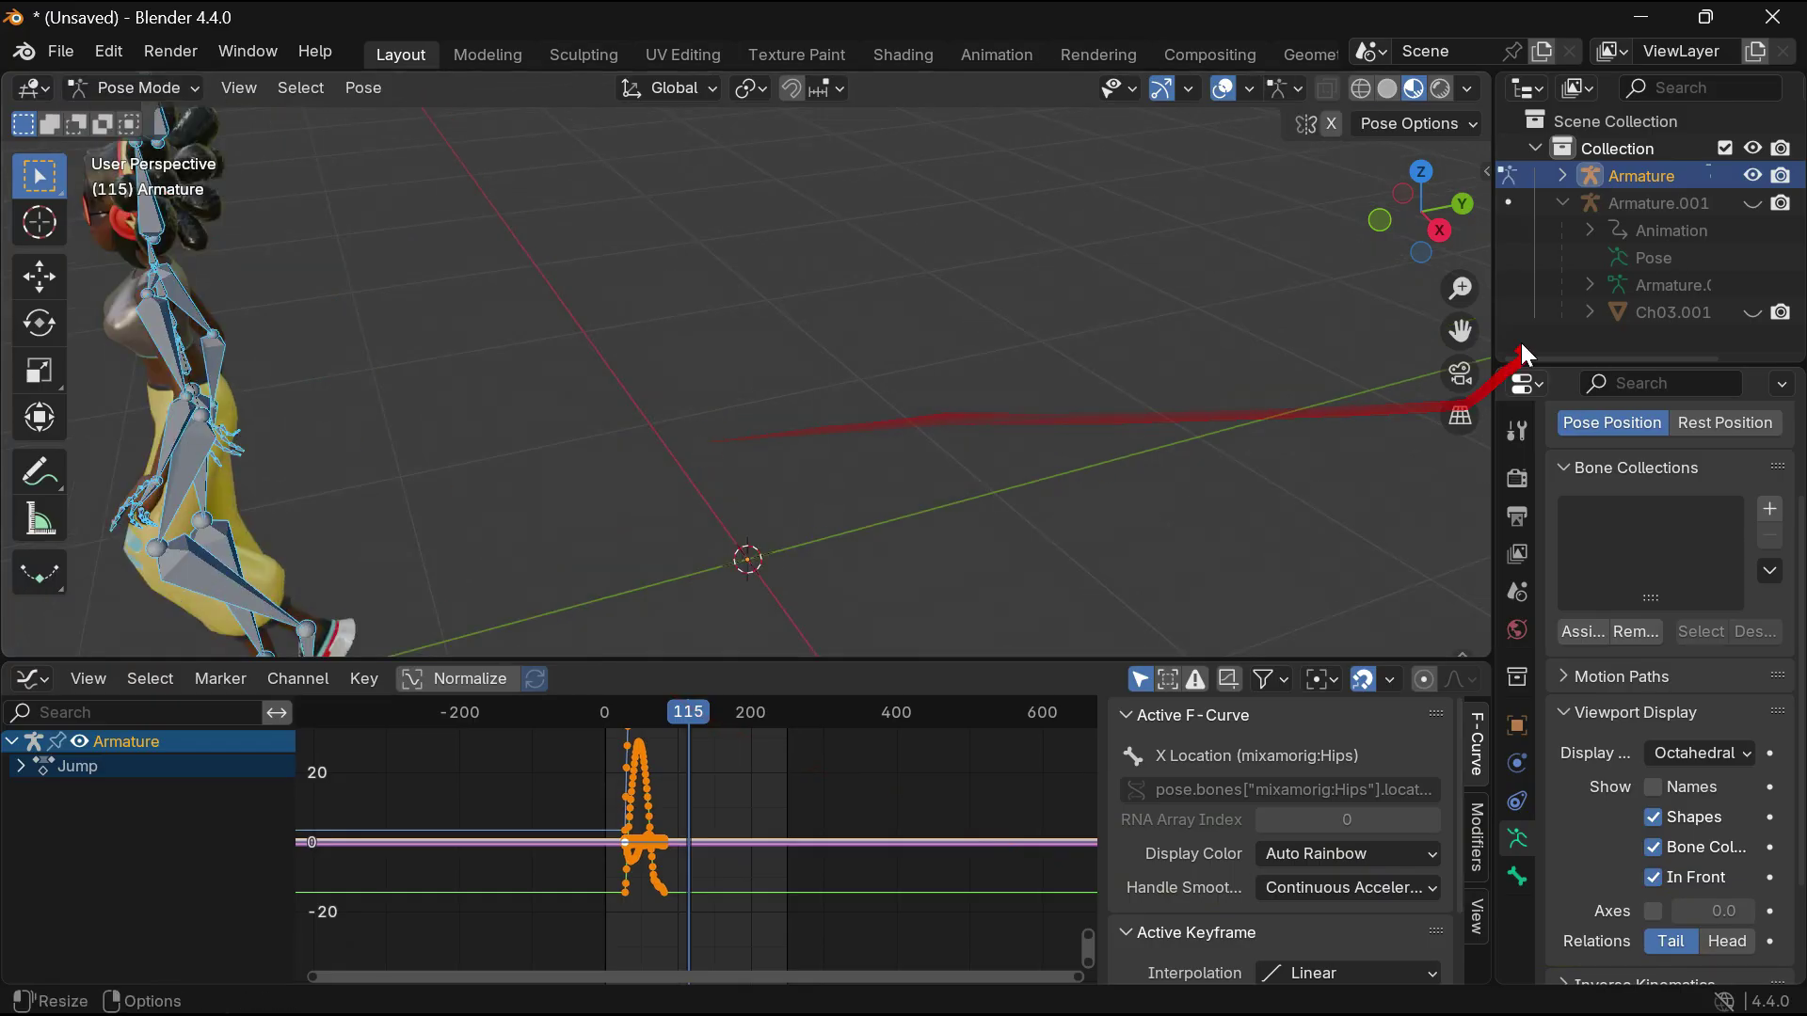
pyautogui.moveTo(1460, 330); pyautogui.dragTo(1788, 320)
pyautogui.moveTo(1460, 330); pyautogui.dragTo(1485, 309)
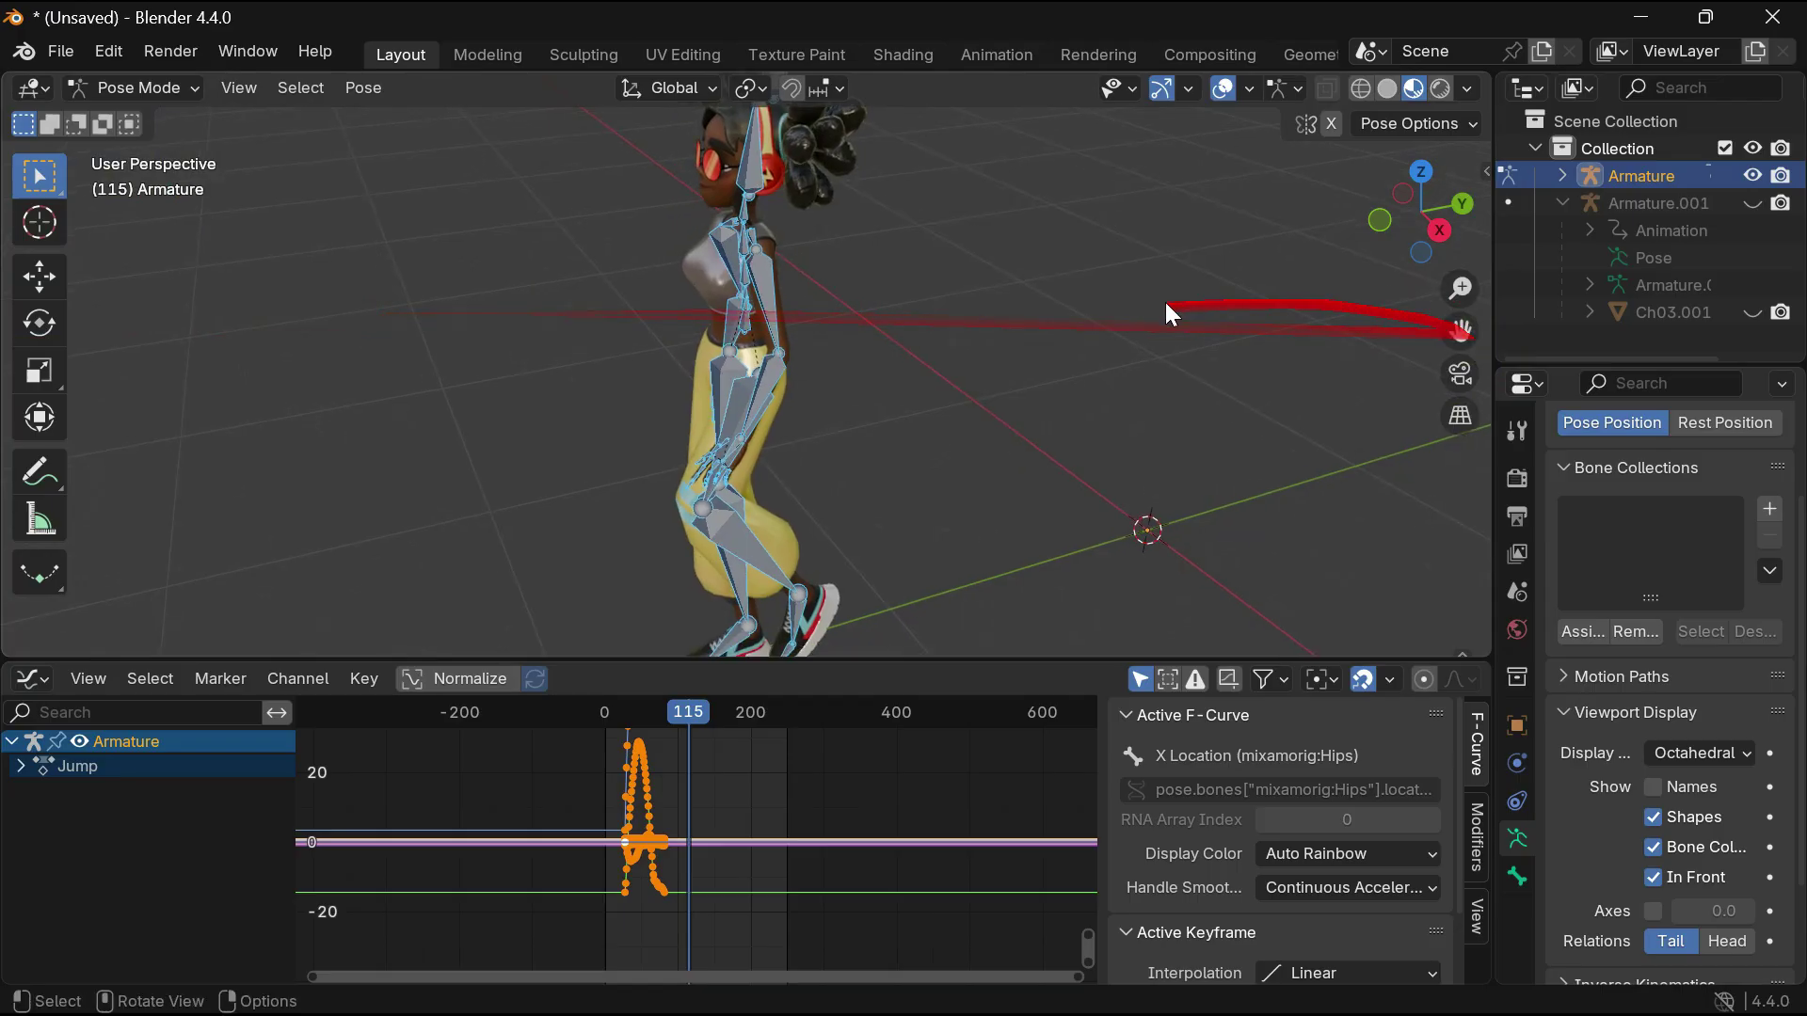
# Deselect all bones and view the rig from the right side.
pyautogui.click(856, 369)
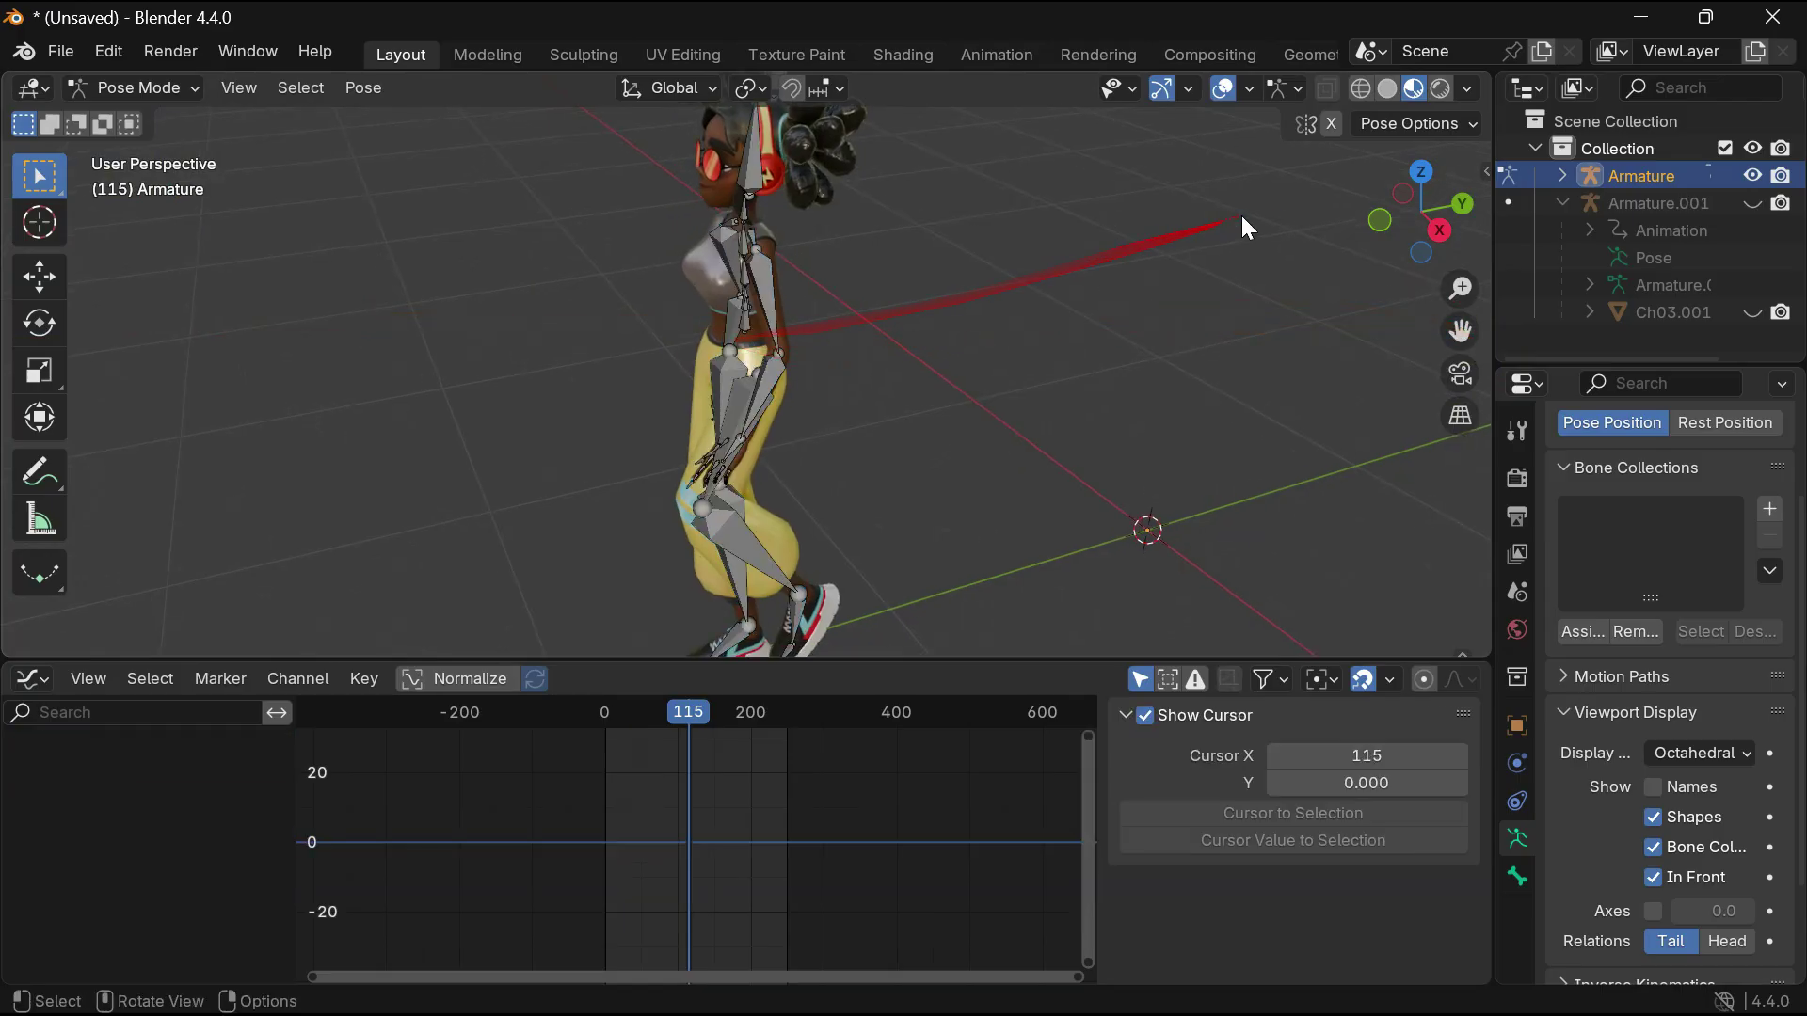
pyautogui.click(1433, 228)
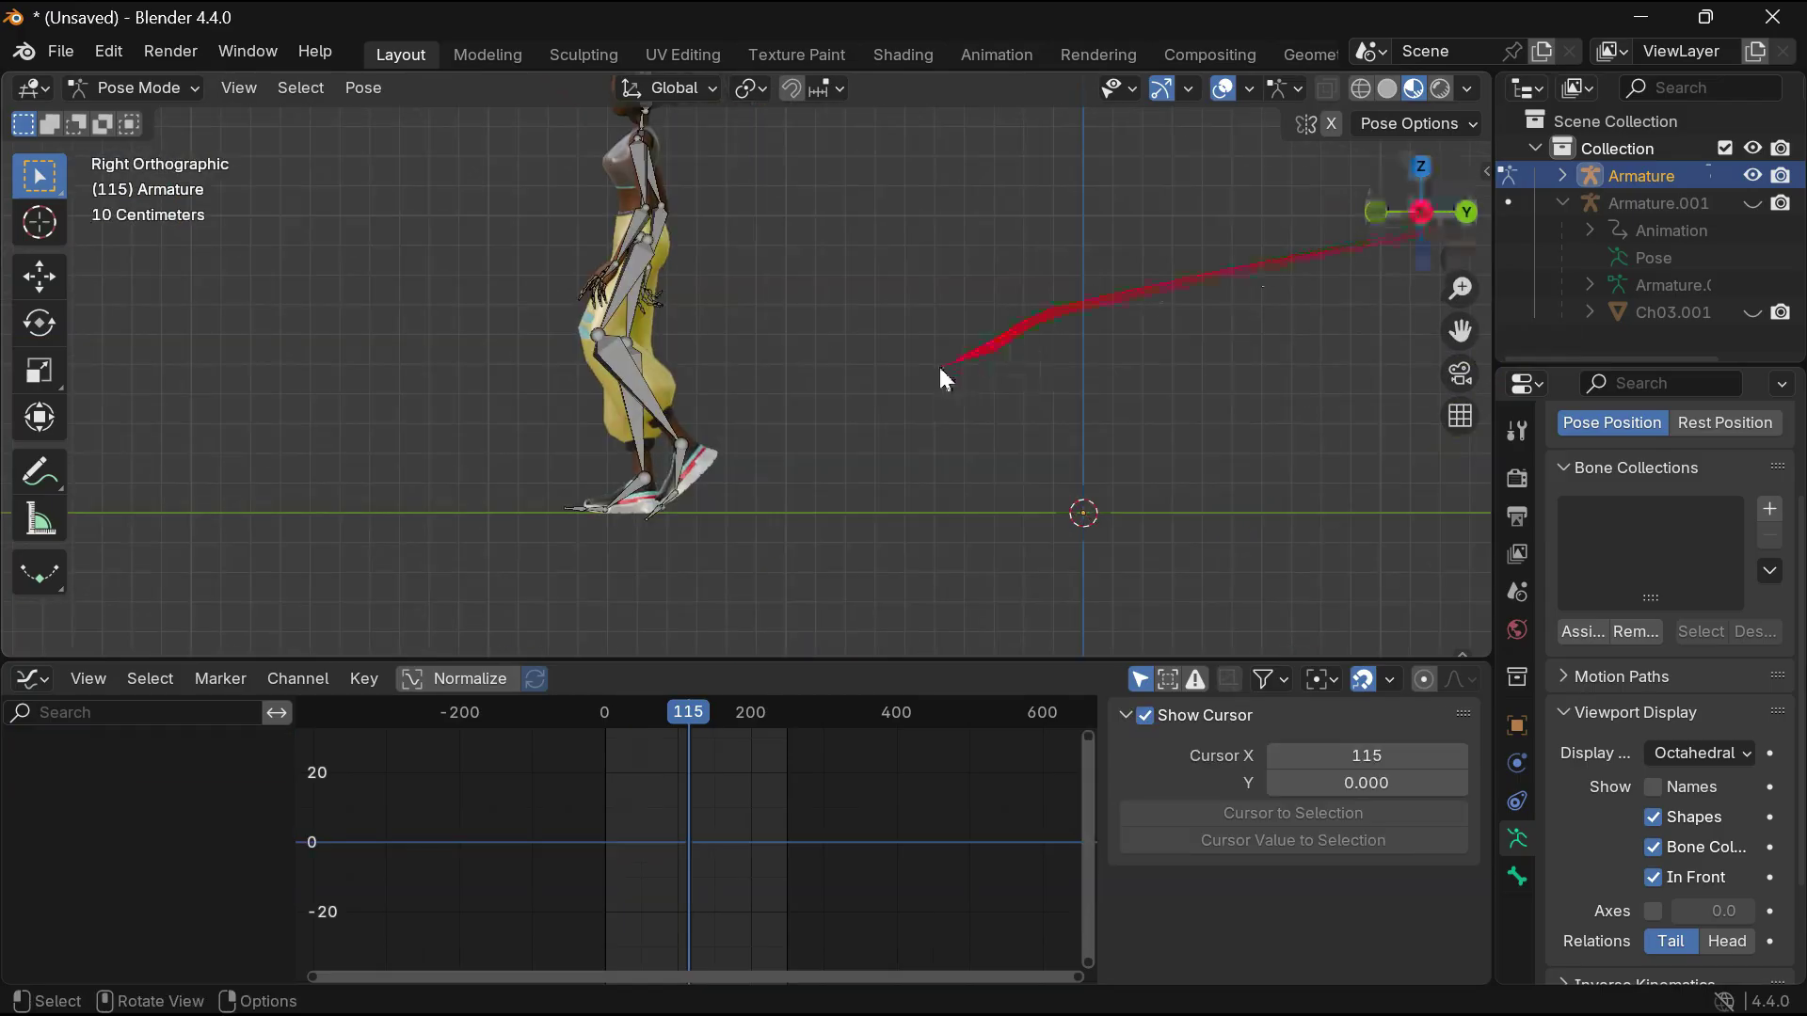
pyautogui.moveTo(1460, 330); pyautogui.dragTo(1457, 331)
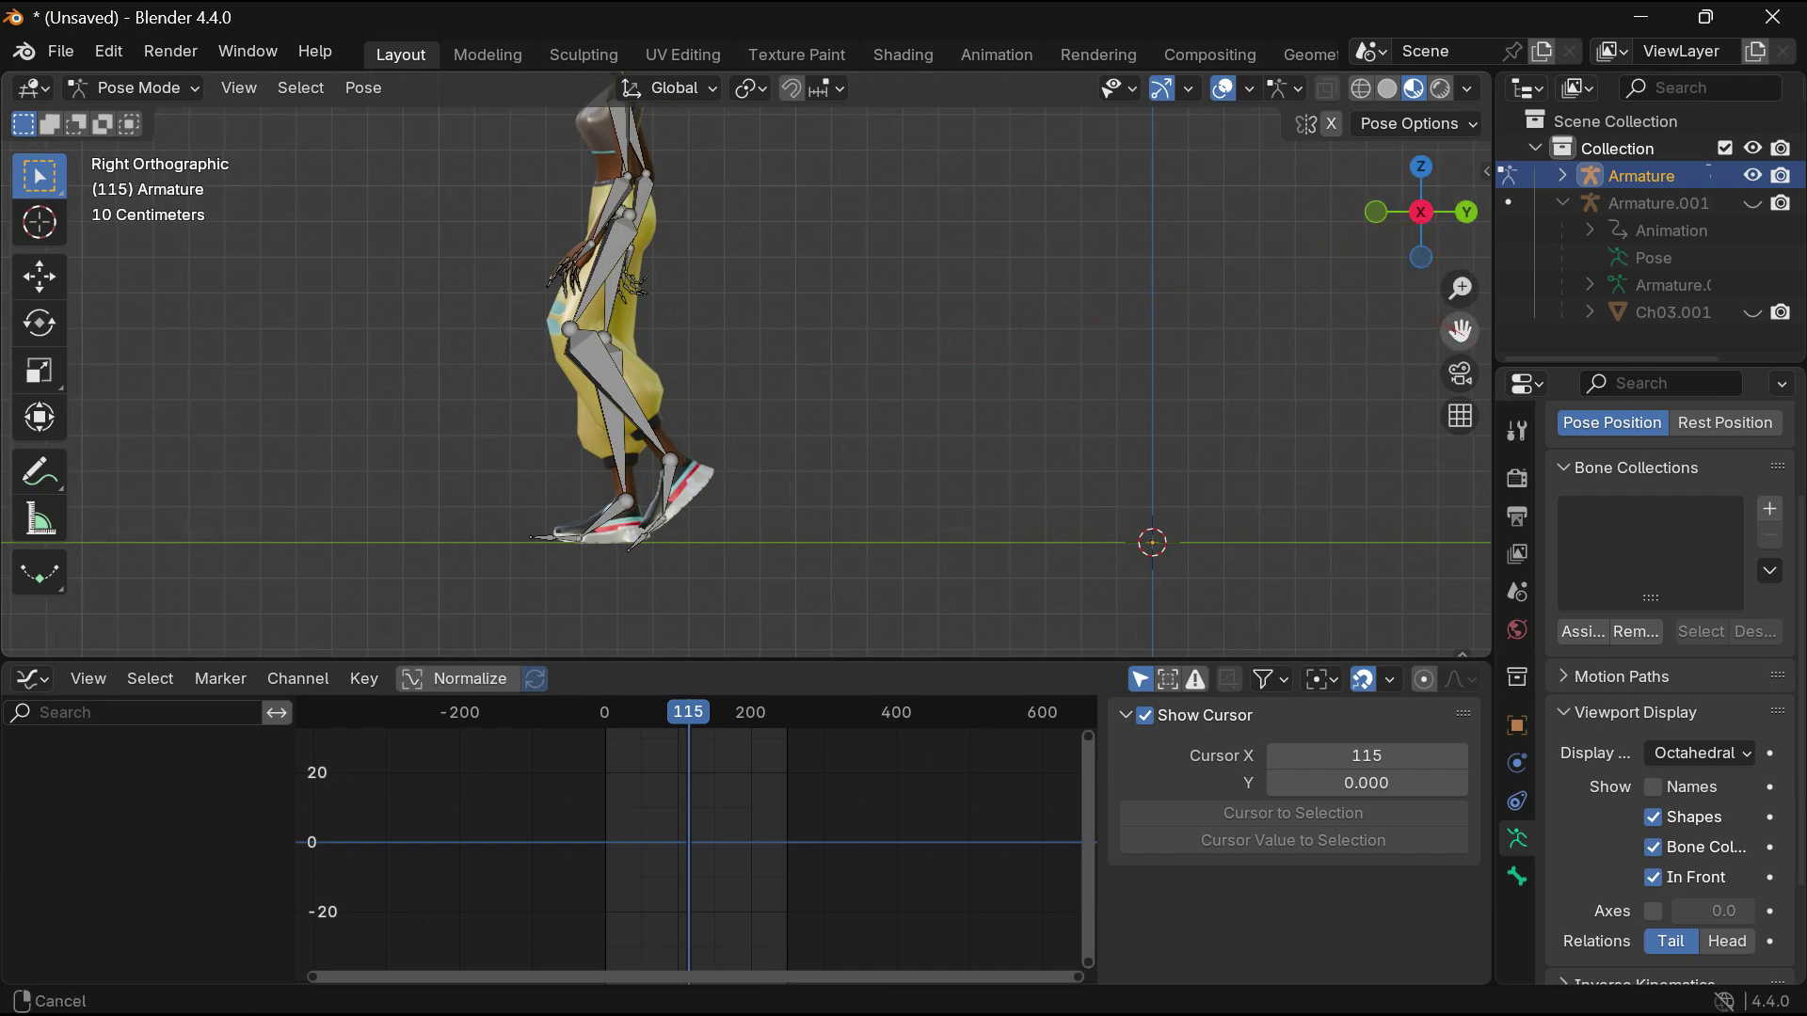
pyautogui.moveTo(1439, 226)
pyautogui.mouseDown()
pyautogui.moveTo(1468, 221)
pyautogui.moveTo(1430, 217)
pyautogui.mouseUp()
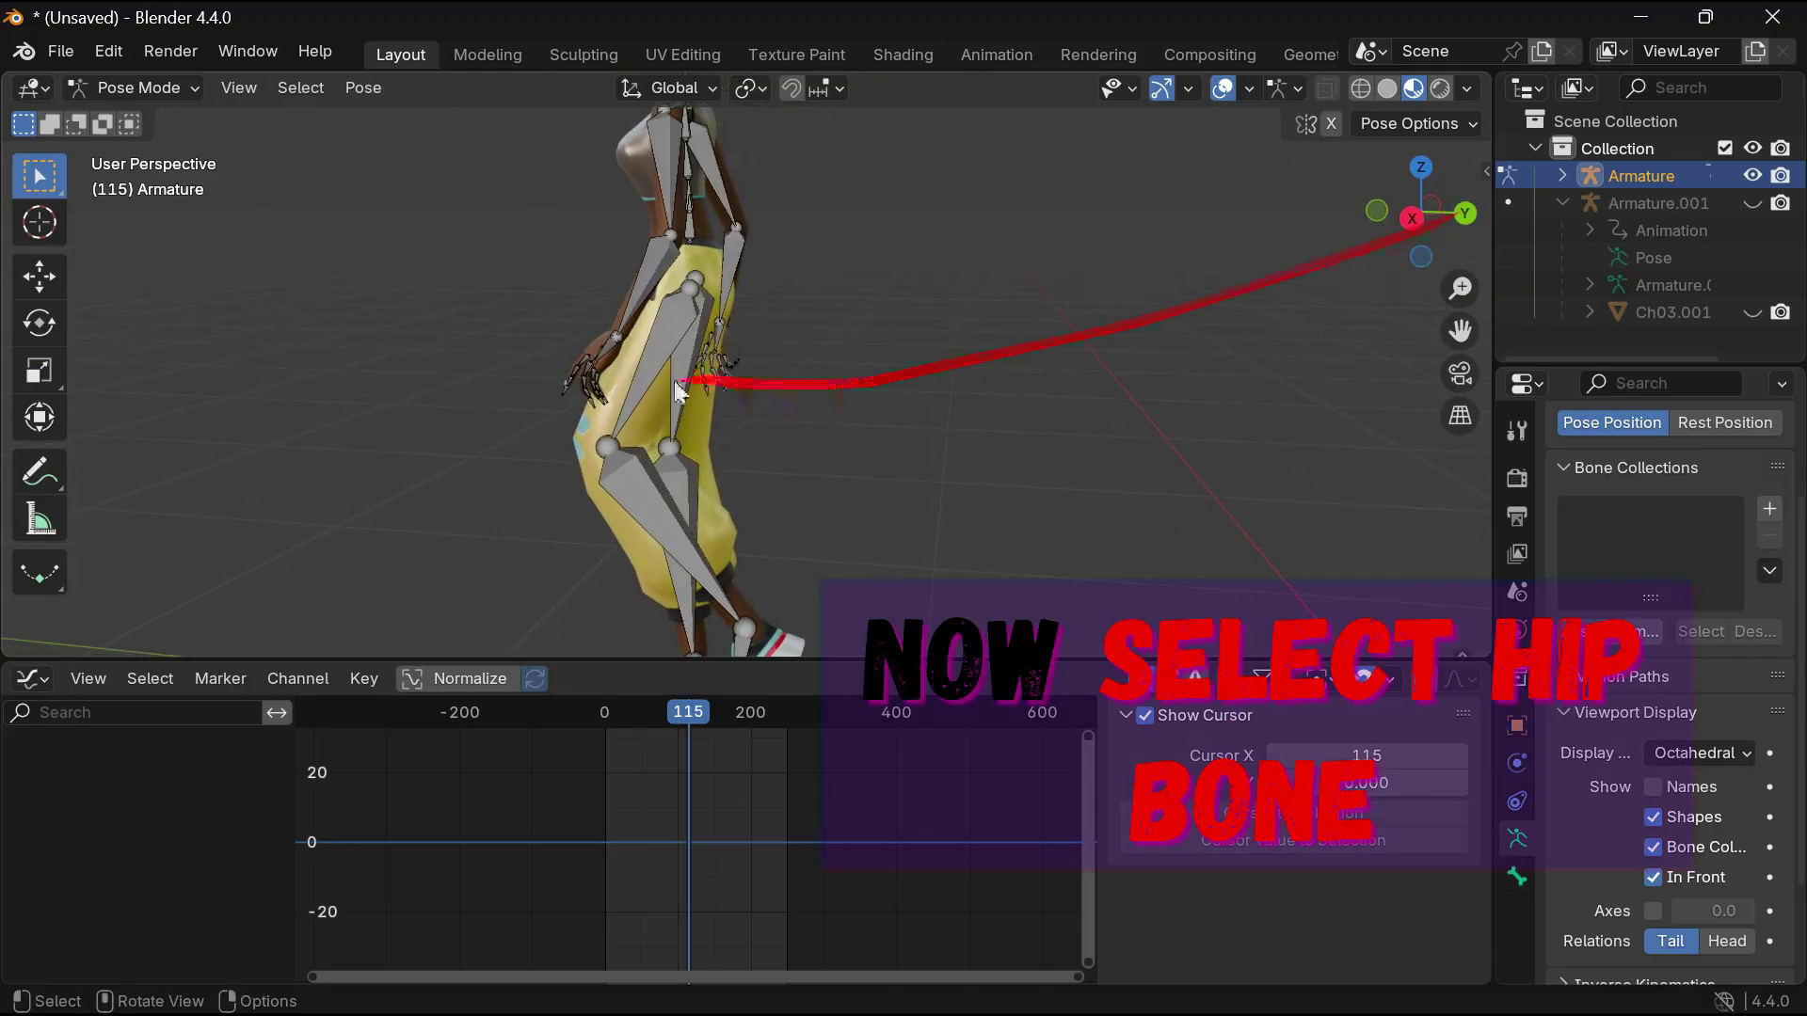
# Select the hip bone and view the character straight from the right.
pyautogui.click(691, 235)
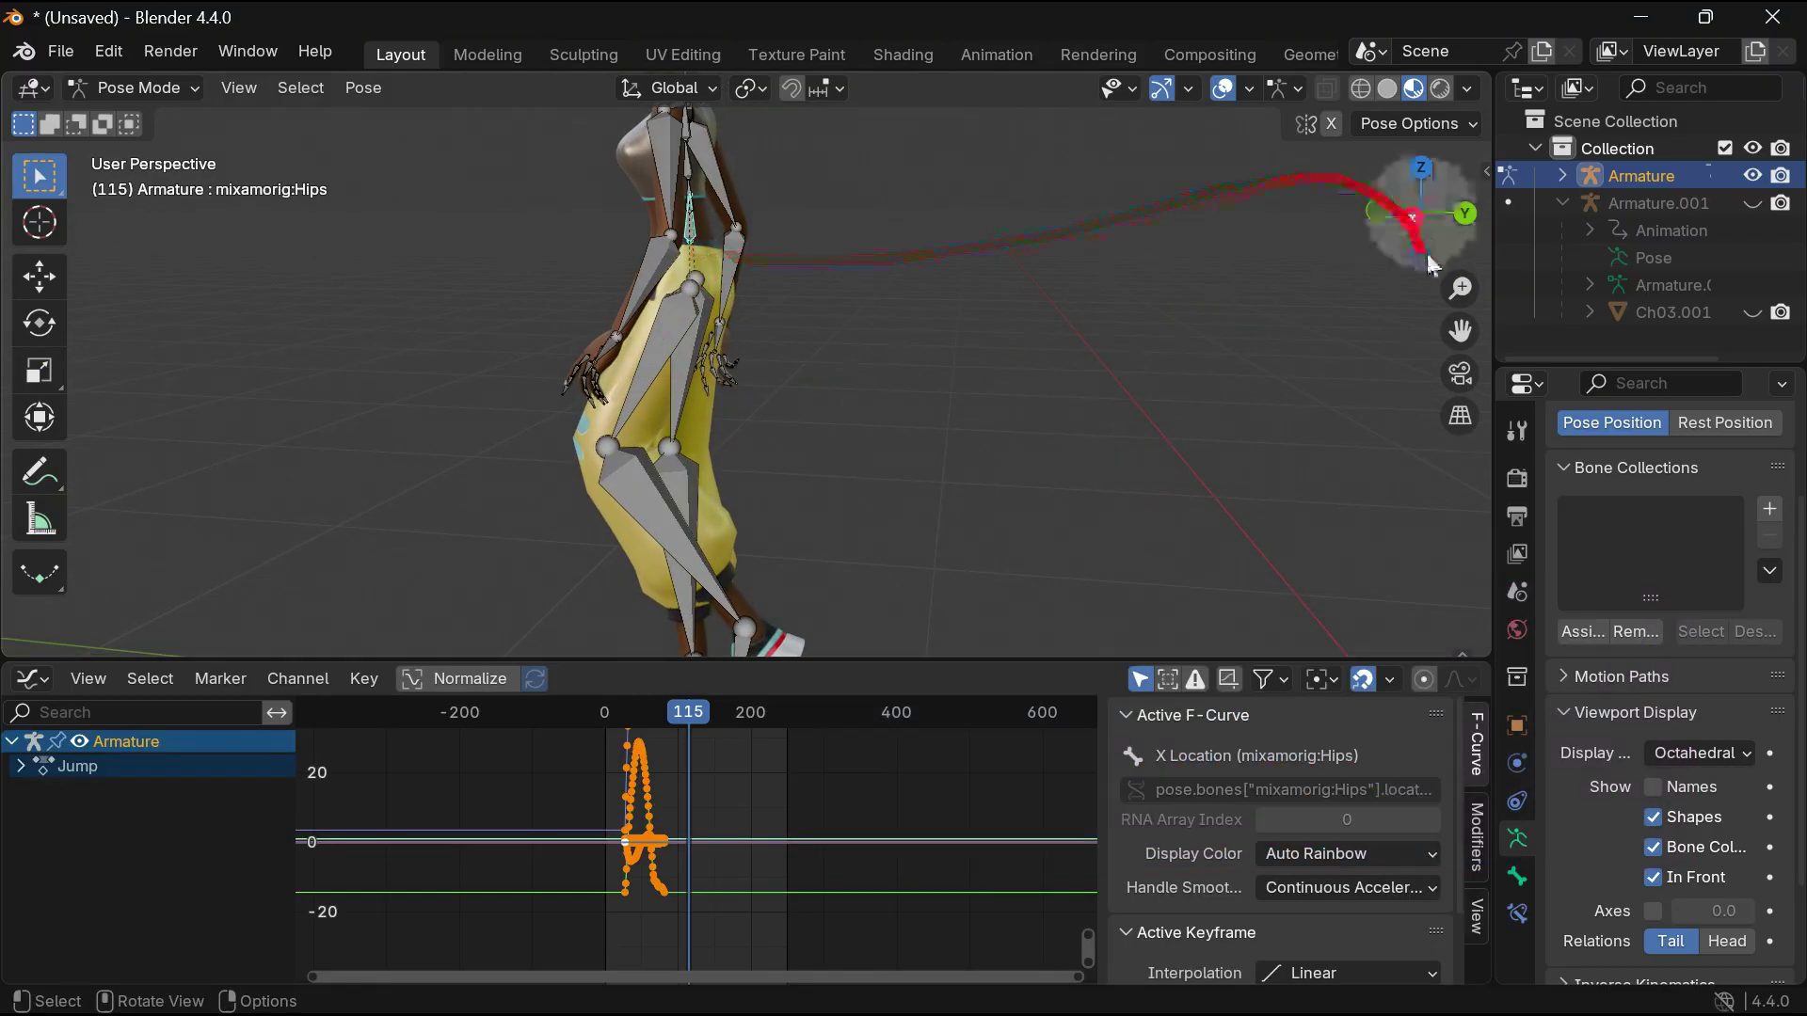
pyautogui.moveTo(1460, 330); pyautogui.dragTo(1492, 405)
pyautogui.moveTo(1460, 330); pyautogui.dragTo(1470, 309)
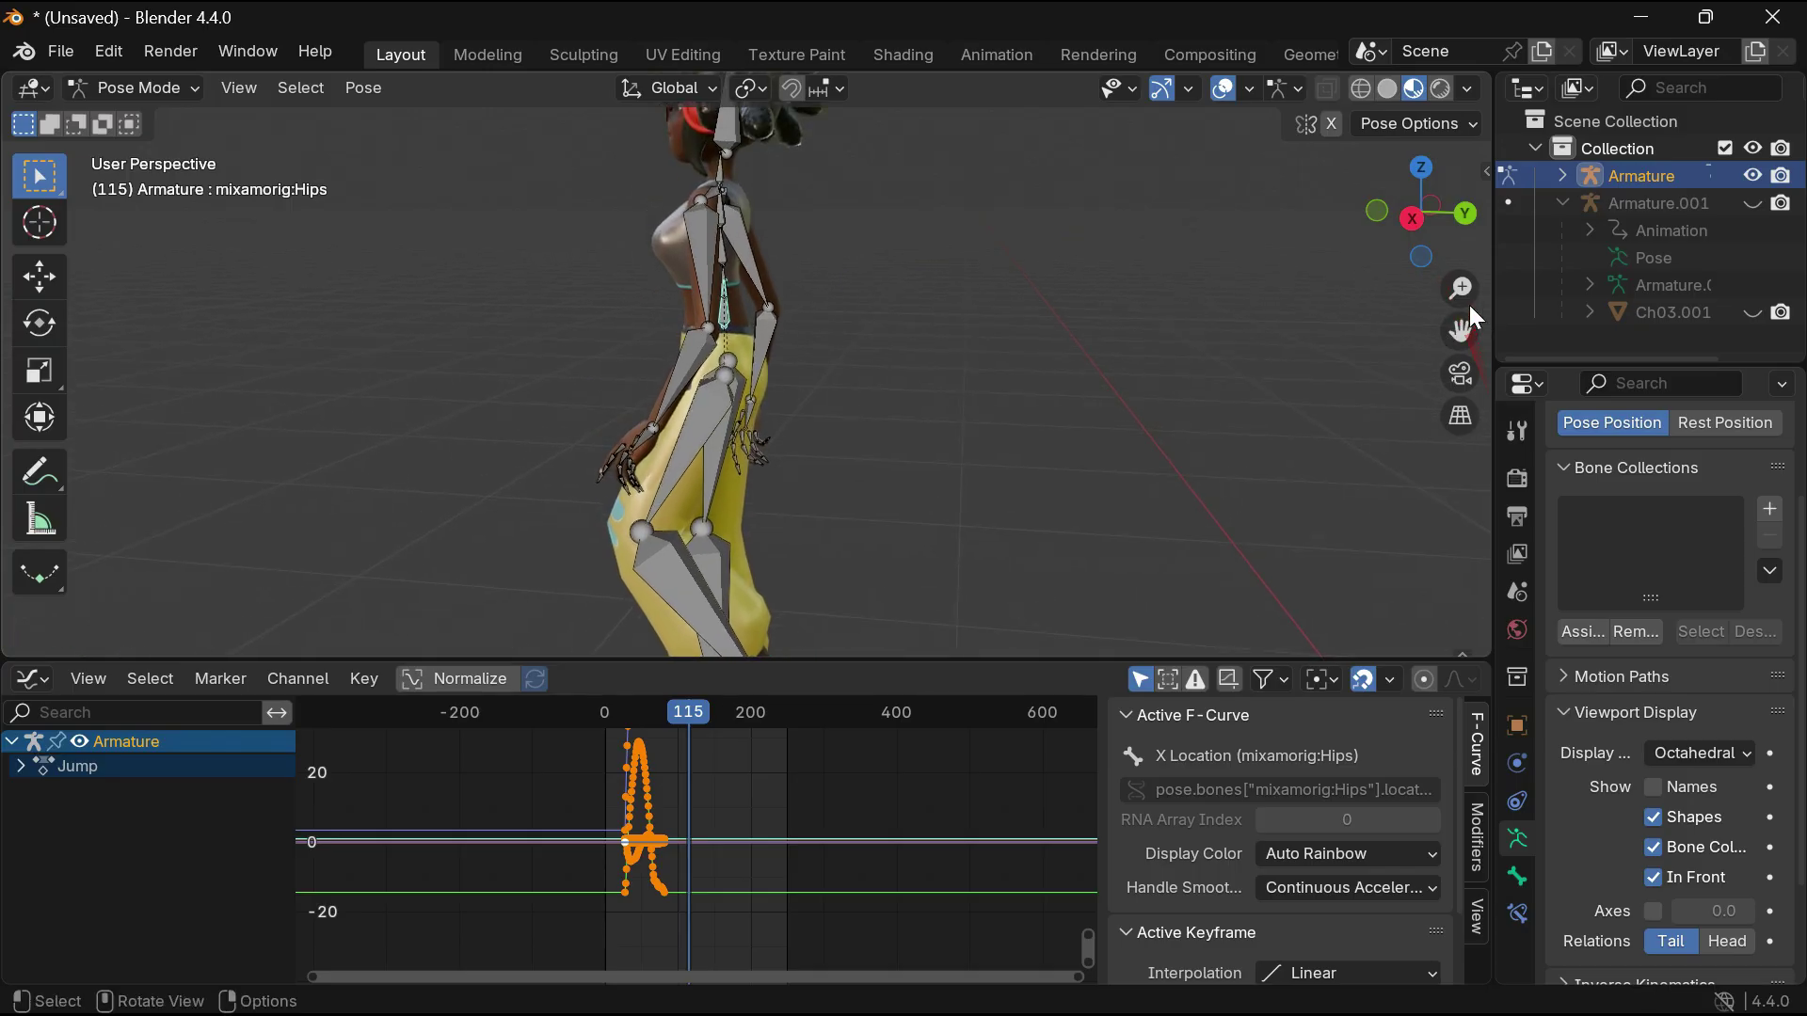
pyautogui.click(1416, 218)
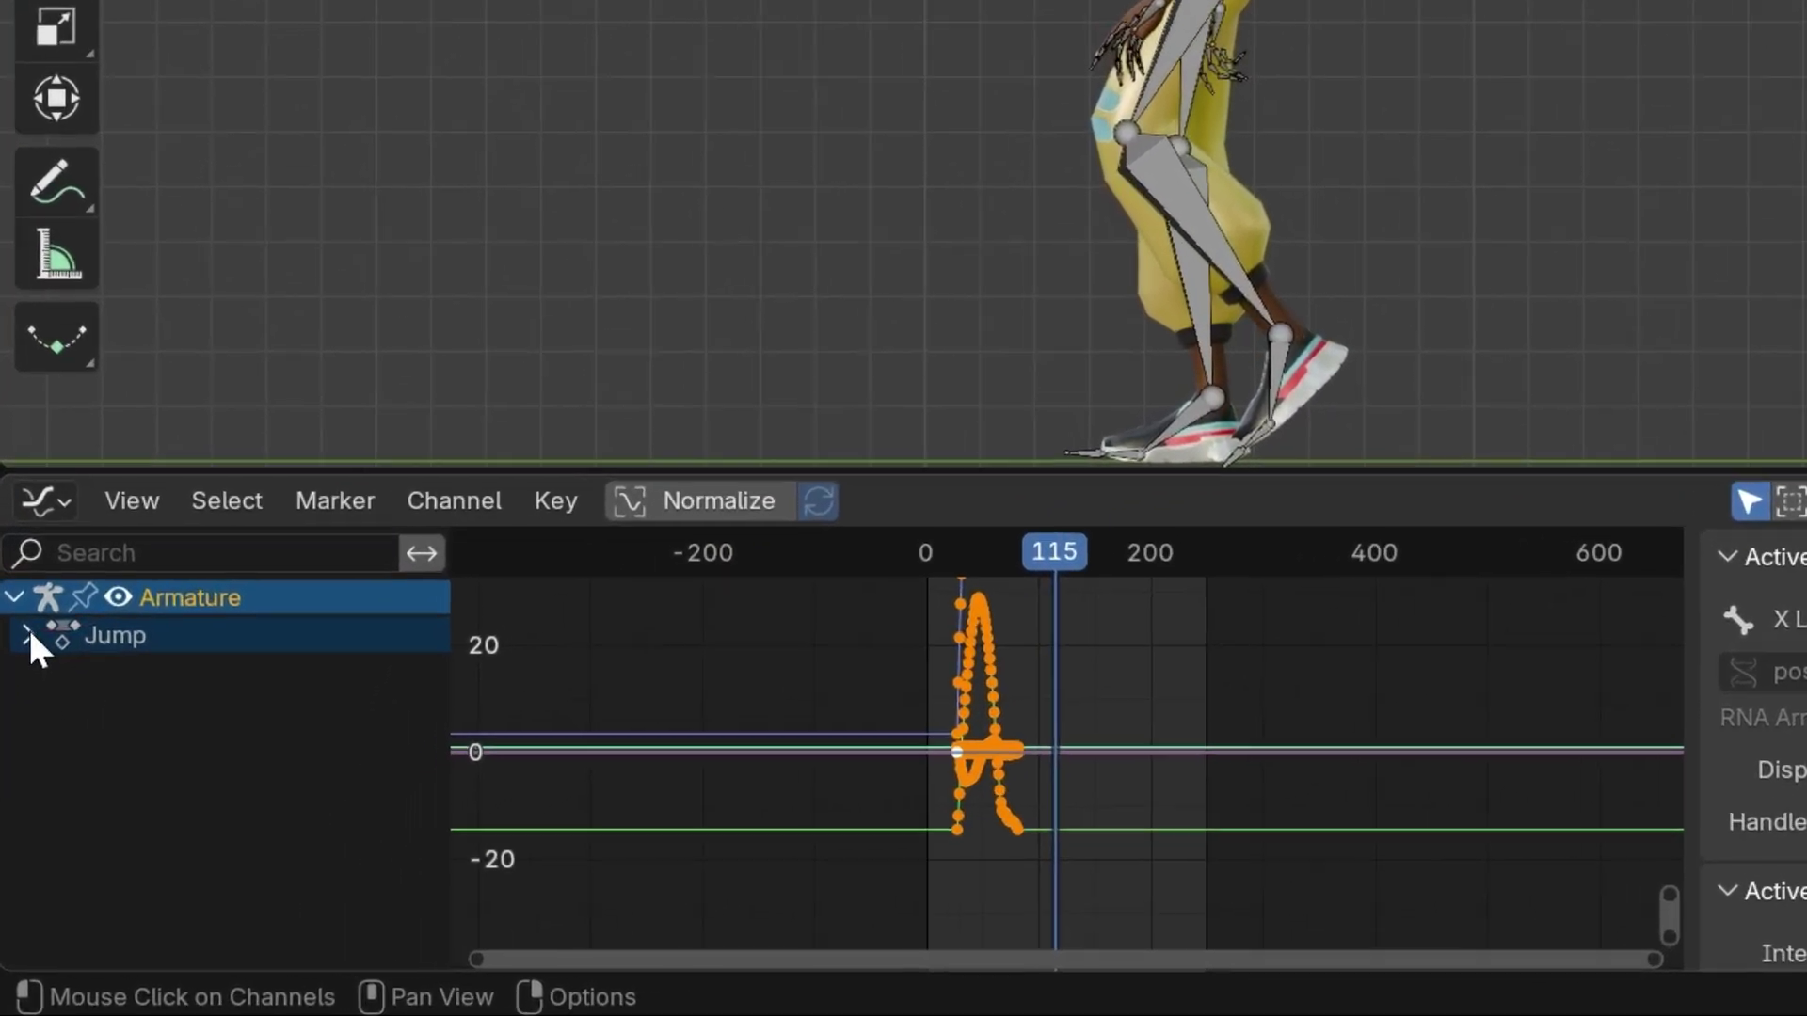
# Show only the mixamorig:Hips Z Location curve from the Jump action in the Graph Editor.
pyautogui.click(20, 766)
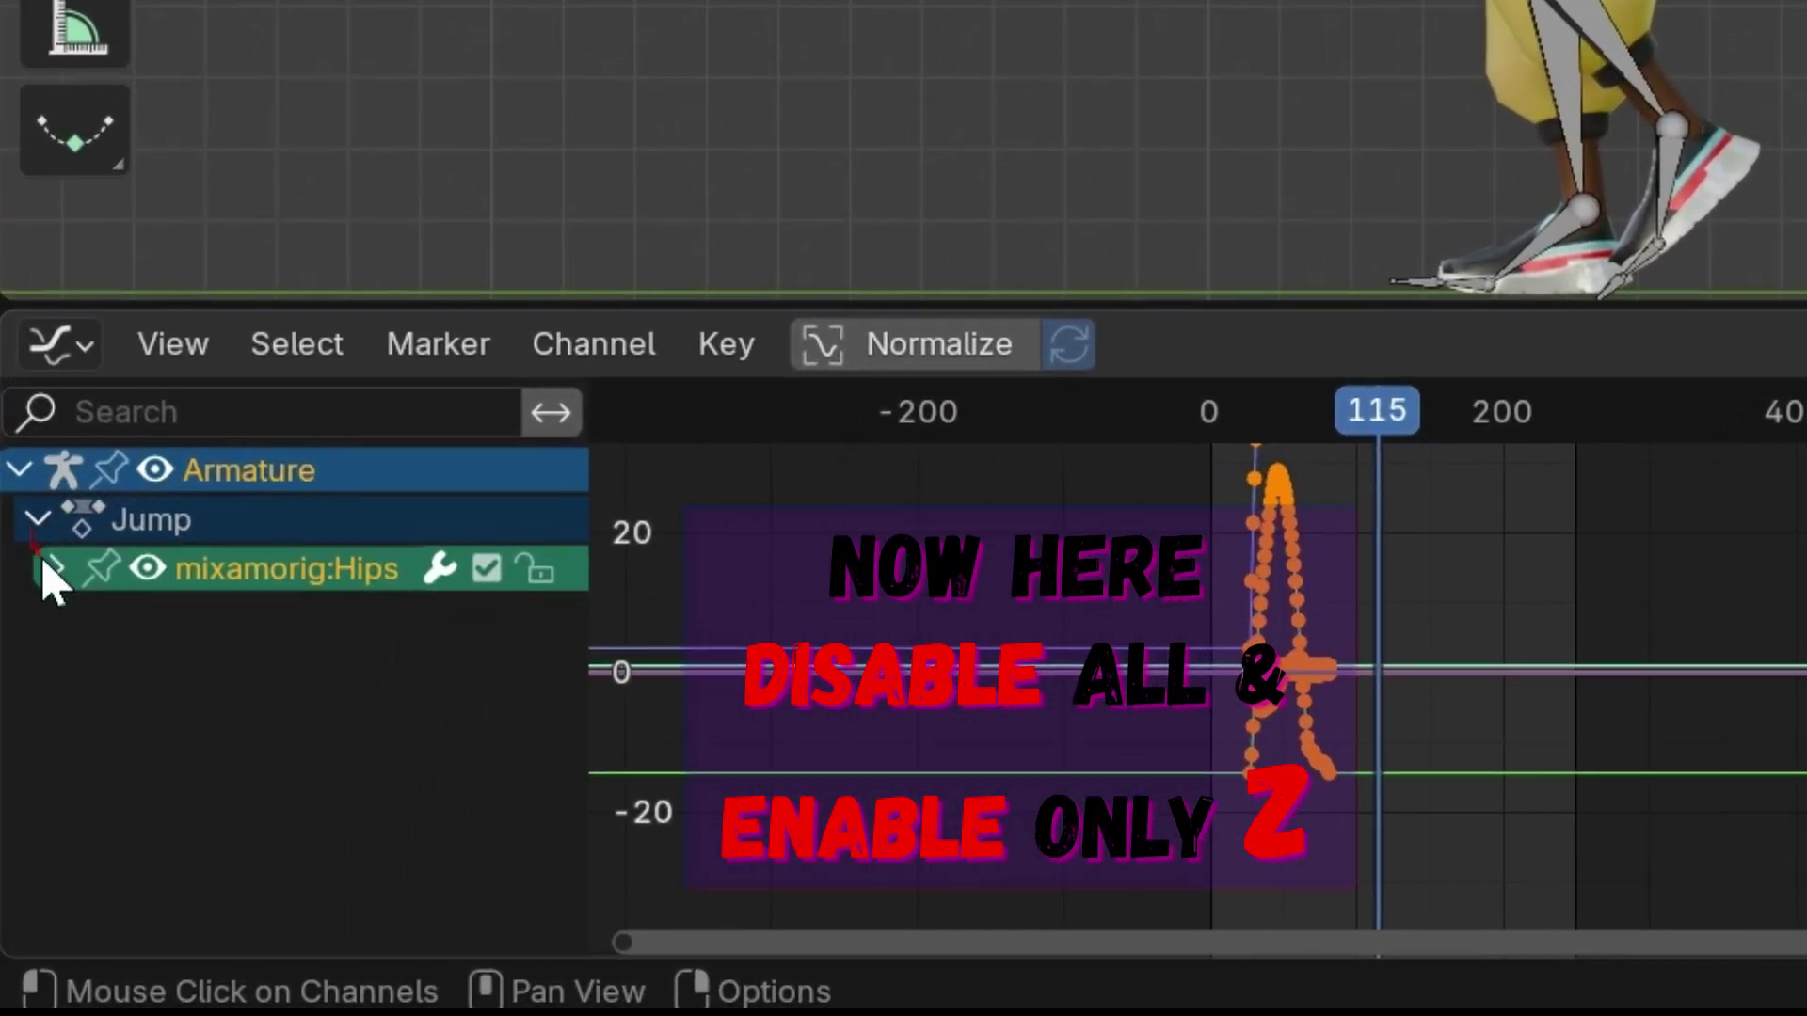
pyautogui.click(53, 568)
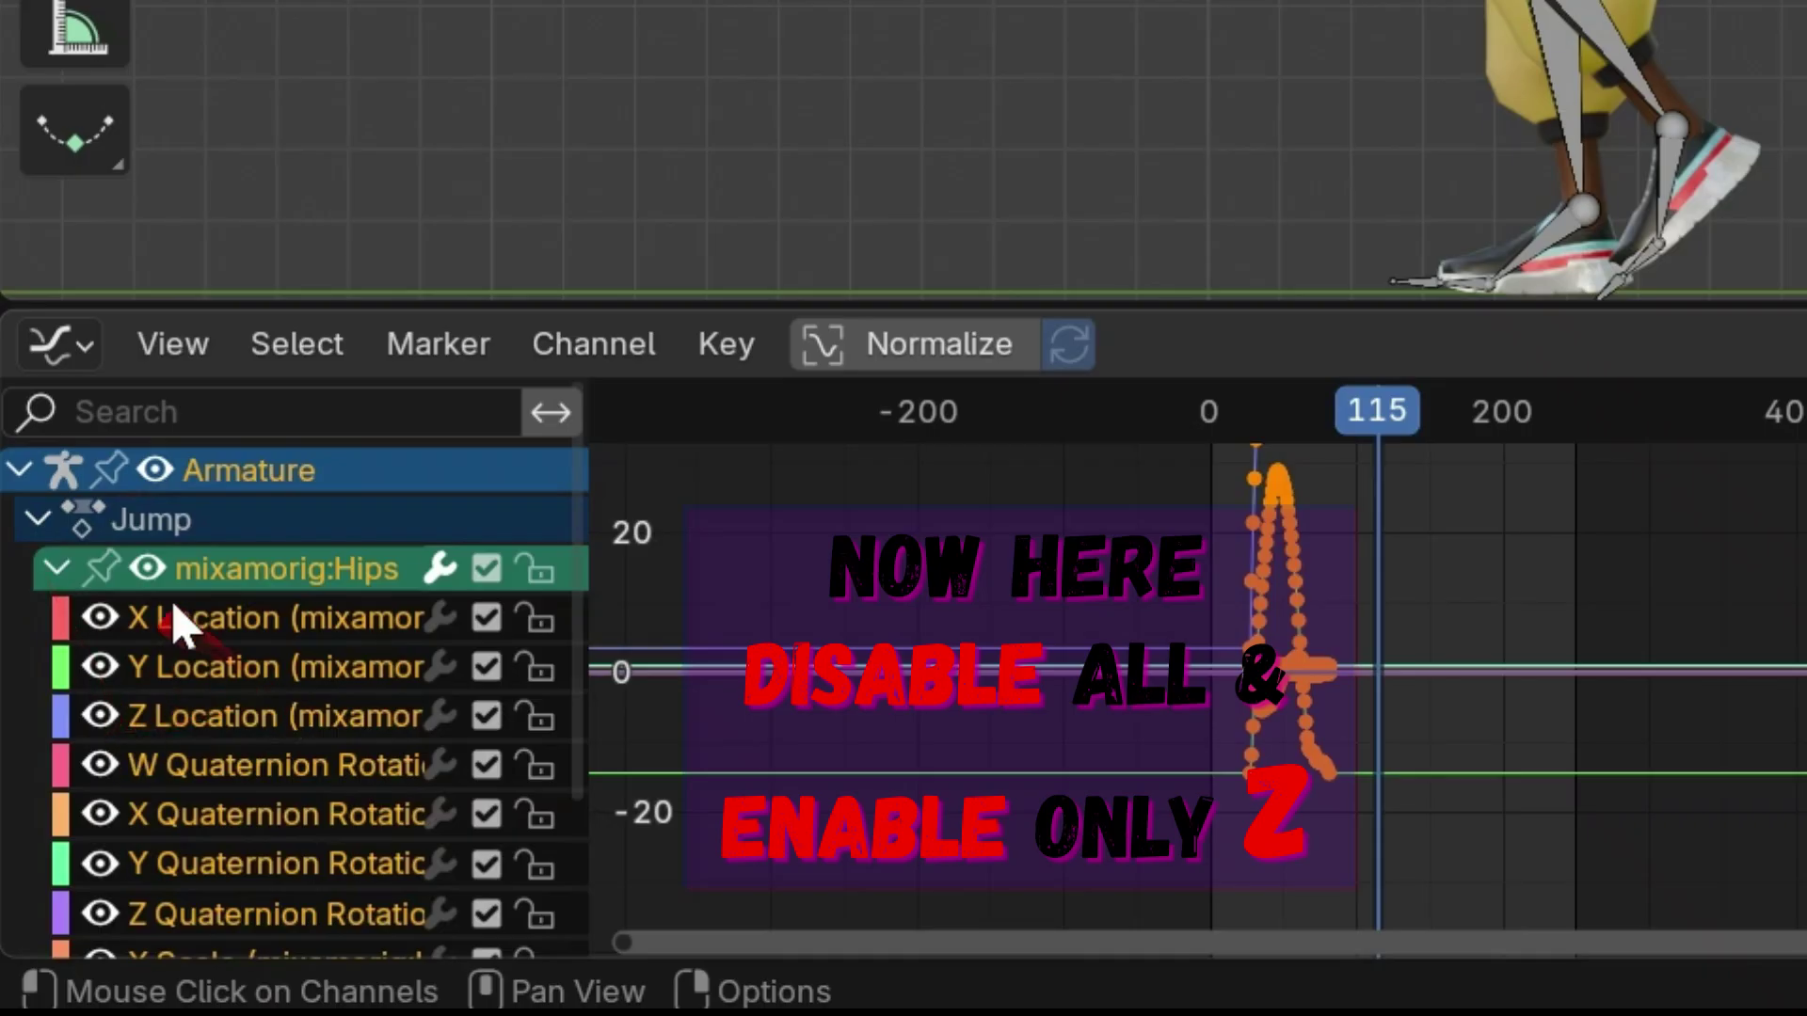
pyautogui.click(150, 570)
pyautogui.click(99, 717)
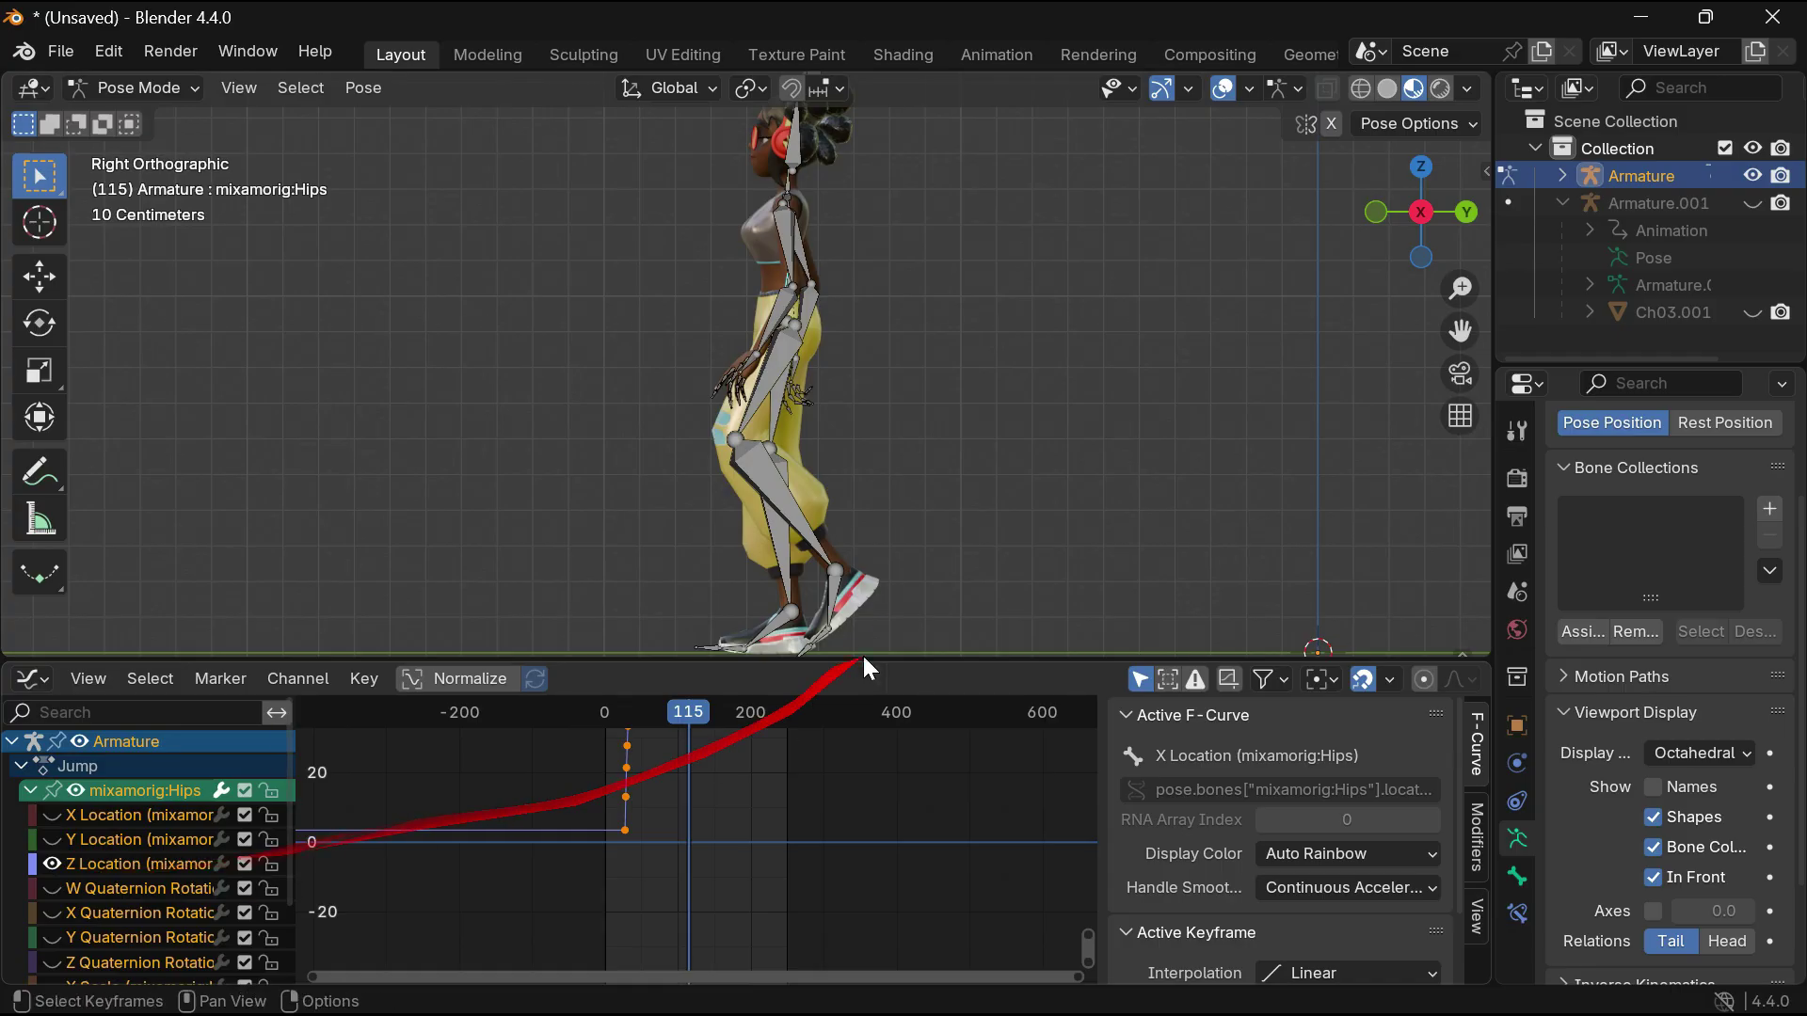
# Zoom the Graph Editor and scrub the playhead to frame 19.
pyautogui.scroll(-3, 804, 786)
pyautogui.scroll(-3, 804, 787)
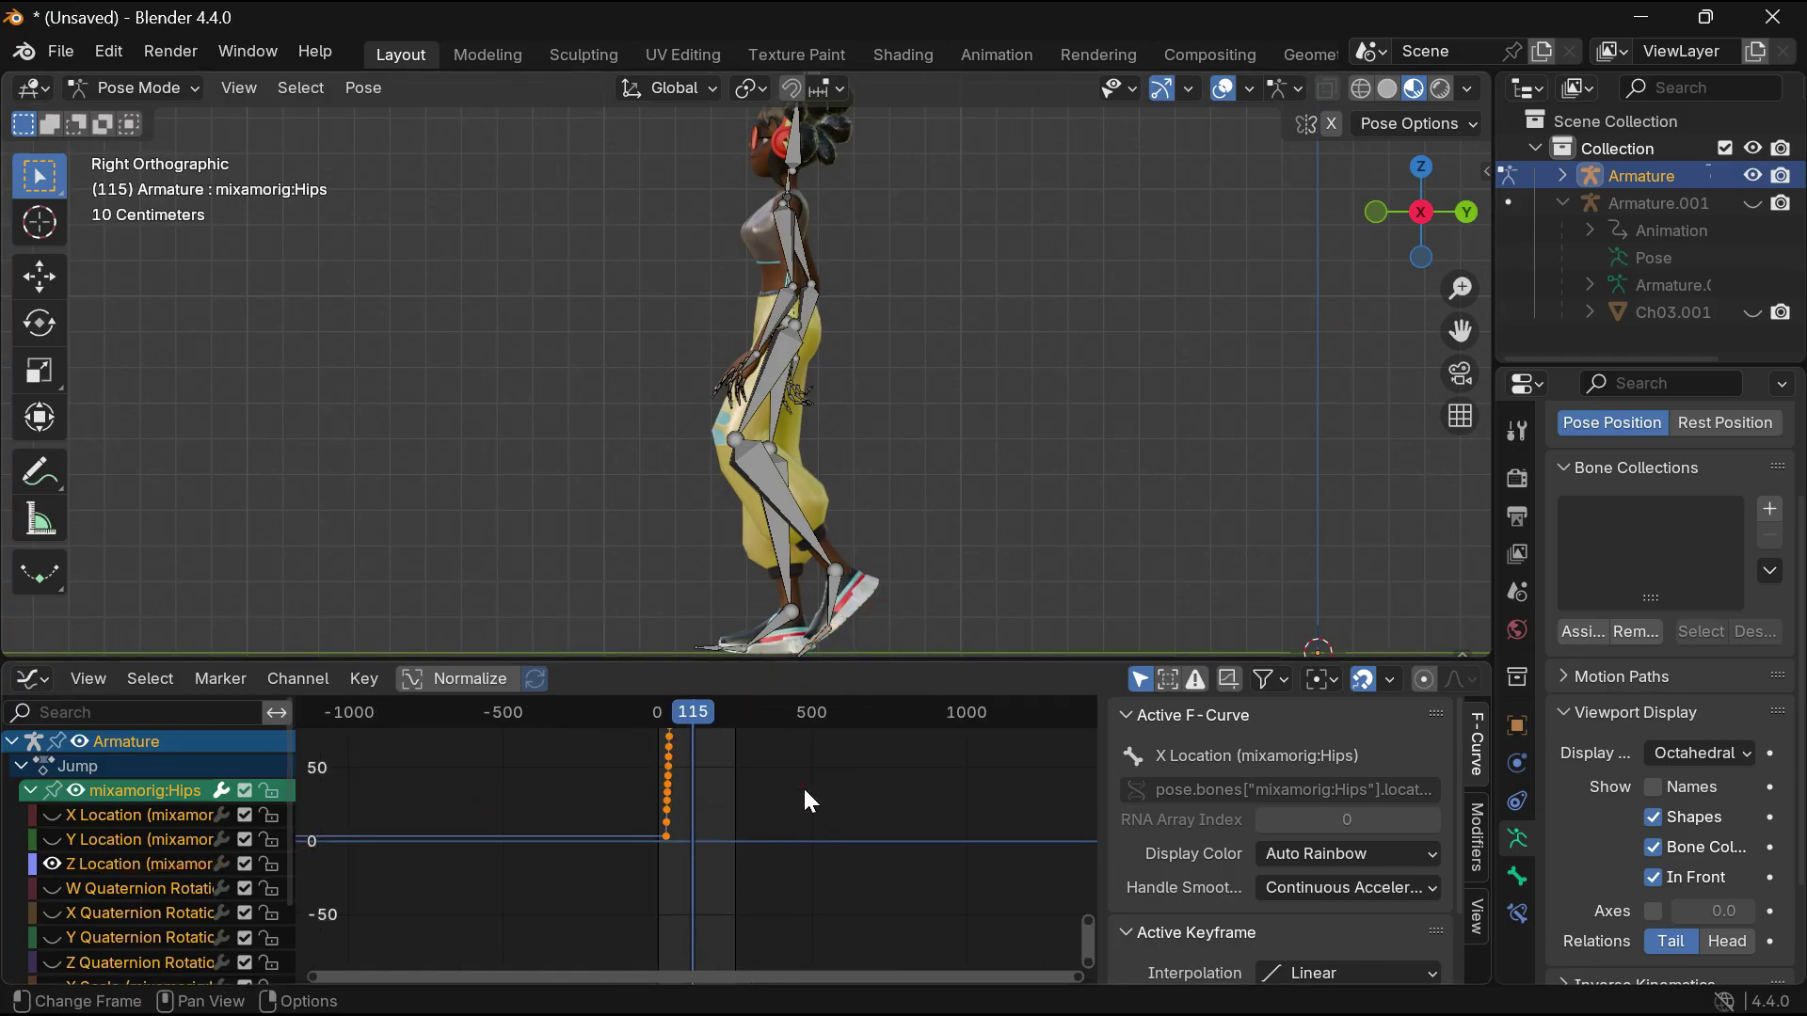
pyautogui.click(636, 711)
pyautogui.moveTo(636, 713); pyautogui.dragTo(674, 738)
# Go to frame 27, where the walking character's front foot lands.
pyautogui.scroll(-3, 869, 536)
pyautogui.scroll(-1, 869, 536)
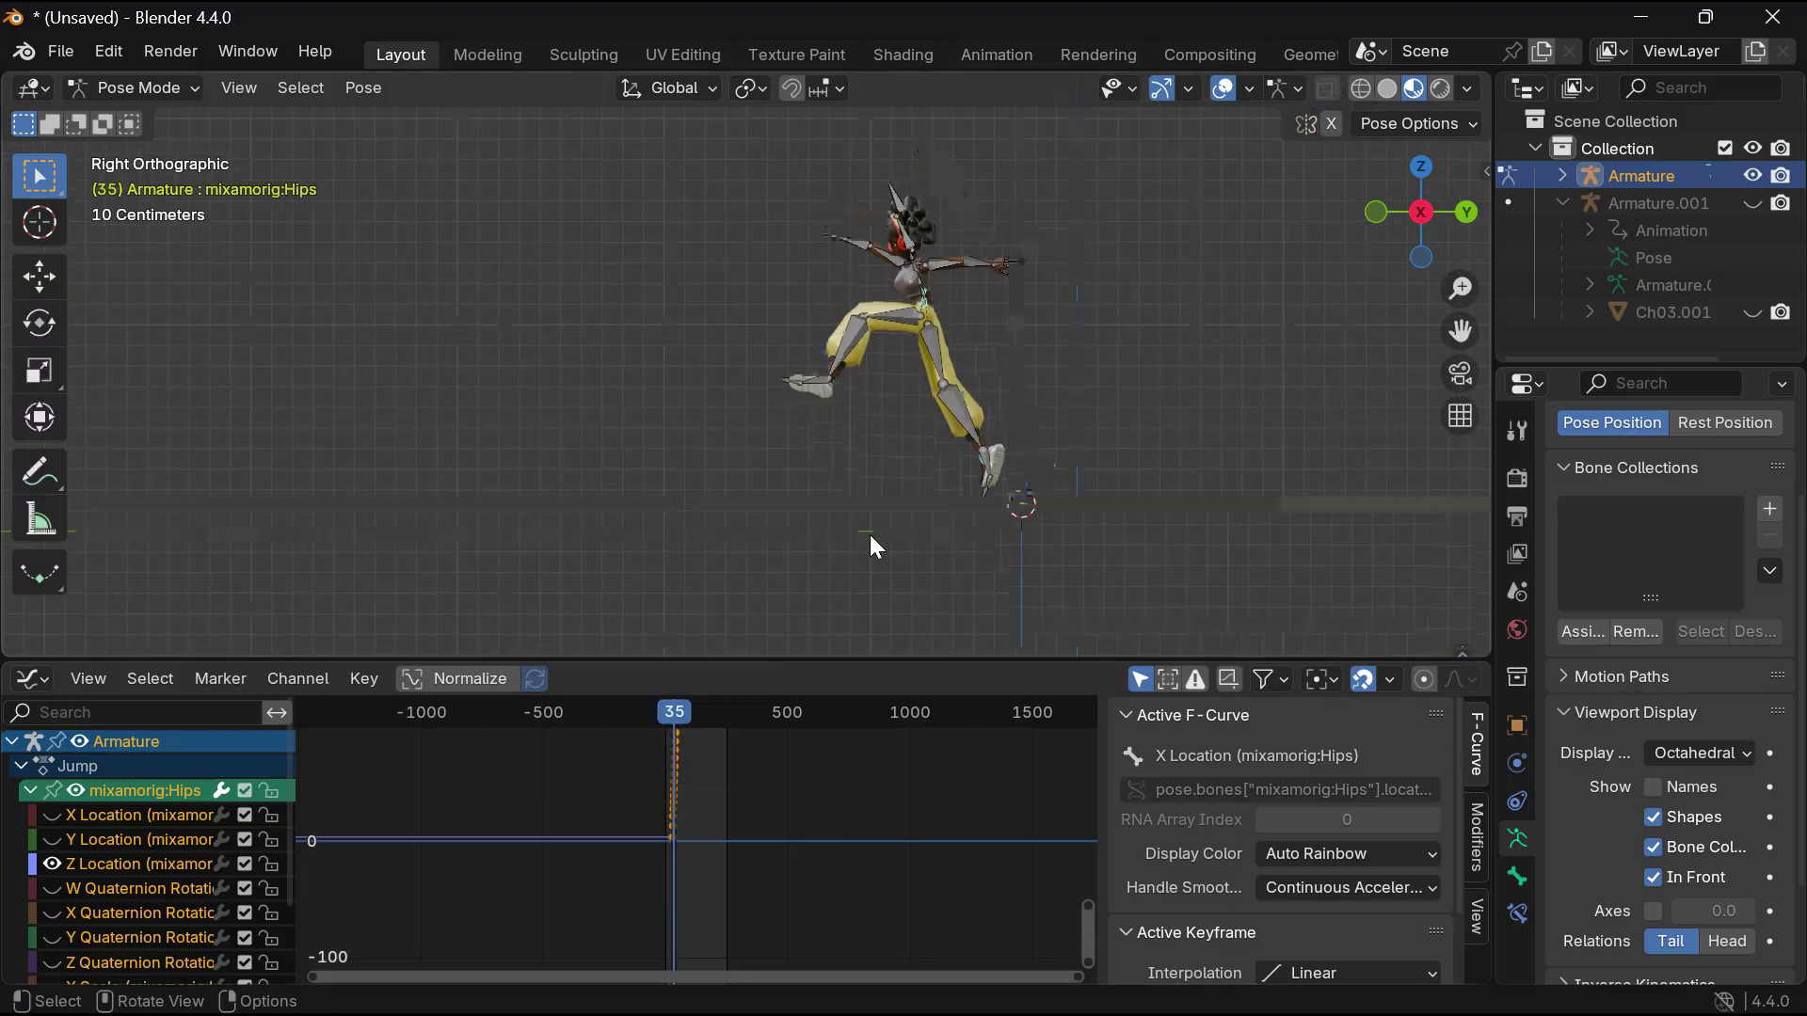
pyautogui.moveTo(675, 720); pyautogui.dragTo(672, 721)
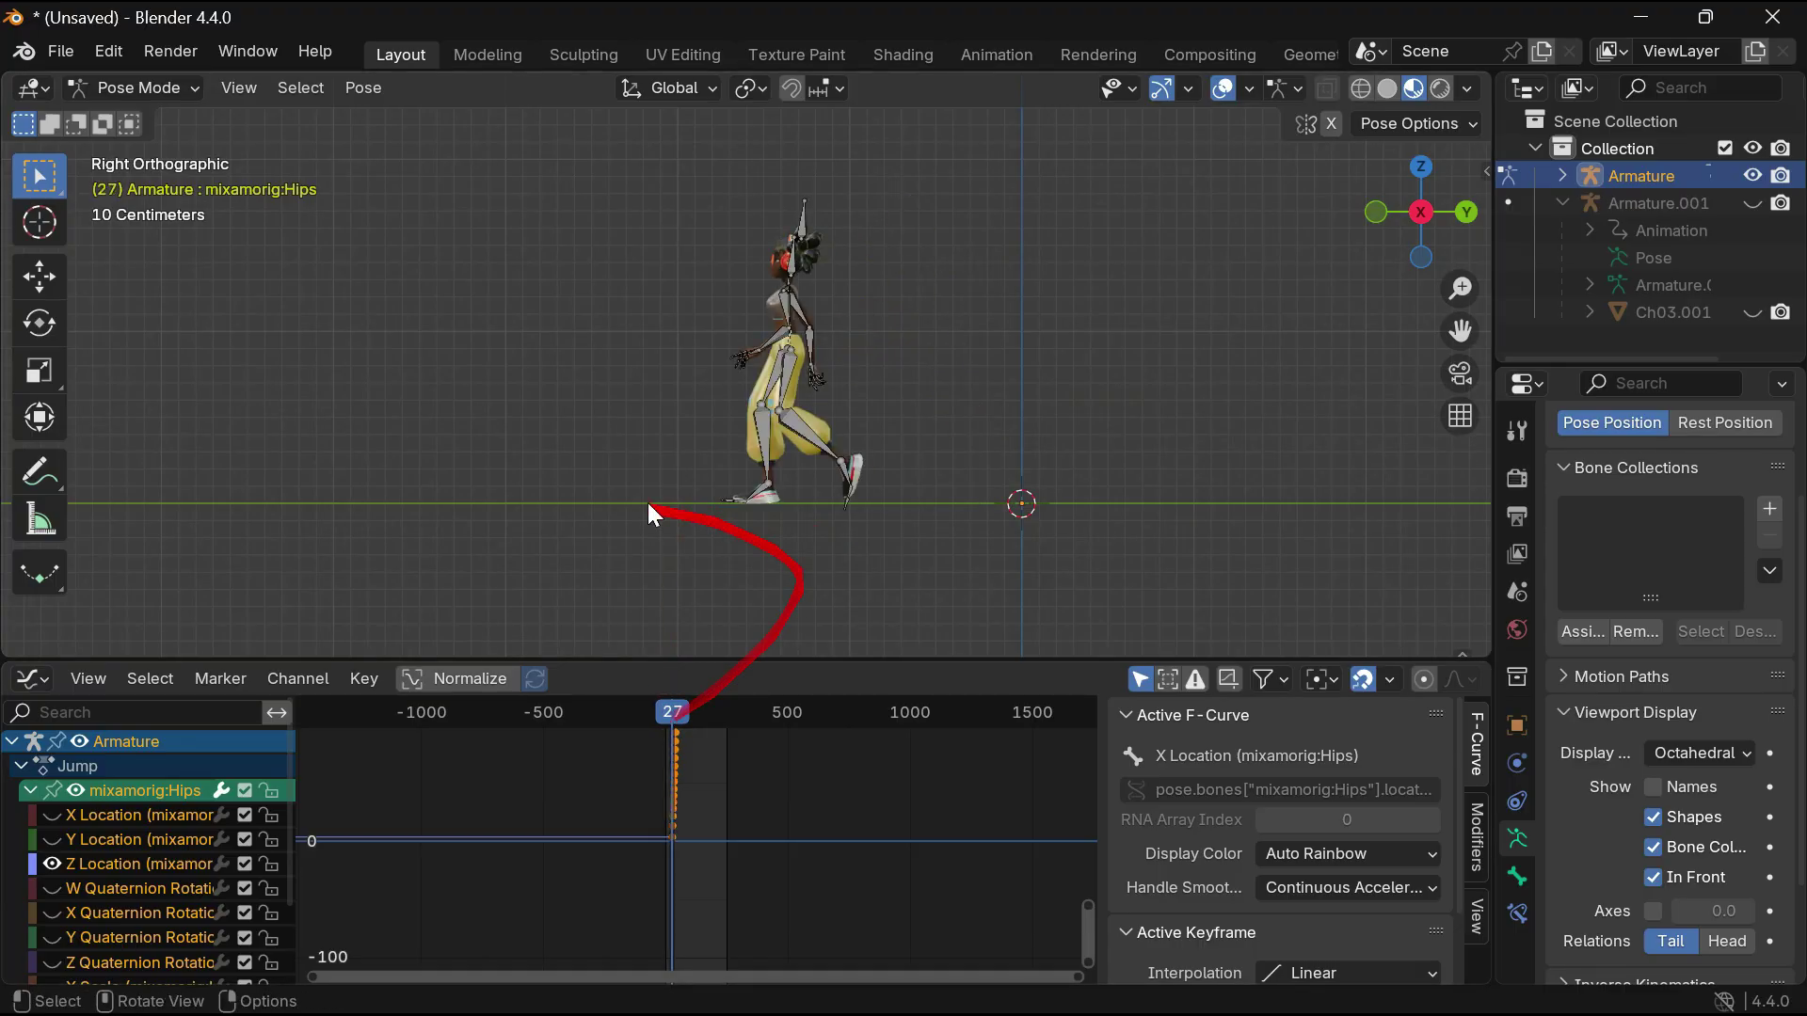
# Draw a vertical Annotate Line down from the front foot to mark the jump start.
pyautogui.click(69, 489)
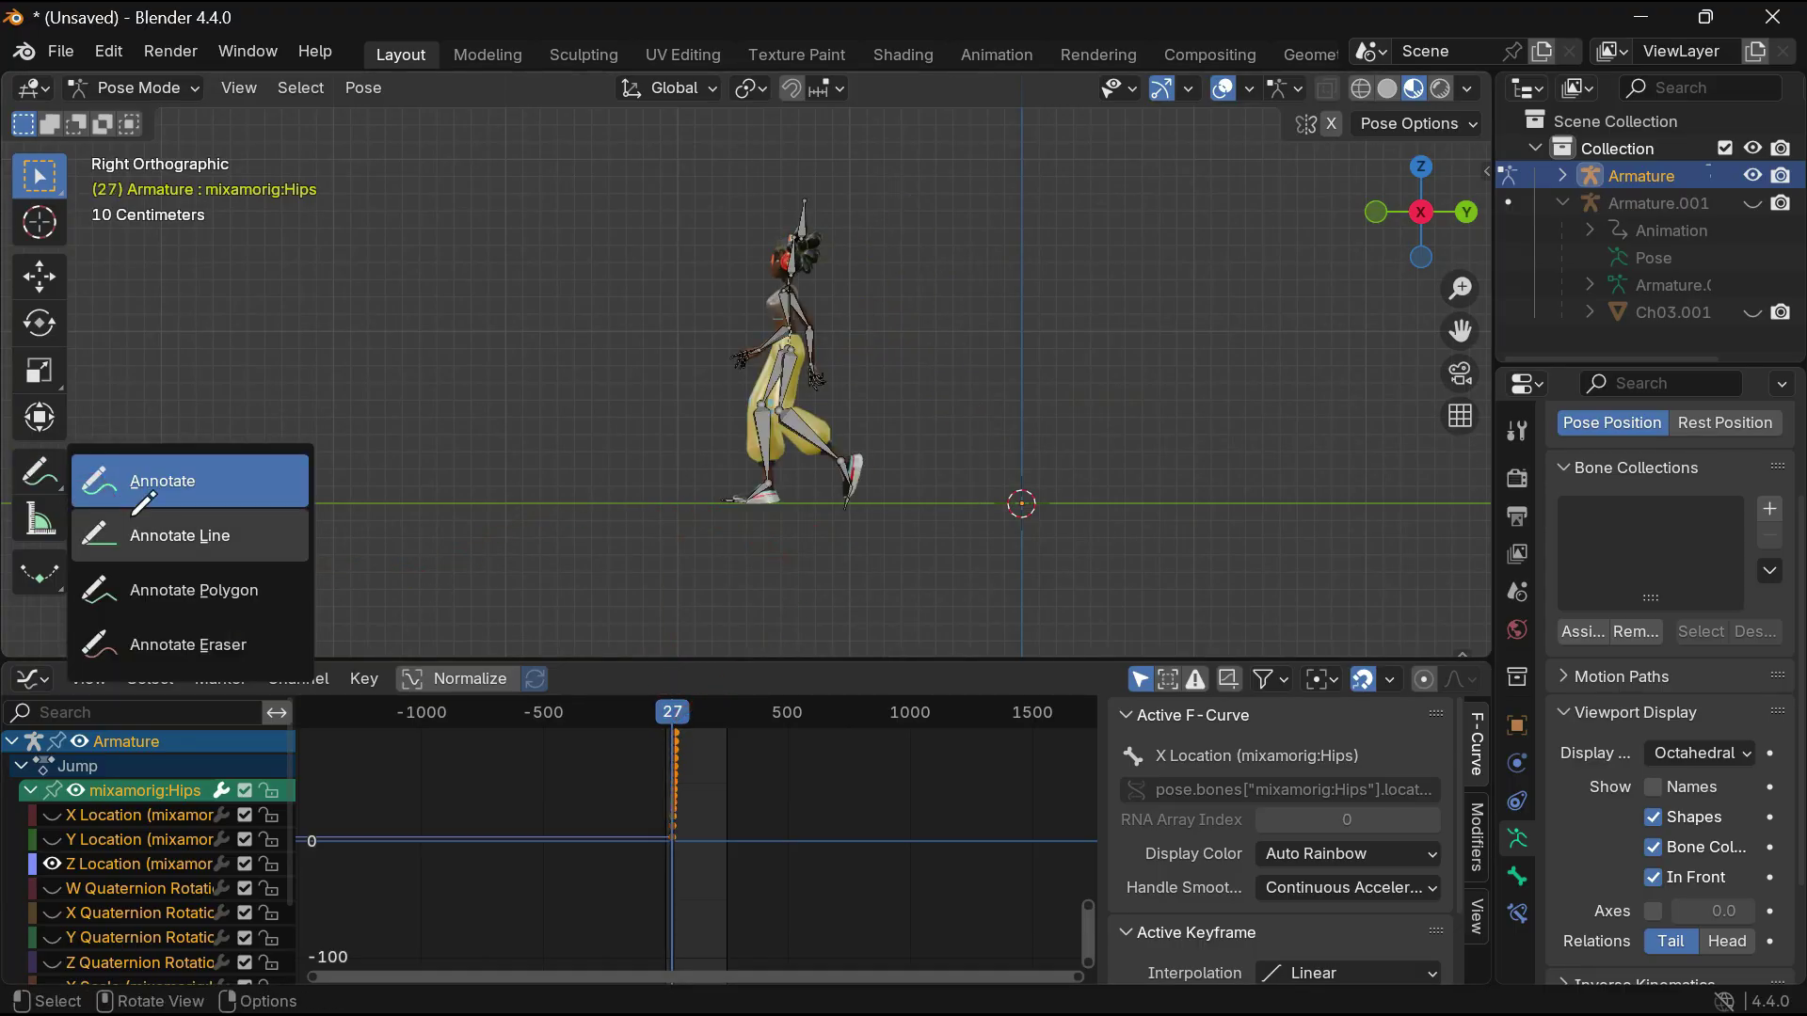
pyautogui.click(160, 528)
pyautogui.moveTo(136, 518); pyautogui.dragTo(619, 508)
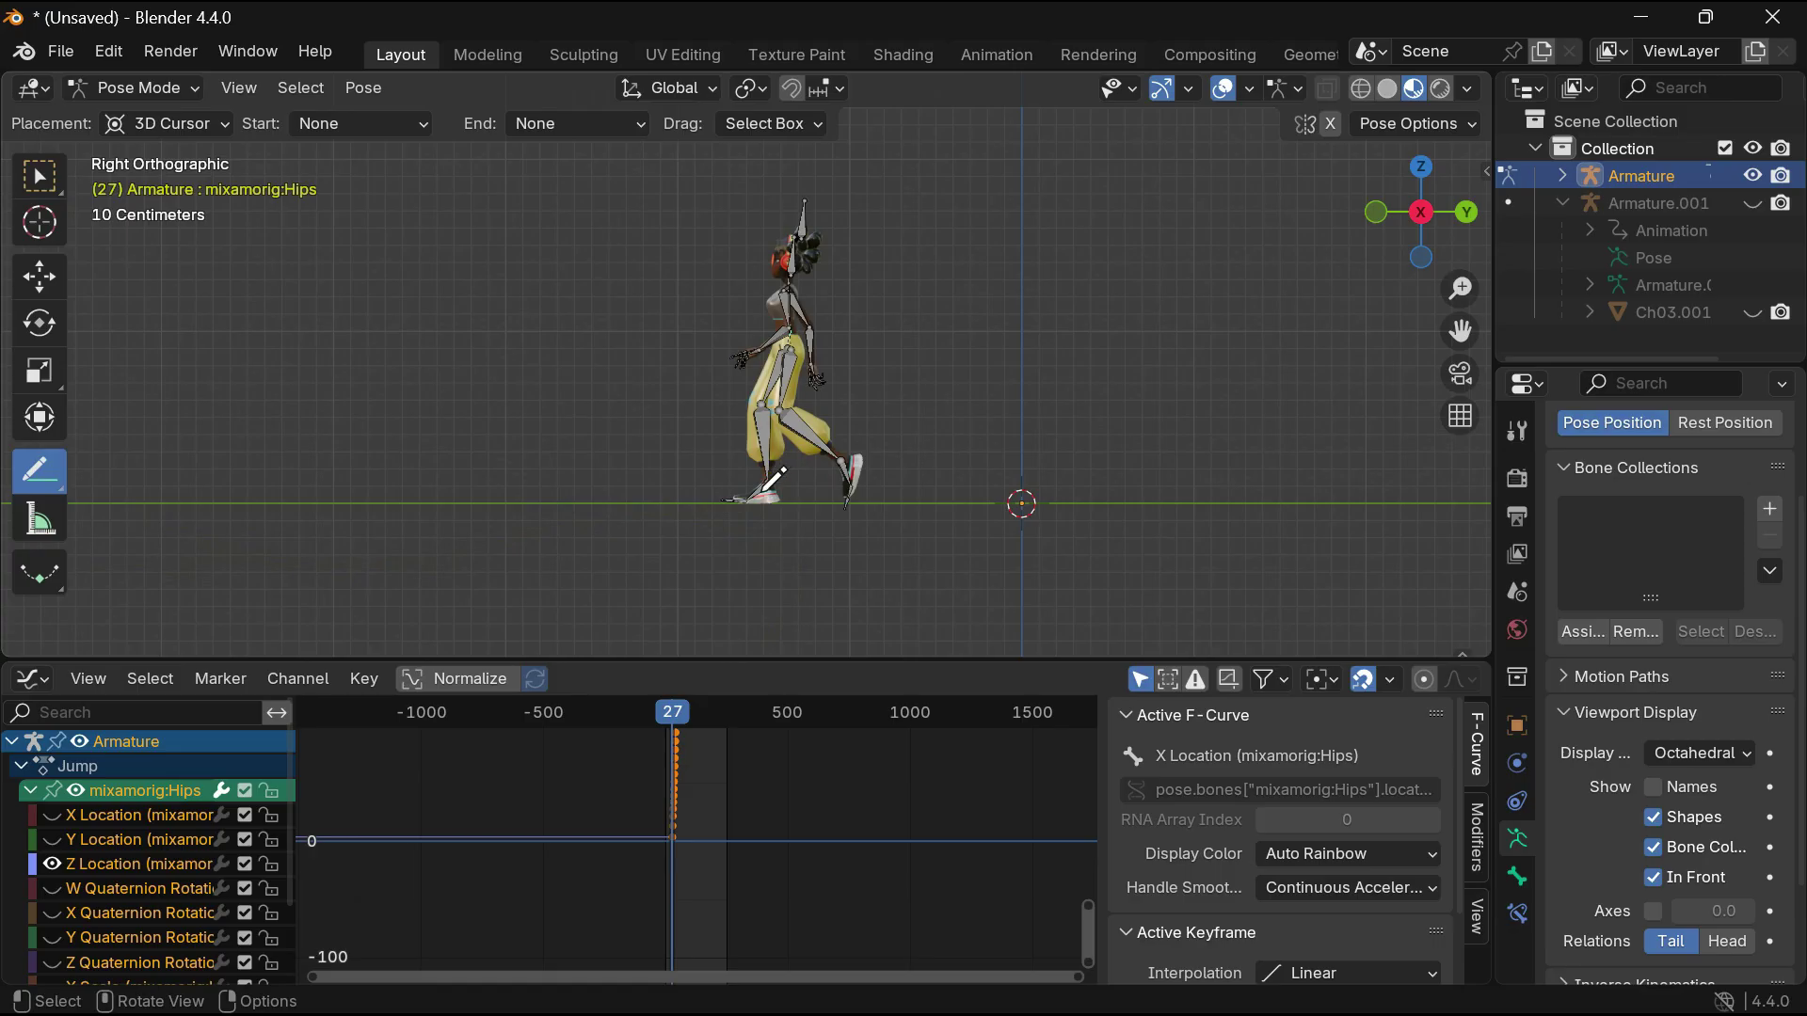
pyautogui.moveTo(763, 491); pyautogui.dragTo(750, 547)
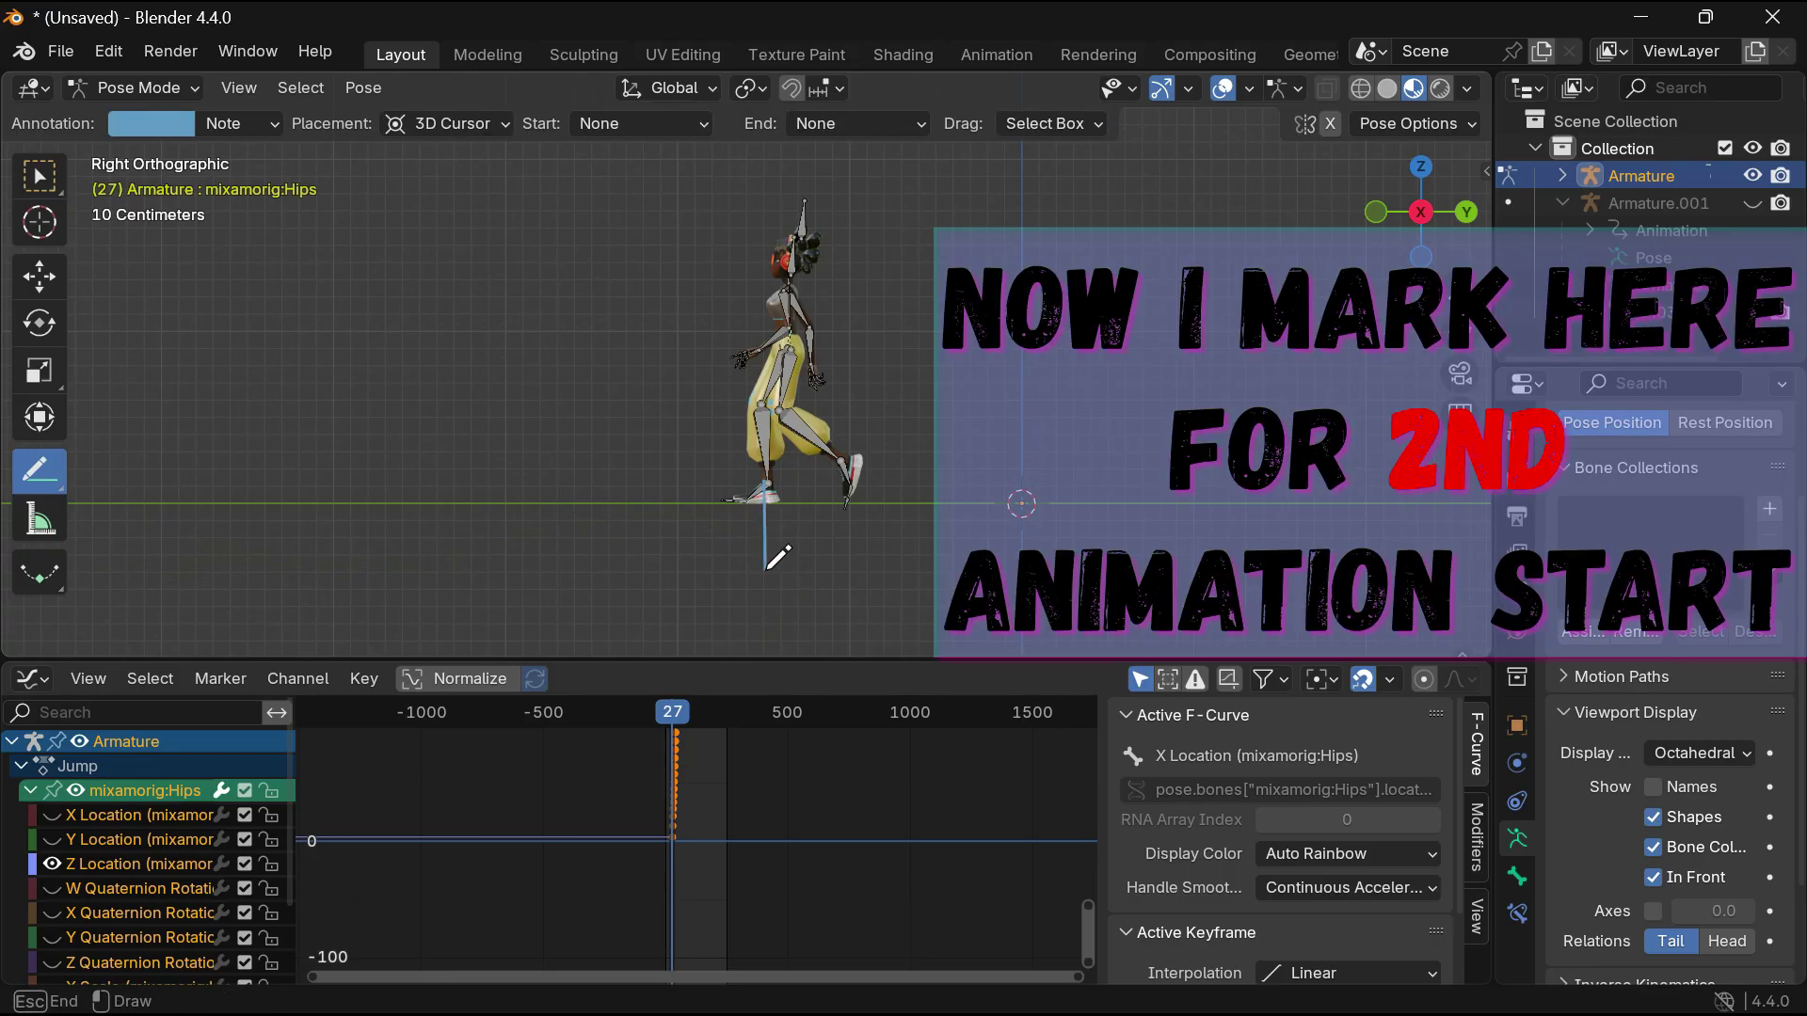
pyautogui.moveTo(766, 570); pyautogui.dragTo(765, 571)
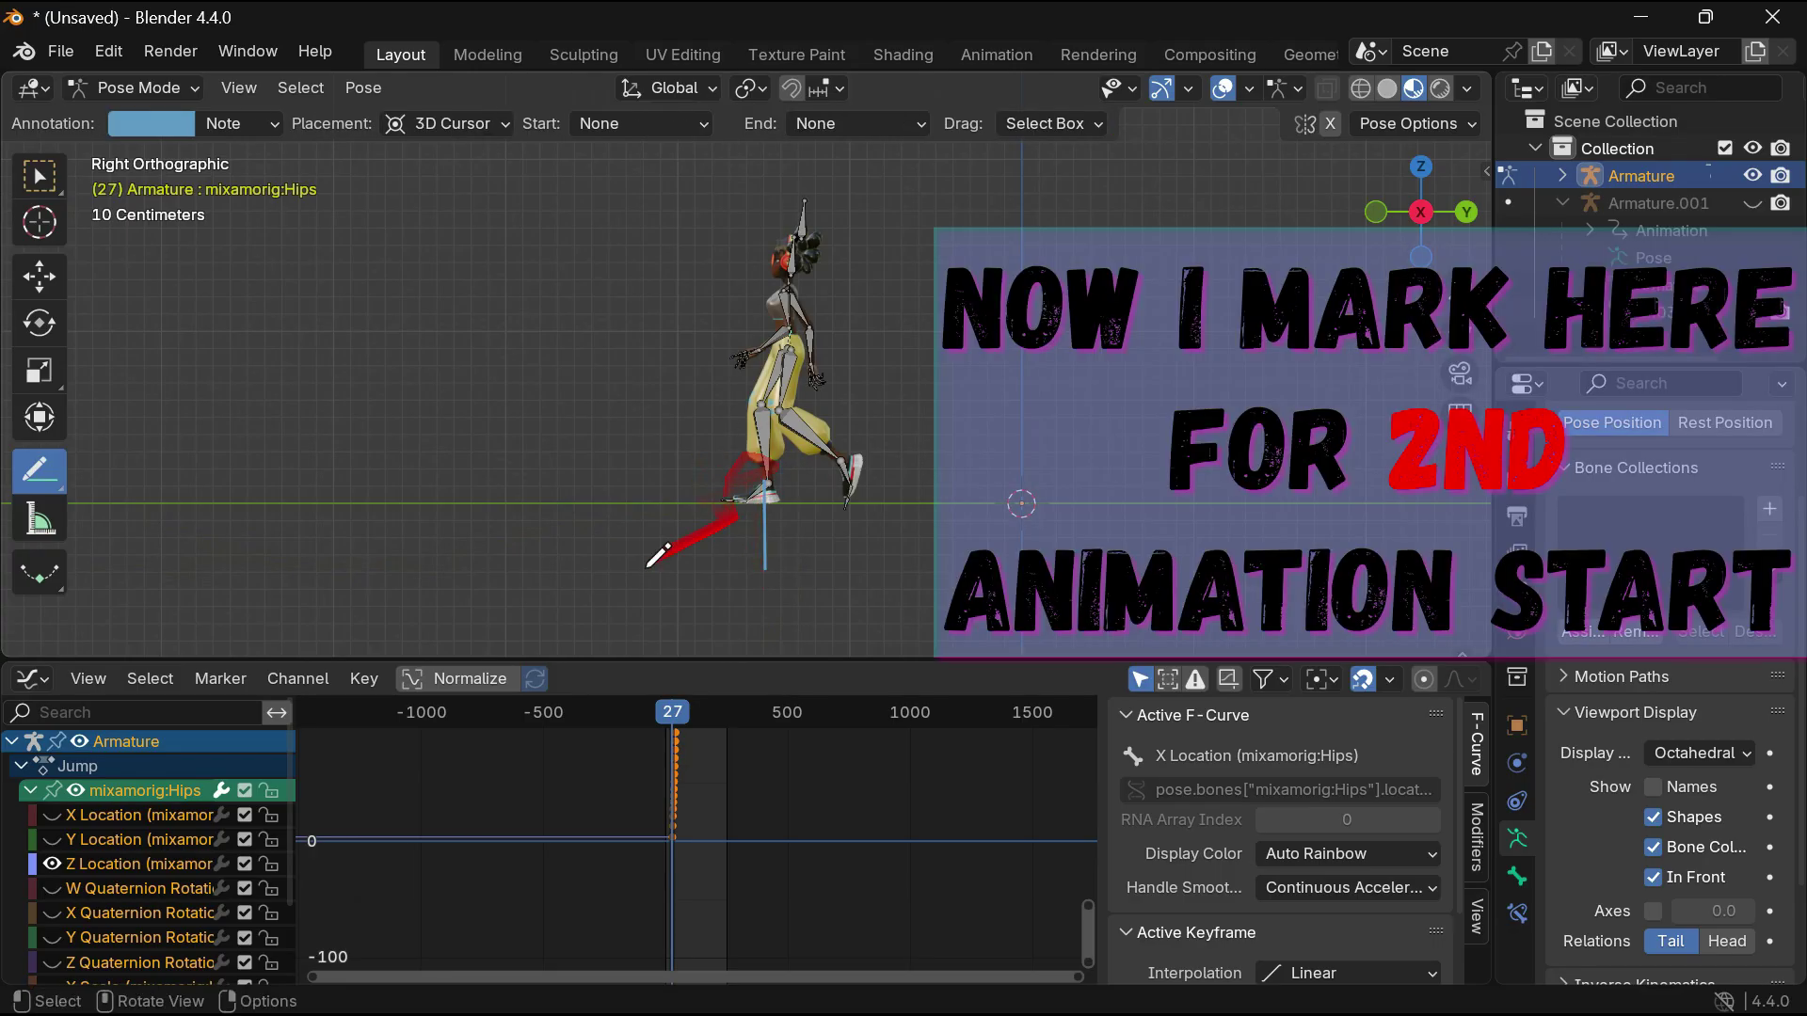
# Scrub forward to preview the jump pose around frame 35.
pyautogui.moveTo(664, 717); pyautogui.dragTo(675, 728)
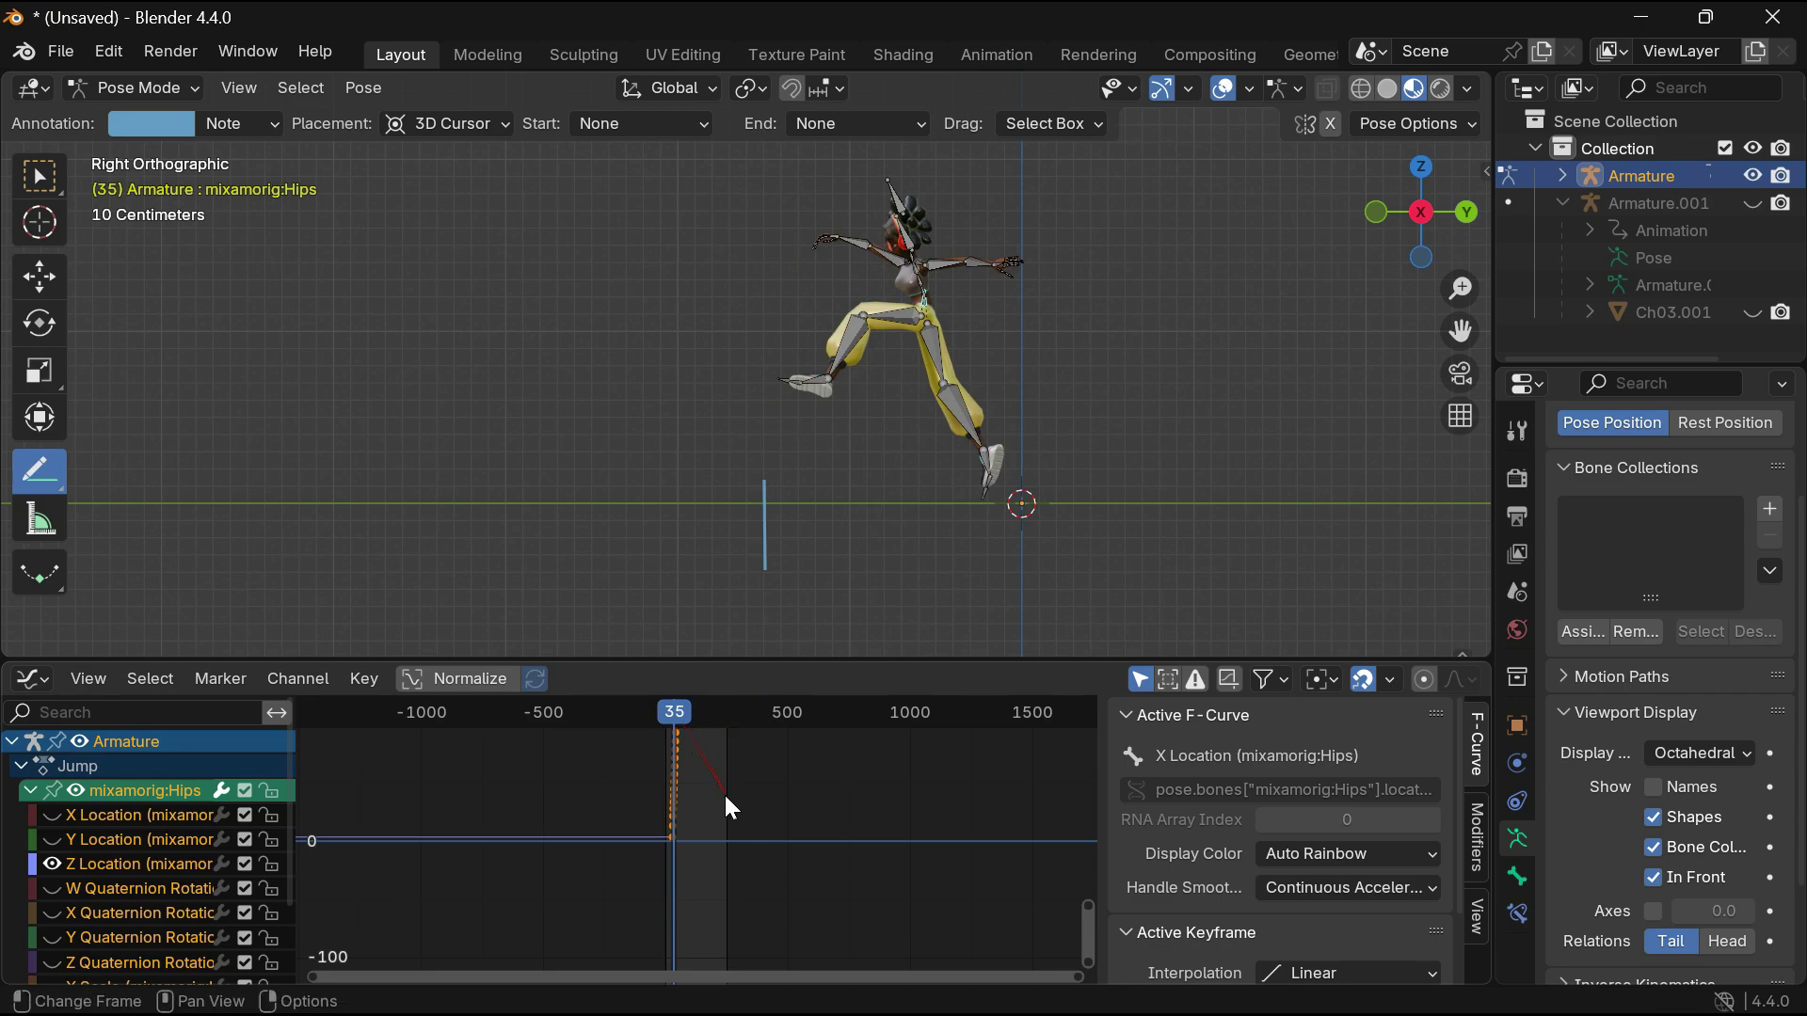
pyautogui.scroll(2, 731, 792)
pyautogui.scroll(2, 732, 792)
pyautogui.scroll(2, 731, 792)
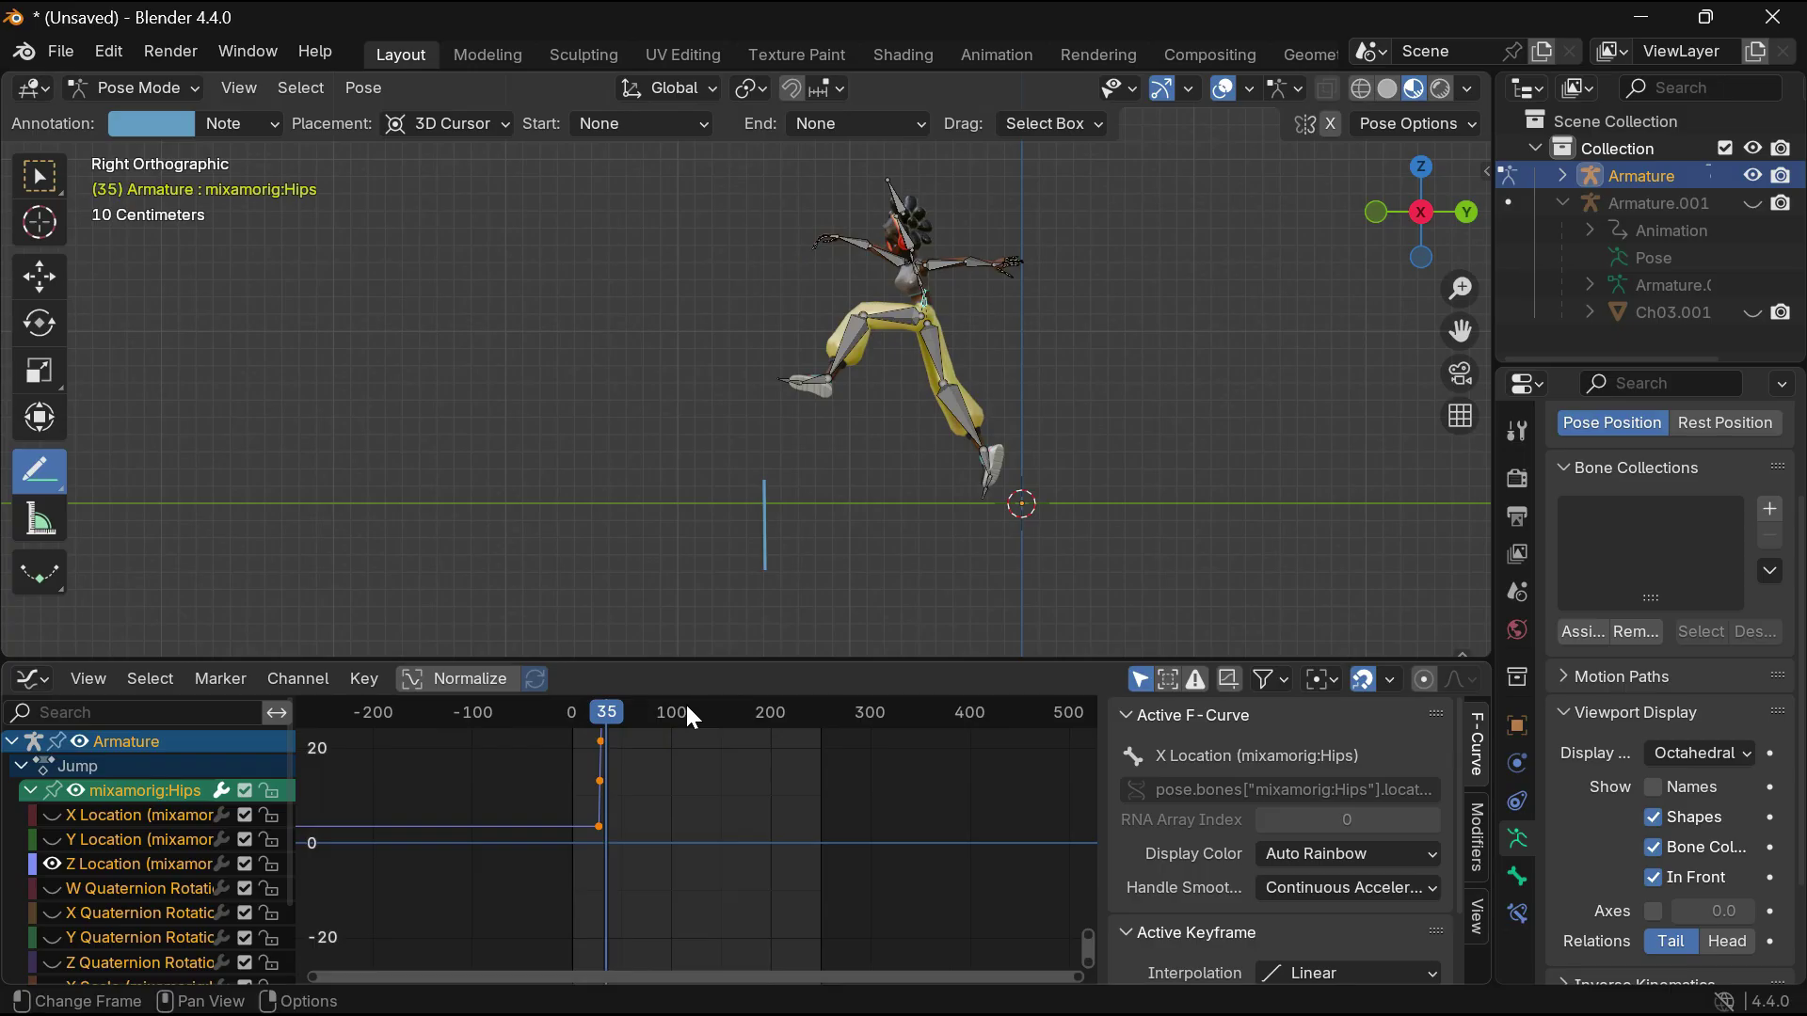
# Zoom out the Graph Editor and move the Jump keyframes 27 frames earlier to the mark.
pyautogui.moveTo(612, 715); pyautogui.dragTo(602, 721)
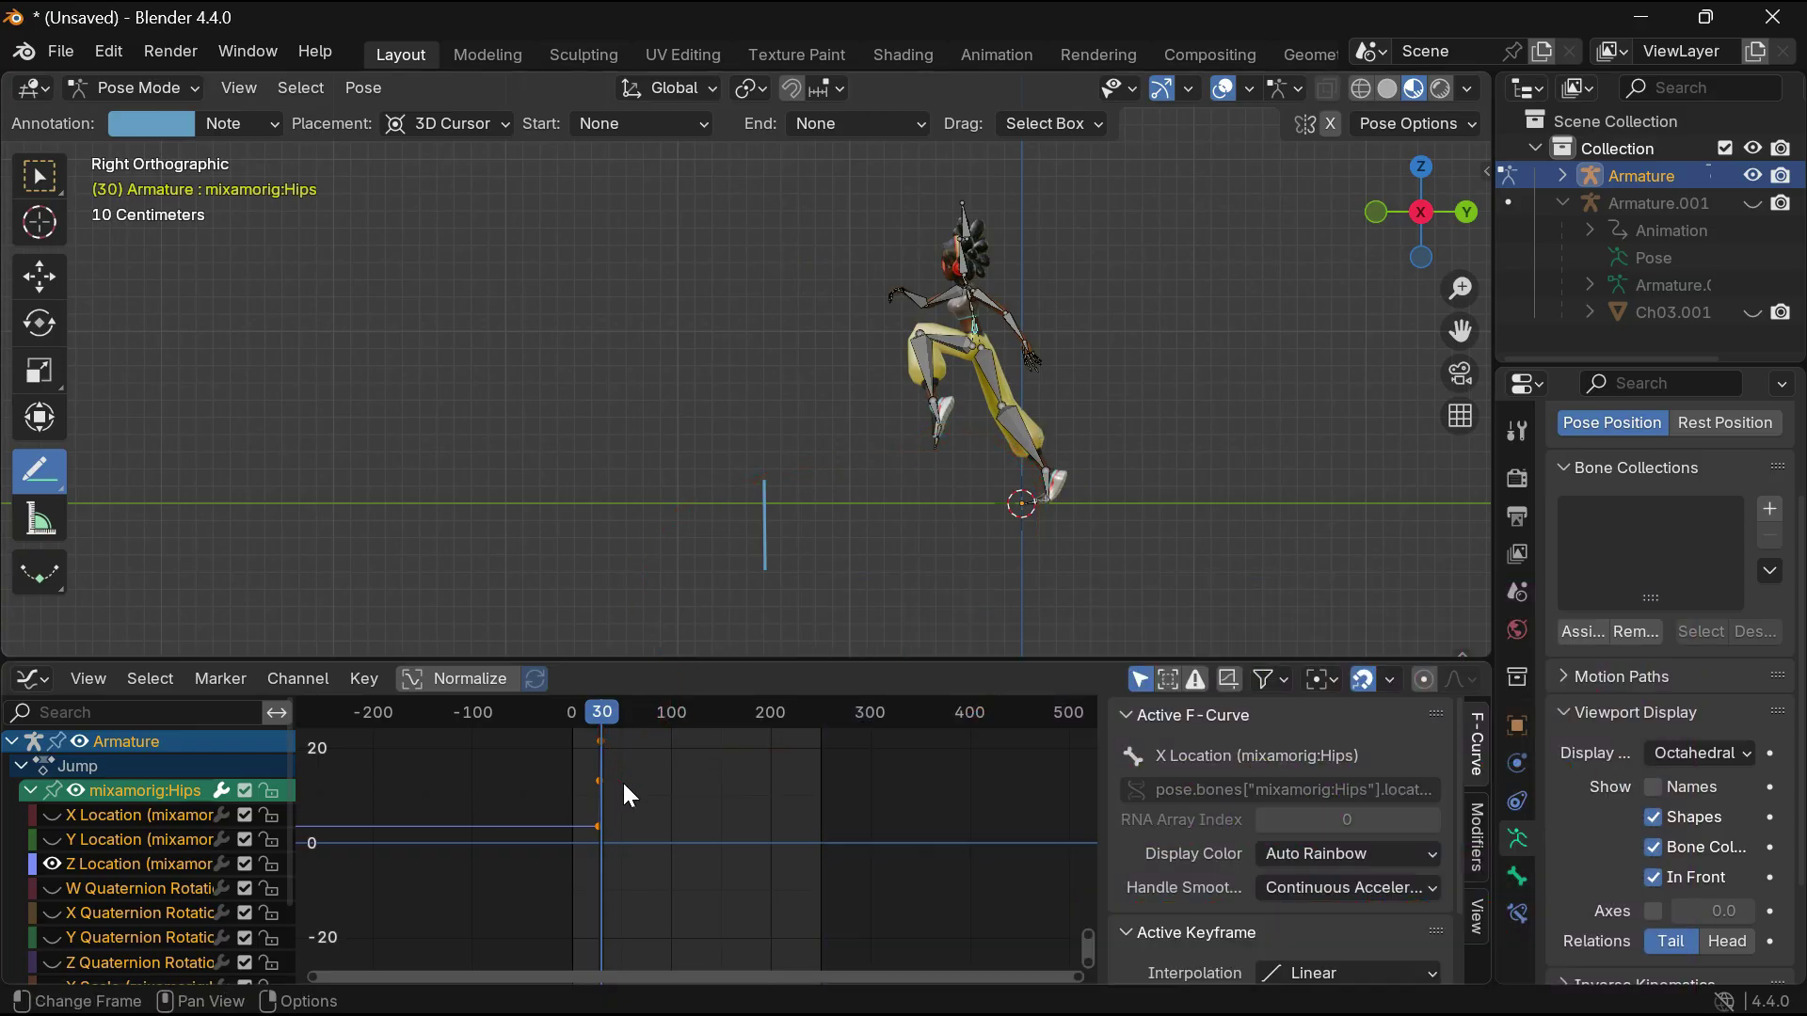
pyautogui.scroll(-2, 623, 788)
pyautogui.scroll(-2, 623, 789)
pyautogui.scroll(-2, 623, 791)
pyautogui.scroll(-3, 623, 791)
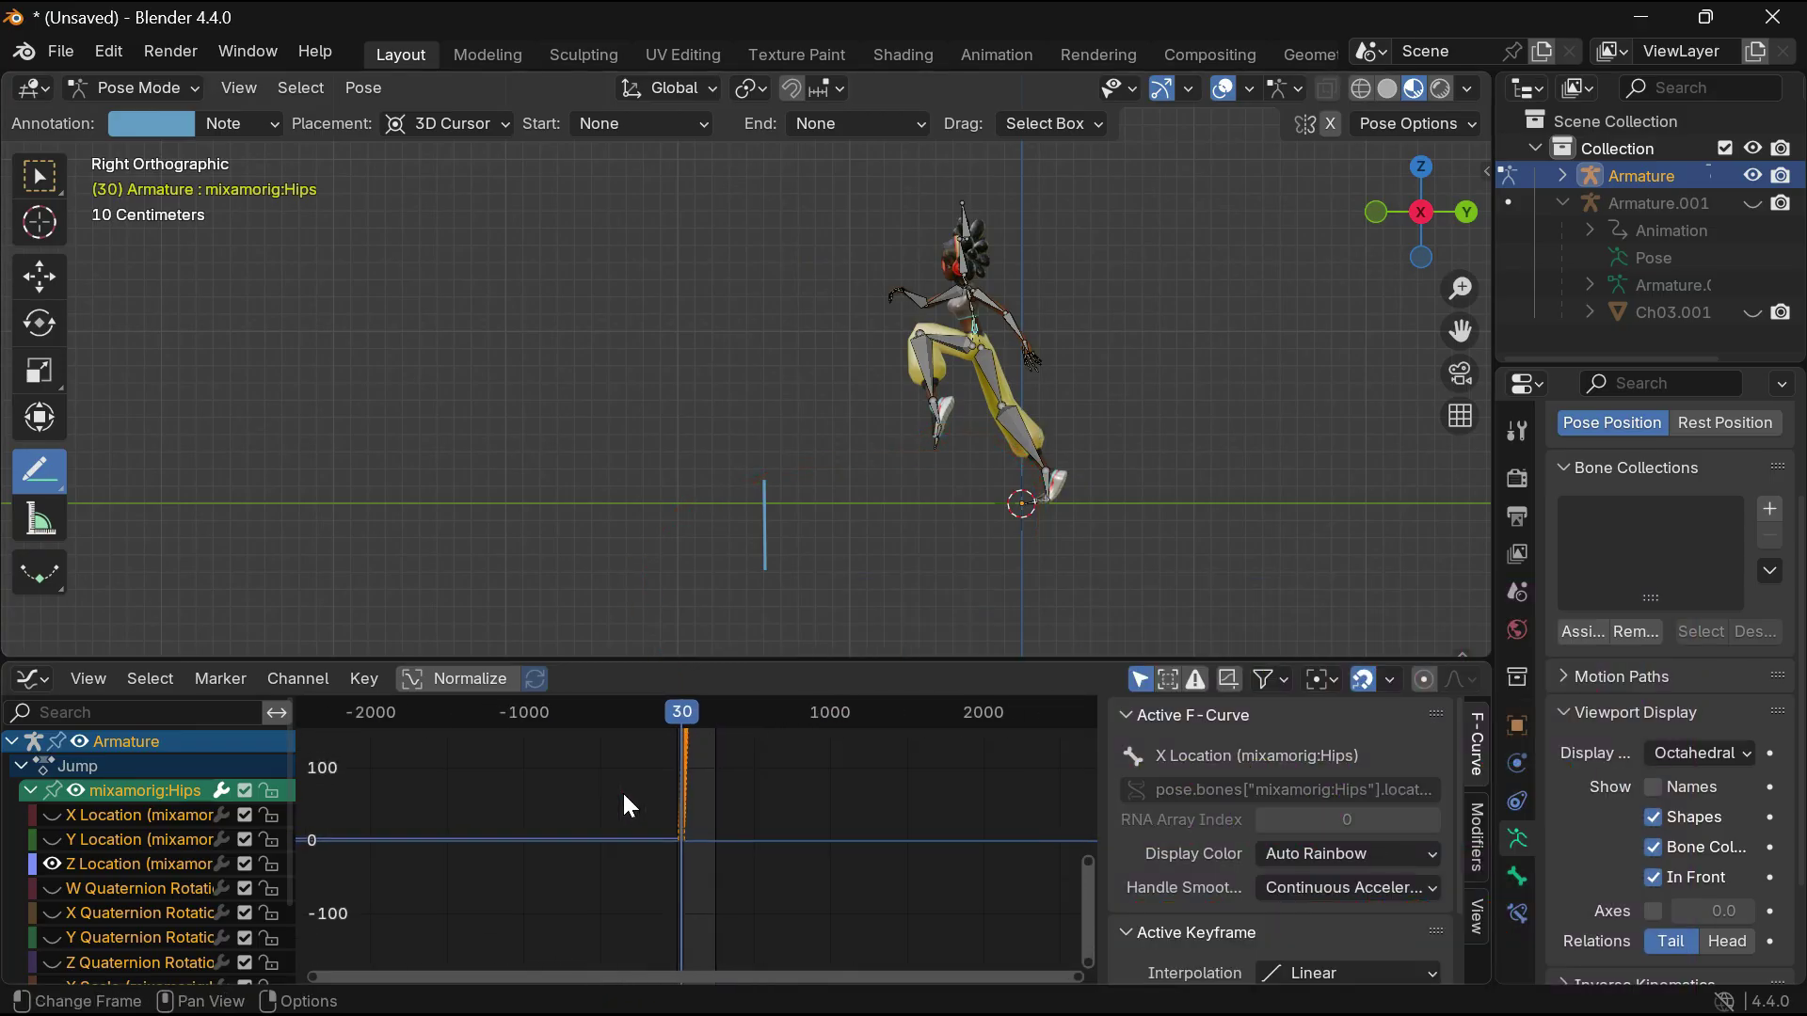
pyautogui.scroll(-2, 623, 790)
pyautogui.scroll(-2, 761, 807)
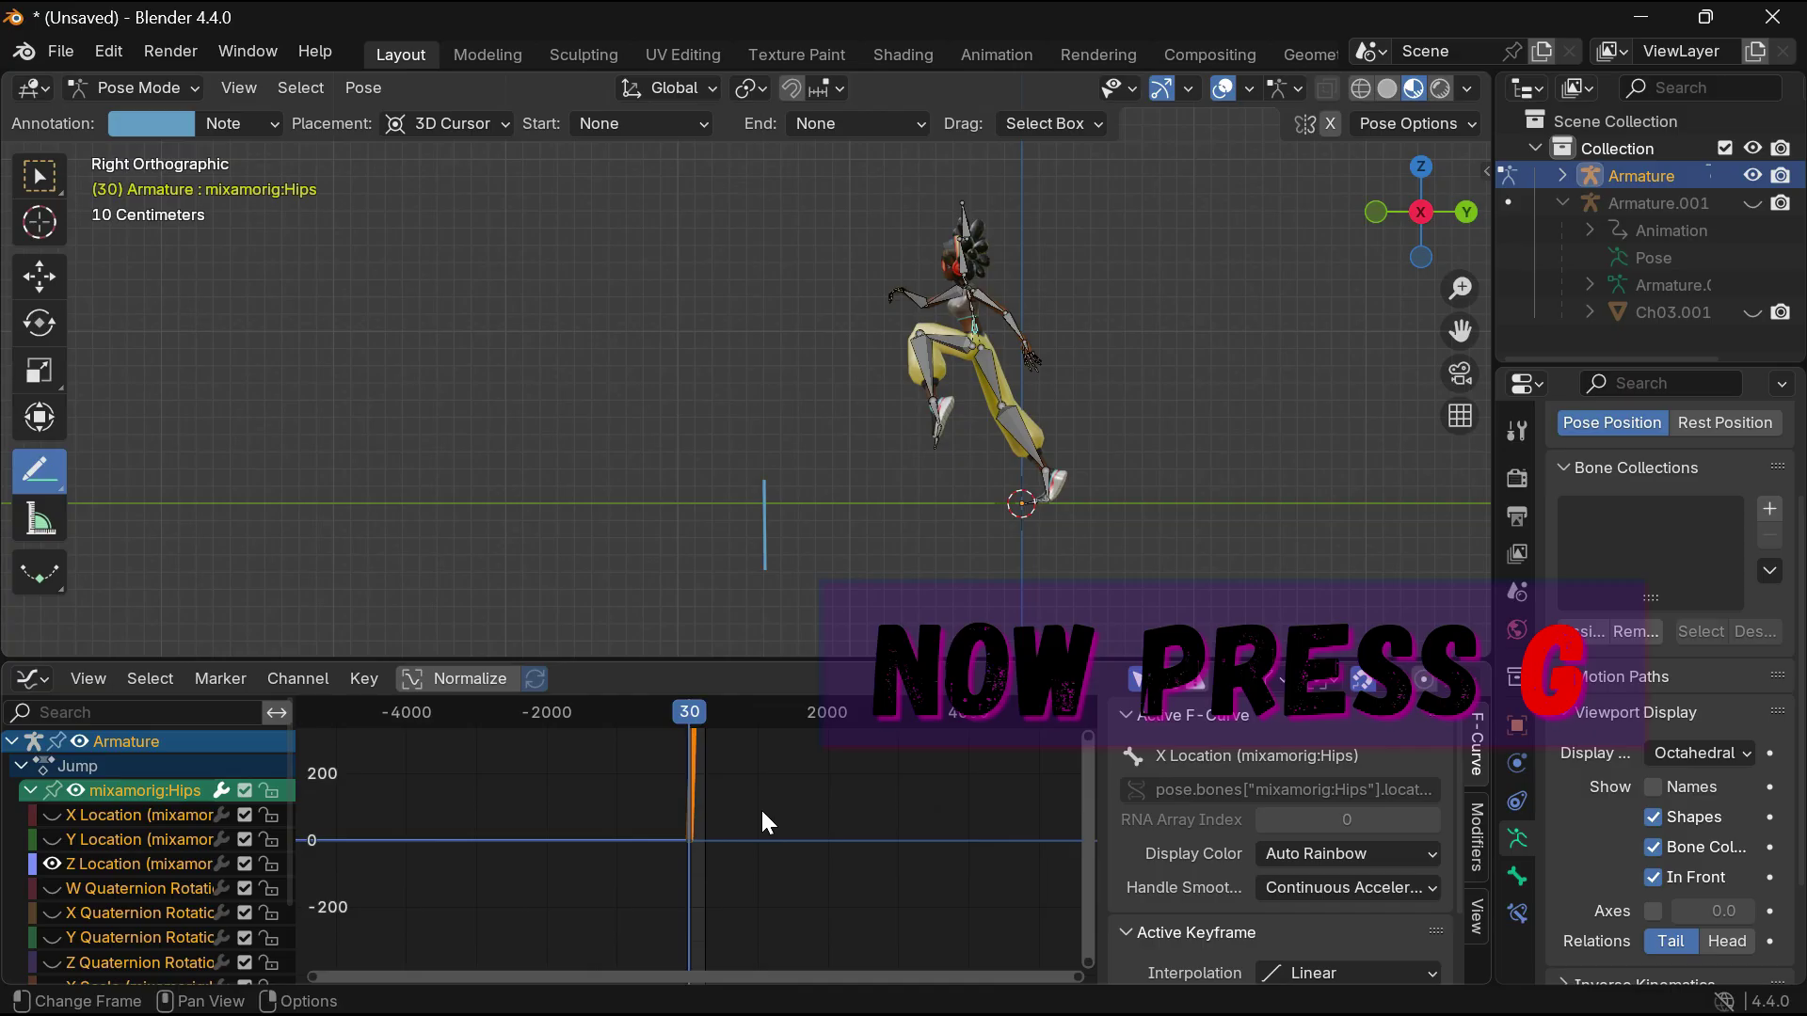
pyautogui.press('g')
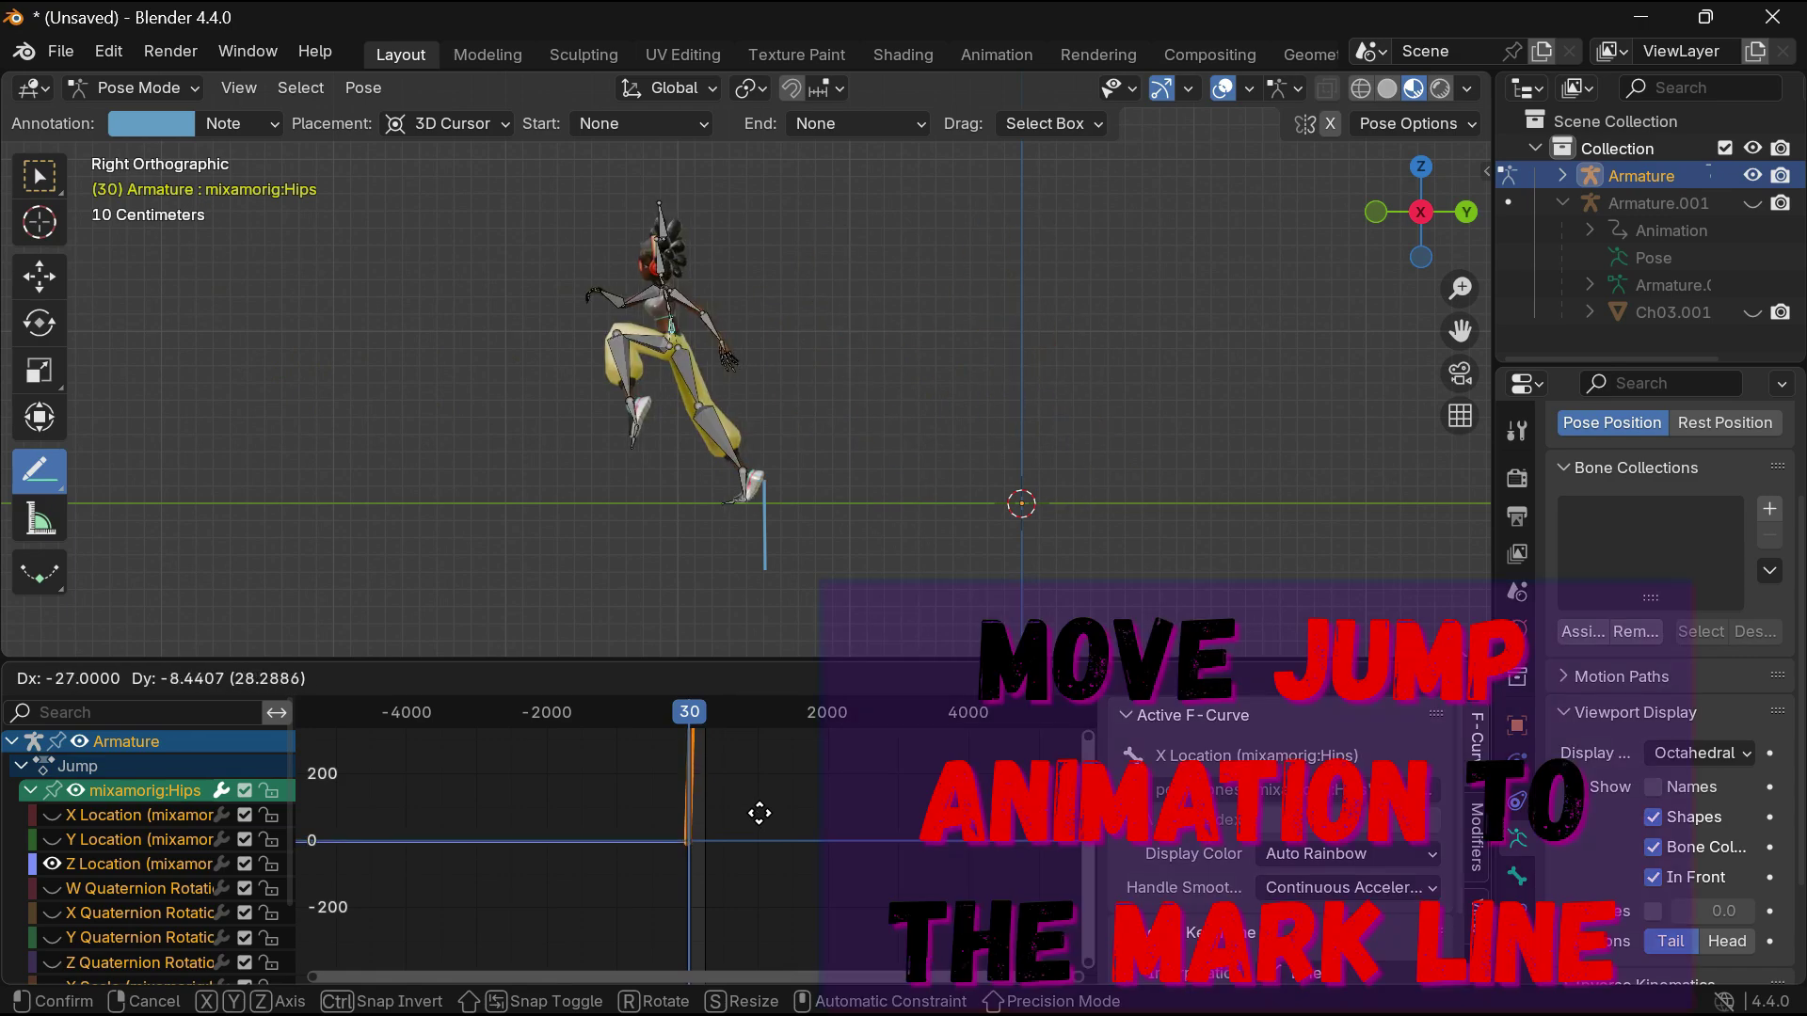
pyautogui.click(758, 815)
pyautogui.press('space')
# Play the animation from an earlier frame to check the jump timing, stopping at frame 53.
pyautogui.click(617, 709)
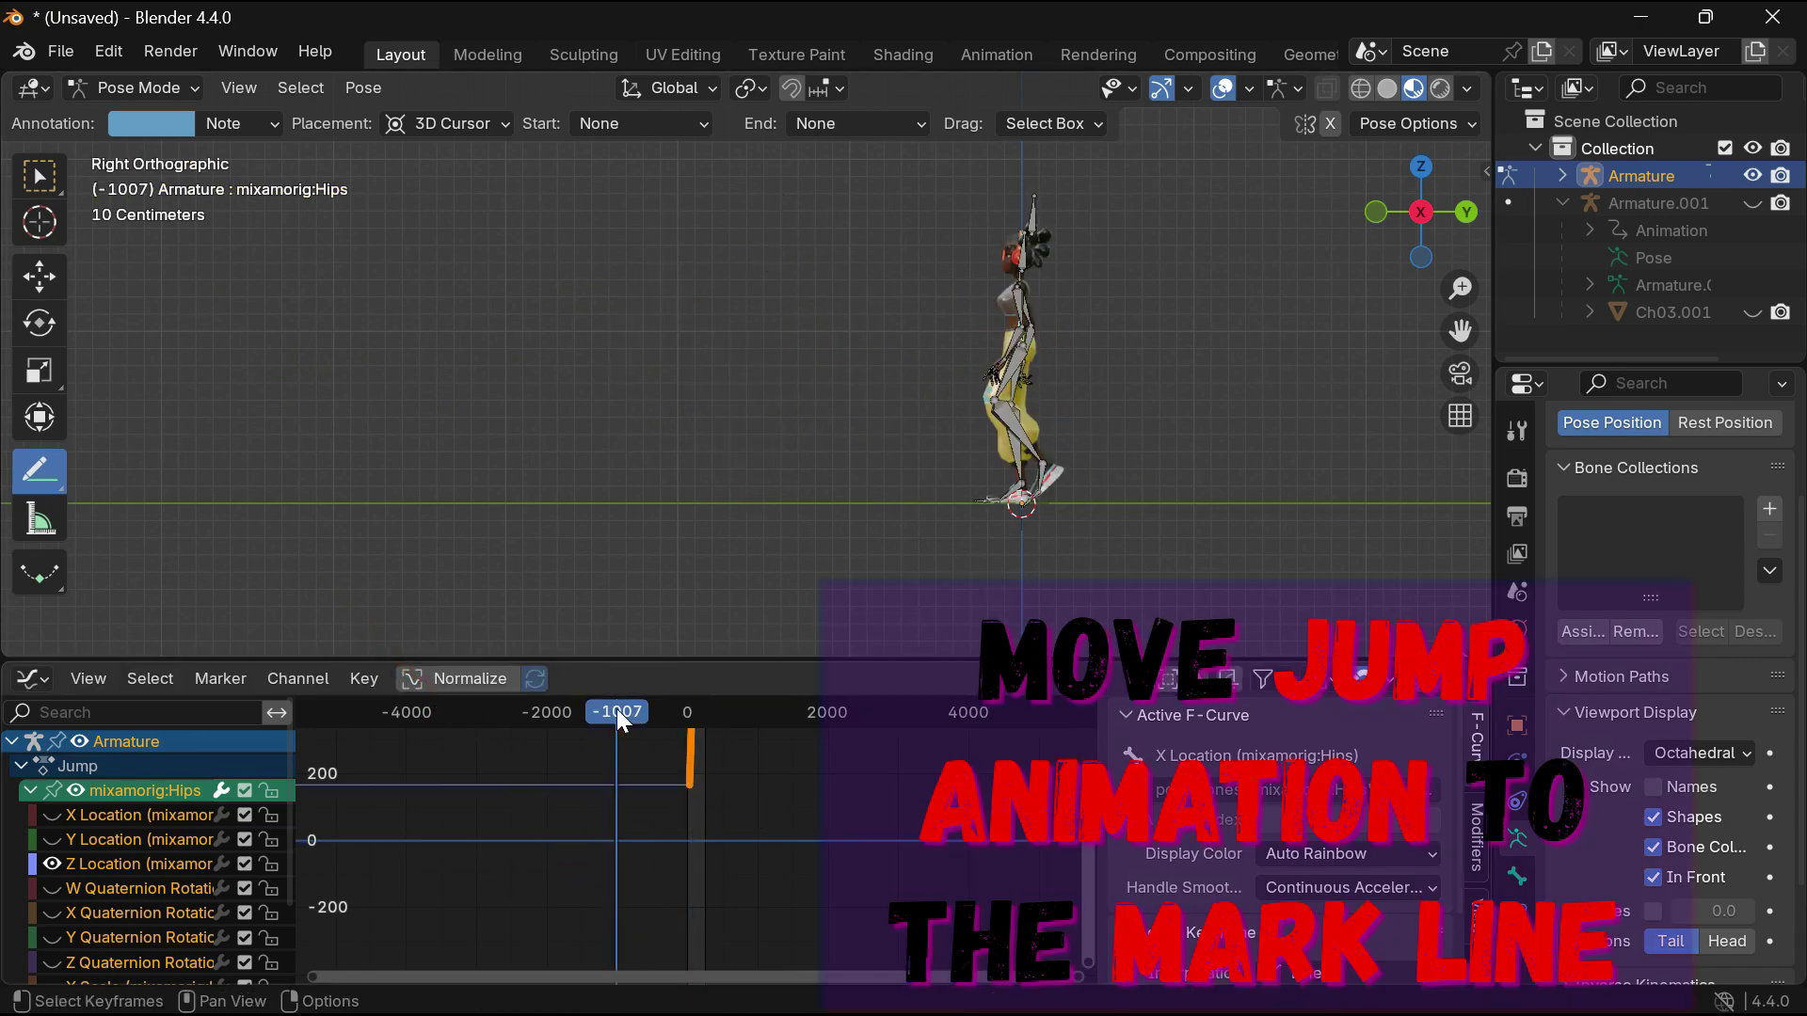
pyautogui.press('space')
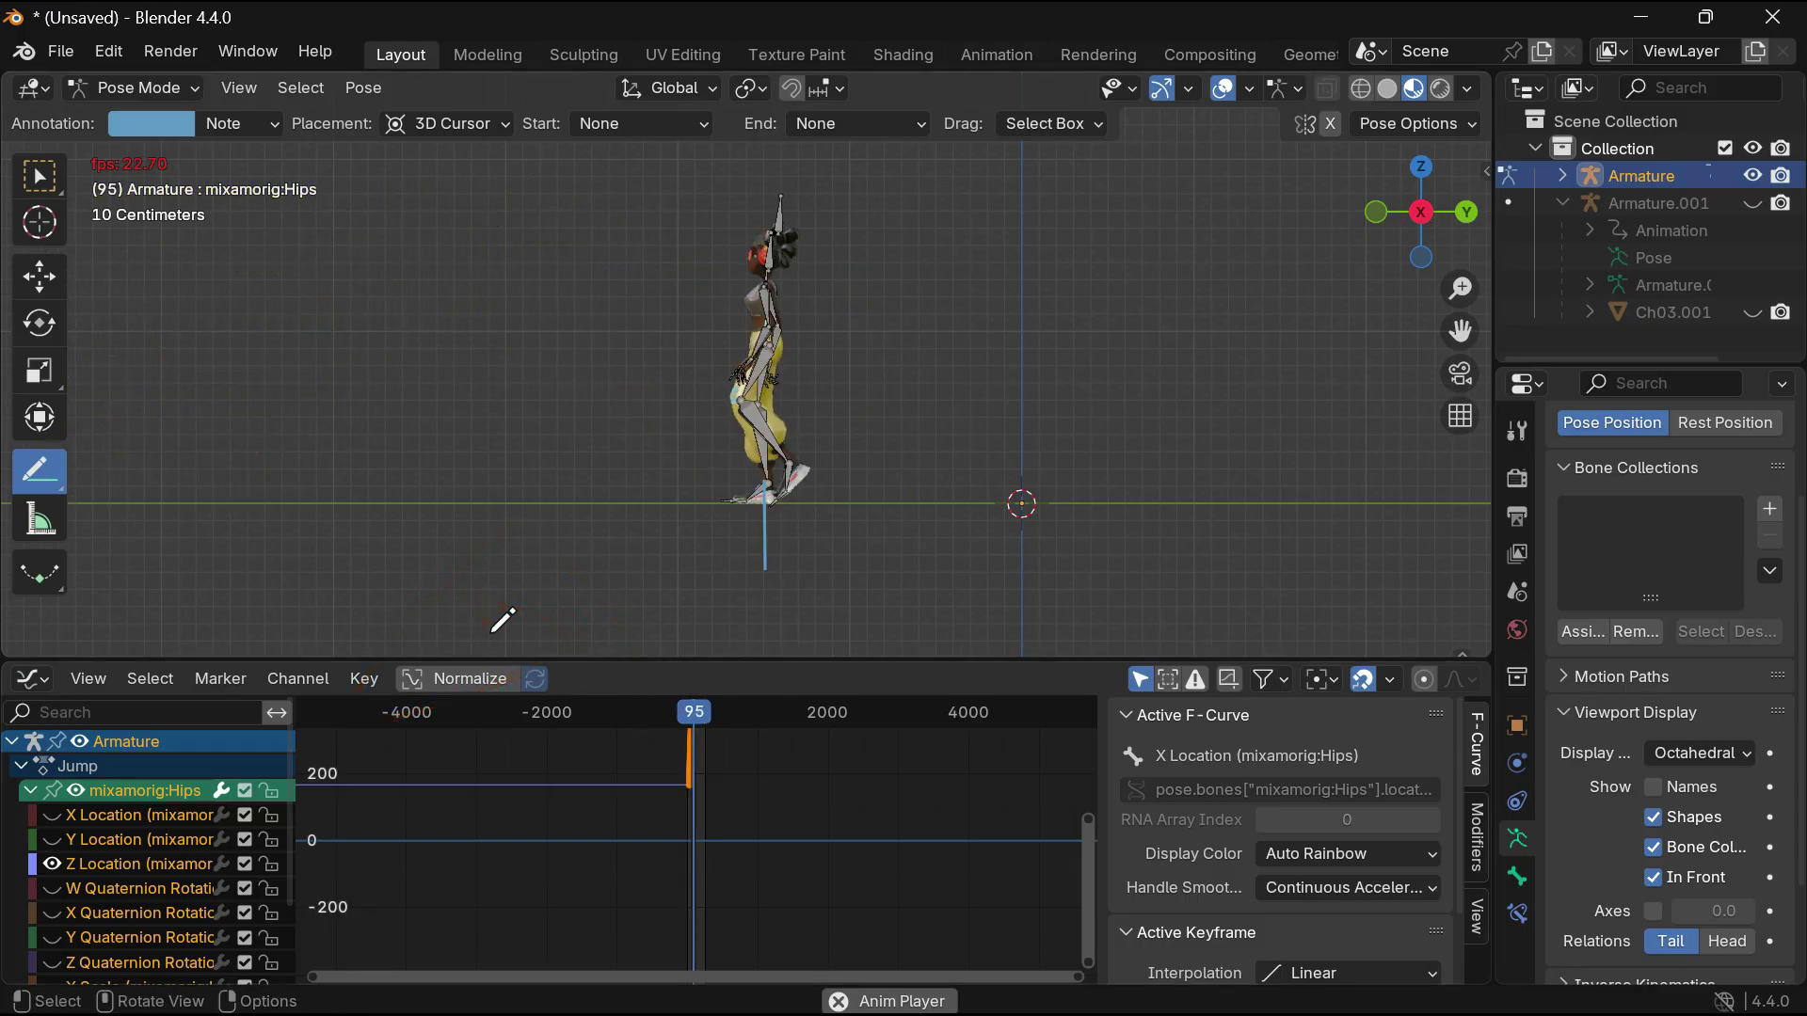
pyautogui.scroll(-3, 788, 590)
pyautogui.scroll(-2, 789, 590)
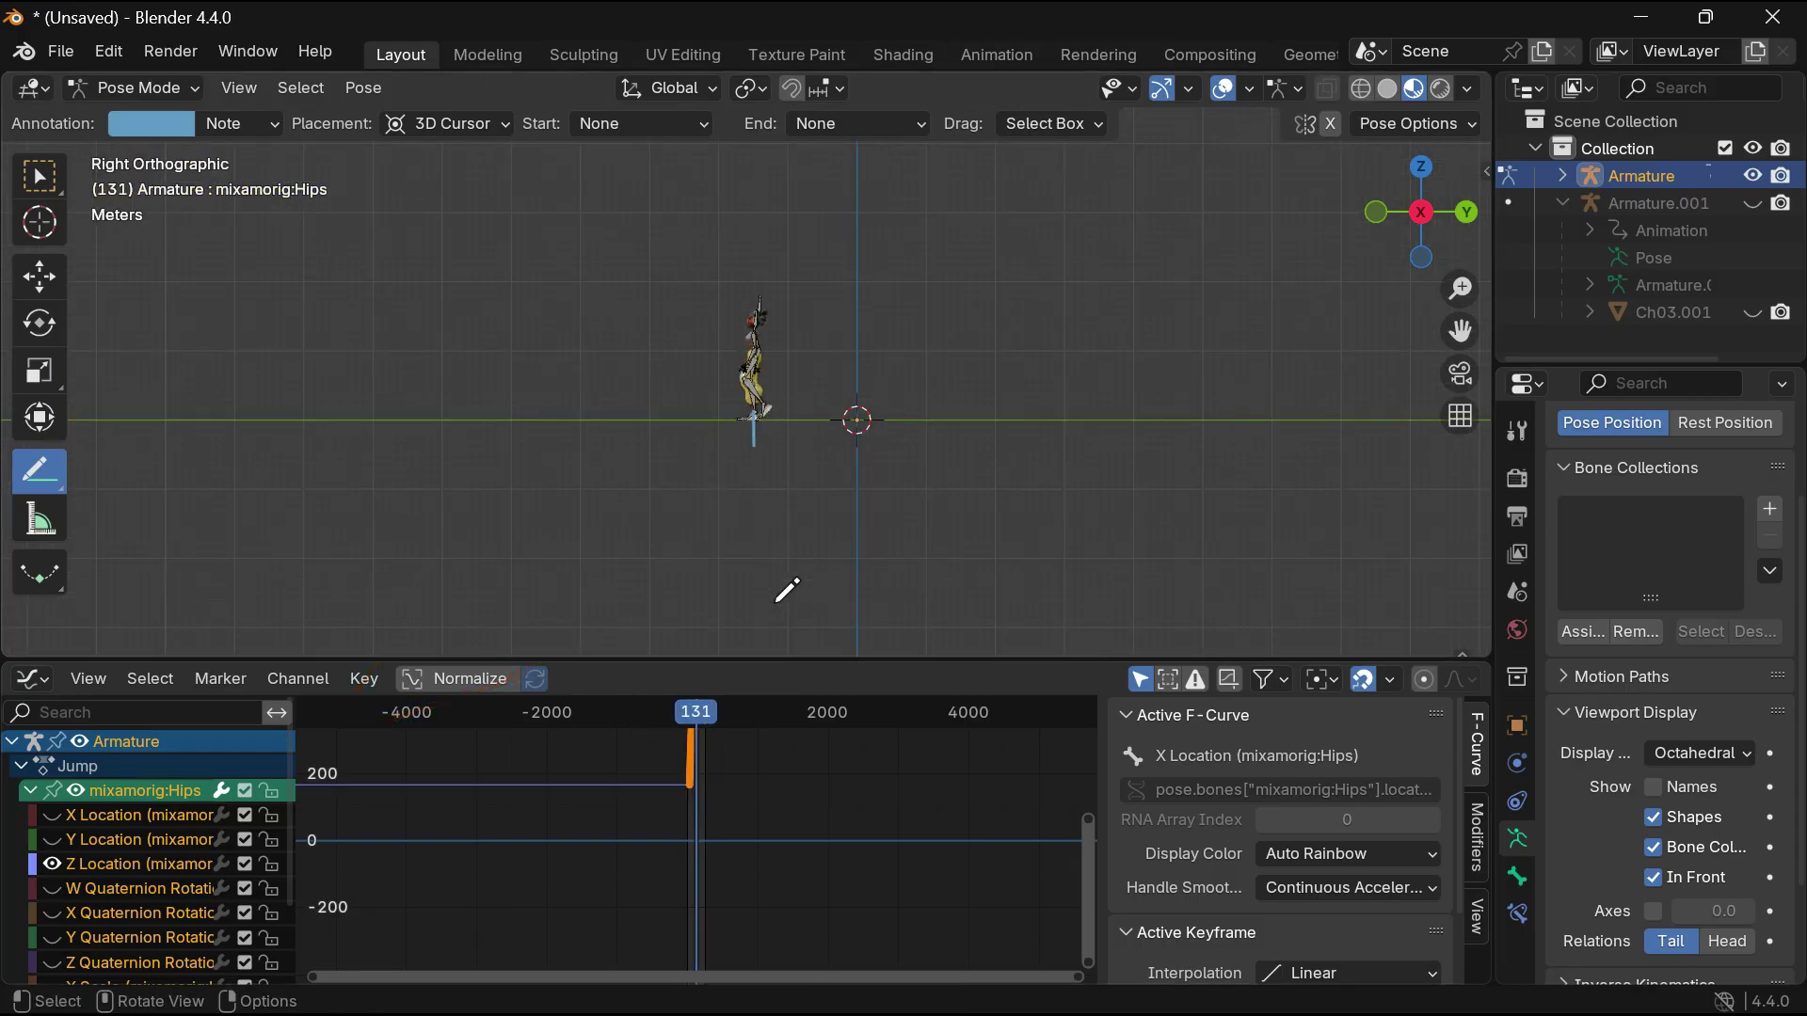
pyautogui.click(637, 722)
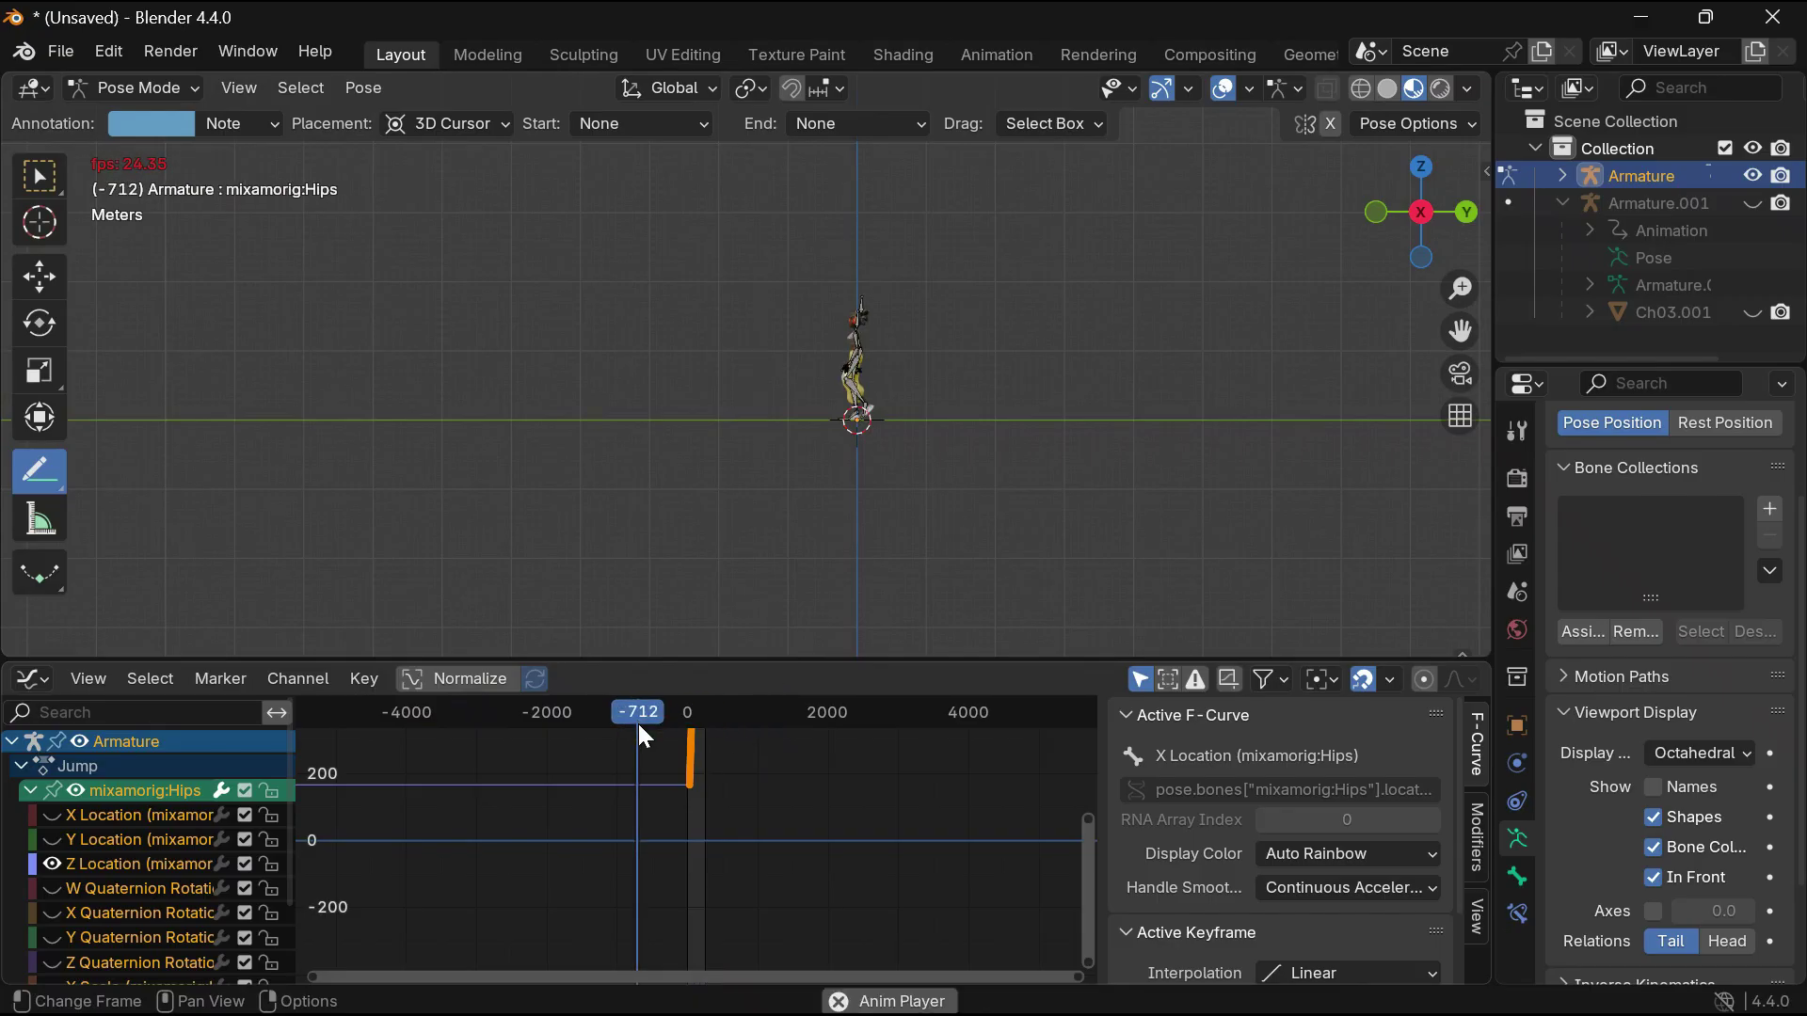
pyautogui.press('space')
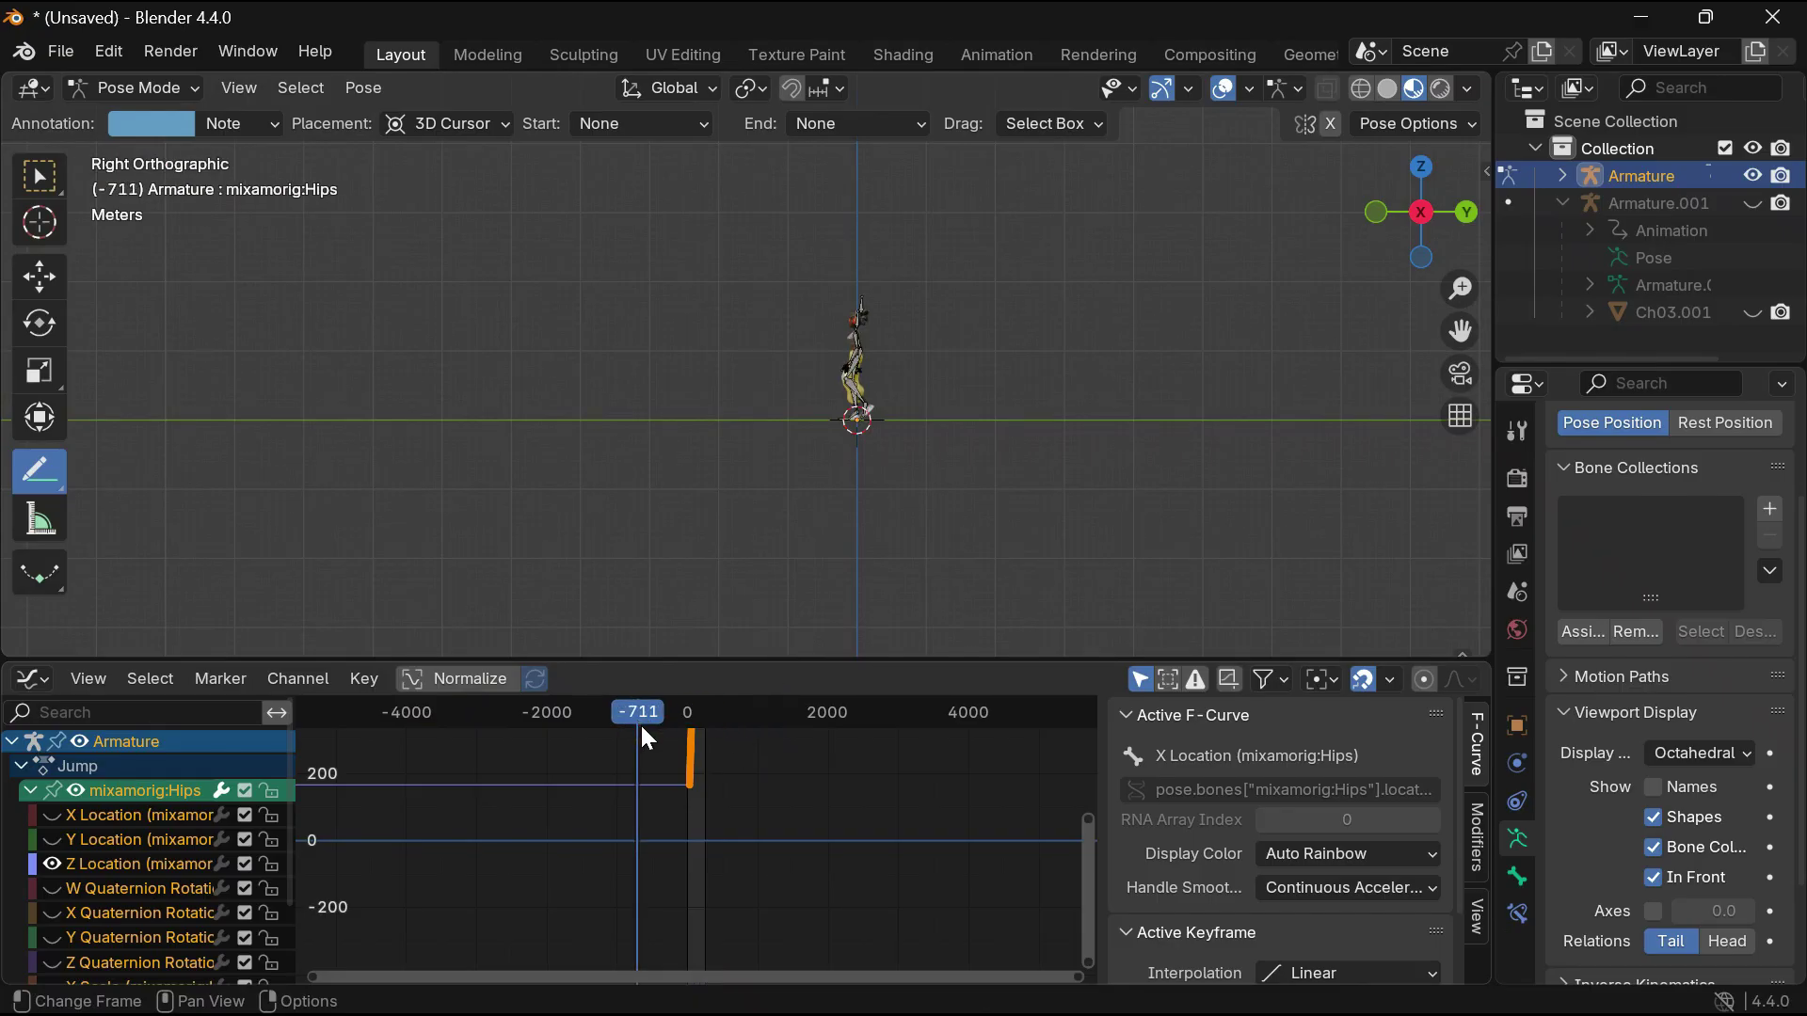
pyautogui.press('space')
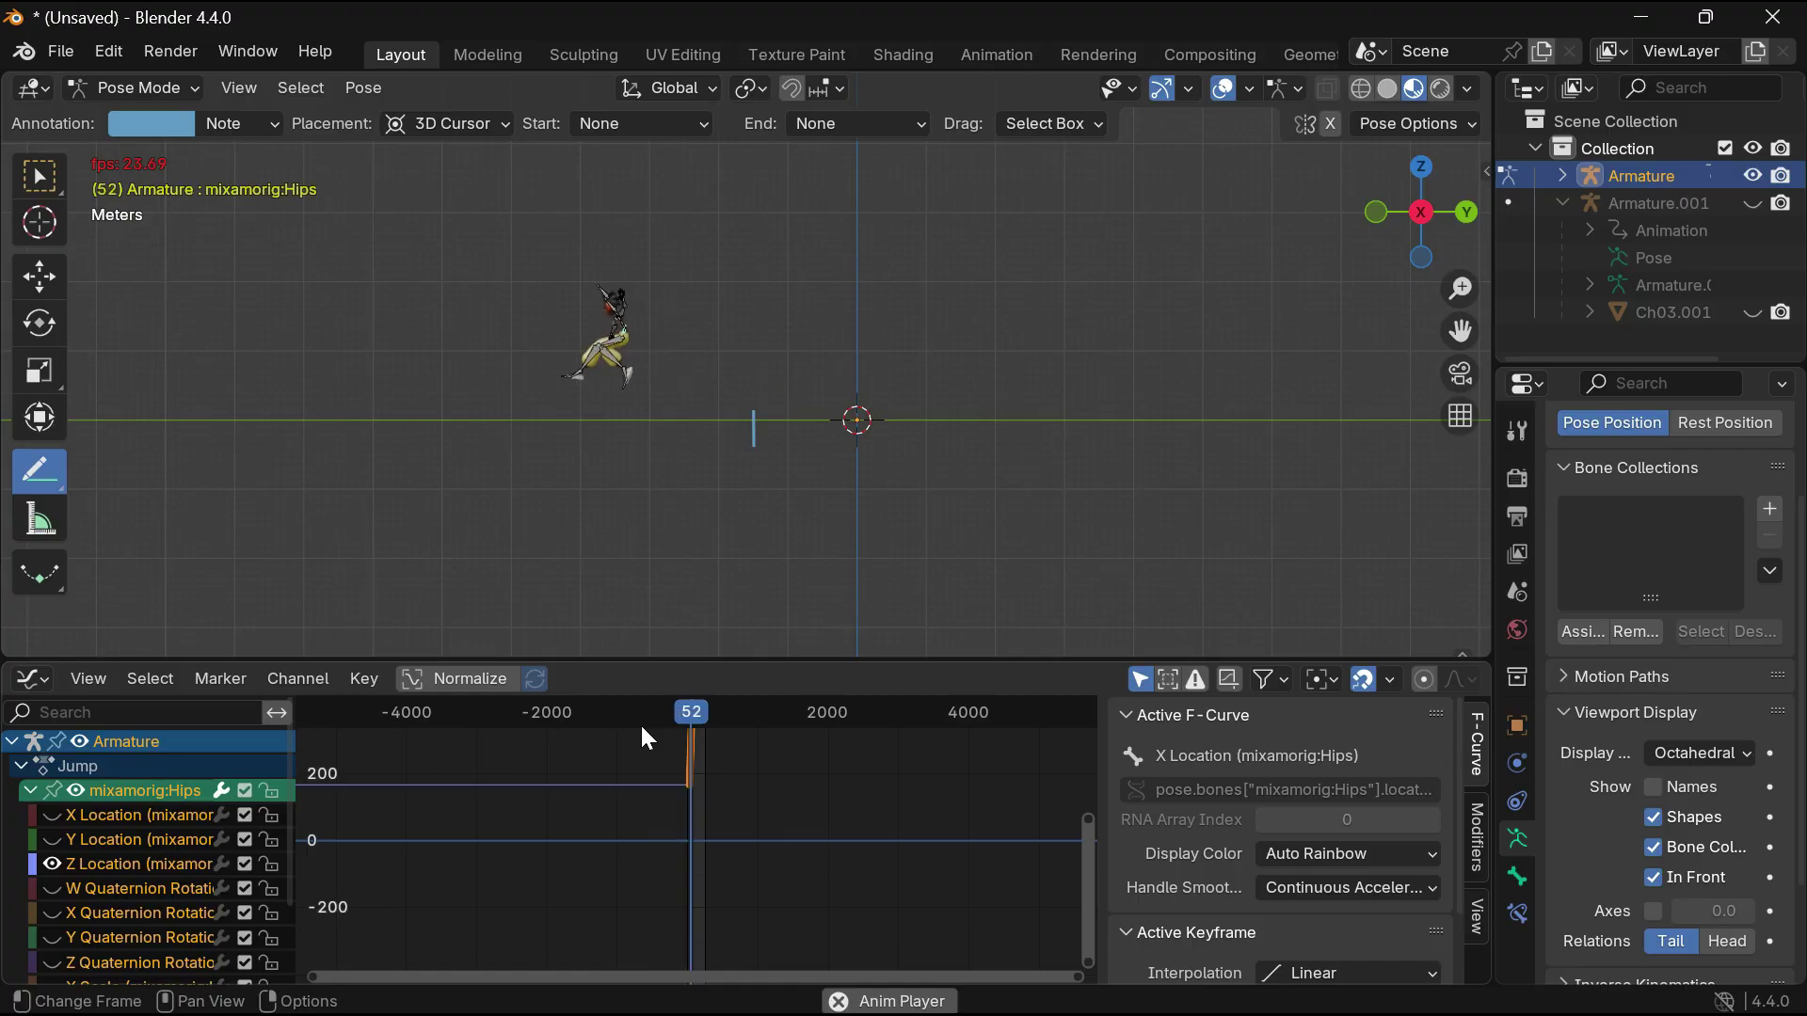
pyautogui.press('space')
# Shrink the animation editor so the 3D viewport fills most of the window.
pyautogui.moveTo(739, 662)
pyautogui.mouseDown()
pyautogui.moveTo(730, 936)
pyautogui.moveTo(1336, 297)
pyautogui.mouseUp()
pyautogui.scroll(6, 739, 903)
pyautogui.scroll(1, 742, 879)
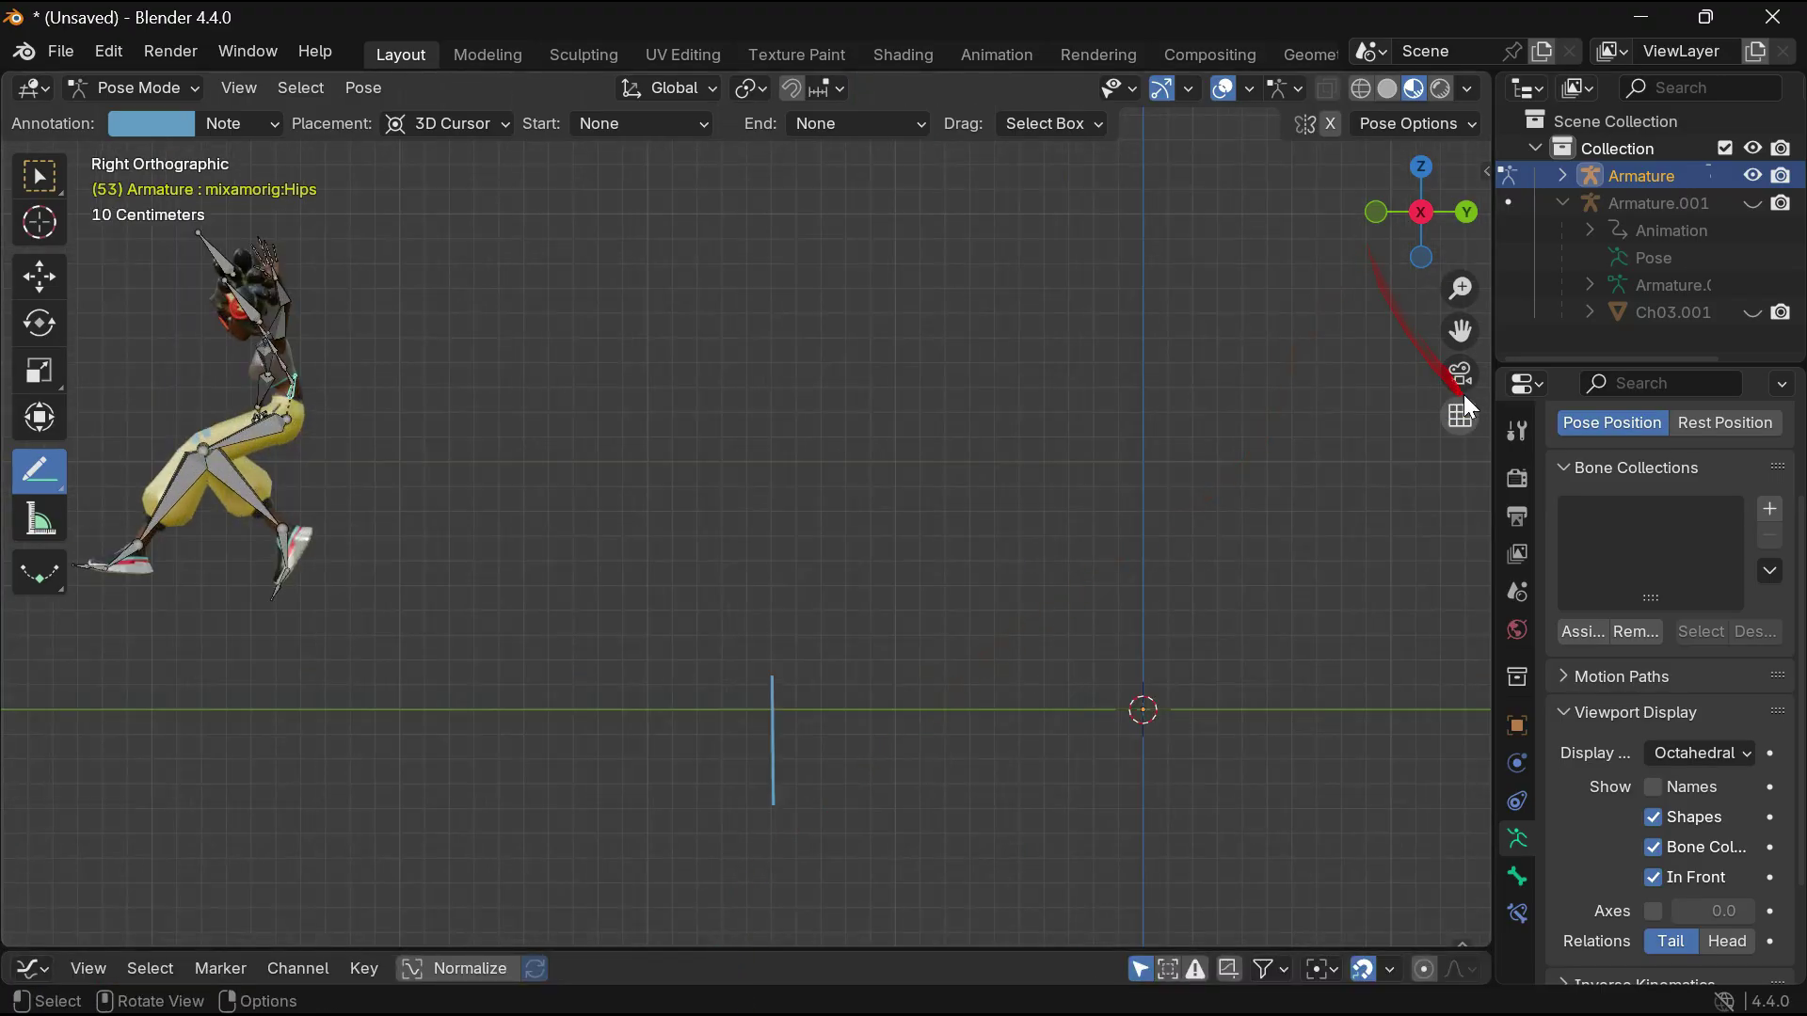
# Frame the character, play the walk-to-jump animation, and collapse the animation editor to its header.
pyautogui.press('Home')
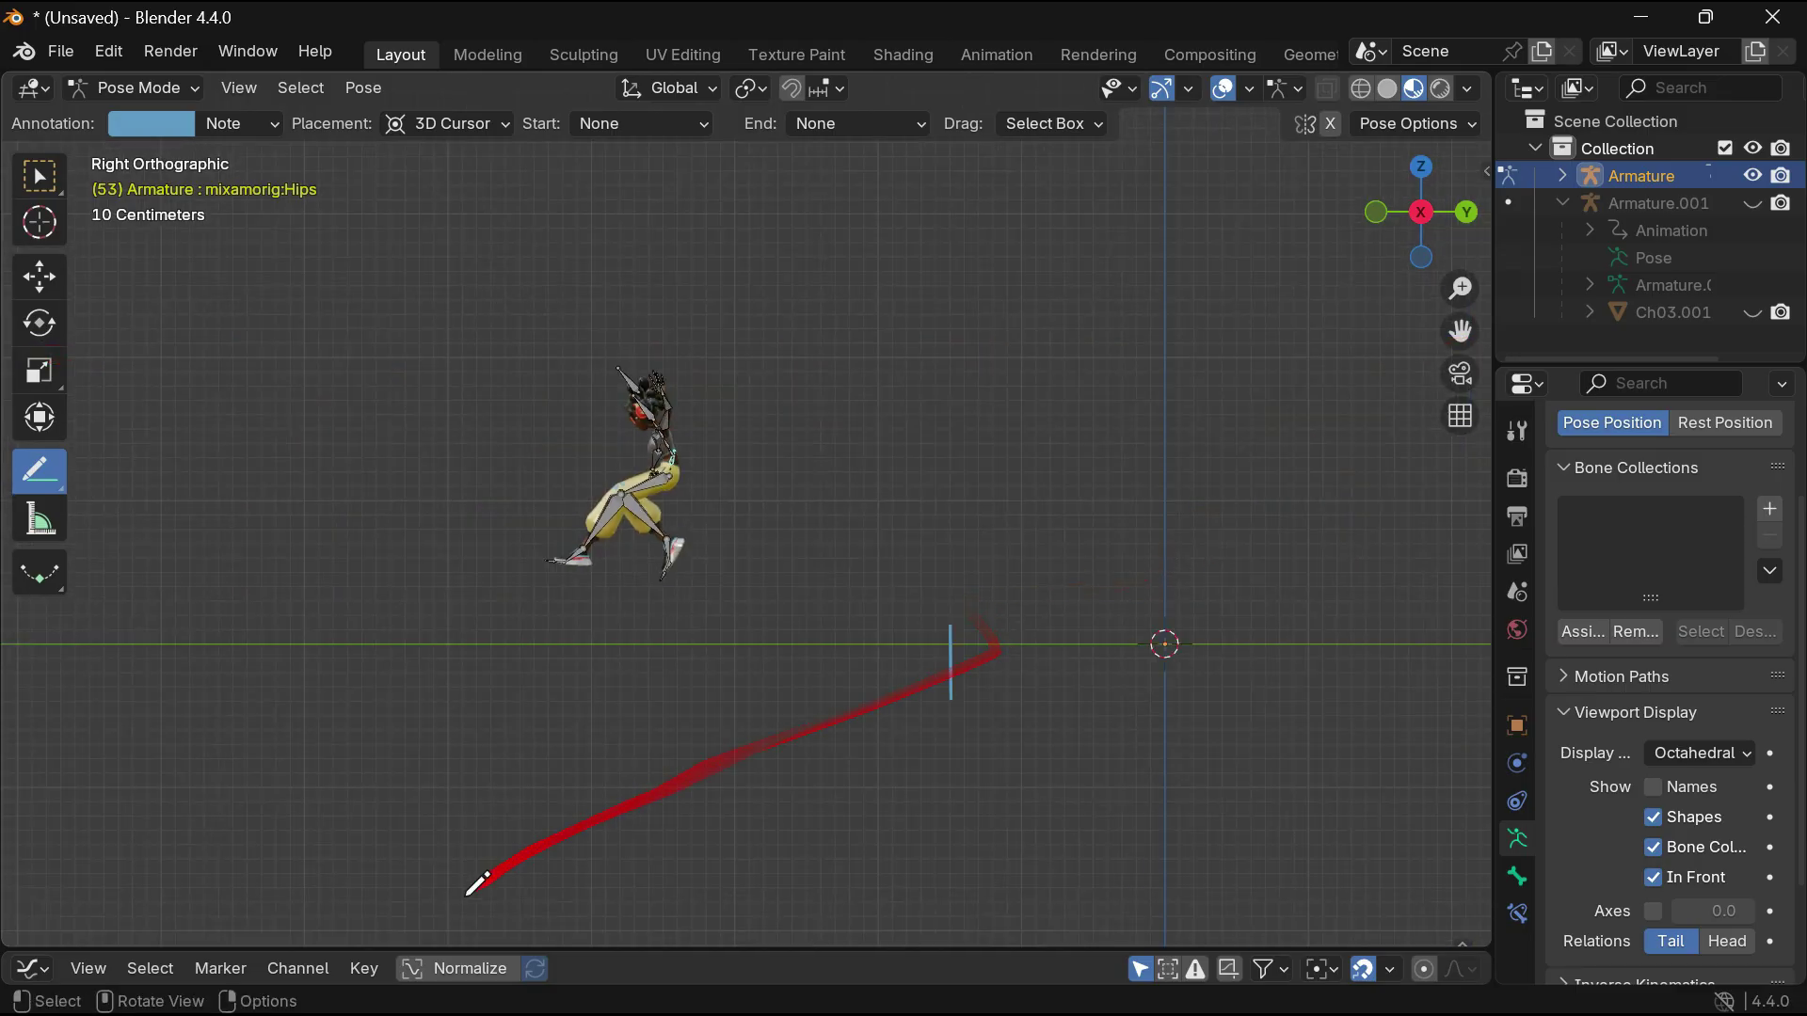
pyautogui.moveTo(571, 947); pyautogui.dragTo(589, 807)
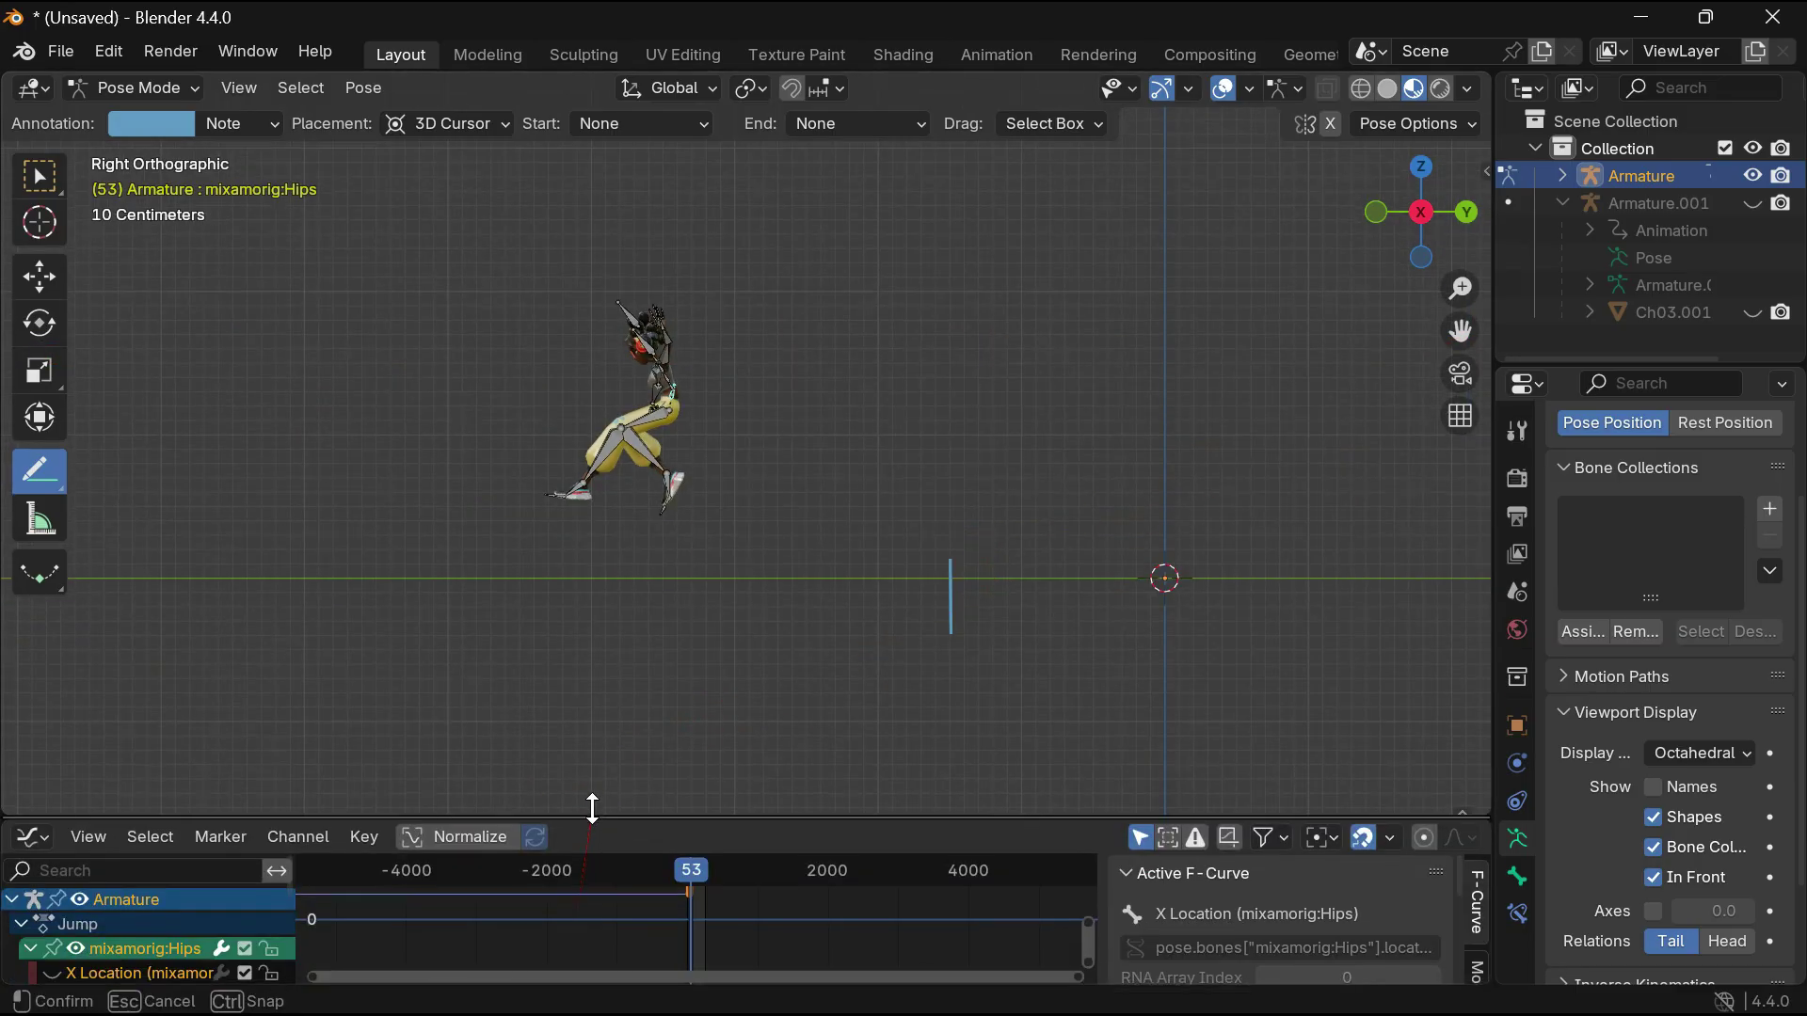
pyautogui.press('space')
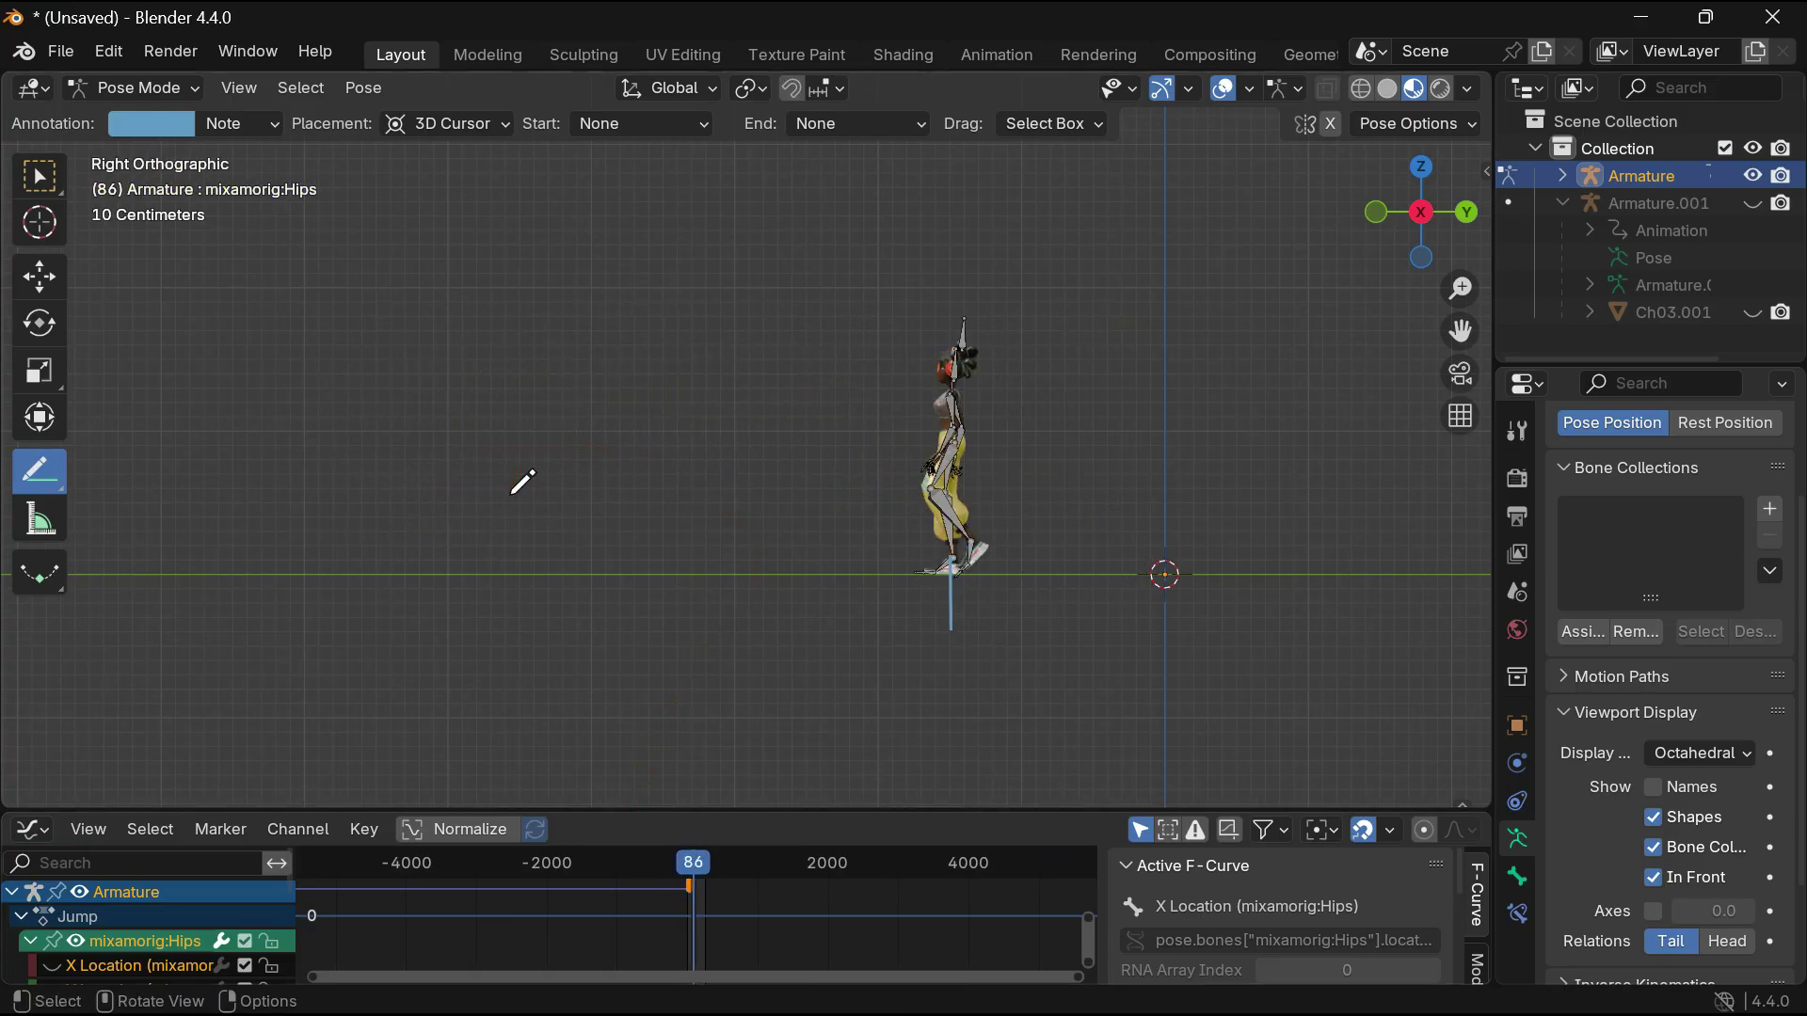
pyautogui.moveTo(1073, 809); pyautogui.dragTo(1065, 1006)
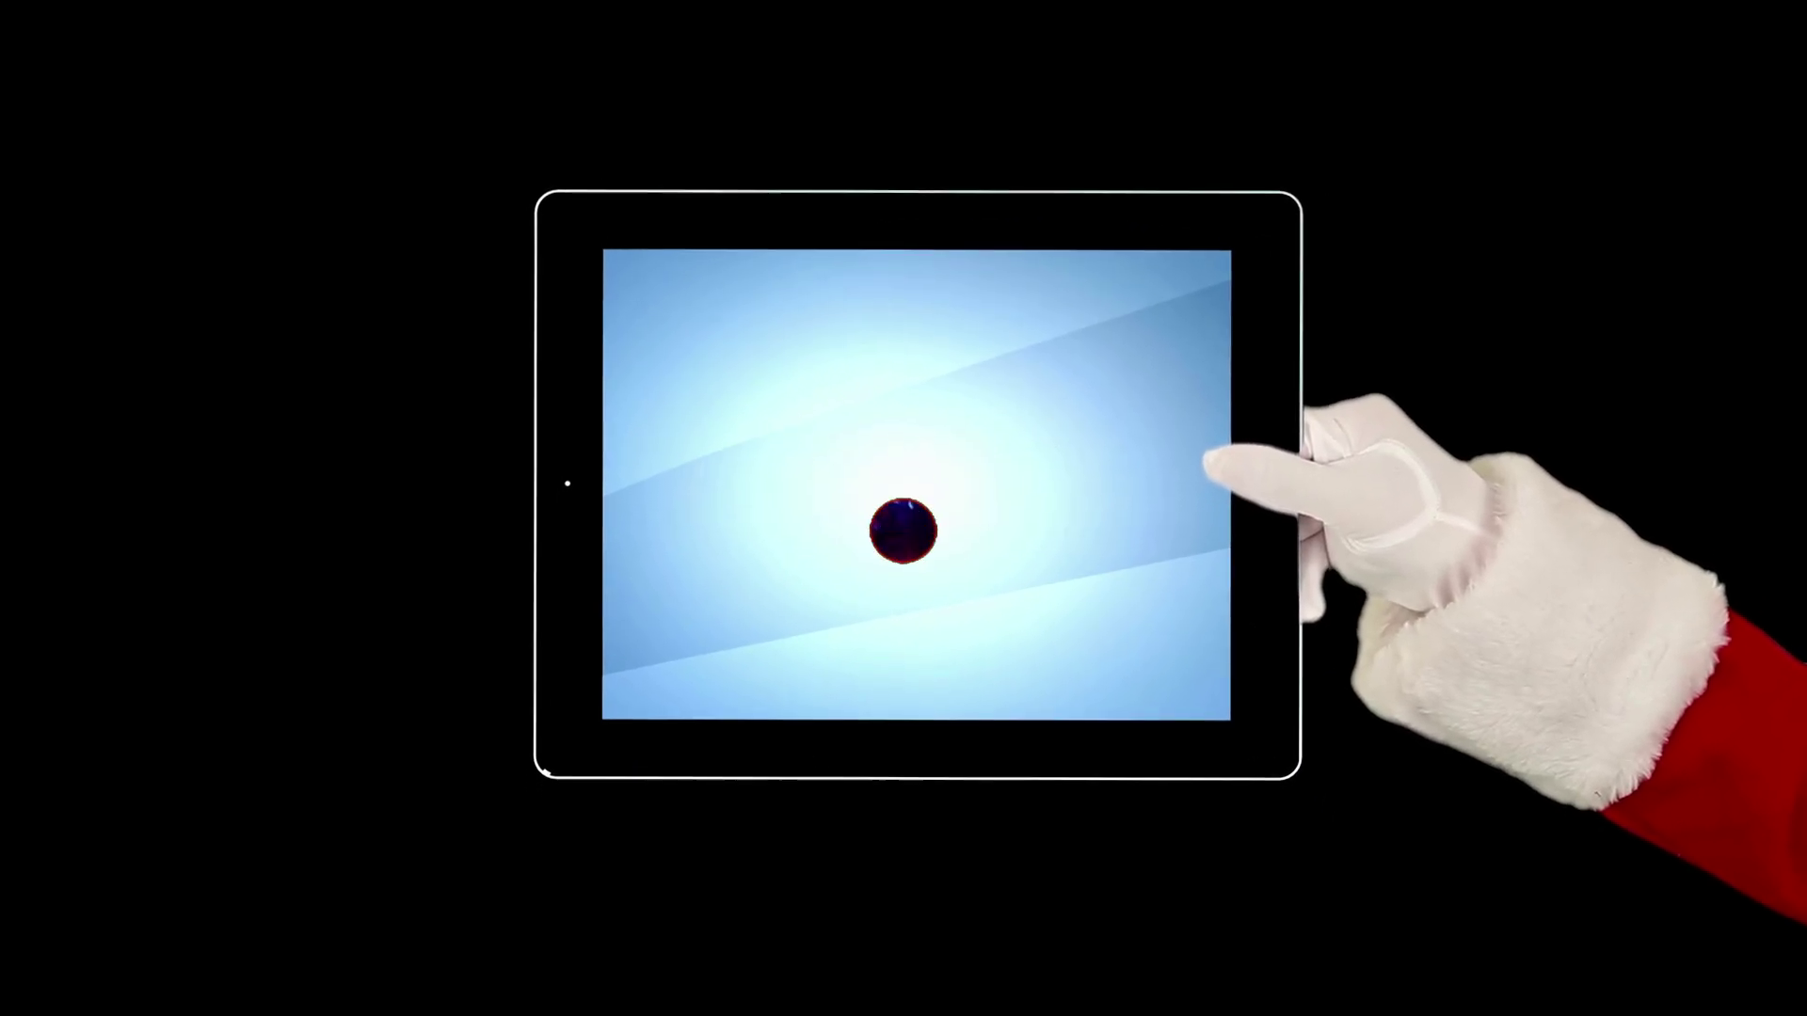